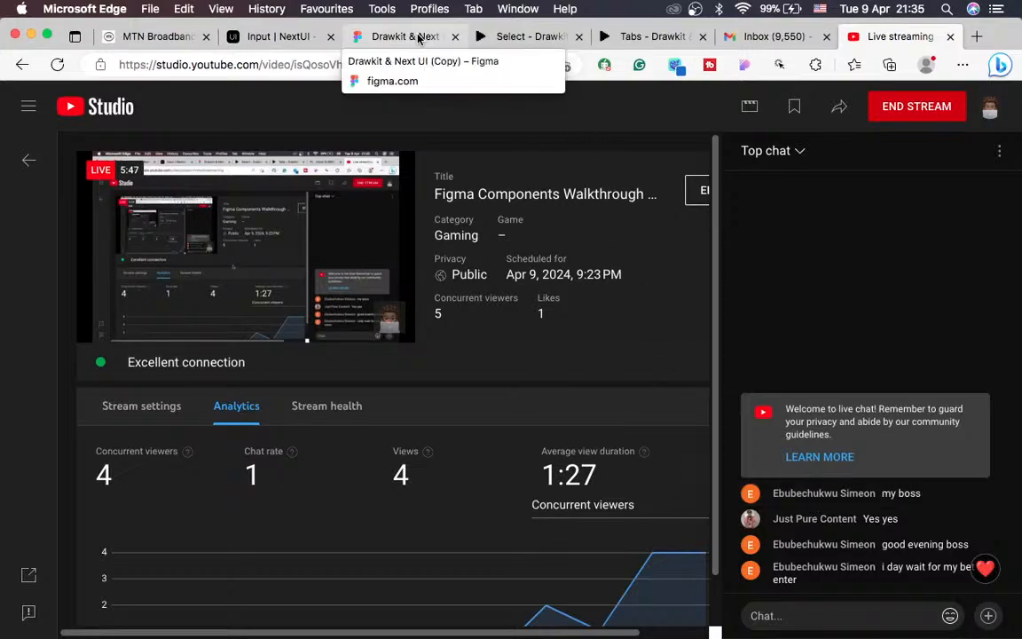
Step: Switch to the Drawkit & Next UI (Copy) Figma file showing the Tabs 01 variants
click(387, 34)
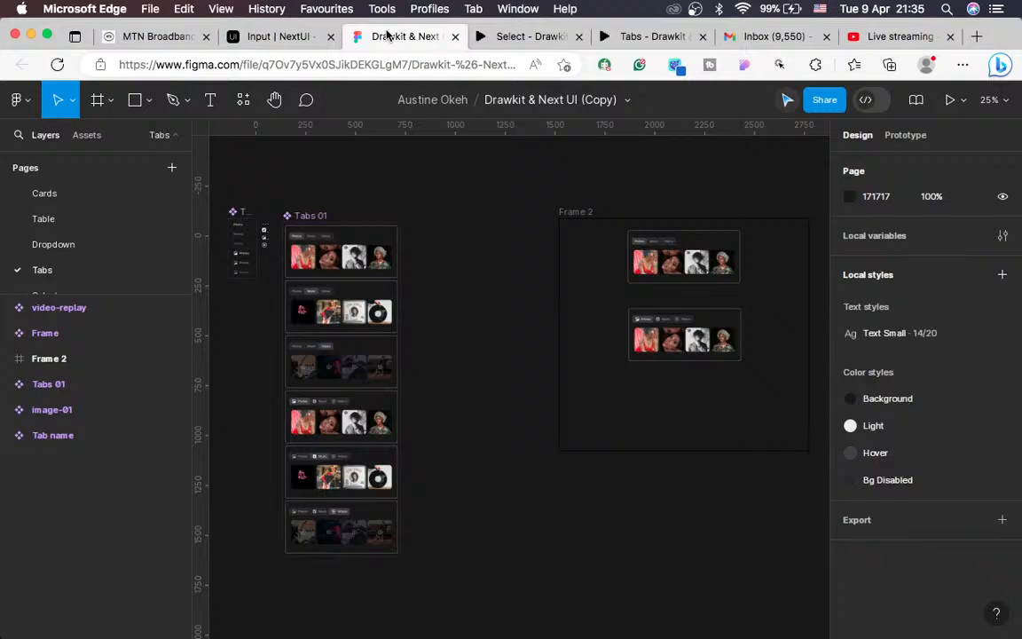
scroll(415, 263, left, 3)
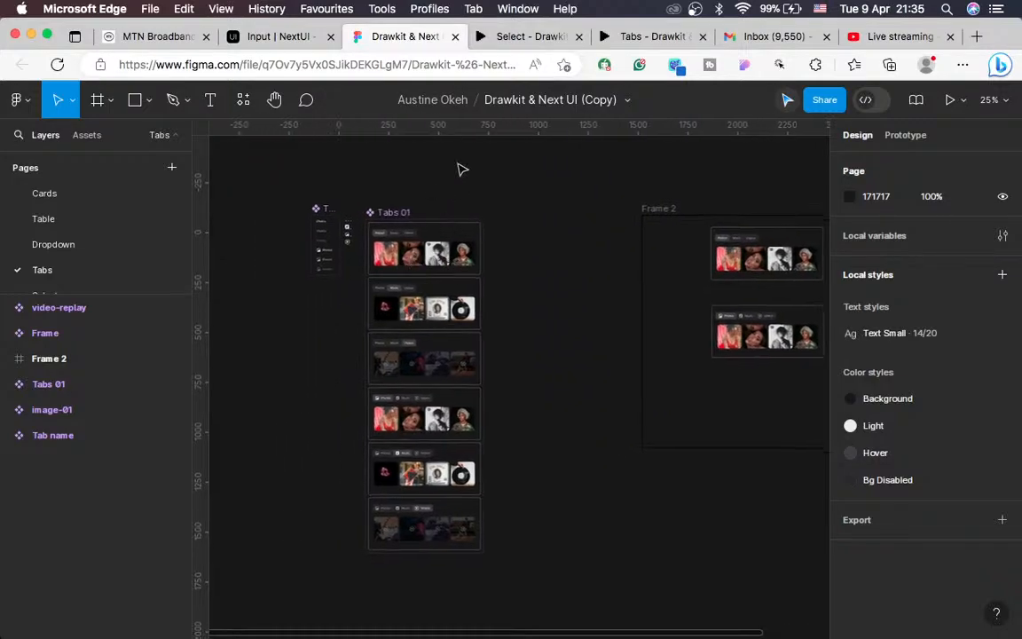
Step: Switch to the NextUI Input documentation page and scroll its sidebar
click(275, 36)
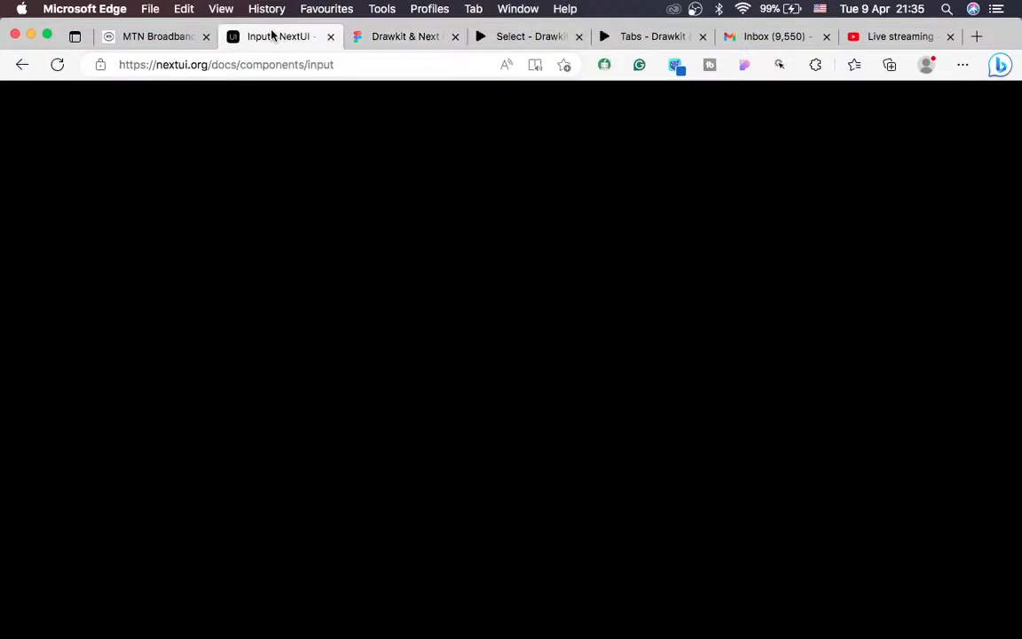
scroll(95, 412, down, 10)
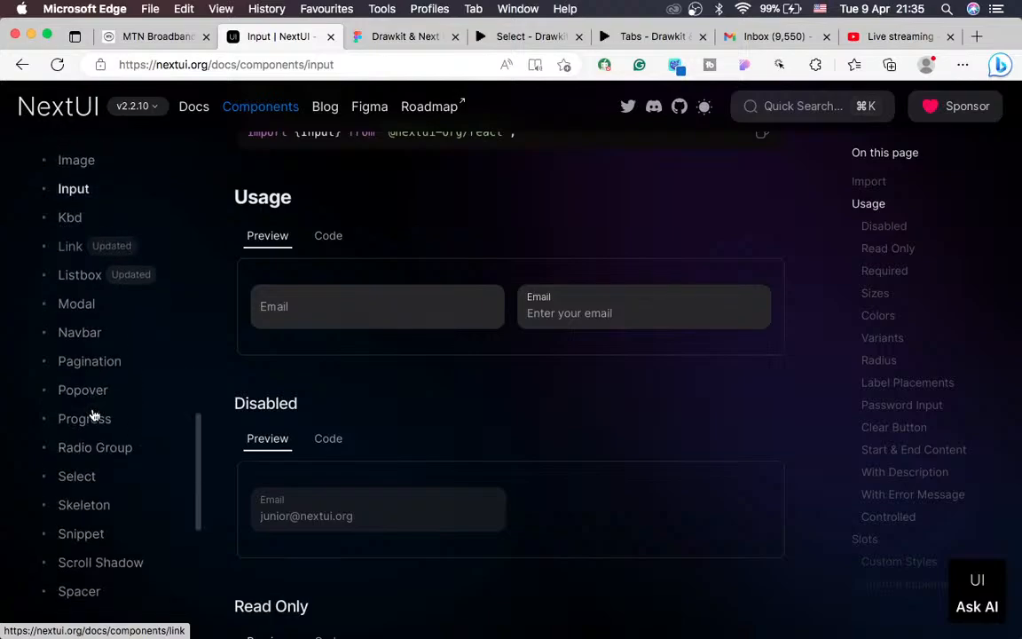
scroll(93, 414, up, 3)
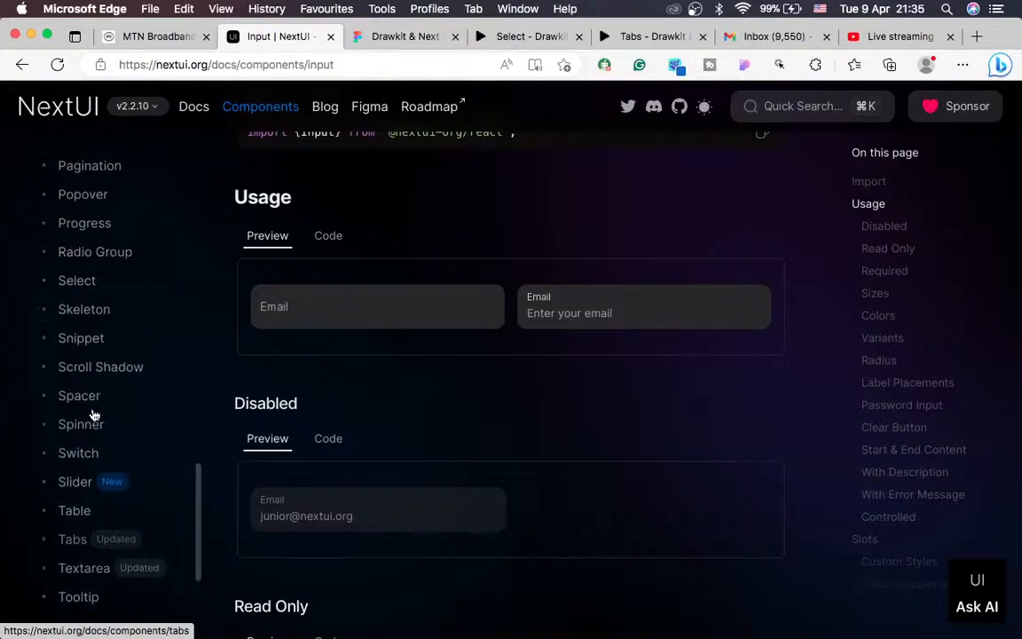
Step: Review the NextUI Tabs page's sizes, colours, Variants and With Icons examples, then return to Figma
click(68, 547)
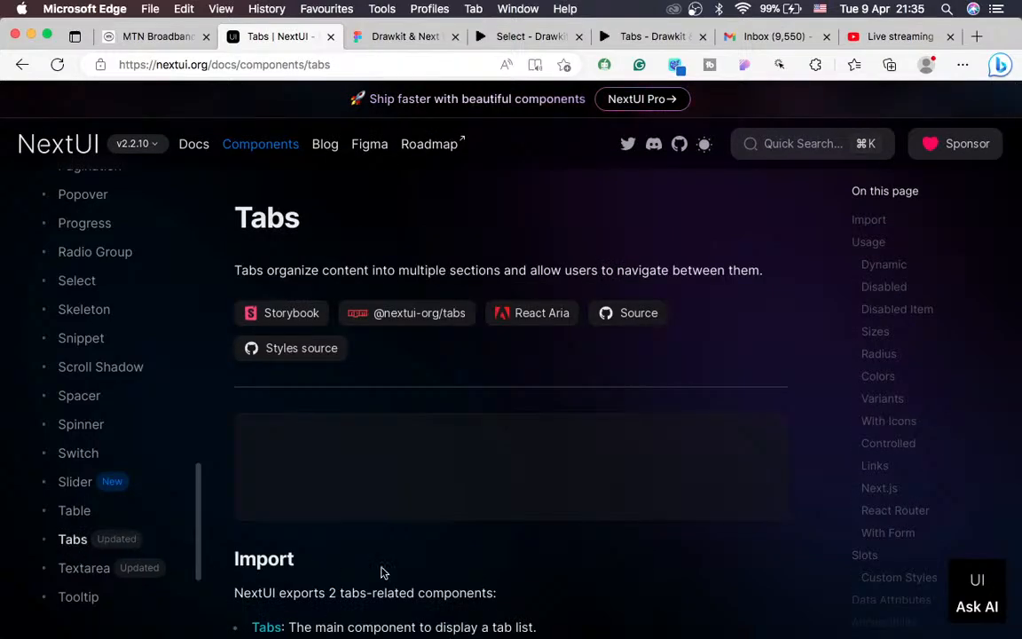
scroll(382, 572, down, 2)
scroll(381, 572, down, 6)
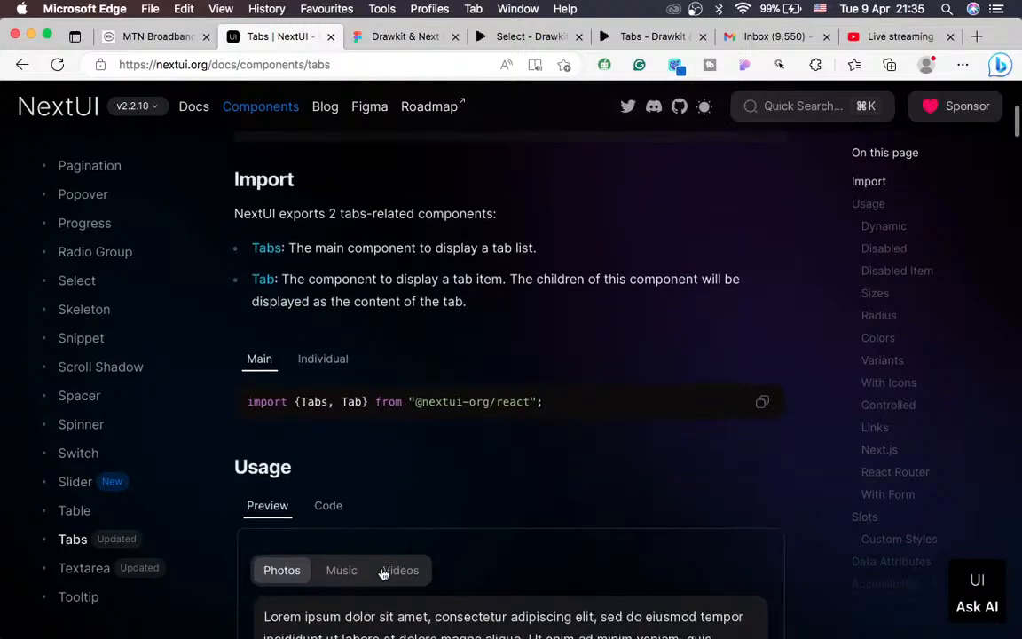
scroll(381, 573, down, 13)
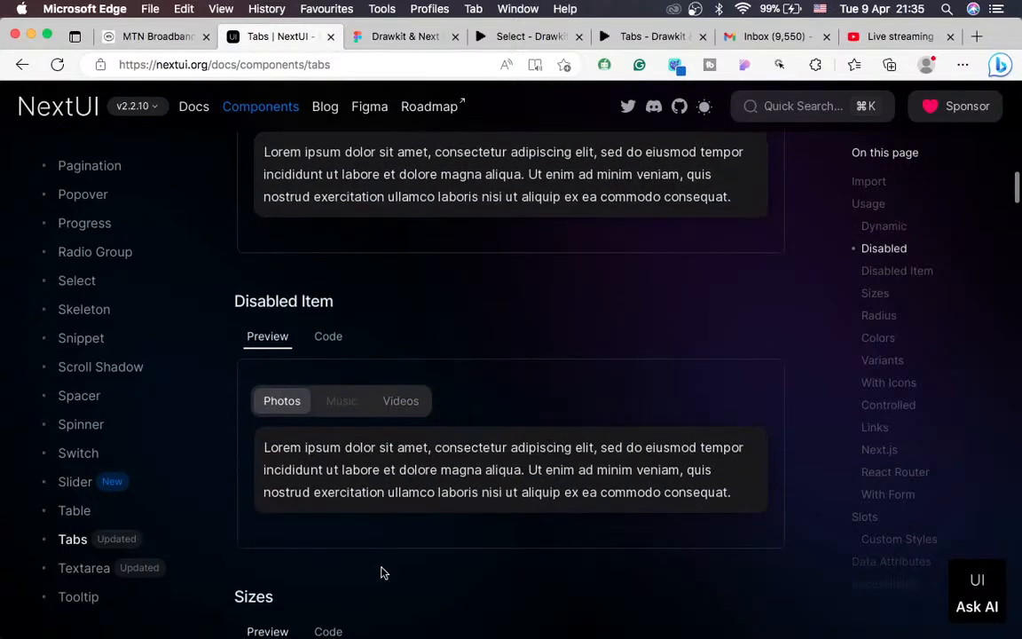
scroll(382, 572, down, 12)
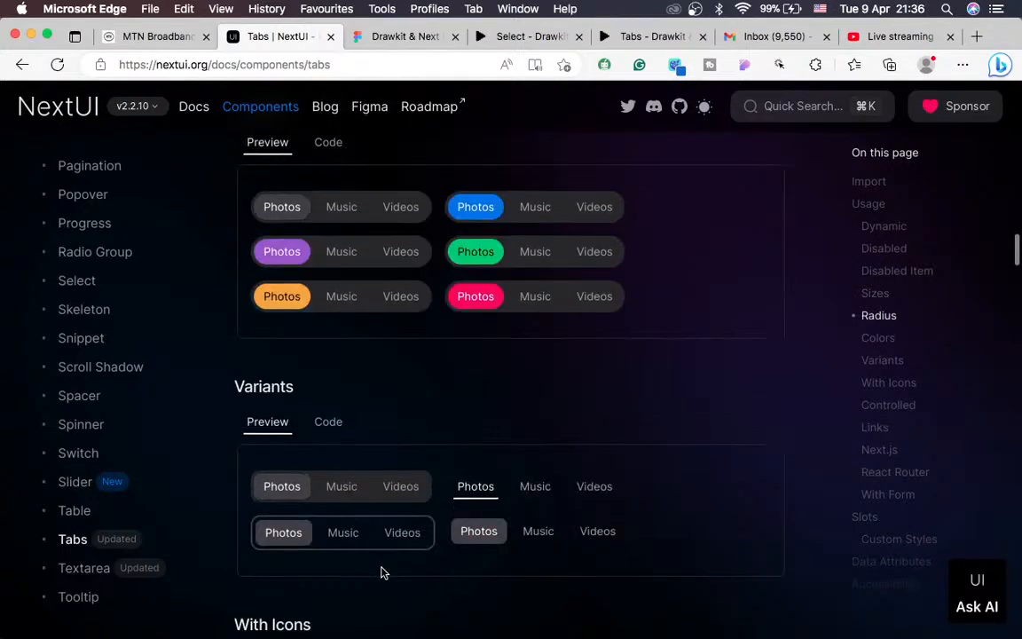
scroll(381, 573, down, 1)
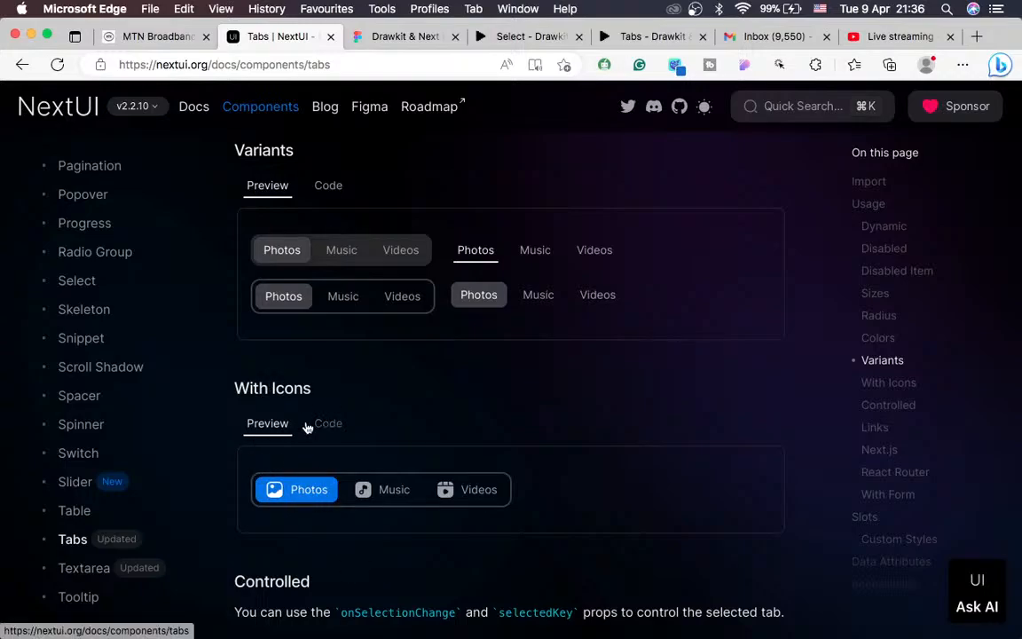
click(394, 35)
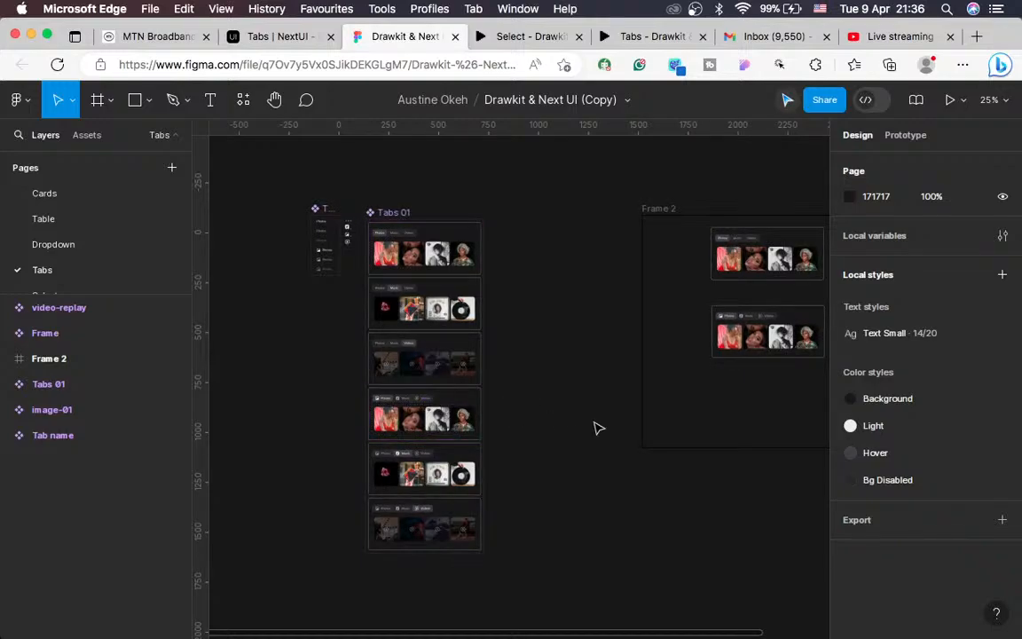
Step: Zoom in on the Tabs 01 variants, then check the YouTube Studio live stream
key(super+equal)
scroll(595, 427, left, 3)
scroll(595, 427, down, 2)
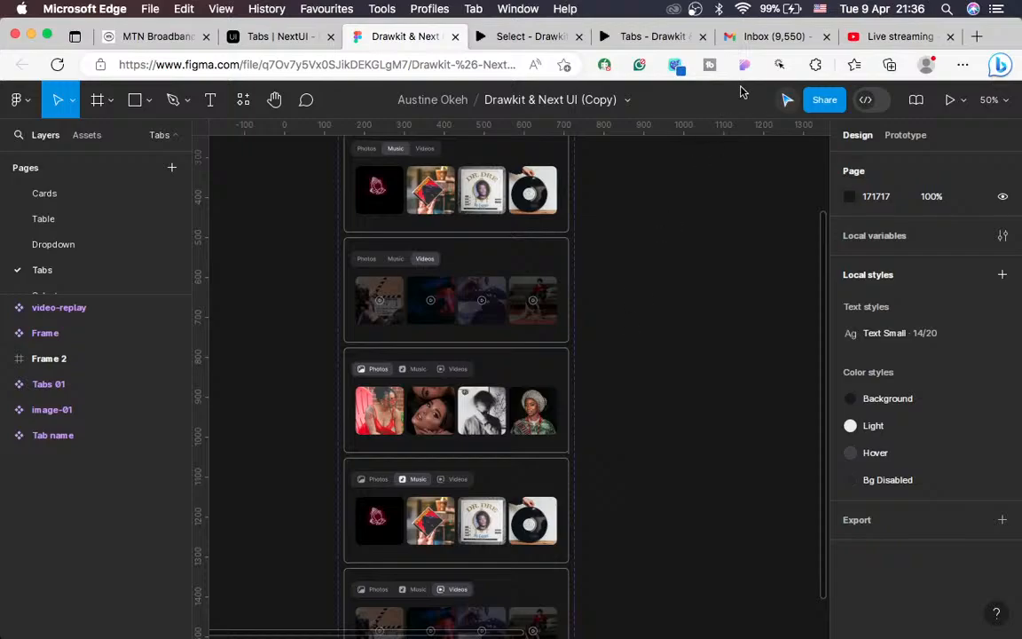
click(874, 38)
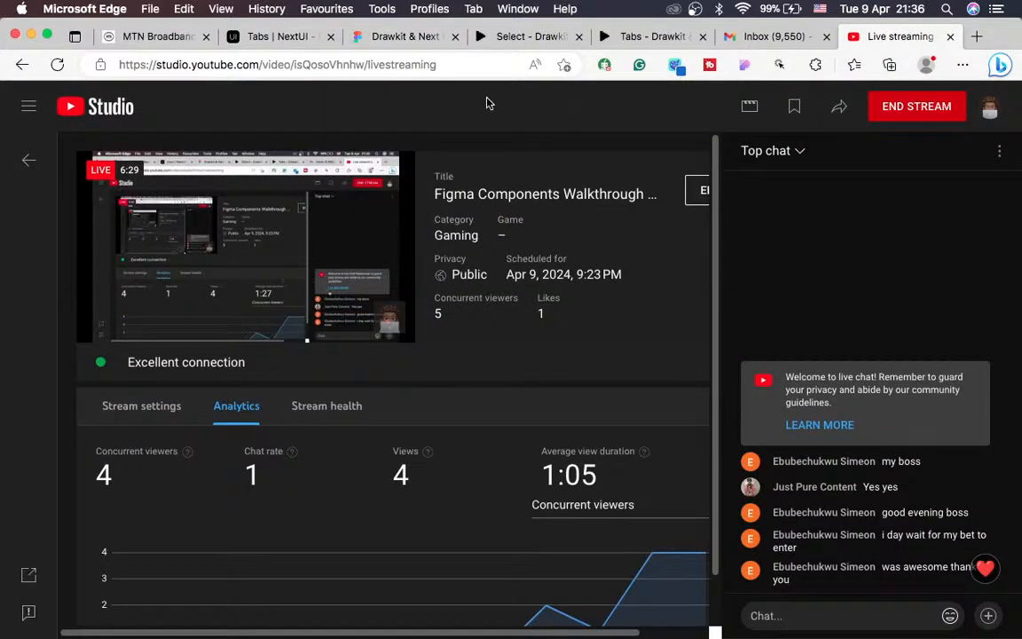
Step: Go back to the NextUI Tabs docs at the With Icons example of Photos, Music, Videos
click(302, 36)
scroll(702, 228, down, 4)
scroll(703, 229, up, 1)
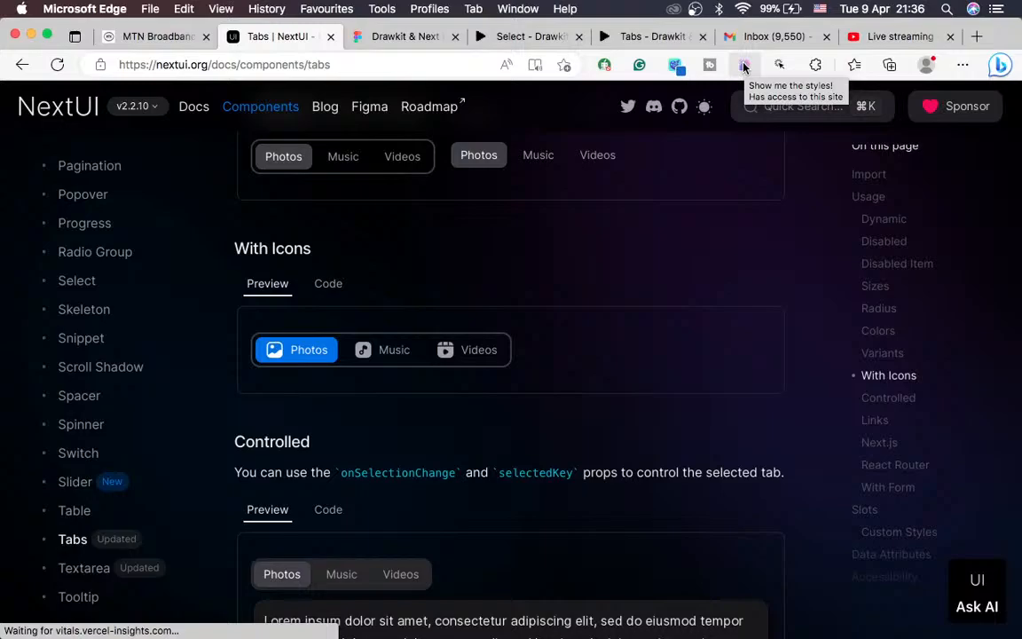
Step: Inspect the blue Photos tab's styles and copy its #0070f0 background, then return to Figma
click(745, 66)
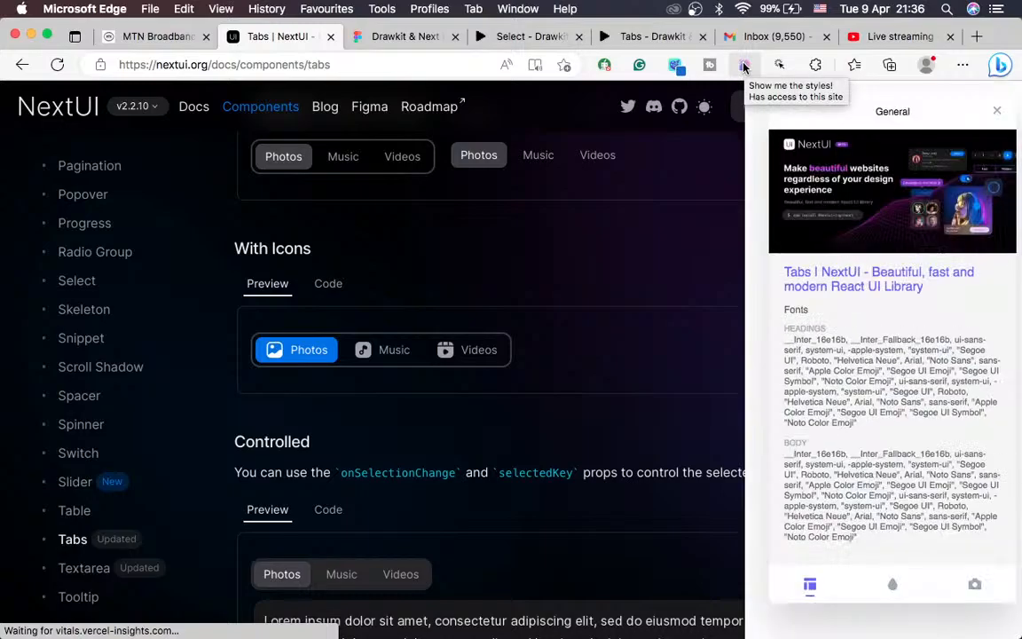
click(336, 359)
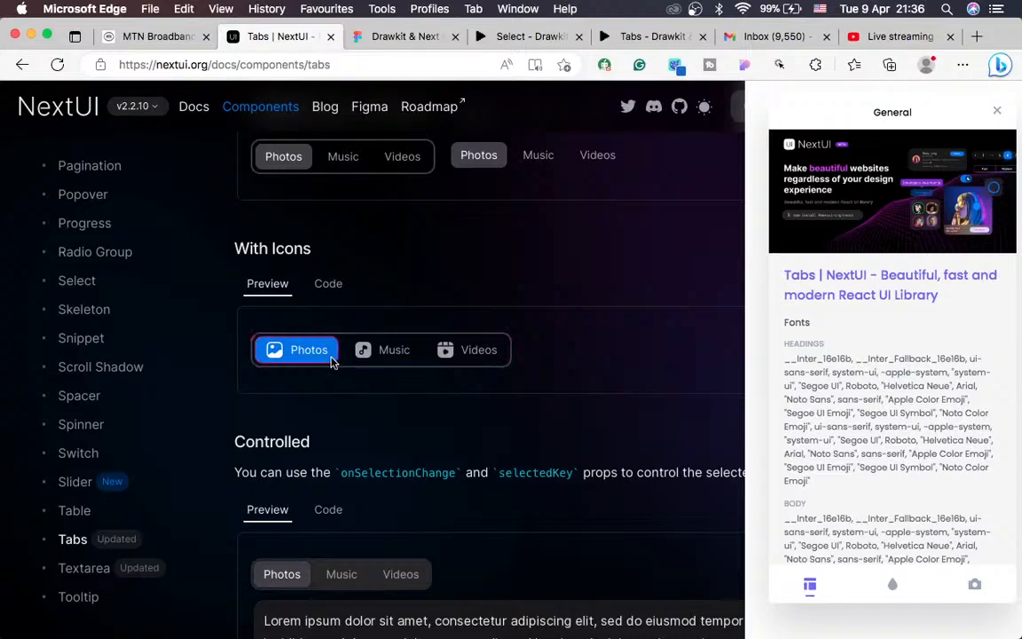
right_click(331, 359)
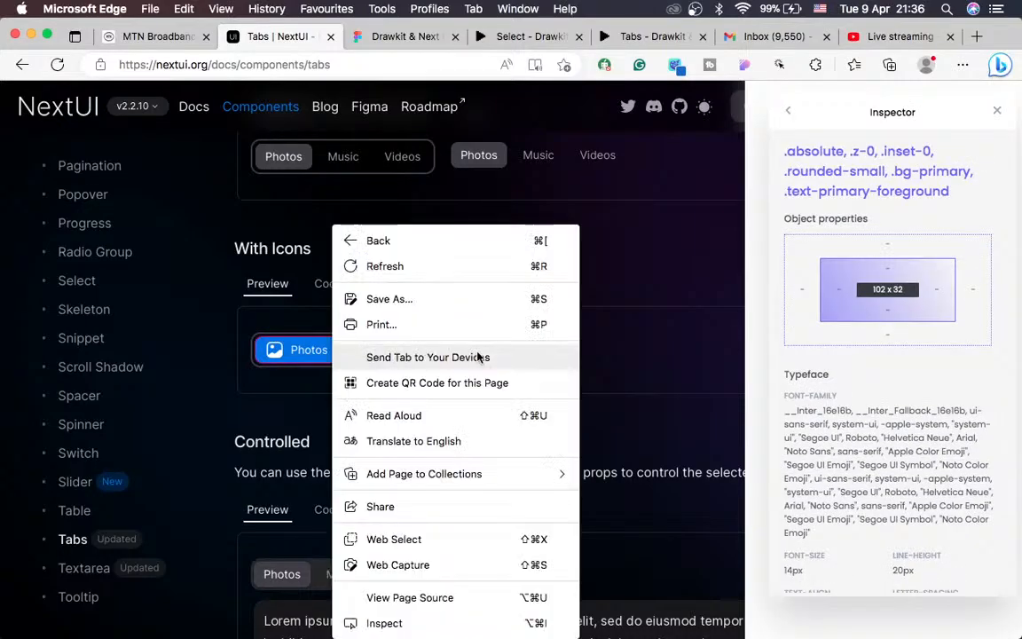
click(308, 361)
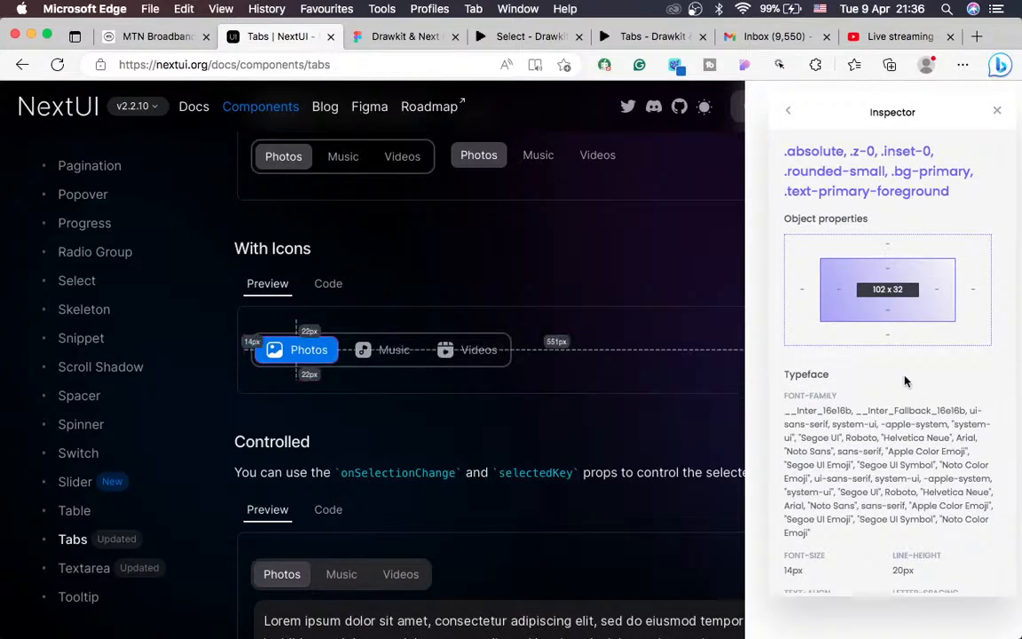
scroll(906, 381, down, 4)
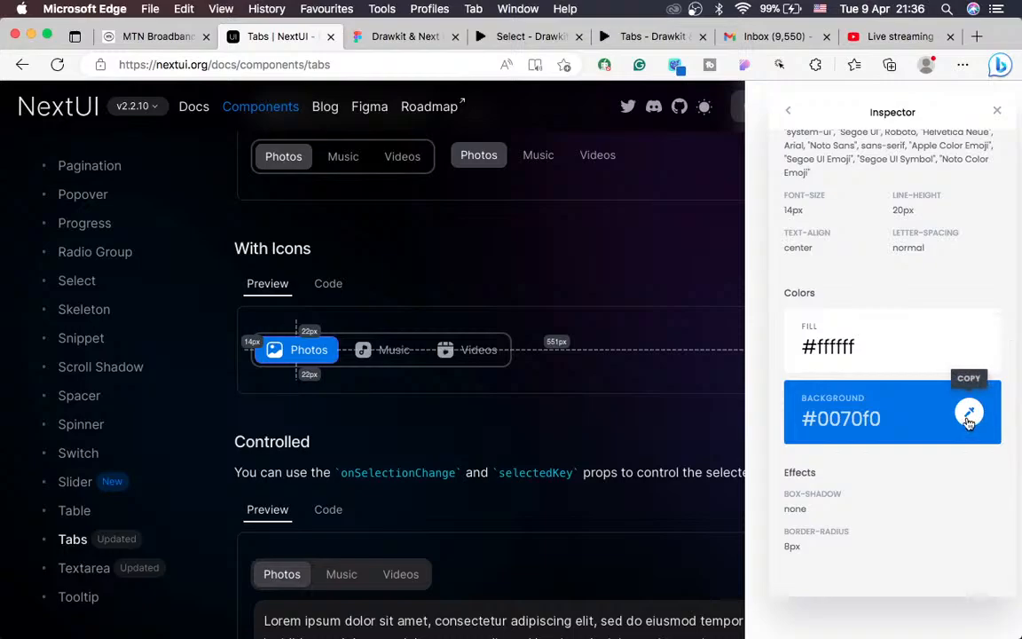
click(969, 415)
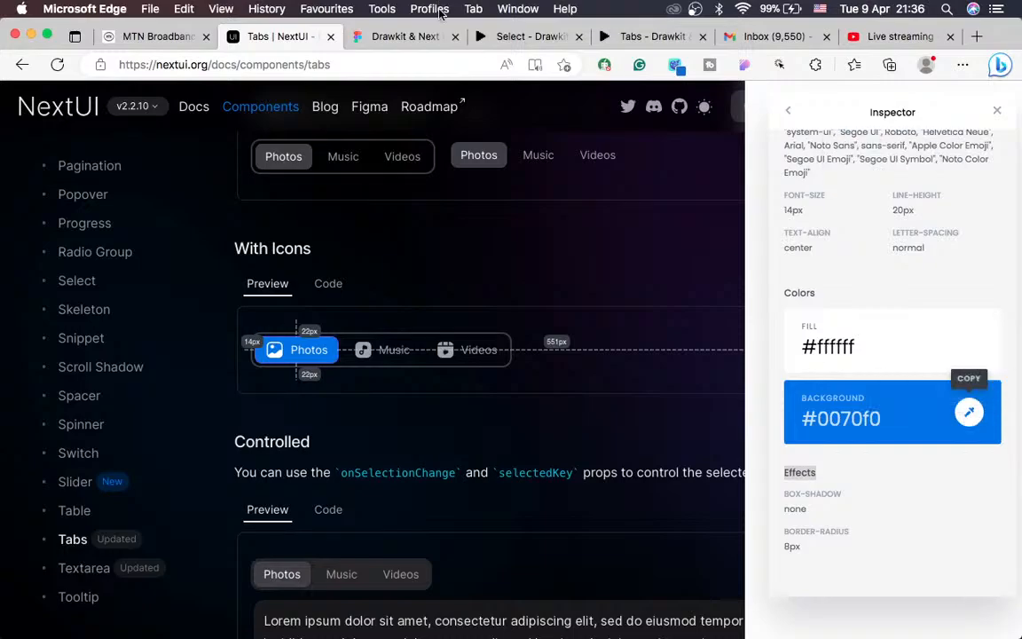
click(370, 39)
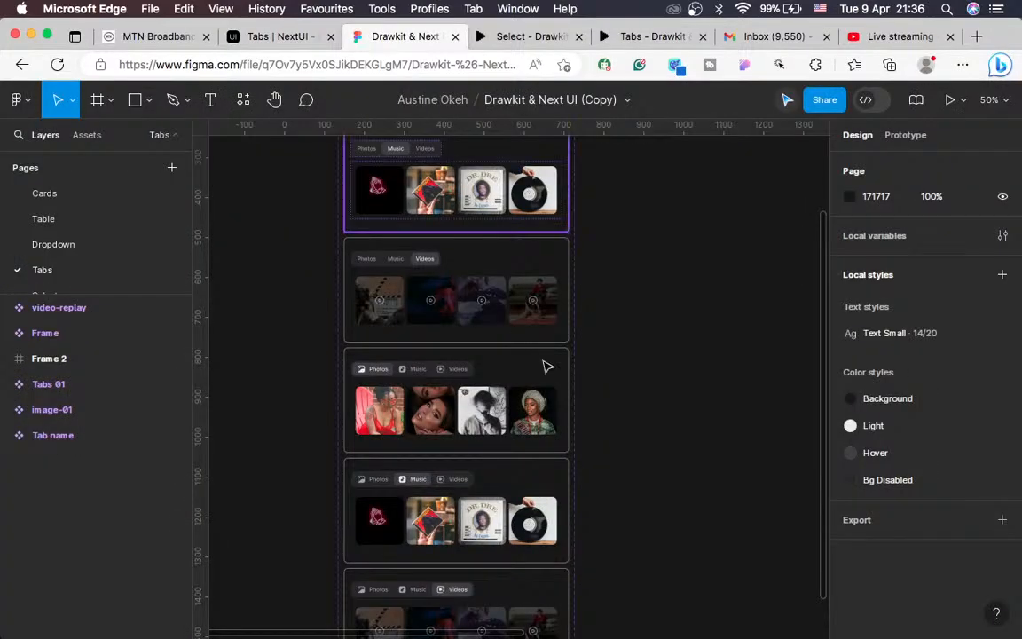
Step: Replace the 3F3F46 fill of the Photos tab's Frame 1 with 0070F0
scroll(546, 366, down, 3)
scroll(547, 366, down, 1)
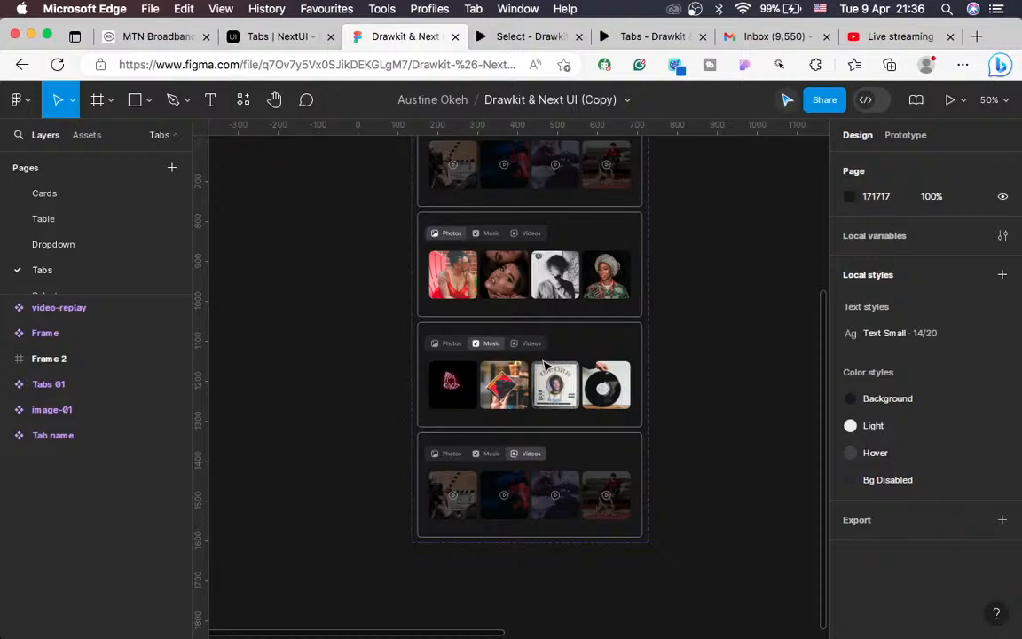
scroll(545, 366, up, 5)
scroll(545, 365, up, 4)
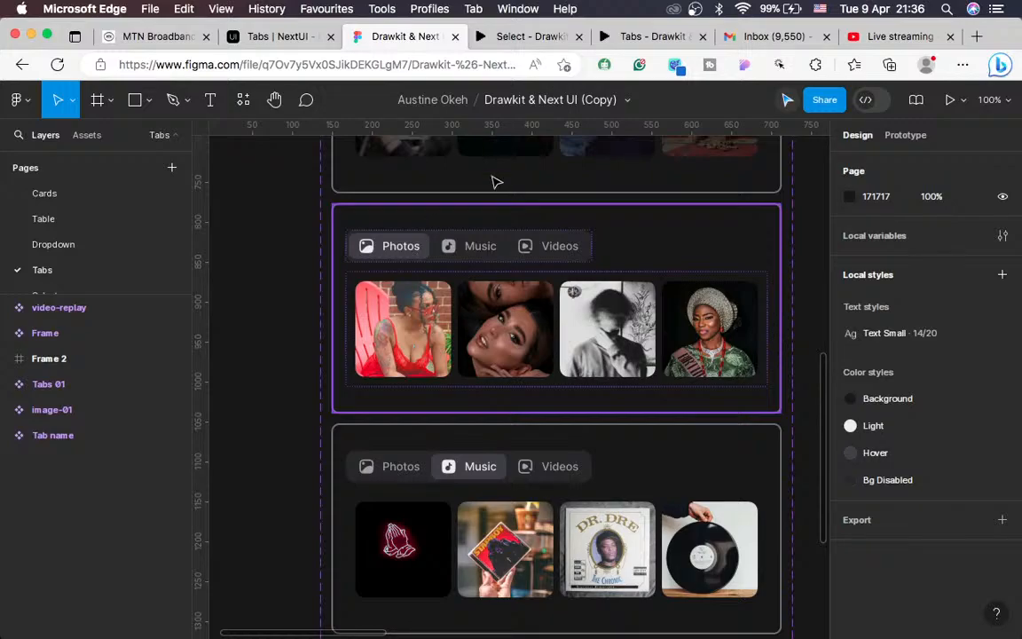
click(350, 246)
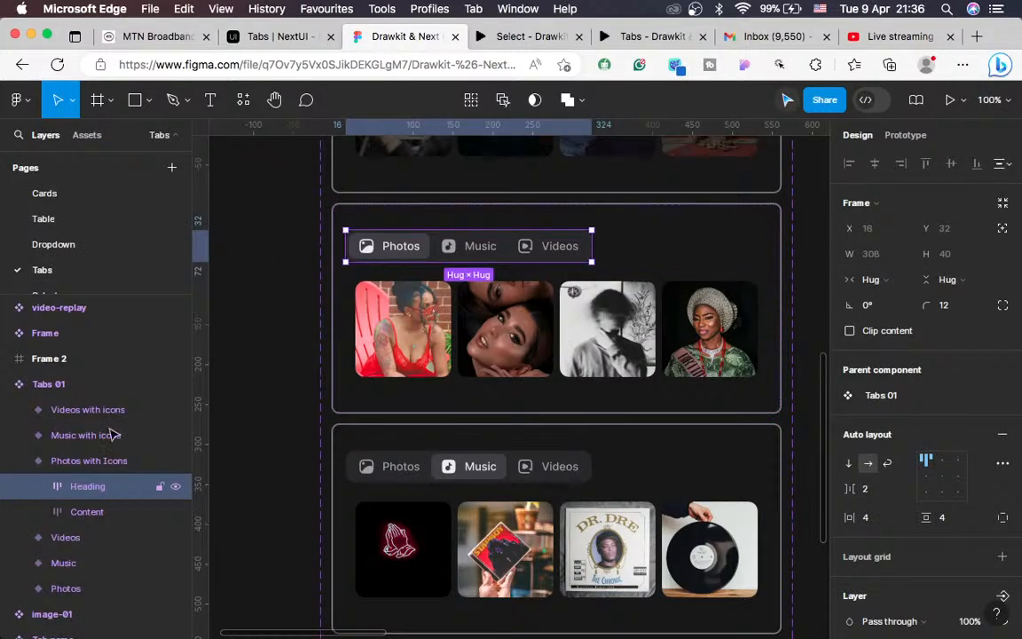
click(38, 486)
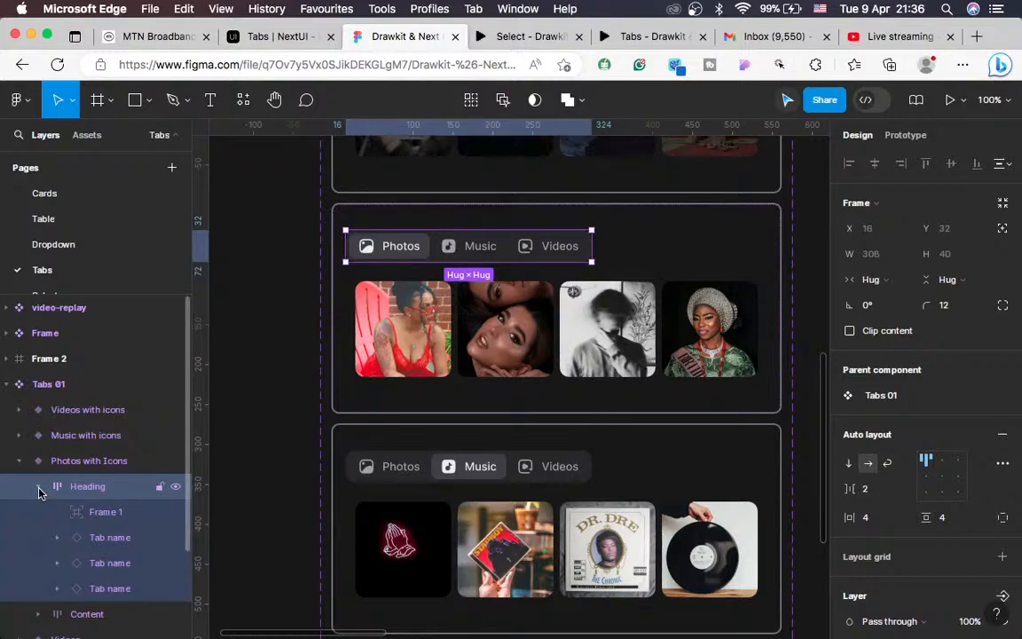
click(106, 519)
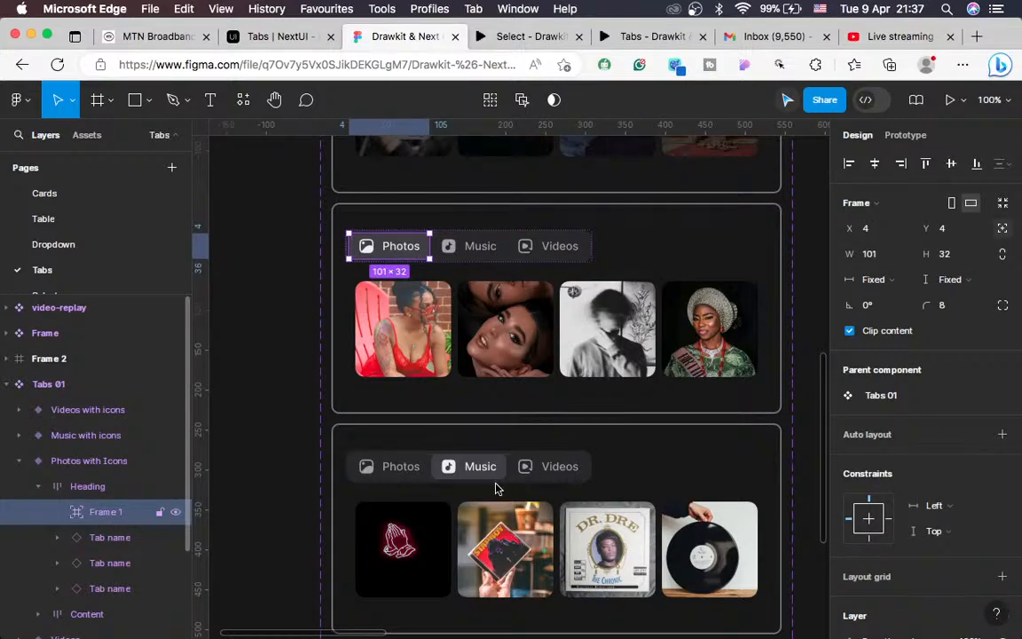
scroll(946, 434, down, 5)
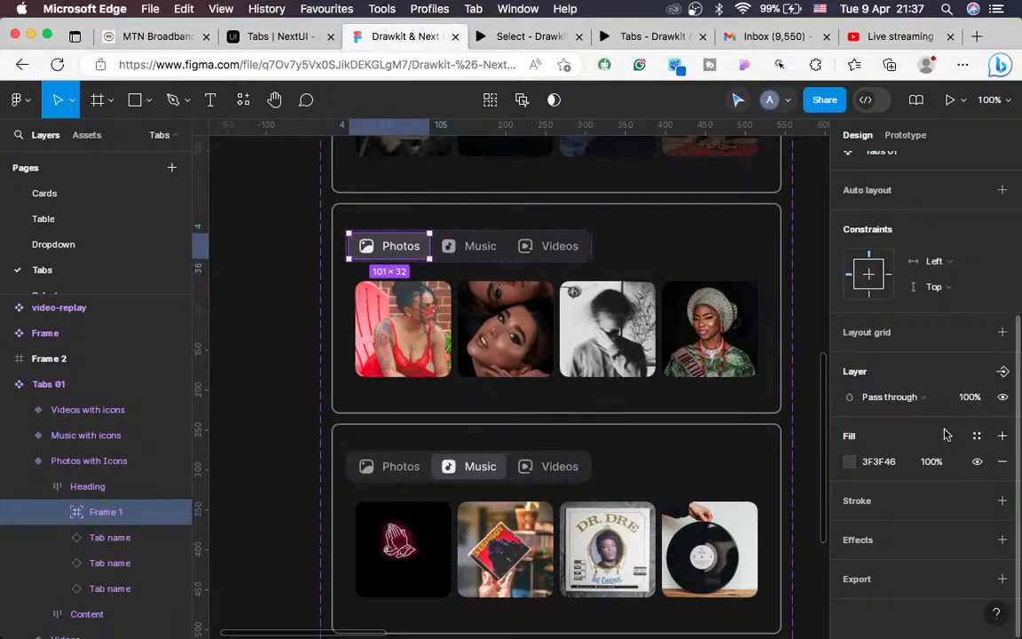
click(878, 462)
key(super+c)
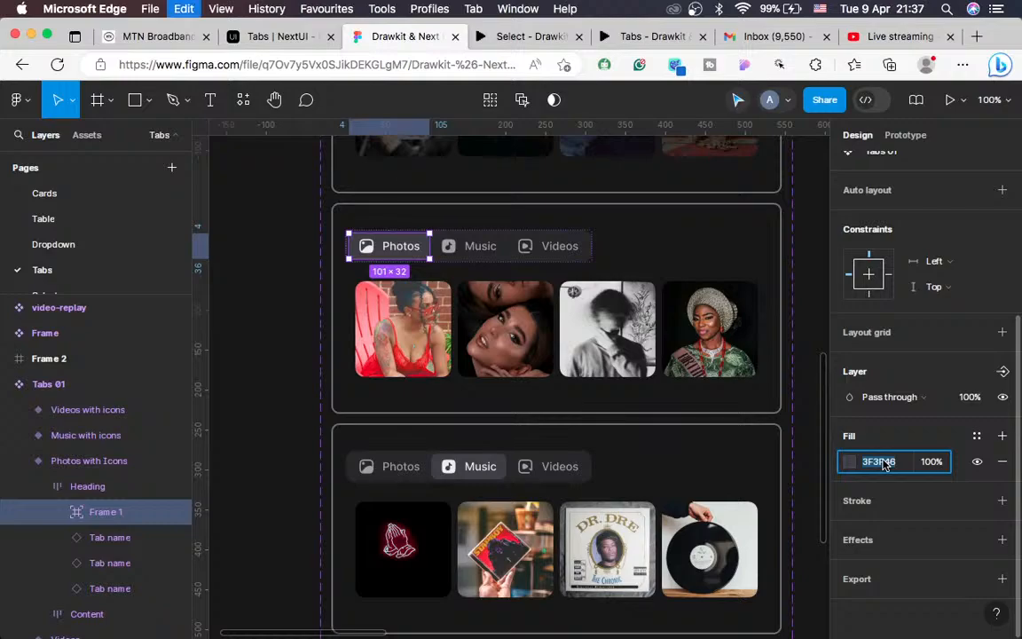
key(super+v)
key(Return)
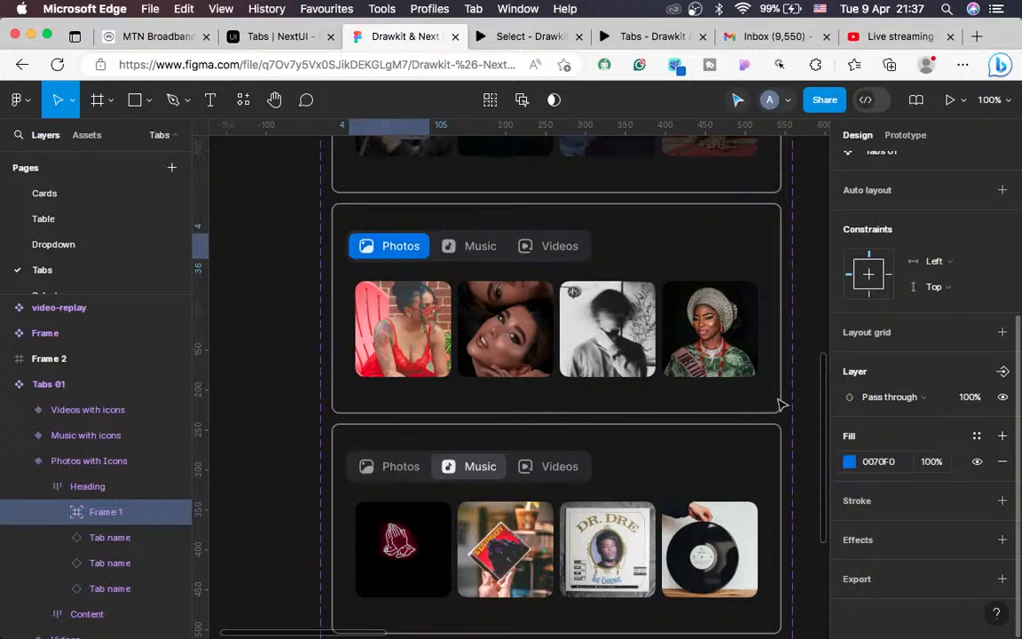
Step: Select Frame 1 behind the Music tab and edit its Fill hex value
click(477, 477)
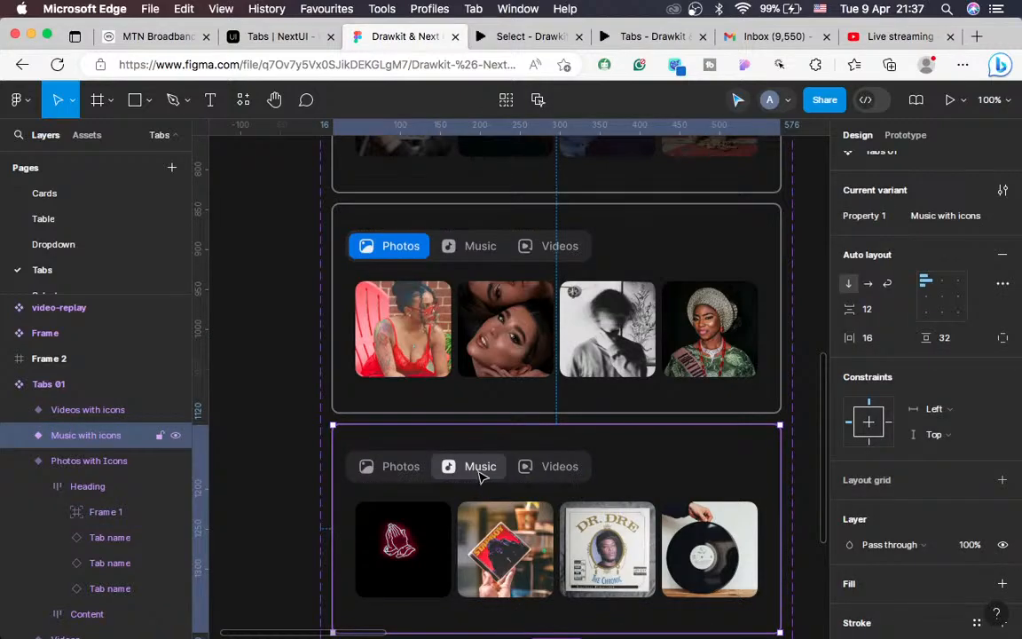
double_click(479, 470)
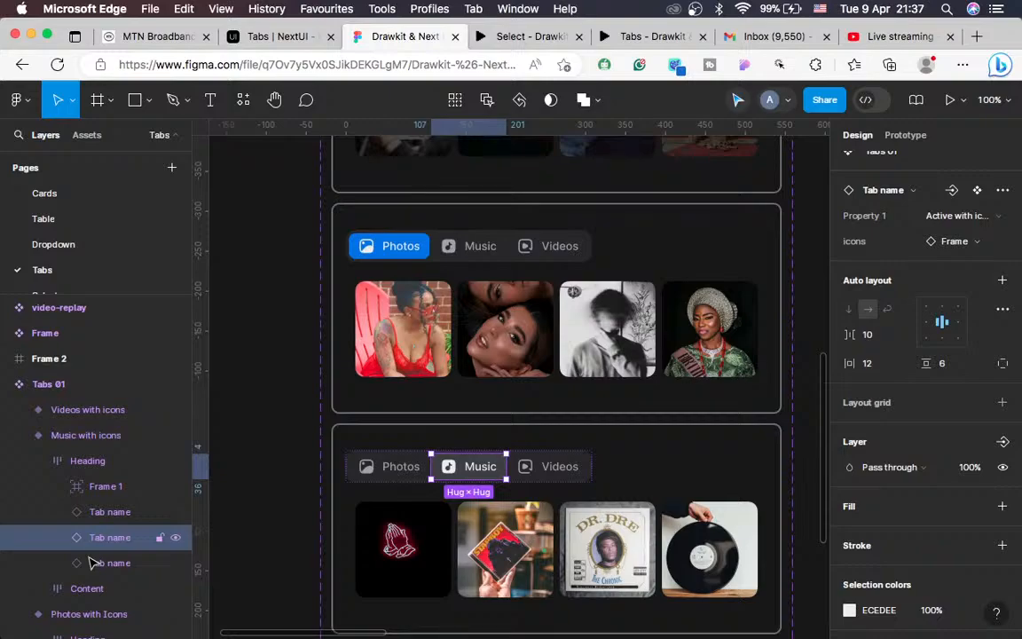
key(Return)
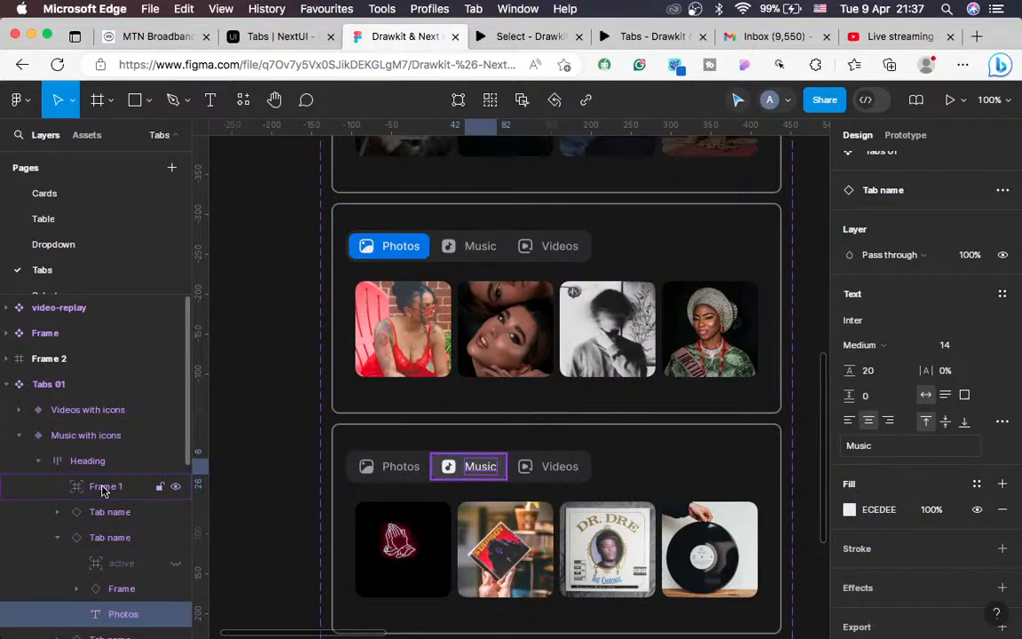
click(103, 487)
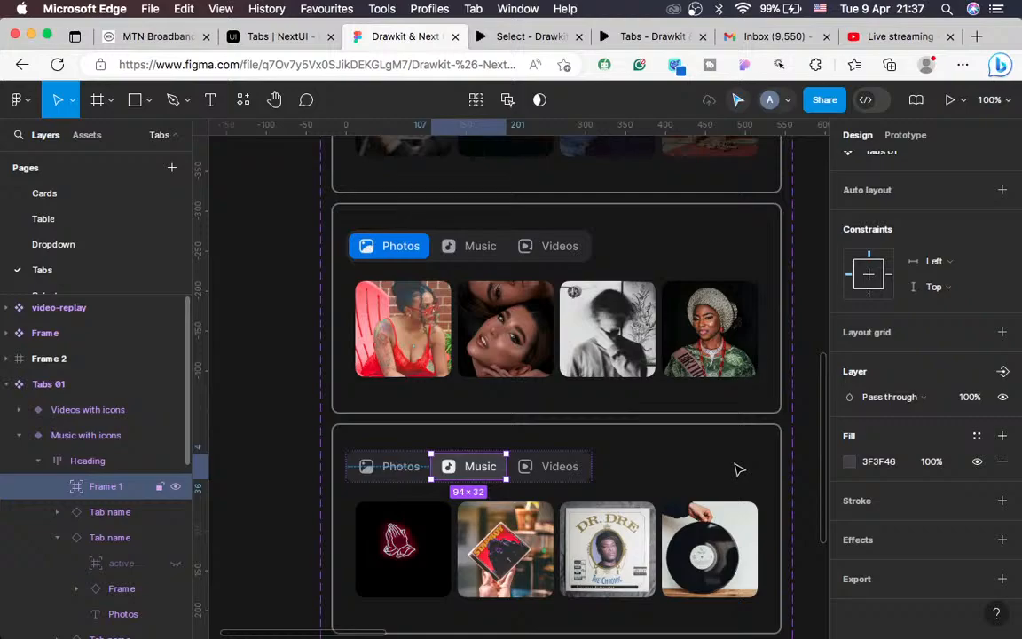
click(876, 462)
text(000000)
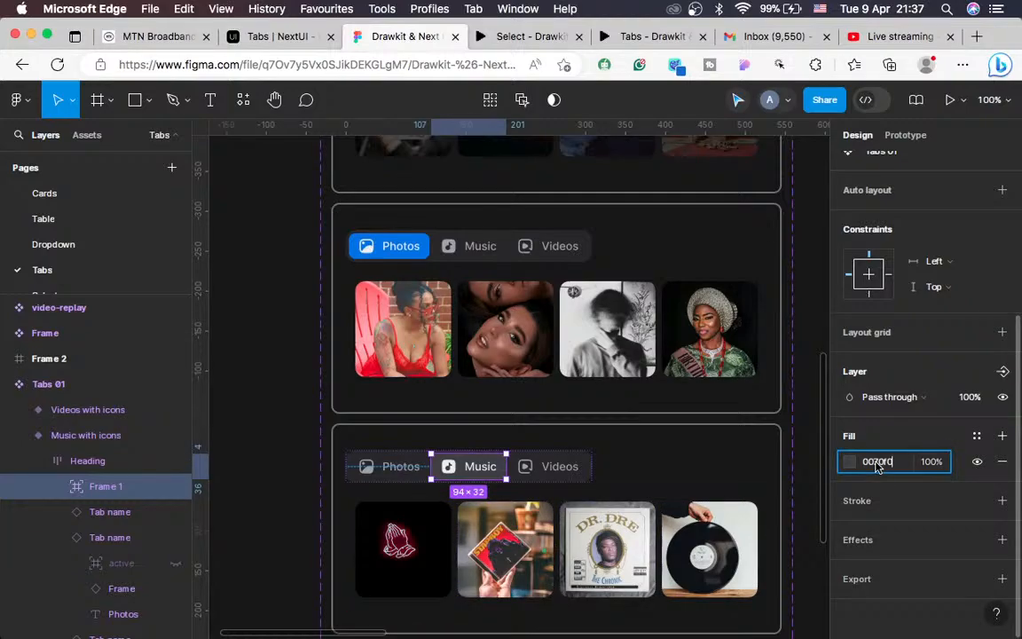
Step: Check the Music with icons variant, then select the Videos tab in Videos with icons
click(646, 441)
scroll(622, 435, down, 7)
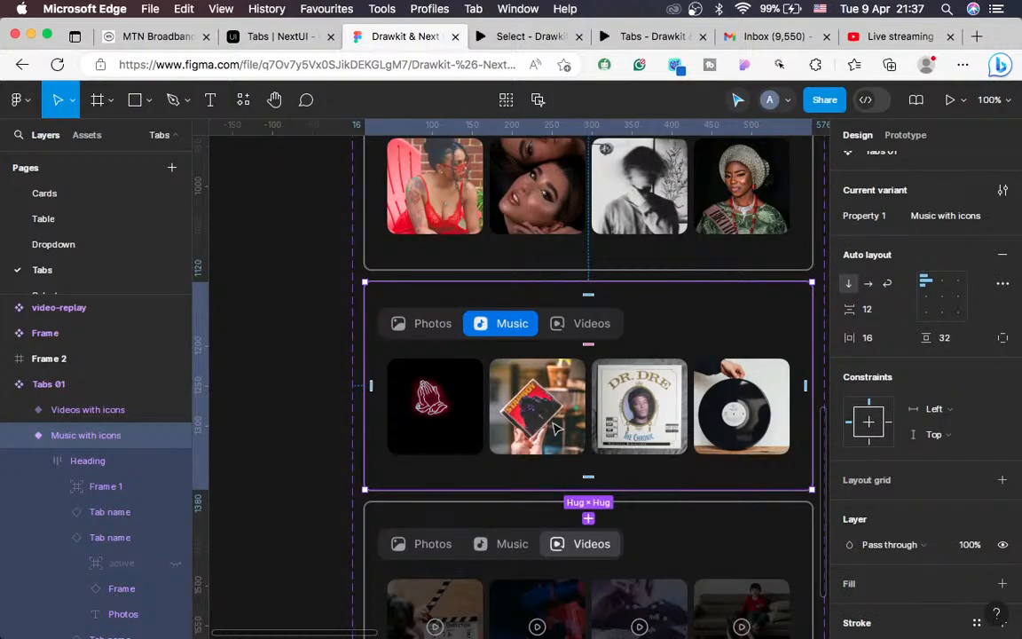
scroll(554, 429, right, 1)
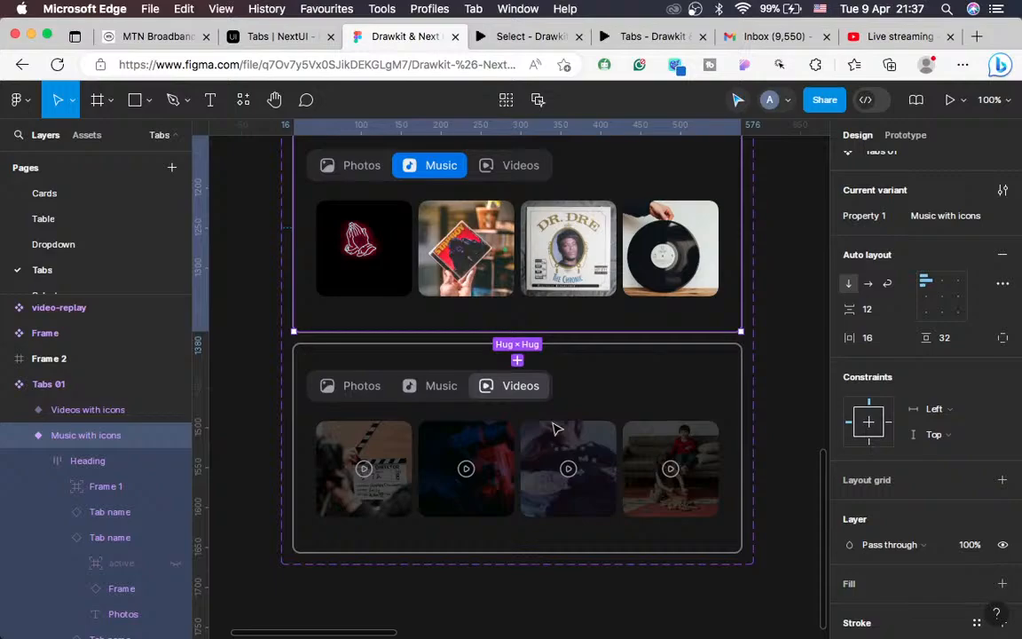
scroll(554, 430, up, 5)
scroll(555, 424, right, 1)
scroll(555, 424, down, 4)
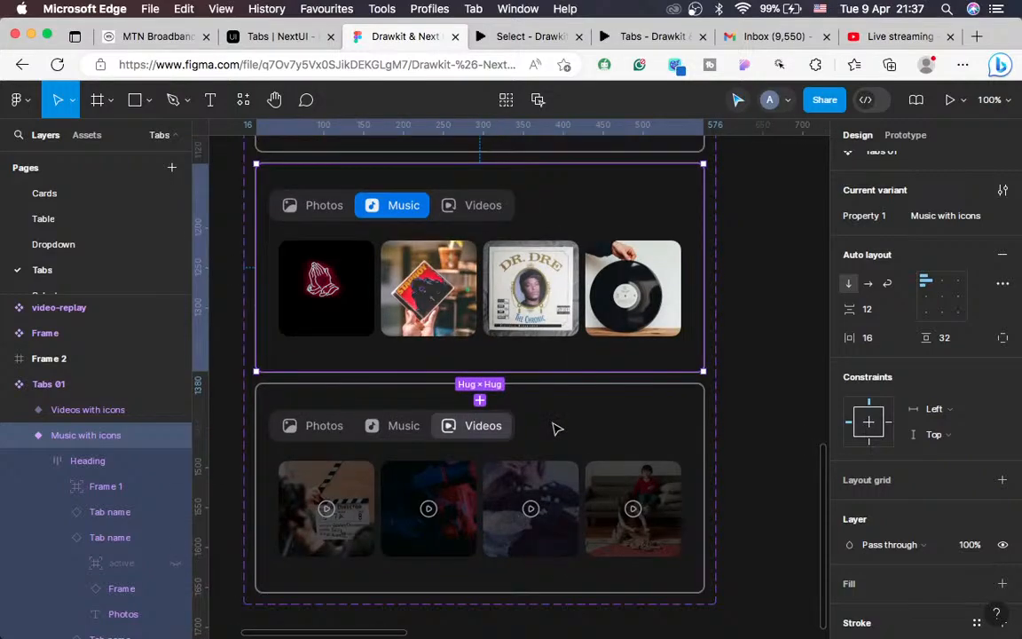
click(477, 429)
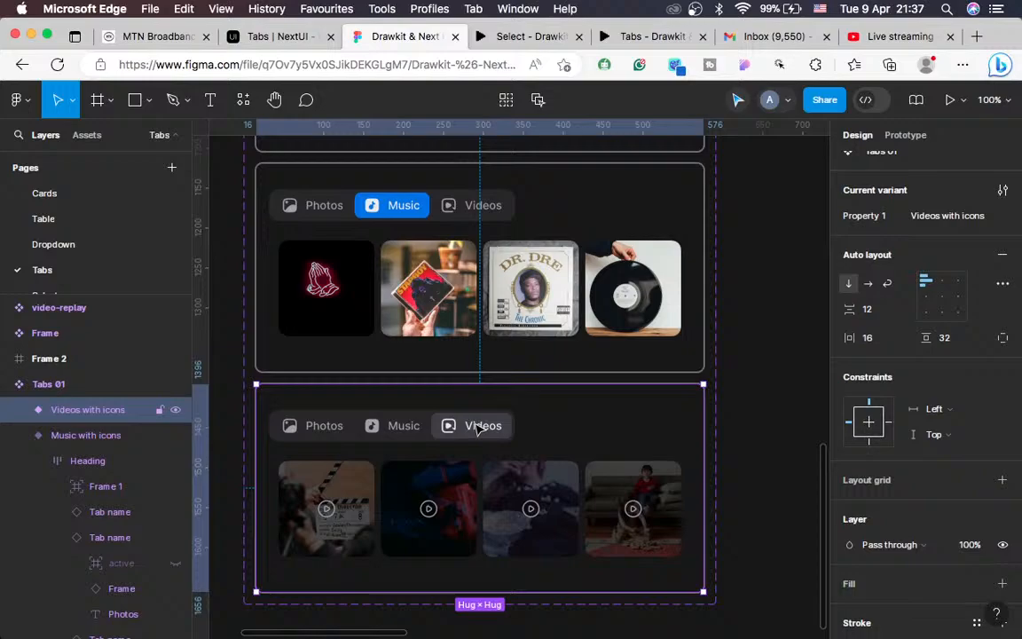
click(478, 428)
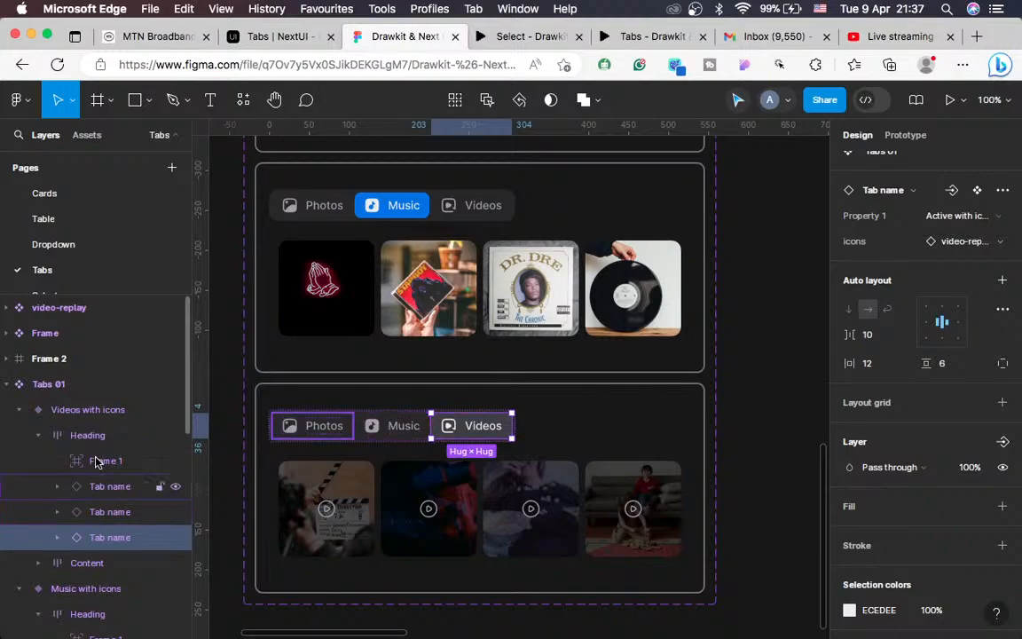
Step: Fill the Videos tab's Frame 1 with 0070F0, then zoom out to view all variants
click(56, 540)
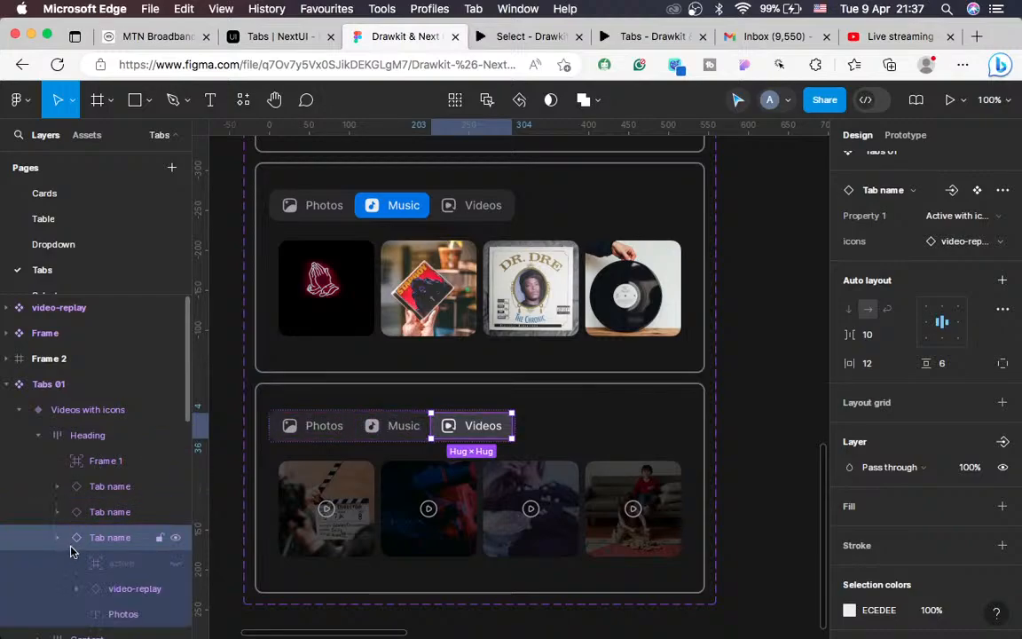
click(107, 461)
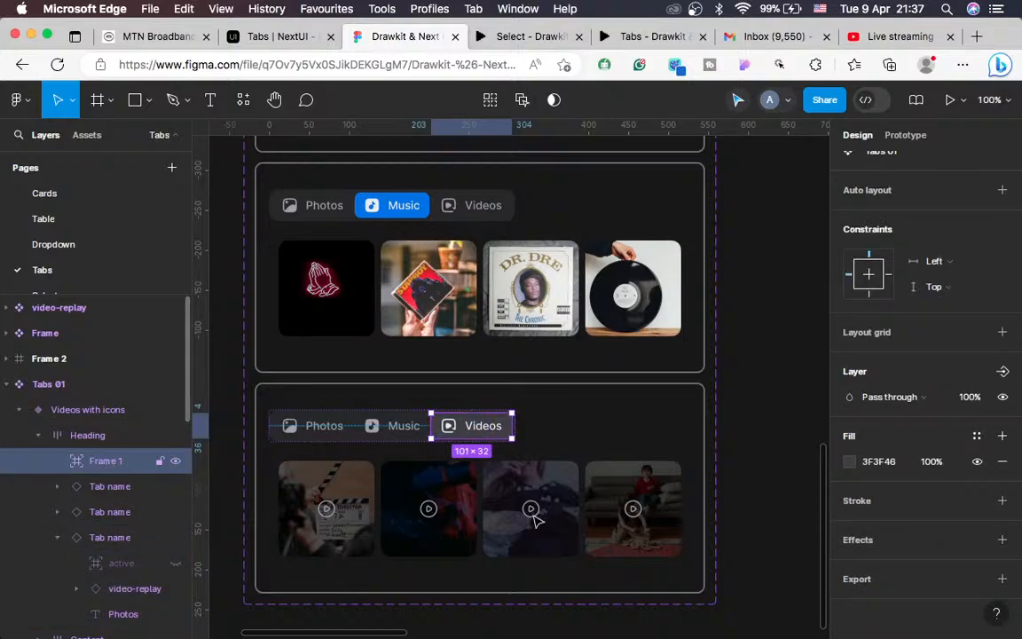
click(878, 461)
text(0070F0)
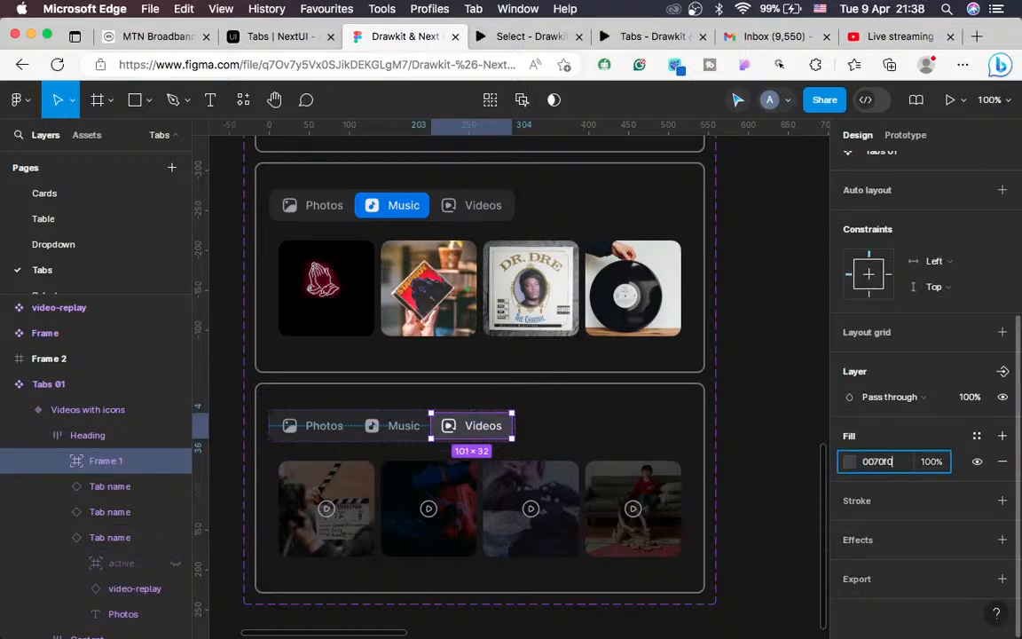
key(Return)
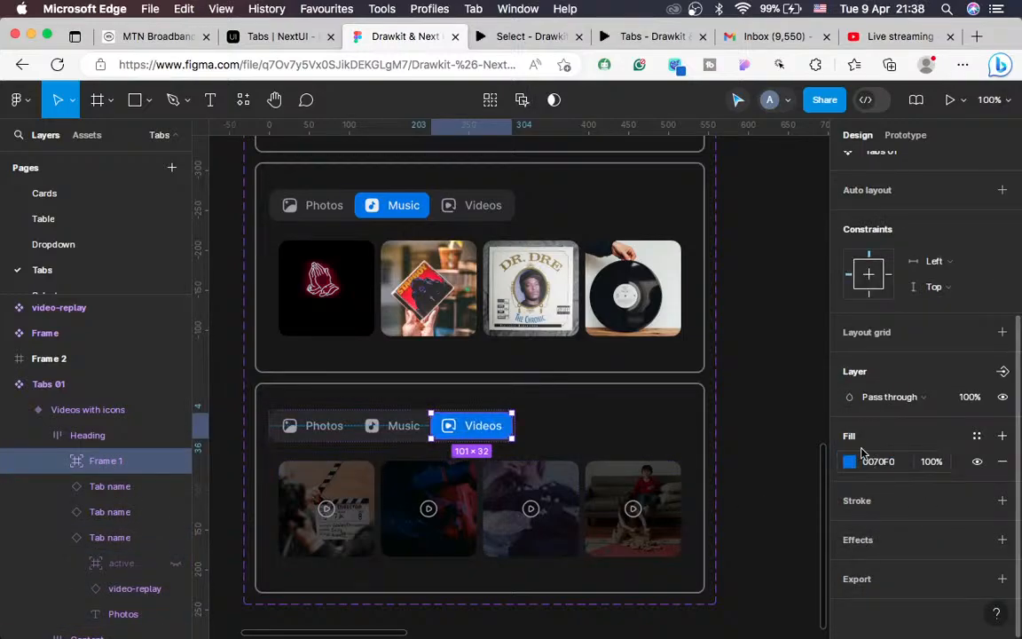
click(798, 427)
key(minus)
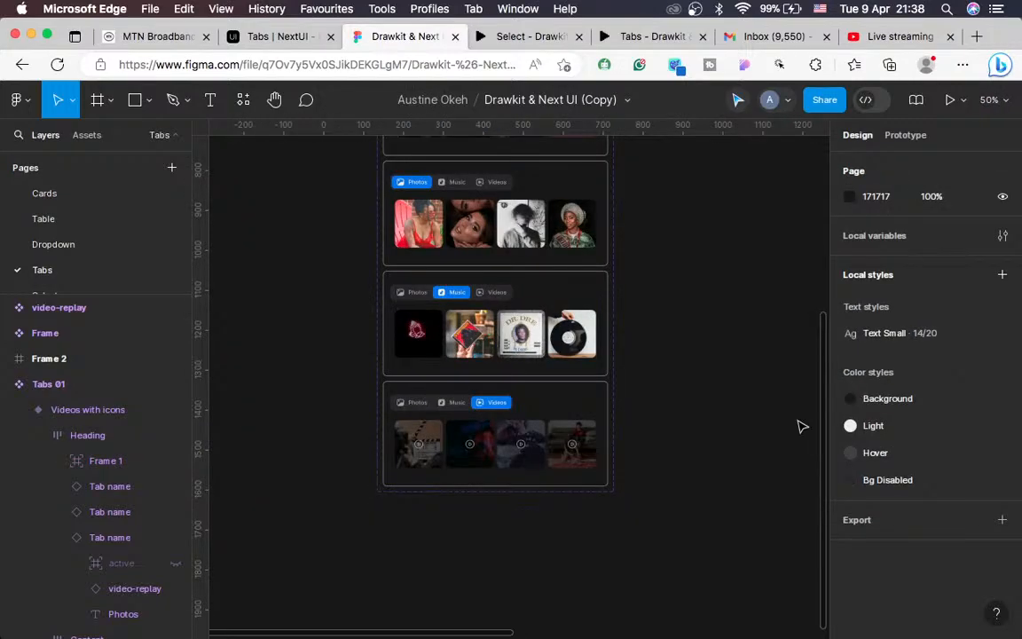
scroll(802, 426, up, 3)
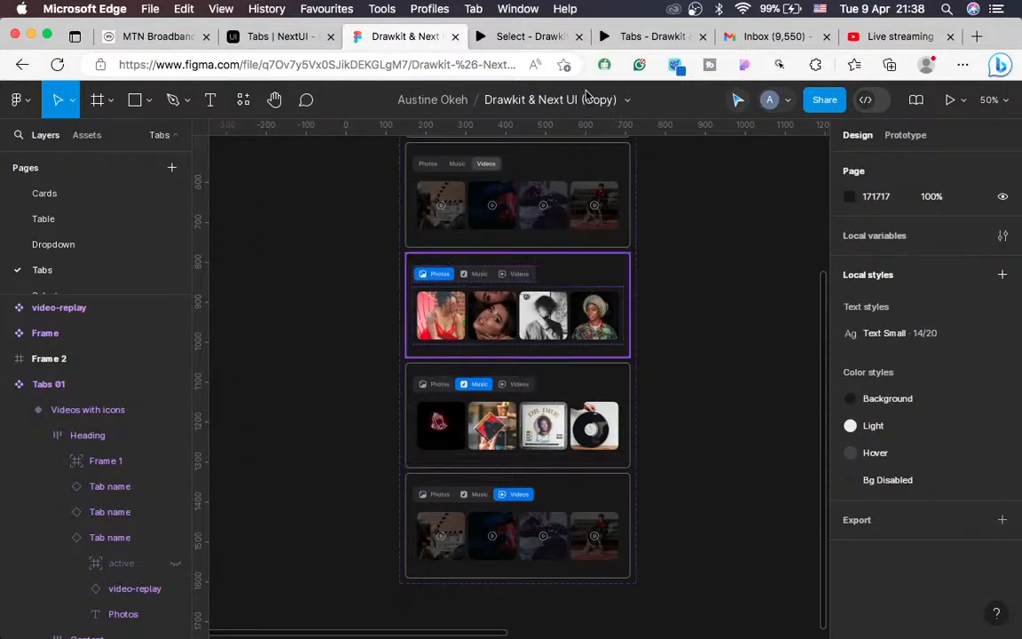
Step: Return to the YouTube Studio live-stream dashboard and scroll across its panels
click(872, 36)
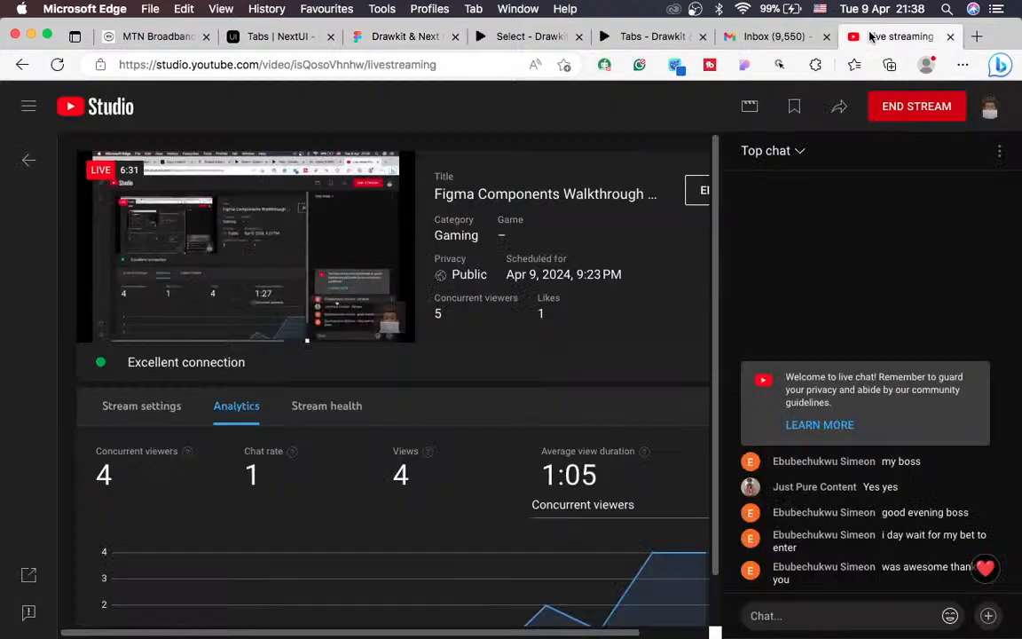
click(277, 36)
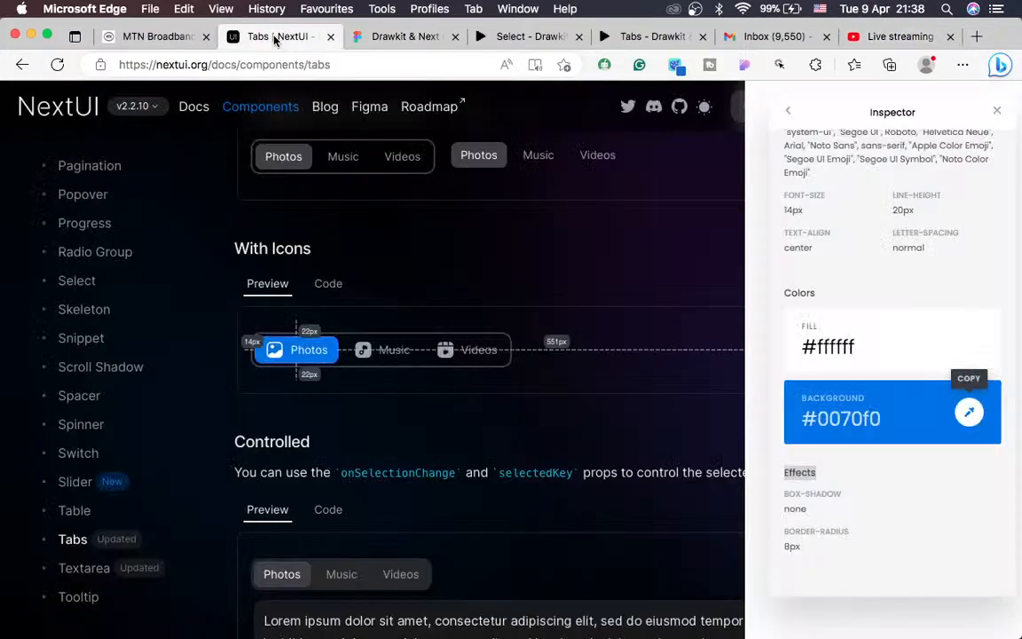
click(905, 37)
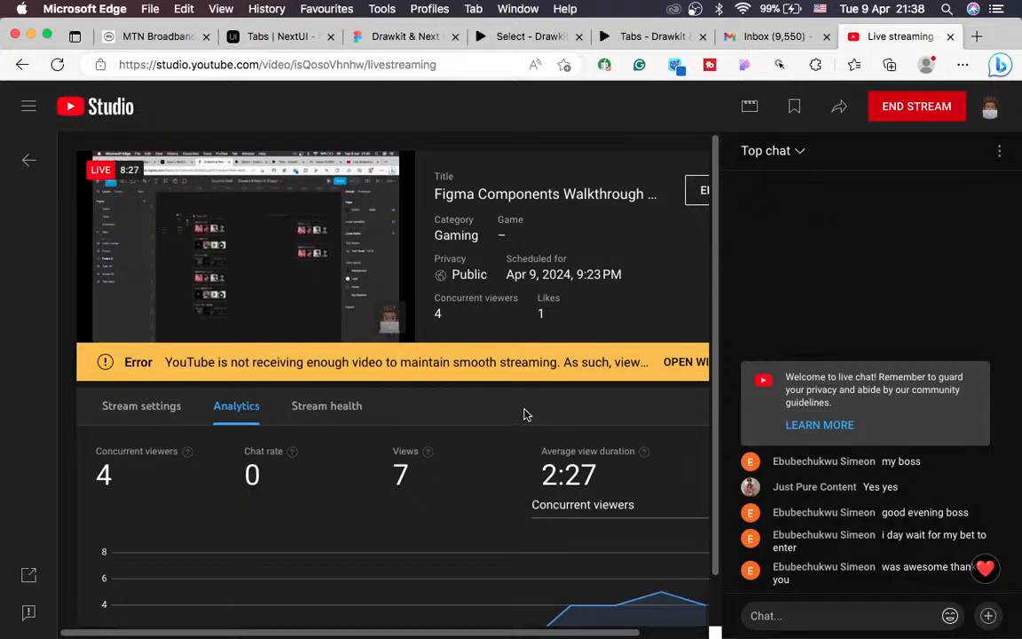
scroll(524, 415, right, 3)
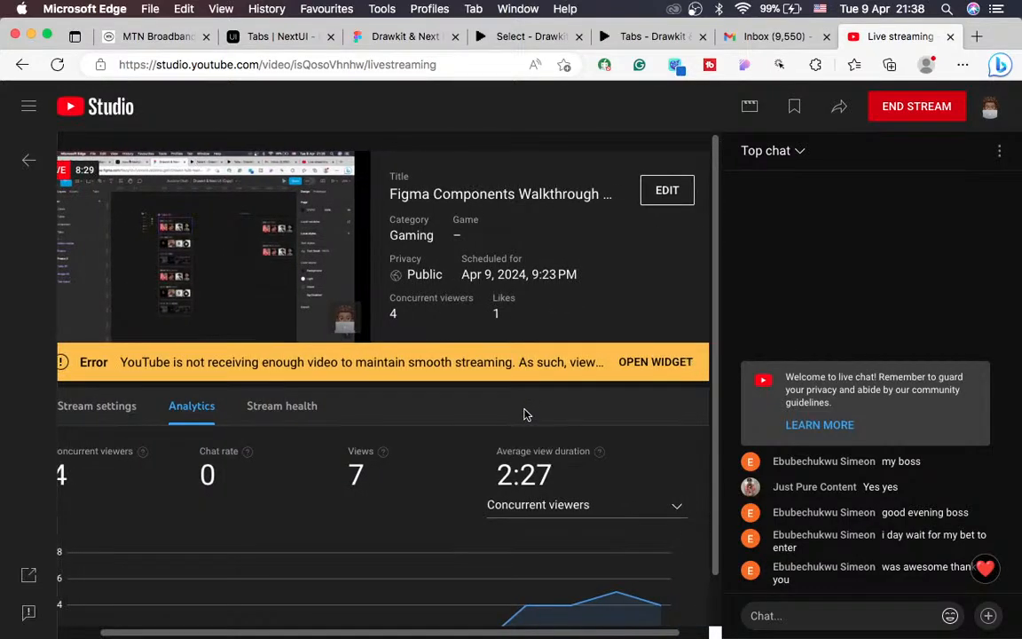
scroll(524, 414, left, 3)
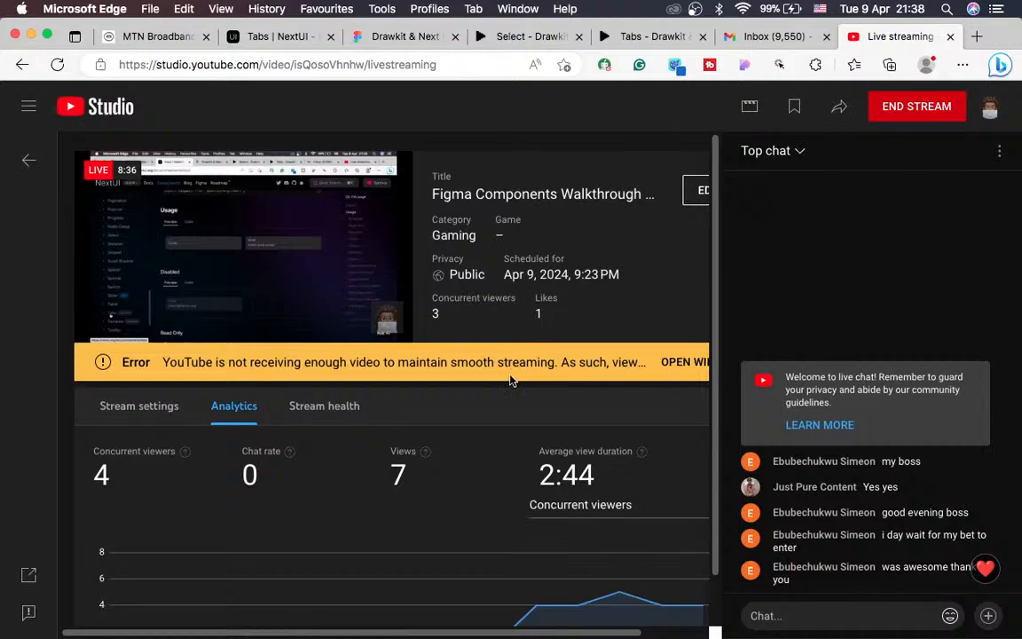
scroll(517, 386, right, 2)
scroll(506, 373, left, 2)
scroll(502, 368, right, 3)
scroll(501, 368, left, 3)
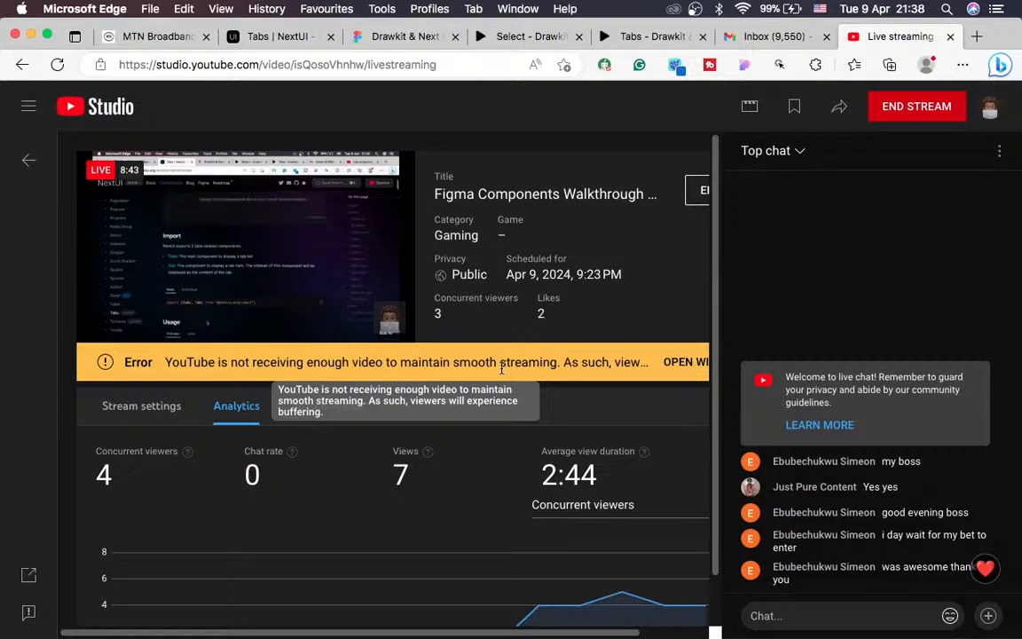
scroll(501, 368, right, 2)
scroll(462, 382, left, 2)
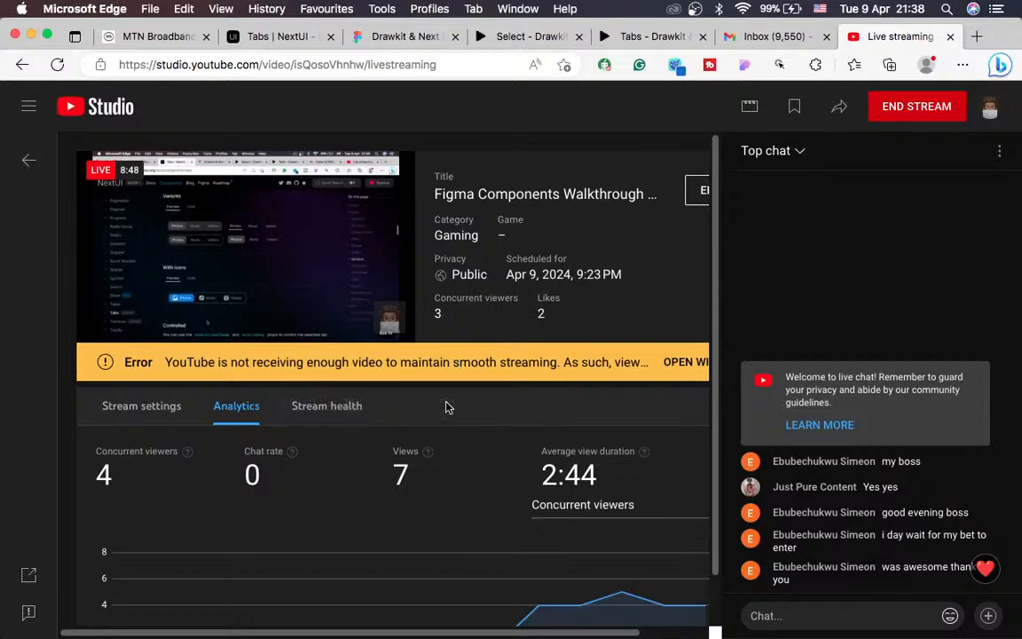
Step: Open Stream health, showing Poor health and the 9:38 PM insufficient-video error
scroll(446, 407, down, 1)
scroll(446, 407, down, 1)
scroll(446, 406, up, 2)
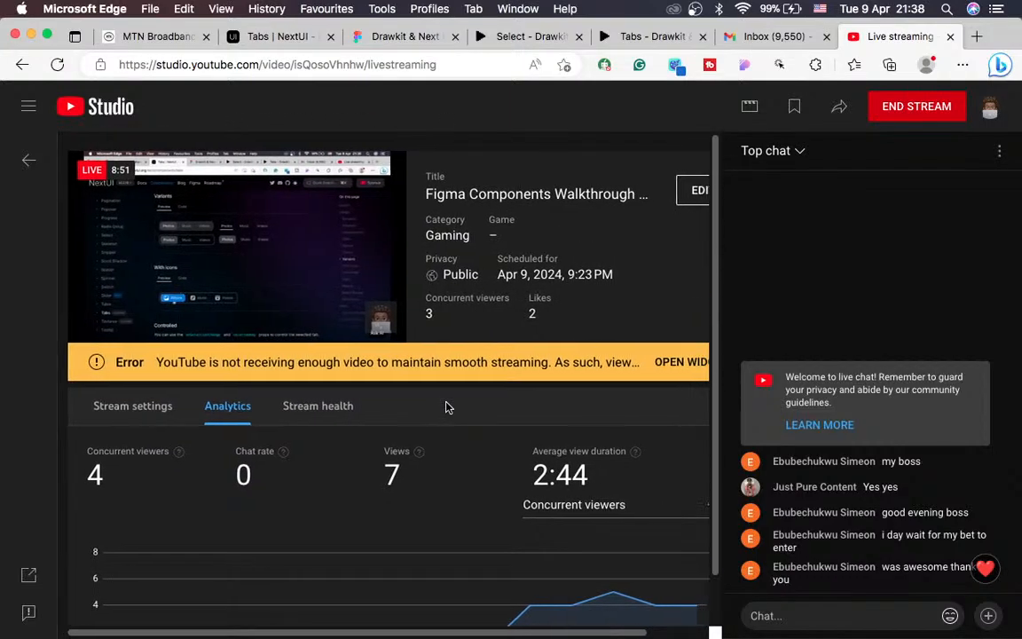
scroll(621, 372, right, 2)
click(631, 360)
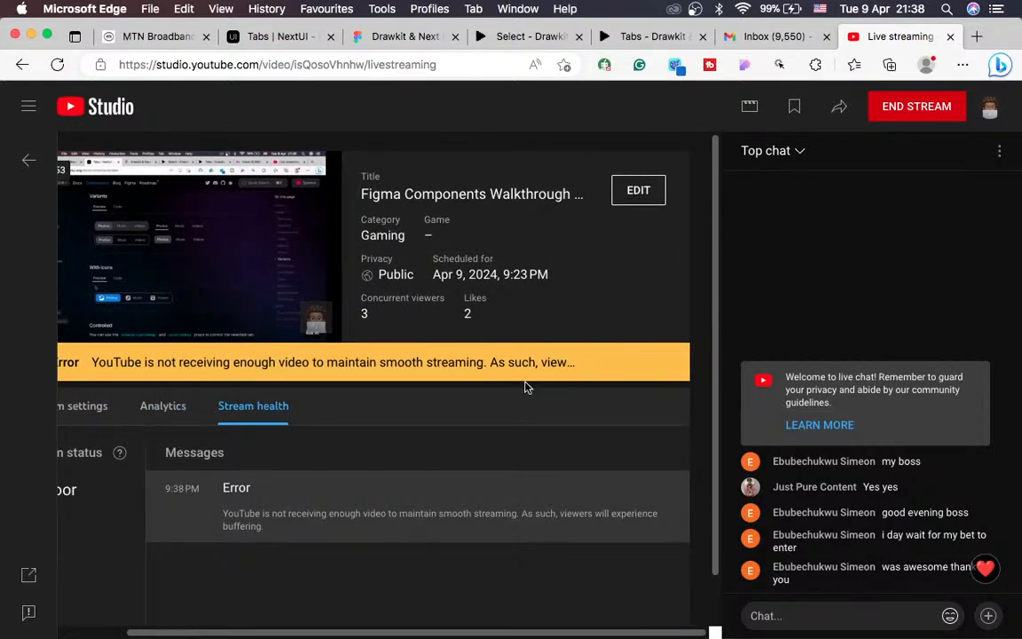
scroll(525, 388, down, 1)
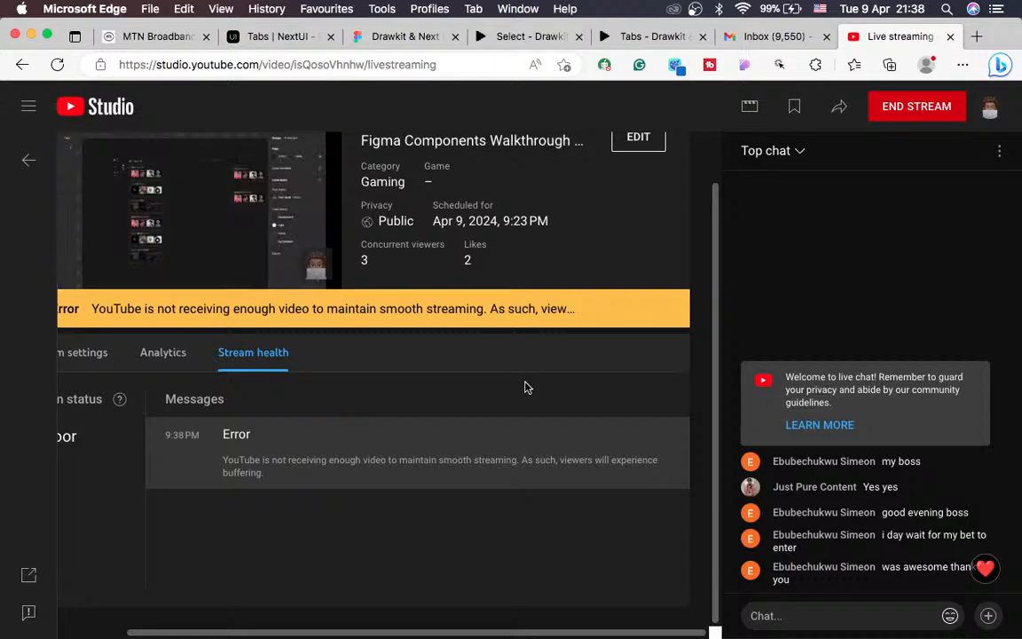
scroll(525, 388, up, 1)
scroll(525, 388, left, 2)
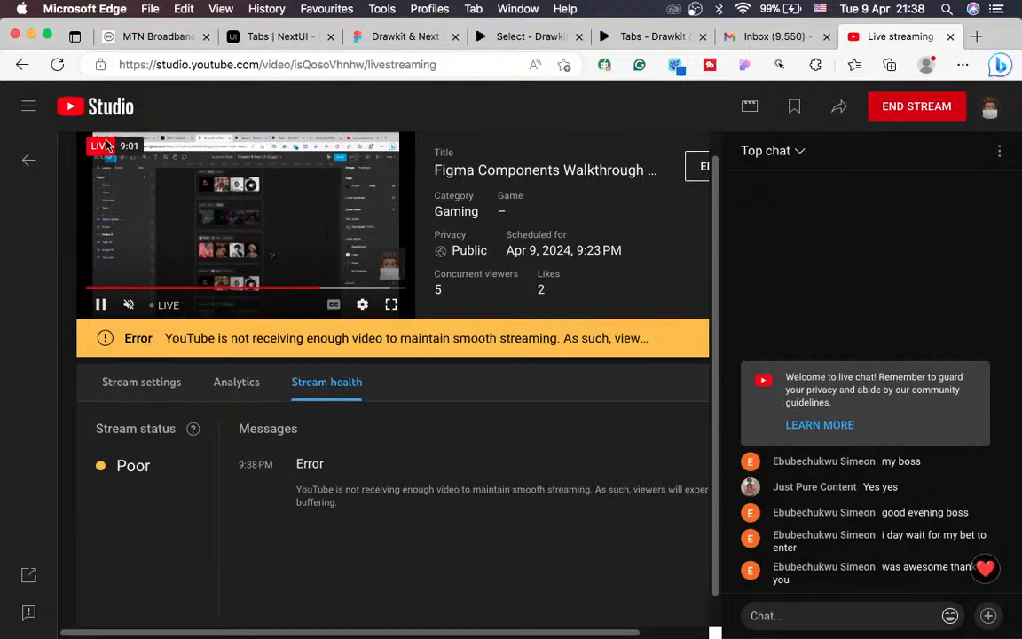
click(138, 35)
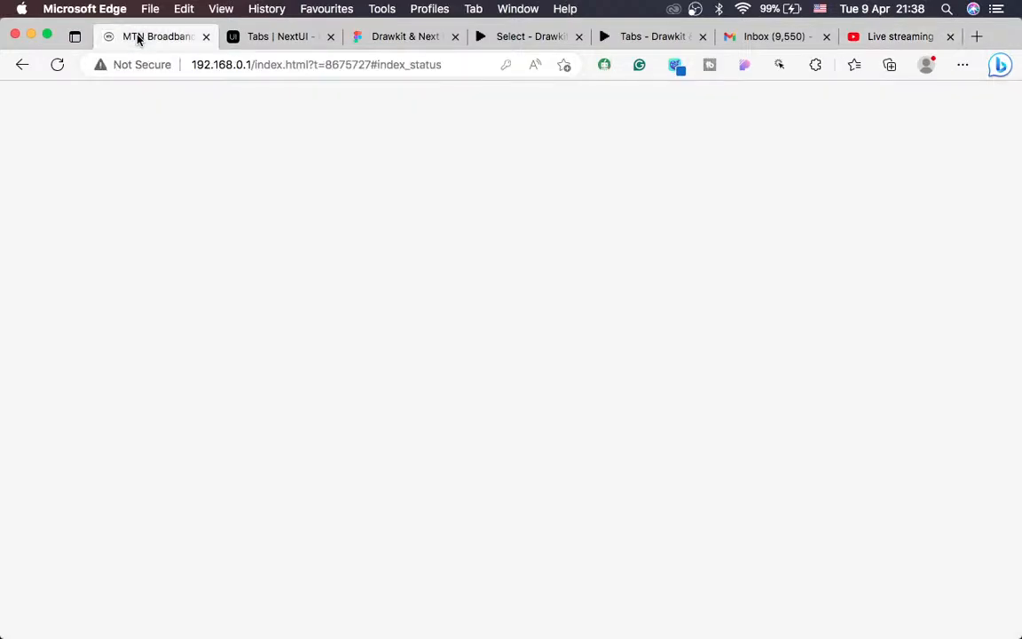
click(55, 65)
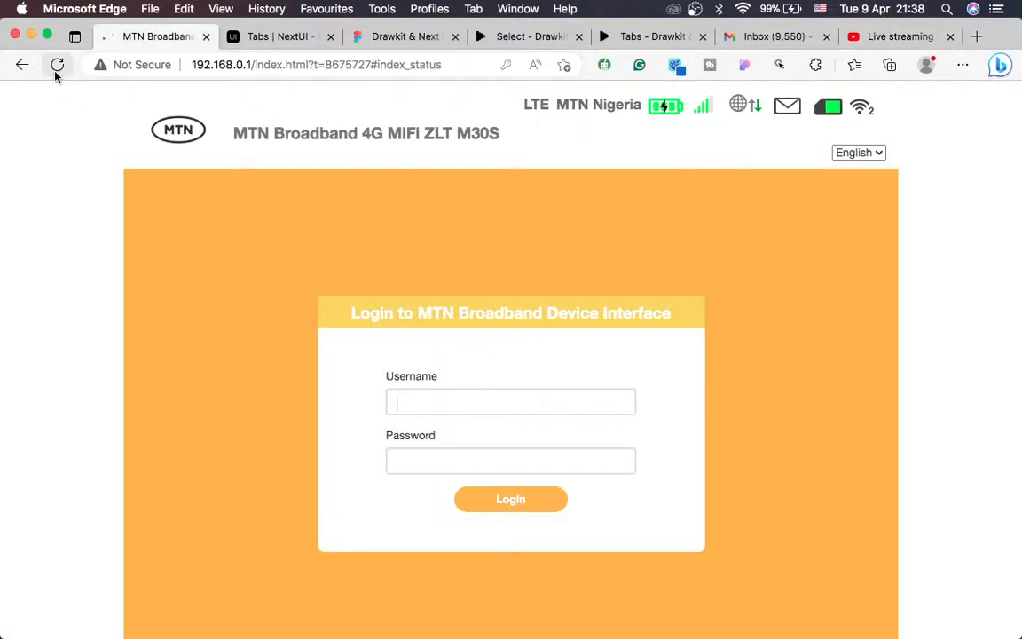
click(898, 39)
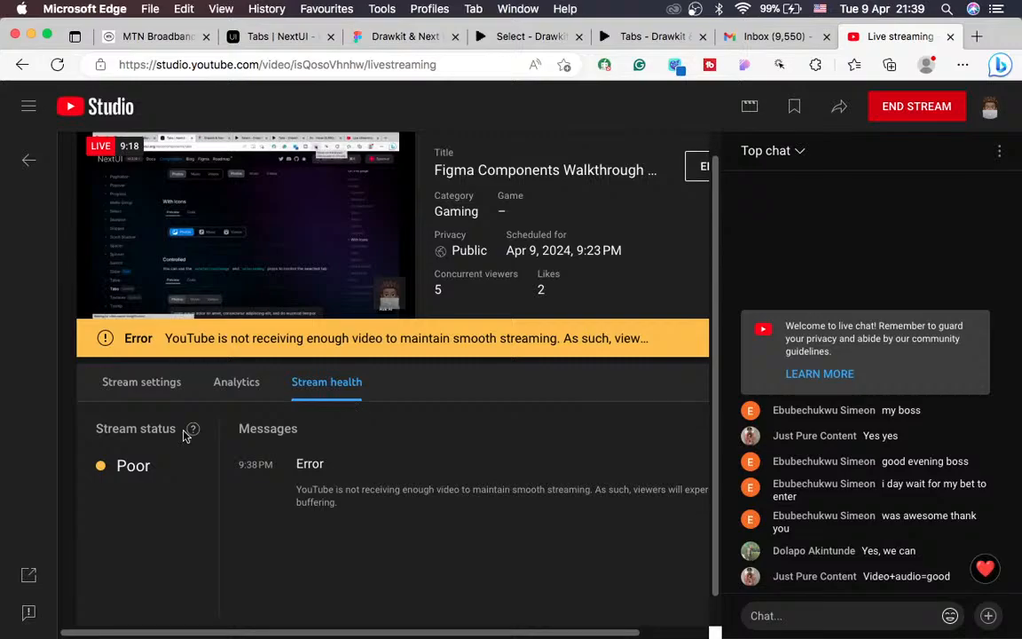
Step: View the stream's viewer Analytics, then go back to the Figma Tabs page
click(234, 385)
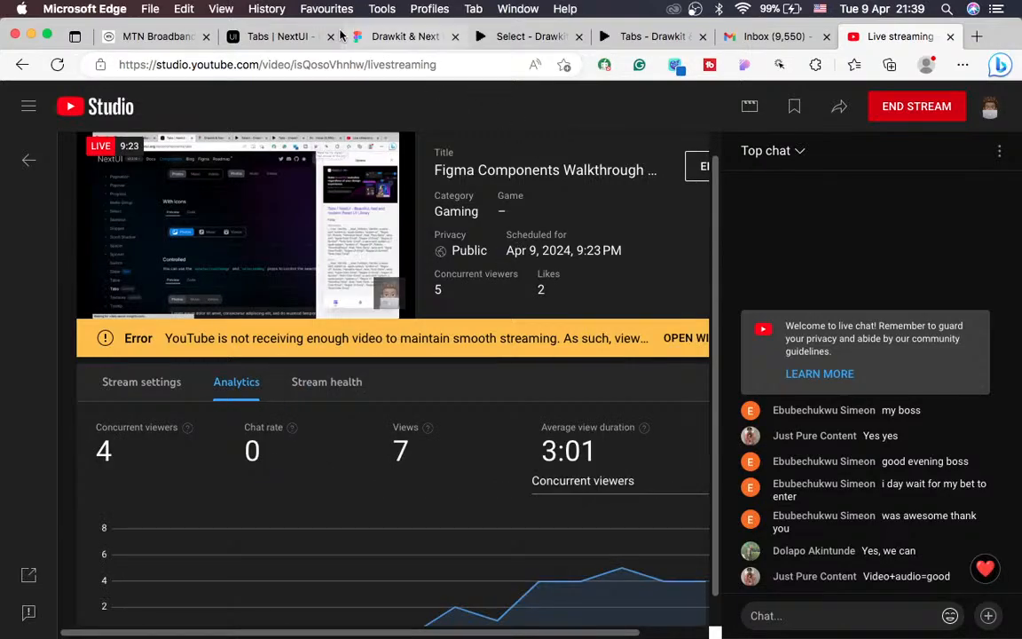
click(382, 38)
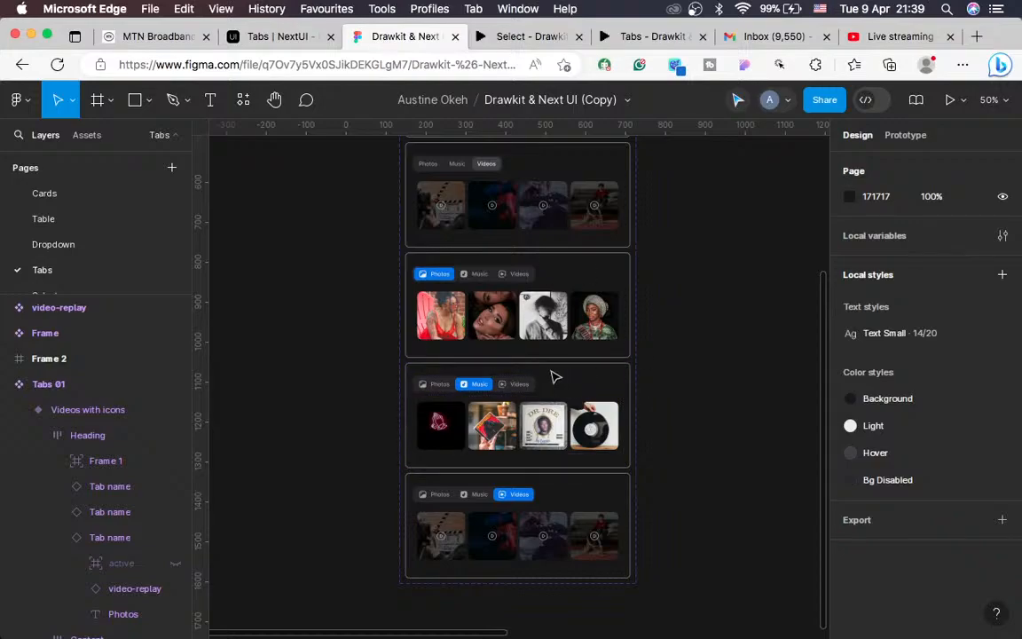
Step: Open the Select page from the Pages list
scroll(559, 370, up, 2)
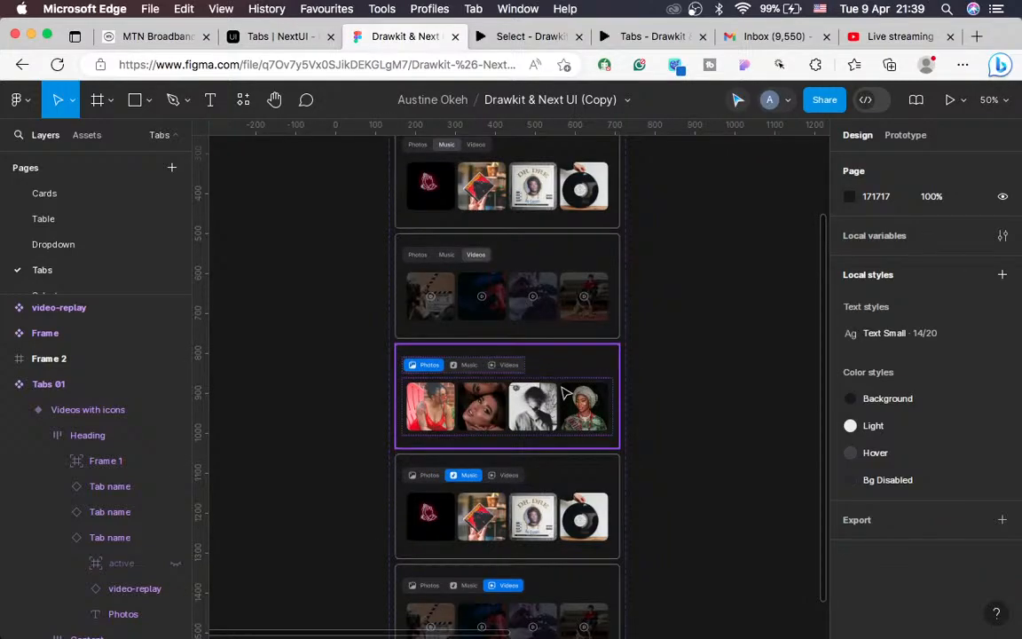
scroll(561, 392, up, 2)
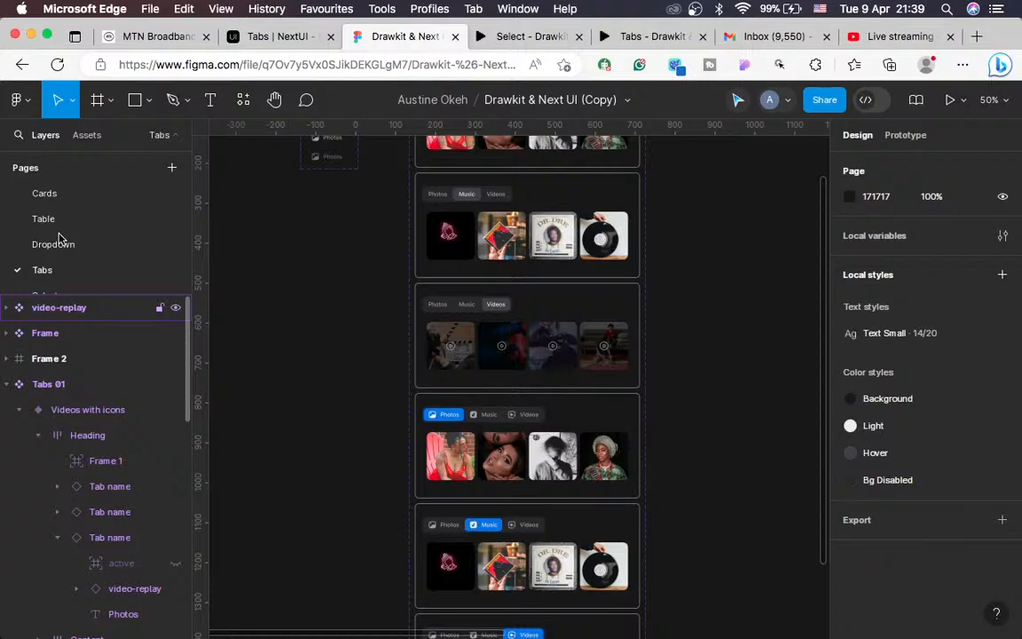
scroll(58, 238, down, 1)
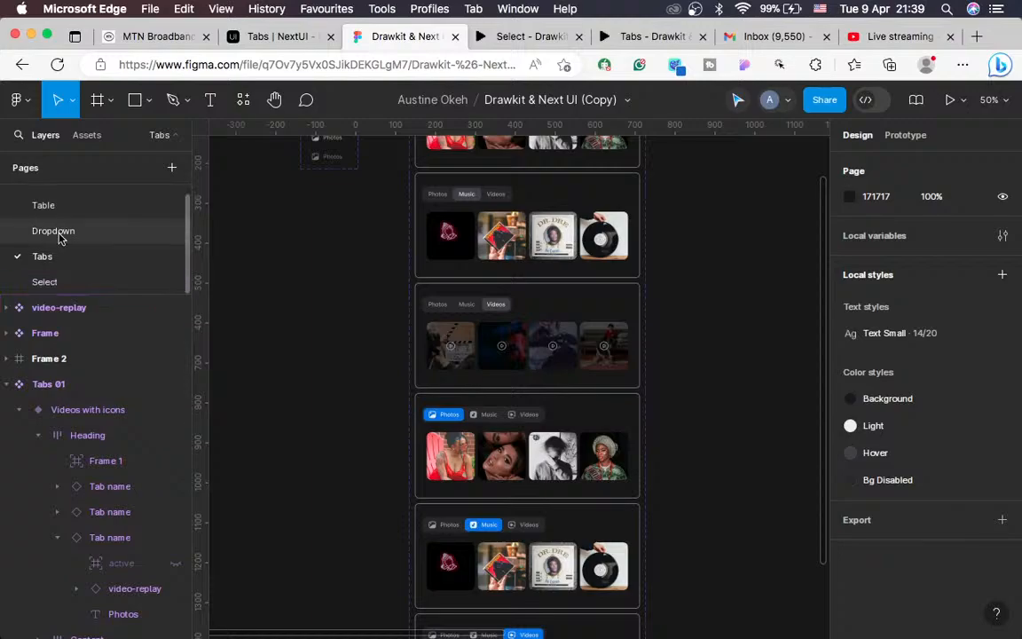
click(49, 281)
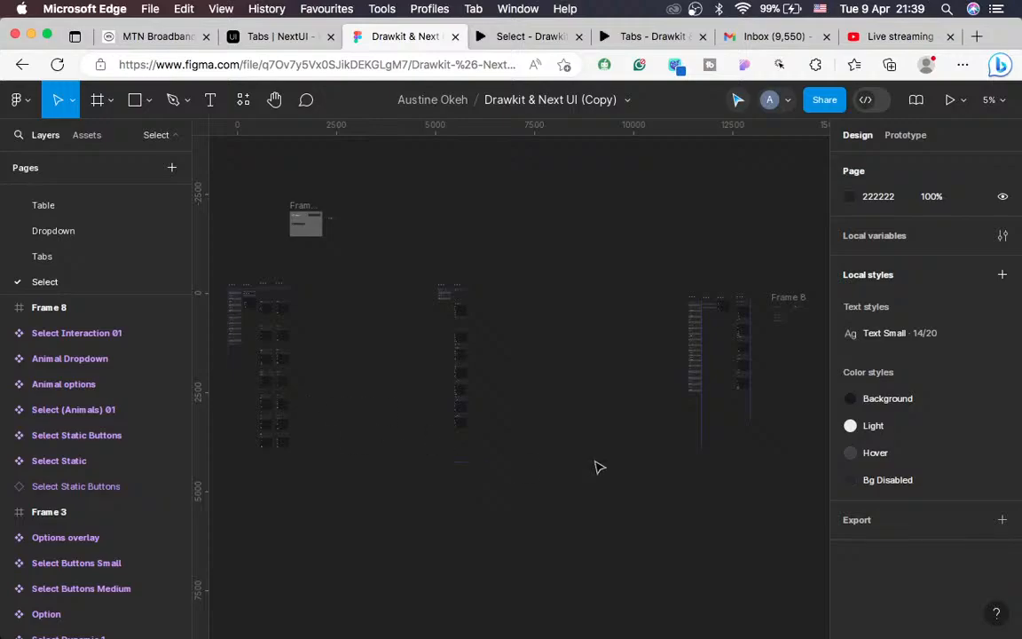
Step: Pan around the Select page to locate the animal select components and Frame 8
scroll(597, 468, right, 10)
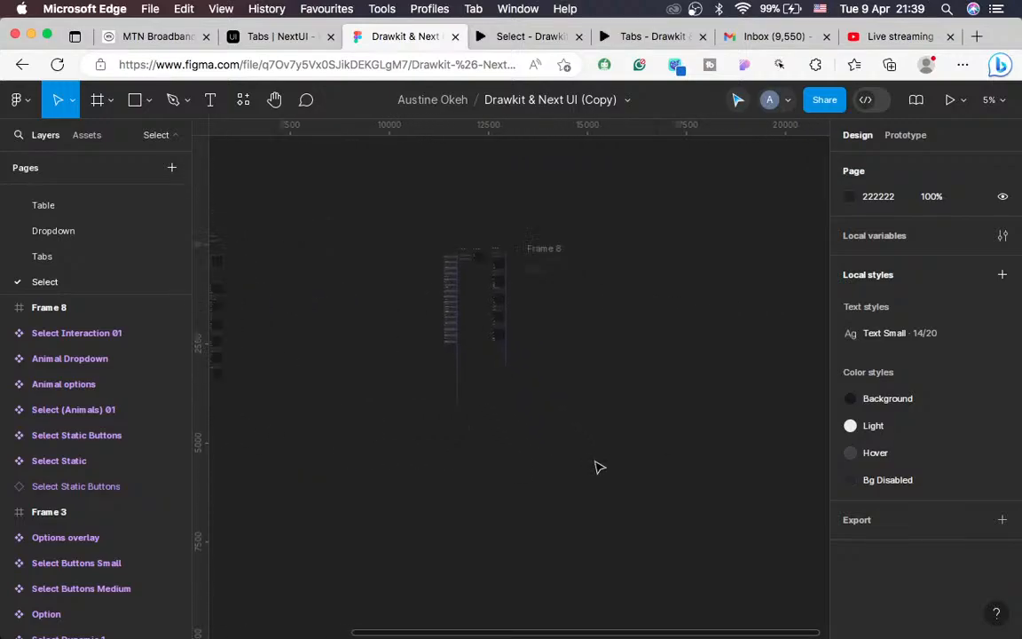
scroll(598, 468, left, 5)
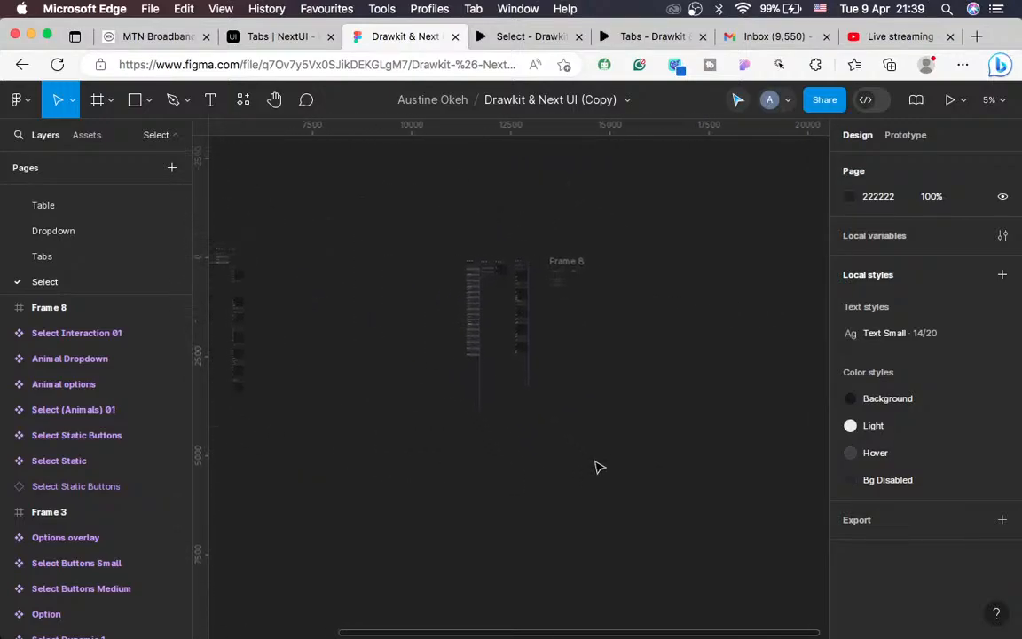
scroll(597, 468, up, 5)
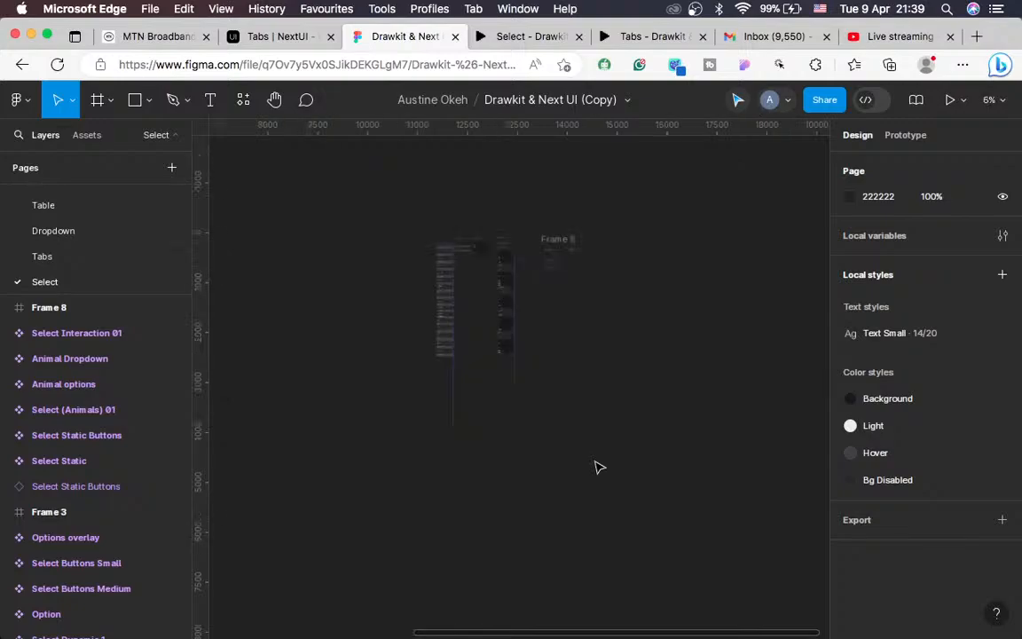
scroll(597, 468, up, 10)
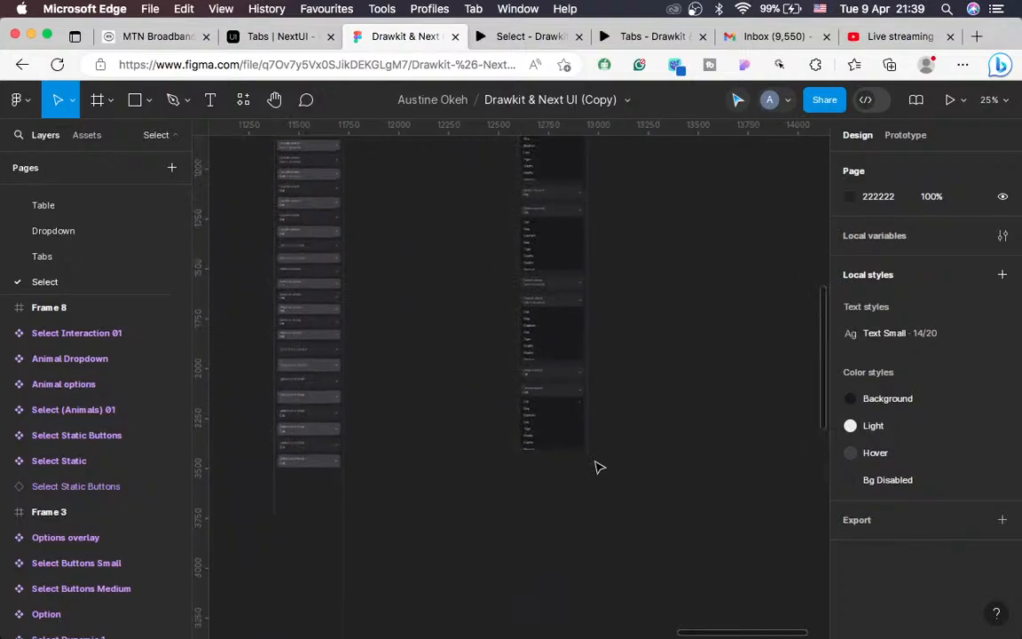
scroll(559, 426, left, 3)
scroll(433, 263, up, 4)
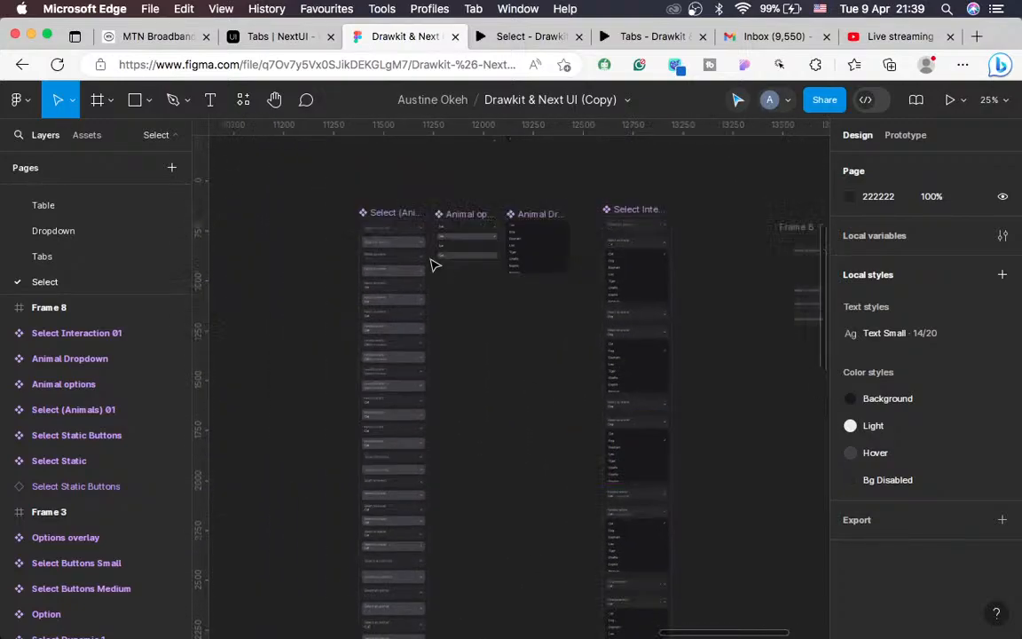
scroll(433, 263, up, 1)
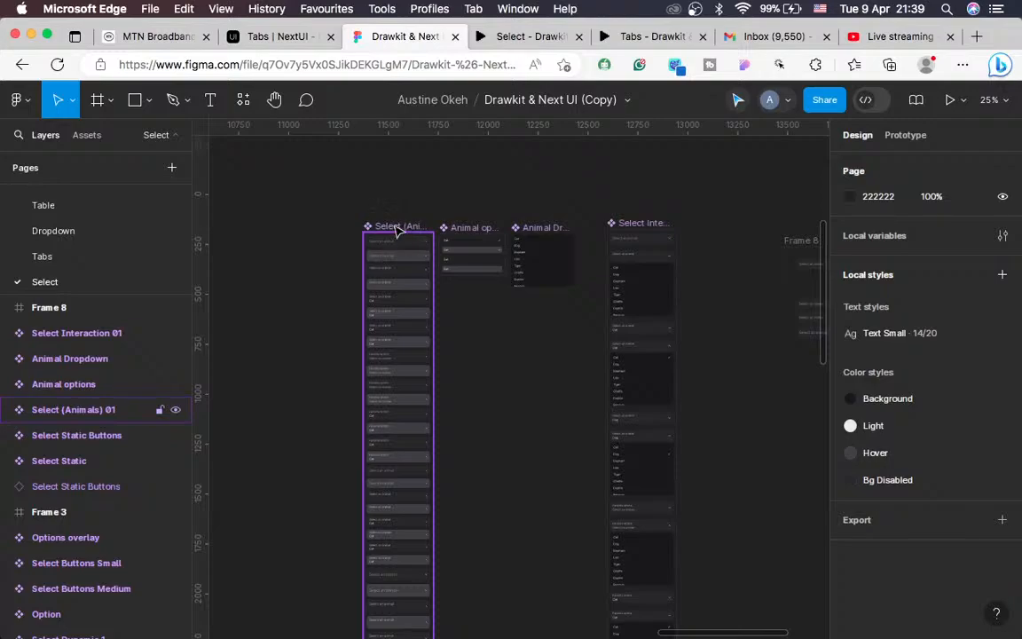
scroll(486, 362, right, 5)
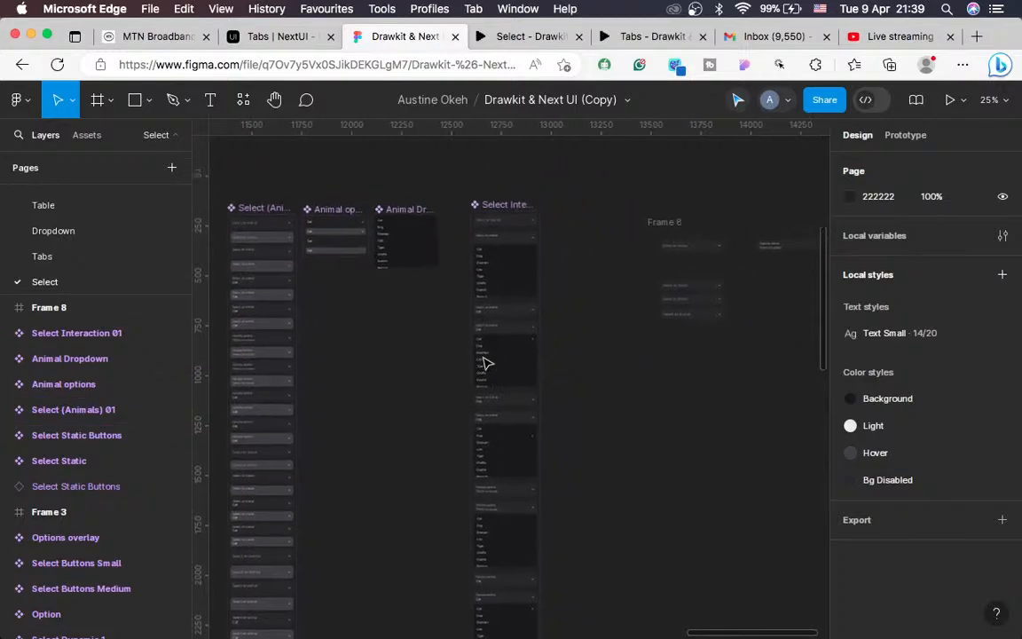
scroll(486, 362, up, 5)
scroll(485, 361, up, 2)
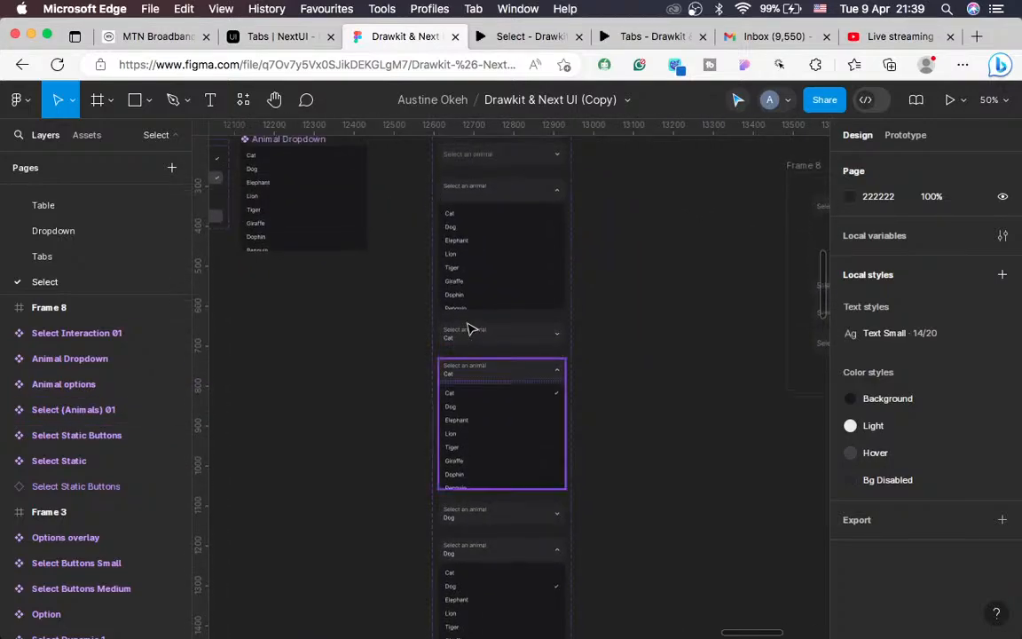
scroll(462, 305, up, 2)
Step: Select the Select Interaction 01 component set and look over its variants
click(483, 209)
scroll(492, 235, down, 4)
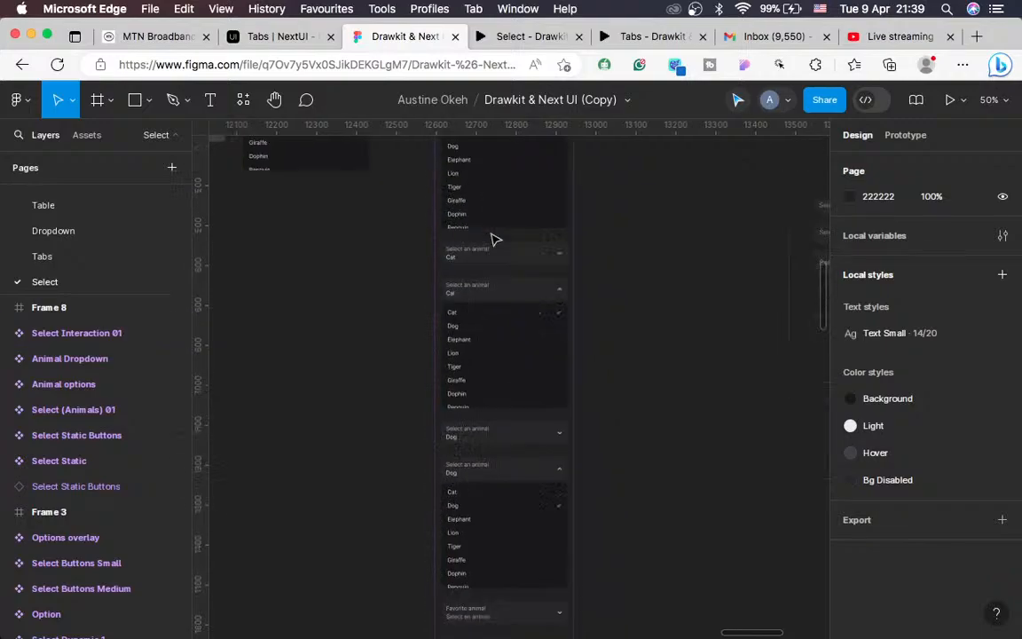
scroll(489, 350, down, 10)
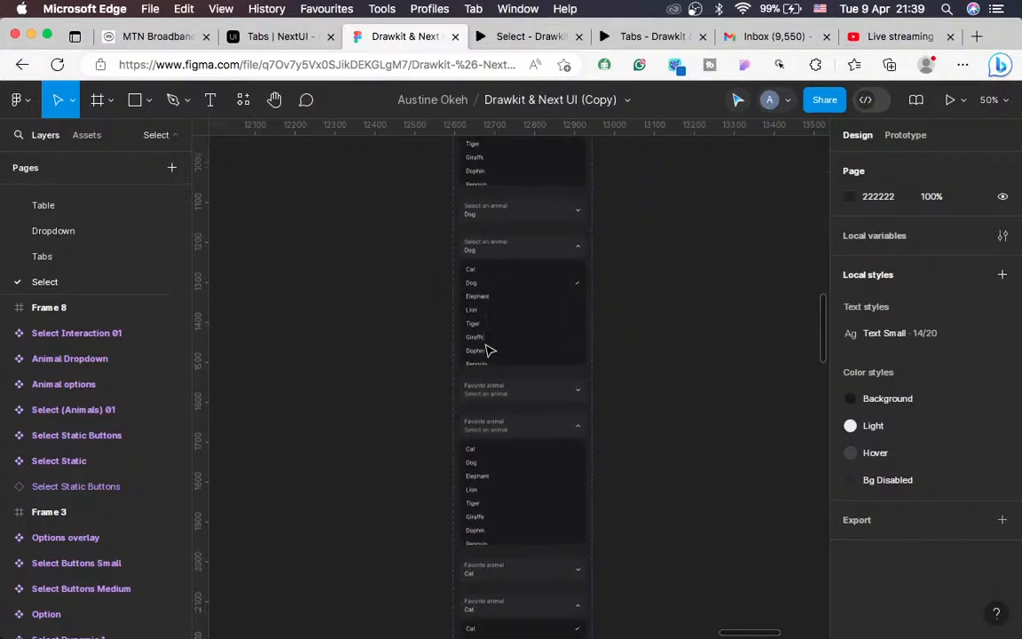
scroll(486, 351, up, 10)
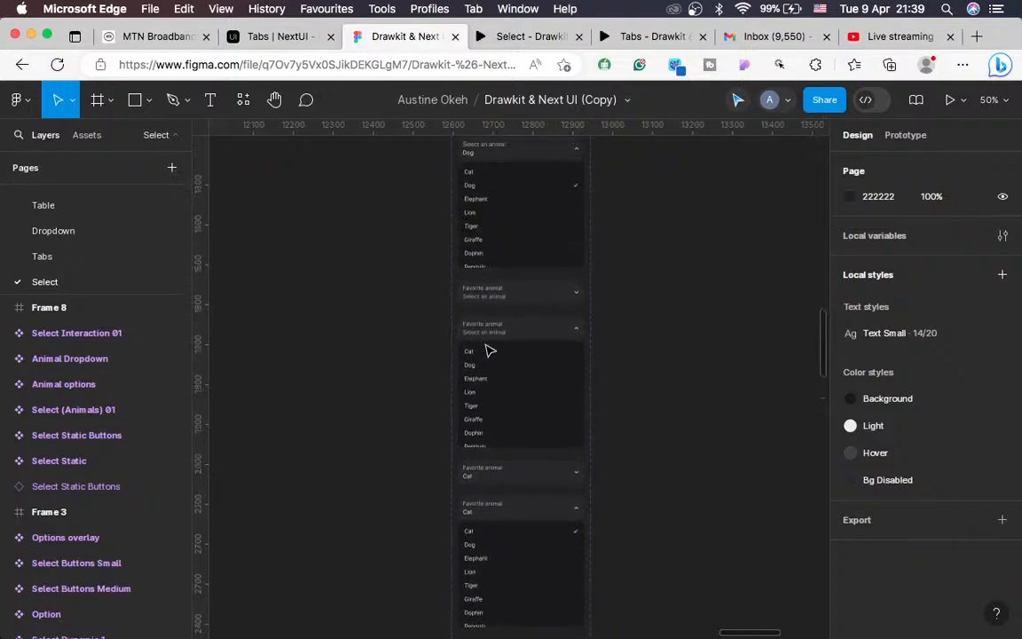
scroll(486, 350, right, 5)
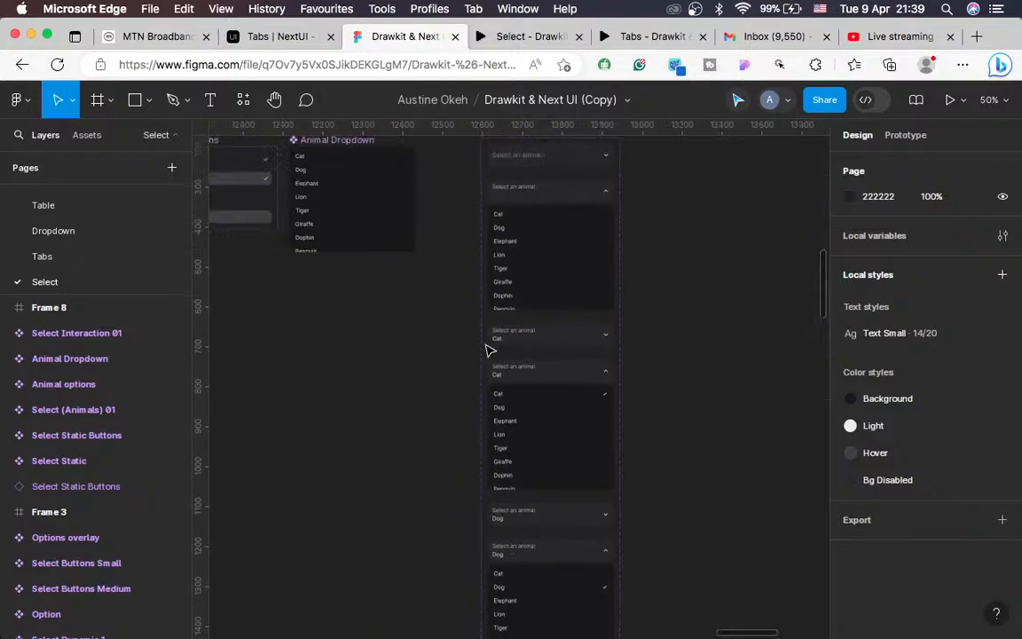
scroll(486, 350, up, 5)
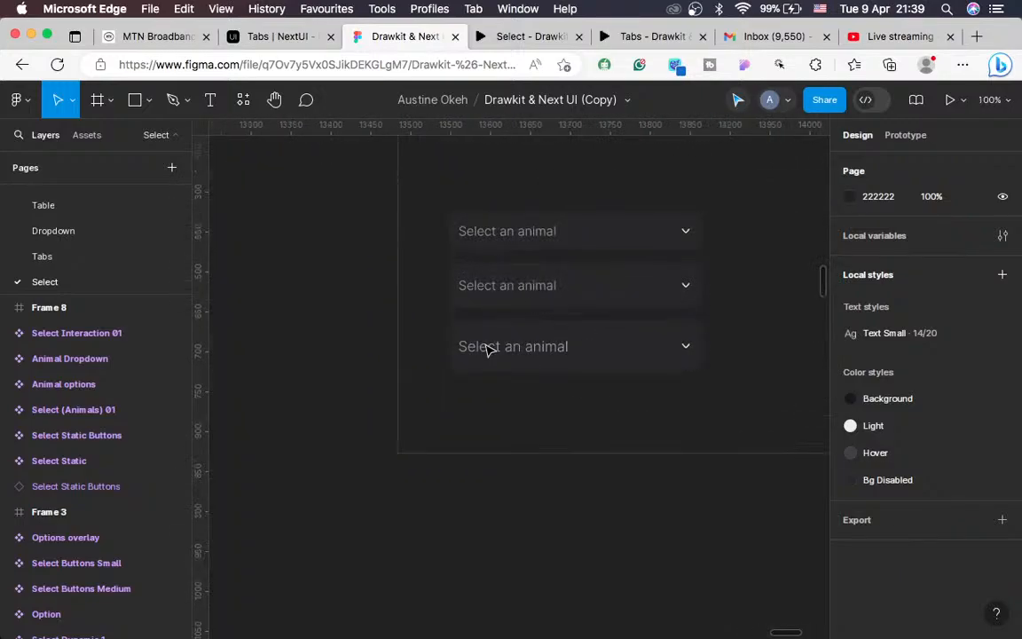
scroll(491, 349, up, 2)
scroll(490, 348, right, 2)
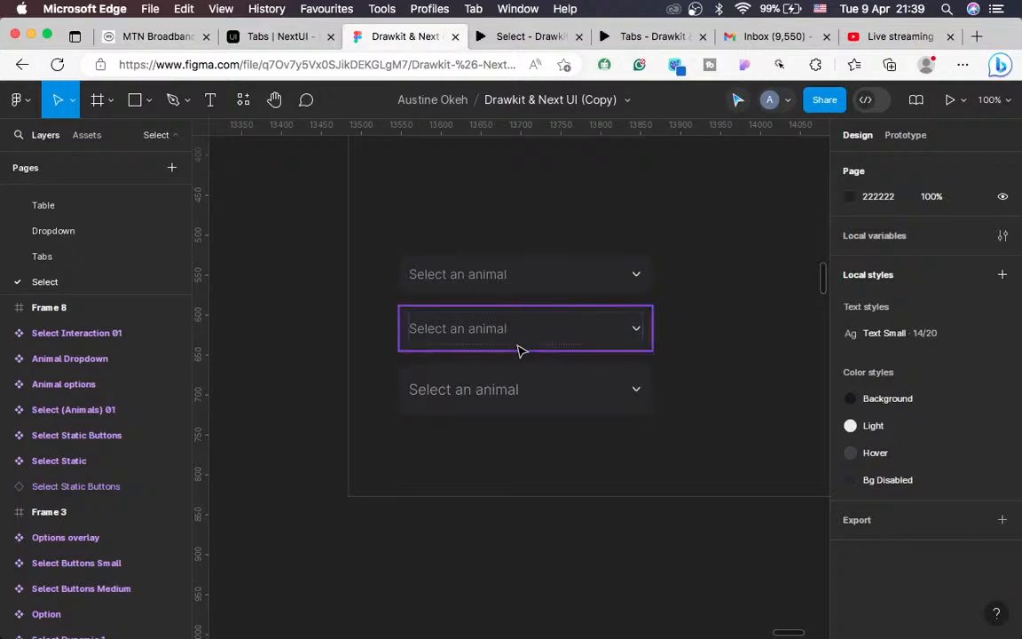
click(536, 37)
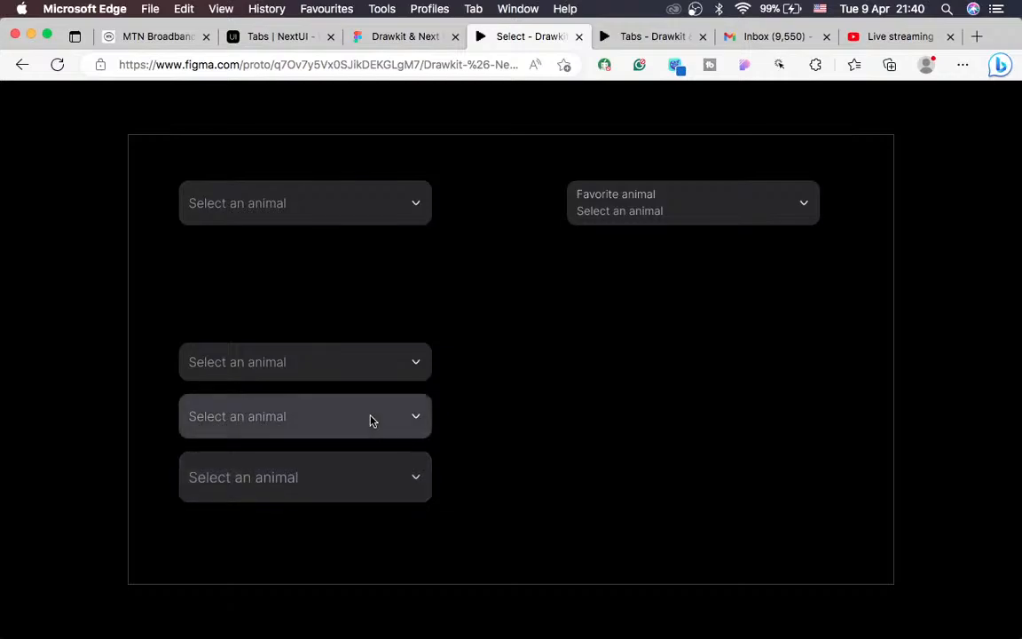
click(376, 37)
scroll(494, 406, down, 5)
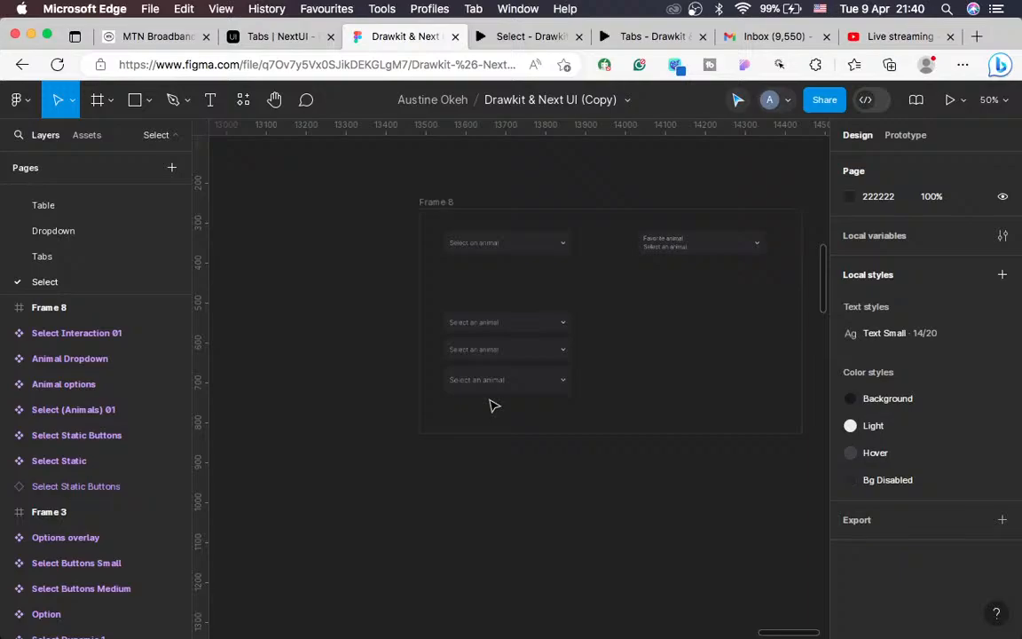
key(super+minus)
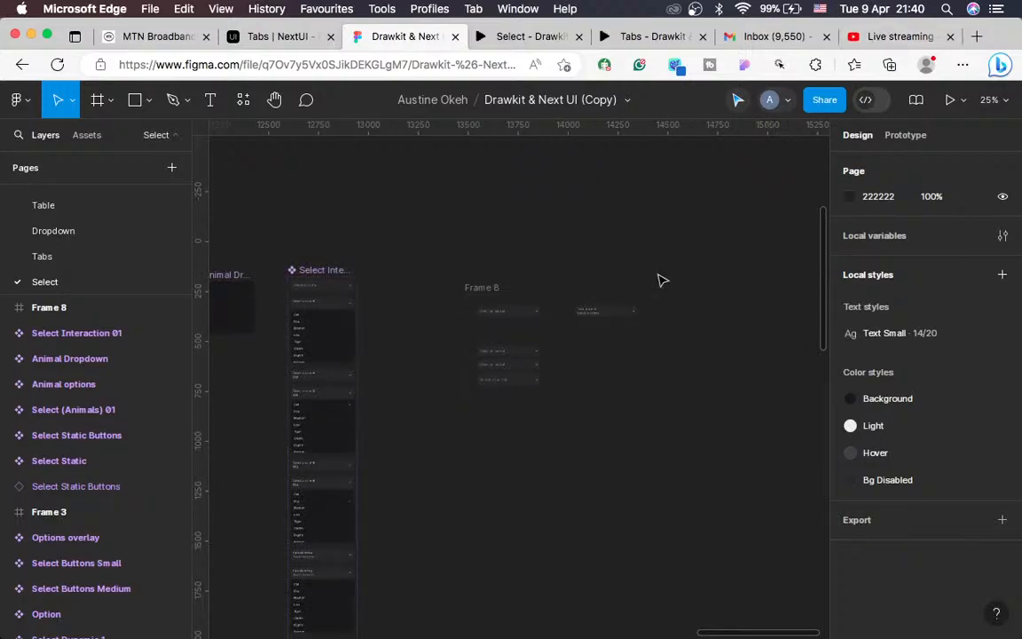
key(ctrl+Left)
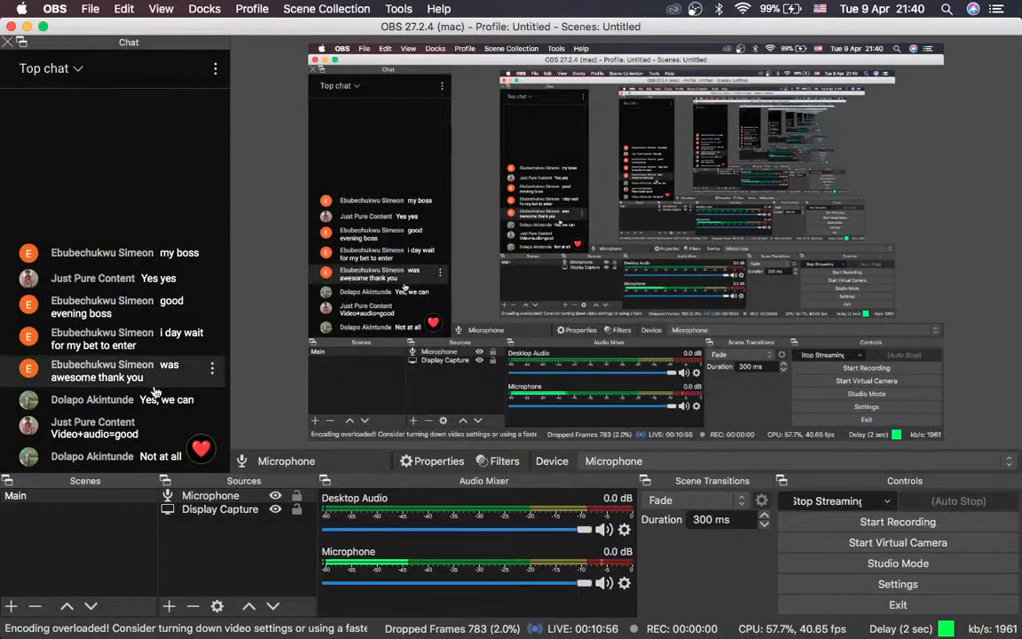
key(ctrl+Right)
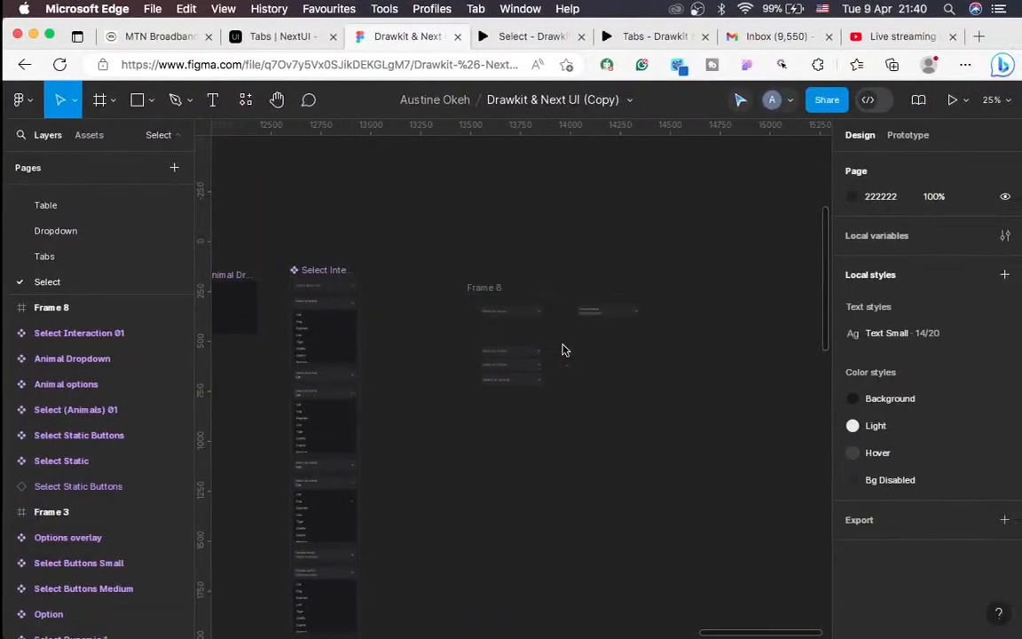
scroll(493, 448, left, 2)
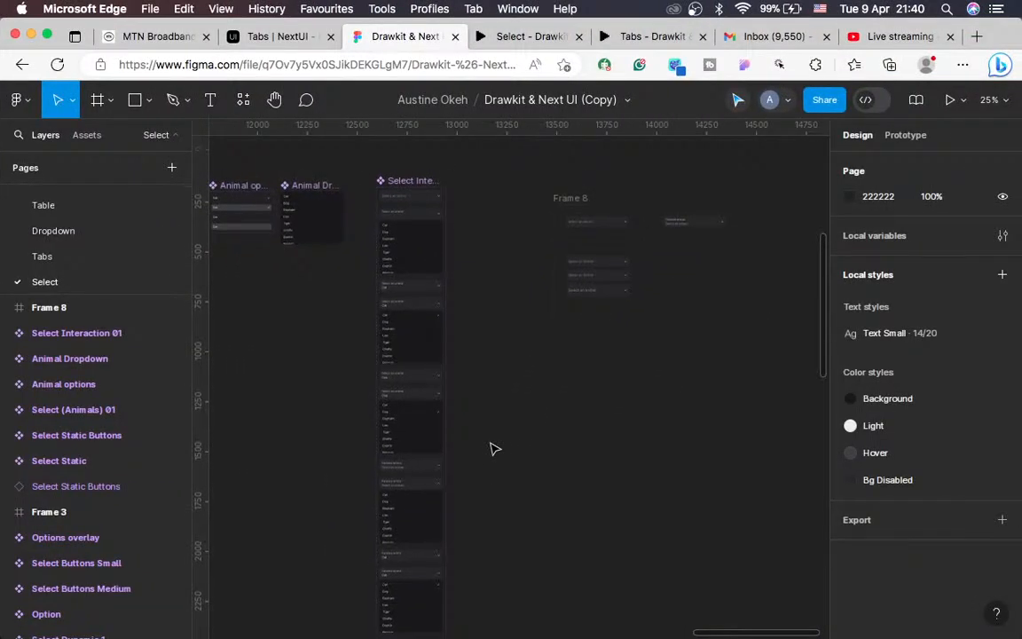
click(553, 219)
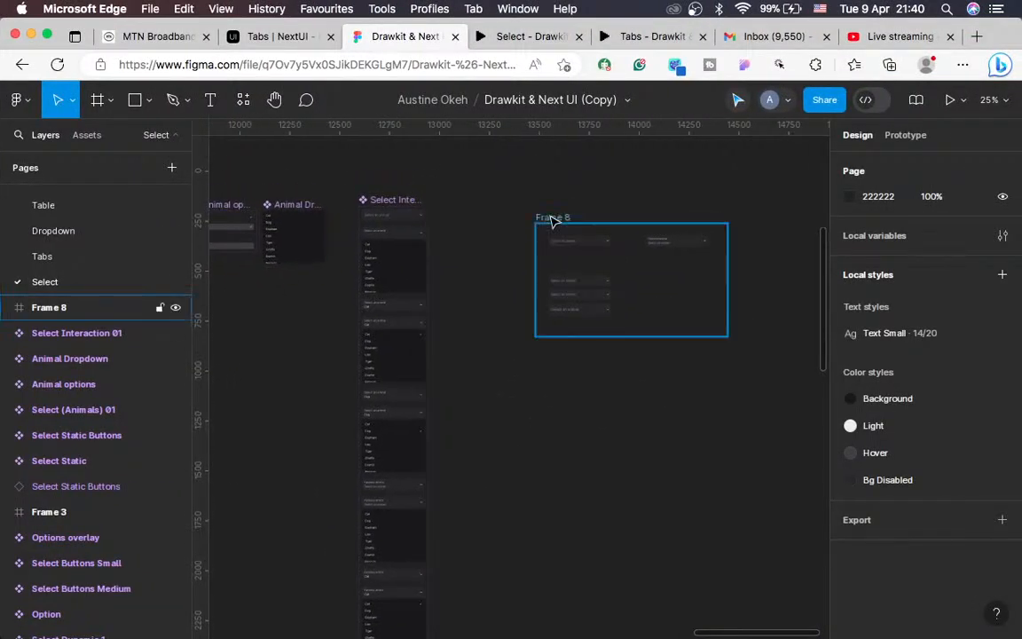
drag(685, 293, 820, 276)
scroll(602, 399, left, 2)
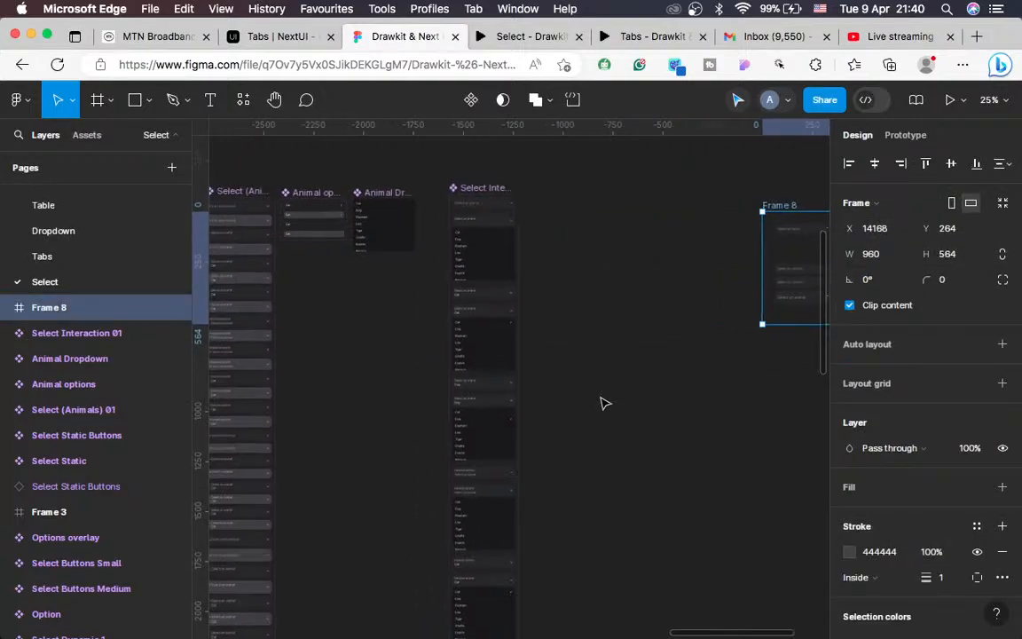
scroll(602, 404, up, 5)
scroll(602, 404, up, 1)
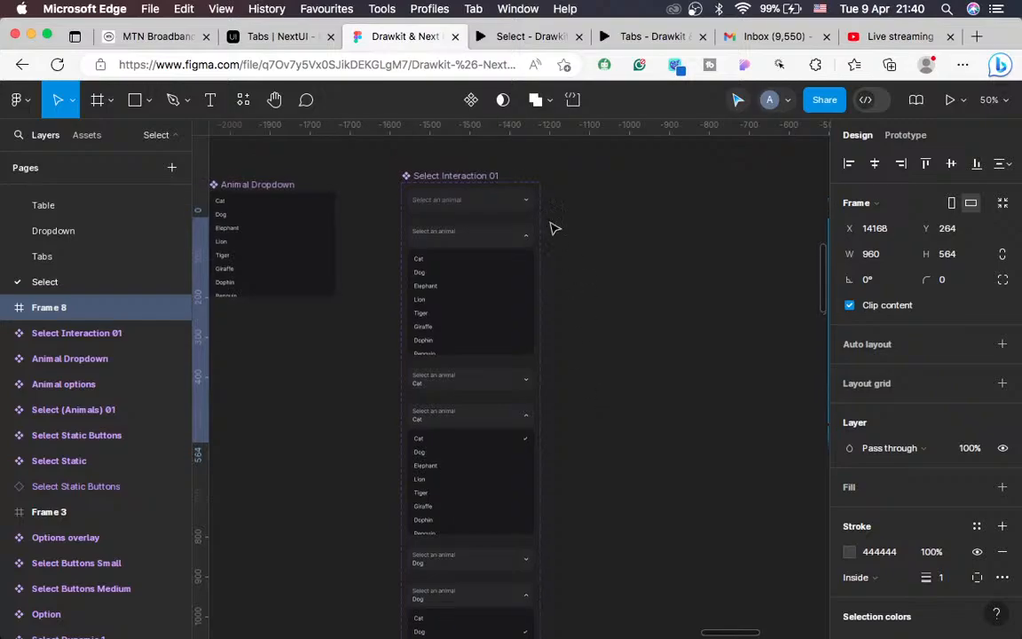
click(477, 180)
scroll(625, 349, left, 5)
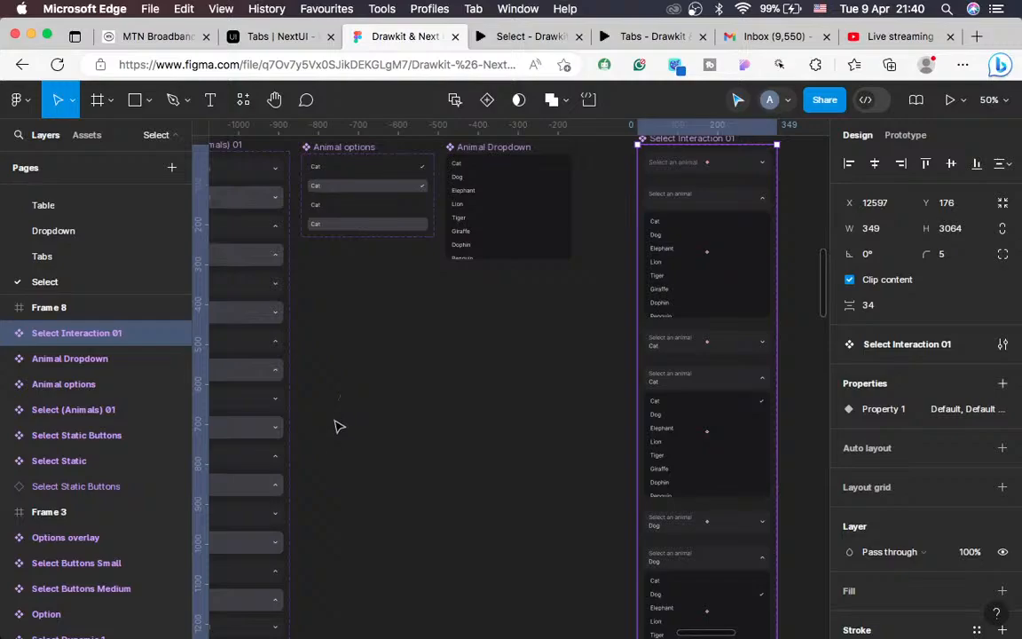
scroll(337, 426, right, 3)
scroll(337, 426, up, 1)
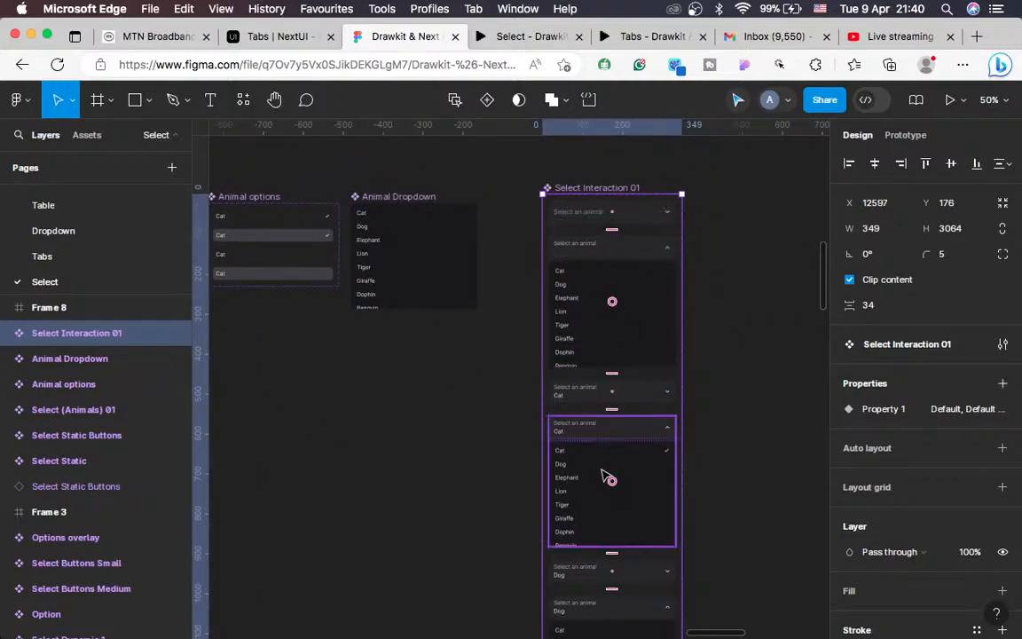
scroll(605, 473, down, 4)
scroll(604, 473, right, 2)
scroll(584, 430, up, 4)
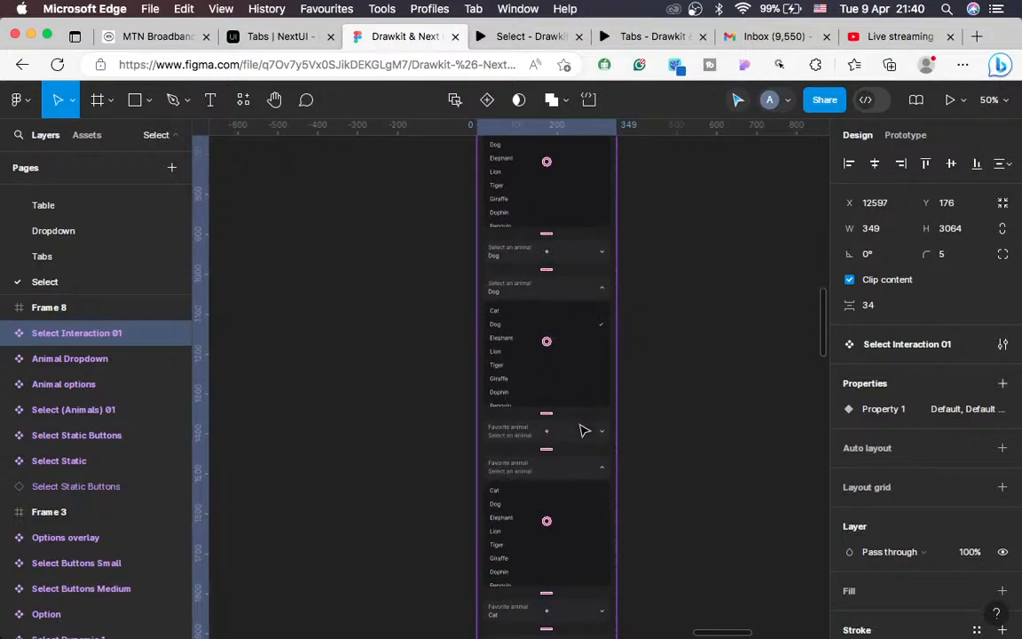
scroll(582, 430, left, 6)
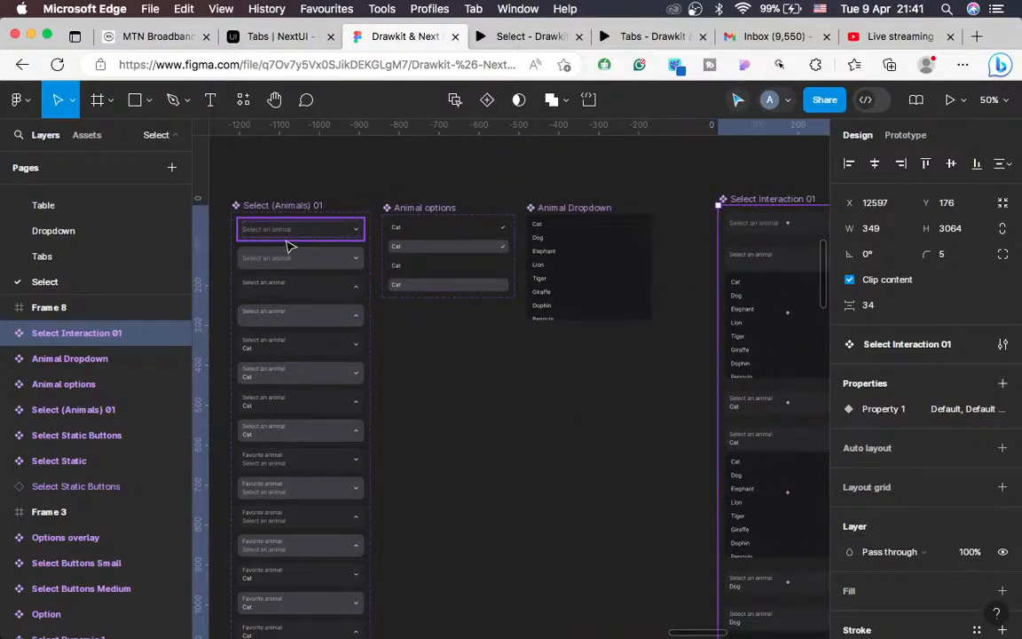
scroll(459, 354, right, 5)
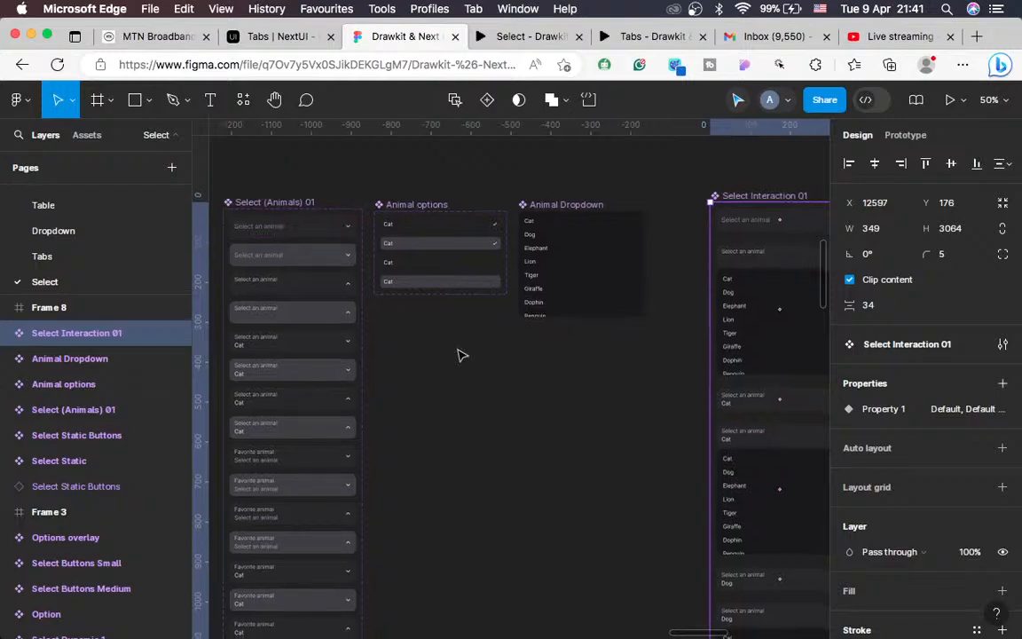
scroll(459, 355, left, 6)
scroll(459, 354, left, 2)
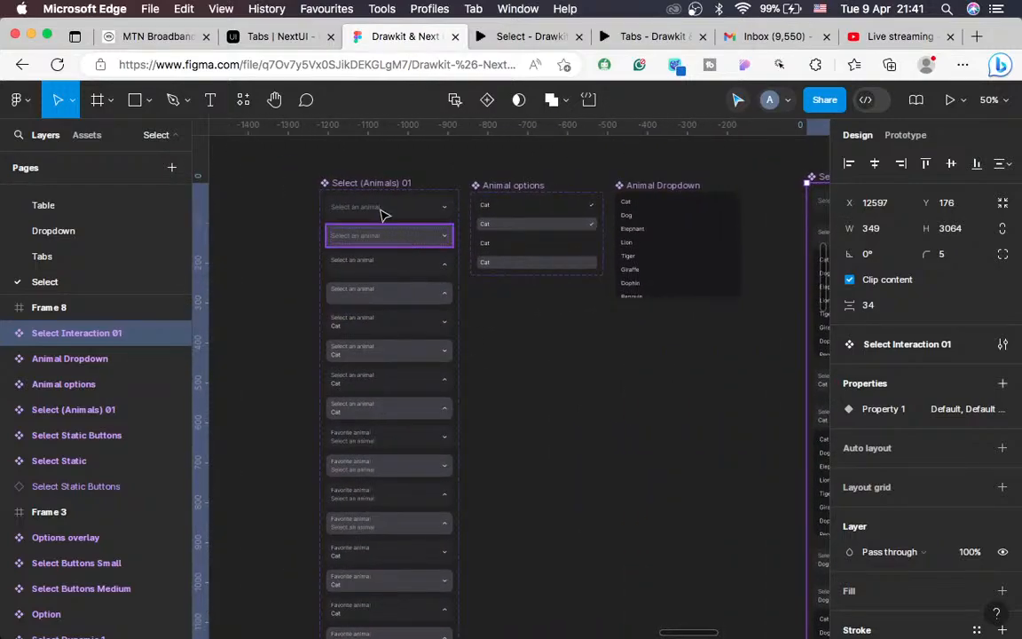
scroll(582, 322, right, 4)
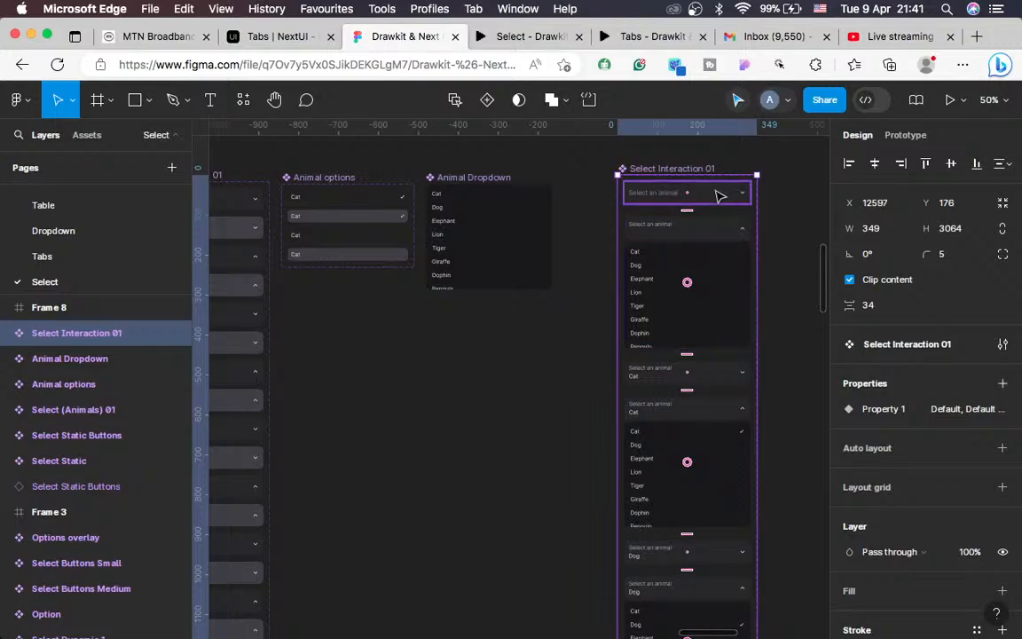
key(super+plus)
scroll(683, 220, right, 5)
scroll(683, 220, up, 4)
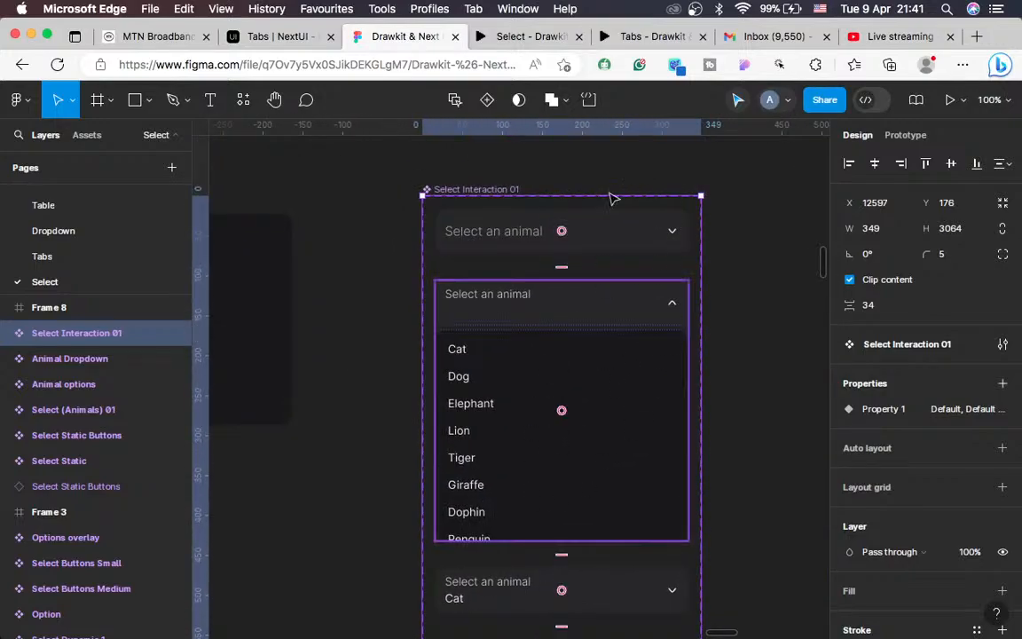
scroll(582, 294, right, 3)
scroll(582, 295, right, 1)
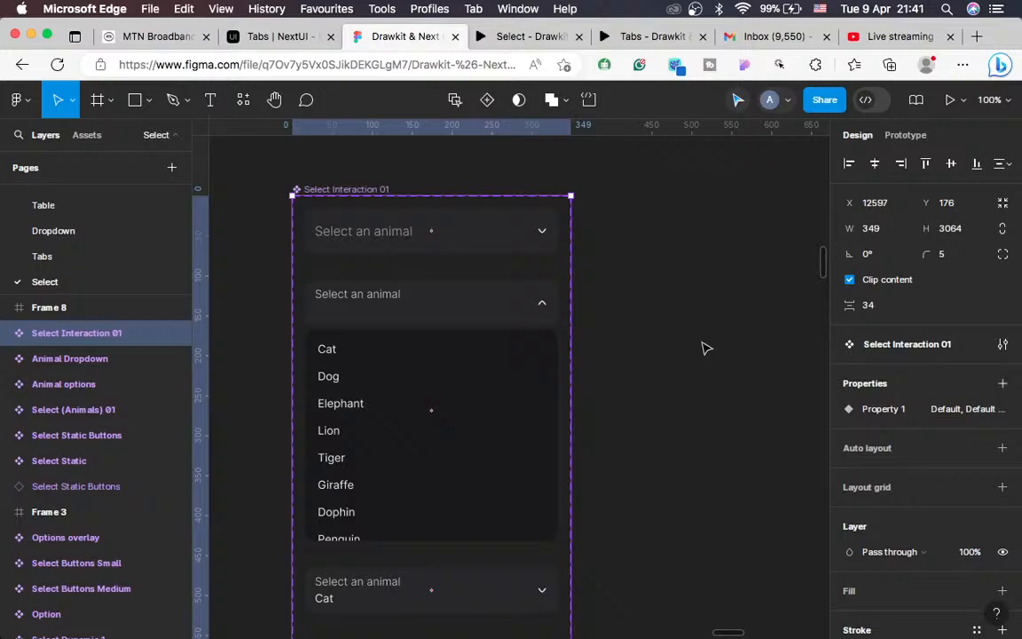
click(486, 188)
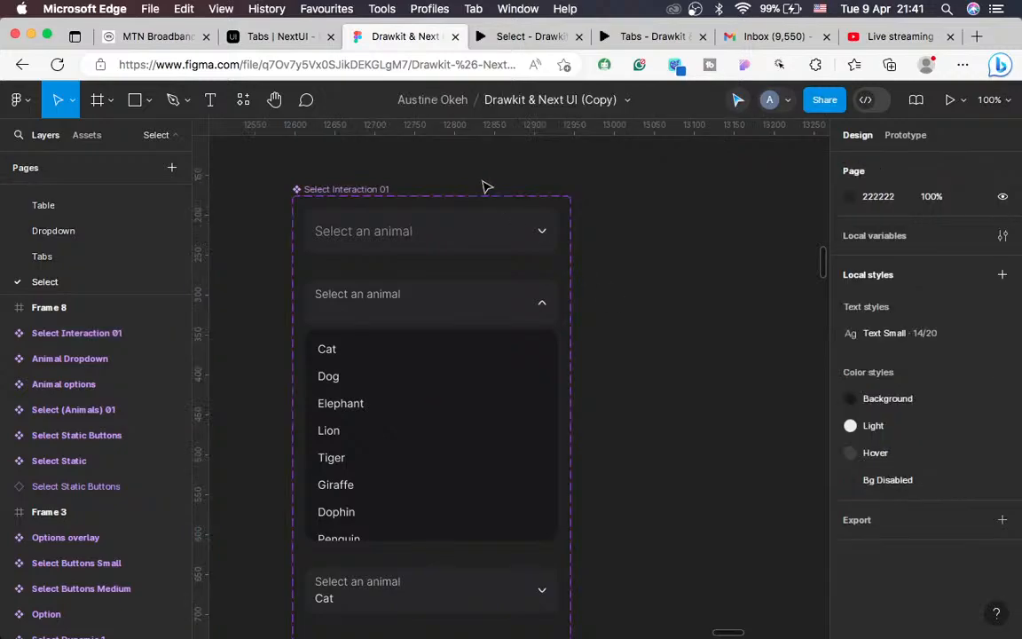
click(340, 197)
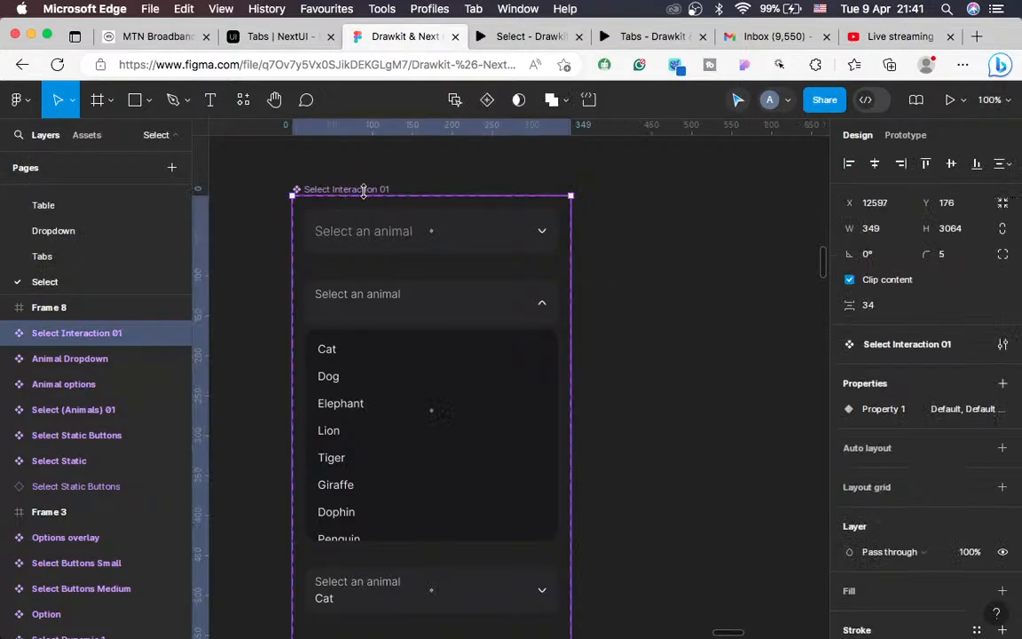
click(916, 137)
scroll(668, 281, down, 10)
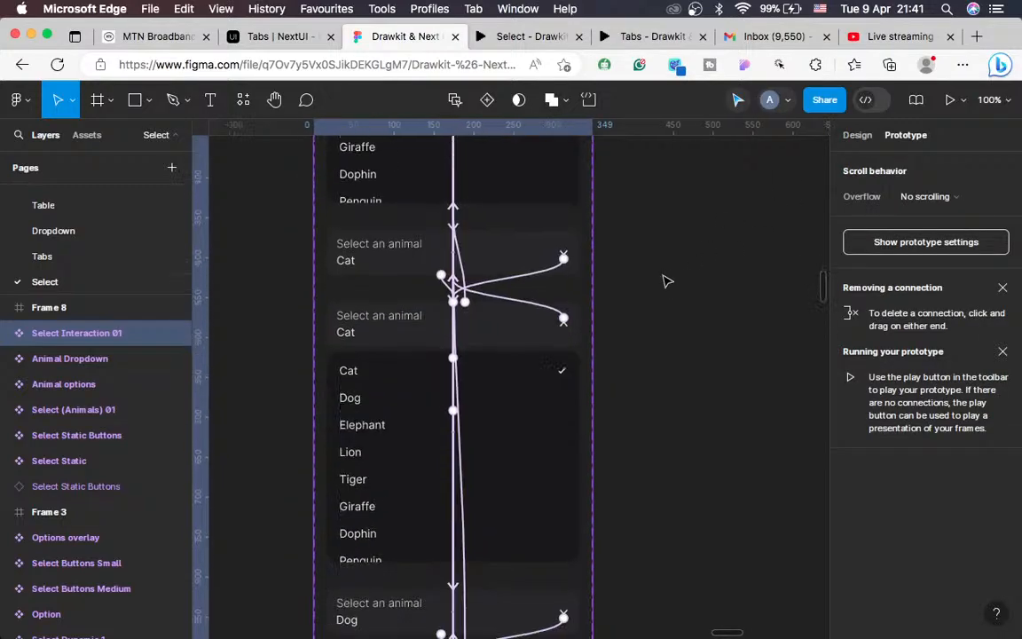
scroll(668, 281, up, 12)
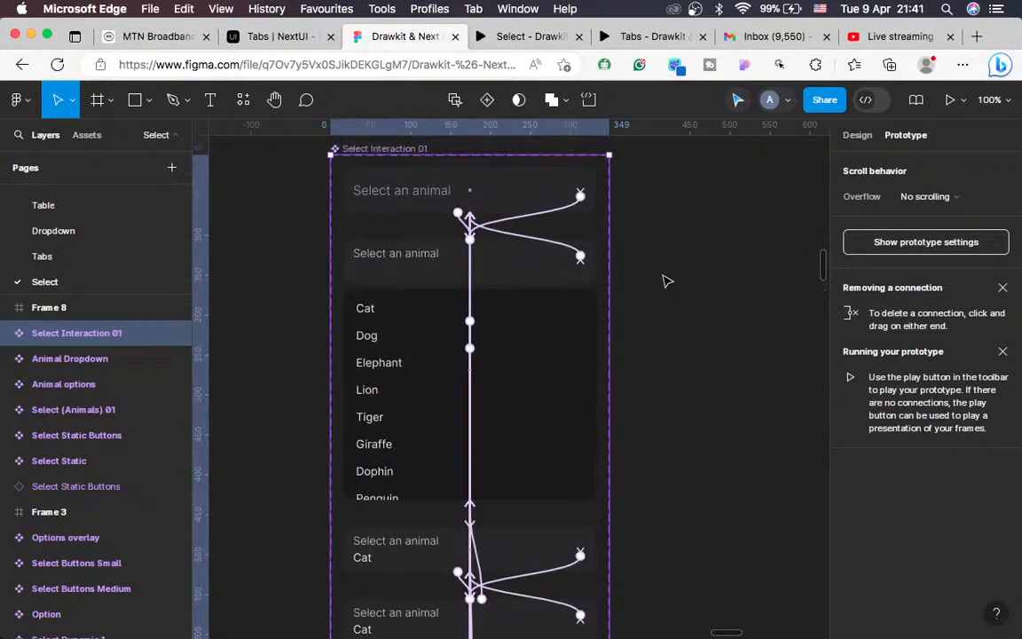
click(858, 136)
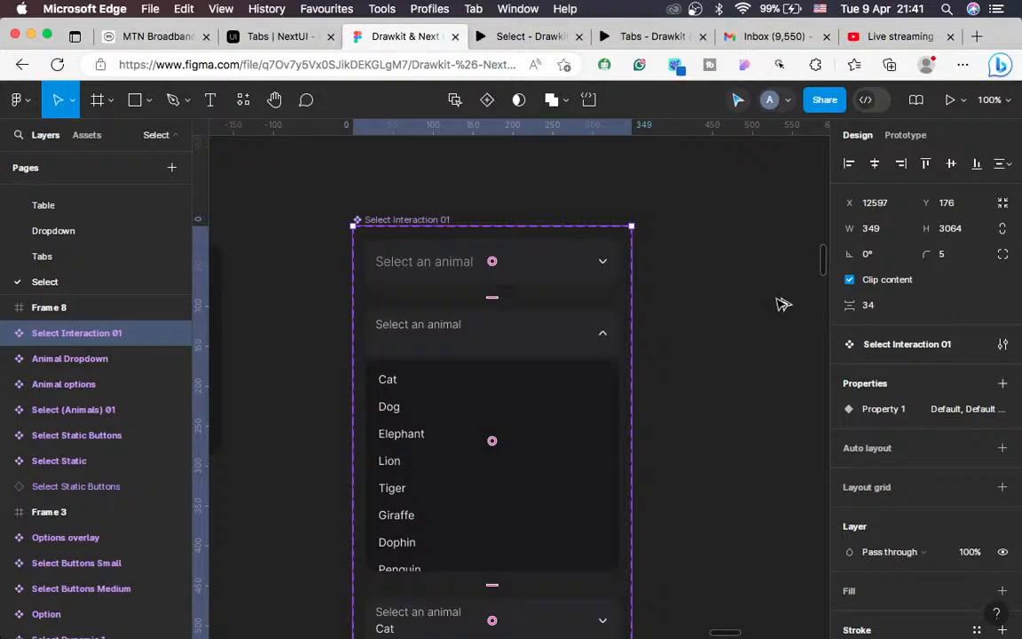
Step: Duplicate Select Interaction 01 and place the copy just to its right
key(super+d)
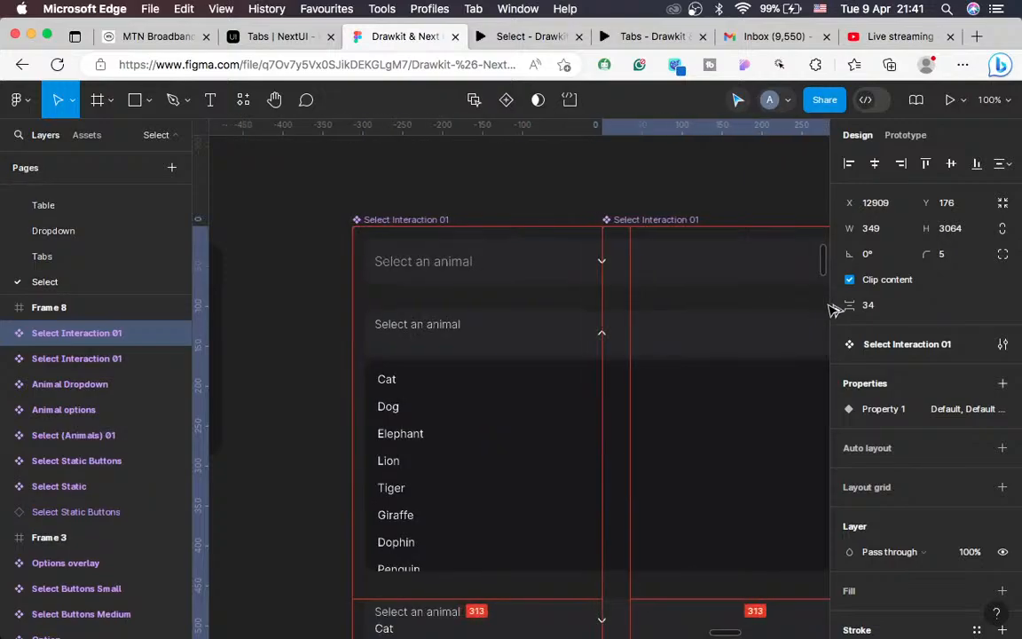
drag(749, 306, 711, 310)
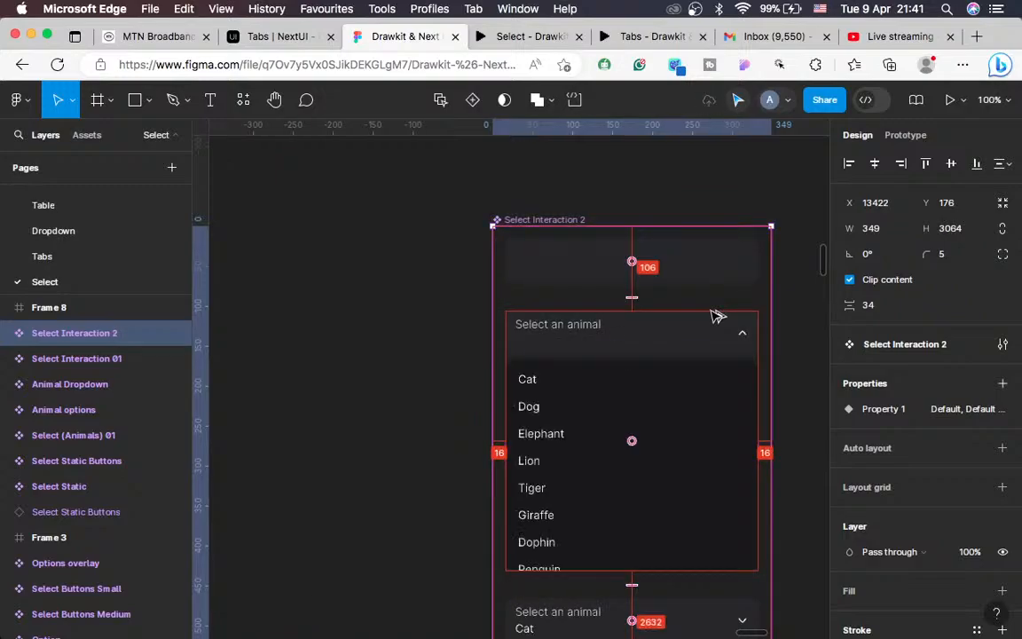
scroll(671, 308, left, 3)
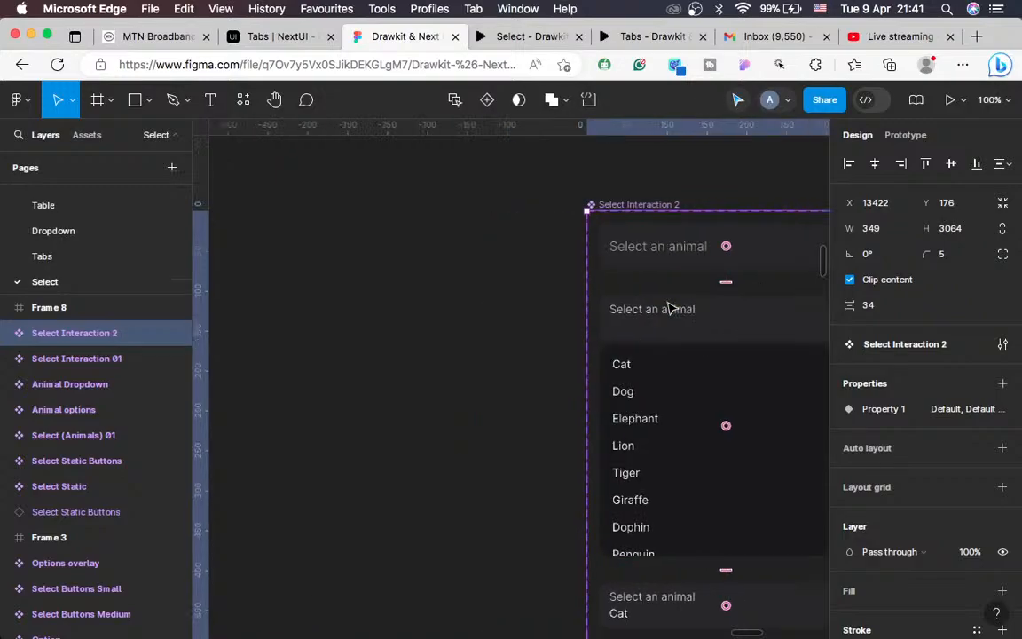
scroll(672, 308, down, 3)
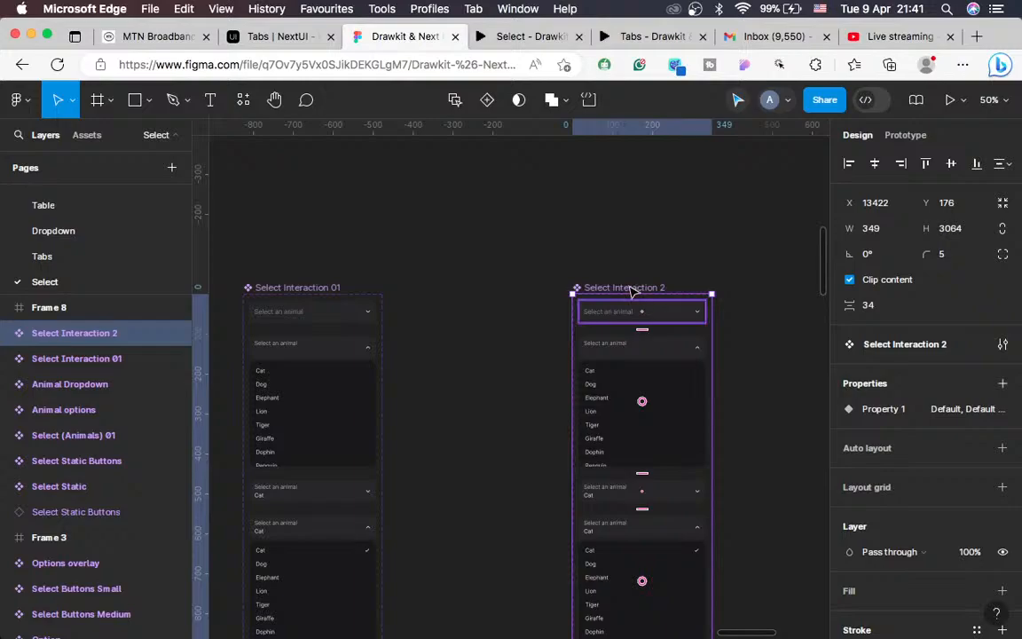
drag(514, 287, 461, 288)
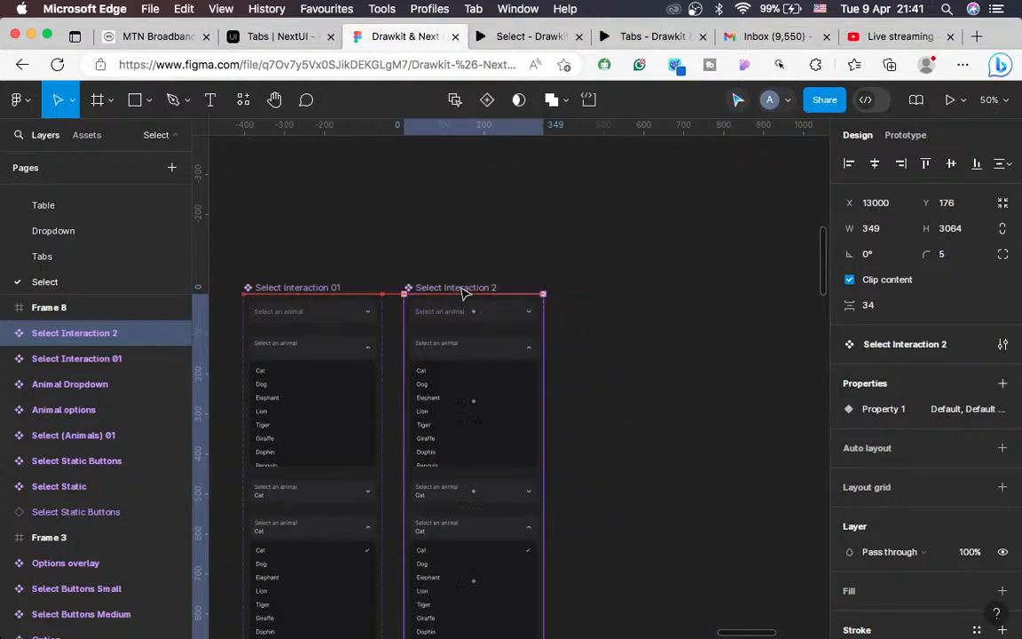
Step: Zoom in to 200% on the copy, then back out to 100%
key(shift+0)
scroll(462, 293, left, 2)
scroll(462, 292, up, 1)
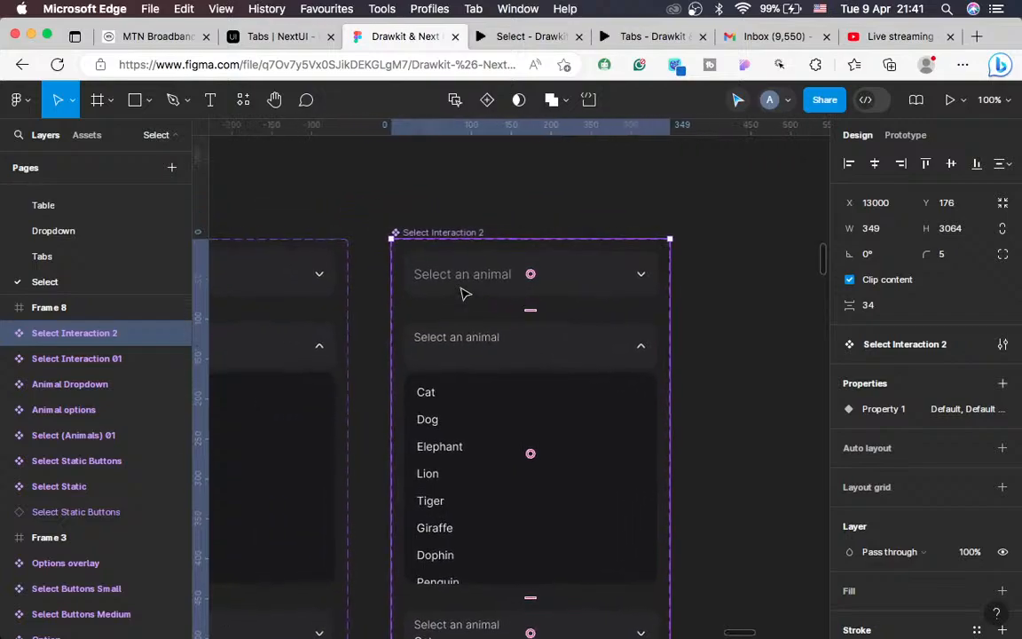
key(super+plus)
scroll(466, 293, up, 2)
scroll(466, 293, left, 1)
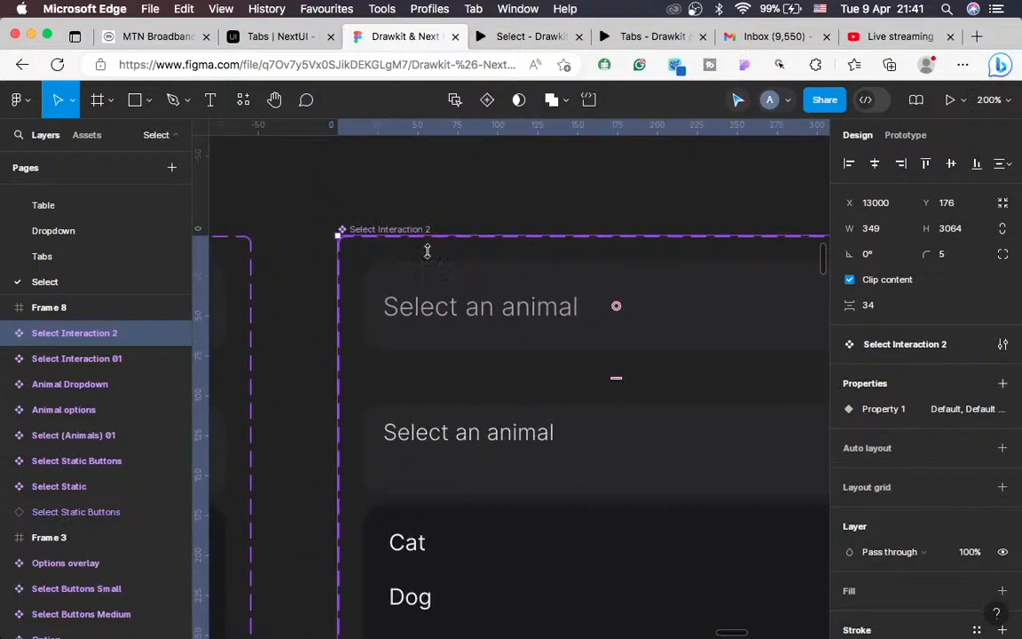
scroll(444, 306, down, 2)
scroll(443, 306, right, 2)
key(super+minus)
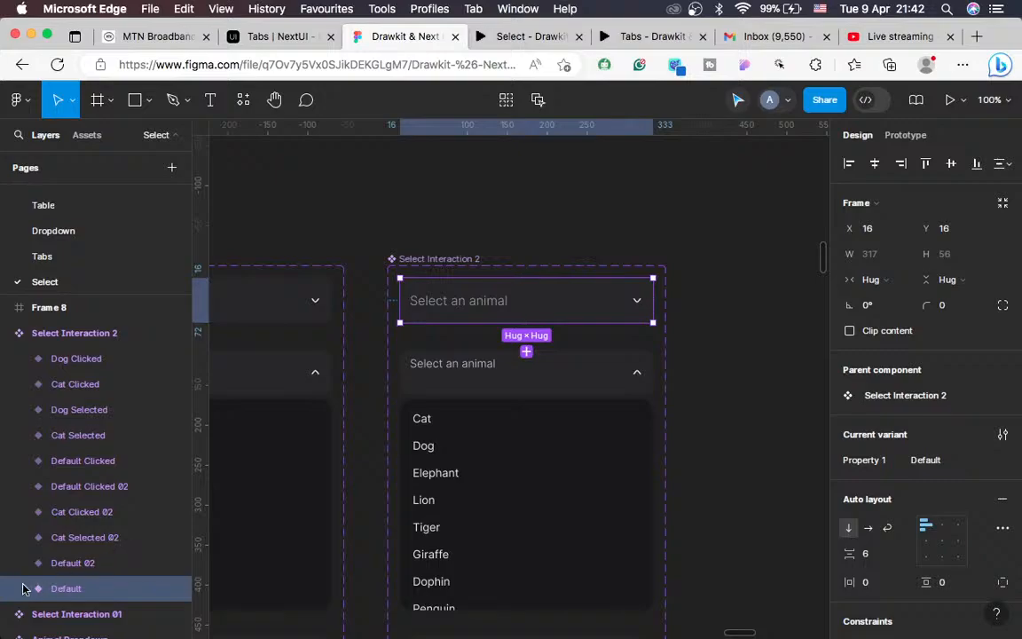
Step: Set the Default variant's Select (Animals) 2 instance to Inactive small
click(20, 591)
scroll(136, 547, down, 3)
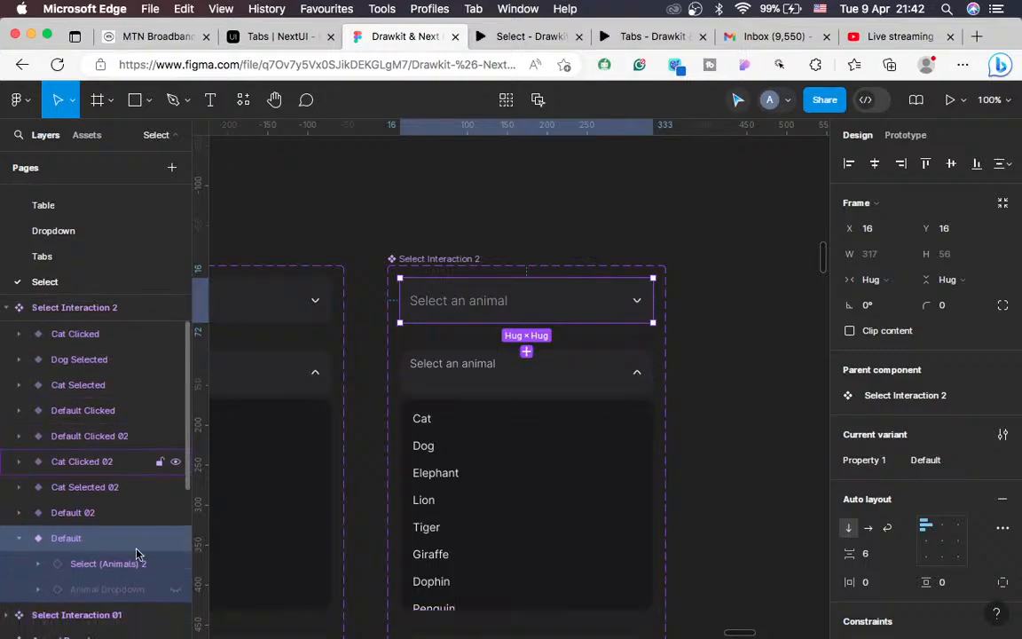
click(96, 532)
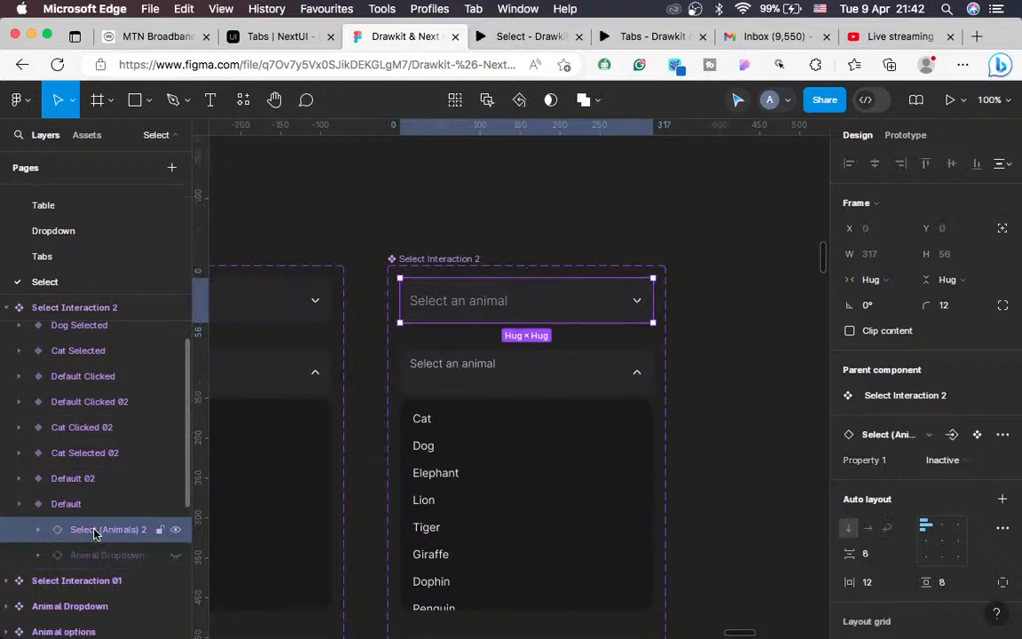
click(940, 463)
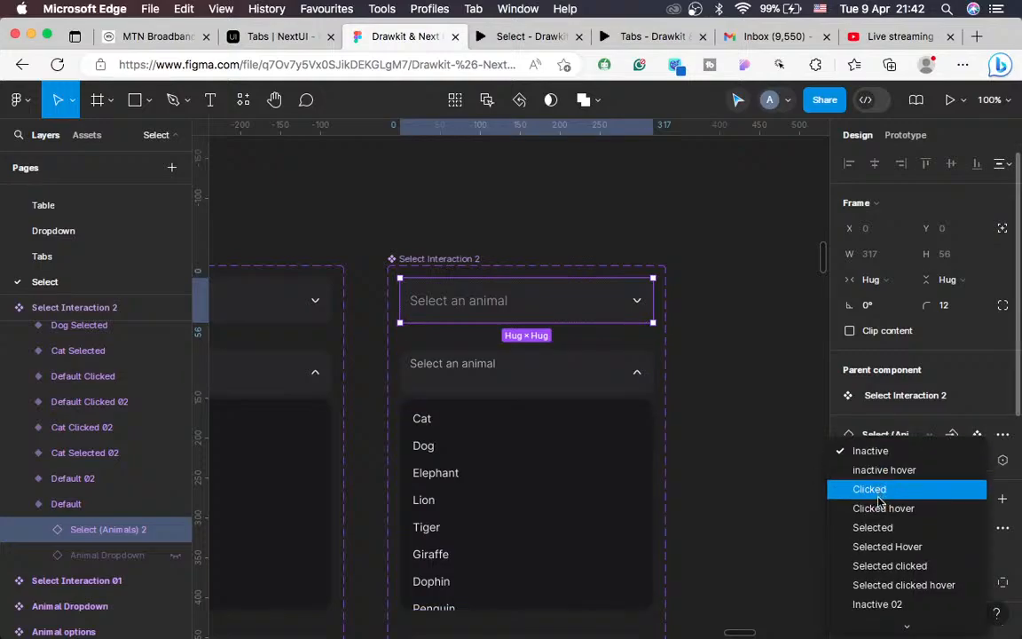
scroll(879, 502, down, 5)
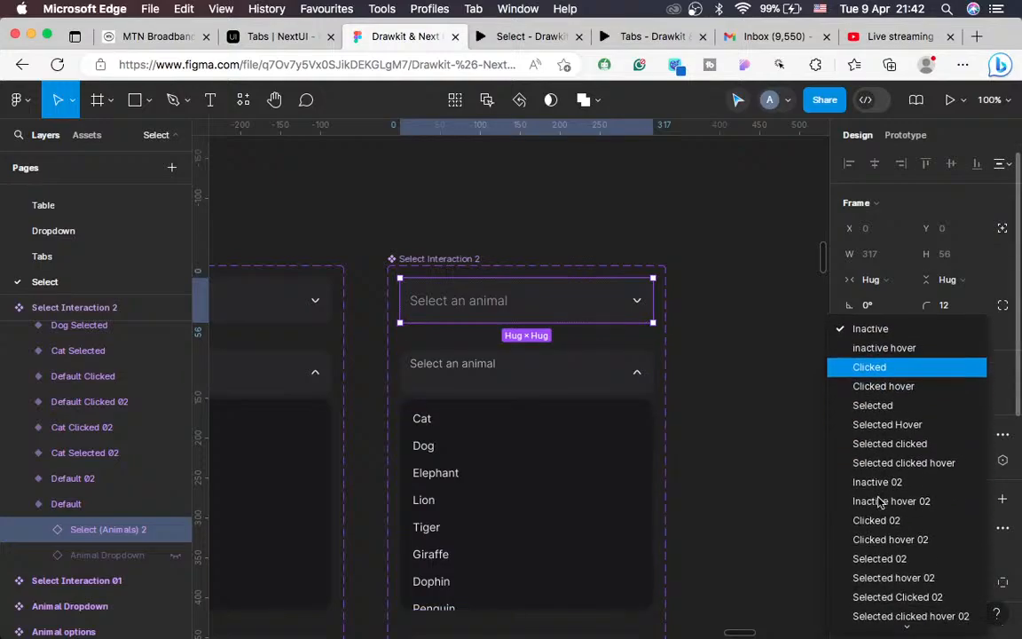
scroll(879, 502, down, 2)
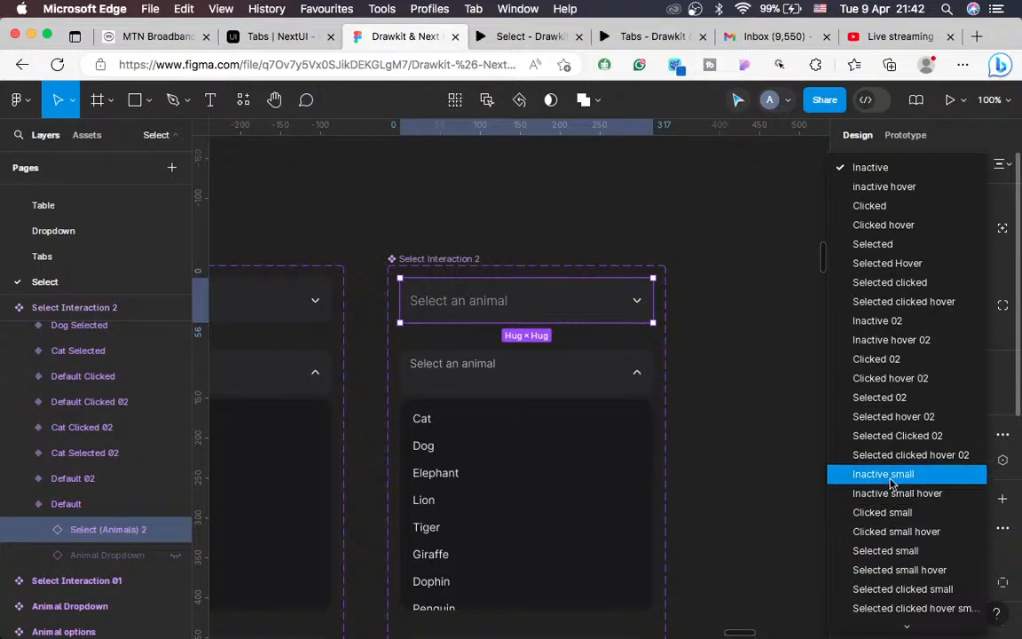
click(892, 483)
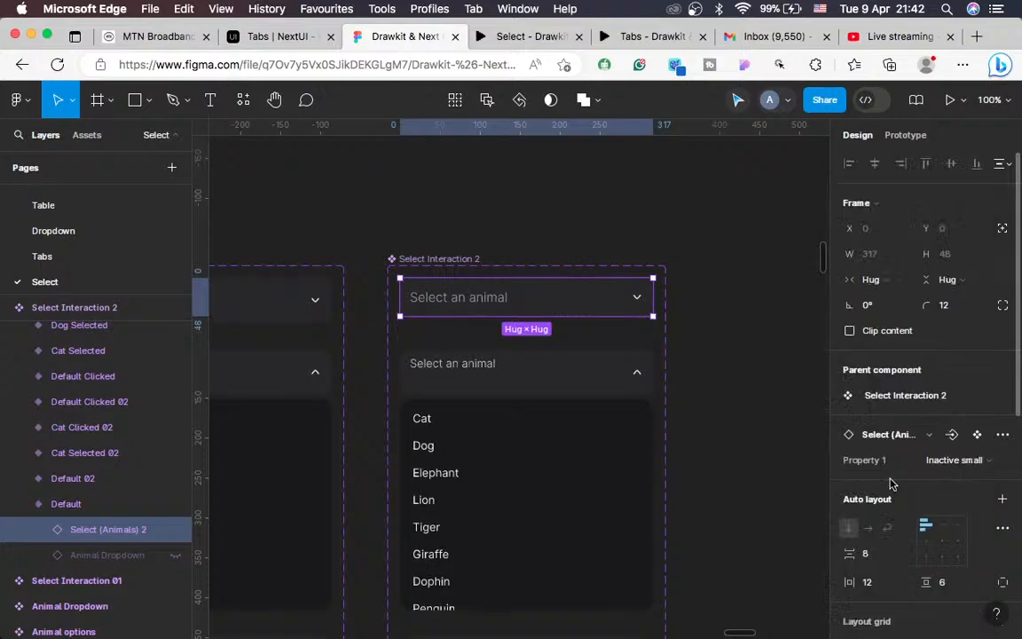
Step: Set the Default Clicked header to Clicked small and check the Default variant's click interaction
click(521, 374)
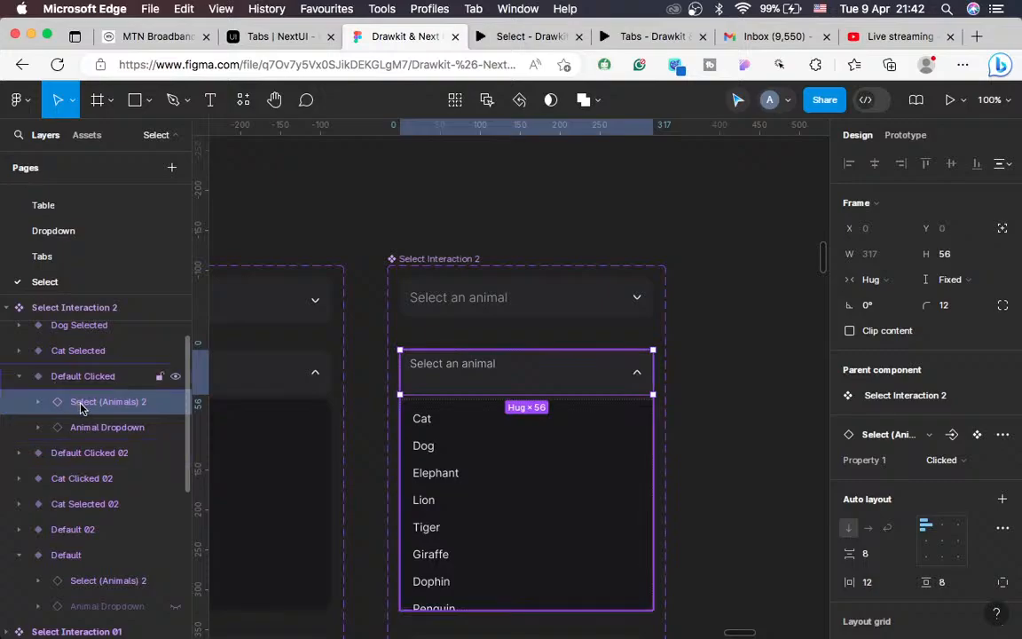
click(966, 463)
scroll(870, 516, down, 5)
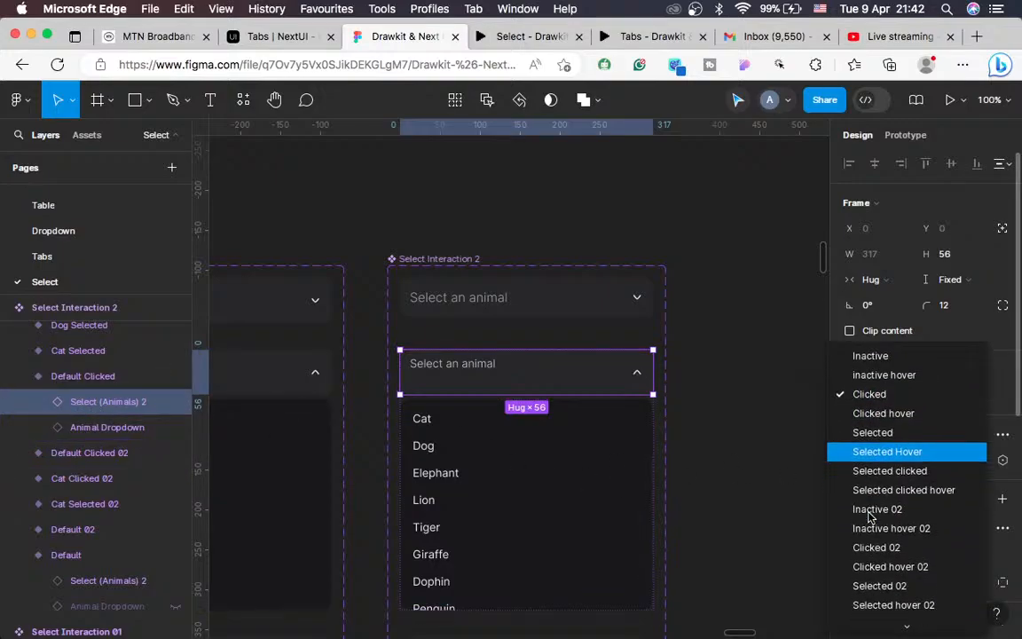
scroll(870, 516, down, 5)
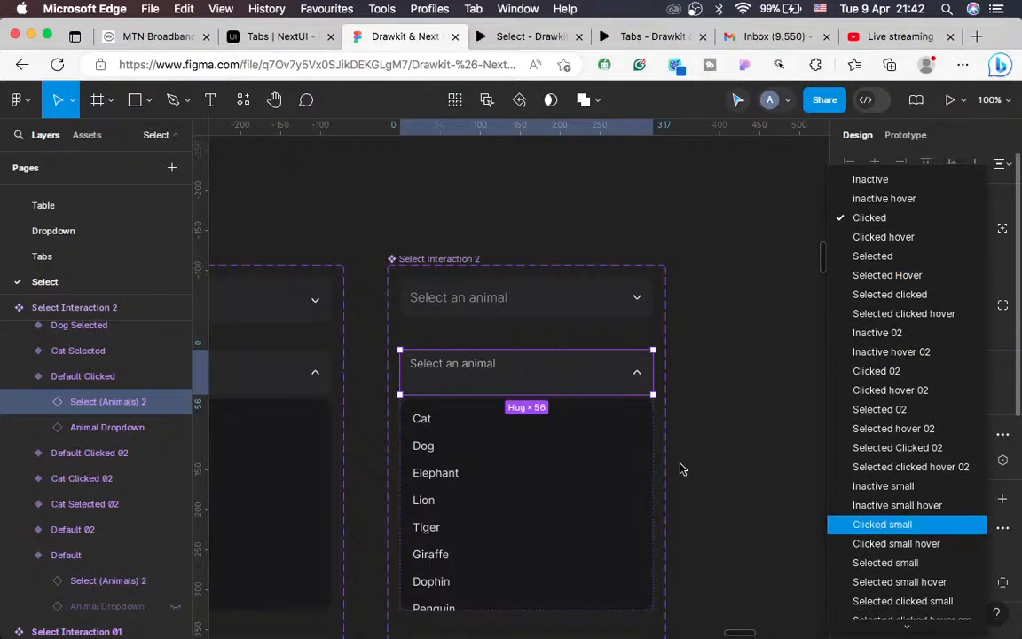
key(Return)
scroll(496, 559, down, 2)
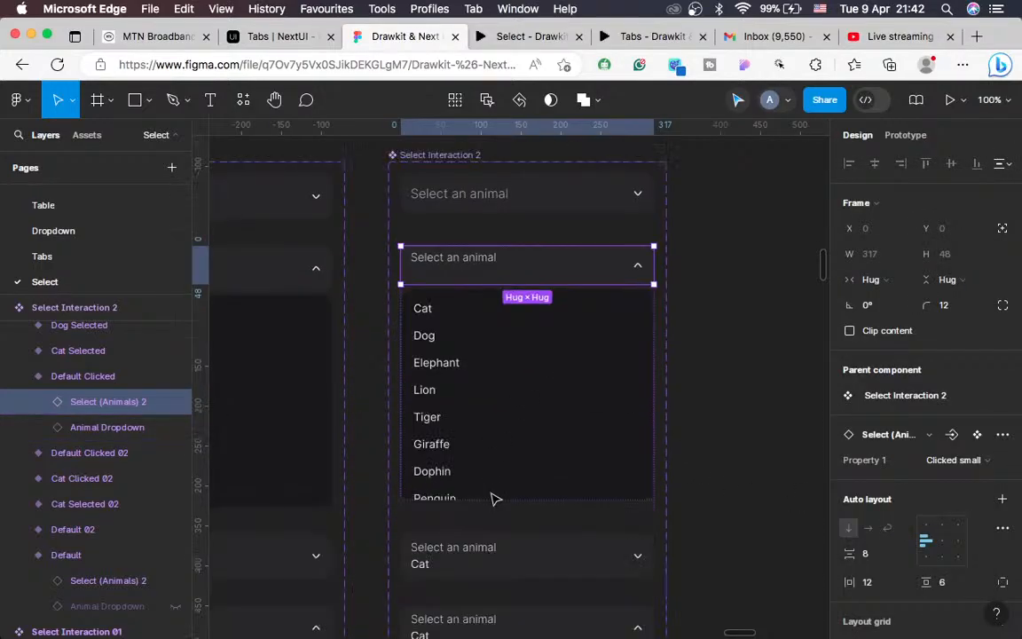
click(898, 133)
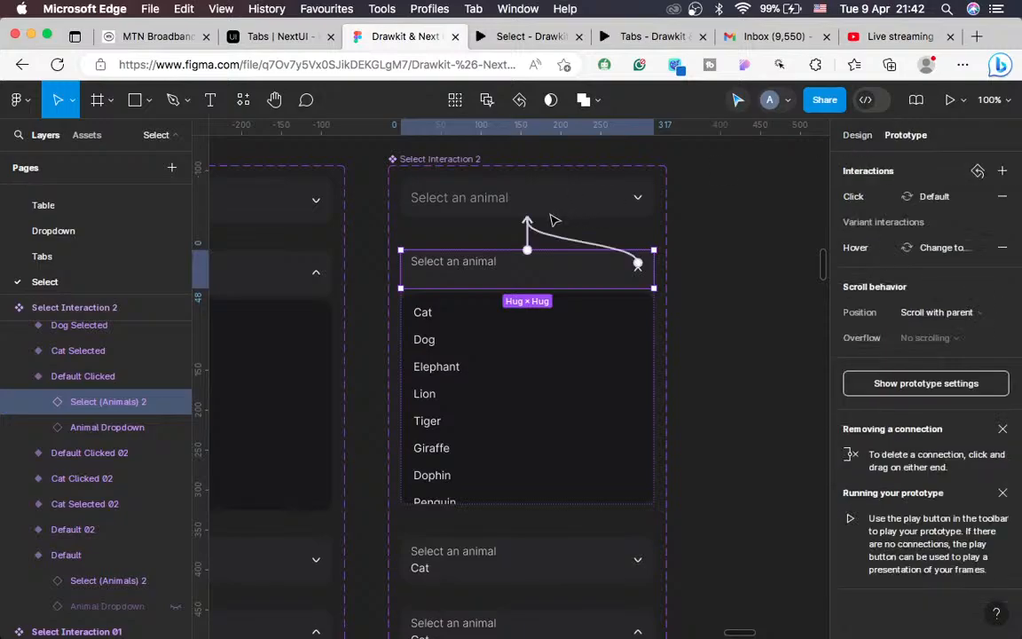
click(614, 207)
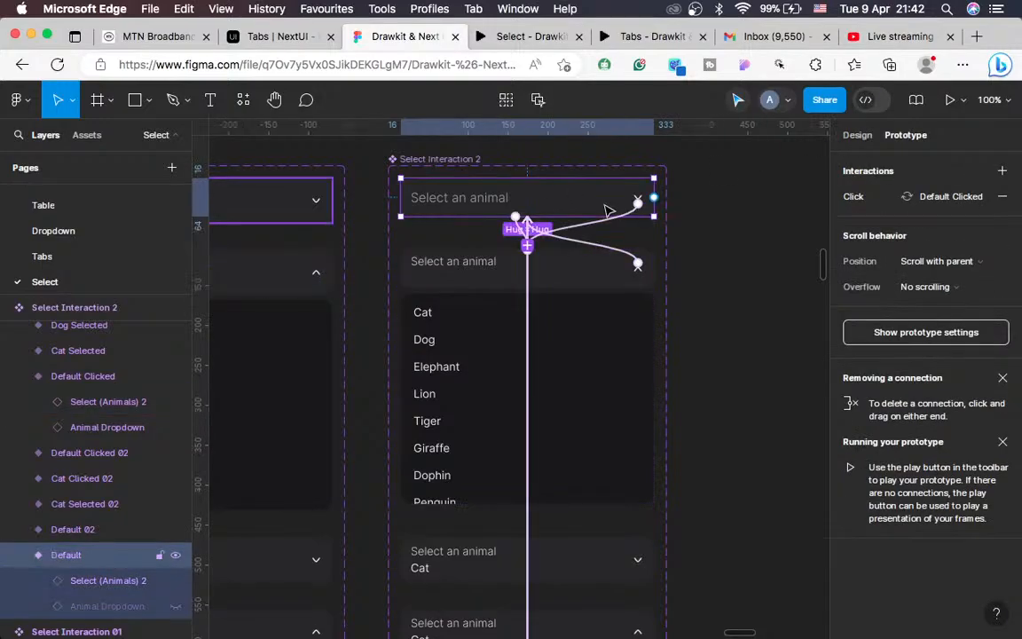
click(858, 136)
Step: Switch the Cat Selected variant's select header to Selected small
scroll(557, 316, down, 1)
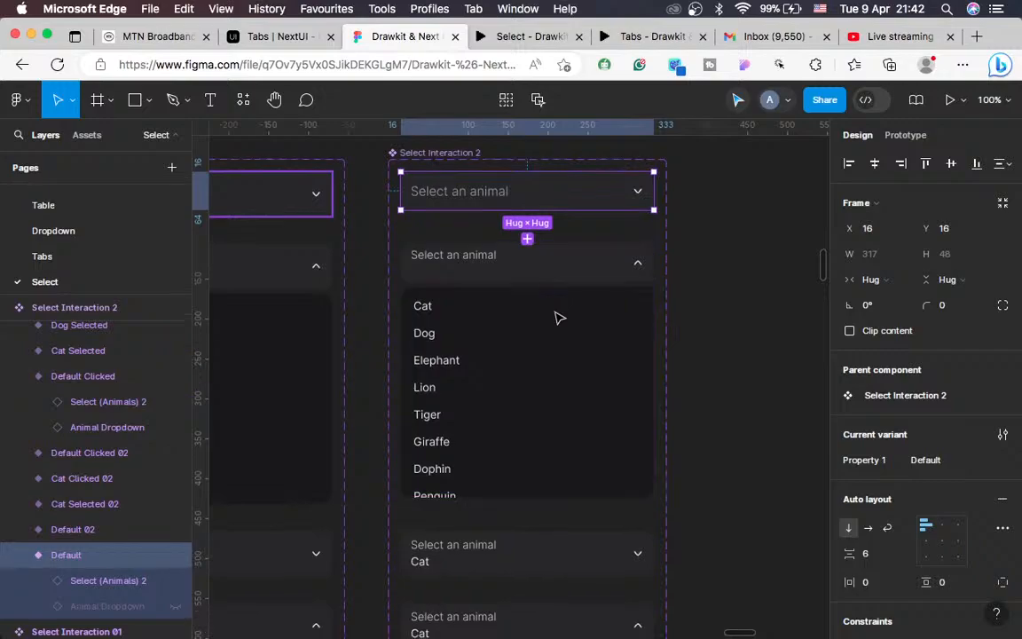
scroll(559, 318, down, 5)
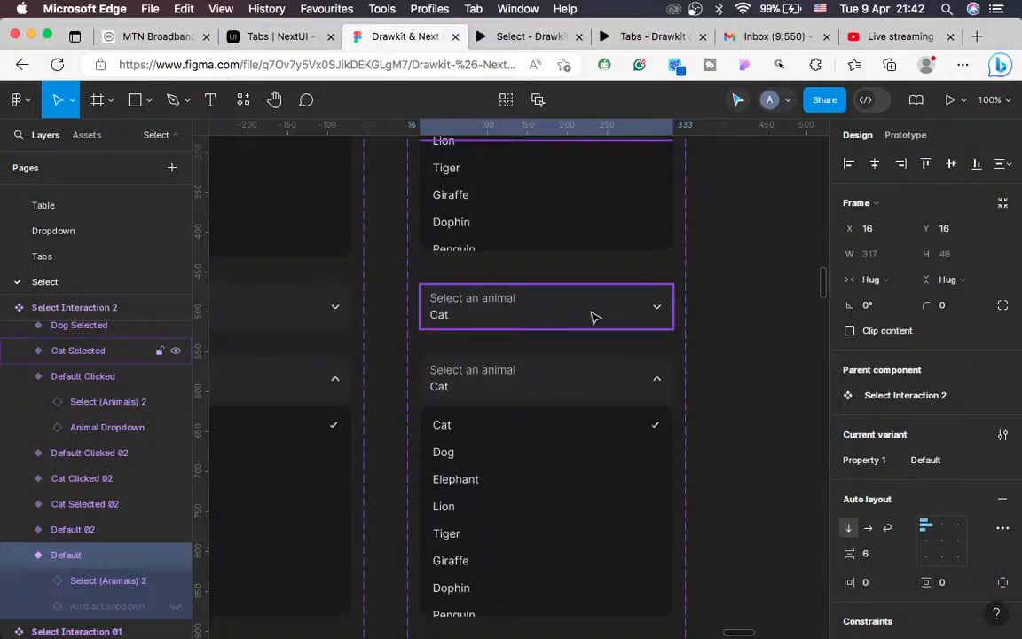
click(595, 317)
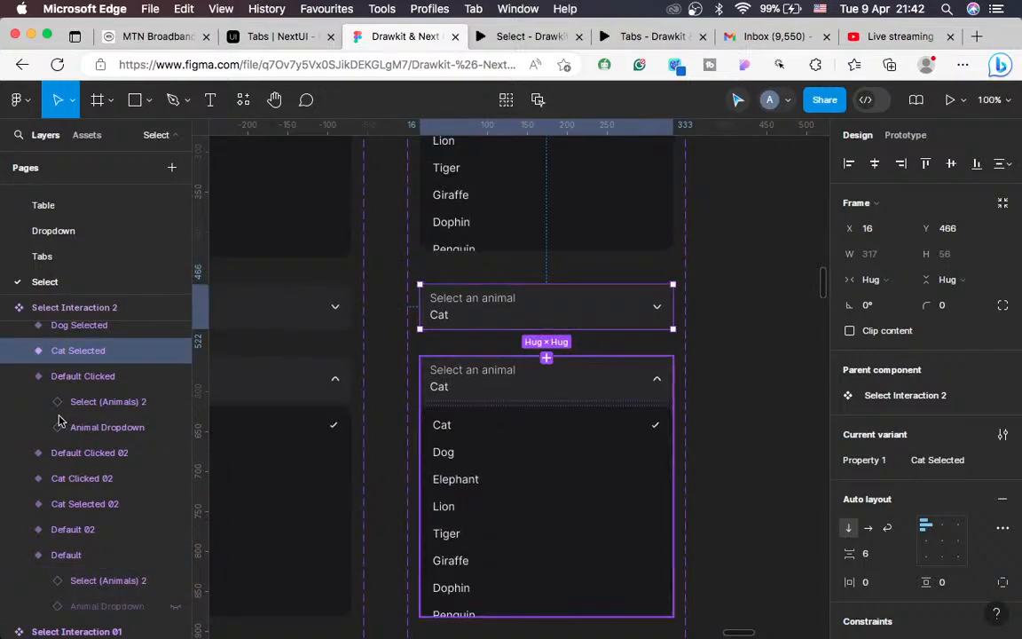
click(17, 353)
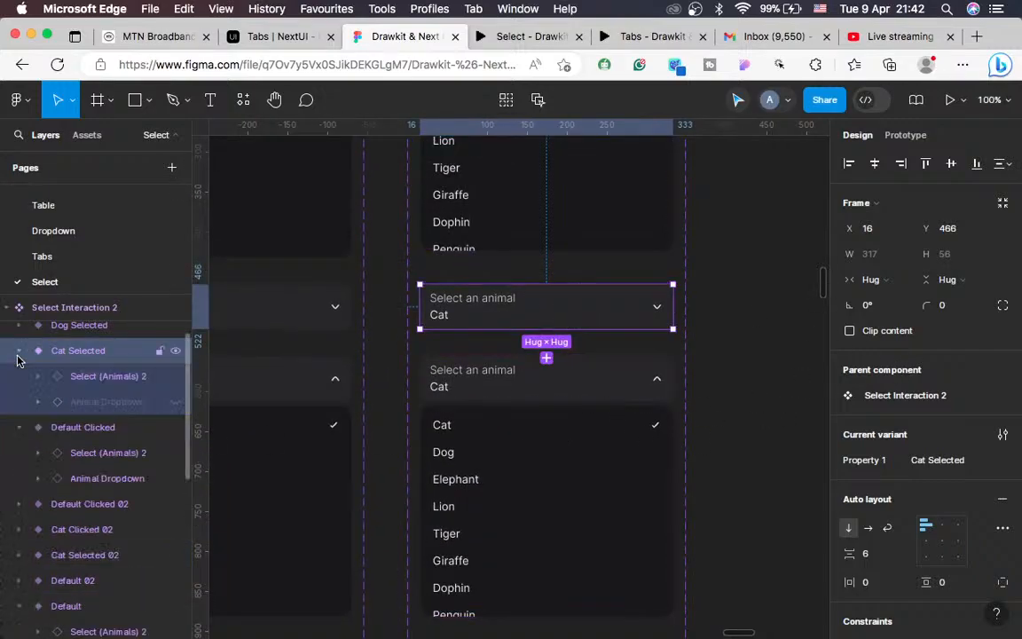
click(84, 383)
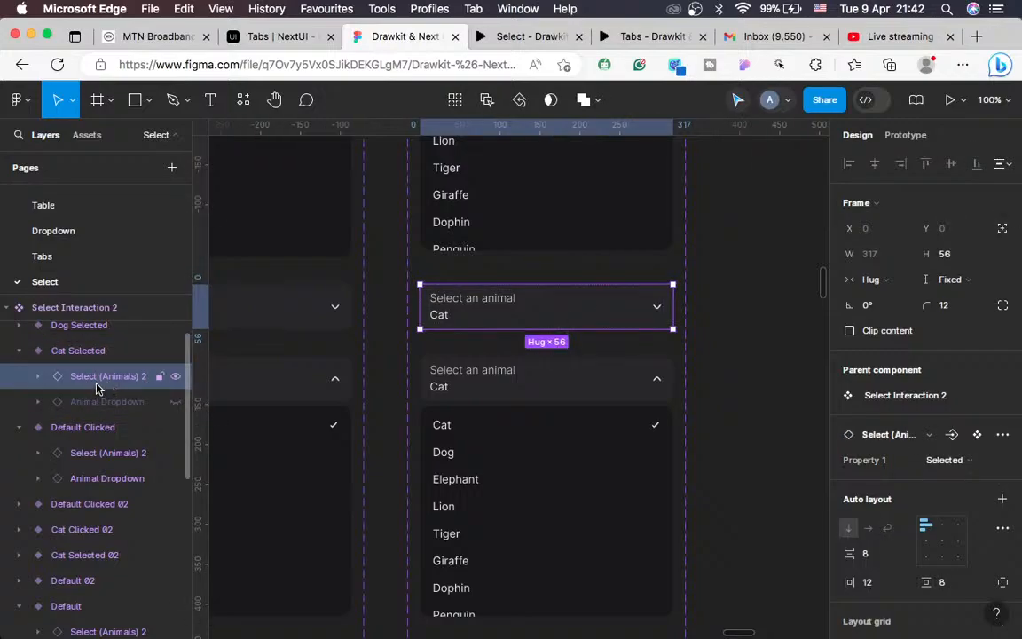
click(969, 465)
scroll(863, 570, down, 3)
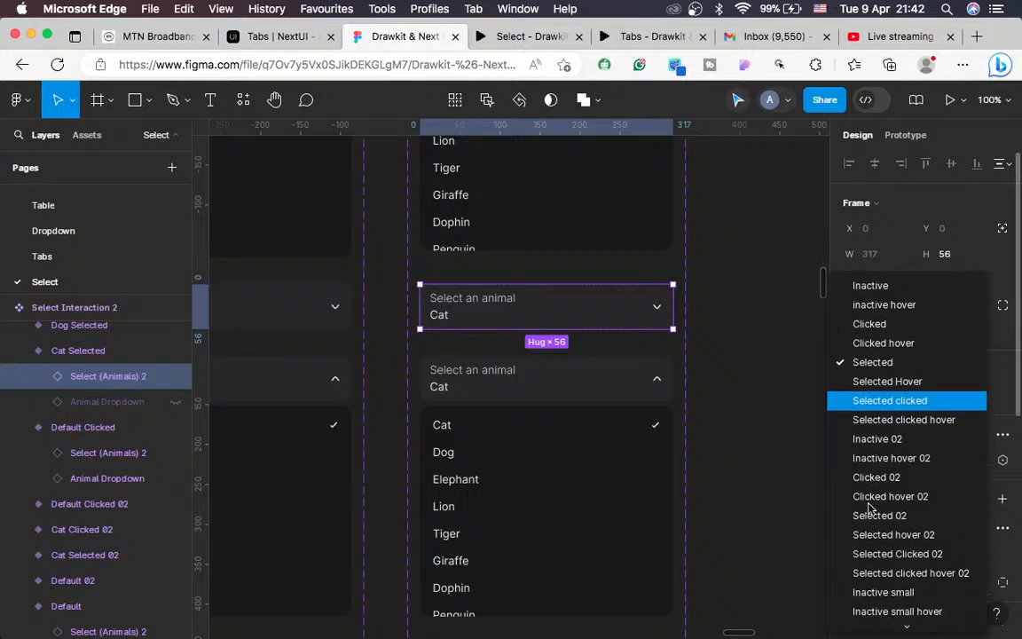
scroll(854, 550, down, 5)
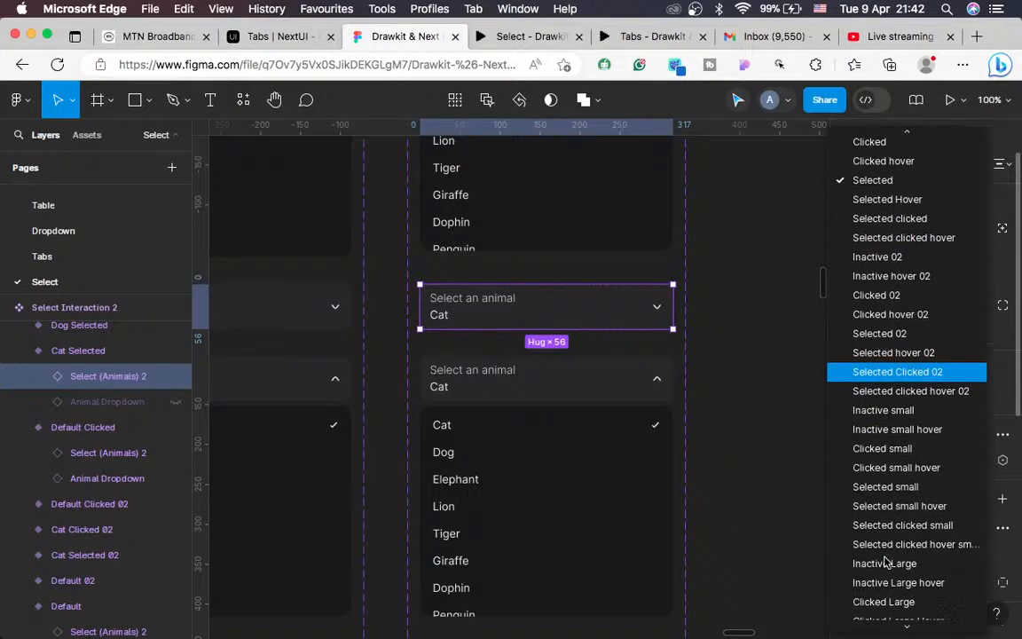
click(888, 486)
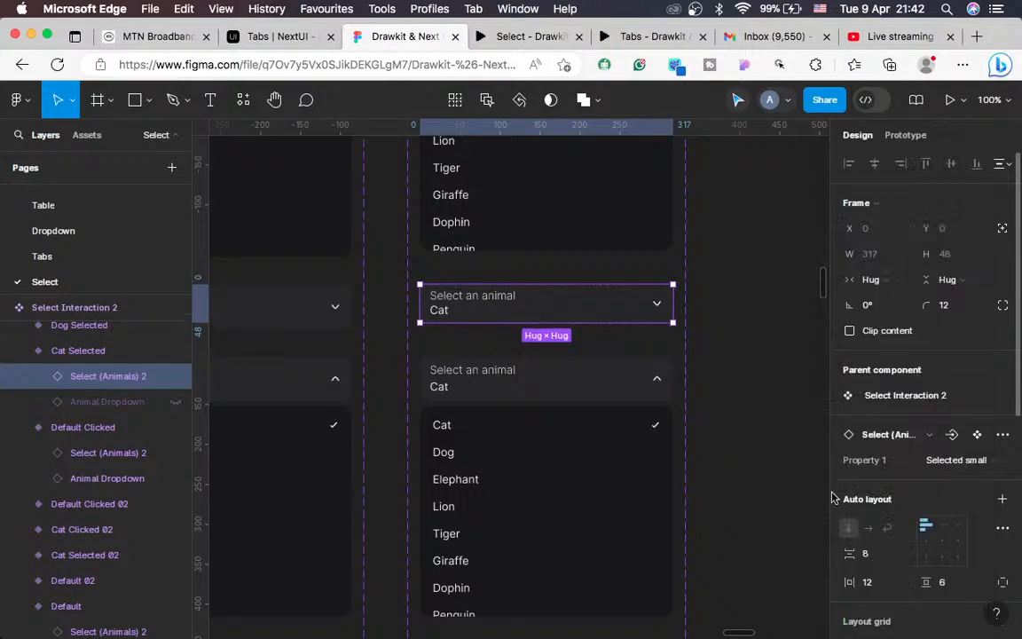
Step: Switch the Cat Clicked variant's header to Selected clicked small
click(533, 390)
click(532, 390)
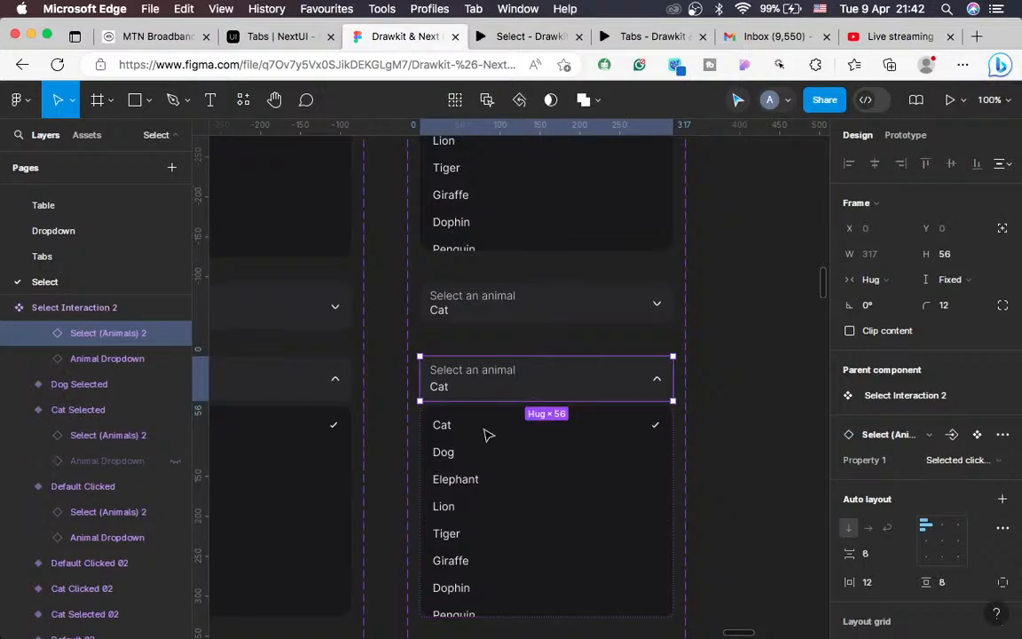
click(958, 463)
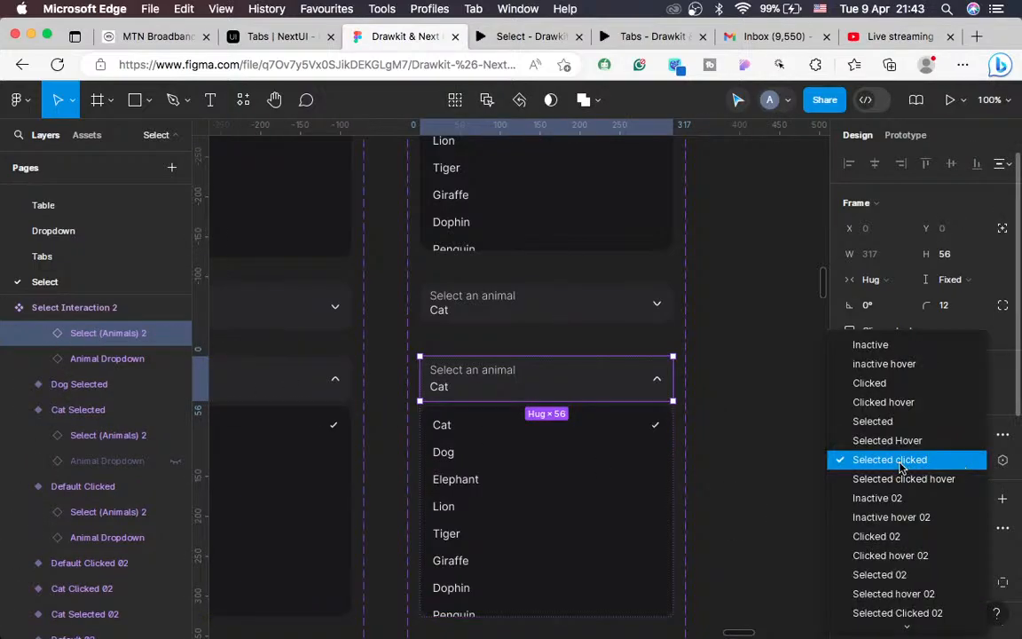
scroll(884, 466, down, 5)
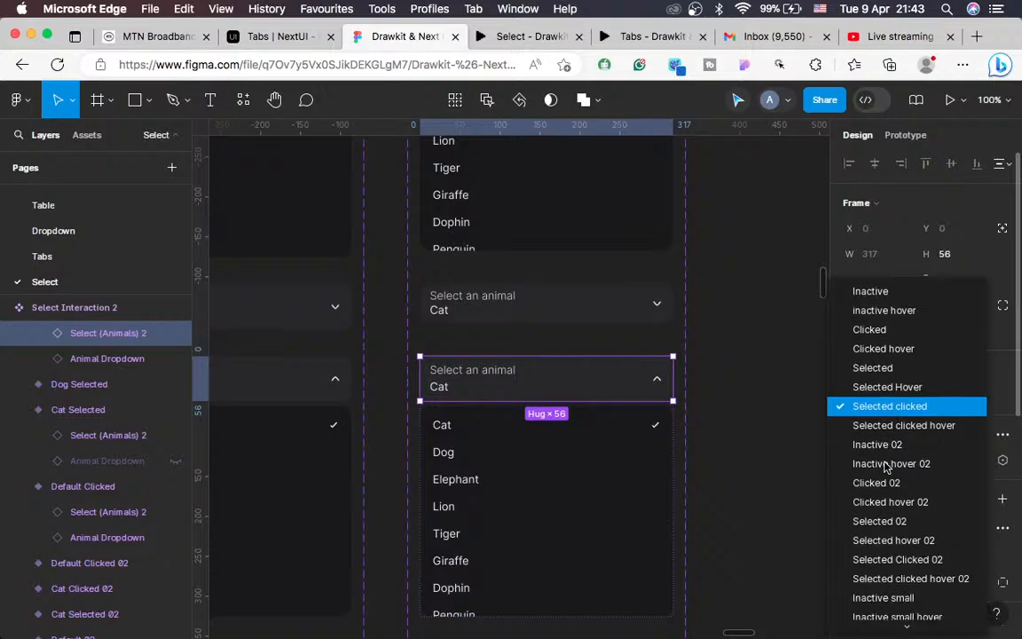
scroll(888, 501, down, 1)
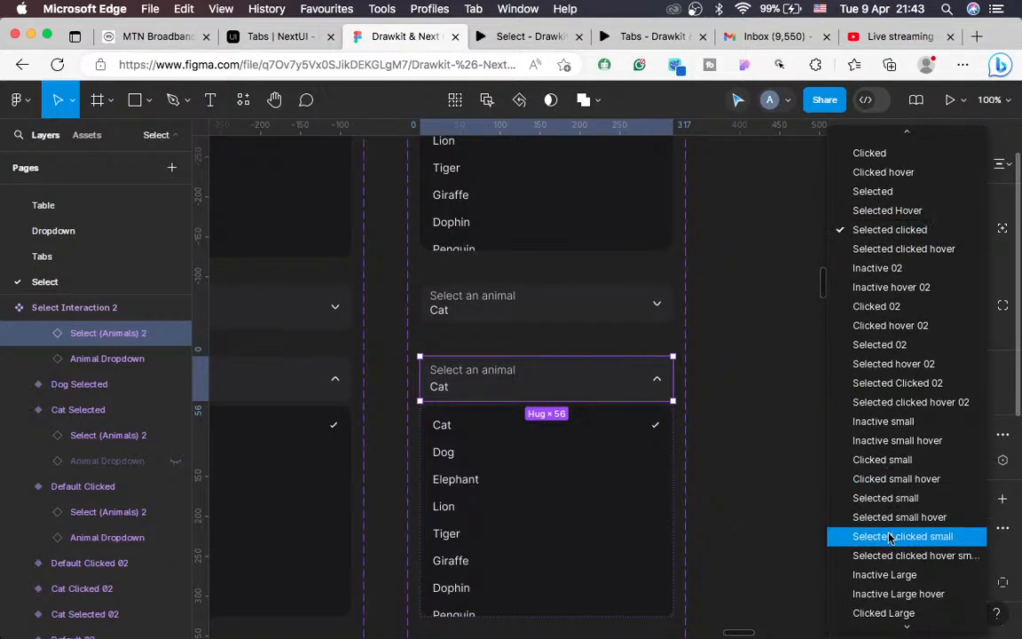
click(890, 537)
scroll(543, 470, down, 5)
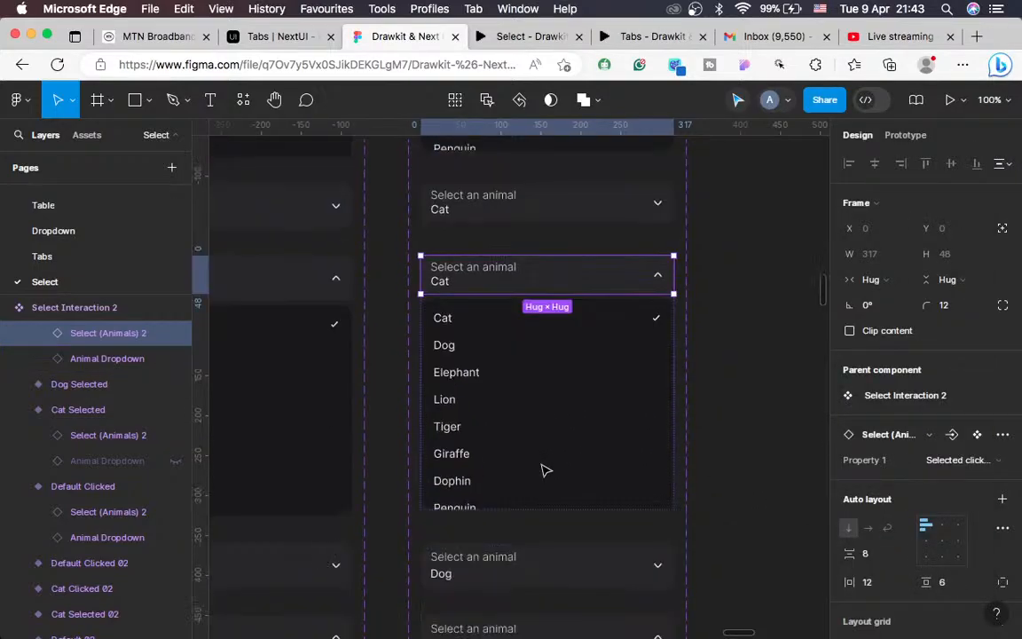
scroll(545, 470, down, 3)
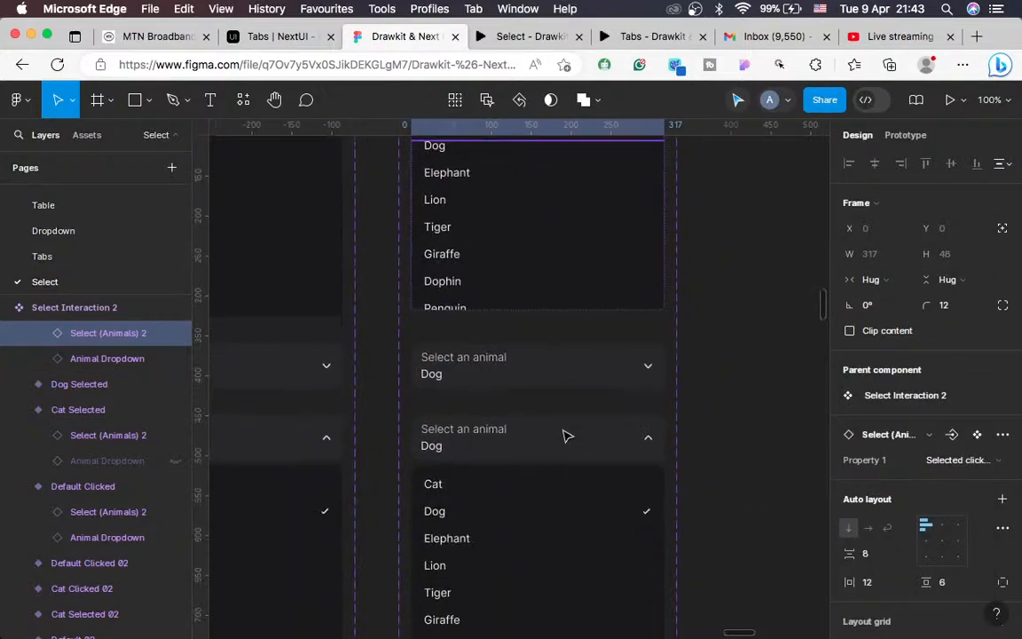
Step: Switch the Dog Selected variant's header to Selected small
click(568, 359)
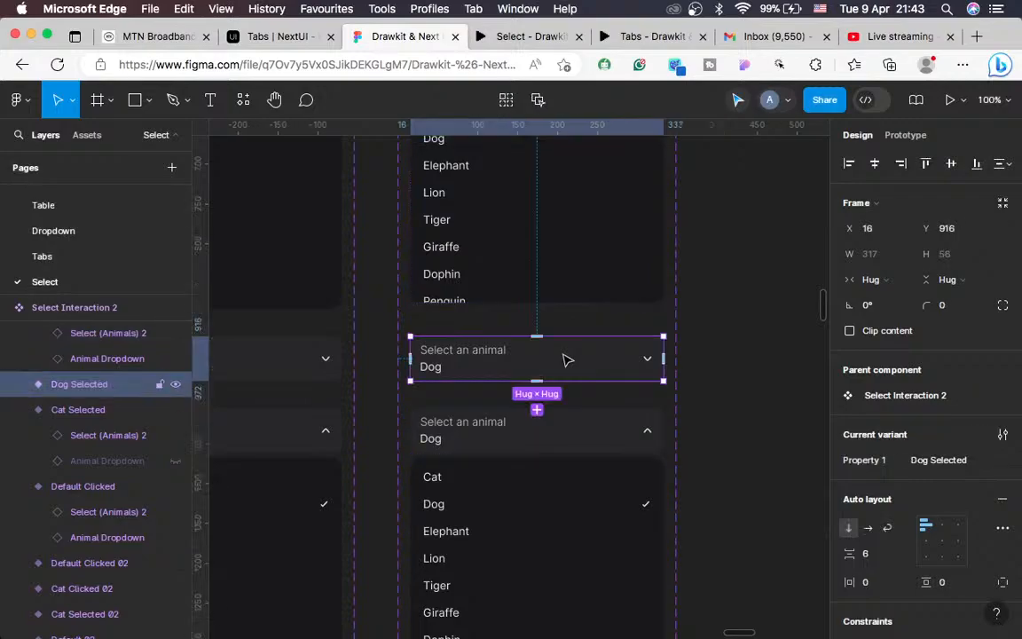
click(22, 385)
click(85, 414)
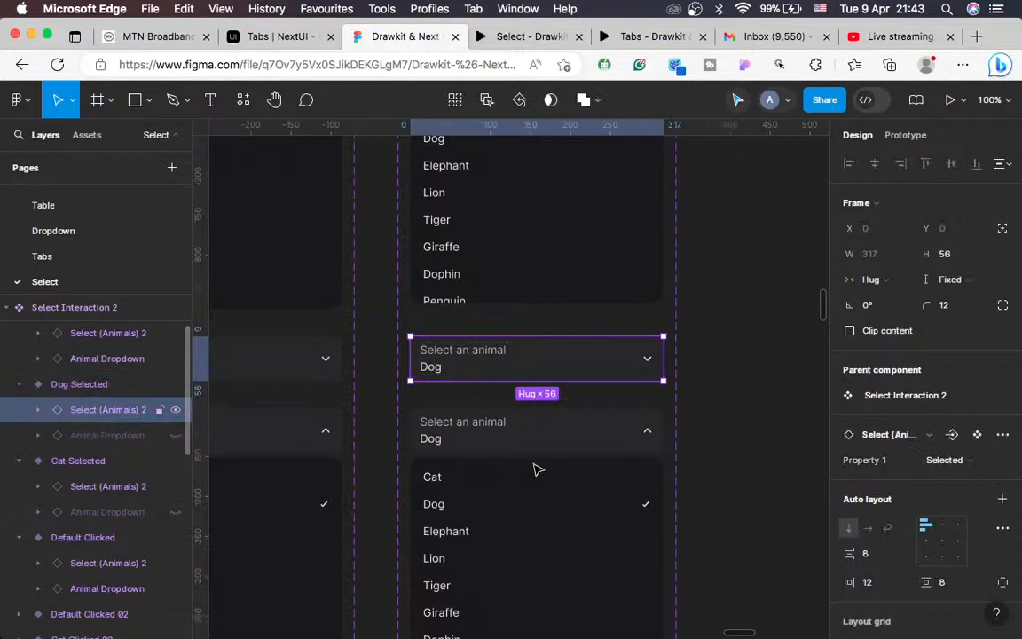
click(949, 463)
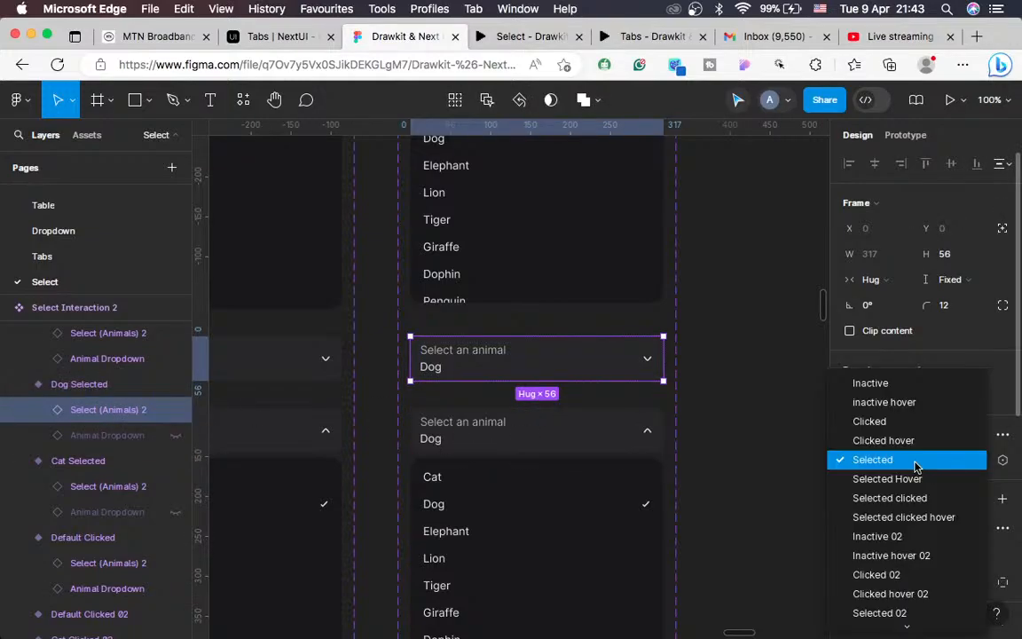
scroll(874, 529, down, 3)
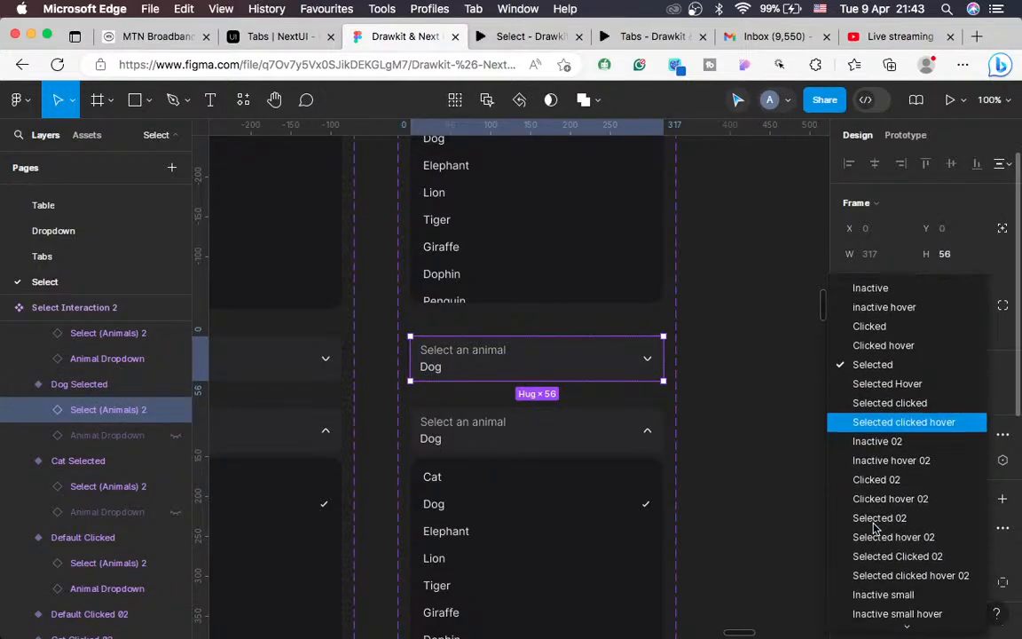
scroll(887, 575, down, 5)
scroll(890, 575, down, 4)
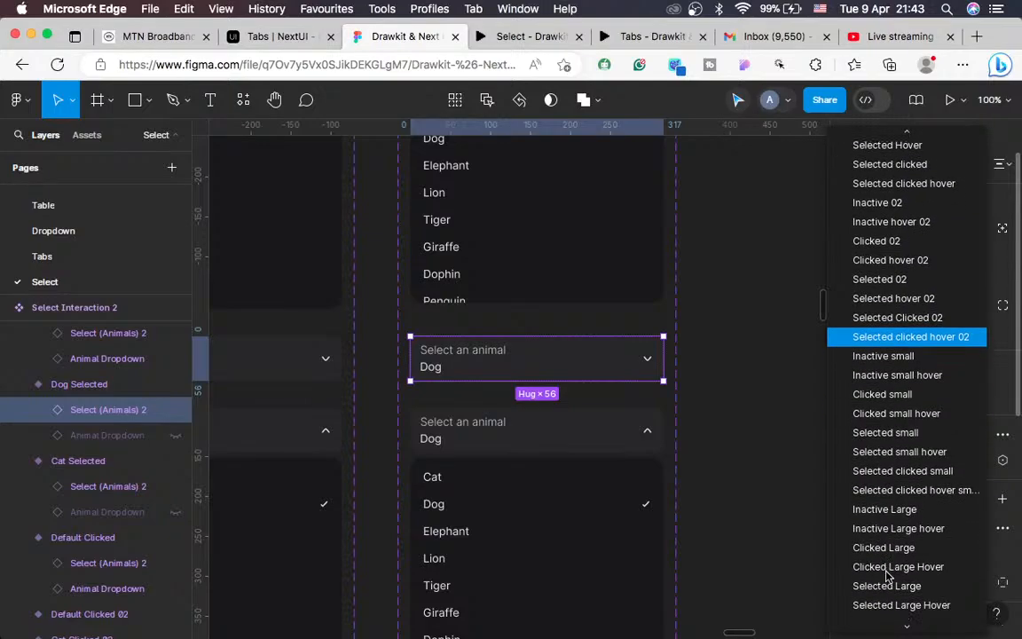
click(890, 417)
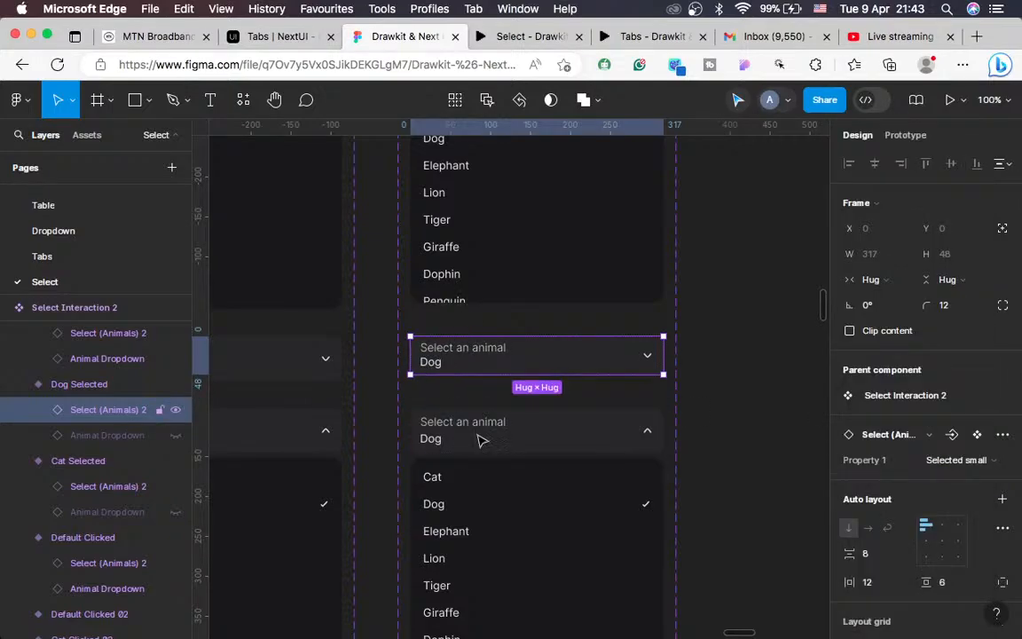
Step: Switch the Dog Clicked variant's header to Selected clicked small and look over the result
scroll(480, 440, down, 3)
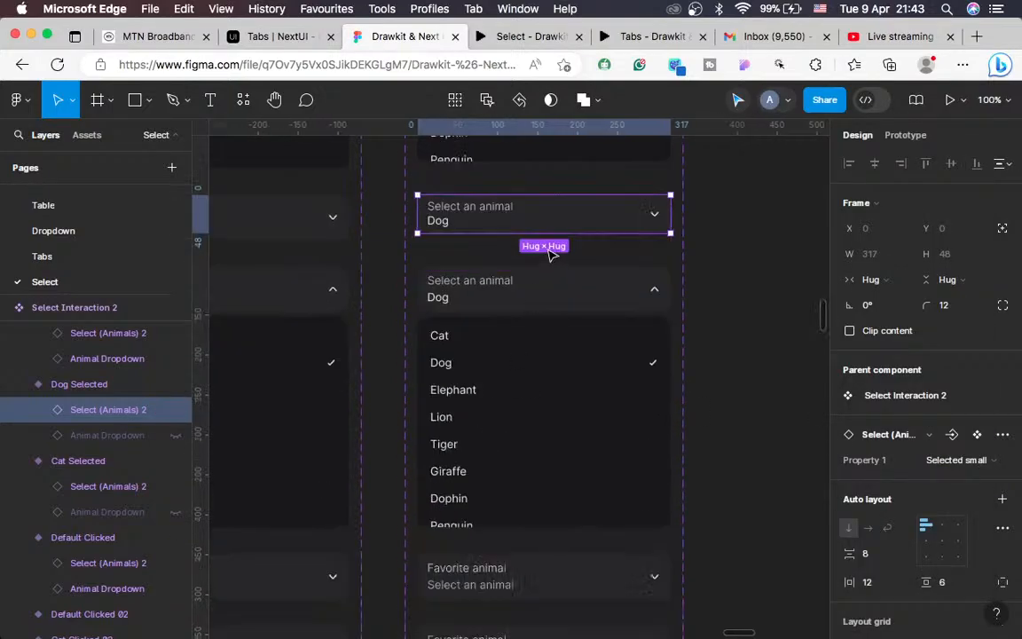
click(525, 294)
double_click(525, 294)
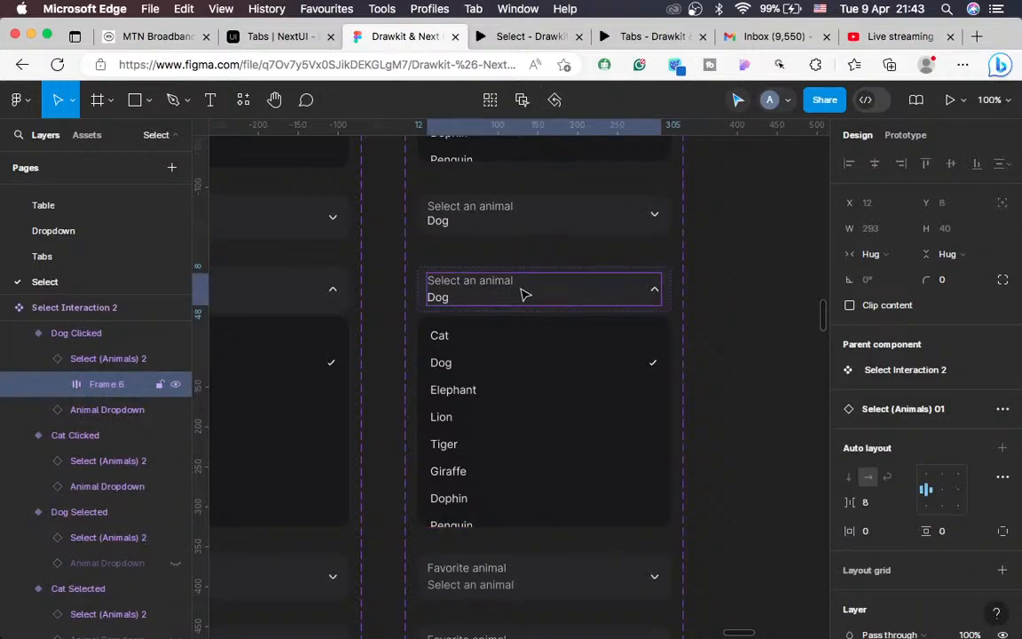
click(424, 303)
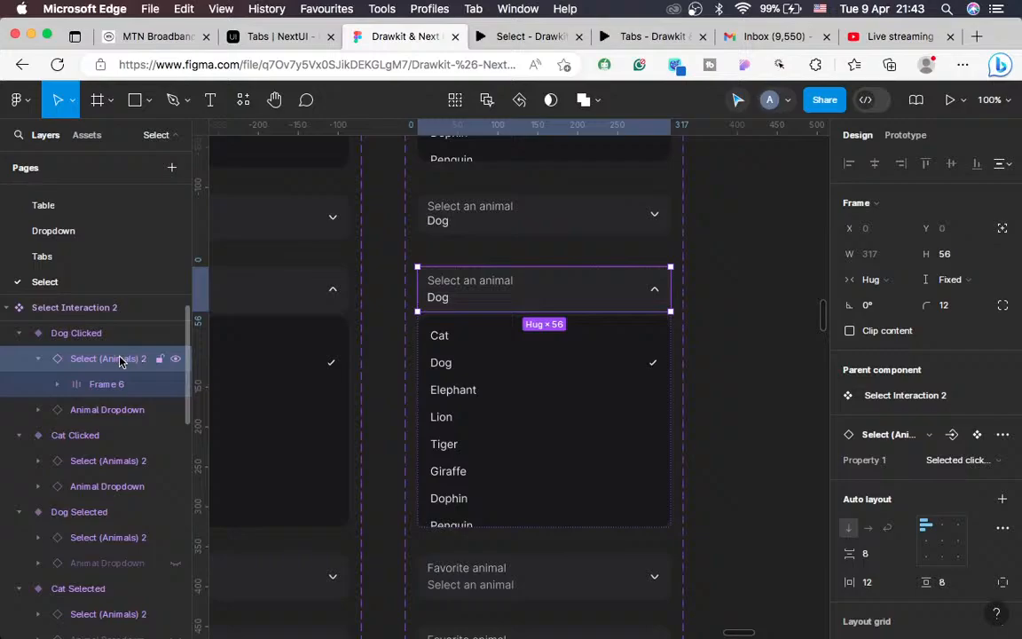
click(958, 467)
scroll(921, 499, down, 3)
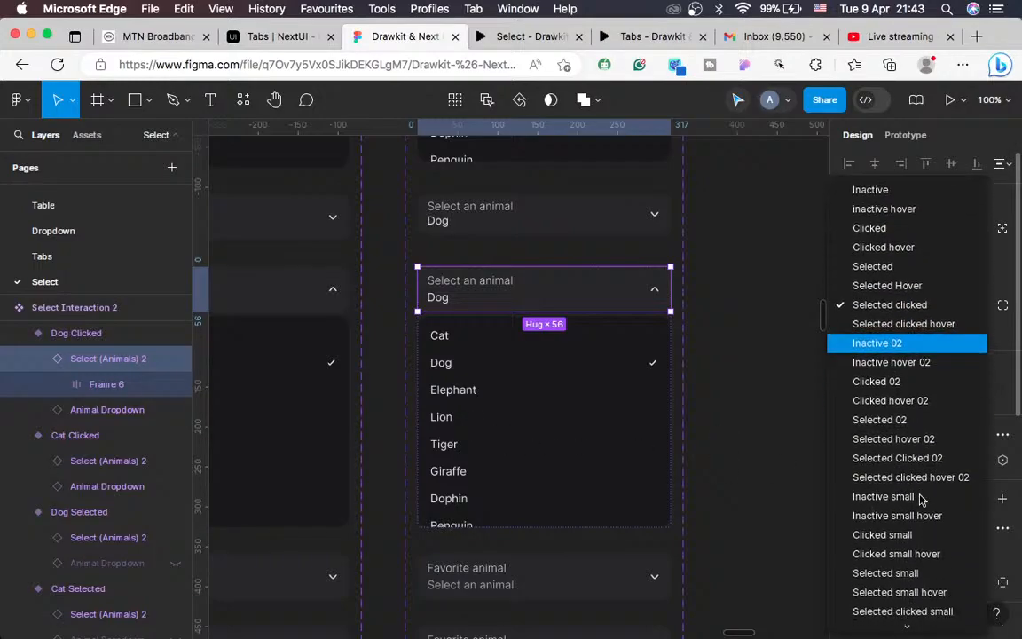
scroll(921, 500, down, 3)
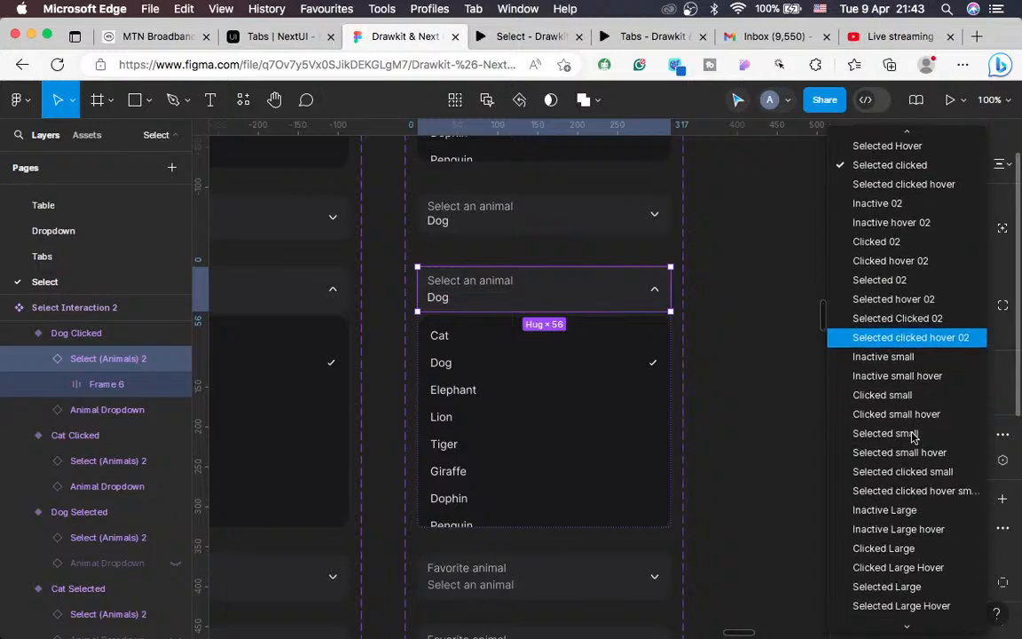
click(878, 477)
scroll(566, 422, down, 3)
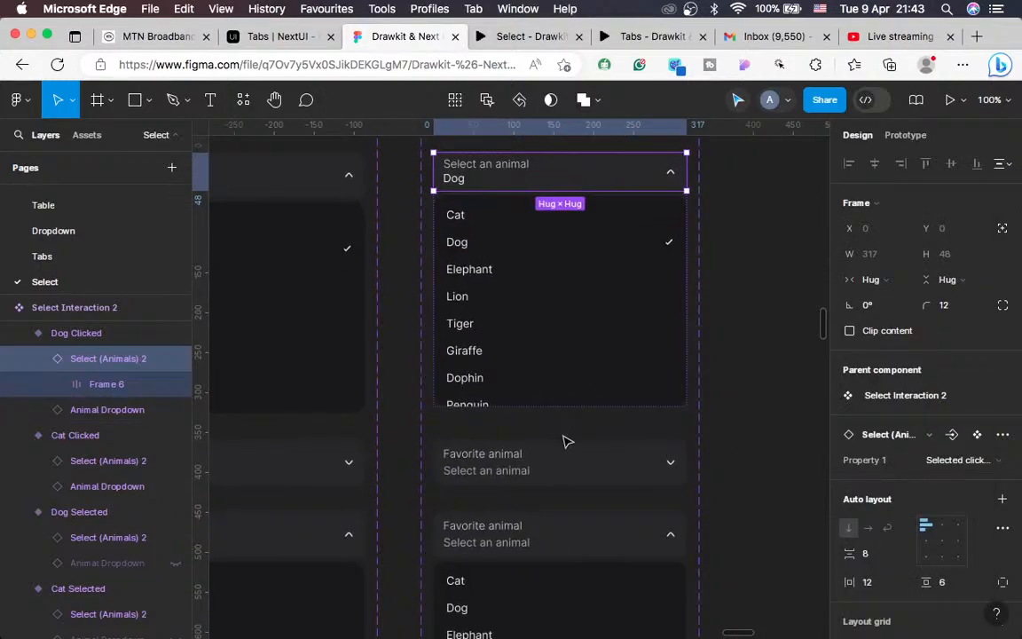
scroll(568, 441, down, 4)
scroll(566, 440, right, 1)
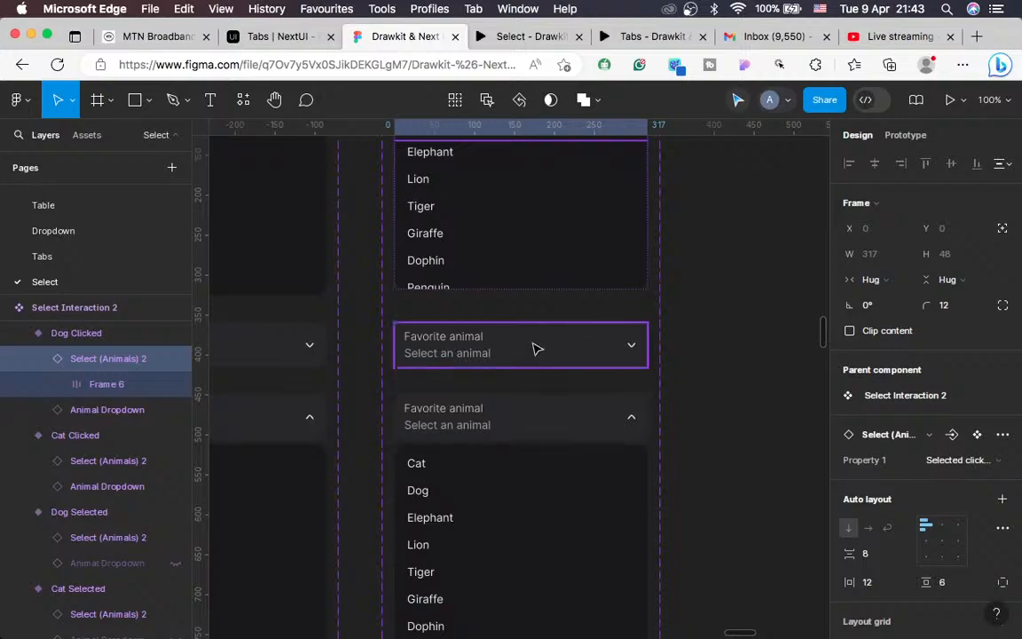
scroll(528, 351, down, 8)
scroll(528, 352, left, 1)
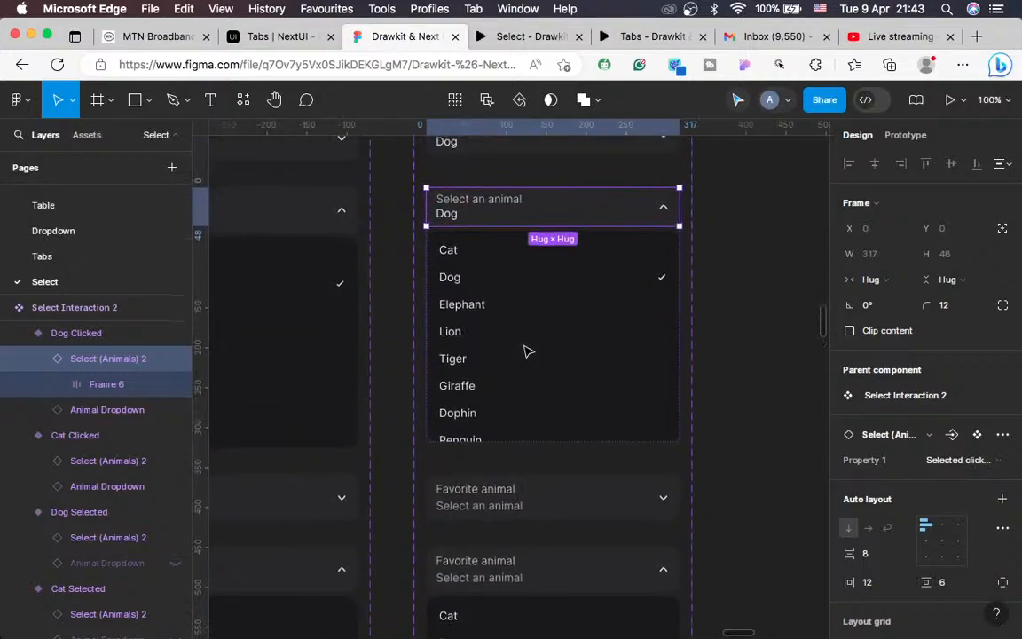
scroll(528, 351, up, 3)
scroll(528, 352, right, 1)
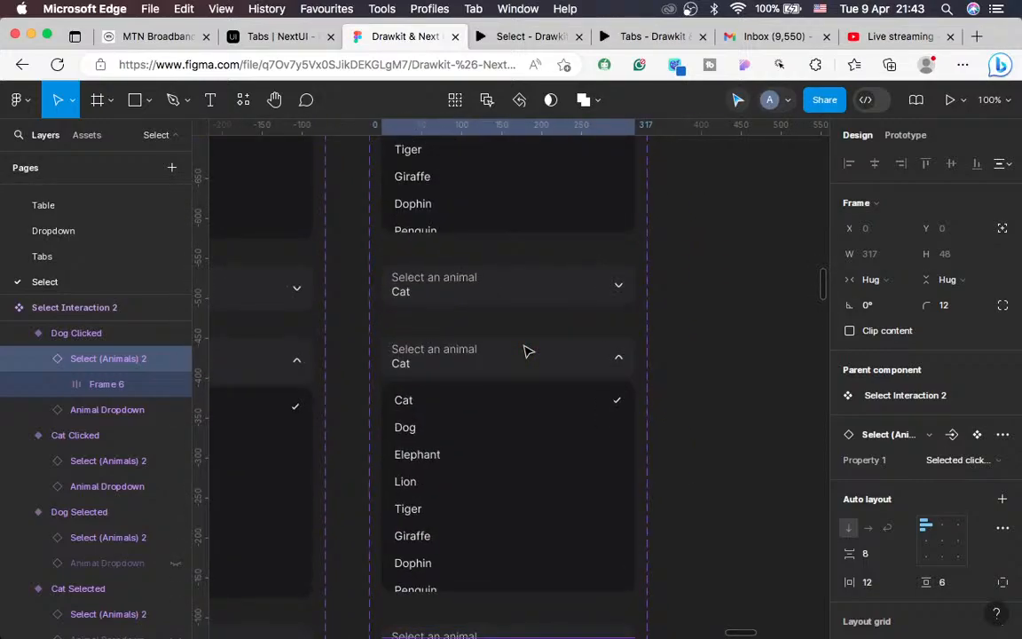
scroll(528, 351, down, 5)
scroll(528, 351, up, 2)
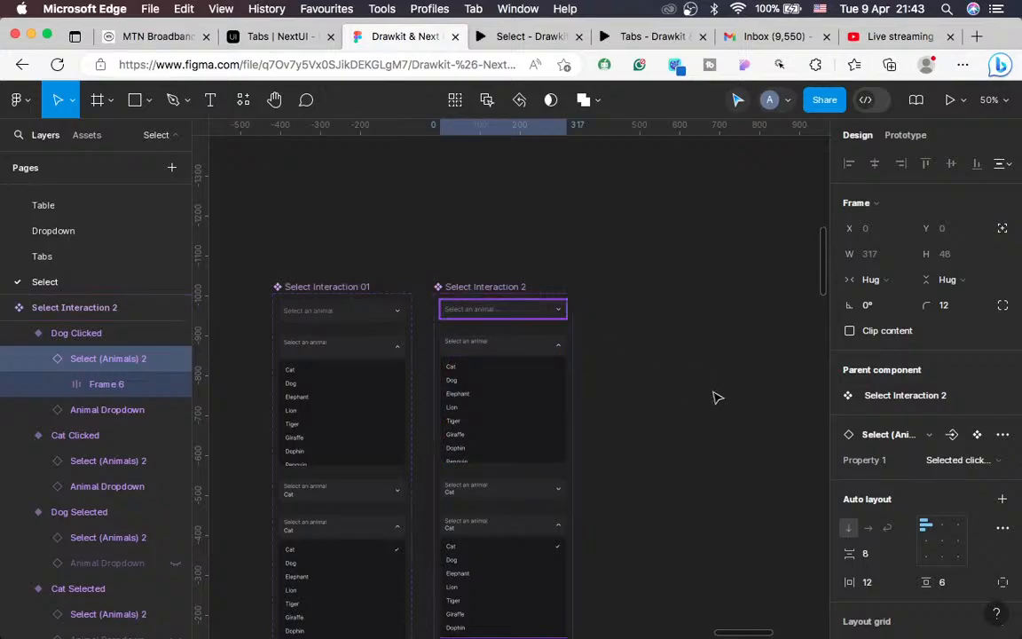
Step: Place a Select Interaction 2 instance from the Assets panel and cut it to the clipboard
scroll(715, 397, right, 2)
scroll(715, 397, down, 1)
scroll(716, 397, right, 3)
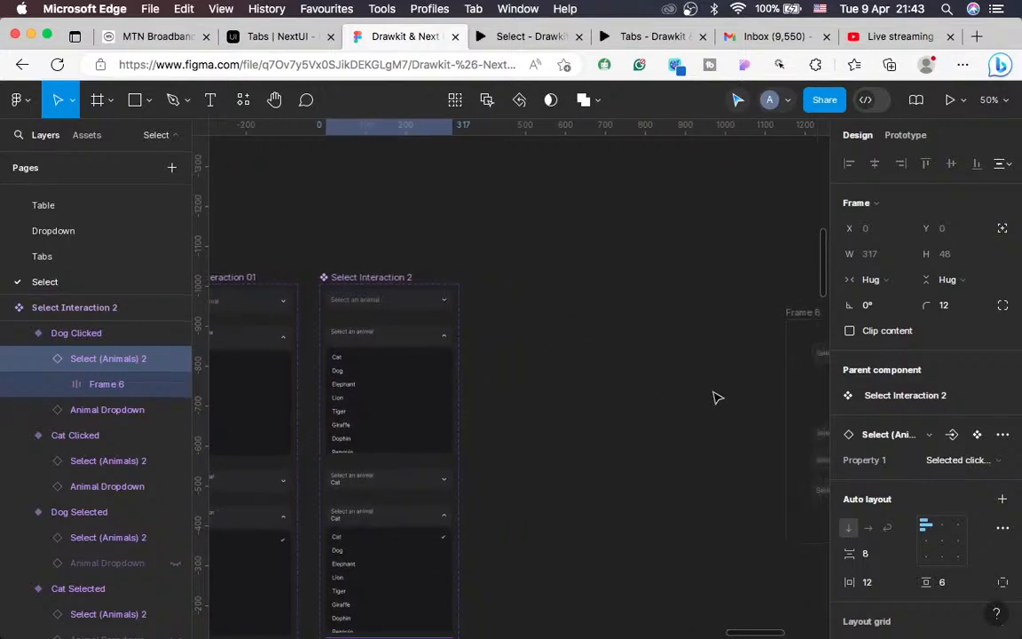
click(90, 135)
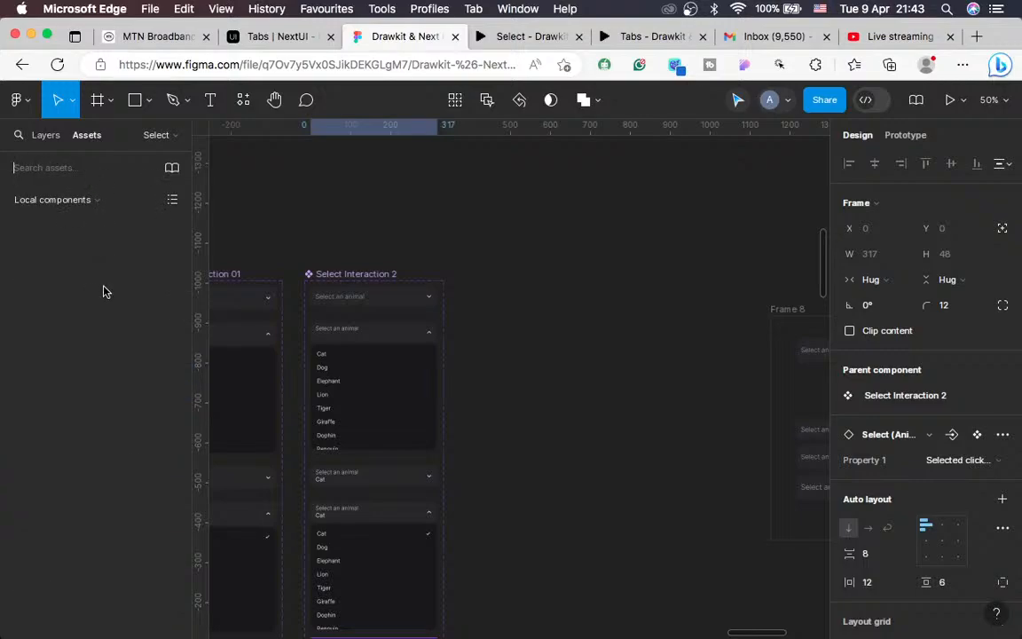
scroll(112, 386, down, 3)
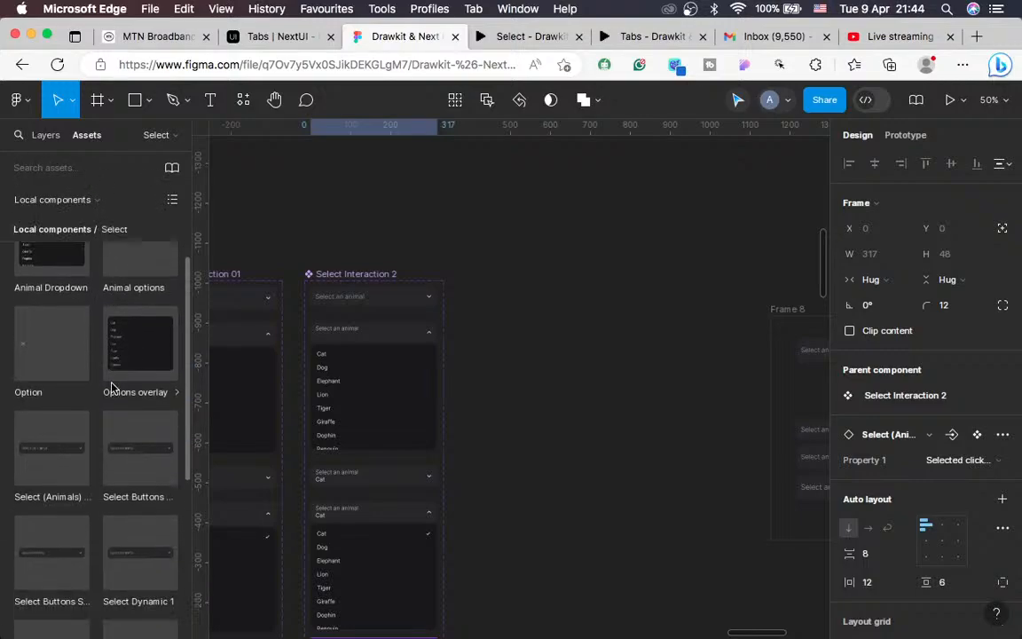
scroll(112, 389, down, 5)
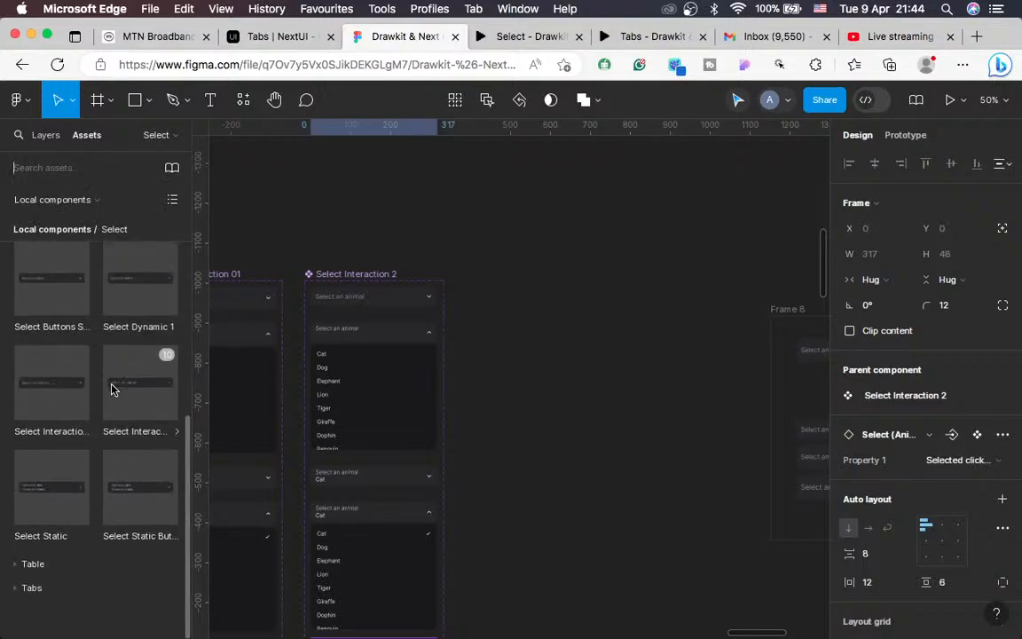
click(72, 437)
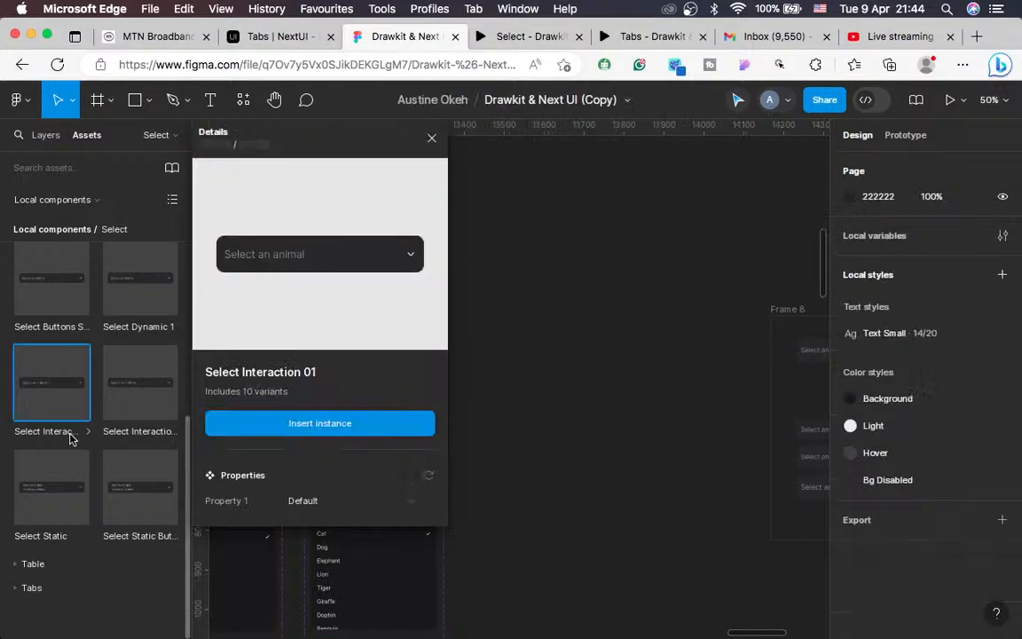
click(129, 422)
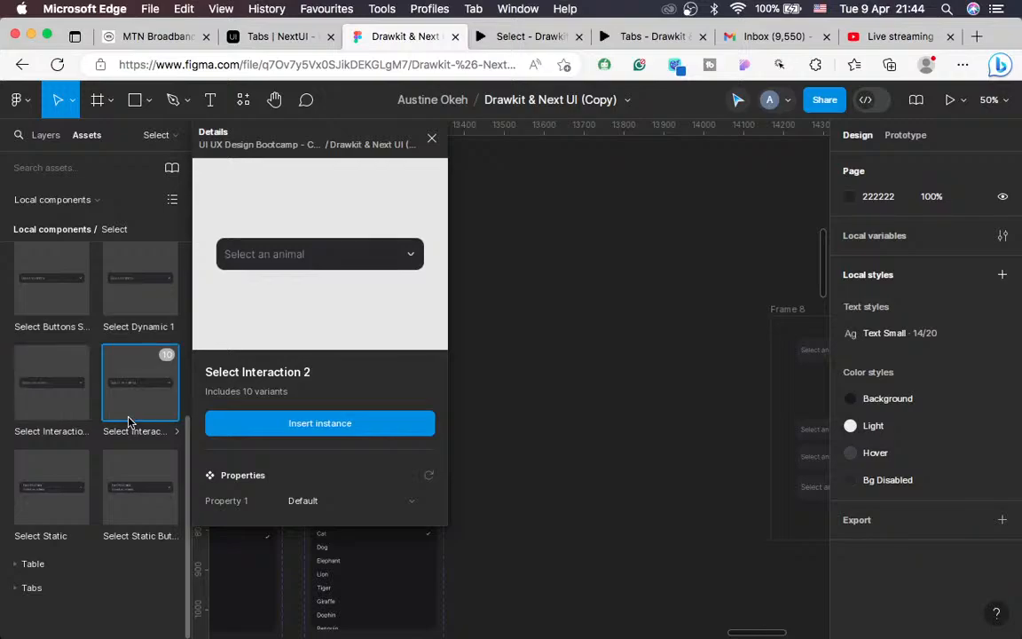
click(312, 424)
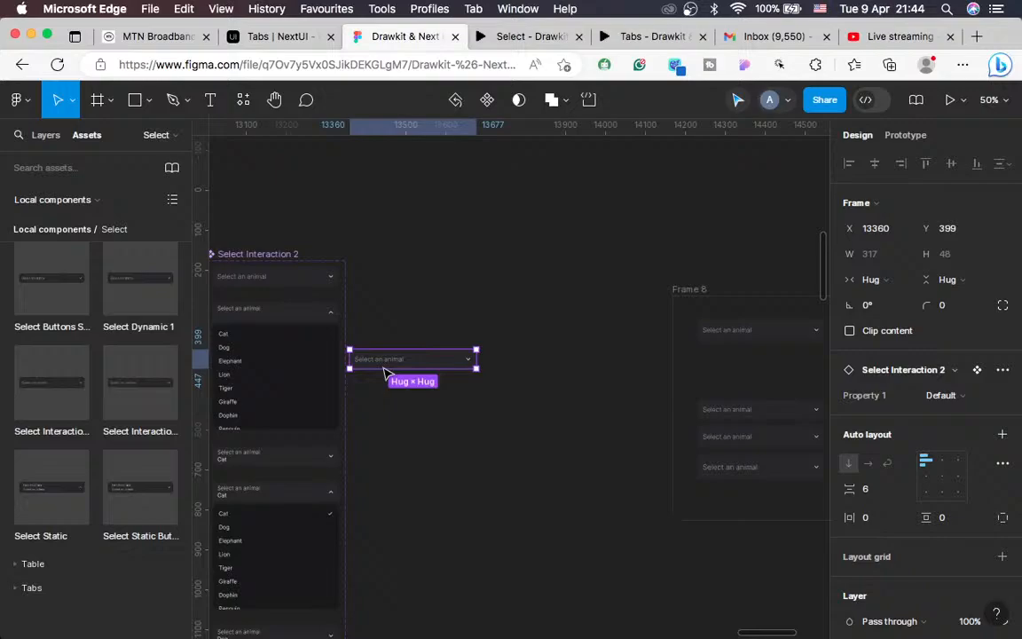
key(shift+0)
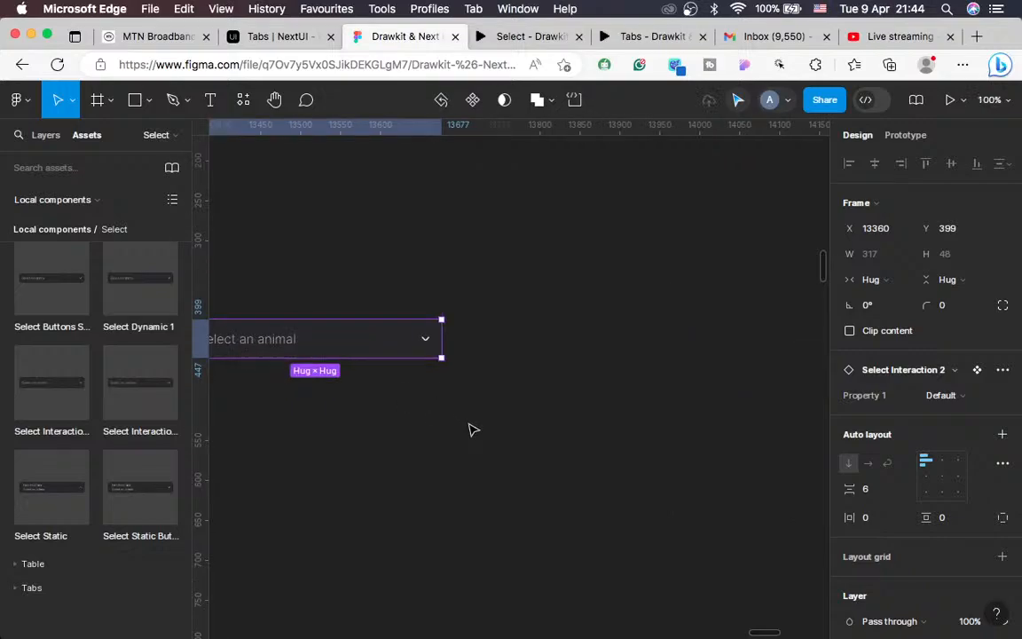
scroll(473, 431, left, 5)
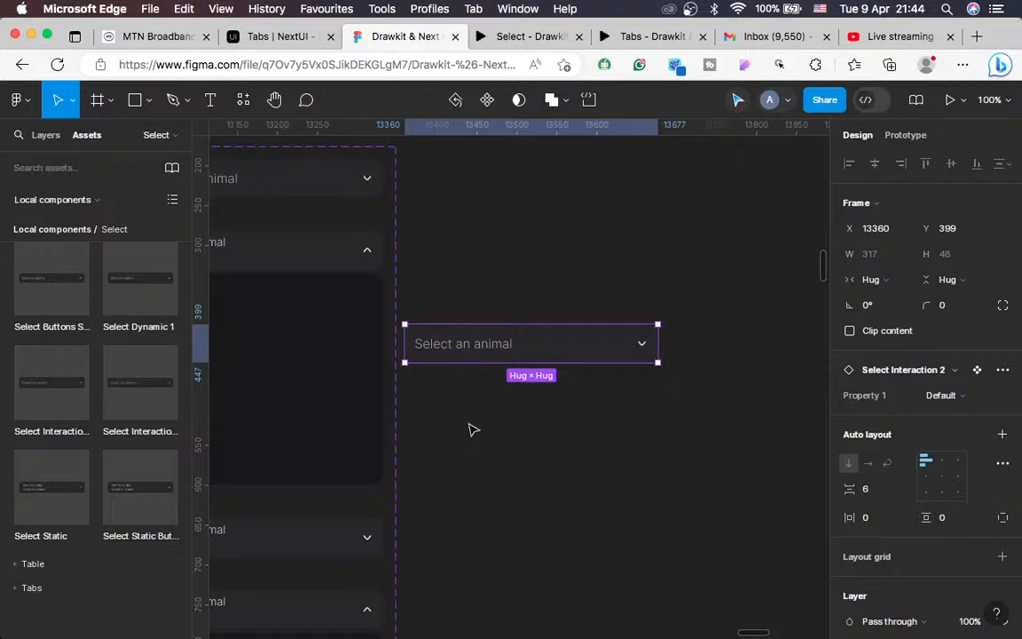
key(BackSpace)
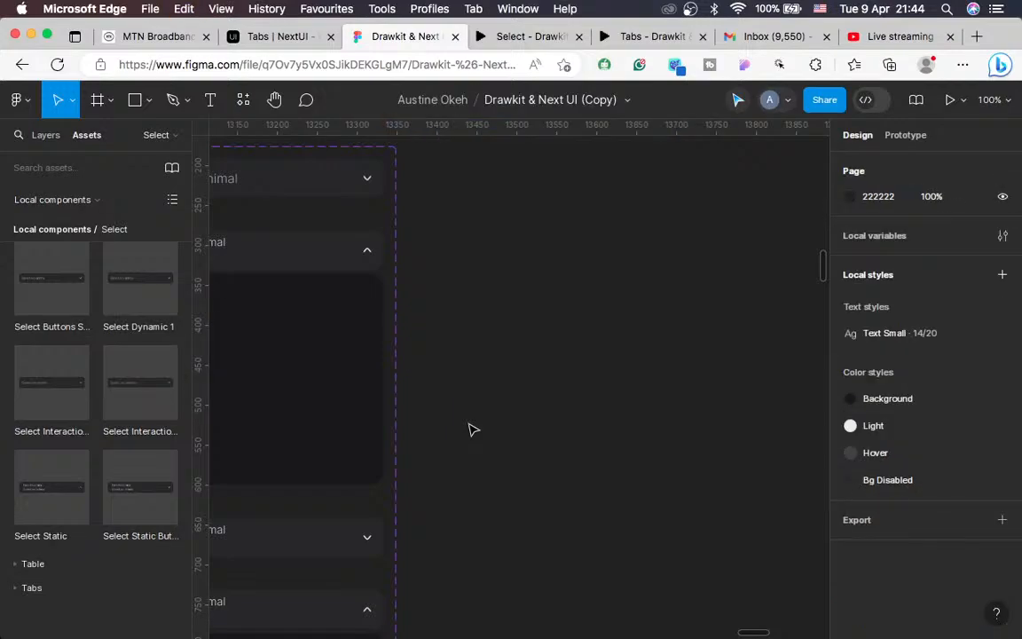
Step: Replace Frame 8's second select with the cut Select Interaction 2 instance
key(minus)
scroll(473, 430, right, 10)
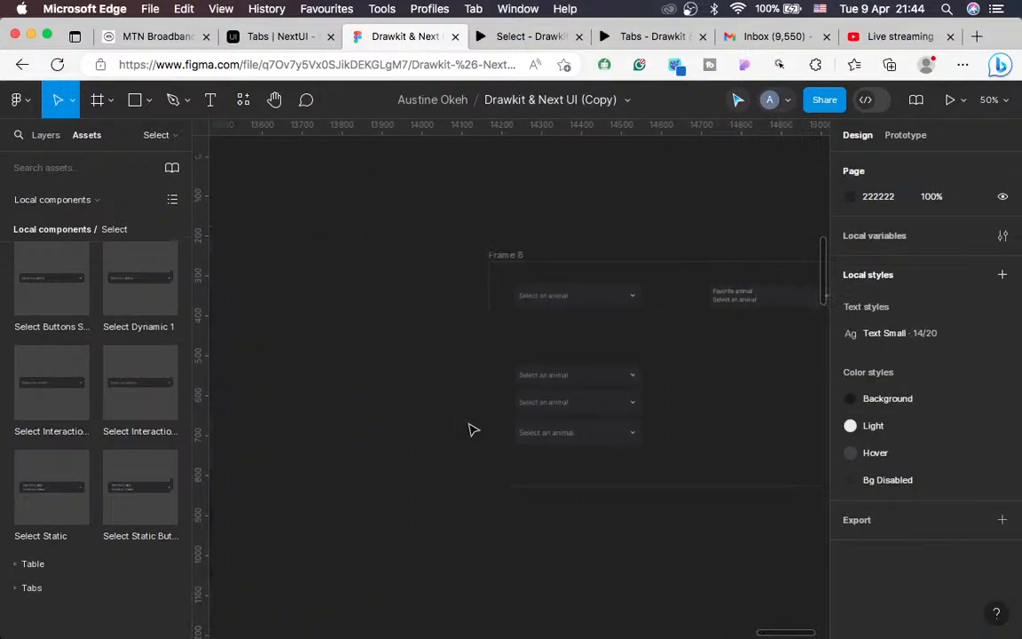
key(shift+0)
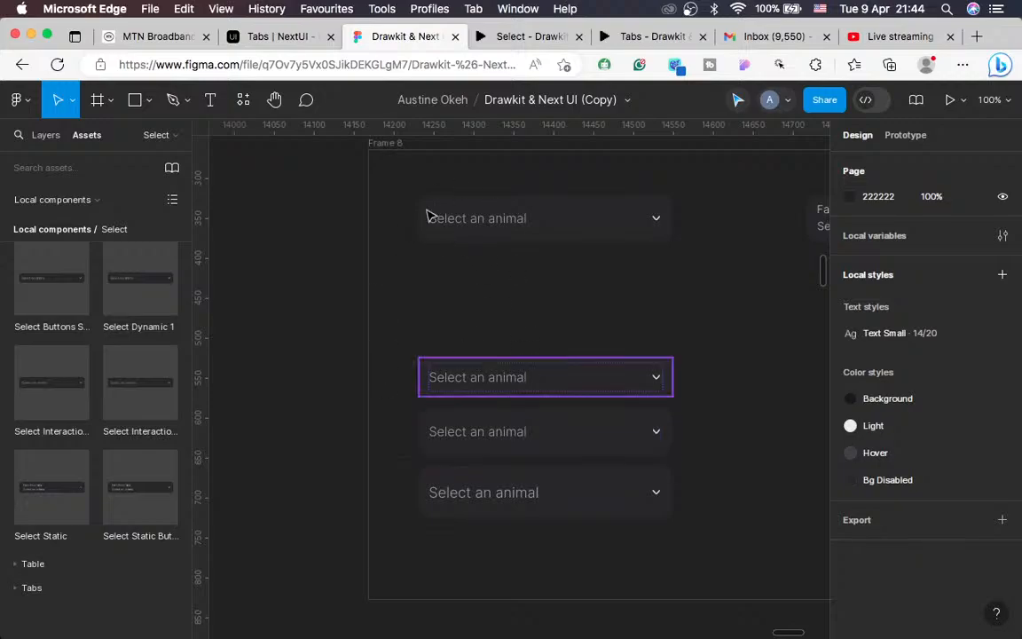
click(554, 389)
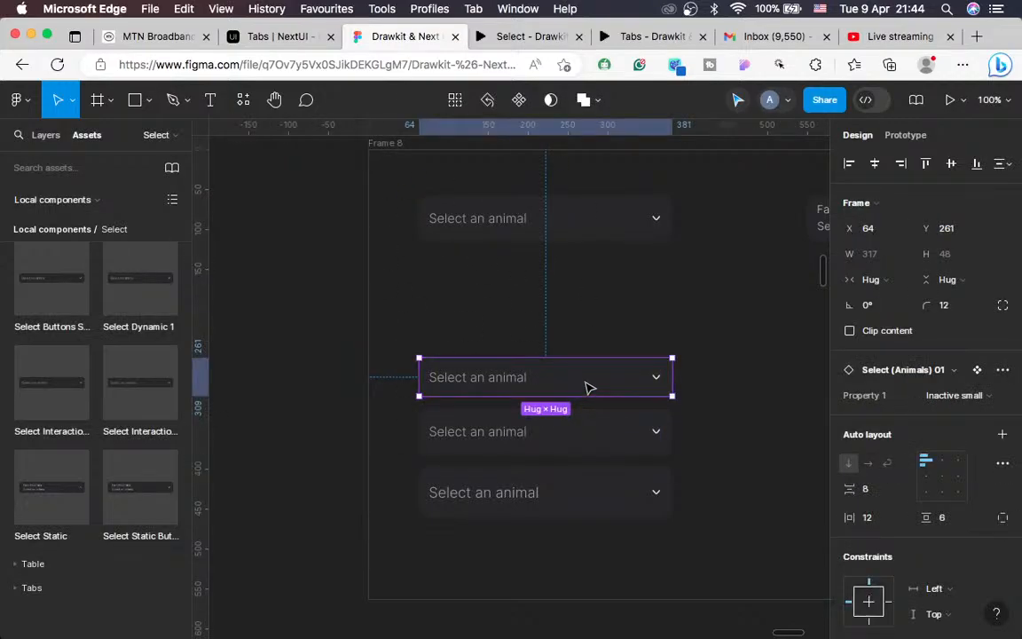
right_click(586, 387)
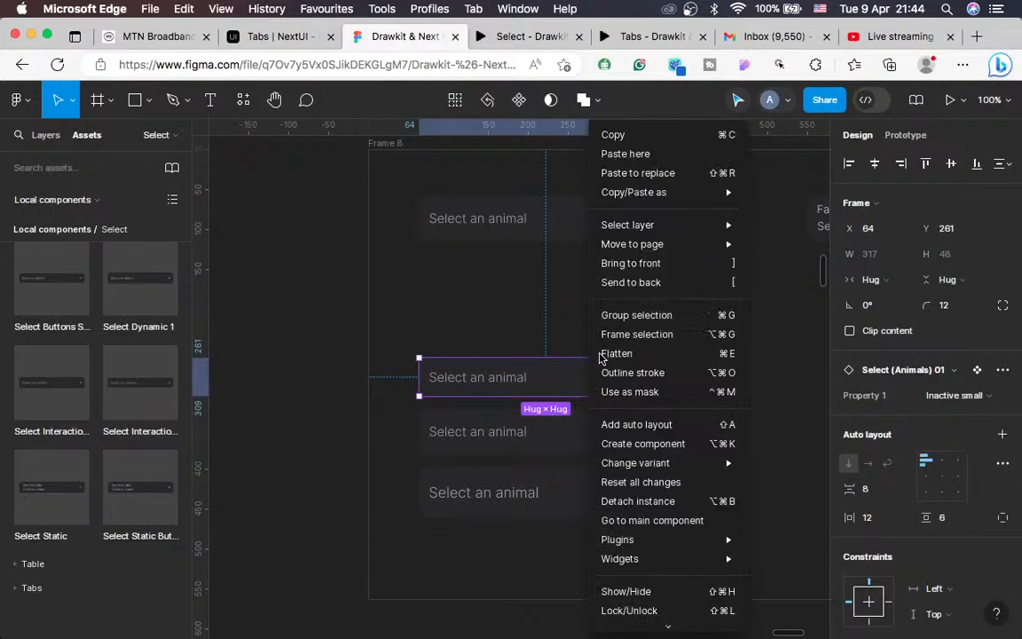
click(640, 177)
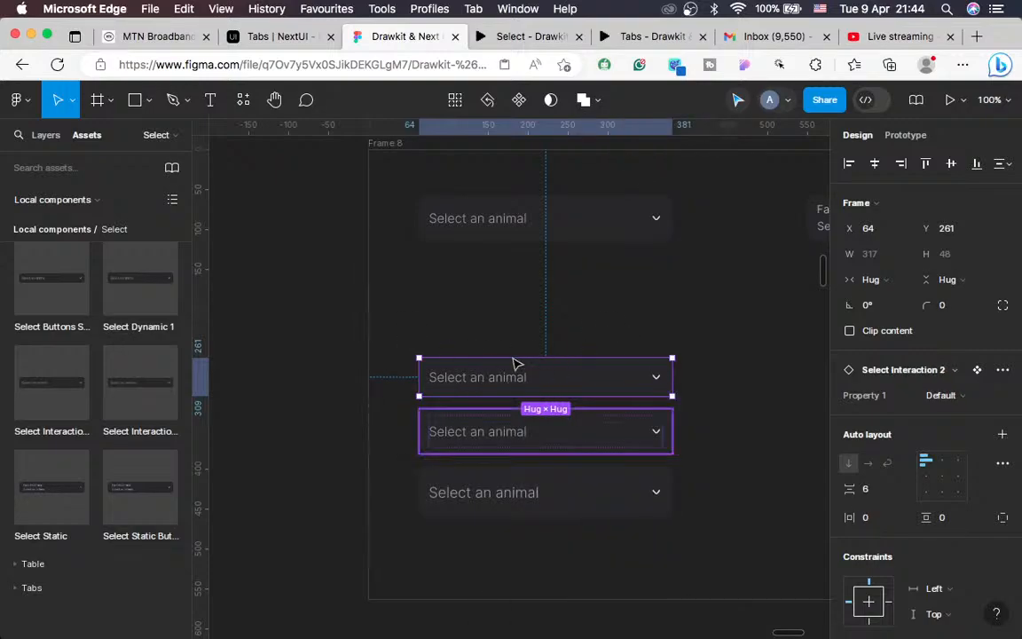
Step: Open and close the replaced select's animal list twice in the prototype, then return to the editor
click(530, 40)
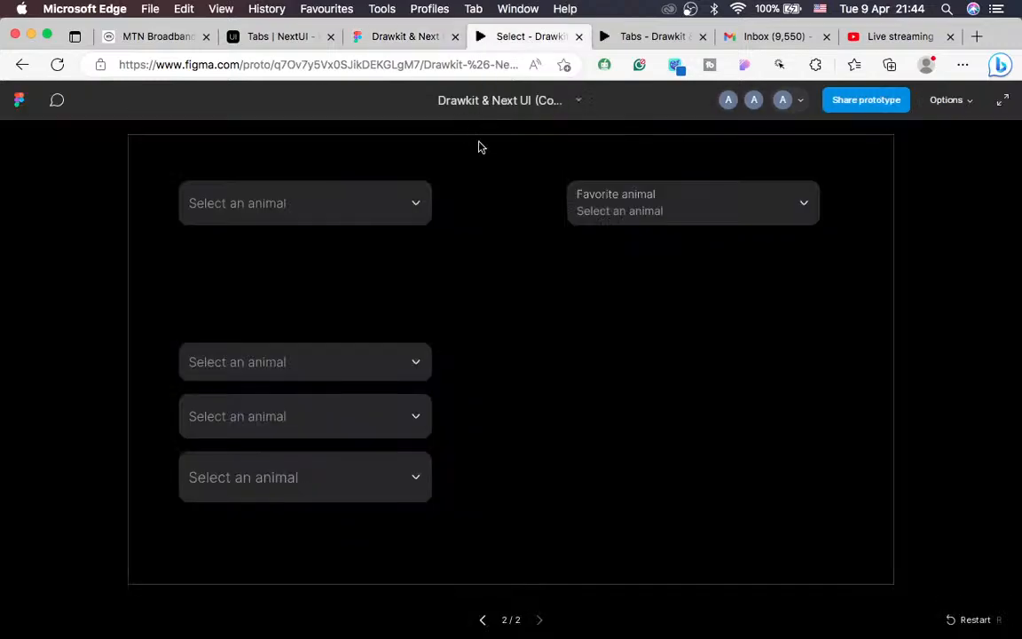
click(349, 368)
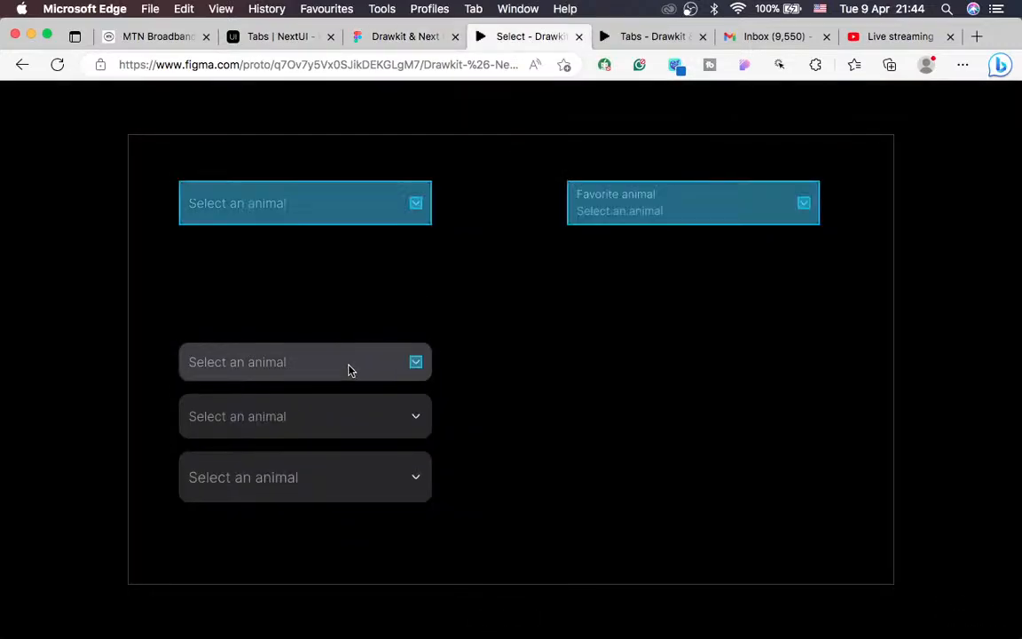
click(418, 366)
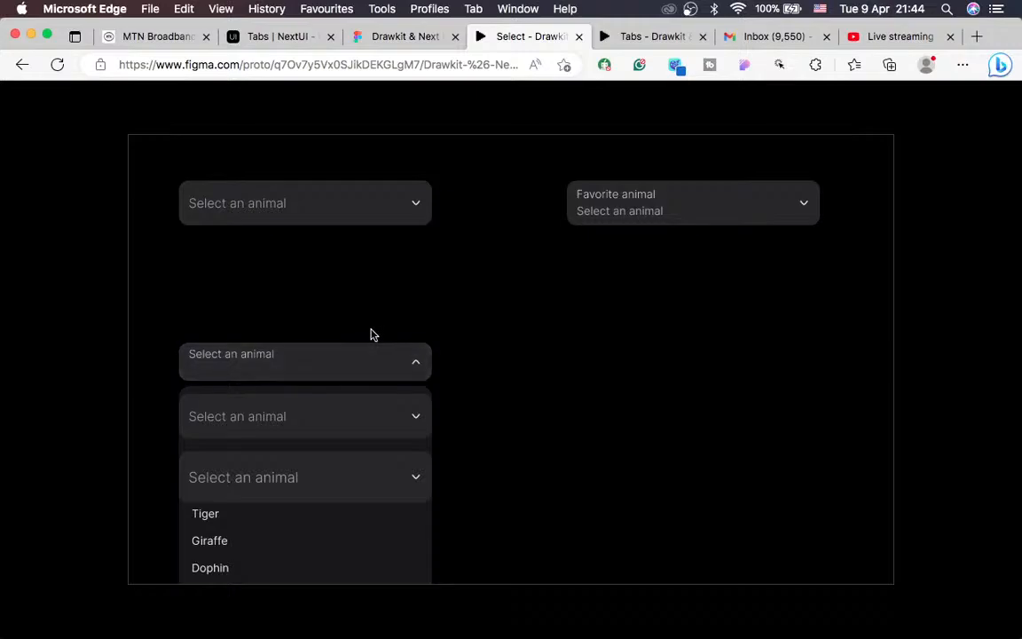
click(417, 365)
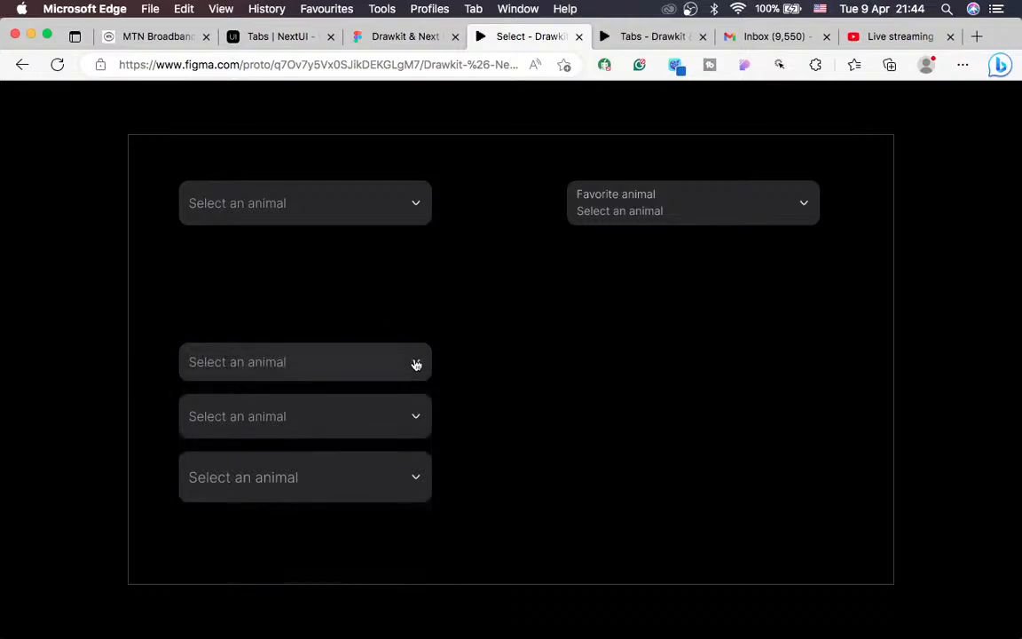
click(416, 365)
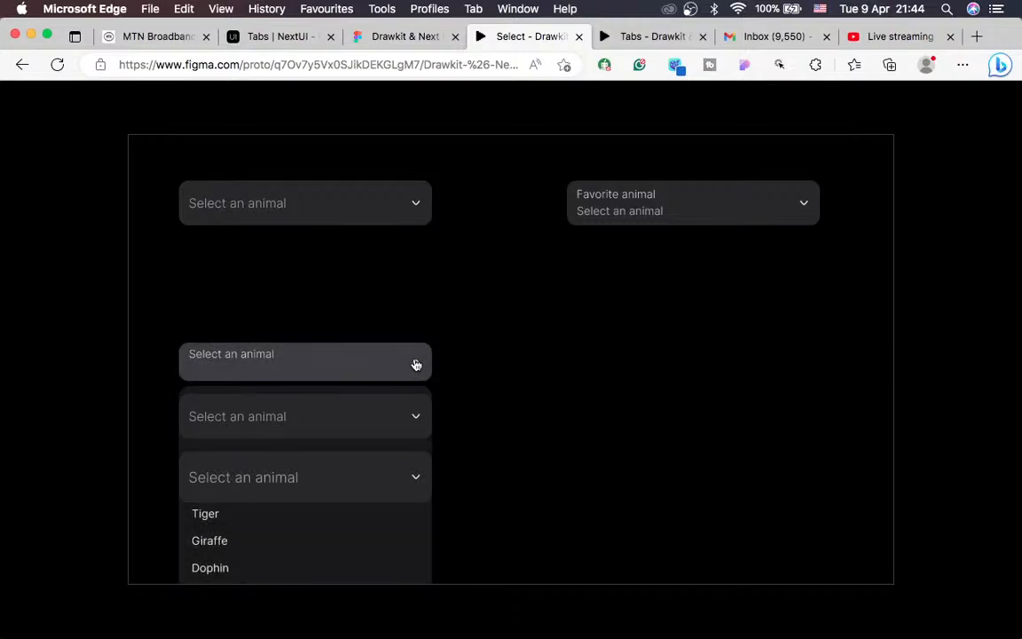
click(416, 365)
click(396, 36)
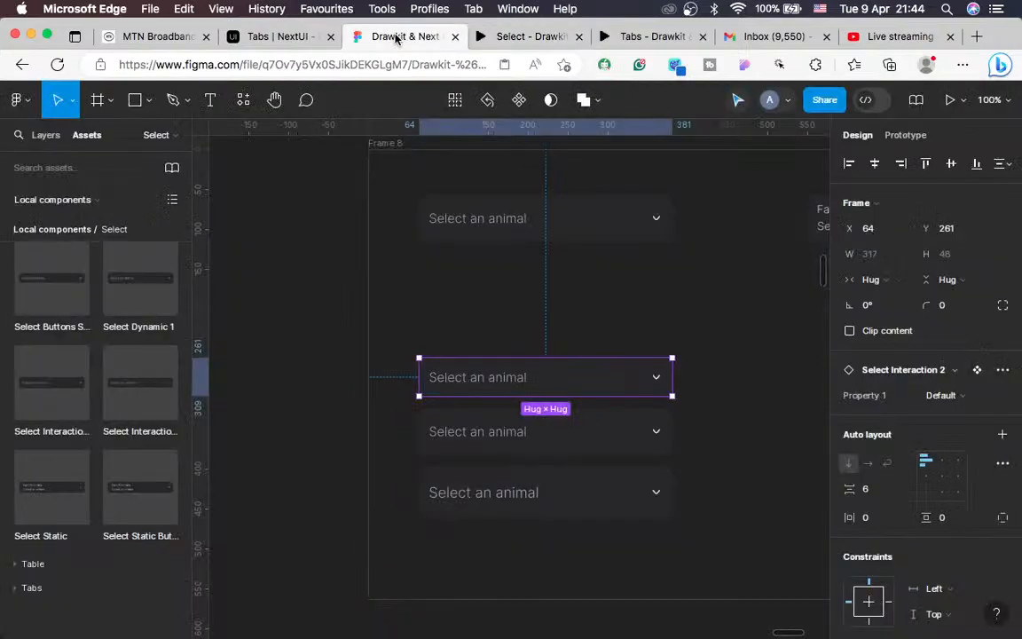
Step: Bring the interactive select to front and stretch Frame 8 to about 684 px tall
right_click(613, 366)
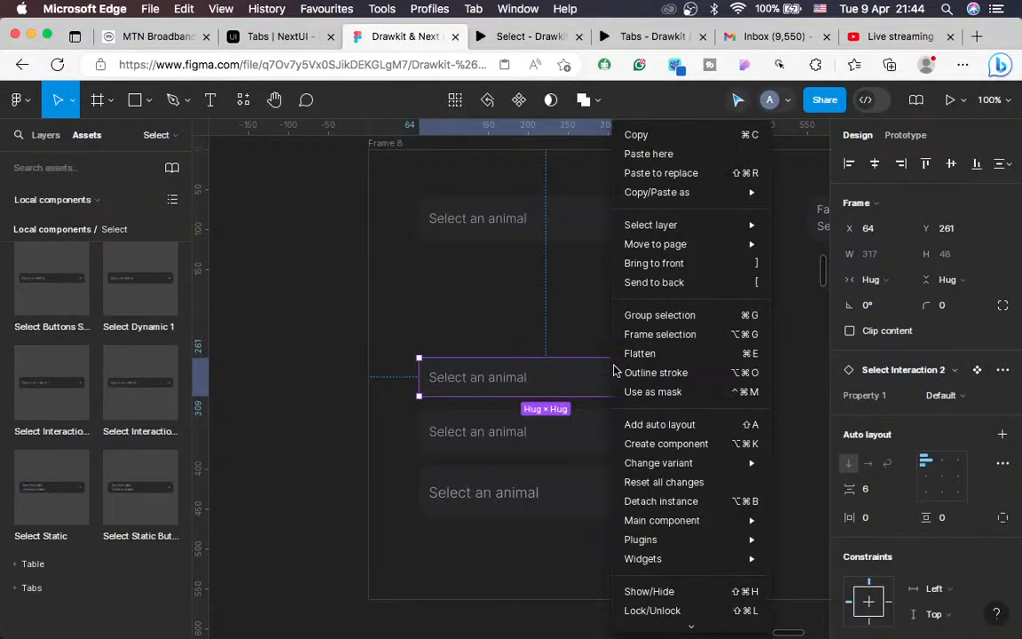
click(659, 271)
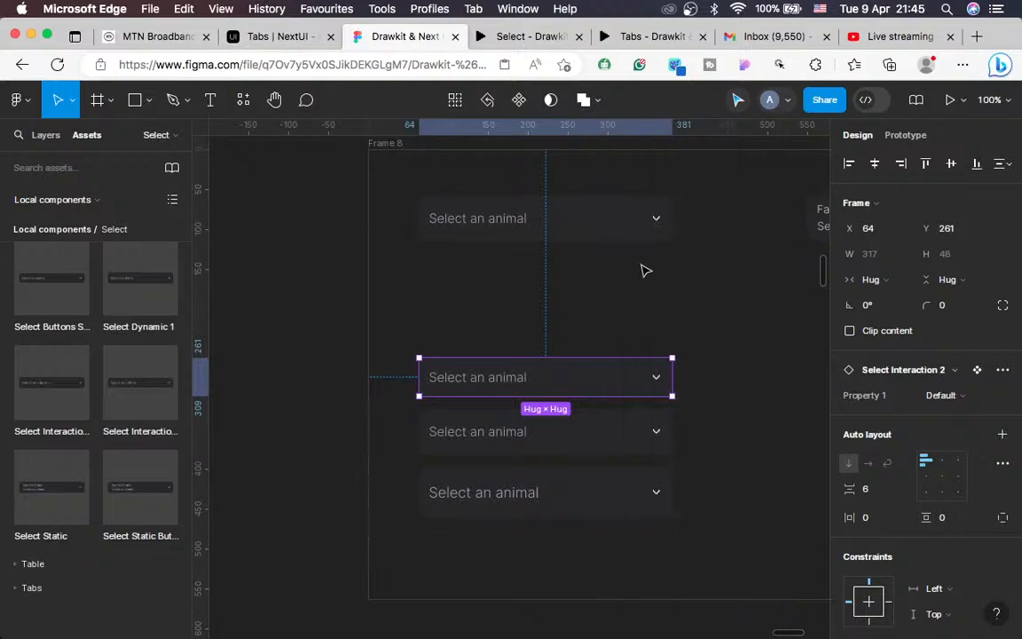
scroll(518, 235, up, 2)
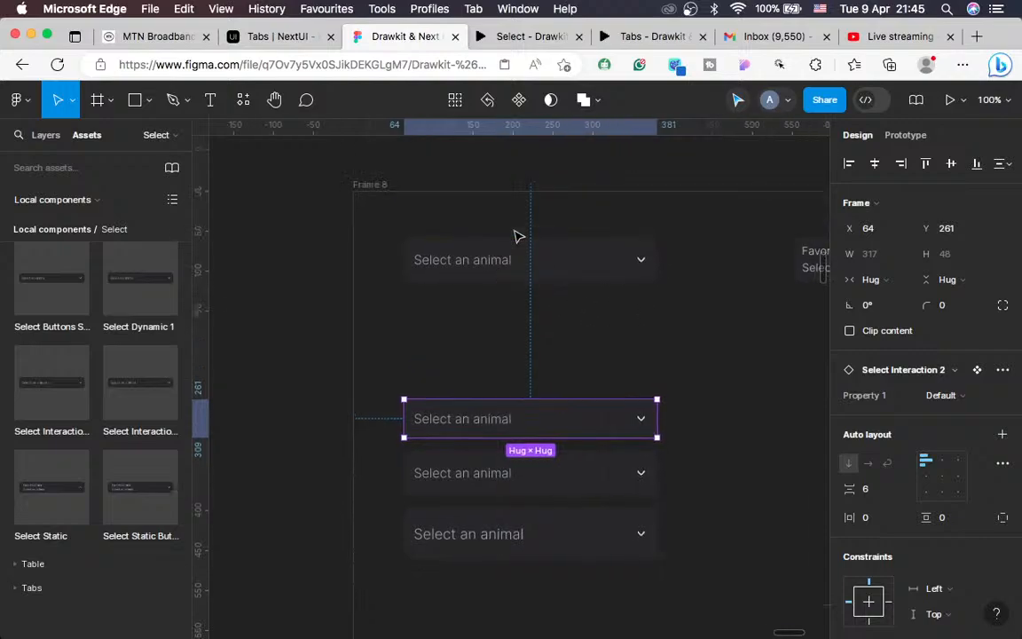
click(371, 190)
scroll(472, 246, down, 3)
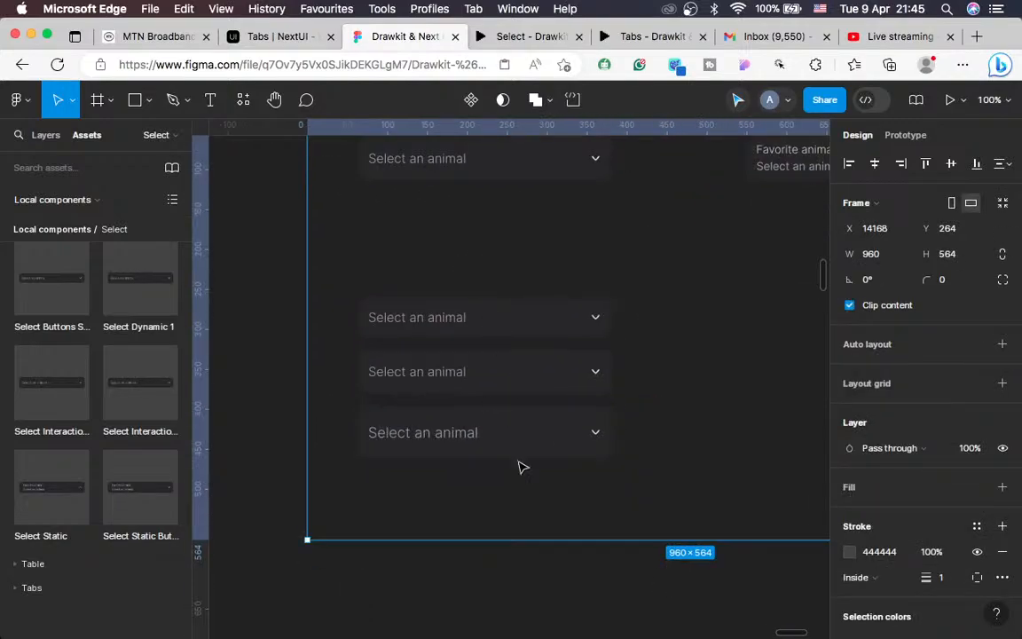
drag(515, 586, 508, 634)
click(512, 40)
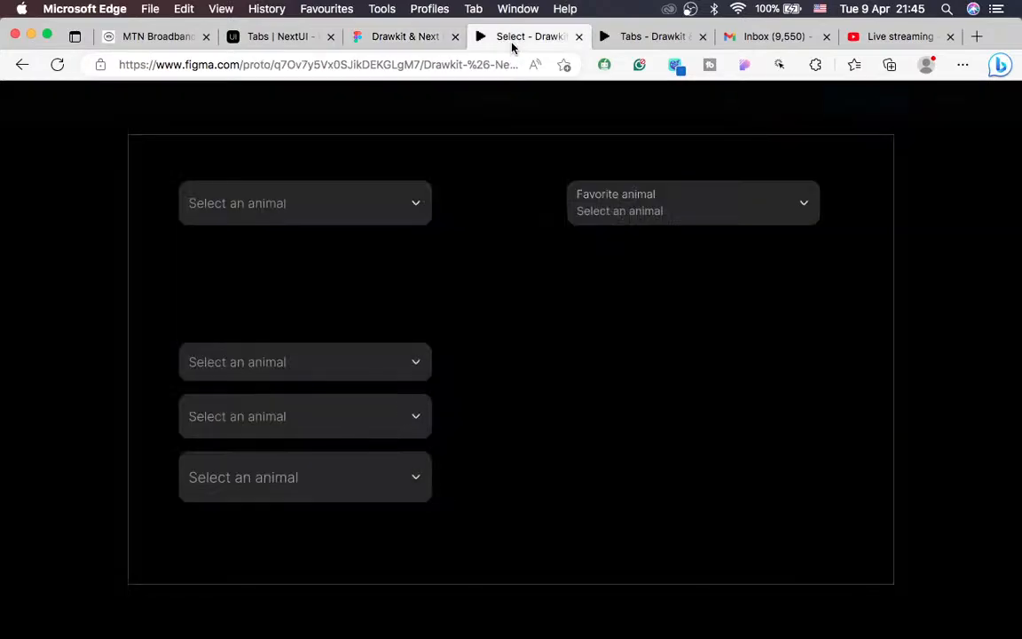
click(411, 312)
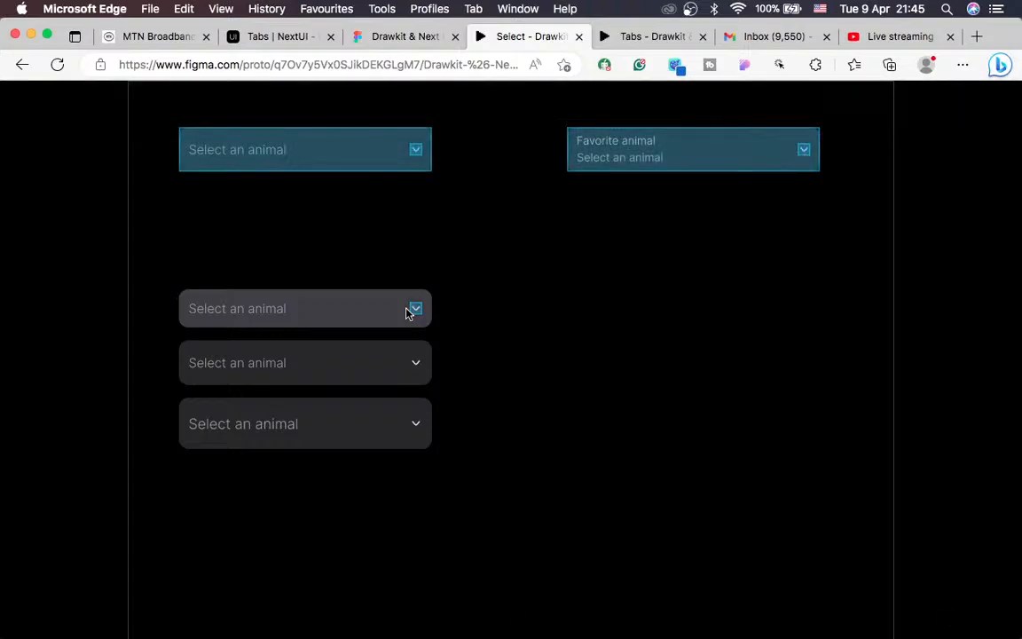
click(417, 314)
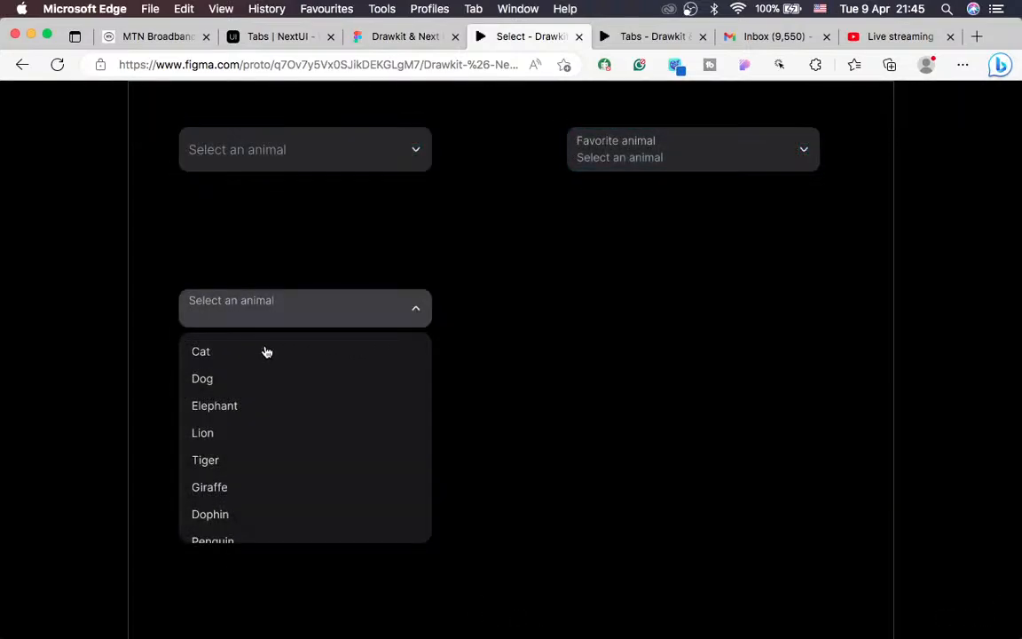
click(214, 354)
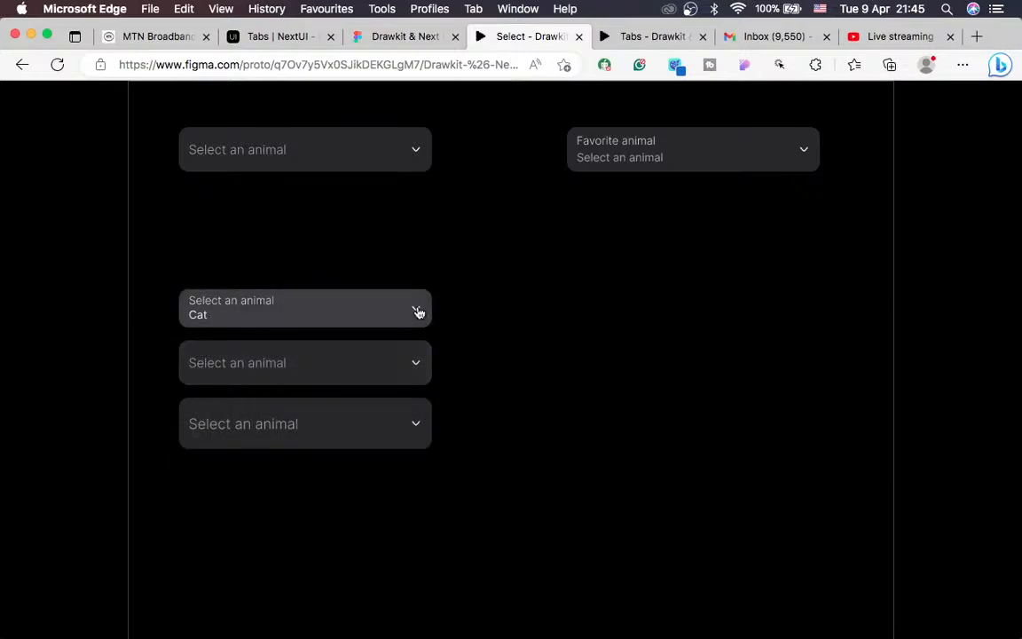
click(368, 312)
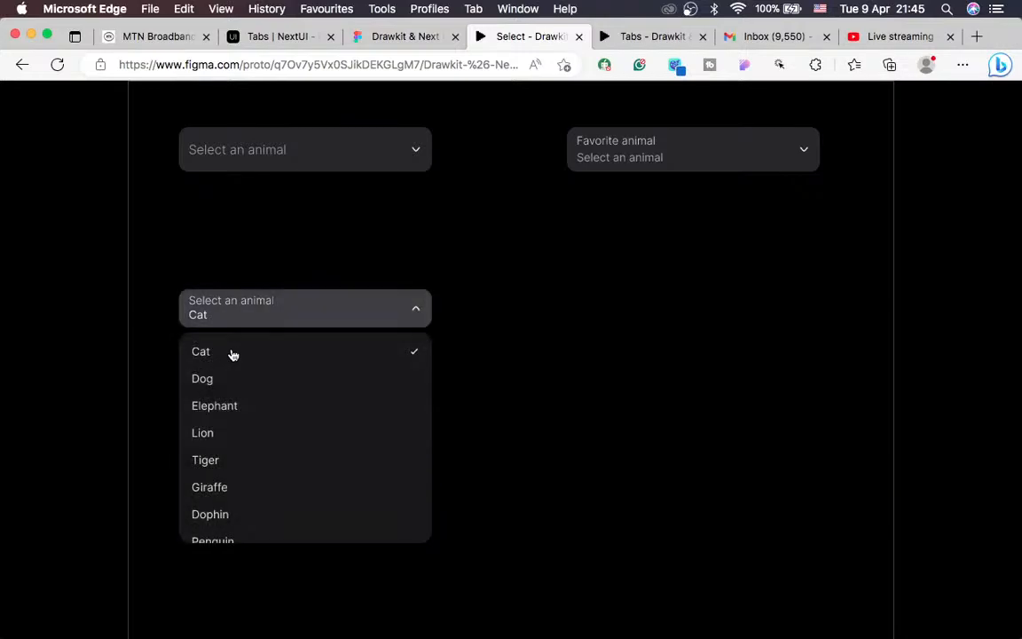
click(232, 354)
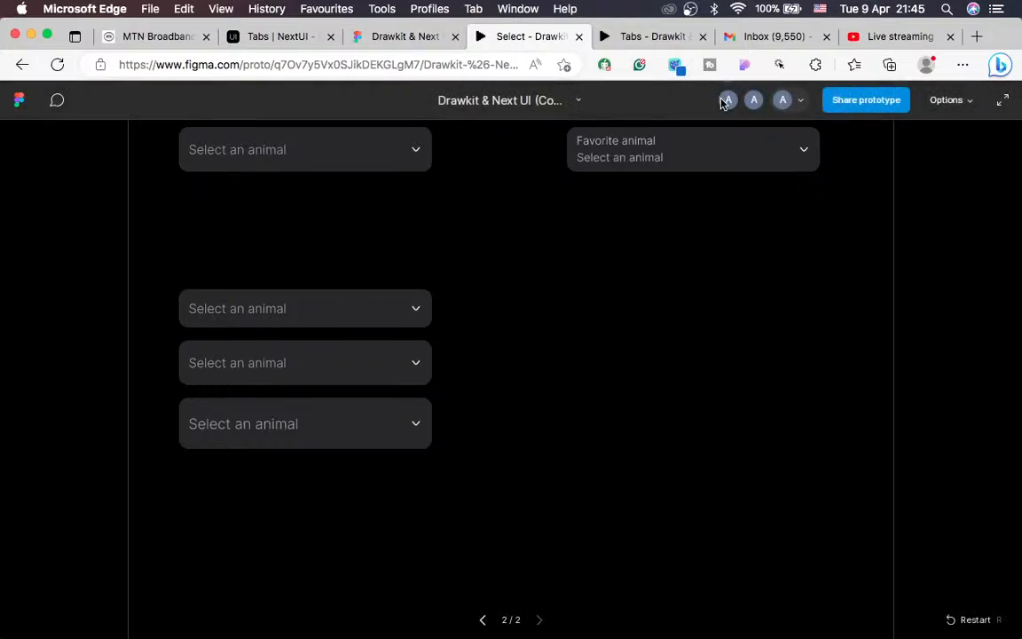
key(ctrl+Left)
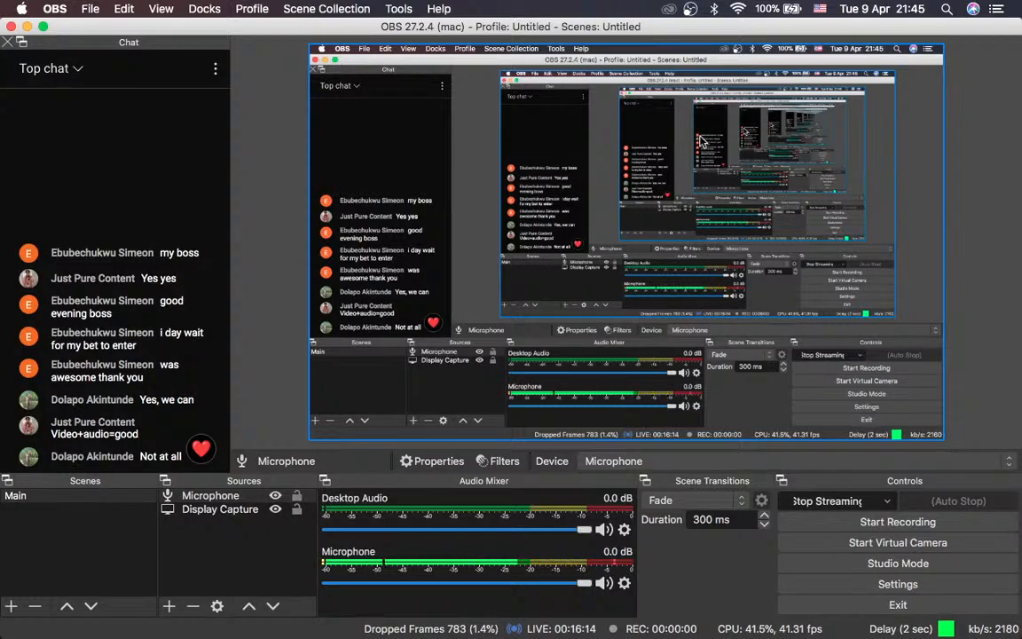
key(ctrl+Right)
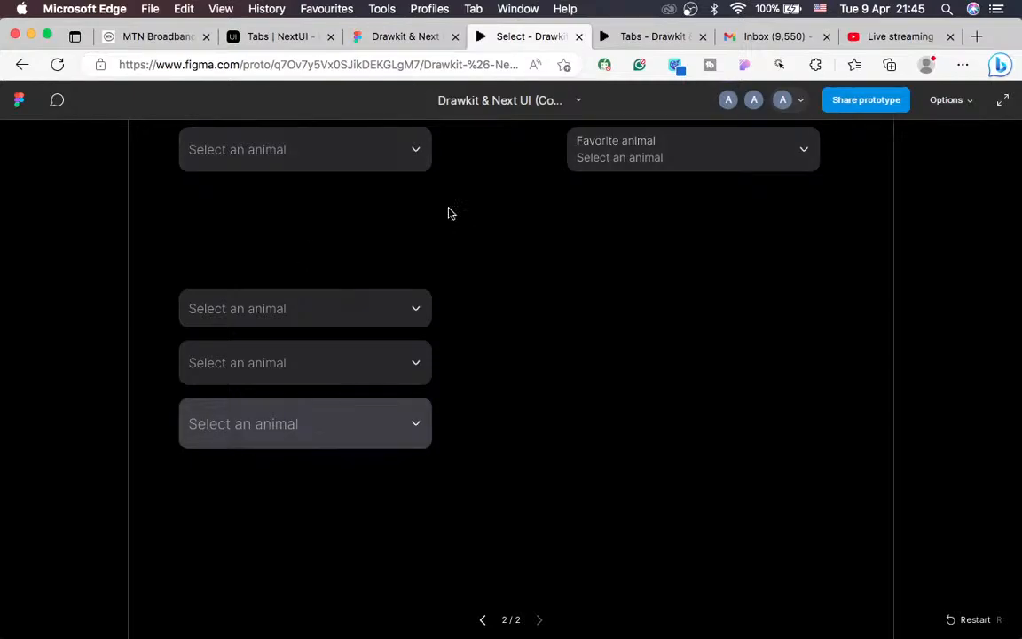
Step: Show the Select Interaction components with the Layers list, then switch to OBS and back
click(376, 40)
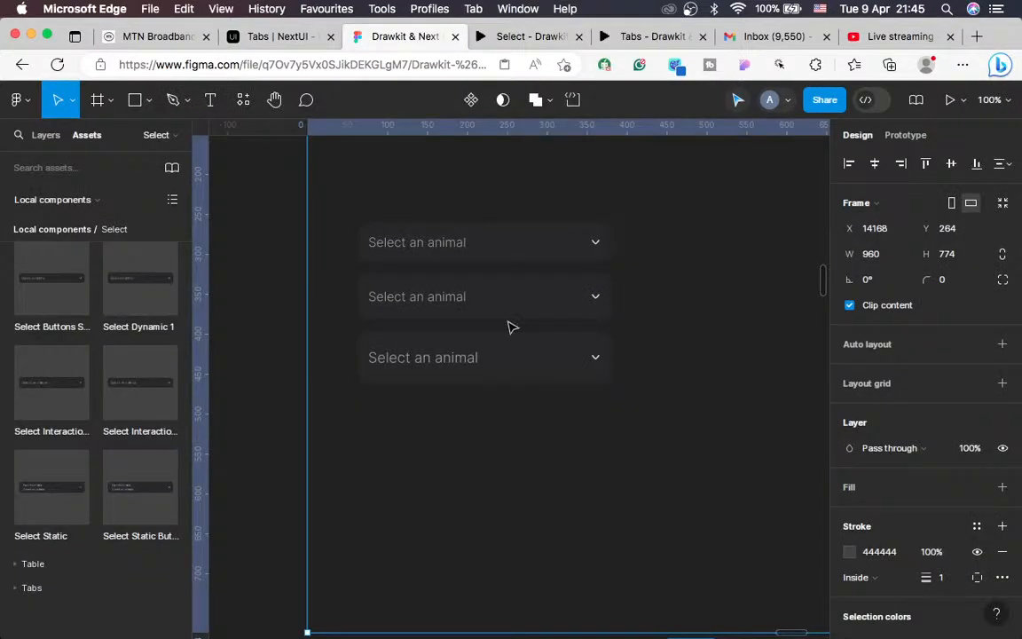
scroll(510, 326, down, 5)
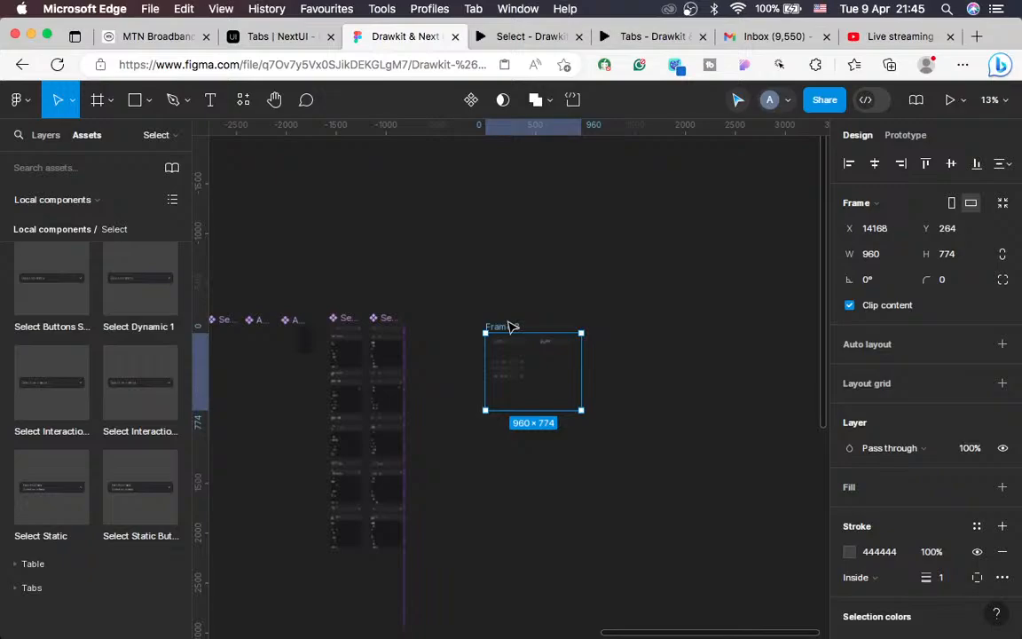
scroll(511, 326, left, 3)
scroll(510, 327, up, 5)
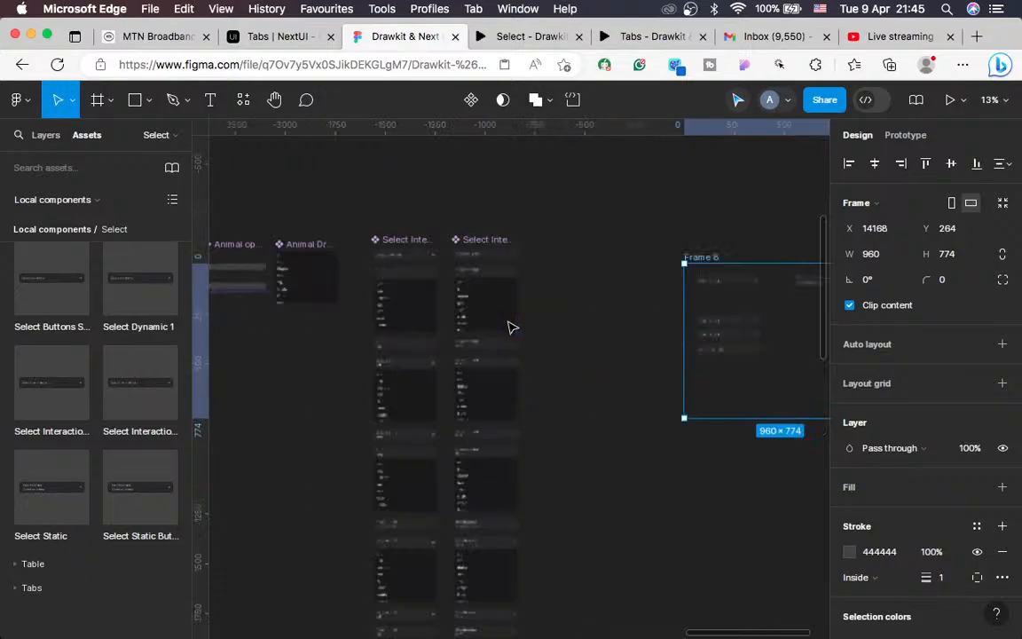
scroll(511, 327, up, 5)
scroll(511, 327, up, 3)
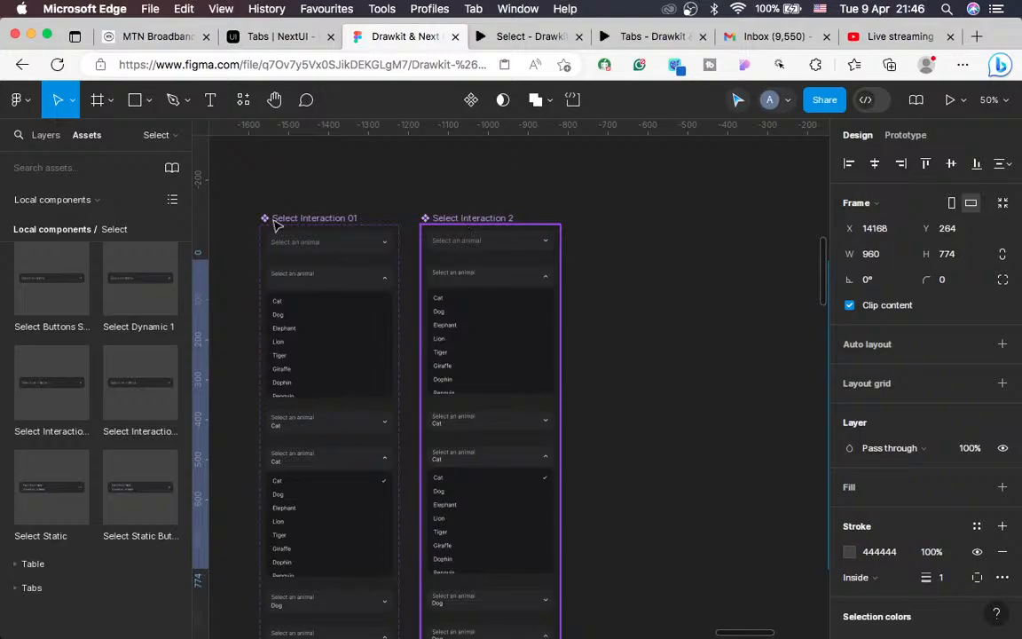
click(44, 138)
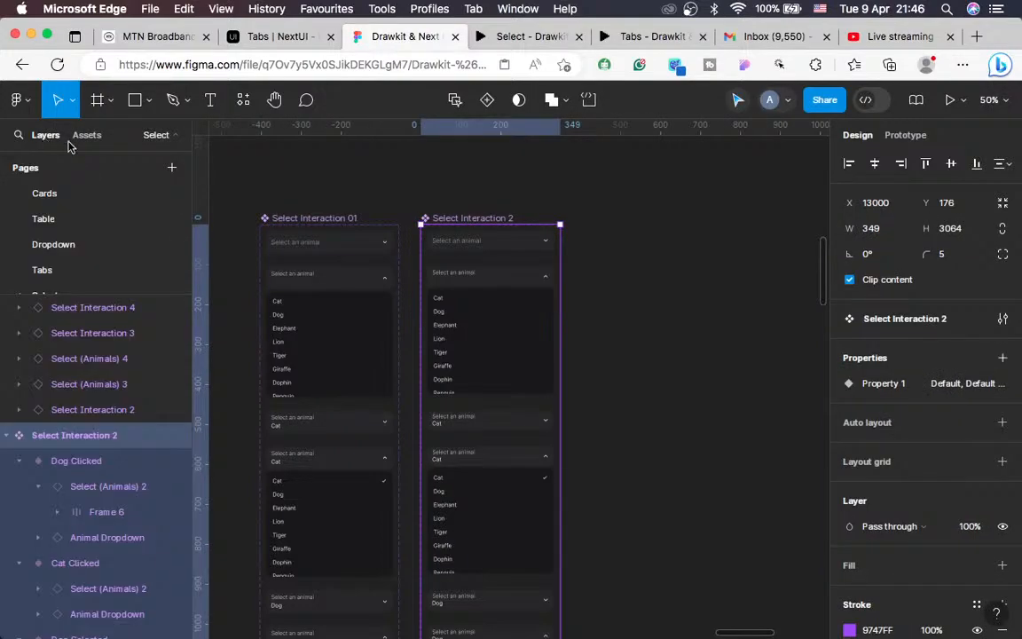
key(ctrl+Left)
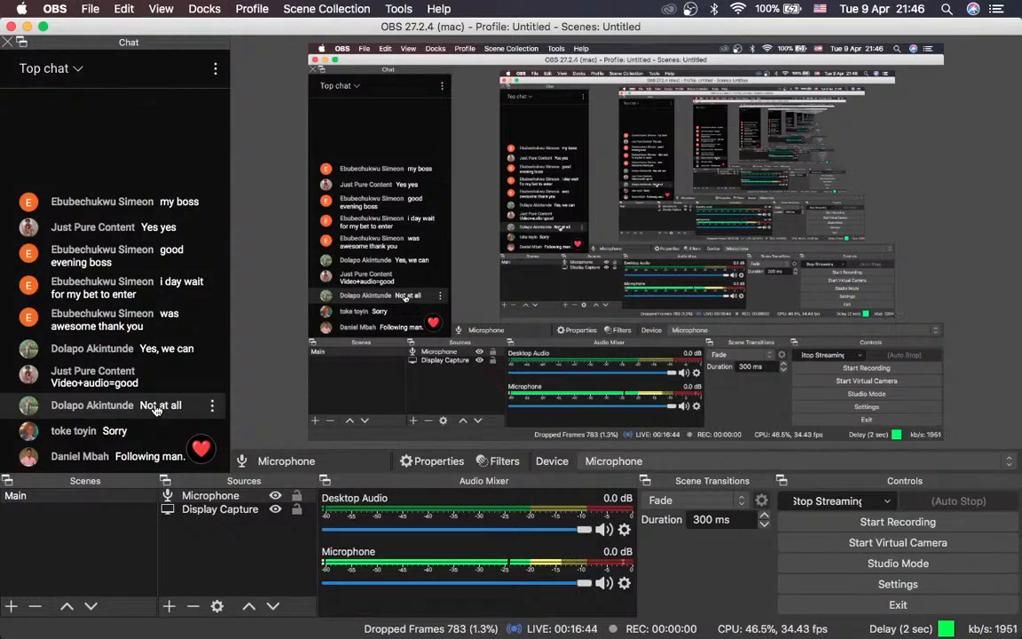
key(ctrl+Right)
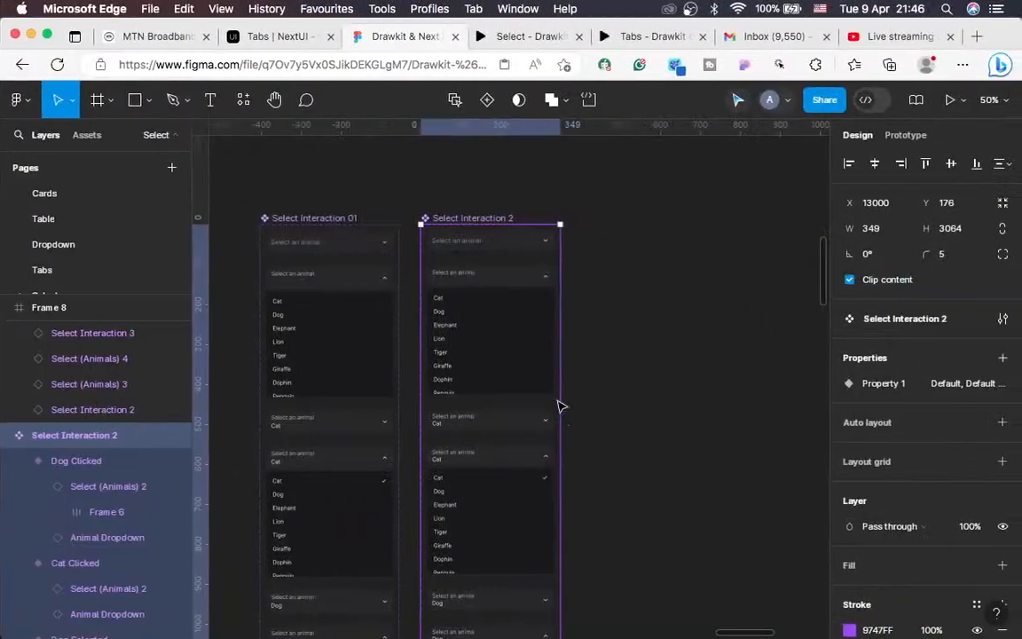
Step: At 100% zoom, duplicate Select Interaction 2 just to its right as Select Interaction 3
key(shift+0)
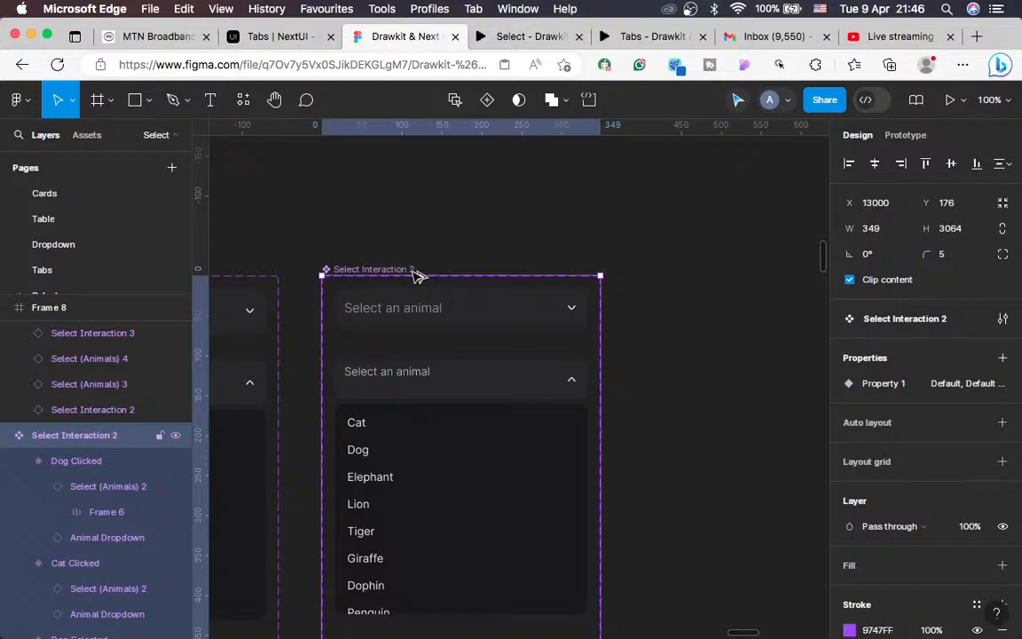
mouse_move(730, 274)
mouse_down()
mouse_move(752, 274)
mouse_move(725, 274)
mouse_up()
key(Left)
key(Left)
key(Left)
key(Left)
key(Left)
key(Left)
key(Left)
key(Left)
key(Left)
key(Left)
key(Left)
key(Left)
key(Left)
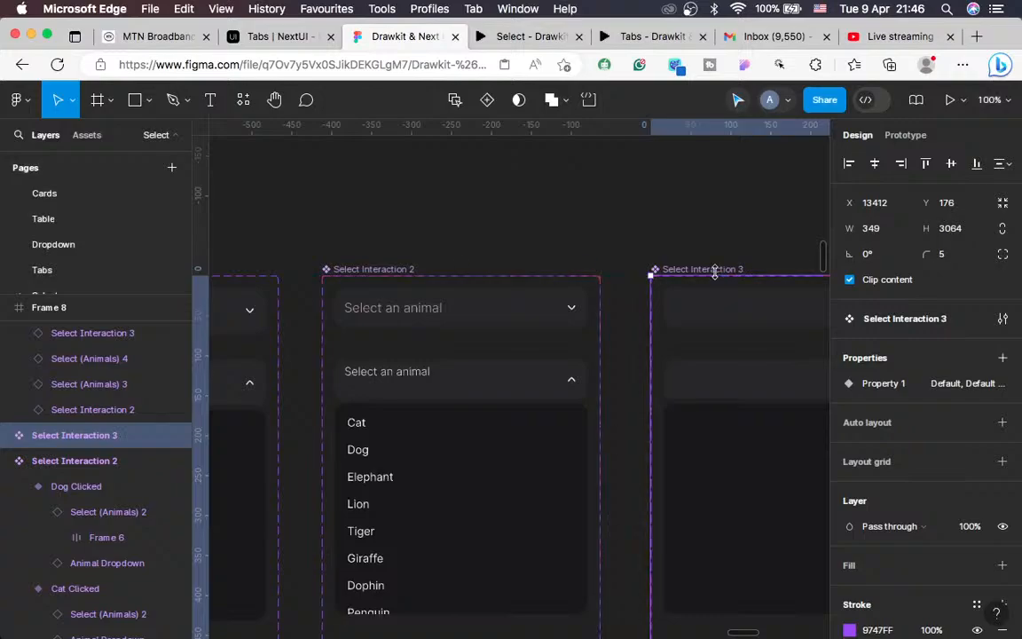
scroll(634, 269, left, 3)
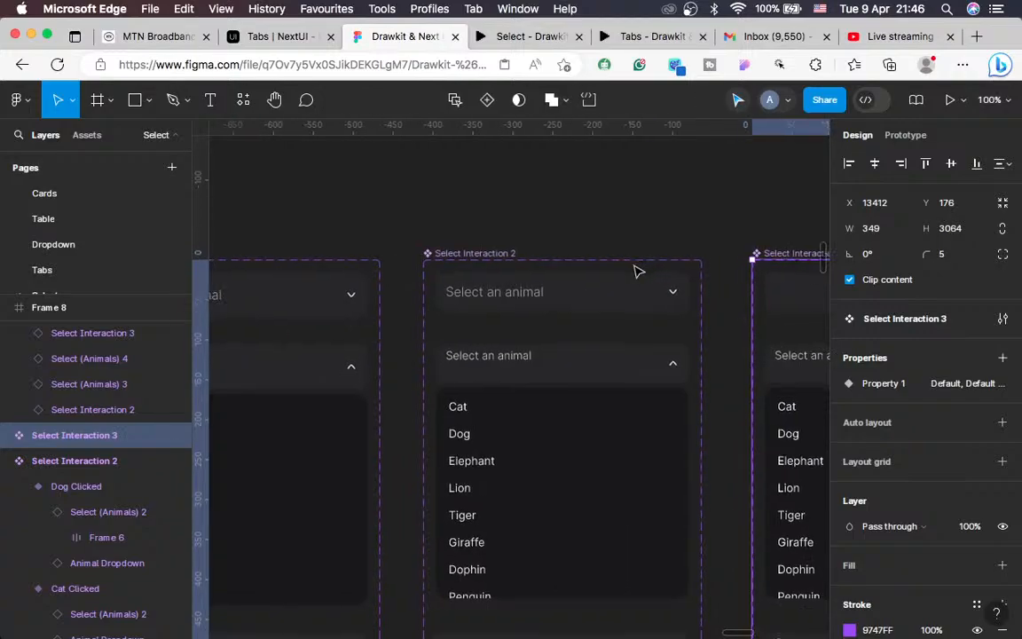
scroll(347, 305, left, 3)
scroll(345, 311, down, 1)
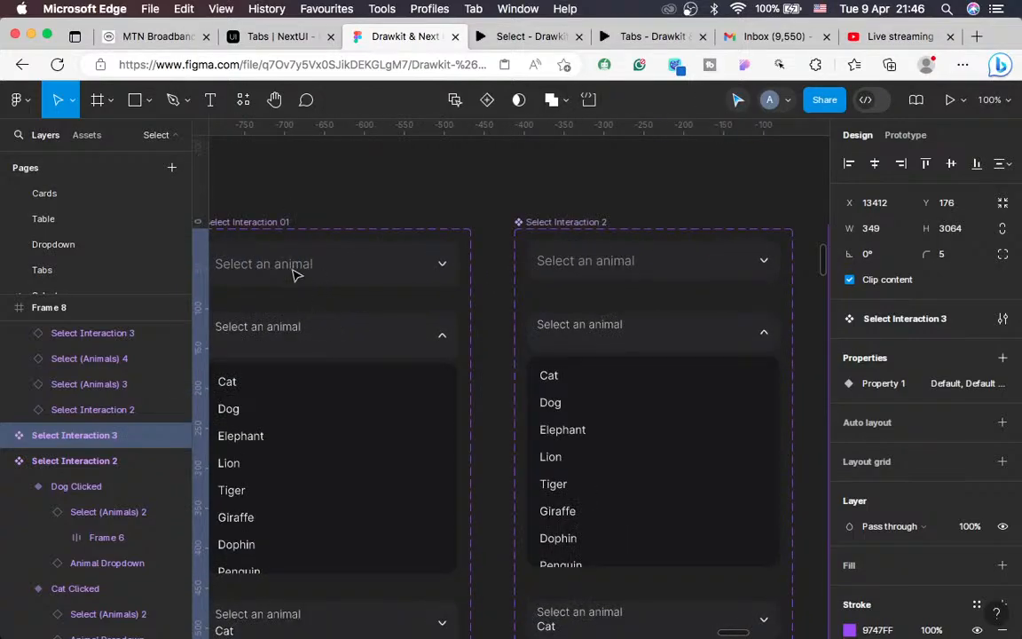
scroll(527, 417, right, 3)
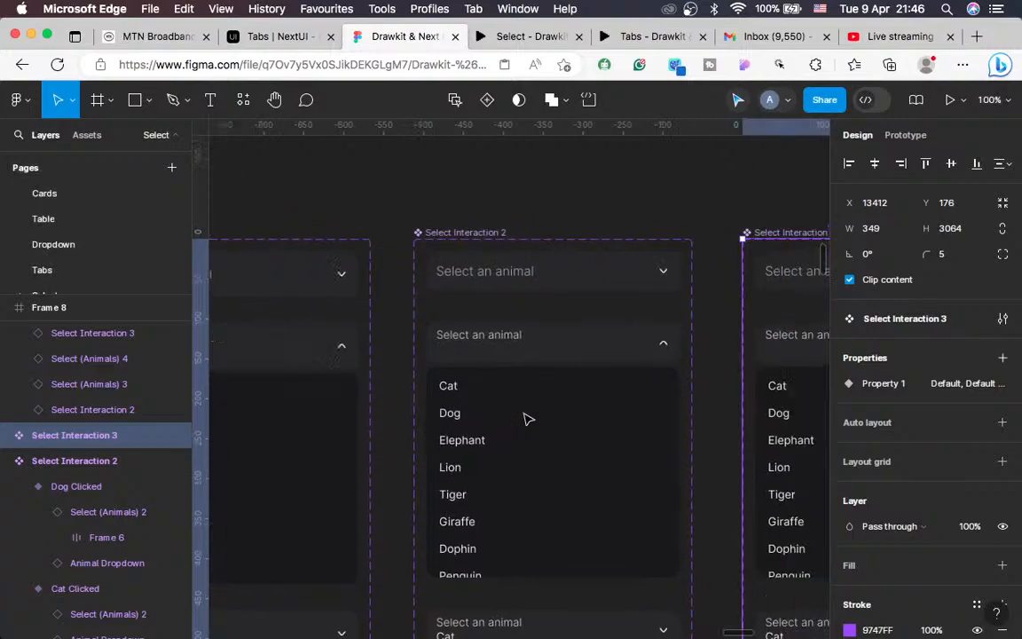
scroll(527, 417, right, 8)
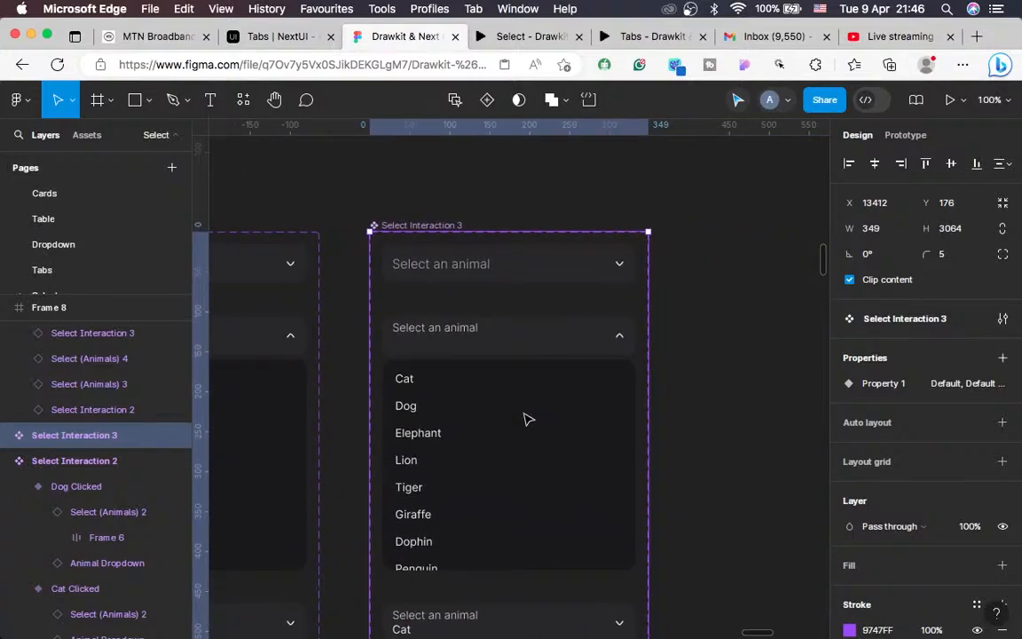
Step: Switch the select instance in the Default variant to Inactive Large
click(507, 276)
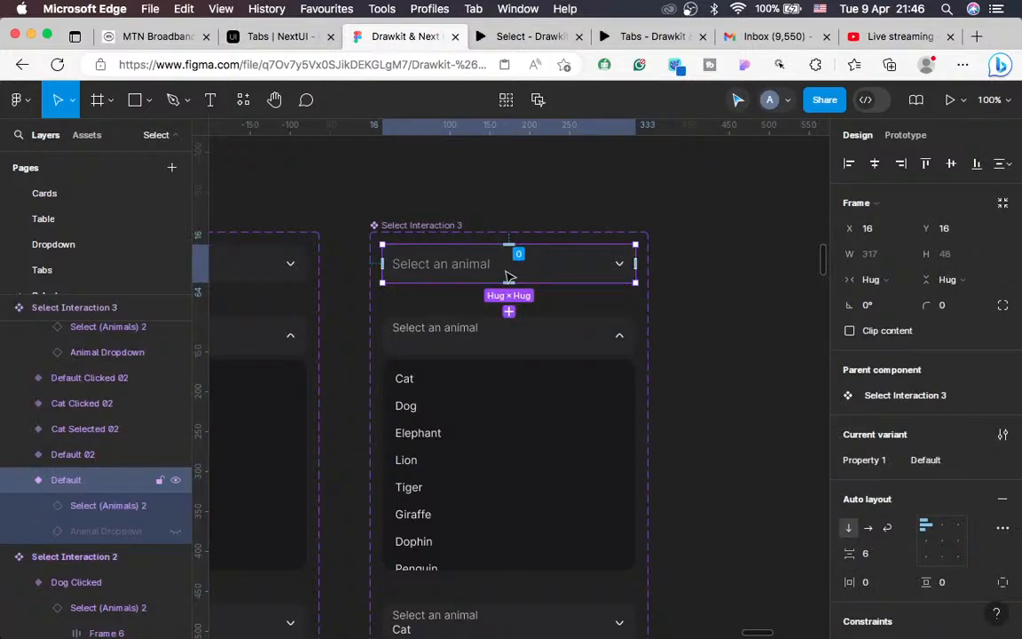
click(98, 508)
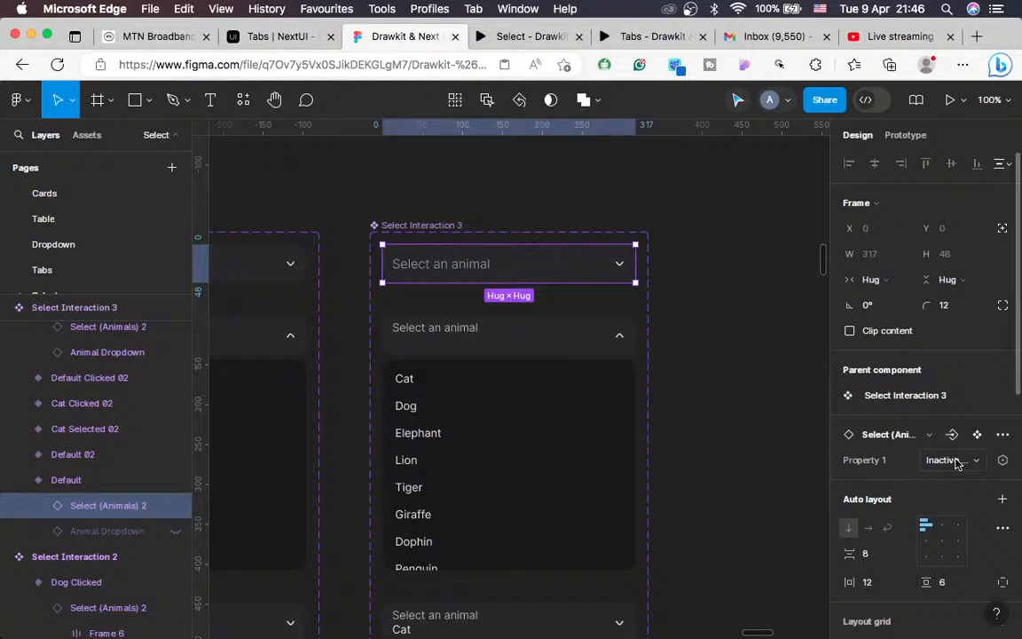
click(957, 463)
scroll(887, 417, down, 5)
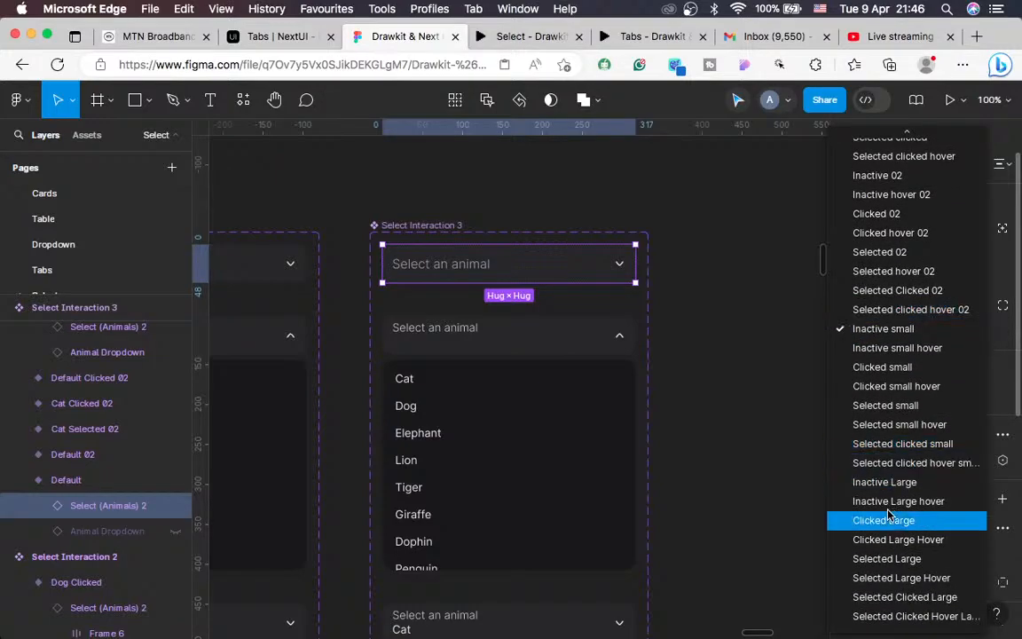
click(875, 483)
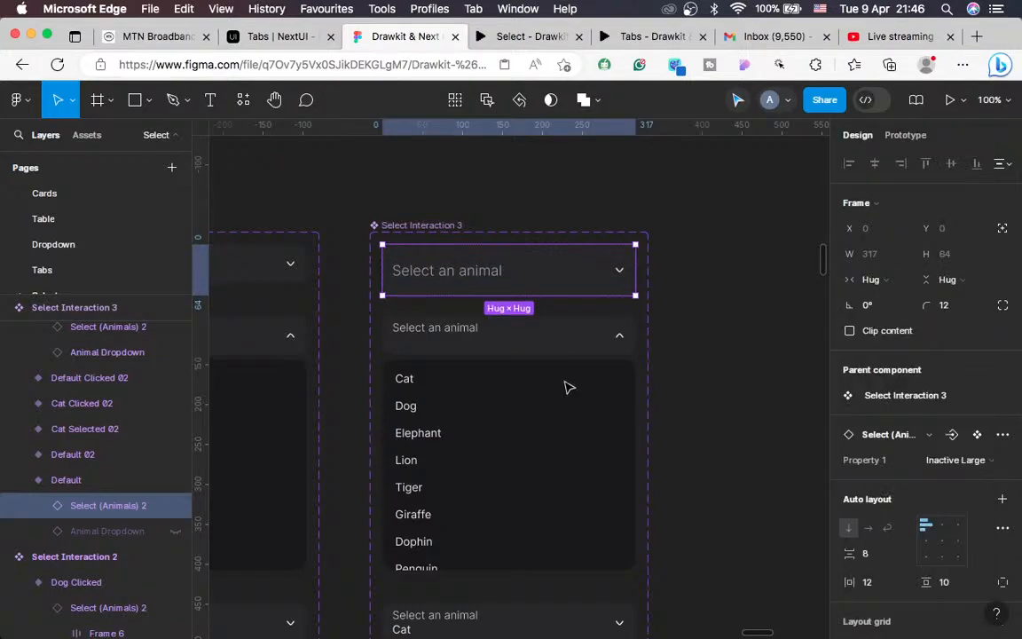
Step: Switch the header select in the Default Clicked variant to Clicked Large
click(473, 338)
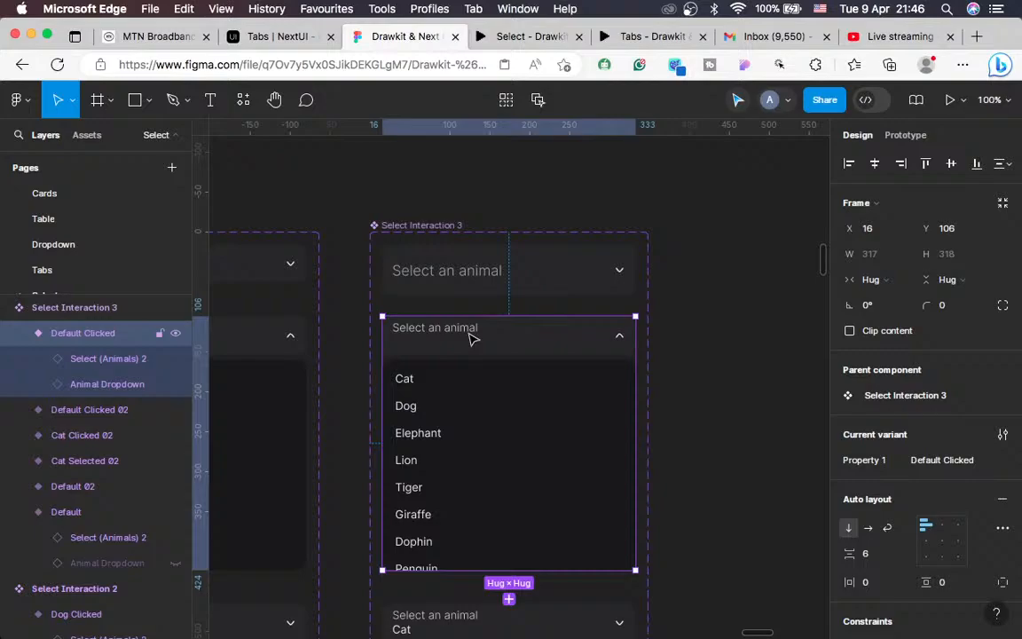
click(473, 338)
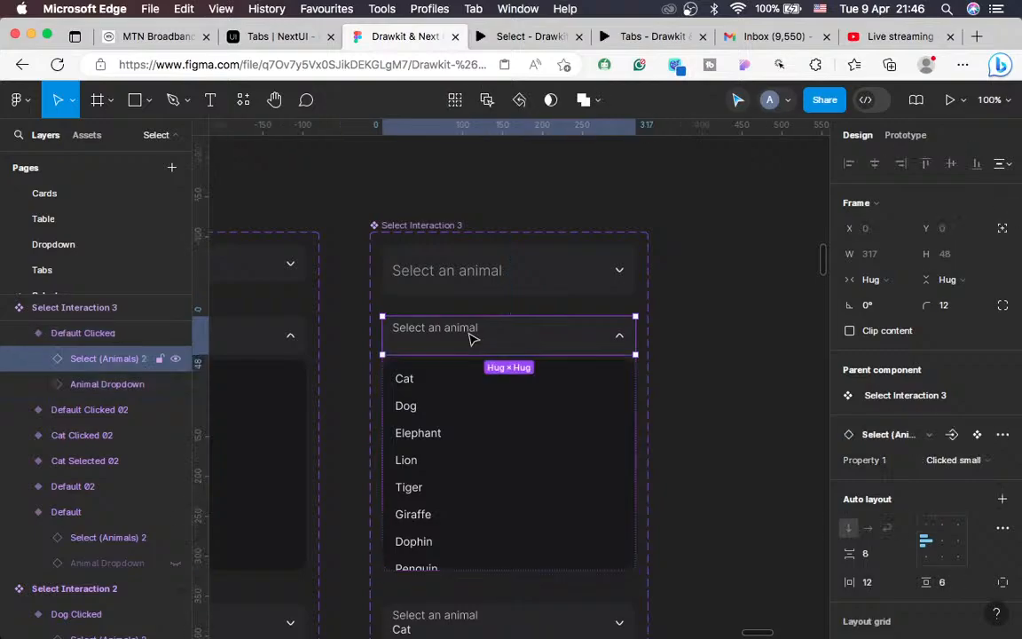
click(963, 462)
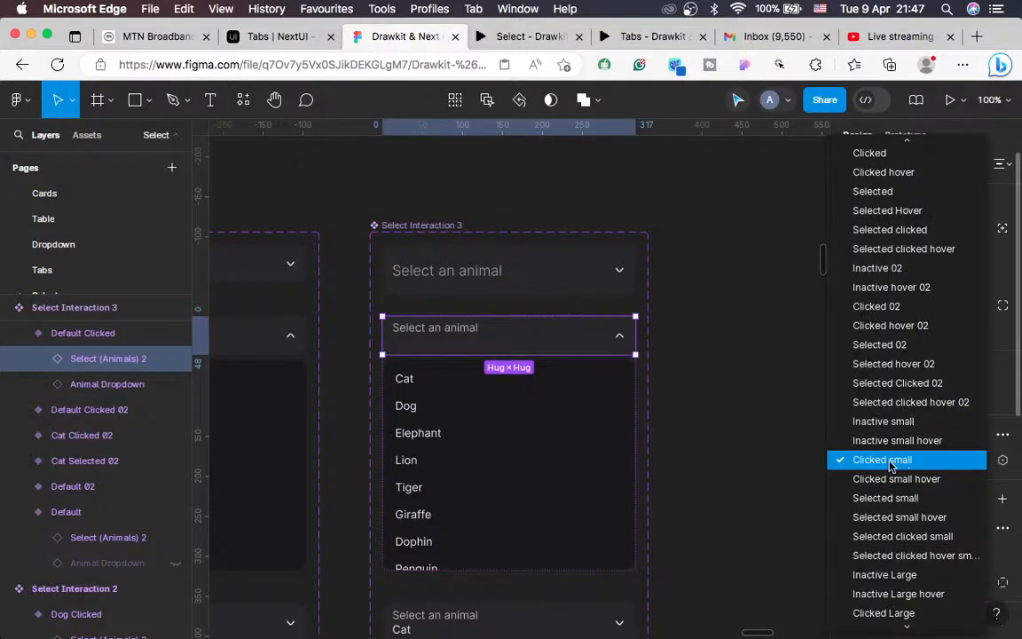
scroll(893, 464, down, 3)
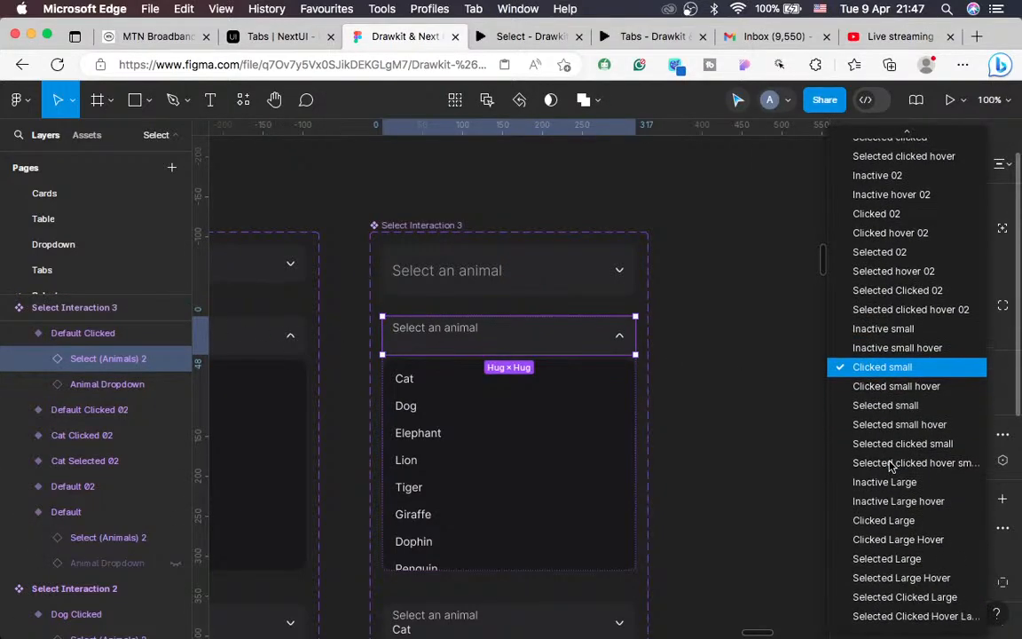
click(887, 520)
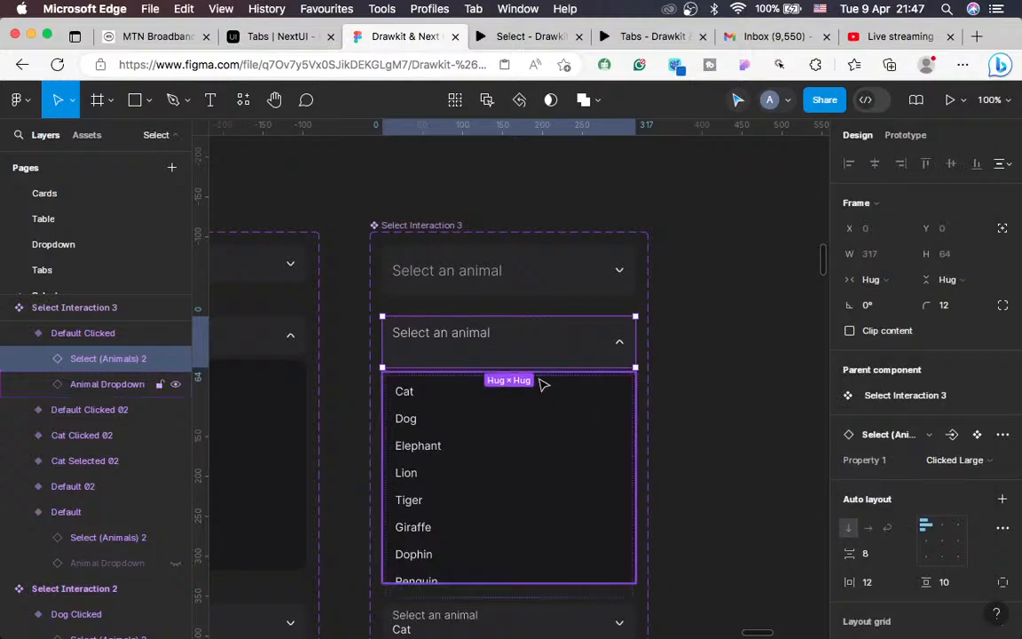
scroll(543, 384, down, 5)
scroll(543, 383, down, 1)
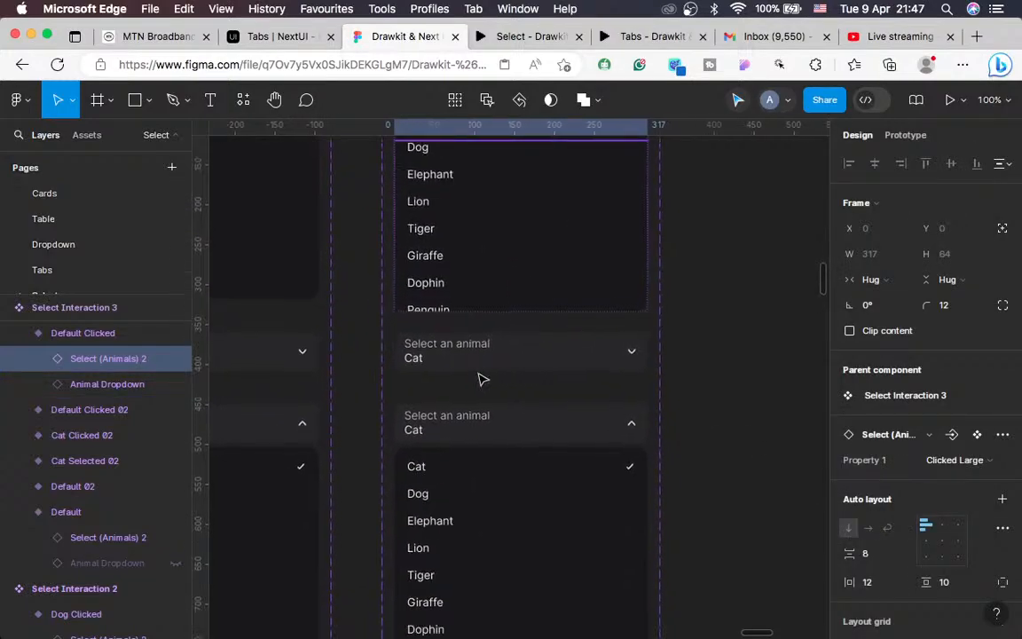
Step: Set the Cat Selected header to Selected Large and Cat Clicked header to Selected Clicked Large
click(459, 354)
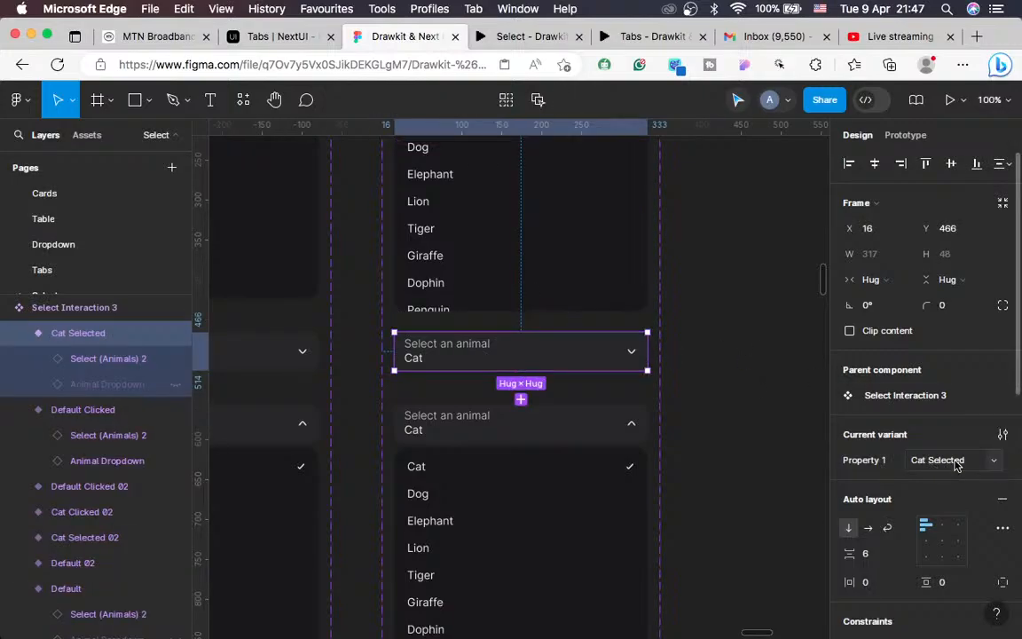
click(76, 362)
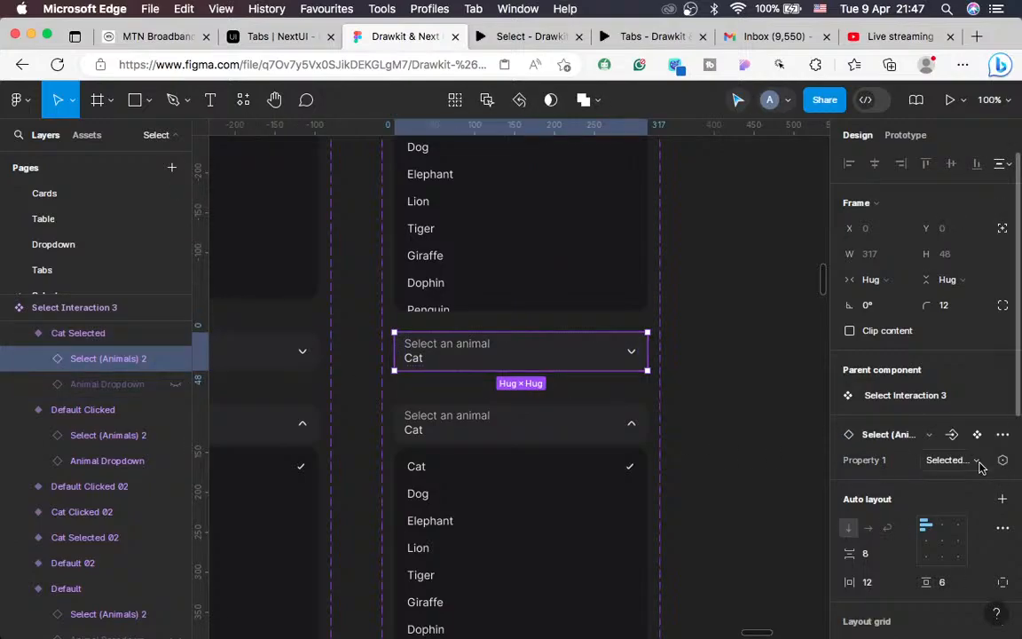
click(980, 463)
scroll(901, 479, down, 2)
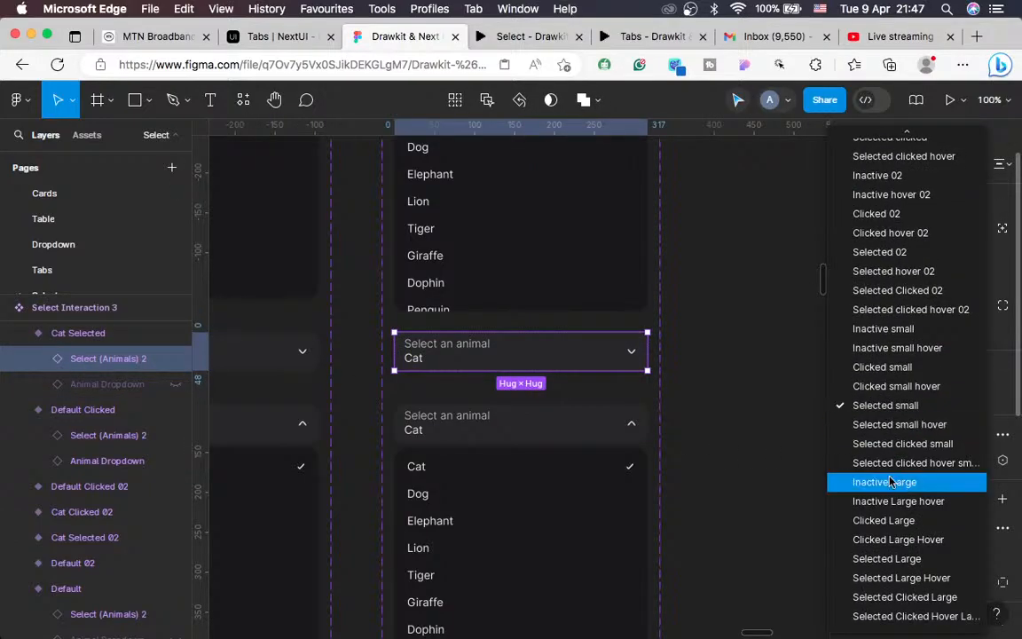
click(878, 557)
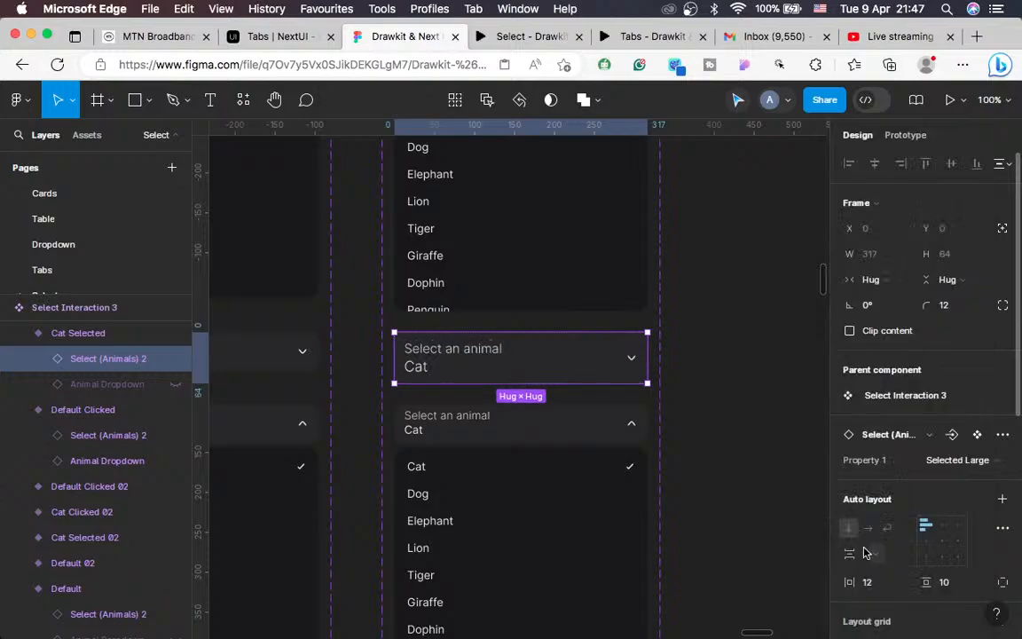
click(532, 431)
click(532, 430)
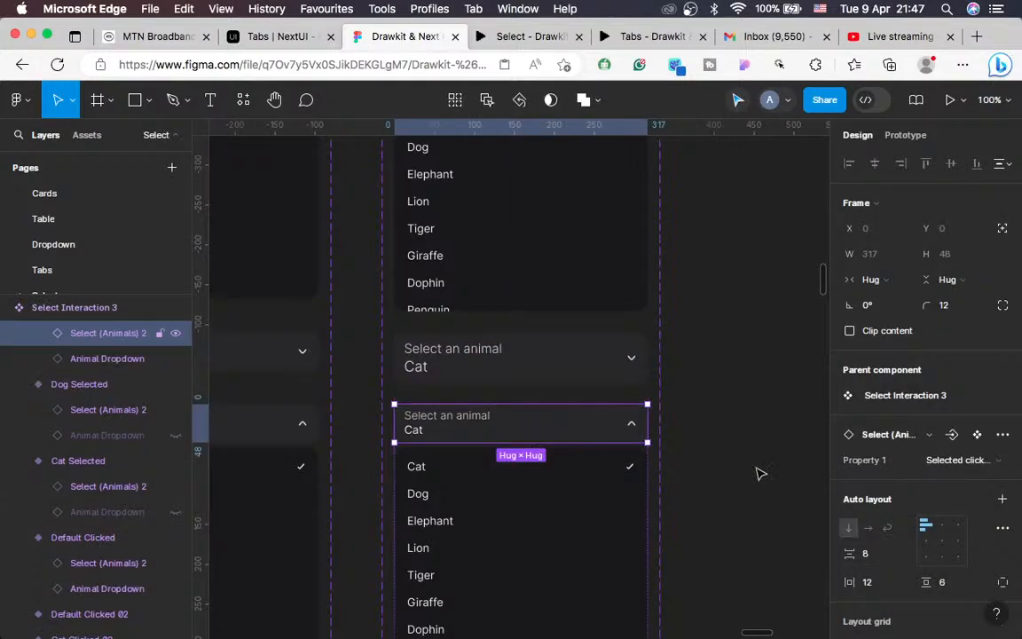
click(967, 463)
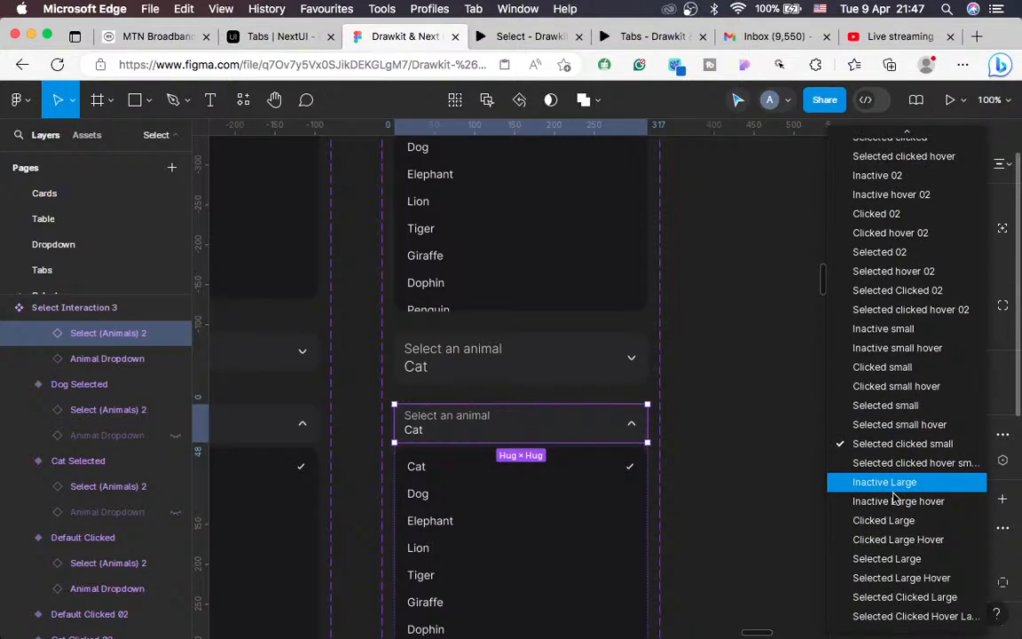
click(905, 597)
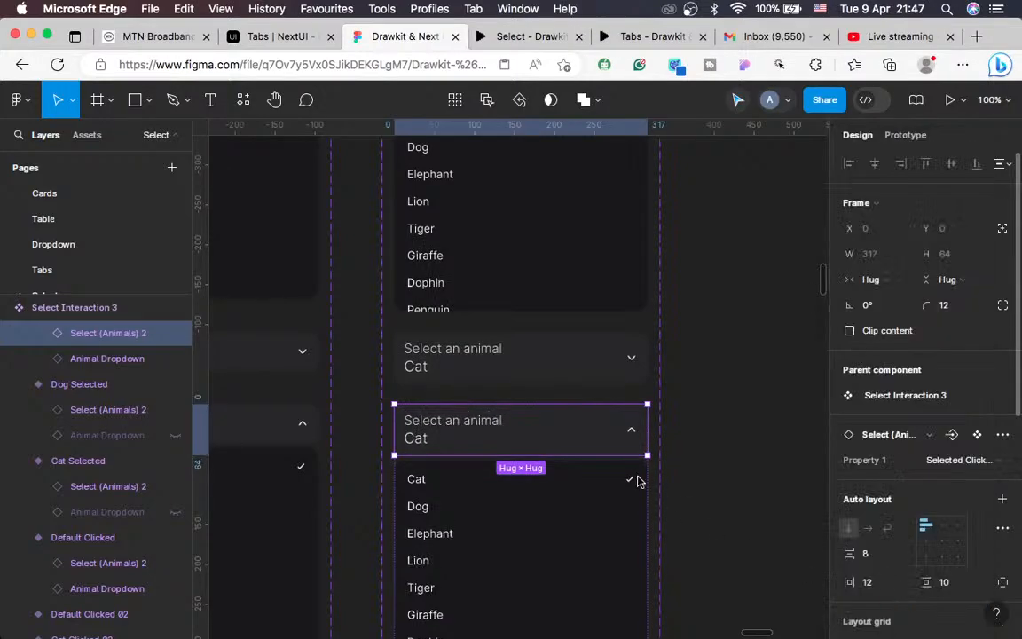
scroll(507, 479, down, 5)
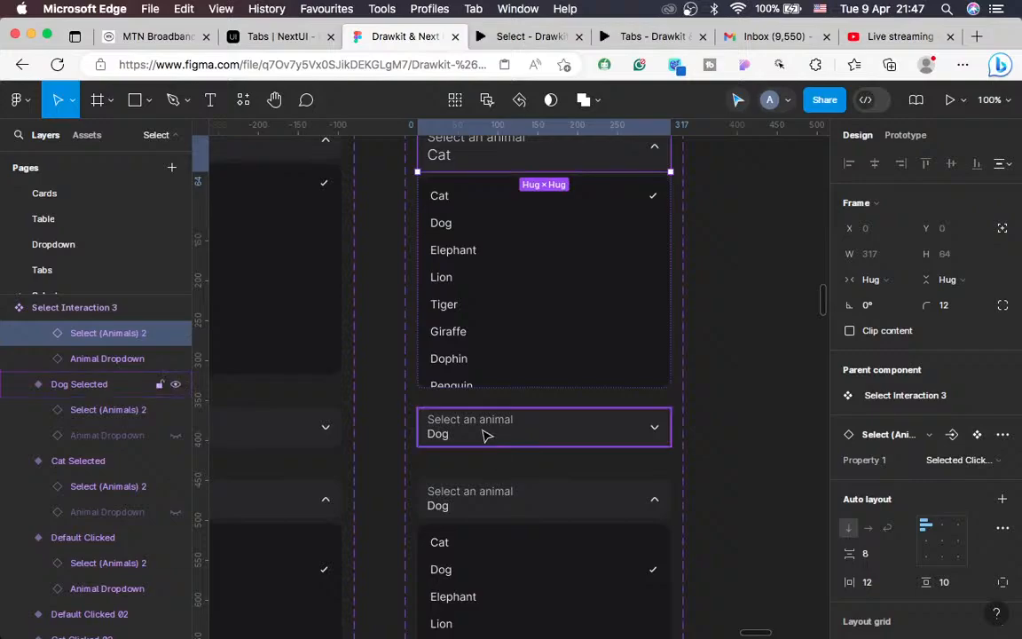
Step: Set the Dog Selected header to Selected Large and bring up the Dog Clicked header's variant list
click(487, 435)
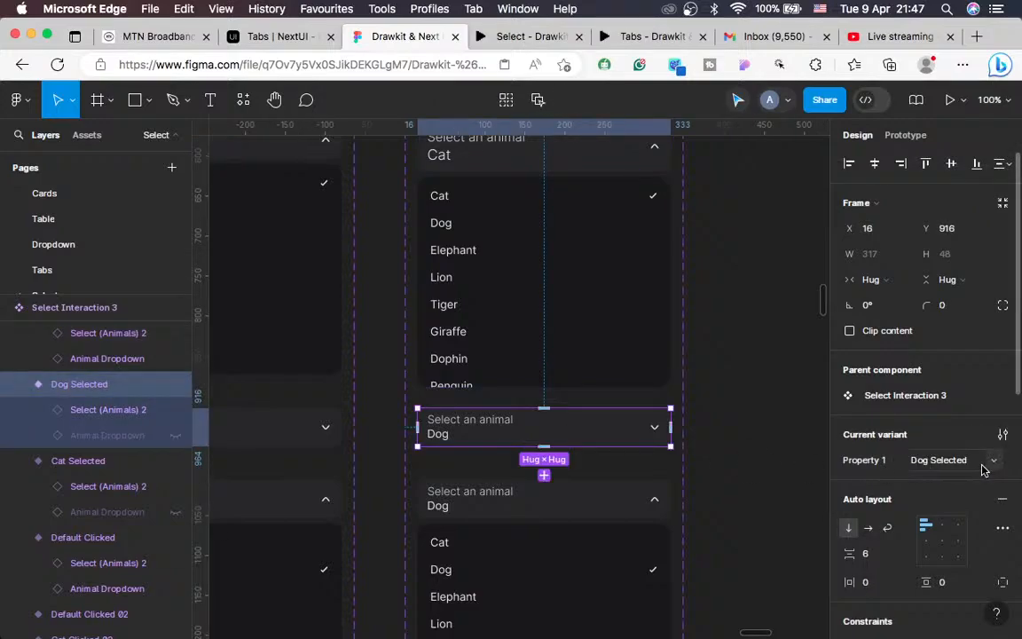
click(102, 412)
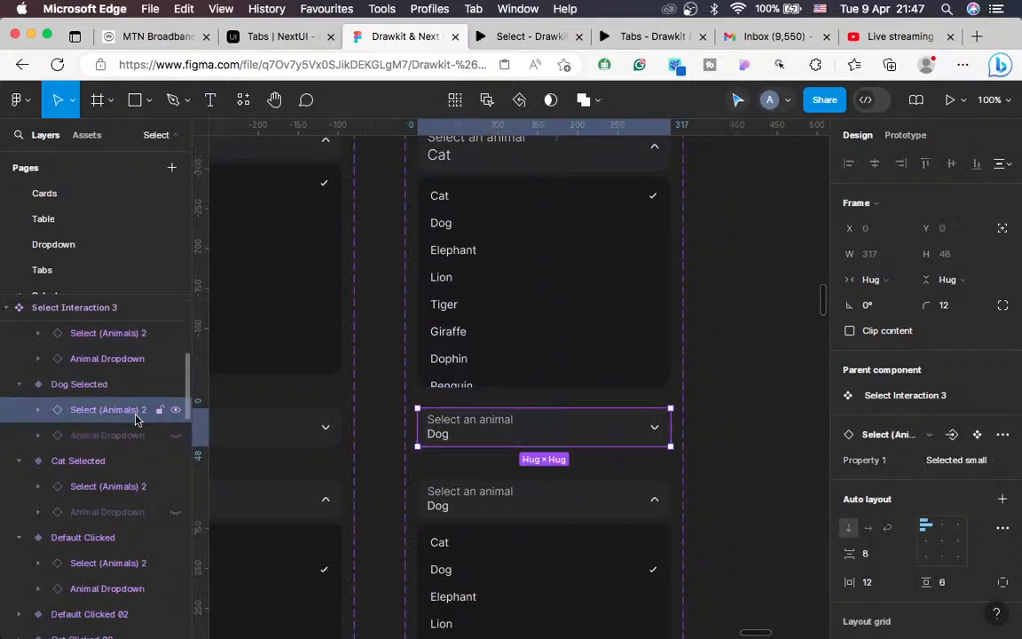
click(948, 460)
scroll(916, 474, down, 2)
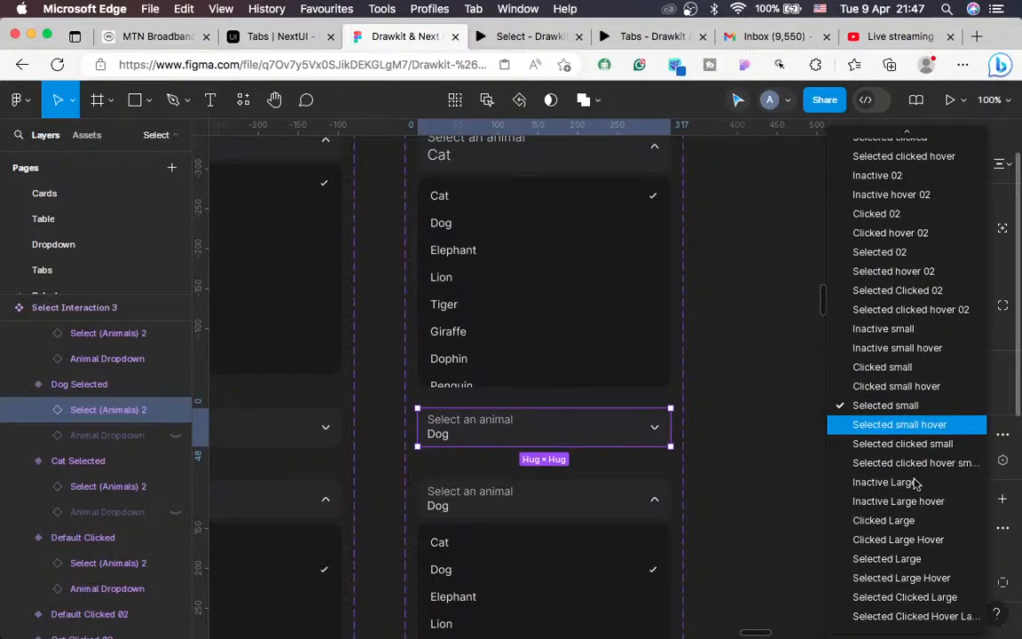
click(906, 561)
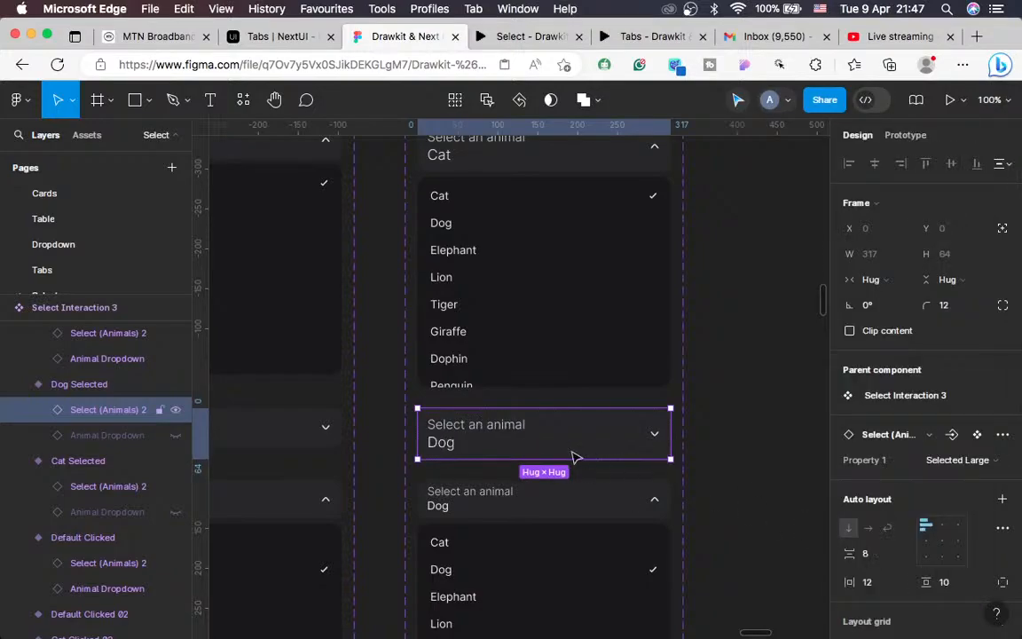
scroll(575, 456, down, 3)
click(641, 376)
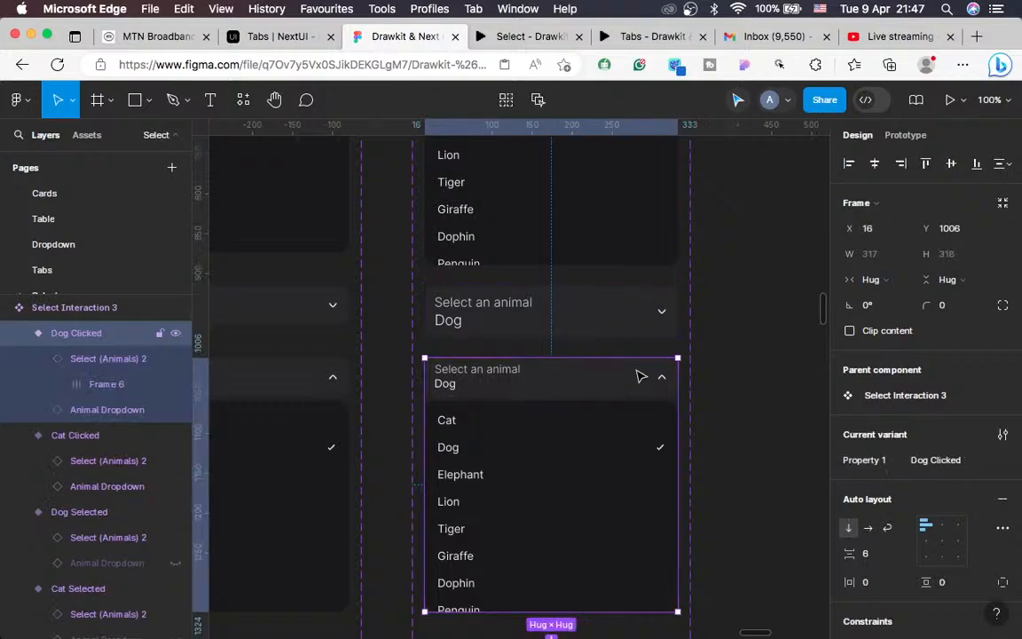
click(641, 376)
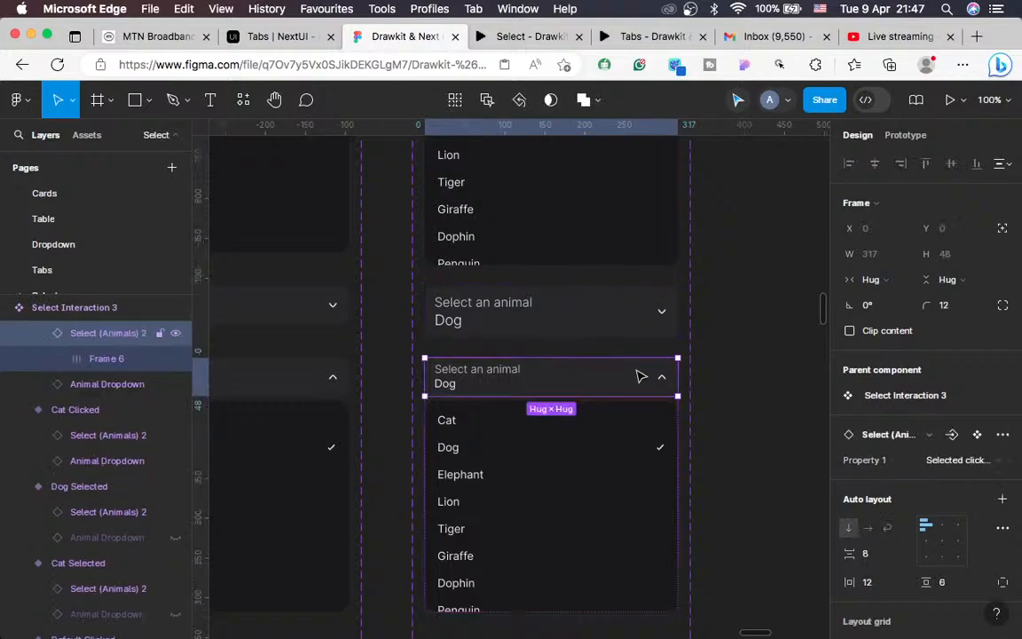
click(972, 463)
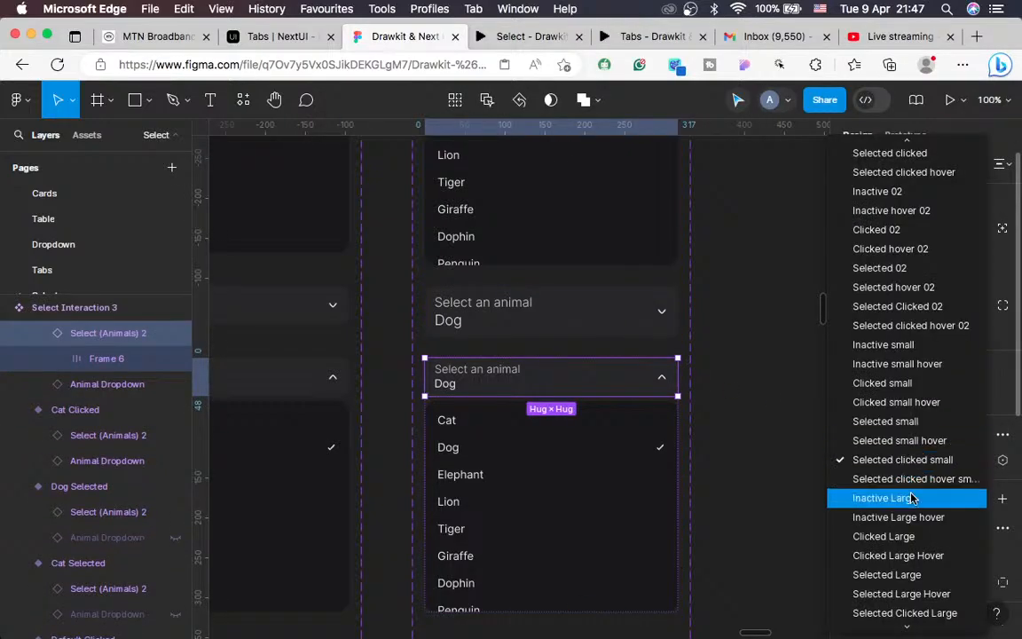
scroll(914, 499, down, 1)
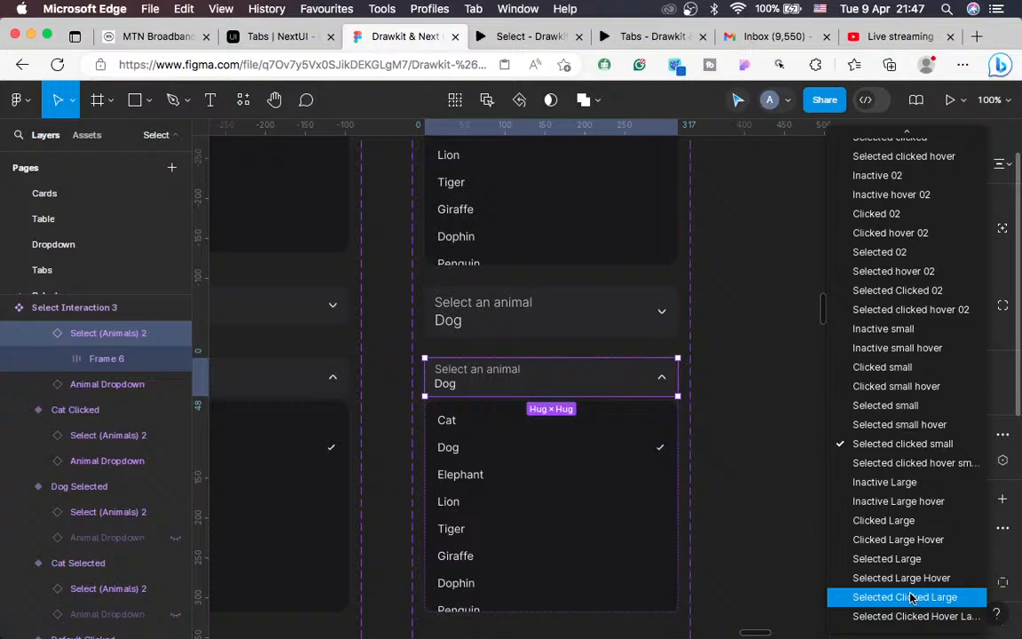
scroll(645, 494, down, 2)
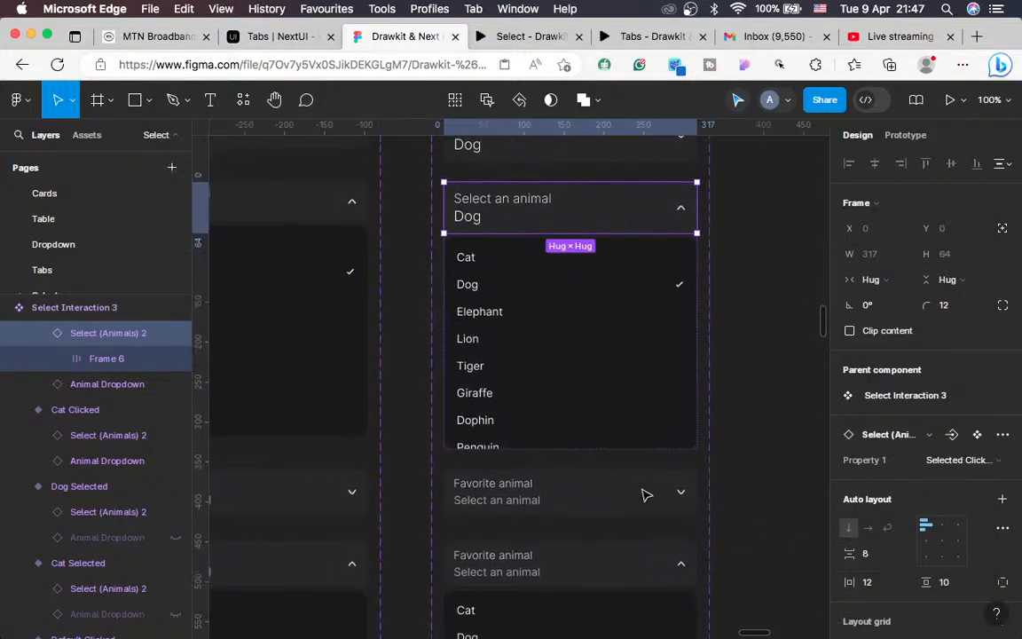
Step: Copy the Select Interaction 3 component from the file's local assets
scroll(646, 495, up, 2)
scroll(645, 494, up, 3)
key(minus)
key(minus)
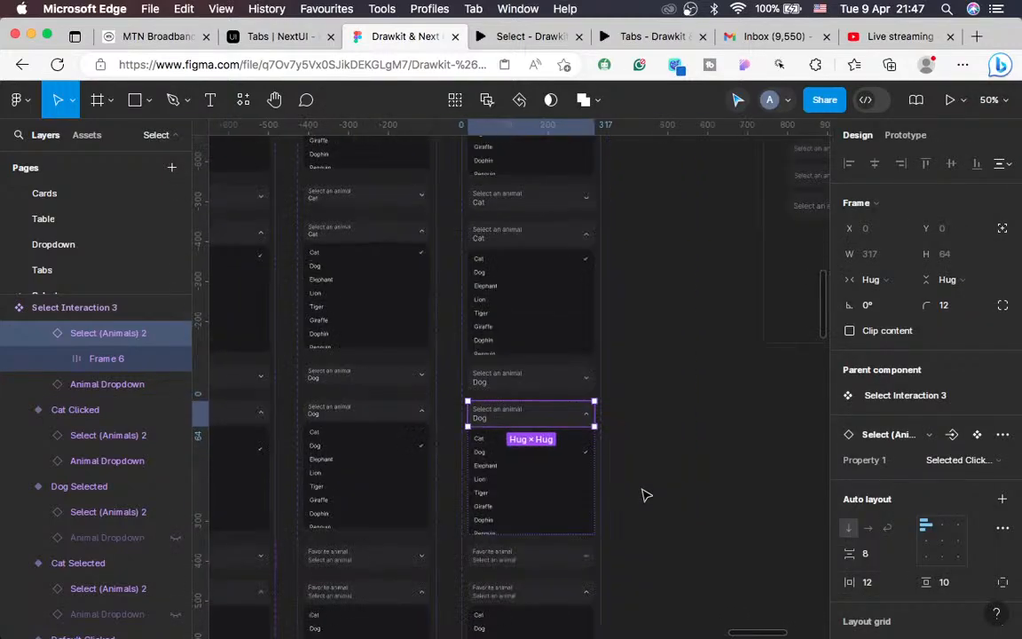
scroll(645, 494, up, 3)
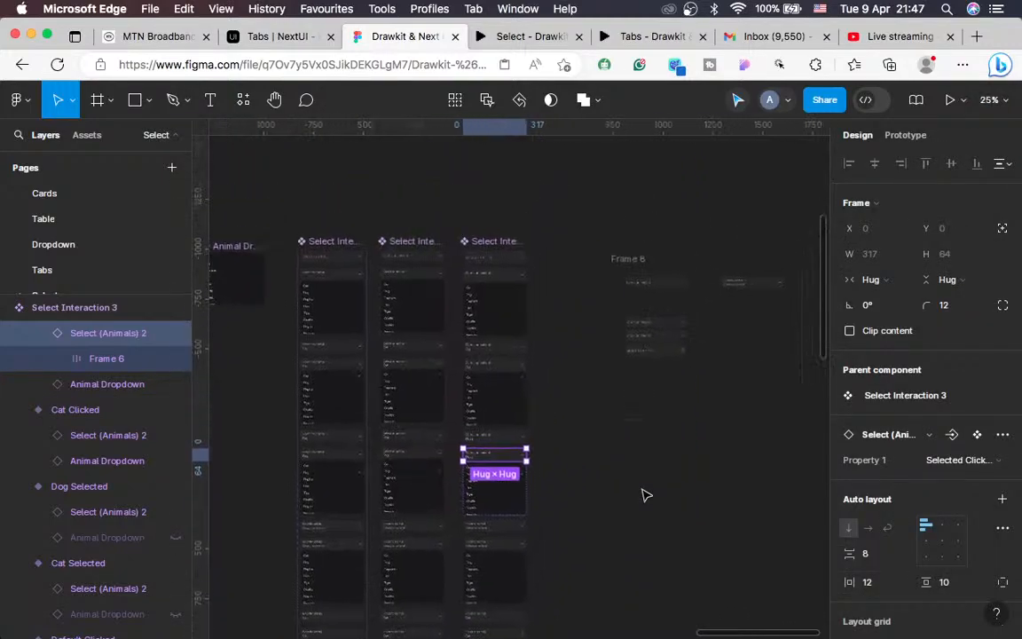
click(87, 138)
scroll(70, 309, down, 2)
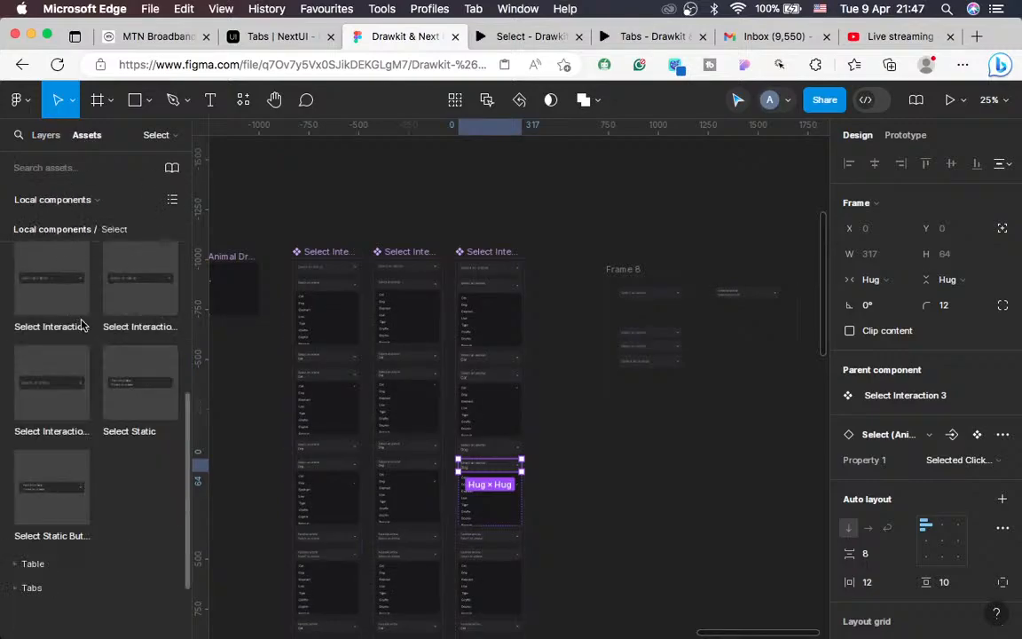
click(53, 393)
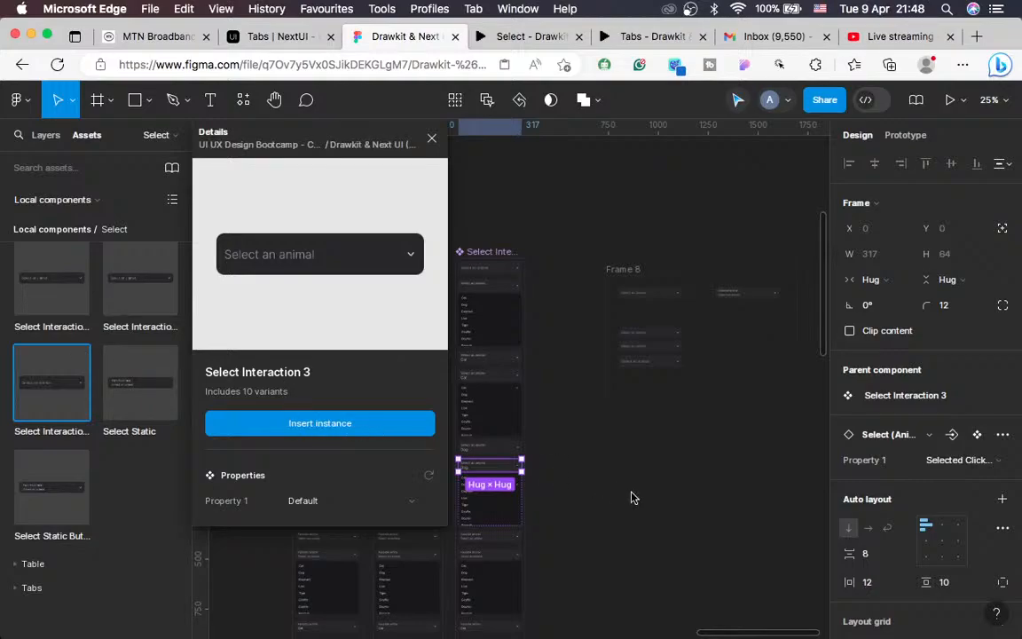
key(super+x)
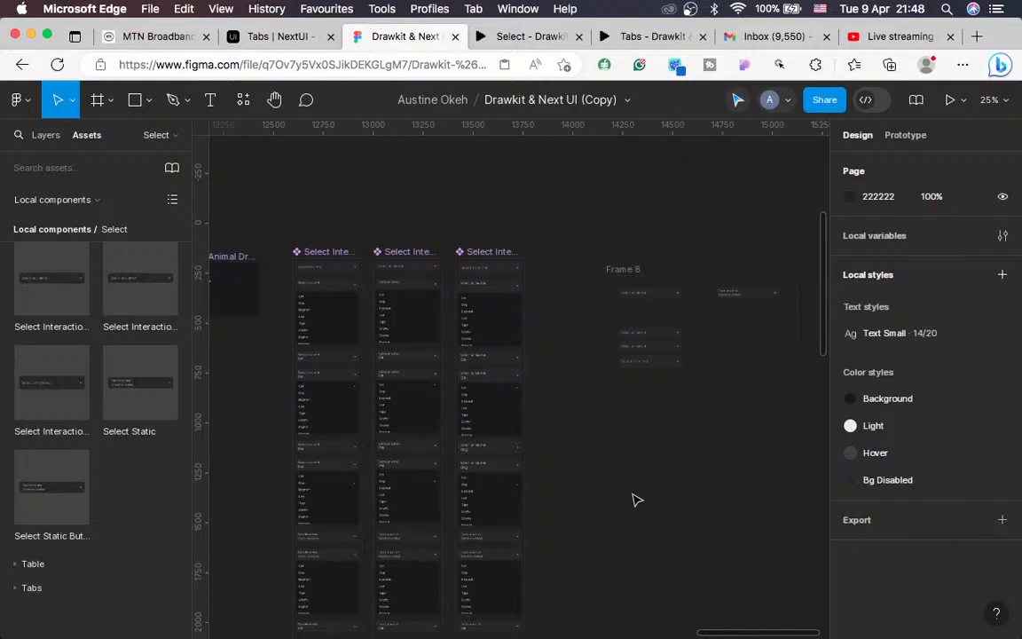
Step: Replace Frame 8's third Select an animal field with the copied Select Interaction 3
key(super+plus)
key(super+plus)
scroll(637, 501, right, 5)
scroll(638, 500, up, 1)
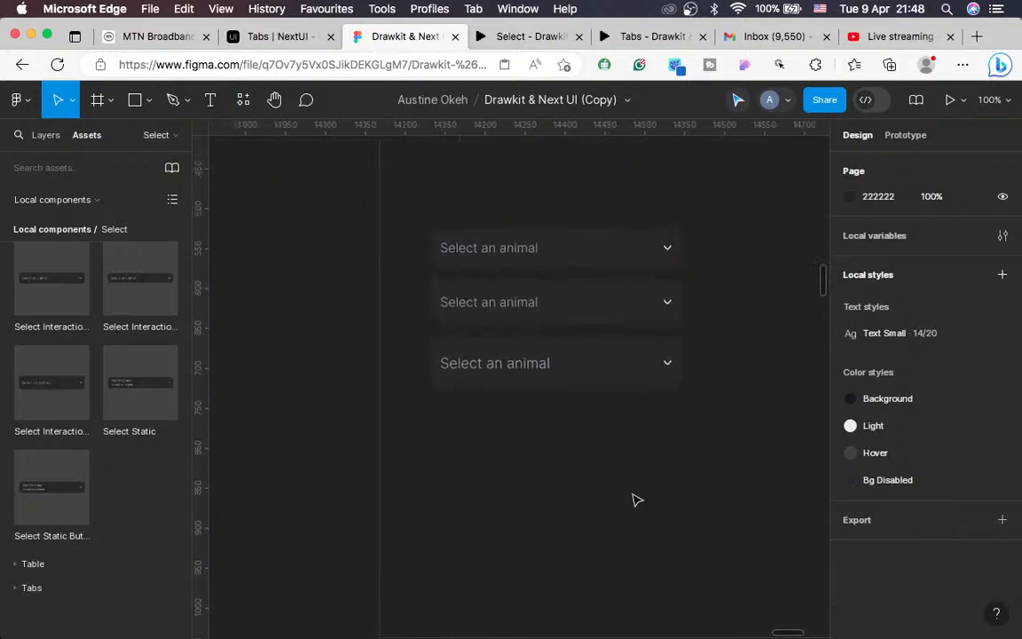
right_click(561, 362)
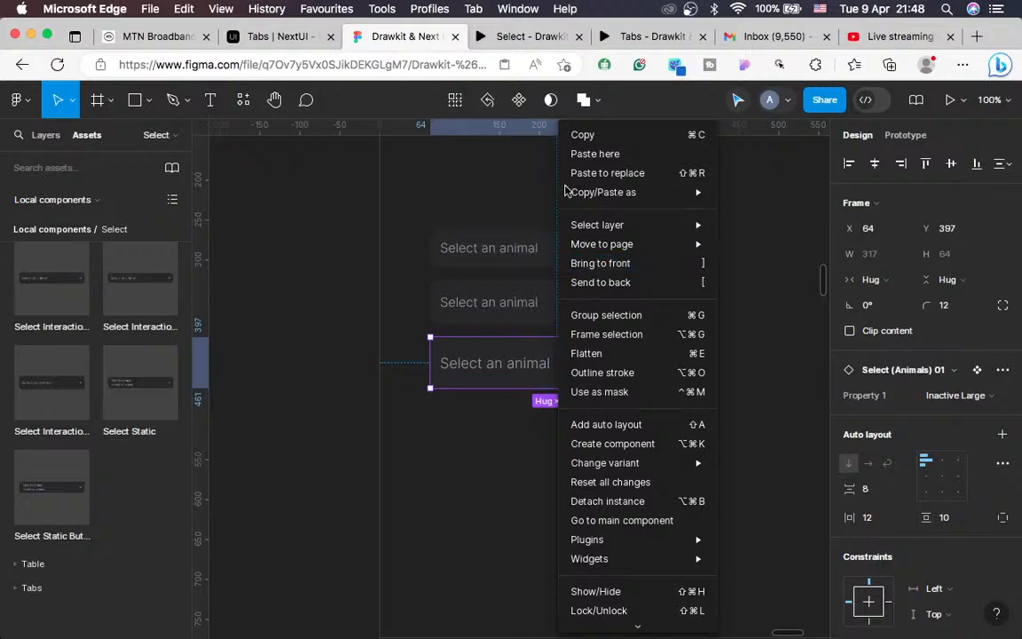
click(632, 174)
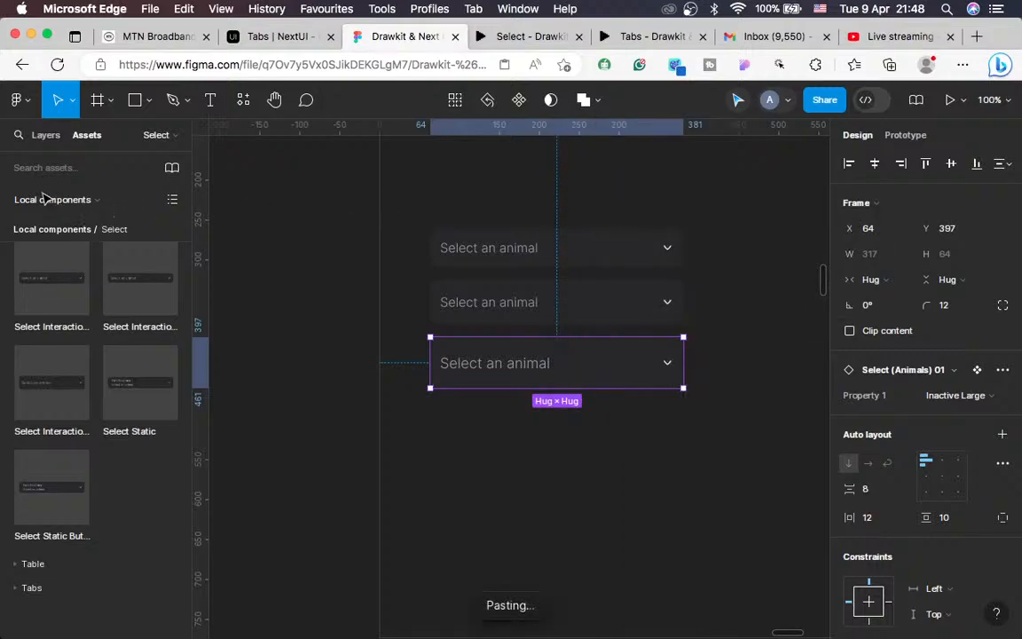
click(44, 136)
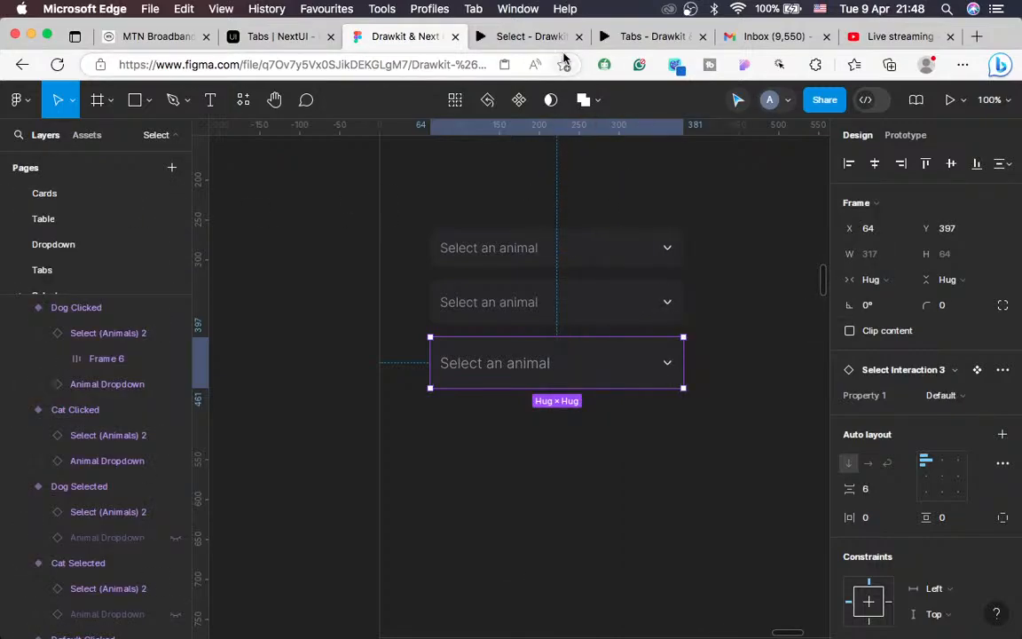
click(522, 39)
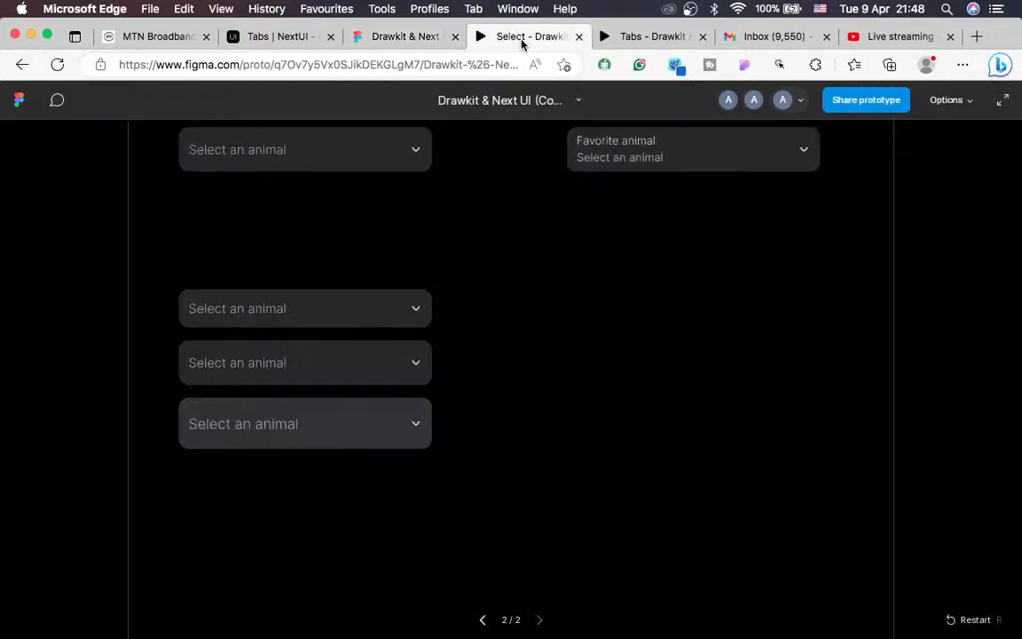
Step: Bring Frame 8 to the front of the layer order
click(386, 39)
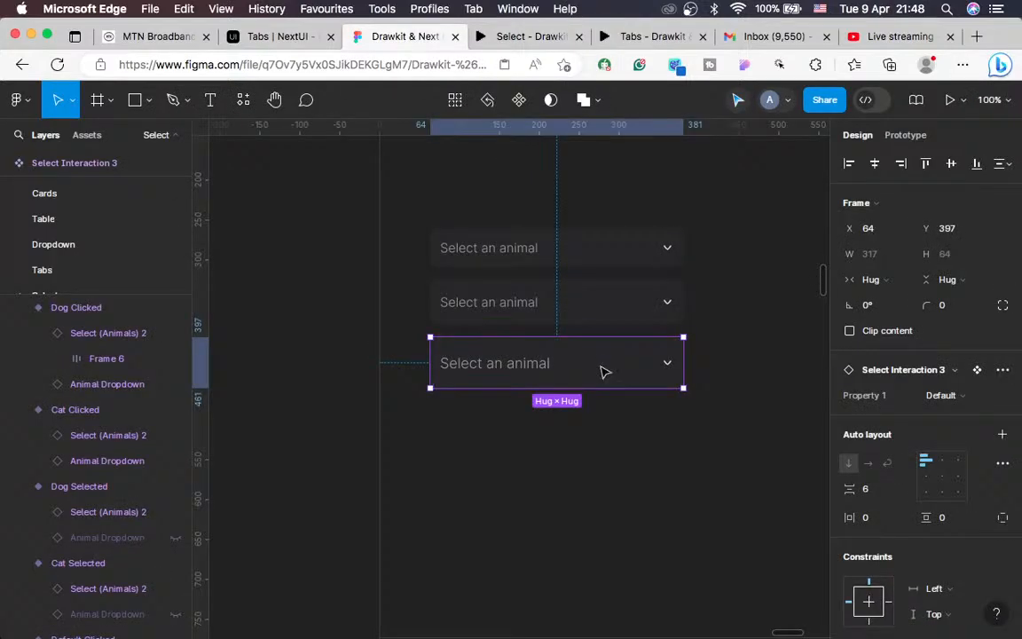
right_click(665, 332)
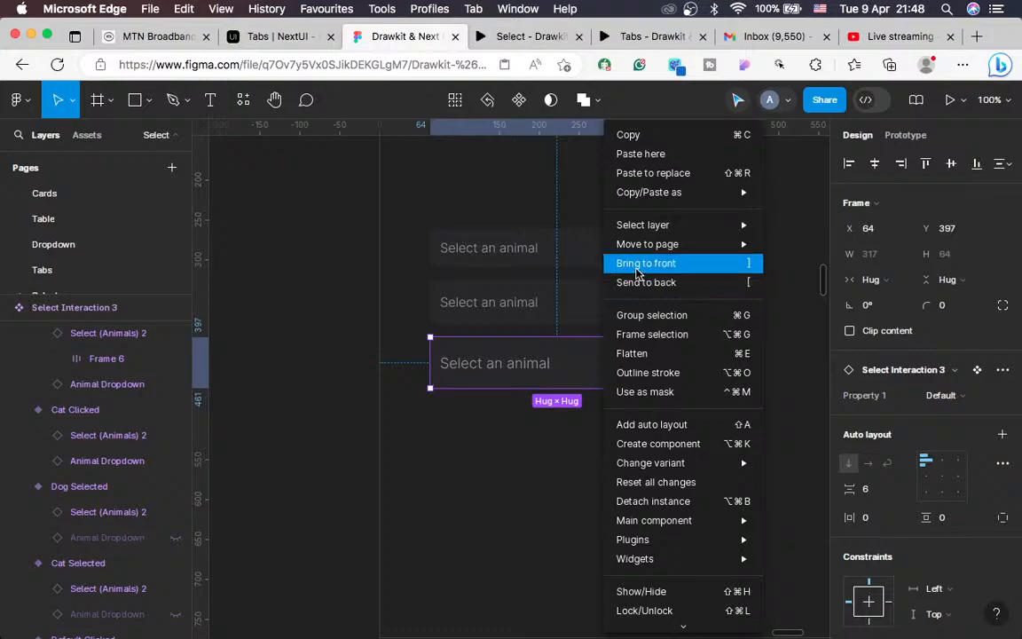
click(645, 265)
Step: Test Frame 8's animal dropdowns in the prototype preview, returning to the editor between tries
click(516, 36)
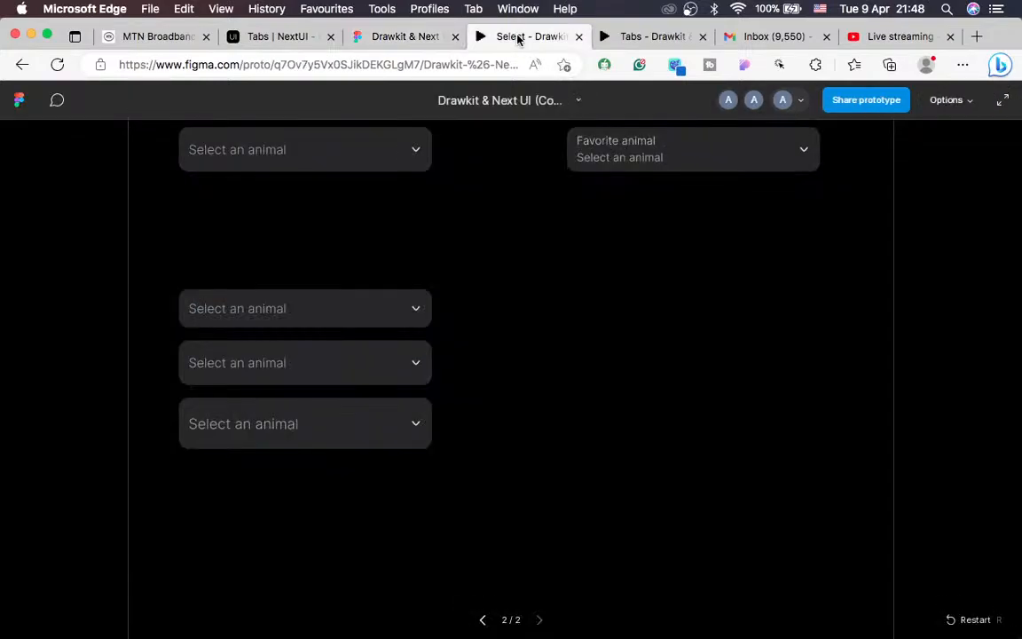
click(372, 429)
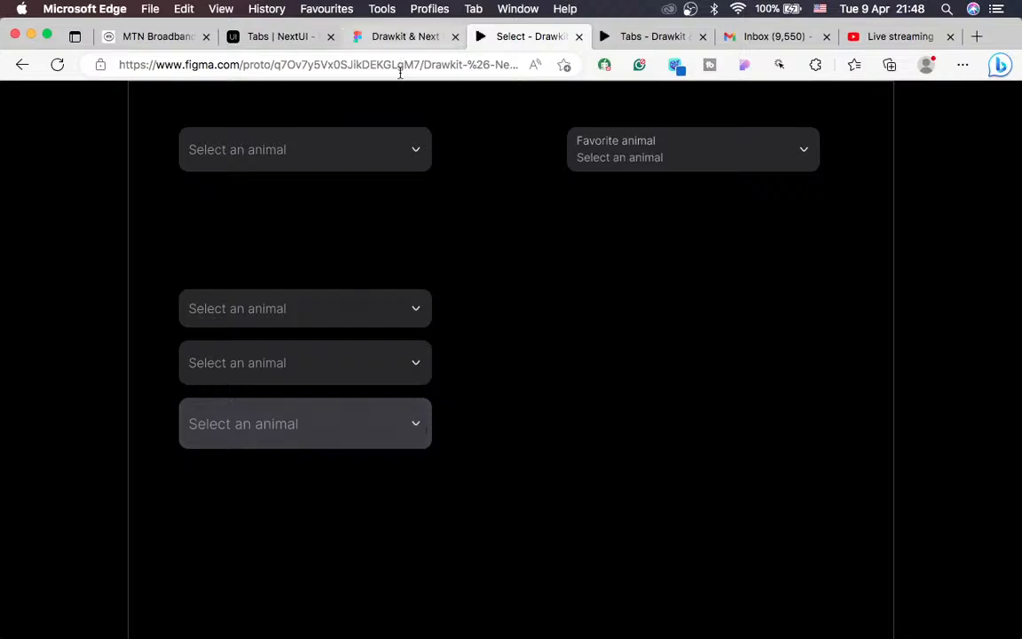
click(318, 433)
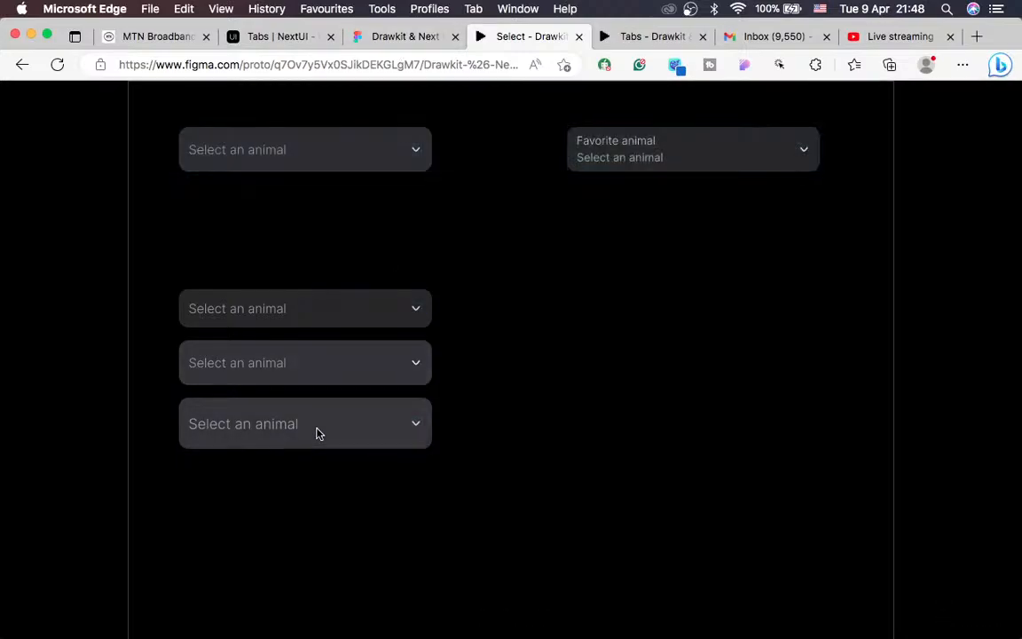
click(318, 433)
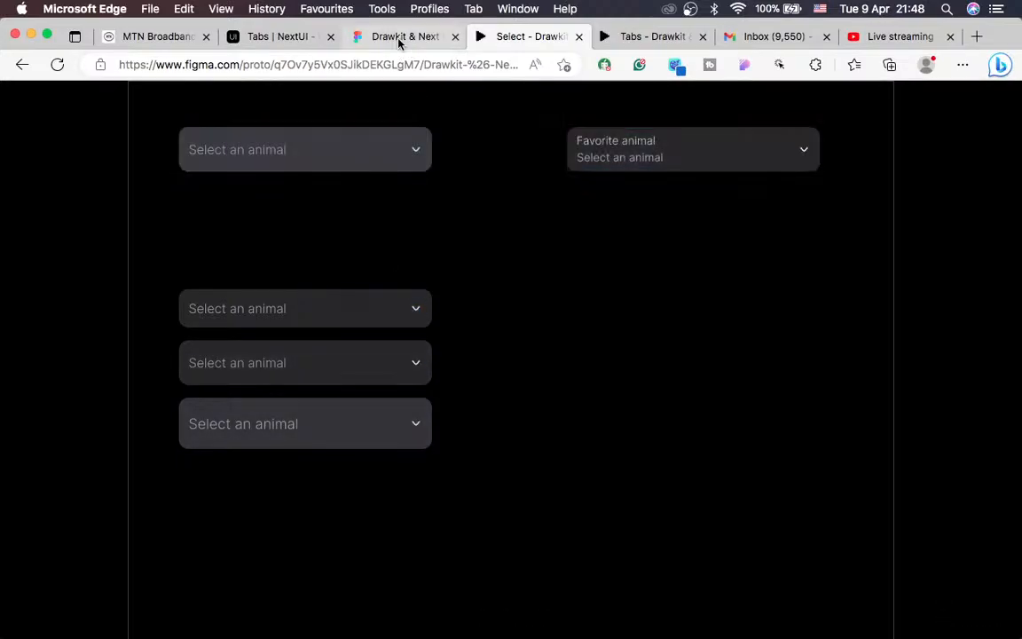
click(359, 36)
scroll(486, 381, left, 3)
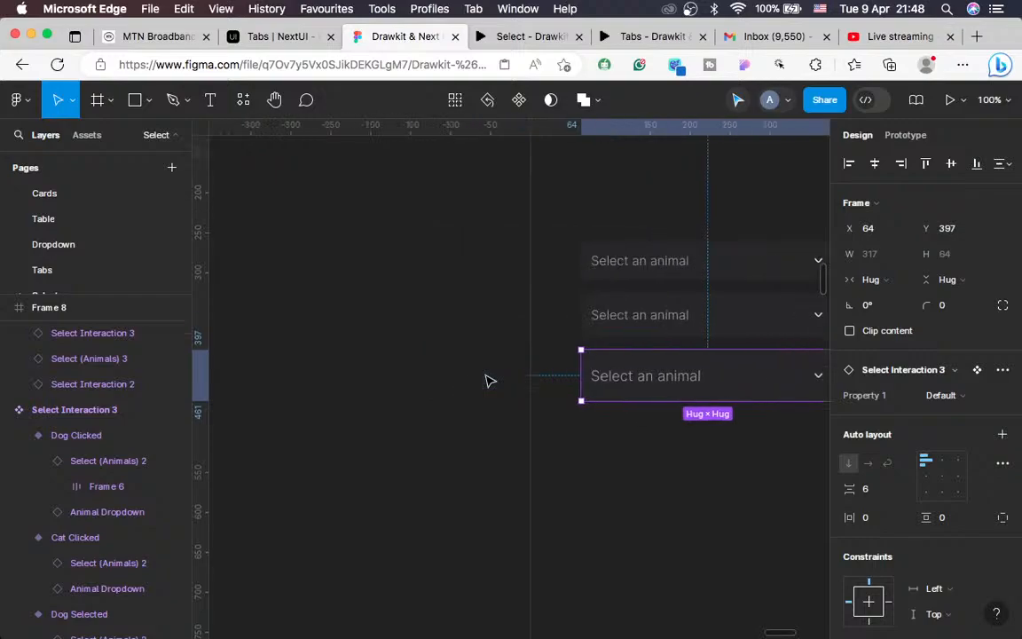
scroll(487, 381, left, 5)
scroll(486, 381, down, 5)
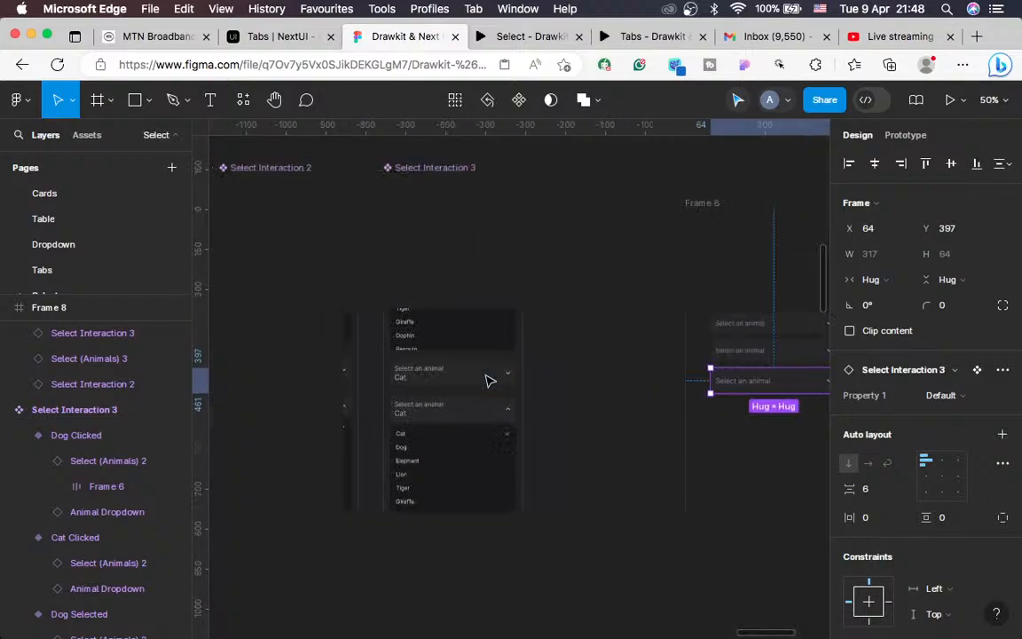
scroll(490, 381, up, 1)
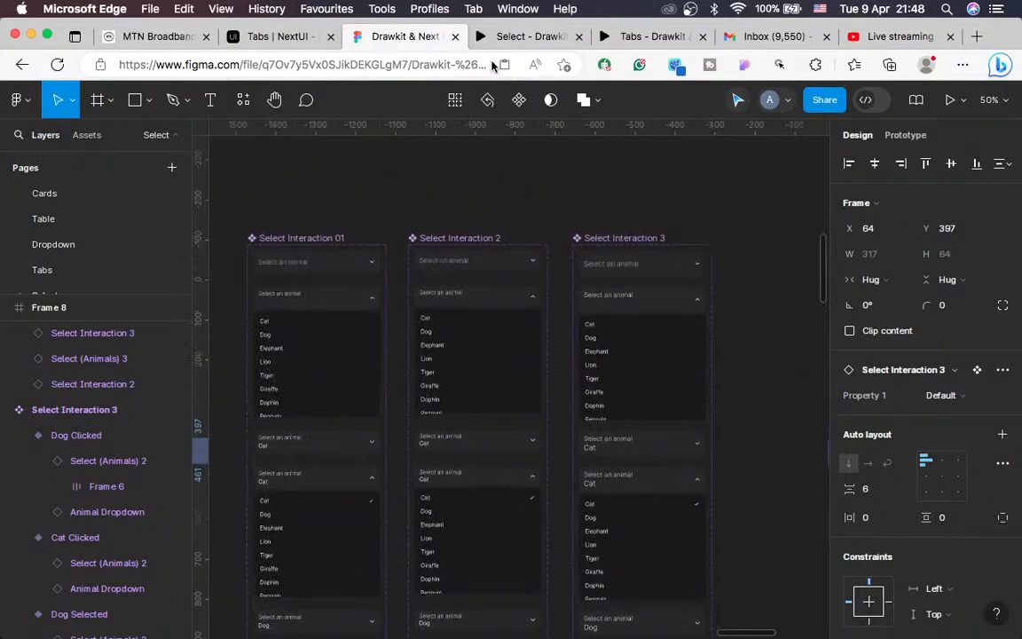
click(528, 36)
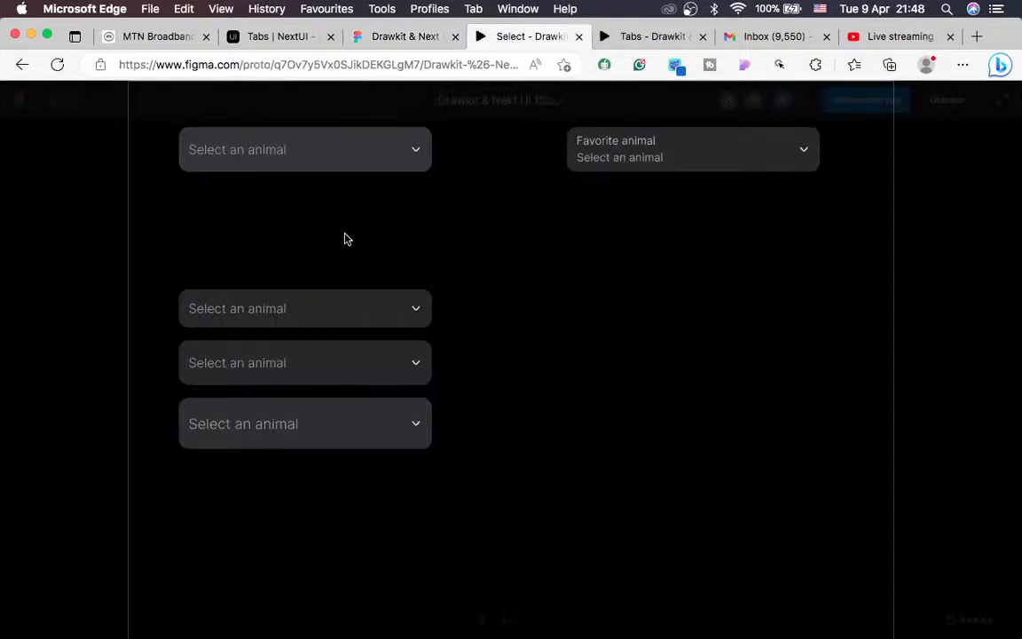
click(311, 320)
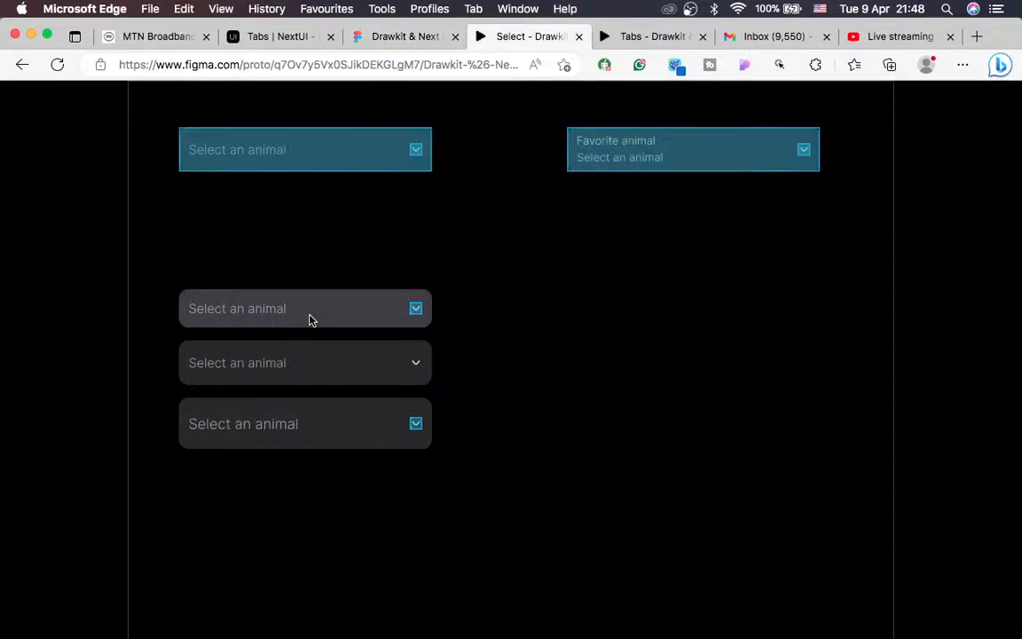
click(403, 37)
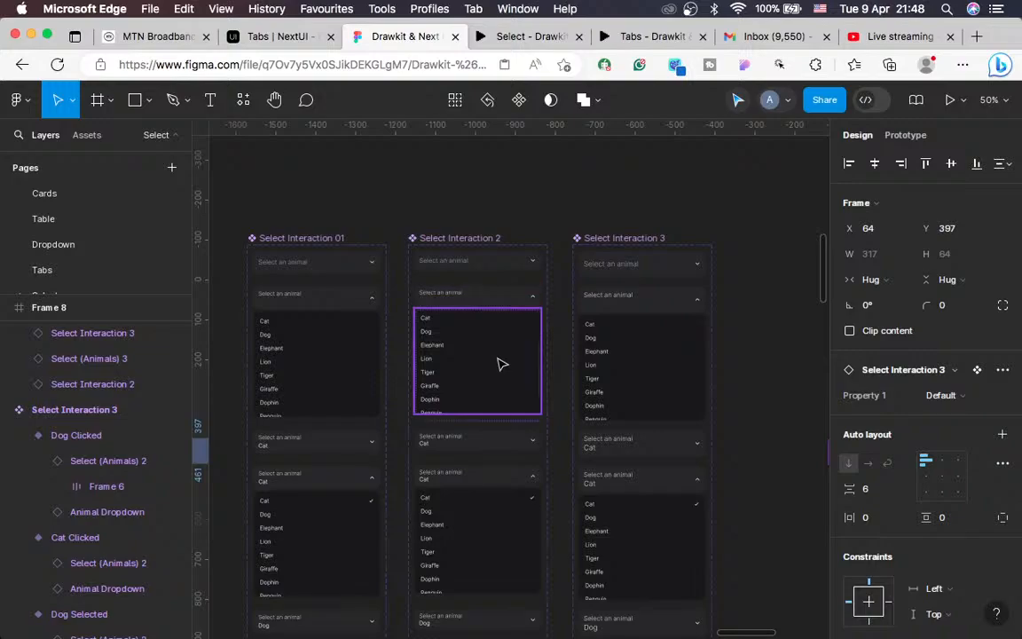
Step: Inspect Select Interaction 2's field interactions and delete its Default variant's click interaction
key(shift+0)
scroll(499, 364, up, 2)
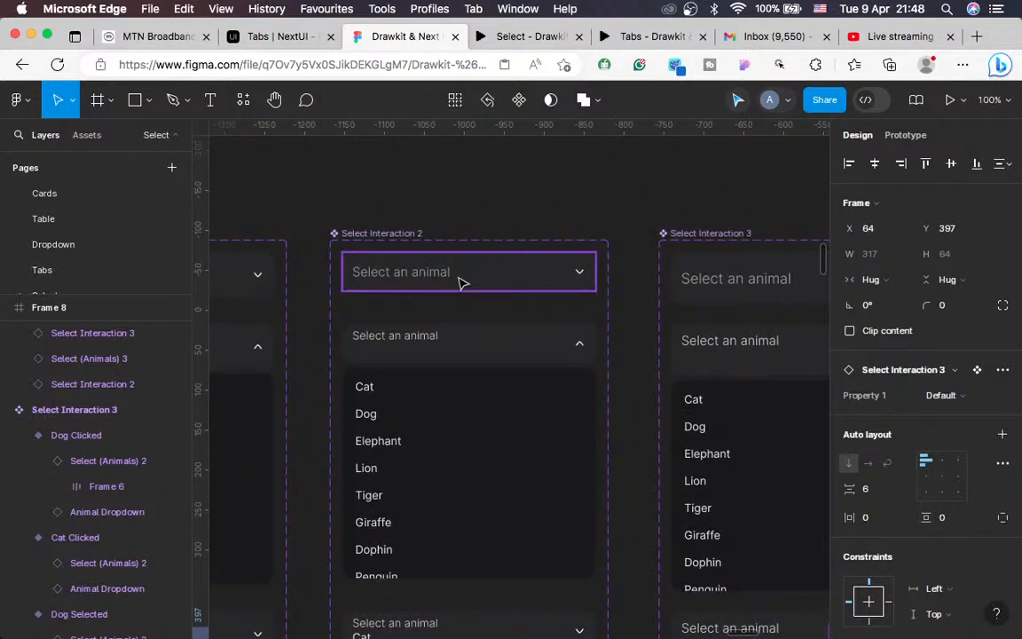
click(460, 282)
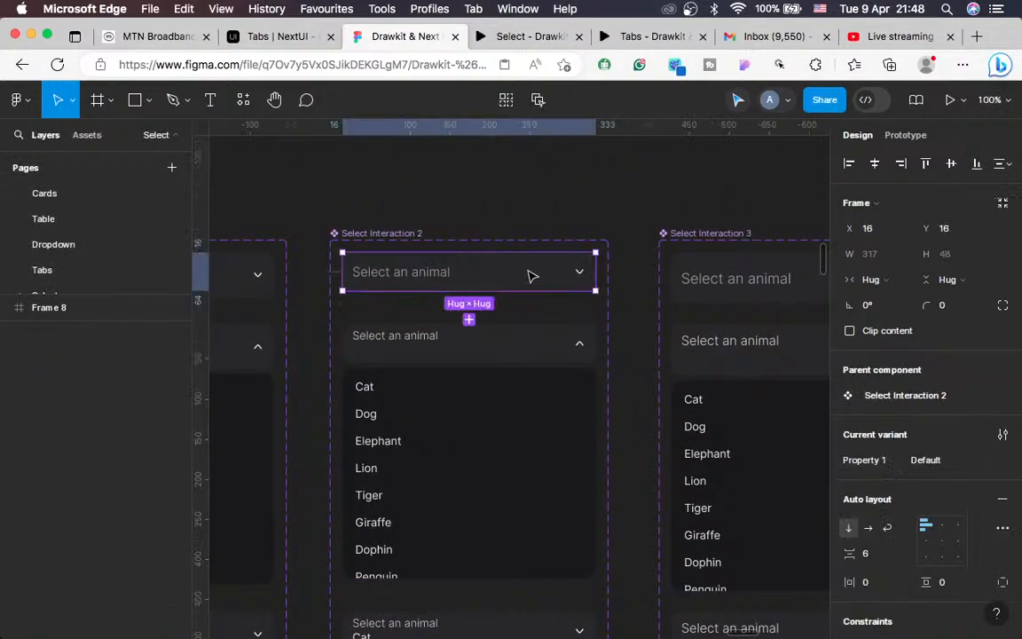
click(905, 136)
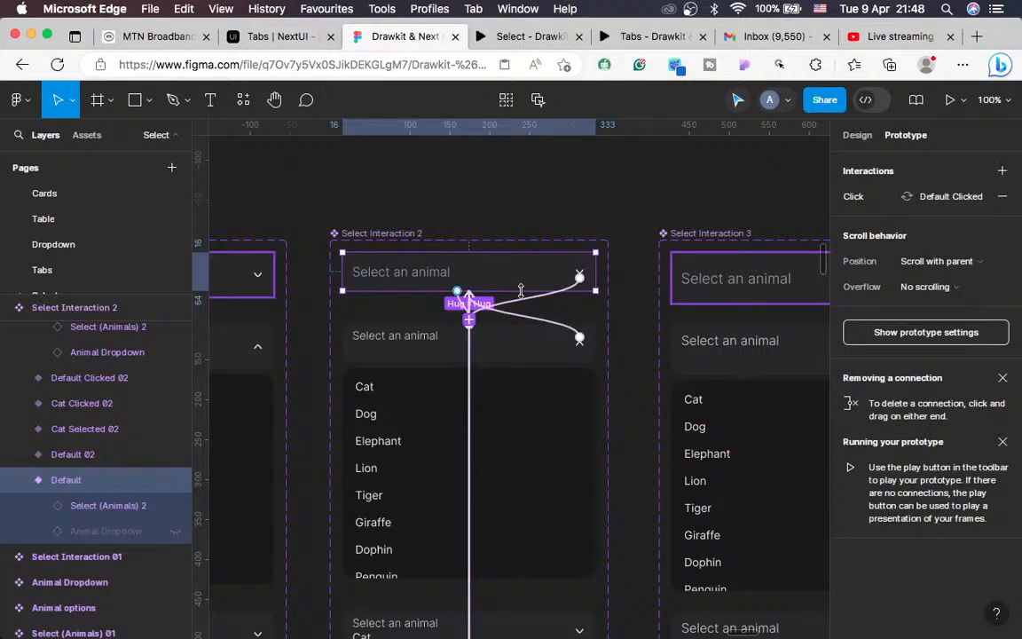
scroll(521, 291, up, 5)
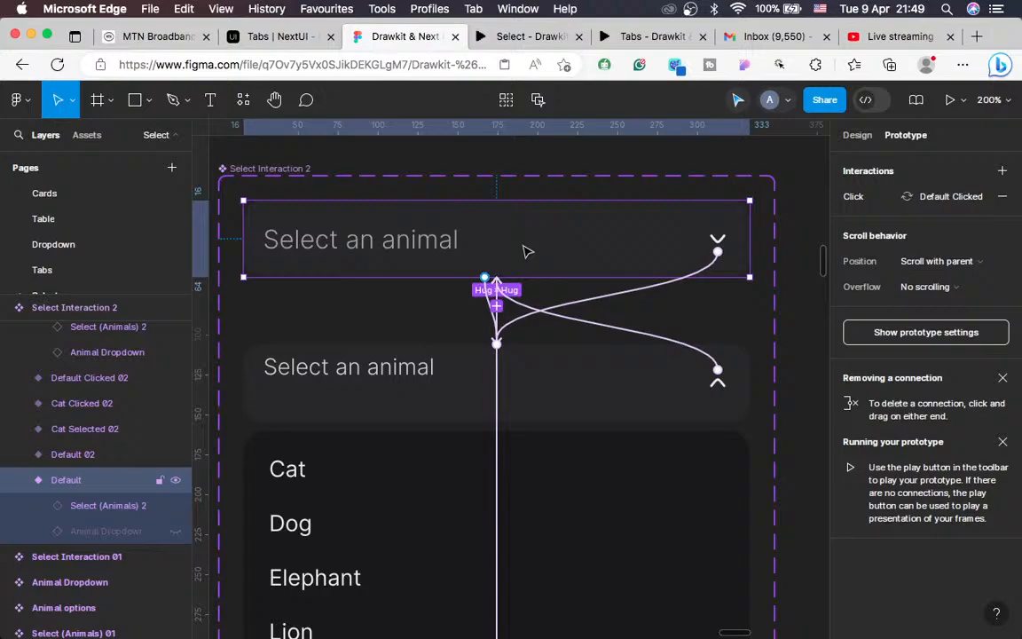
click(523, 251)
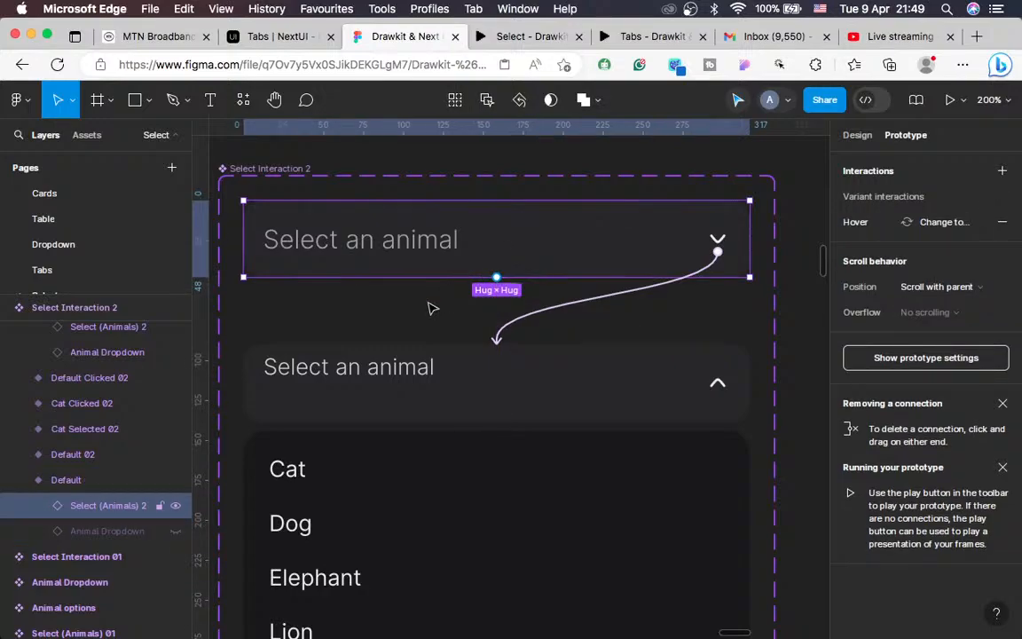
click(81, 483)
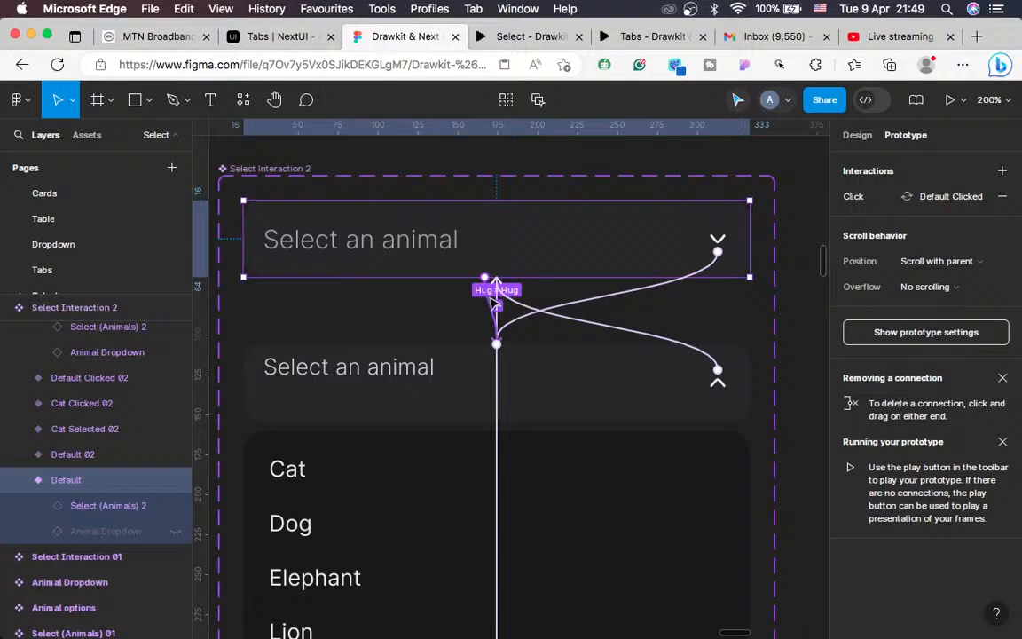
click(1004, 197)
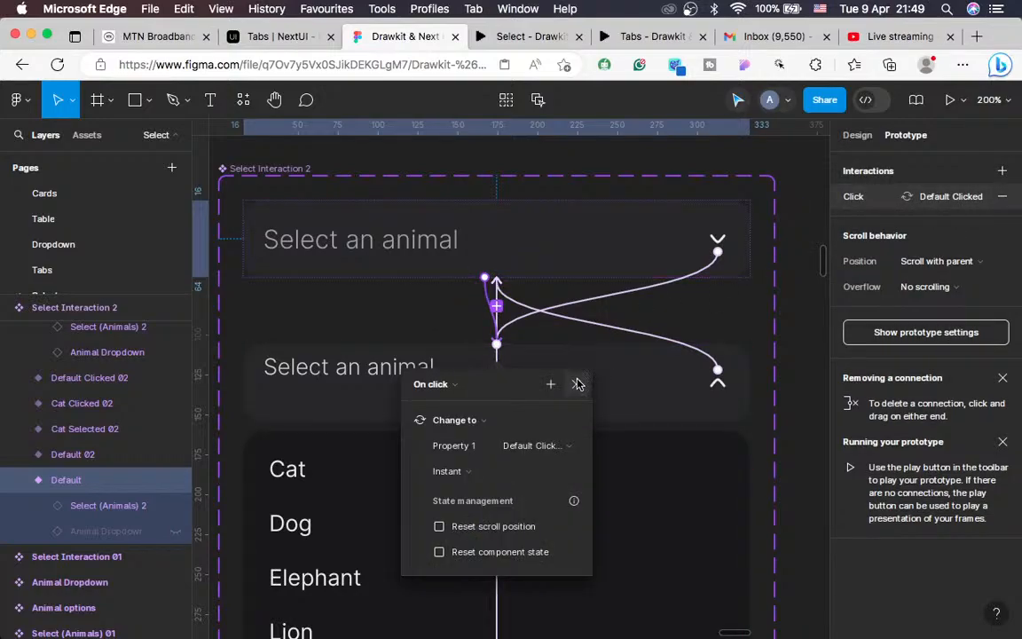
click(578, 384)
Step: Relink Select Interaction 3's Default variant on click to the open dropdown with Smart animate
scroll(655, 408, right, 5)
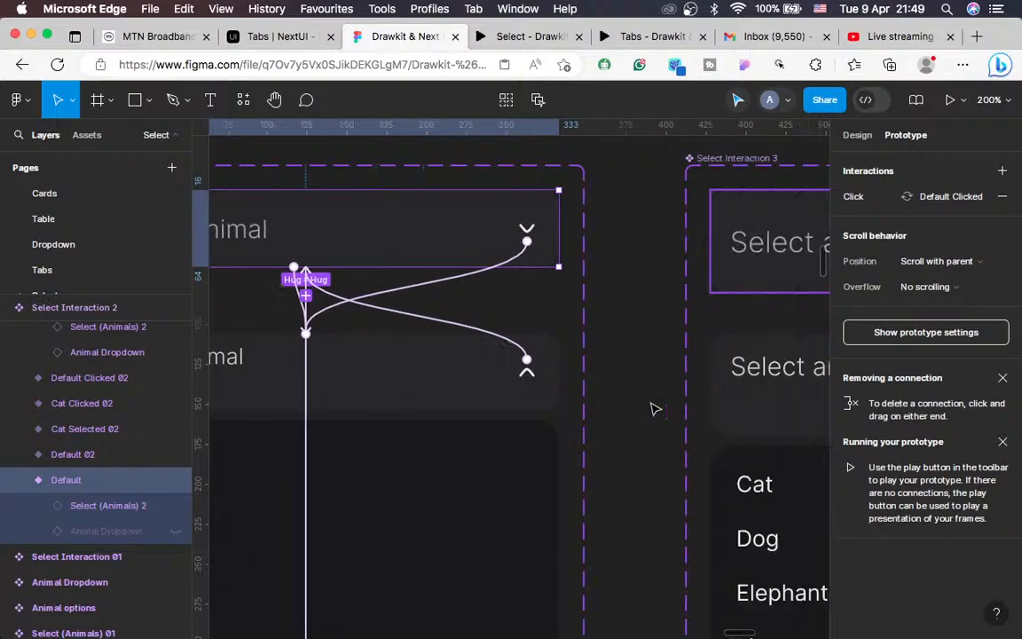
scroll(655, 409, right, 10)
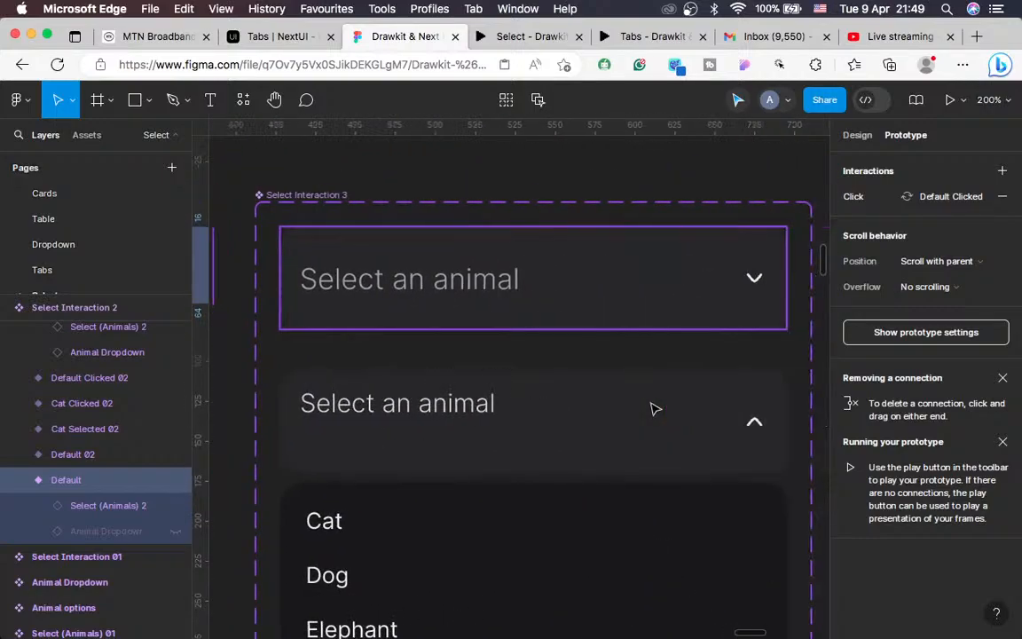
scroll(655, 408, right, 5)
scroll(611, 376, left, 4)
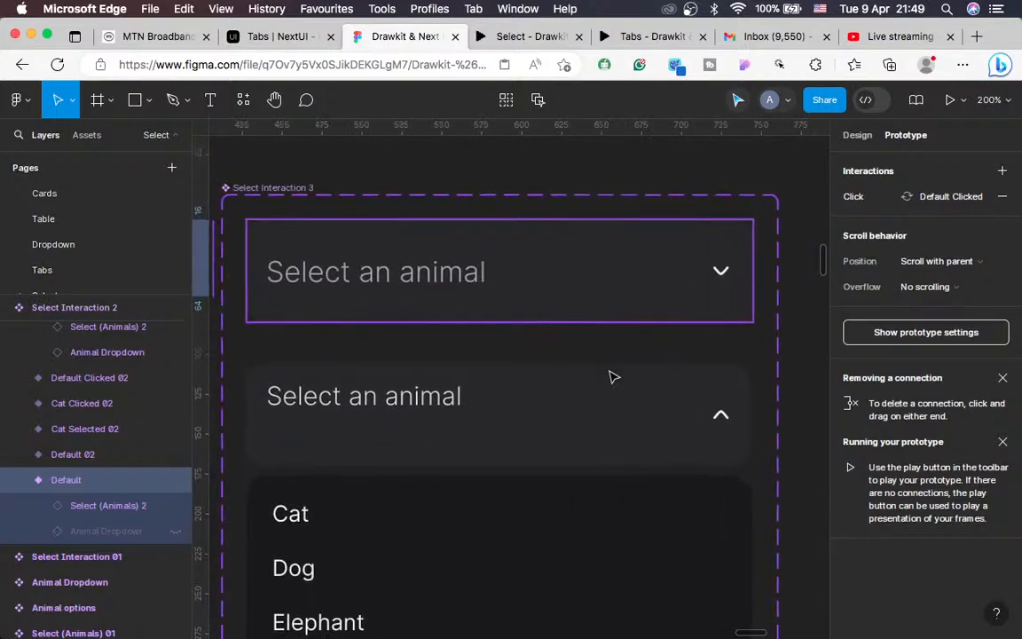
click(571, 288)
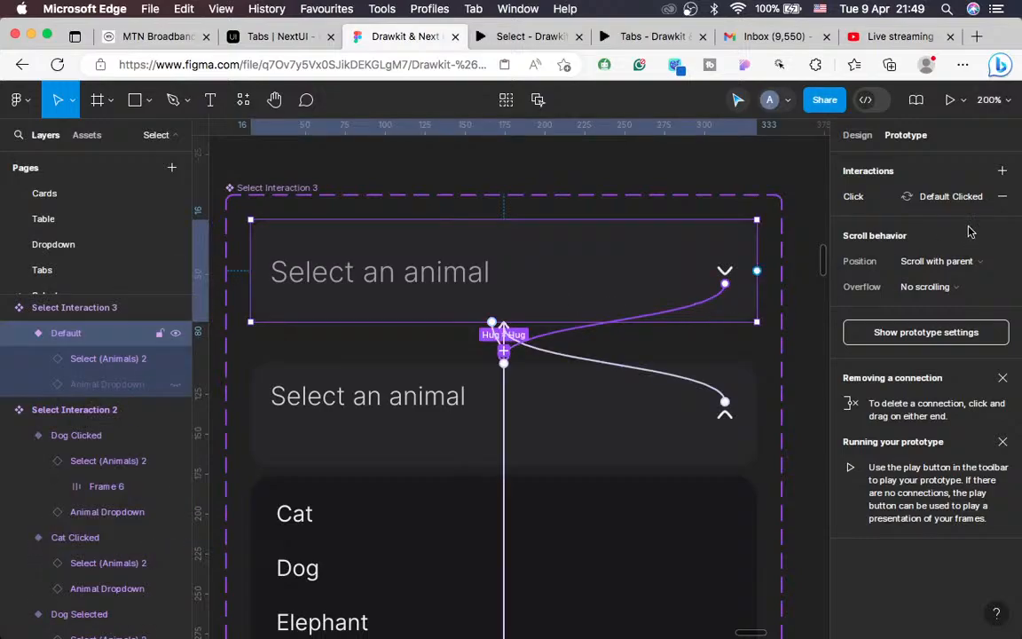
click(1002, 197)
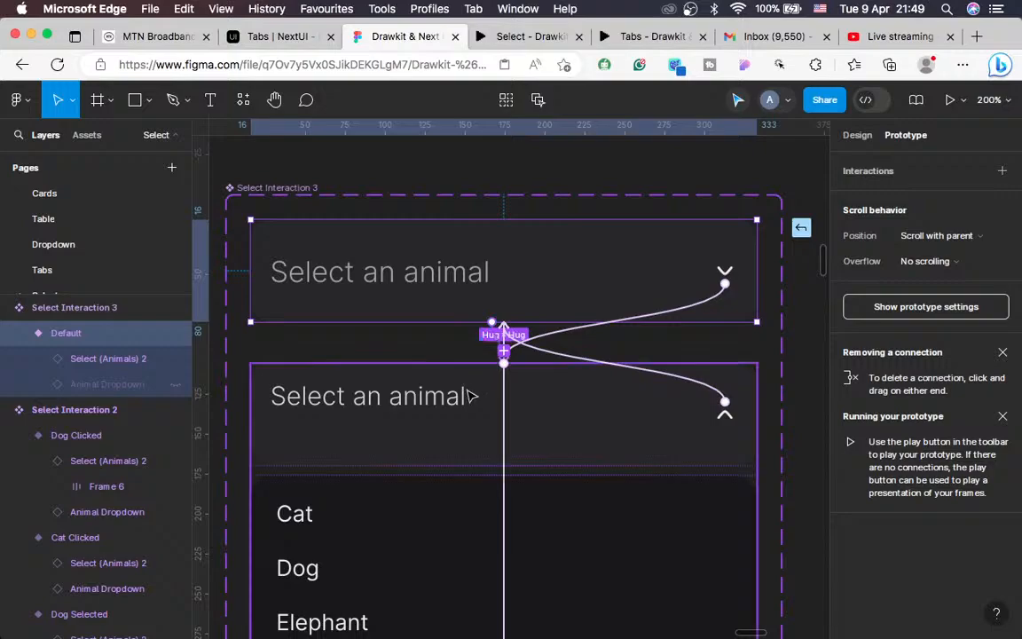
drag(471, 397, 469, 396)
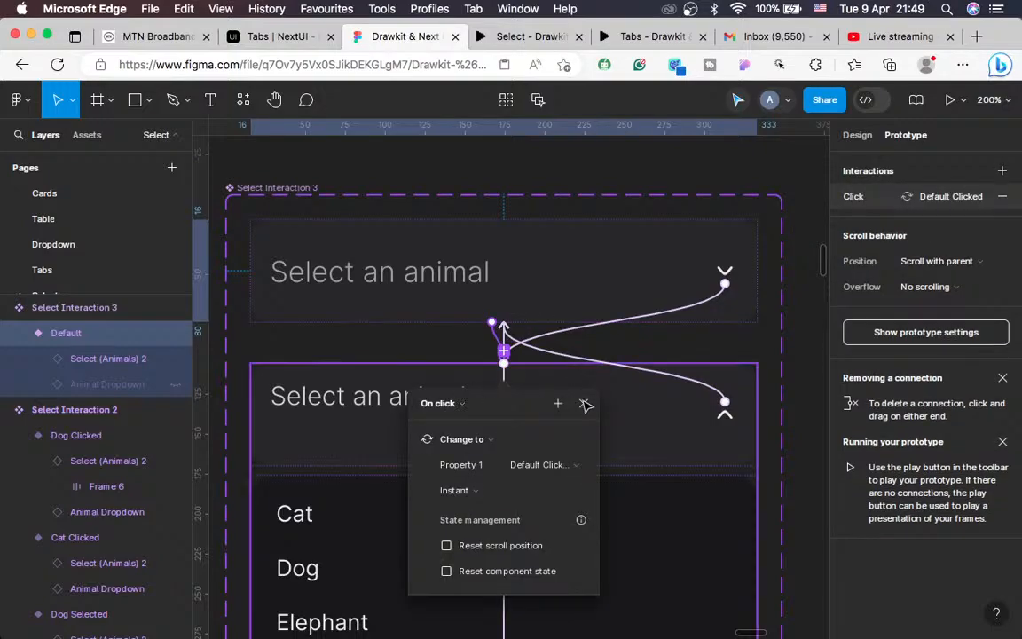
click(466, 492)
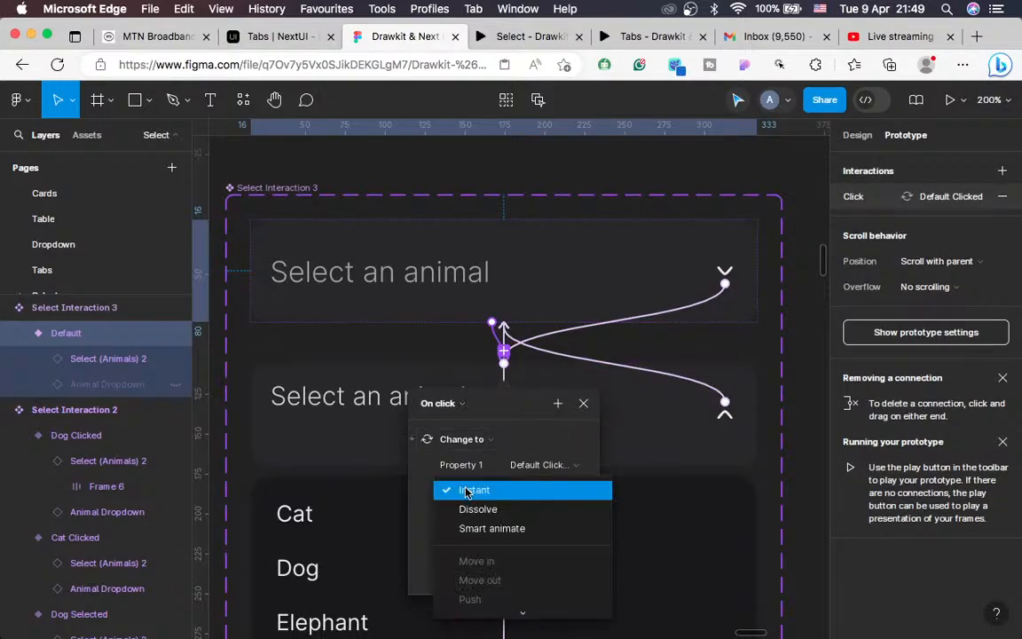
click(488, 528)
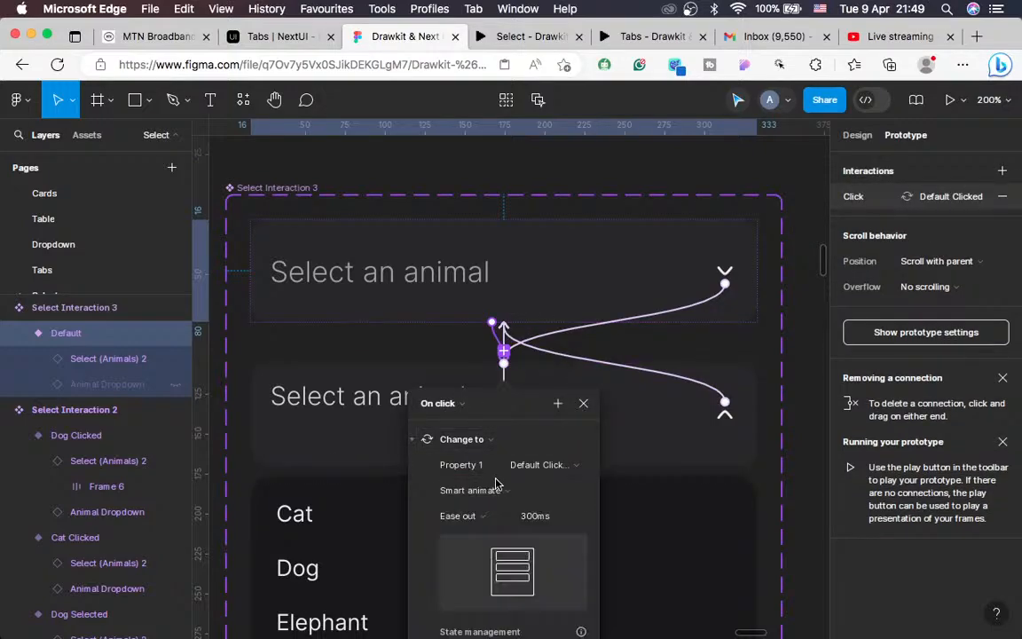
click(583, 403)
Step: Change Select Interaction 2's Default click transition to Smart animate, ease out 300ms
scroll(461, 452, left, 10)
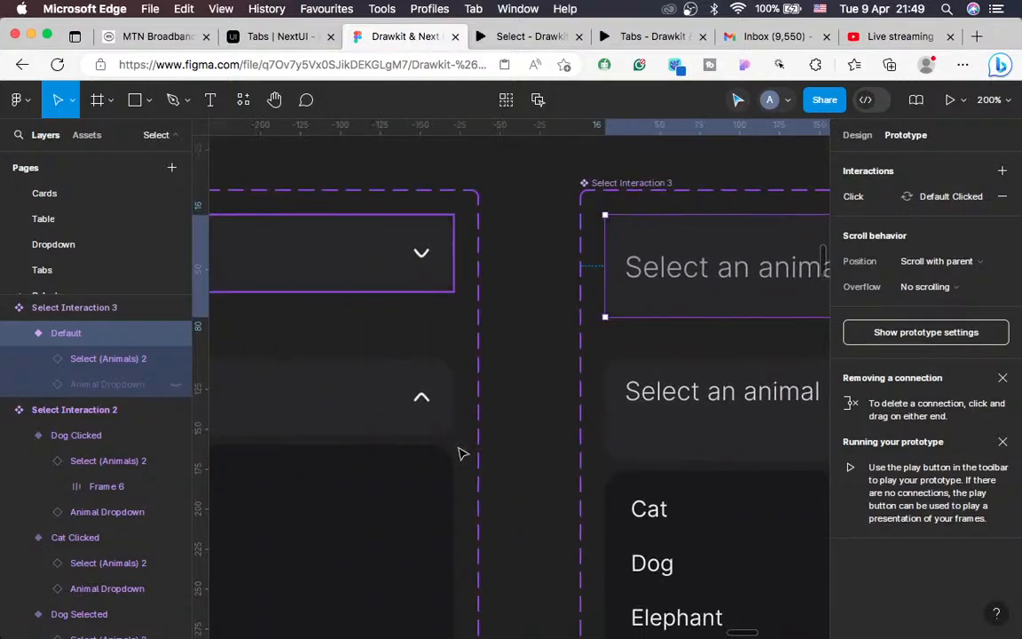
scroll(480, 372, left, 3)
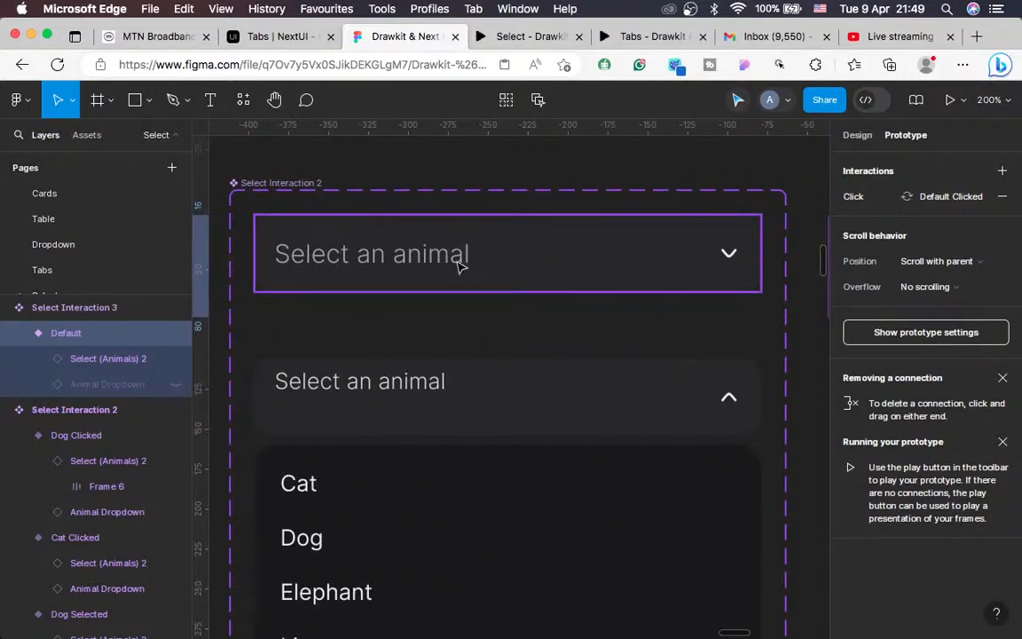
click(459, 267)
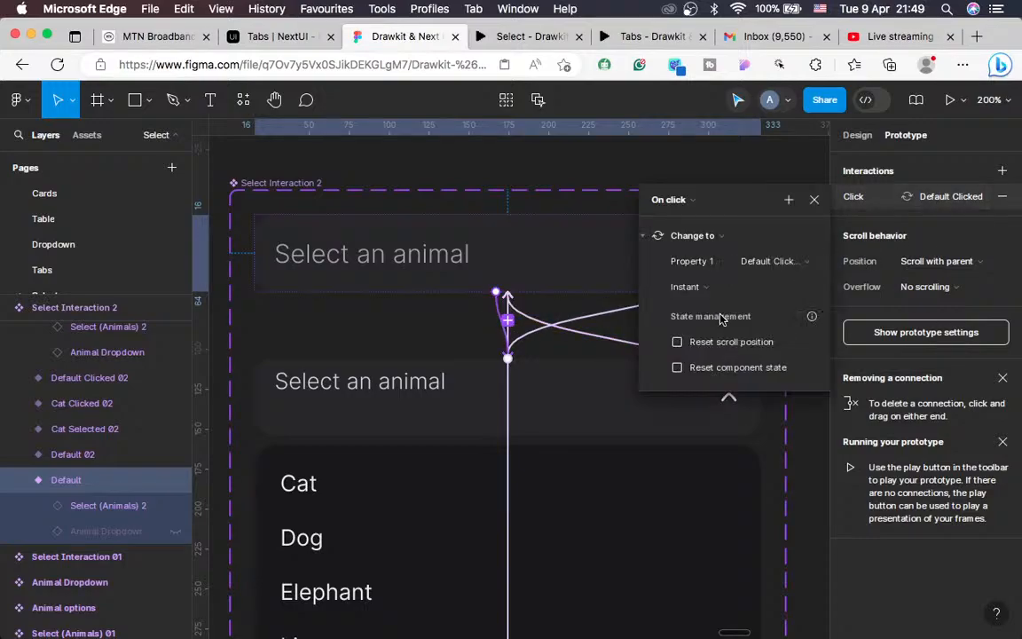
click(690, 293)
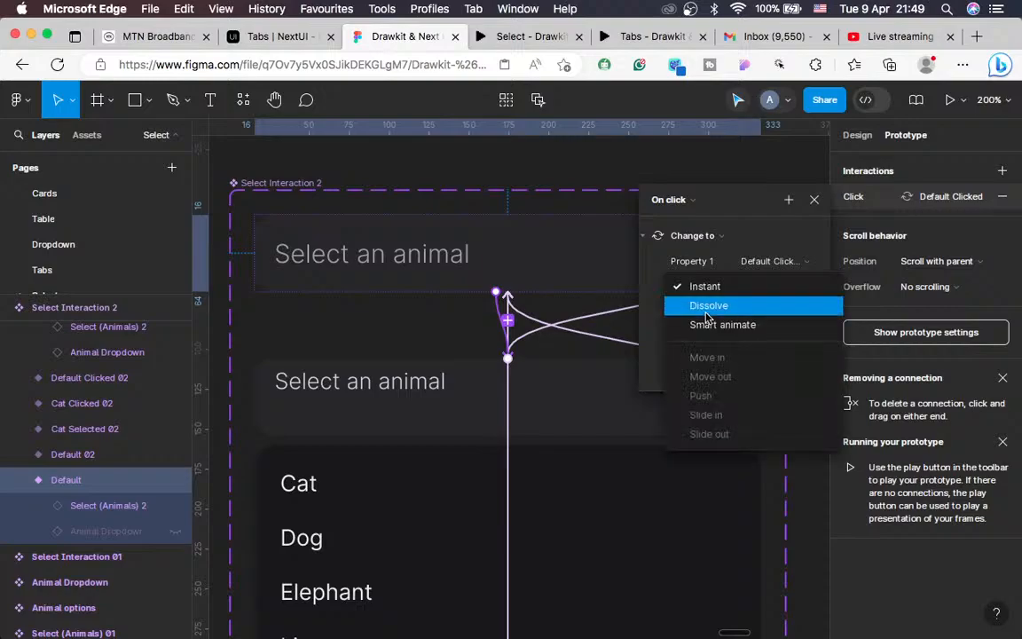
click(710, 327)
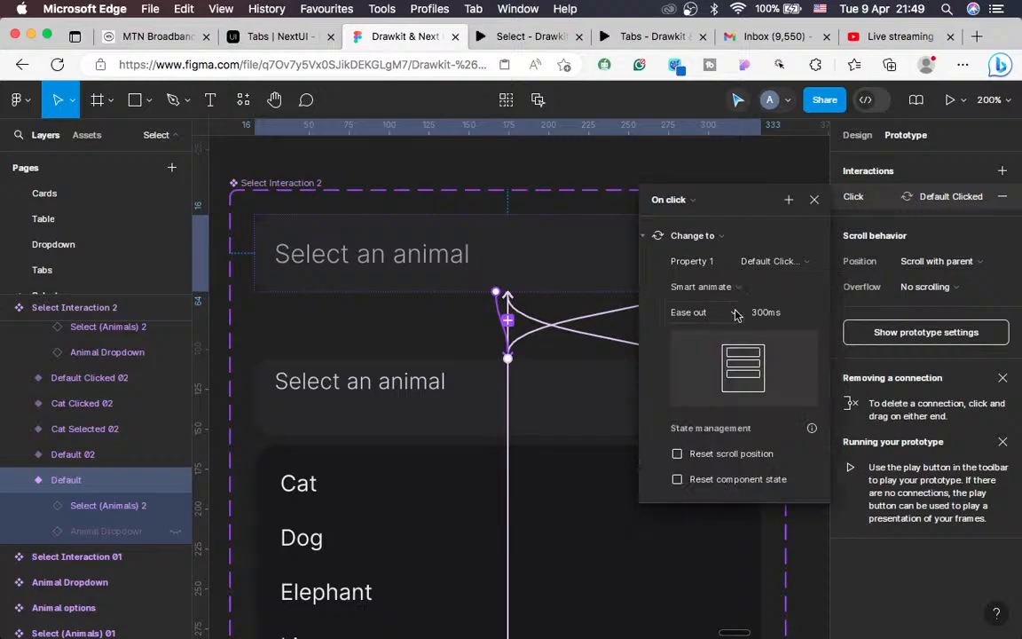
click(815, 198)
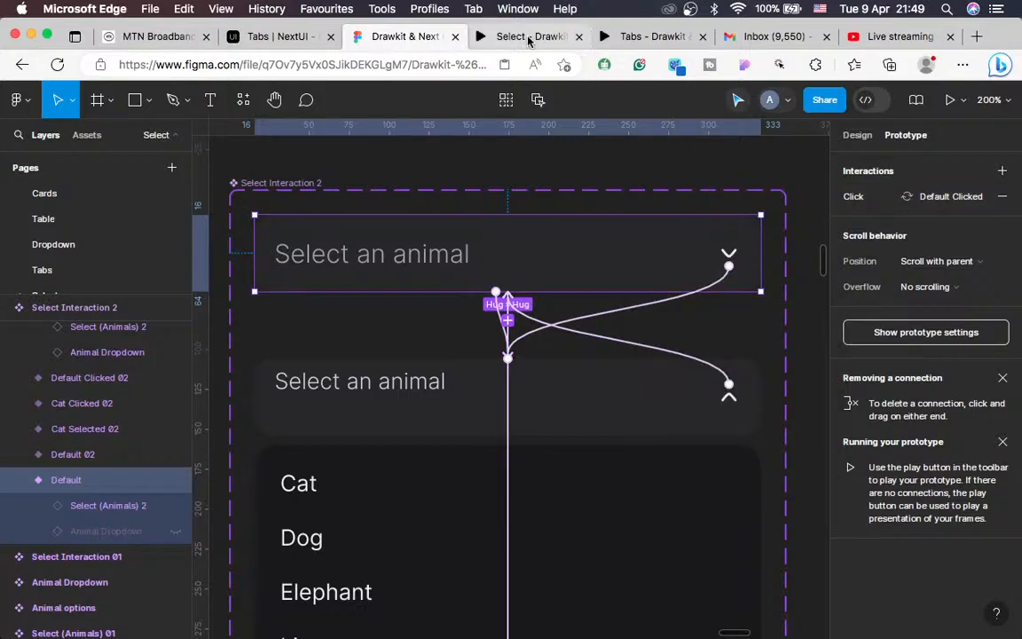
key(shift+0)
key(minus)
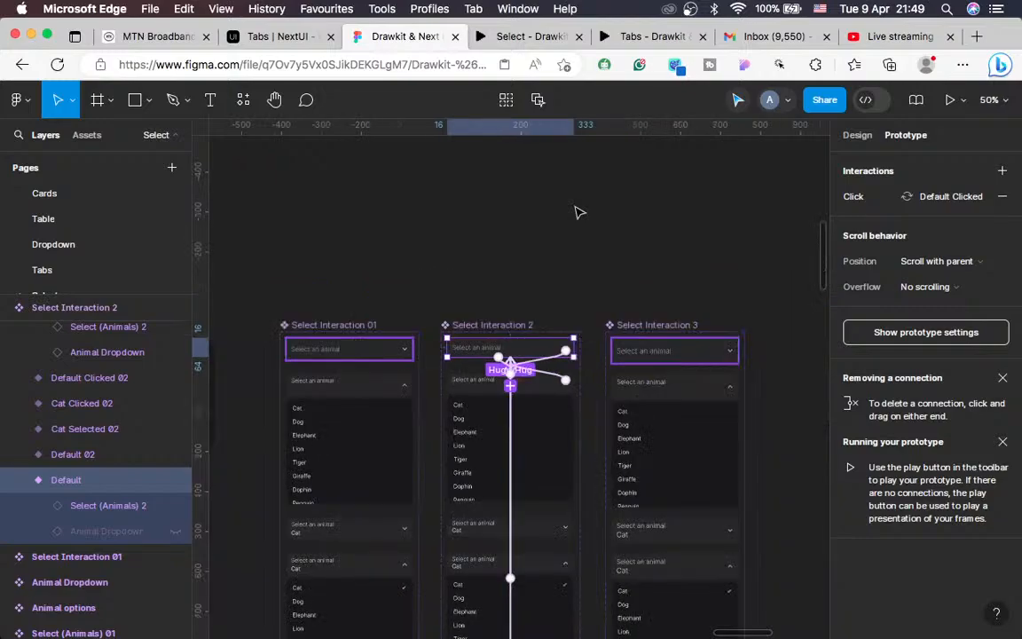
scroll(575, 212, right, 10)
key(shift+0)
scroll(577, 212, down, 3)
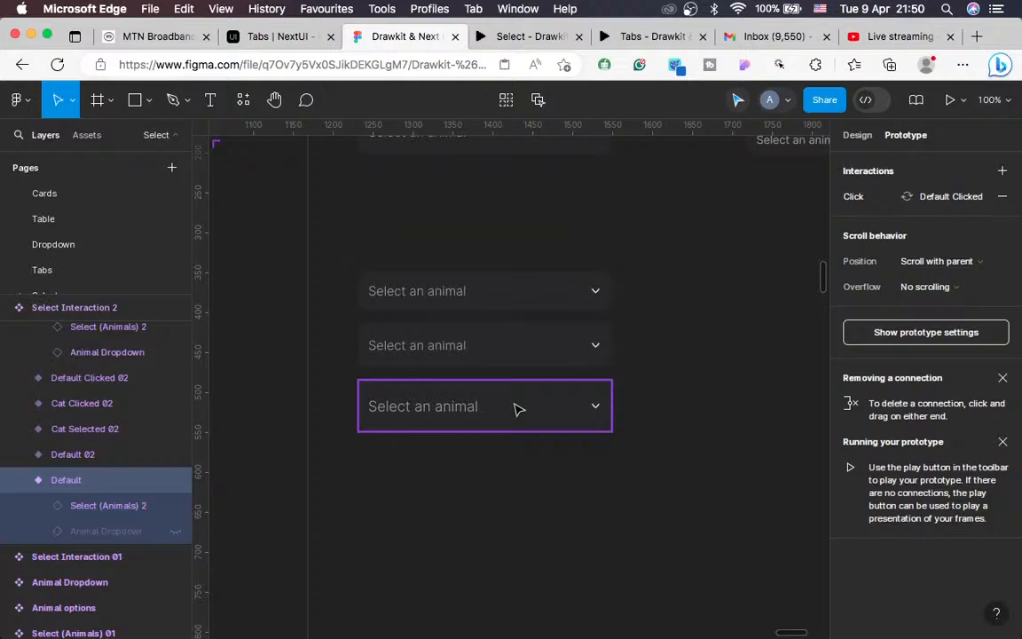
Step: Reset interactions on both the bottom and top select instances in Frame 8
click(519, 409)
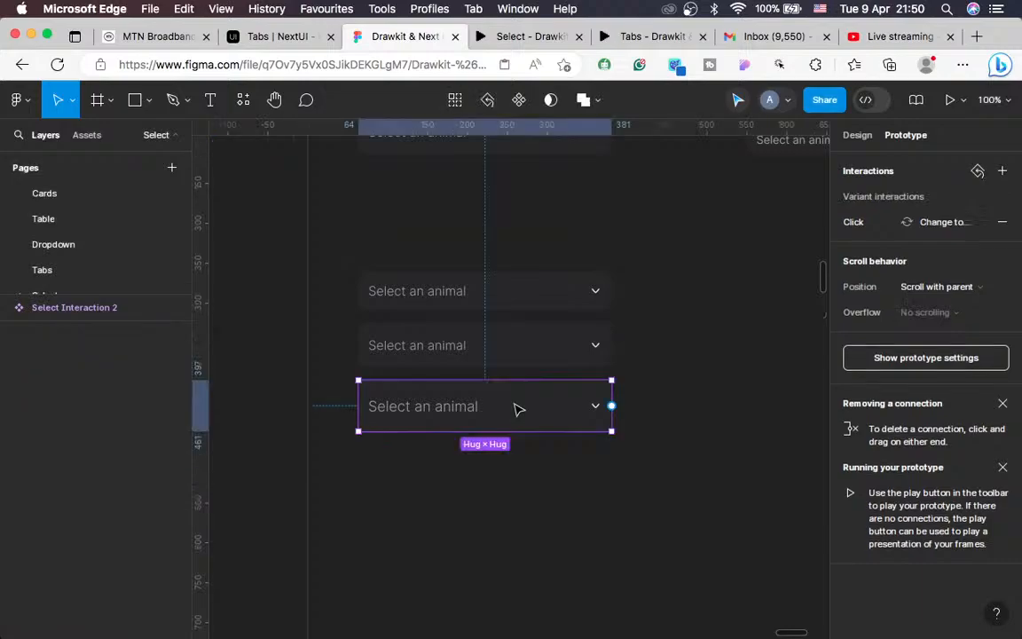
click(857, 134)
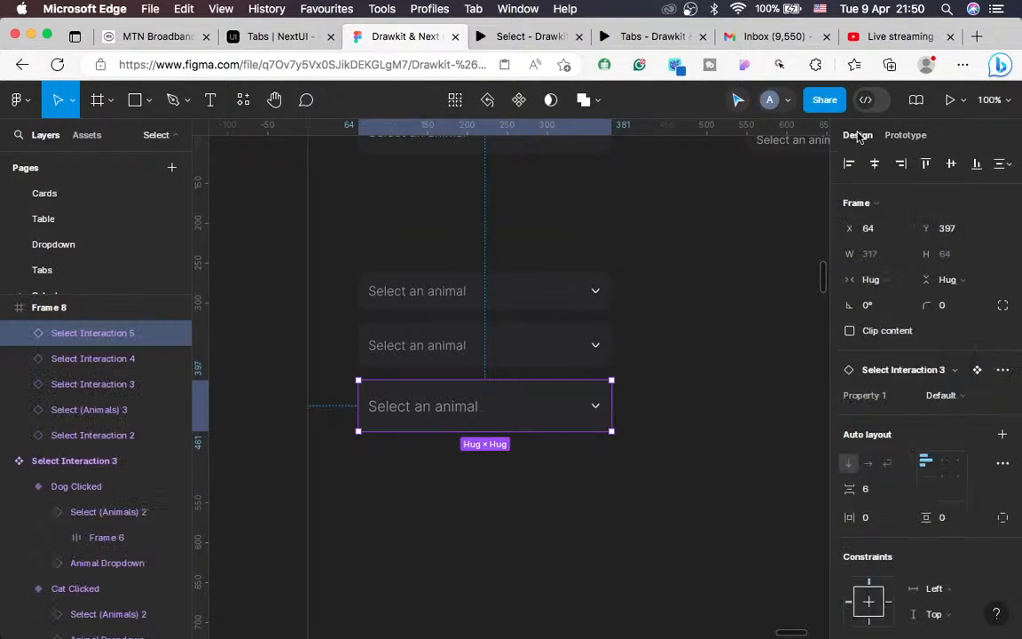
click(1004, 371)
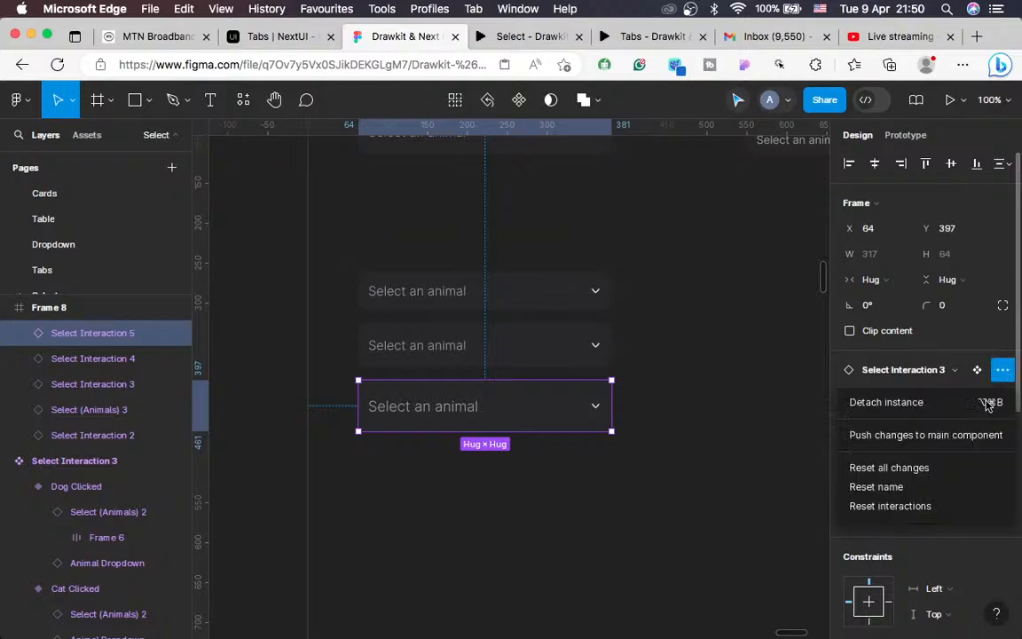
click(914, 507)
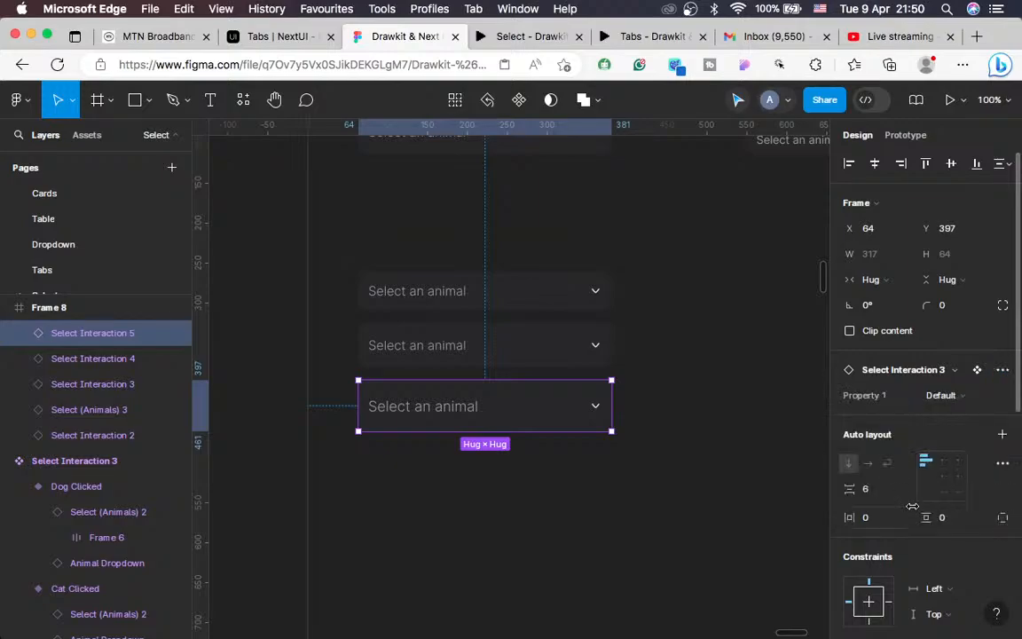
click(546, 303)
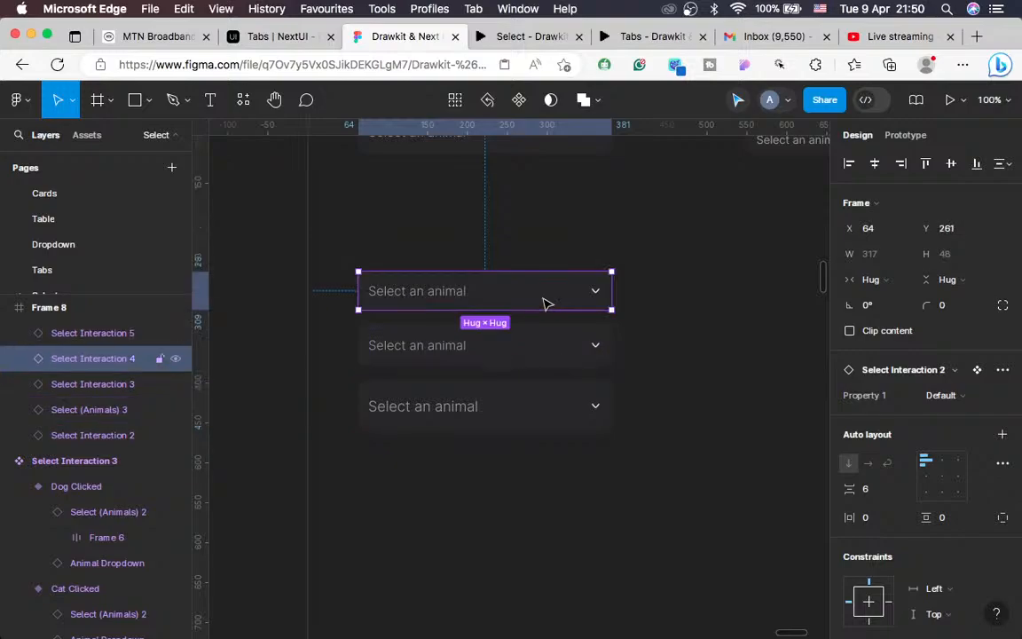
click(1002, 371)
click(894, 507)
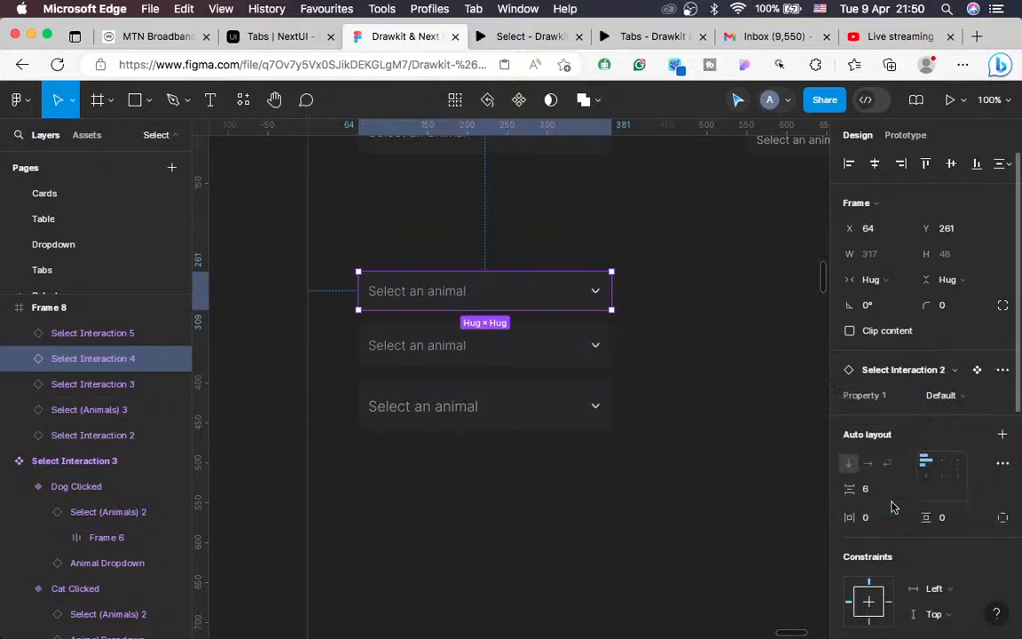
Step: Bring the top select to the front so its animal list opens over the others
click(532, 36)
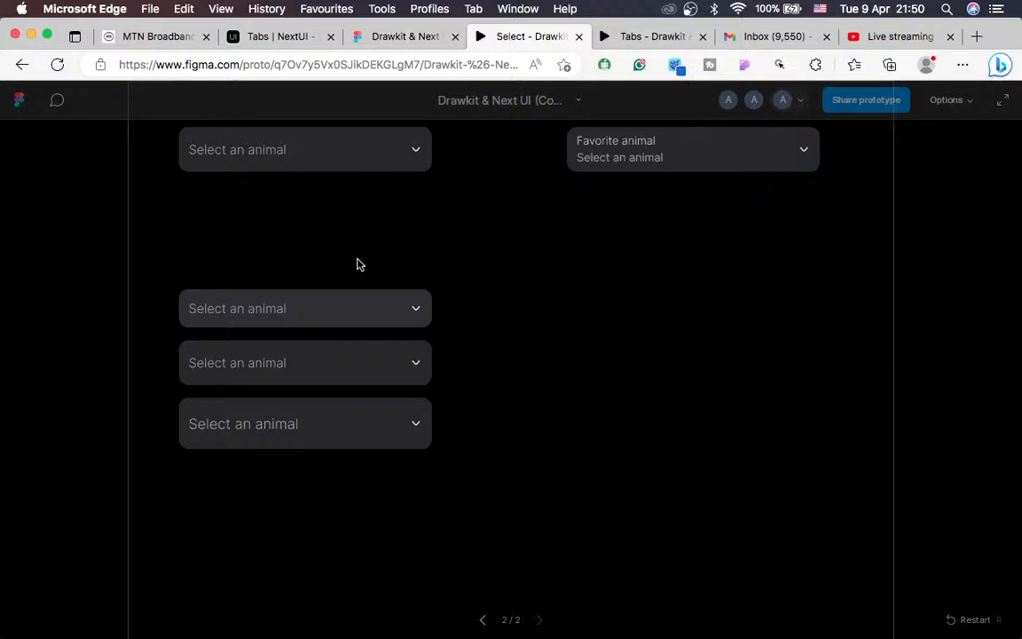
click(348, 315)
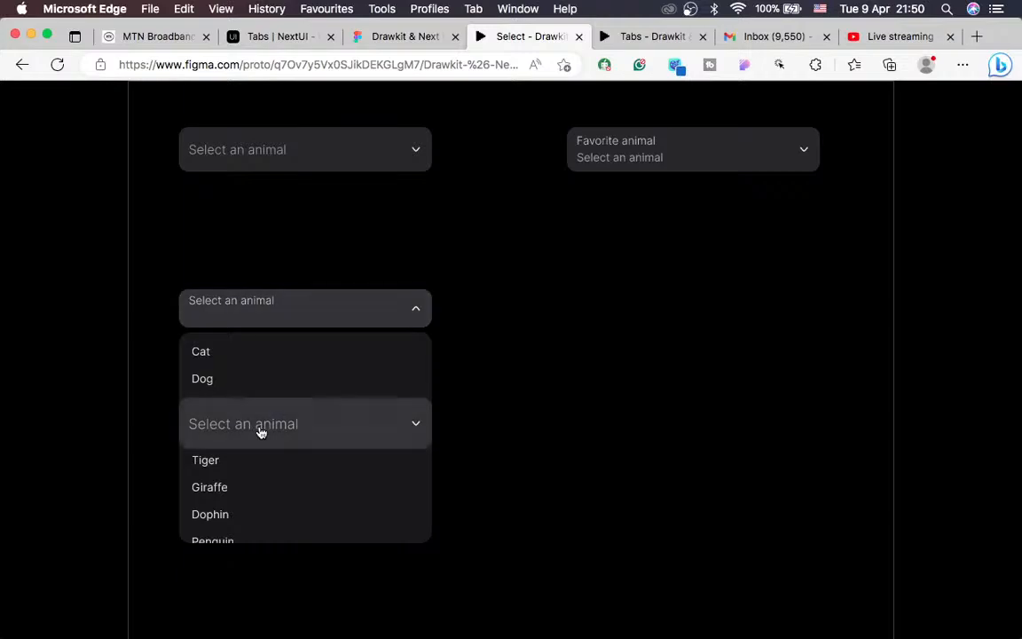
click(390, 36)
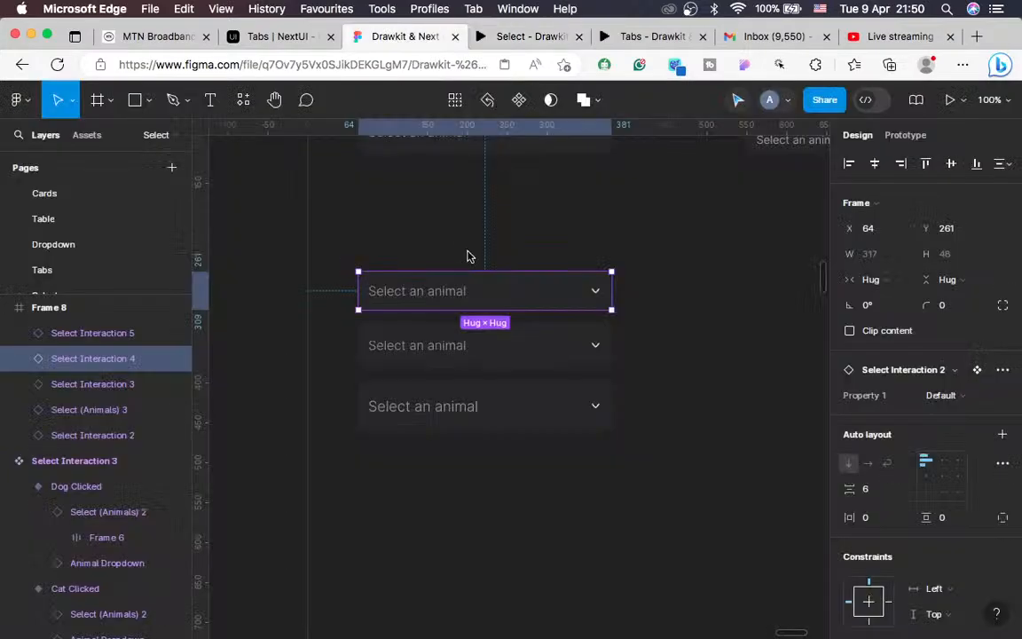
right_click(549, 296)
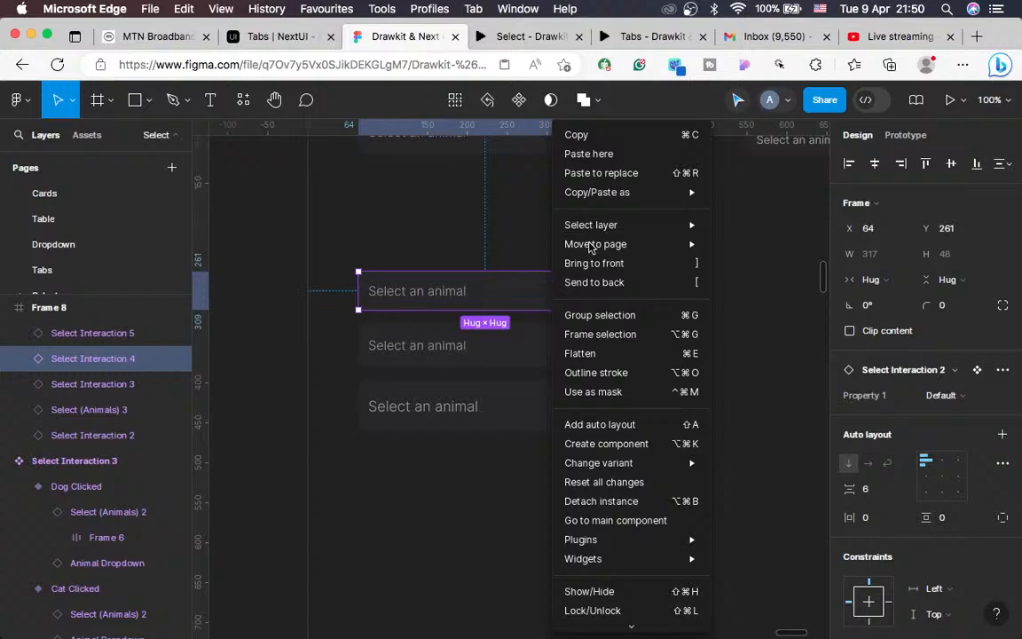
click(603, 264)
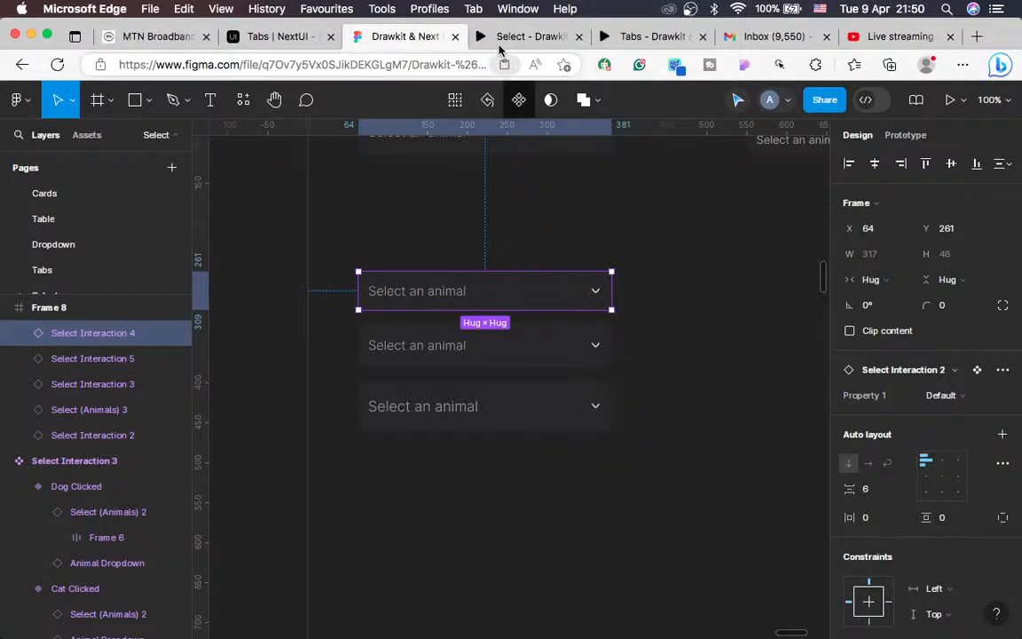
click(498, 41)
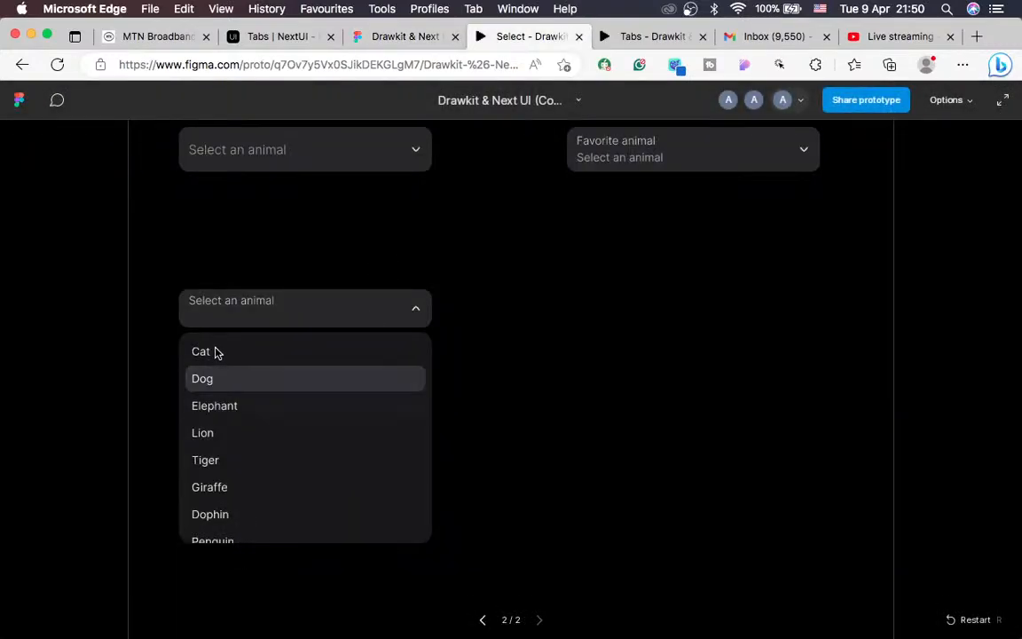
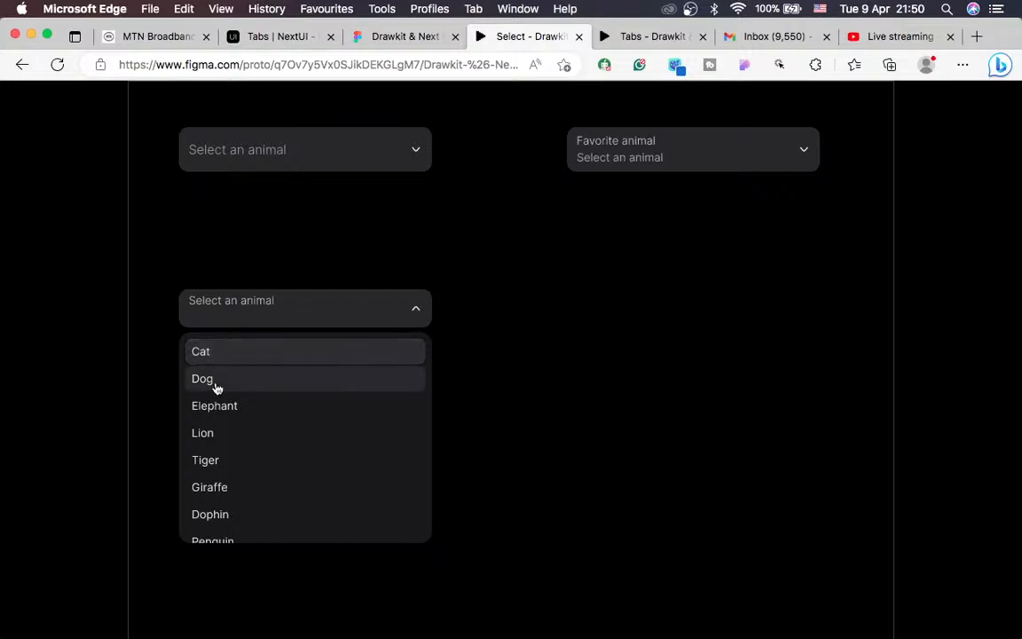
Step: In the prototype, pick Cat, then Dog, then Cat again in the lower animal dropdown
click(275, 315)
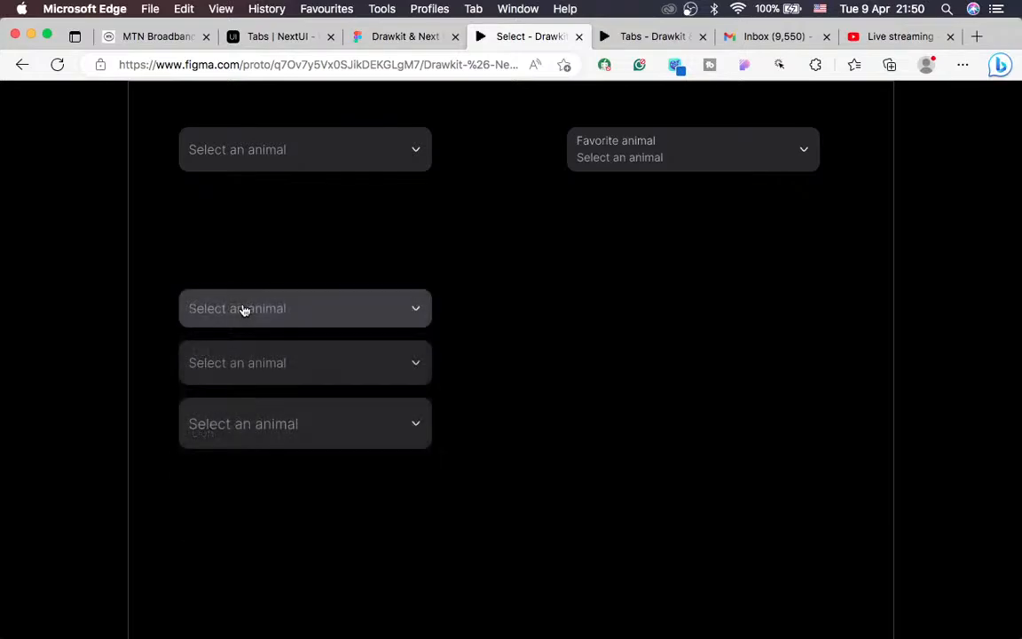
click(292, 313)
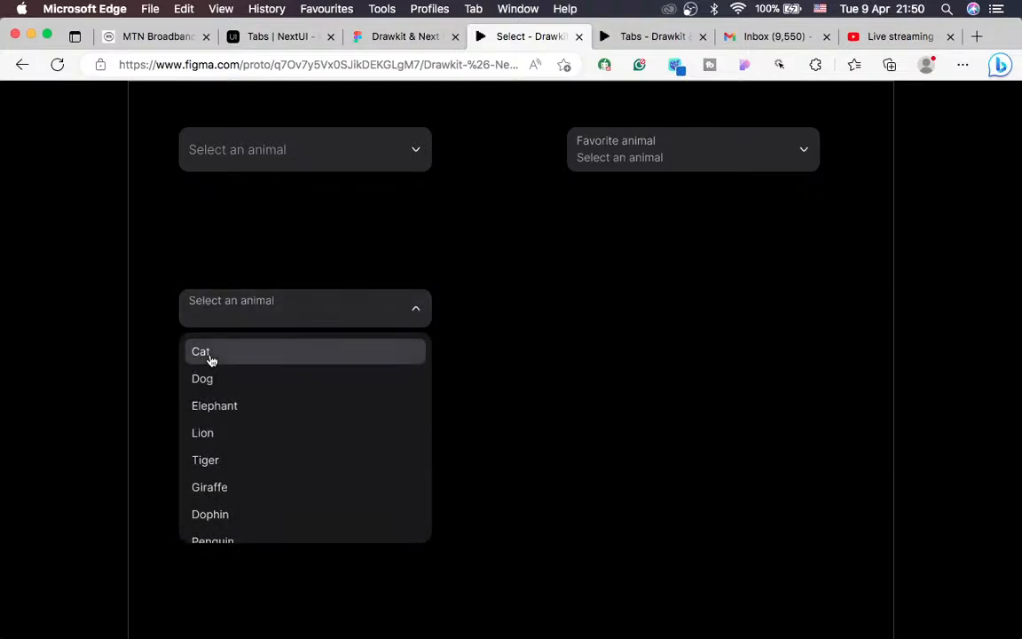
click(210, 359)
click(305, 318)
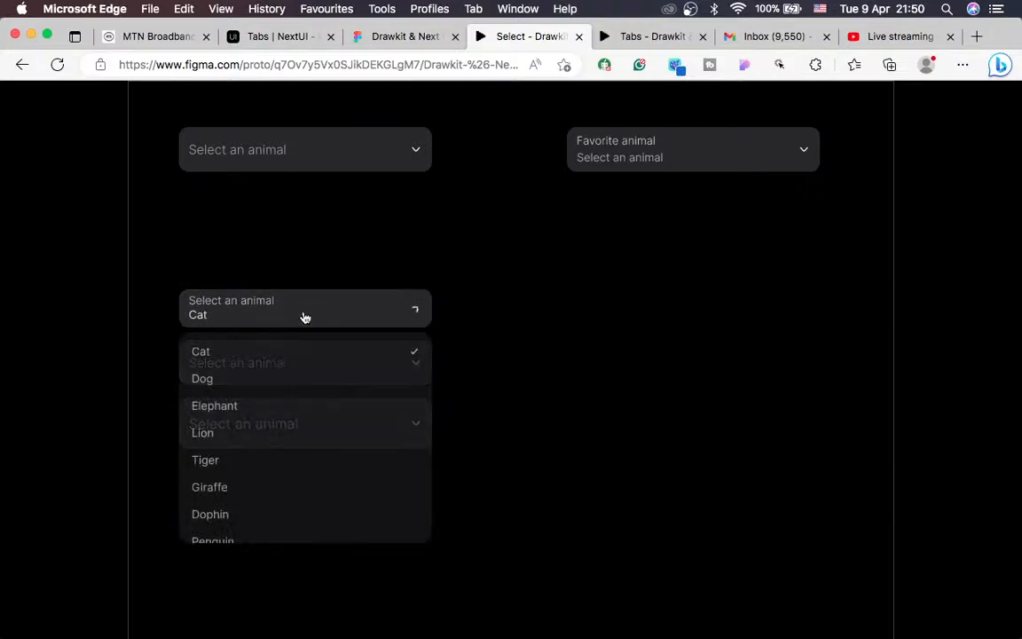
click(221, 381)
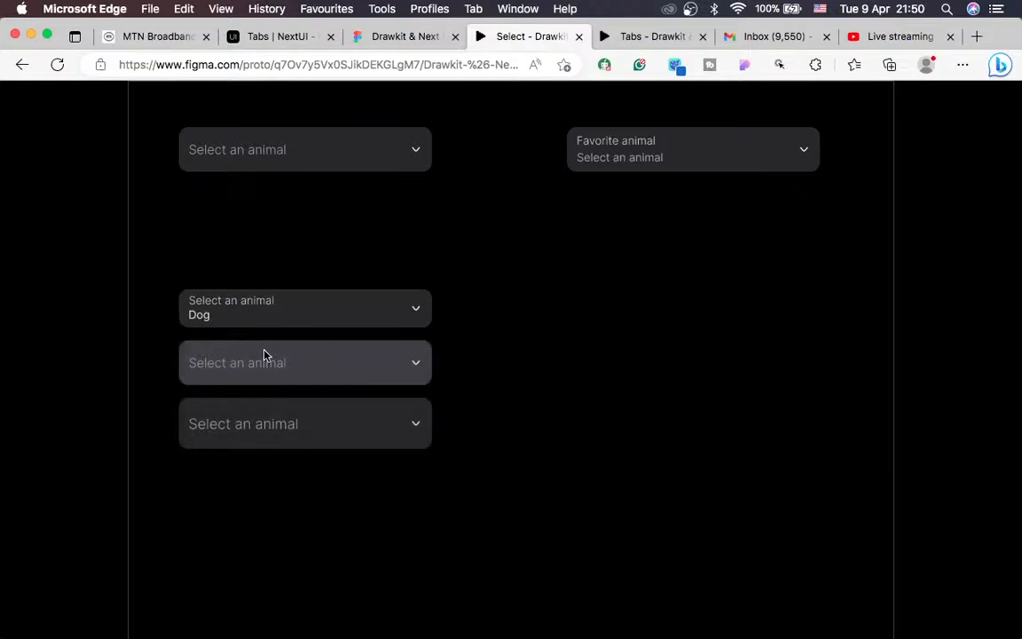
click(301, 320)
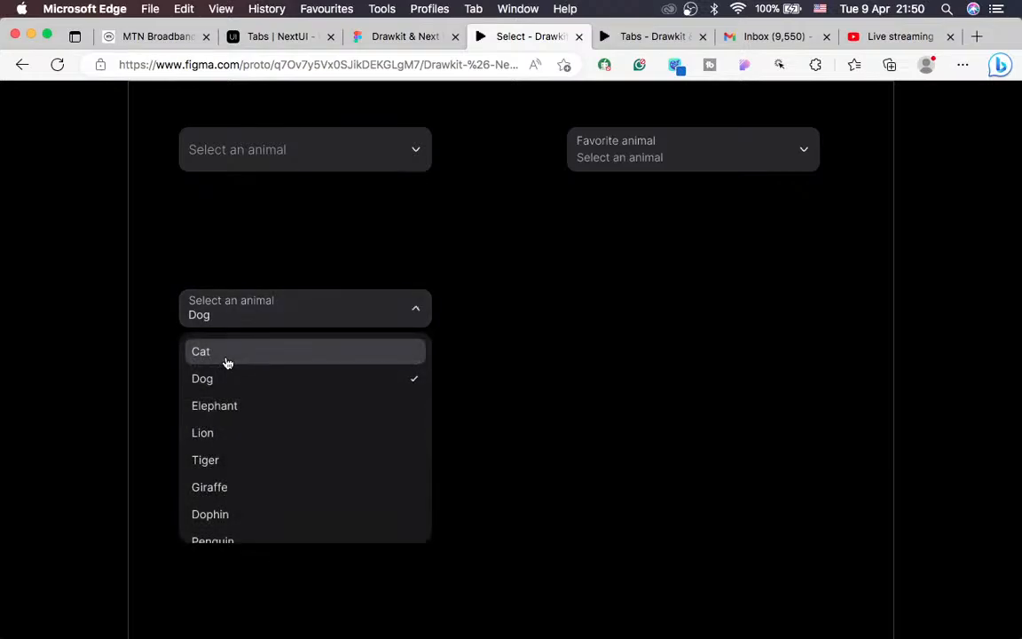
click(220, 363)
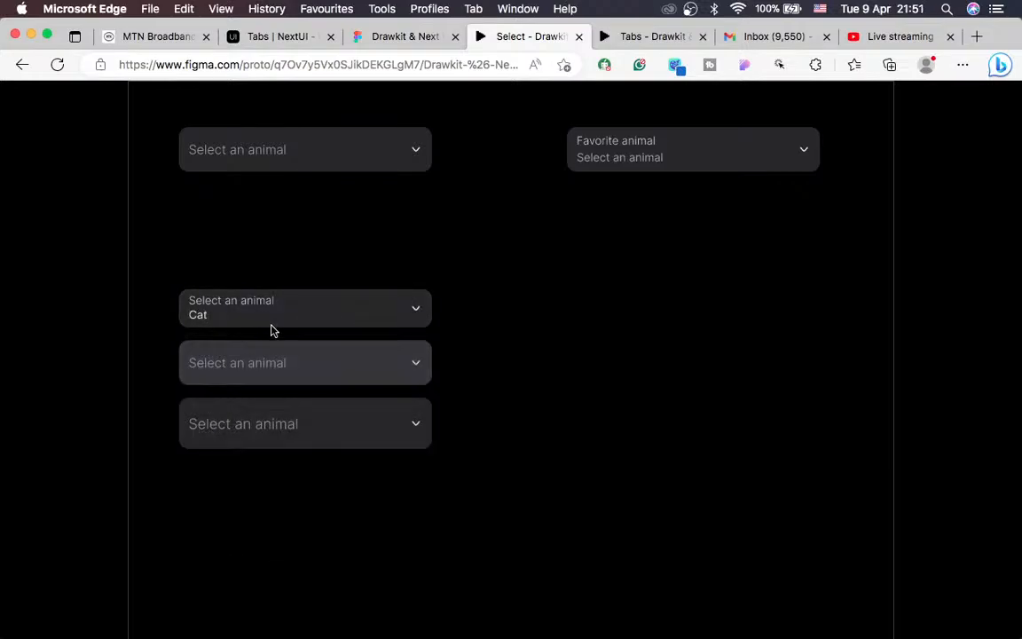
Step: Try opening the unresponsive middle animal dropdown, then return to the design file
click(328, 362)
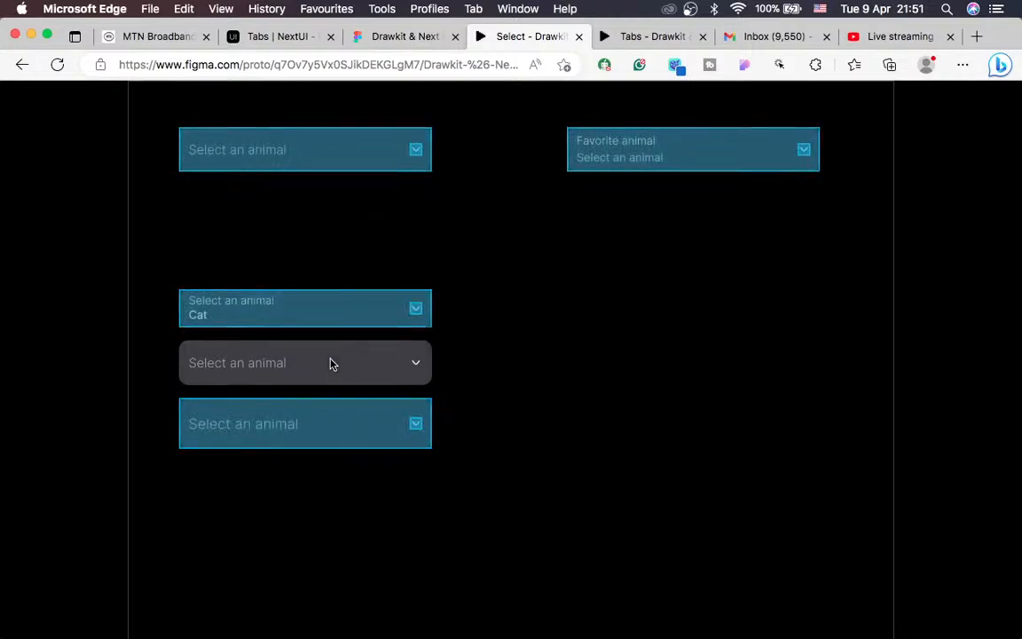
click(313, 377)
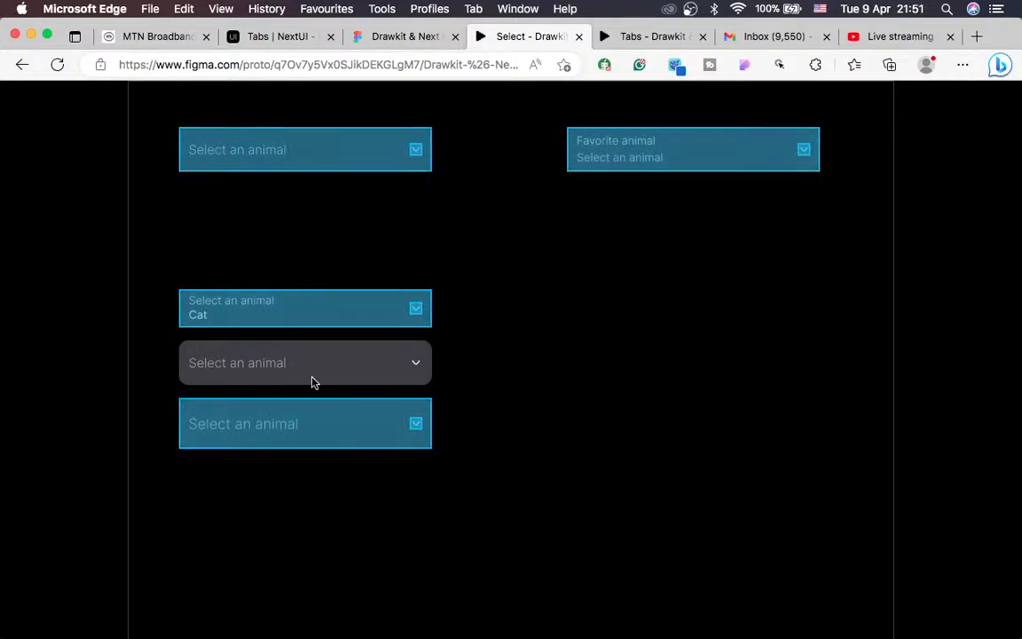
click(312, 377)
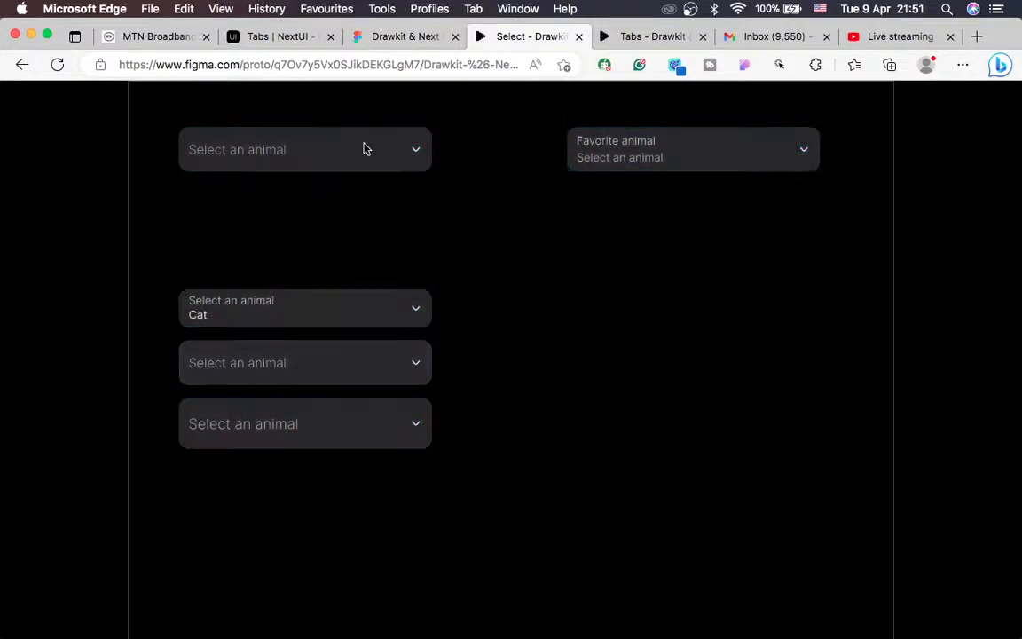
click(380, 34)
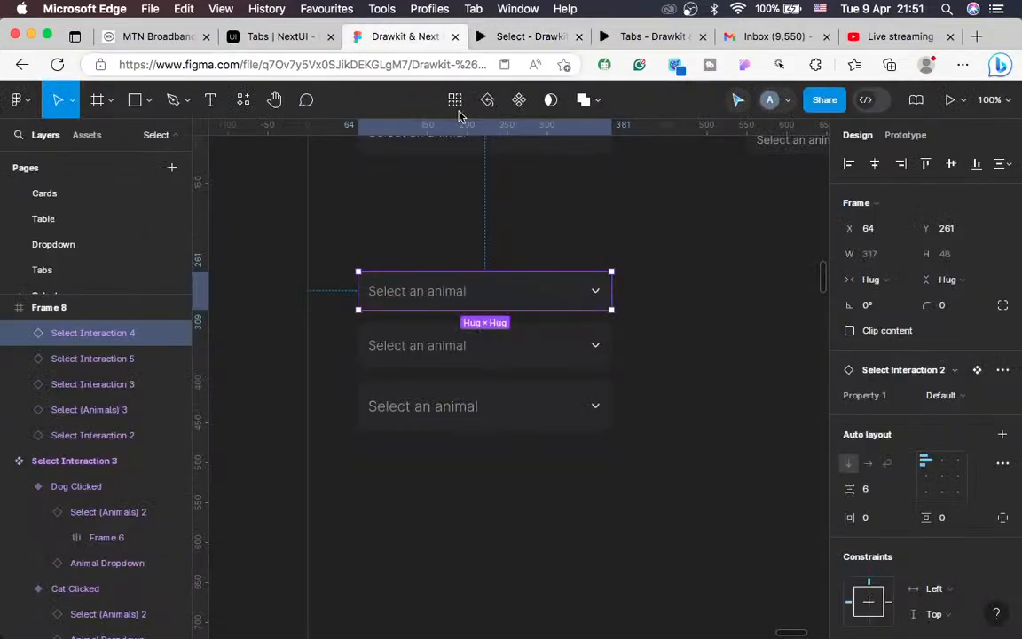
Step: Replace the middle Select (Animals) 3 instance with the interactive top dropdown via Paste to replace
click(532, 359)
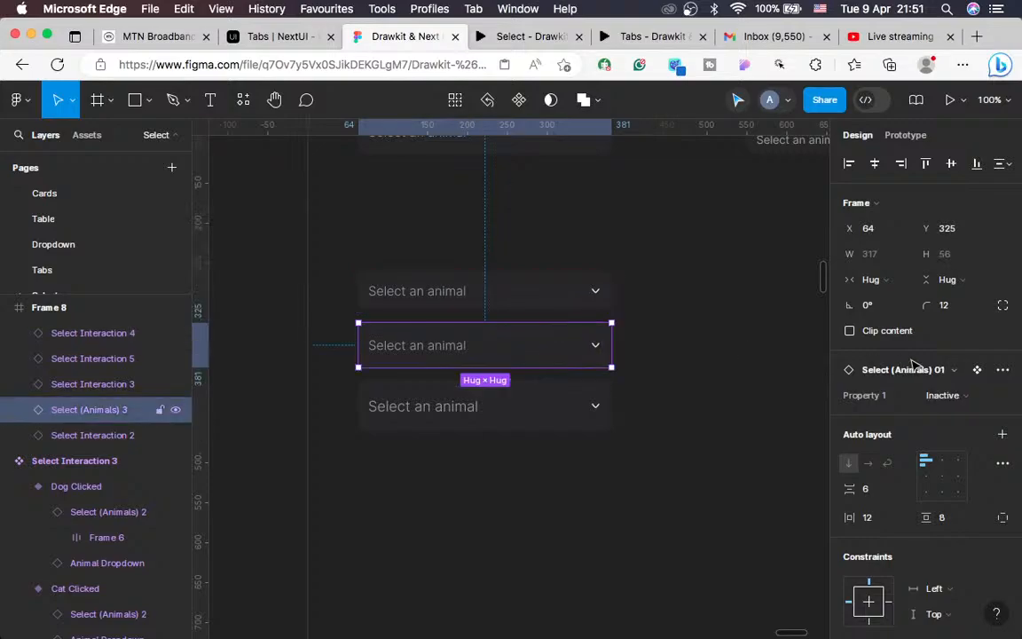
click(1003, 371)
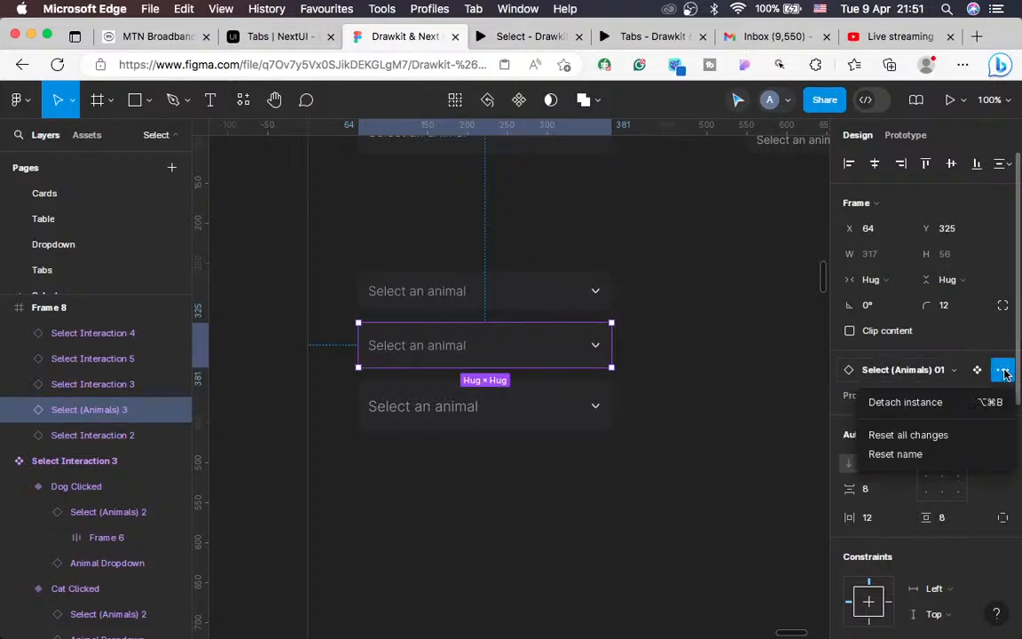
scroll(756, 424, up, 3)
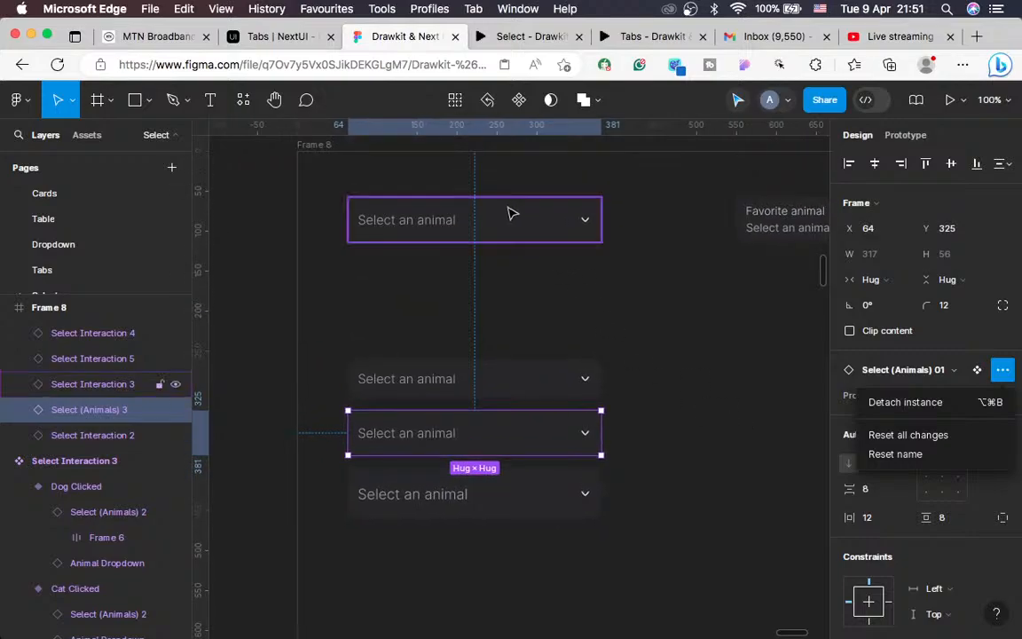
click(511, 213)
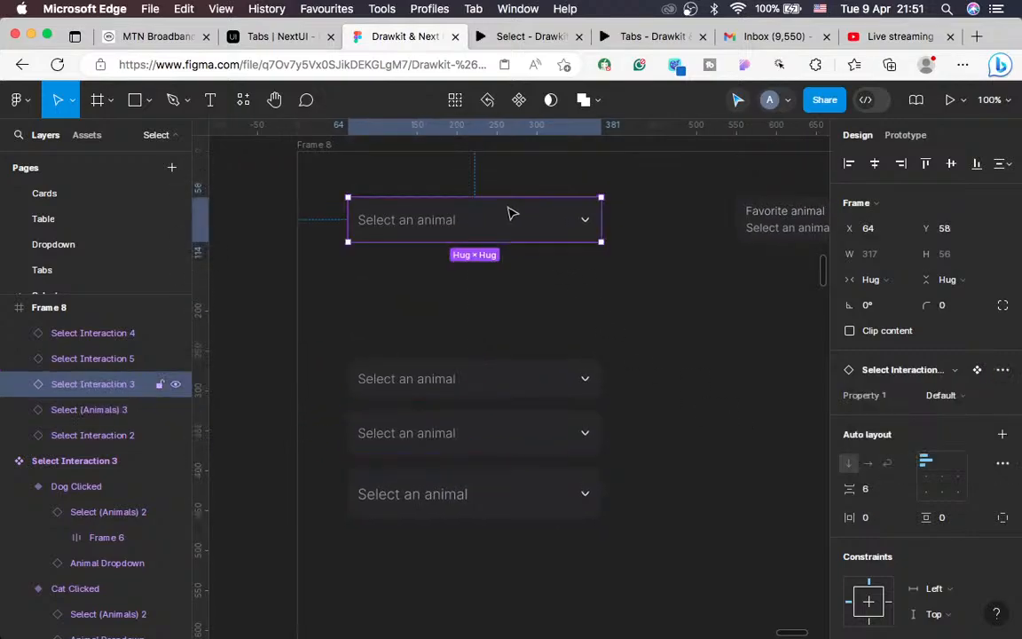
click(495, 441)
right_click(495, 441)
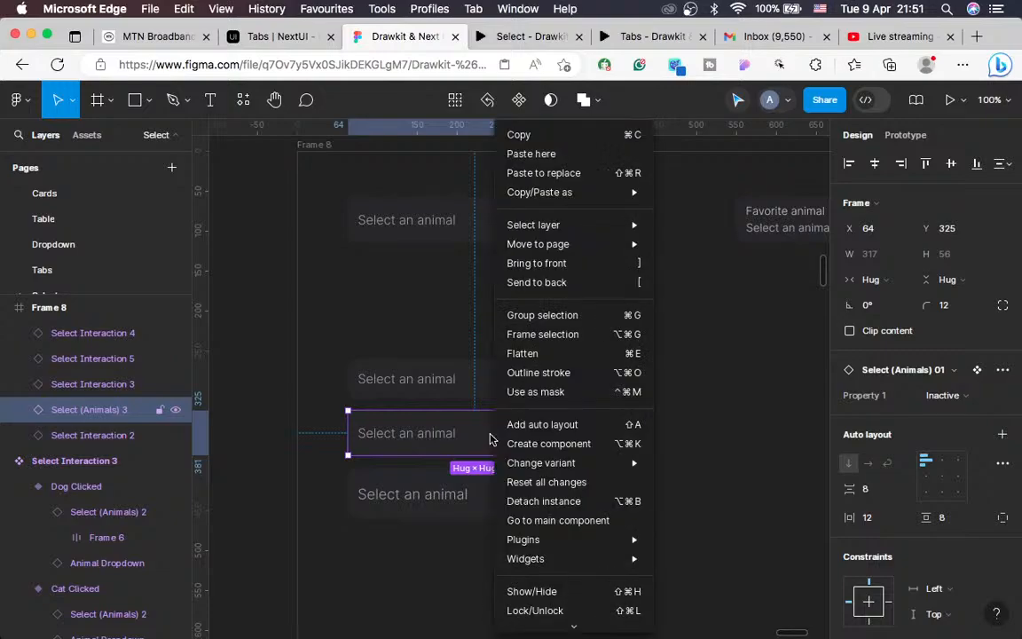
mouse_move(570, 197)
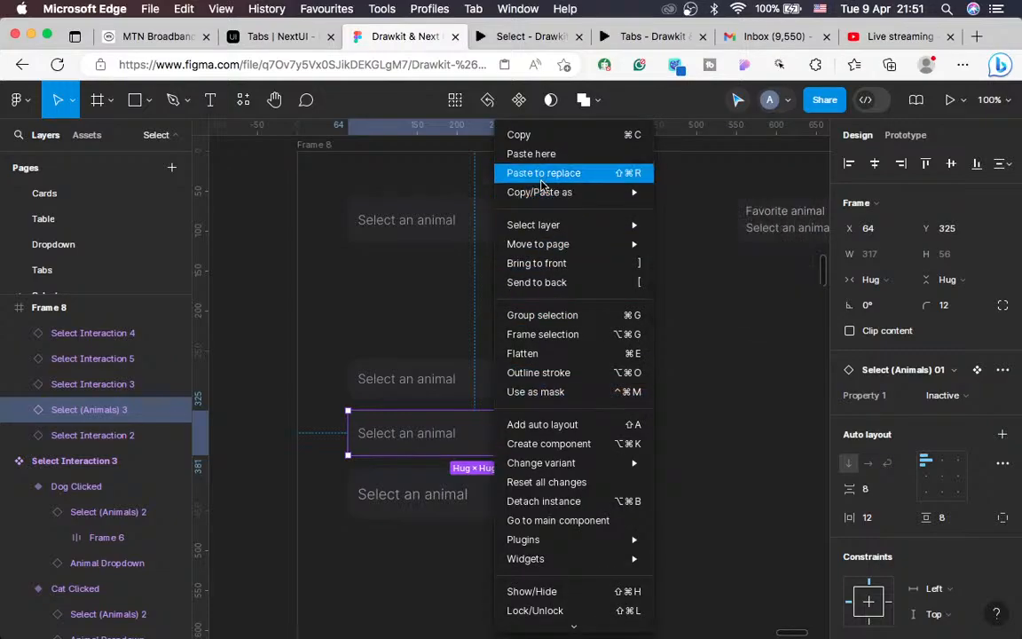
click(541, 173)
Step: Test the replaced middle dropdown's animal list in the prototype, then return to the editor
click(513, 39)
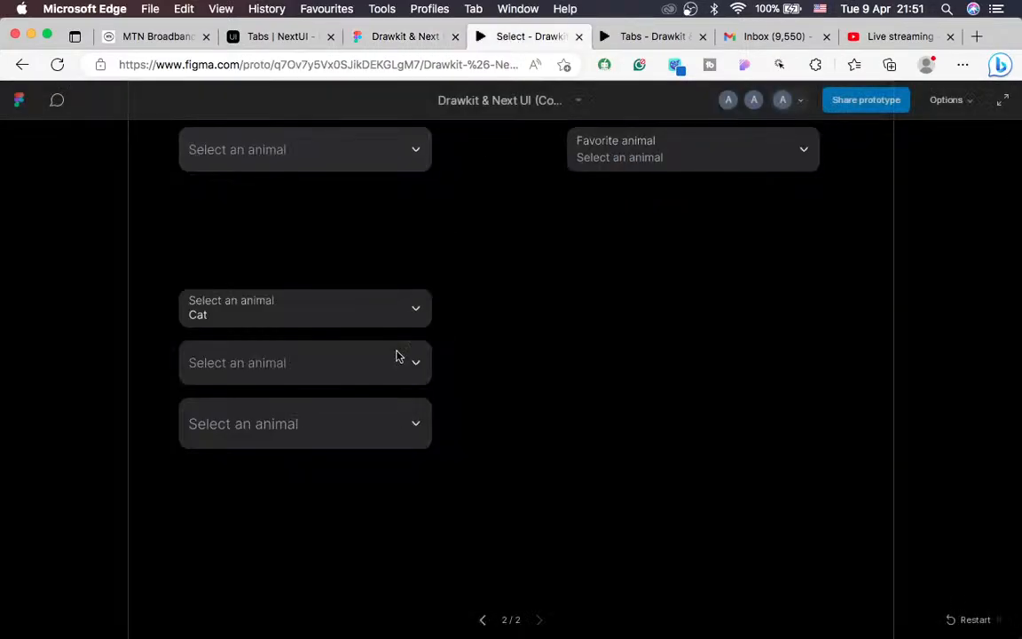
click(359, 383)
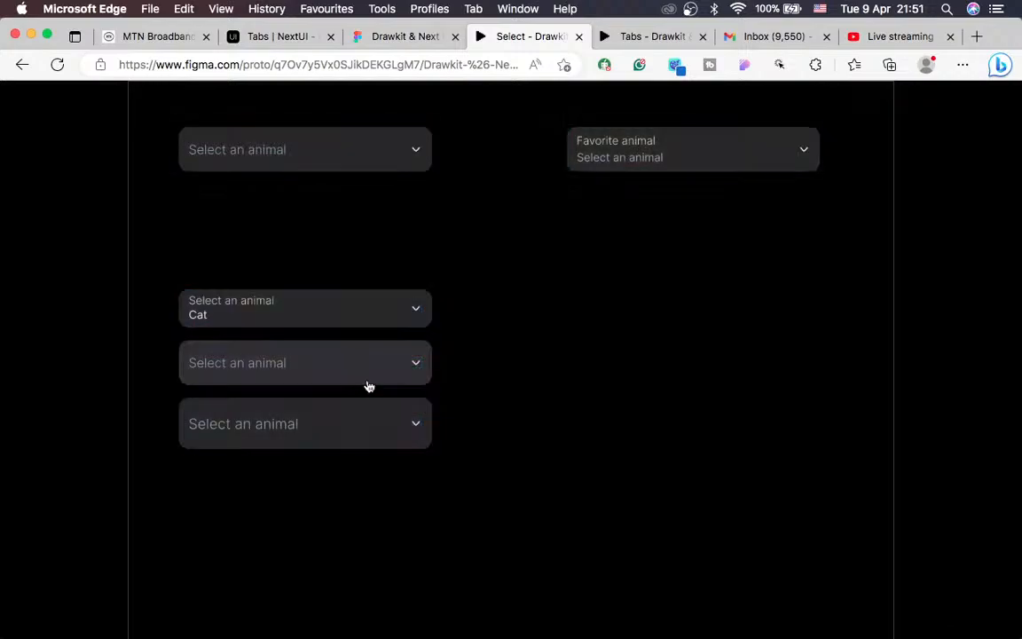
click(344, 377)
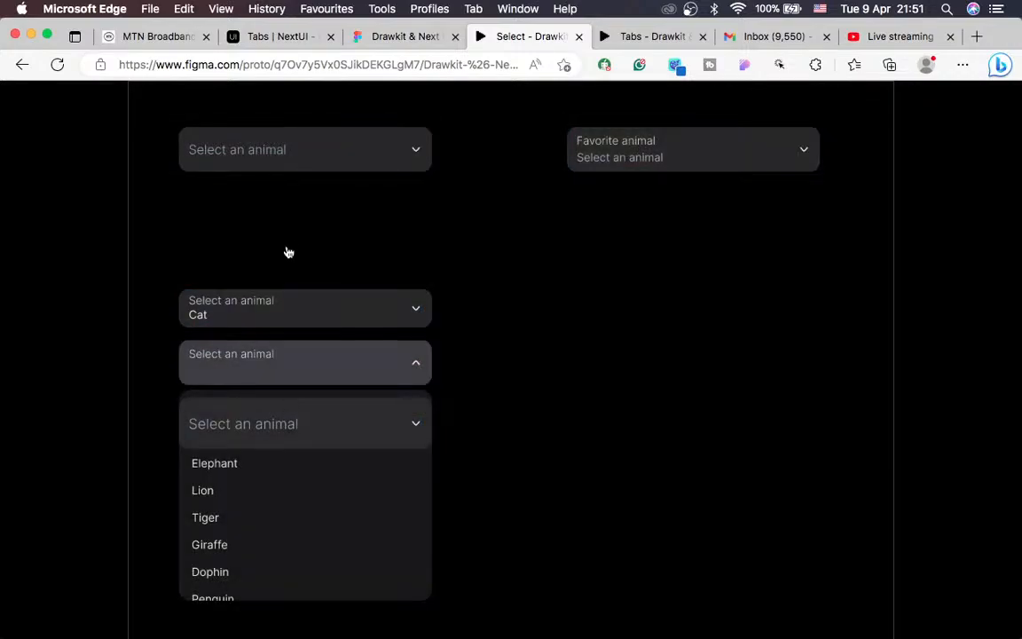
click(391, 39)
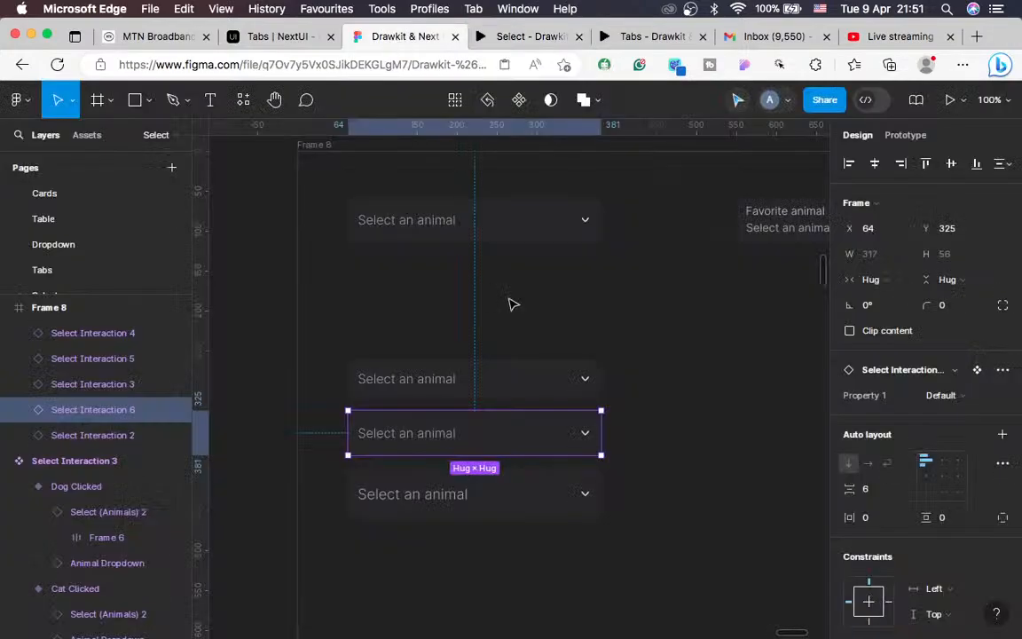
Step: Bring the new Select Interaction 6 layer to the front of Frame 8 and preview again
right_click(519, 437)
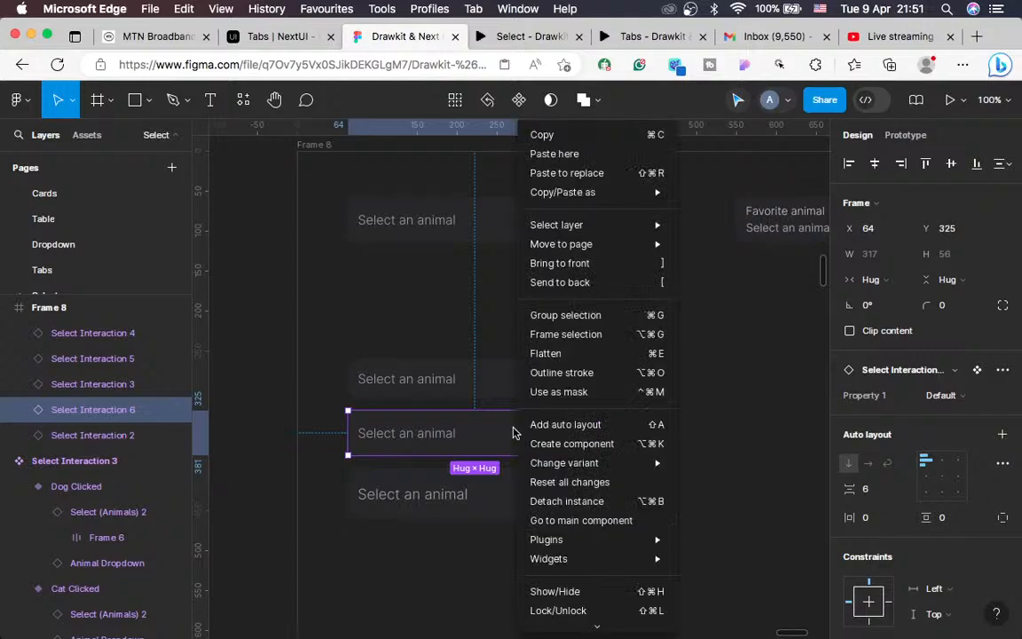
click(574, 266)
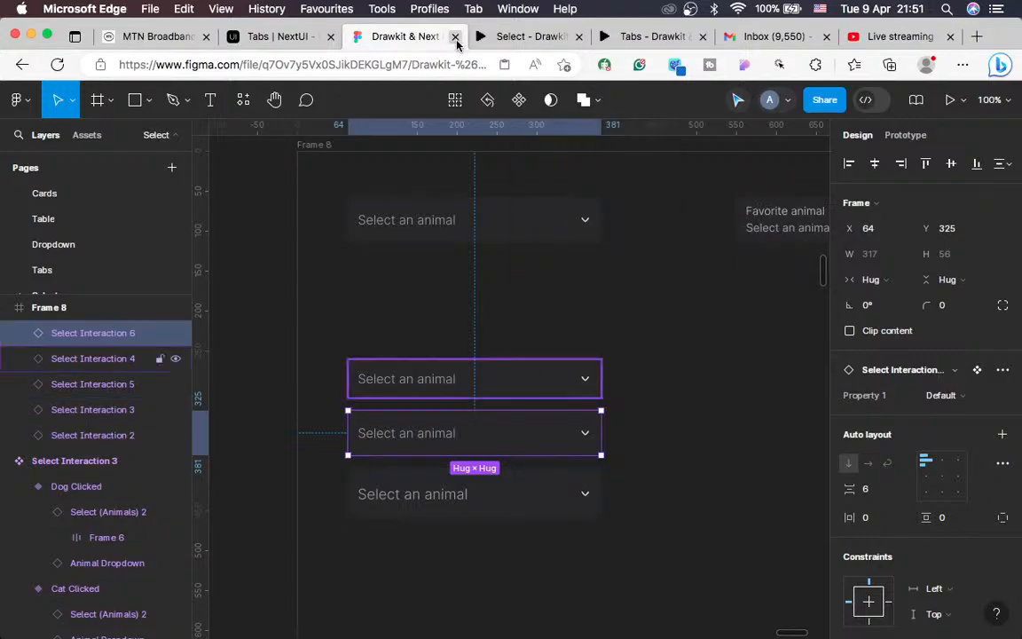
click(504, 39)
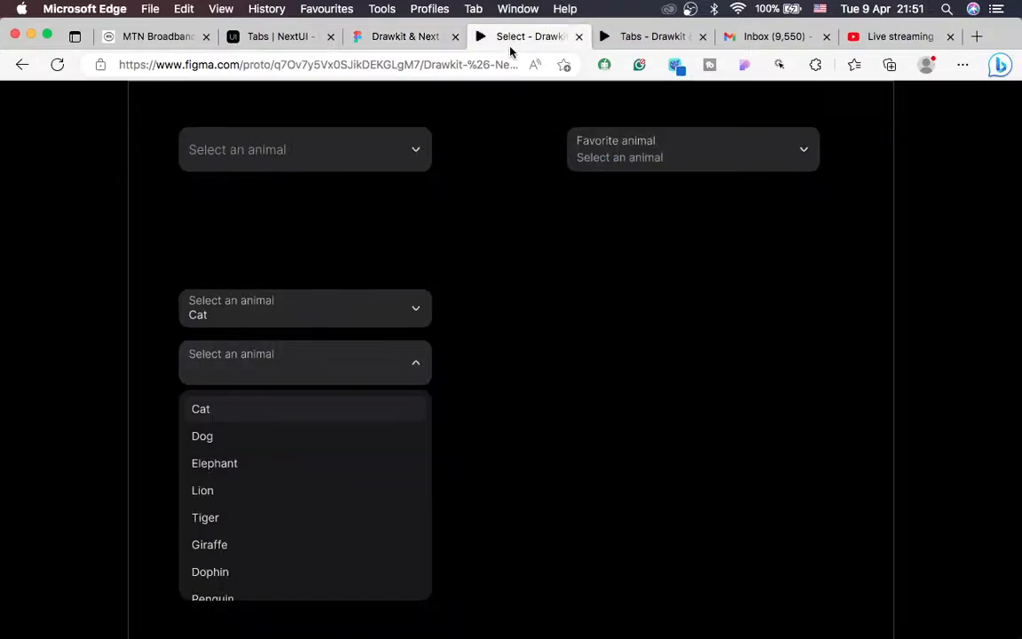
Step: Choose Dog in the middle dropdown, then Cat from the third dropdown's scrolled animal list
click(225, 444)
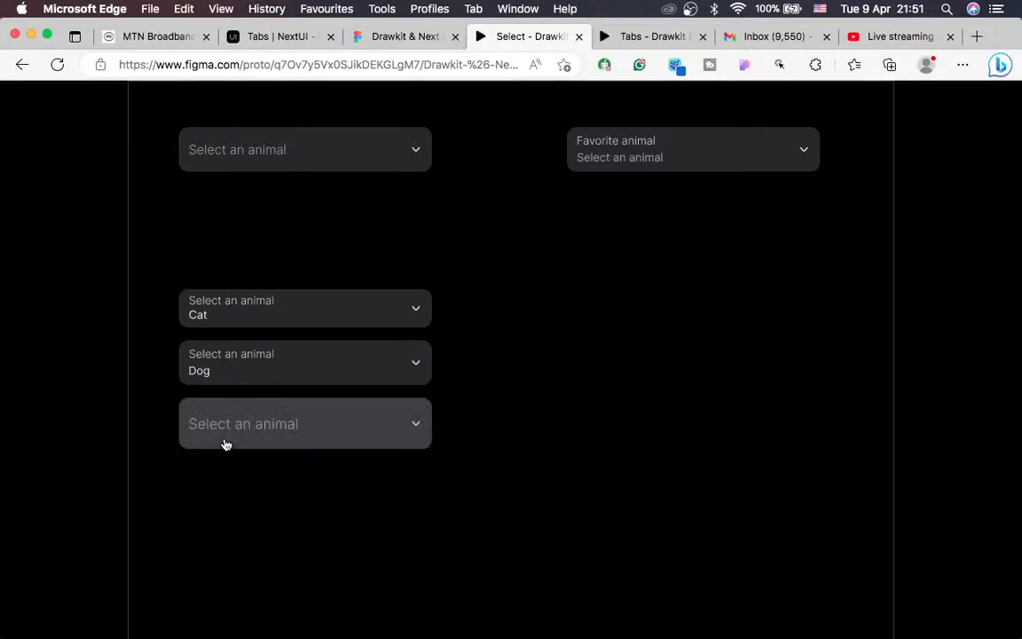
click(328, 436)
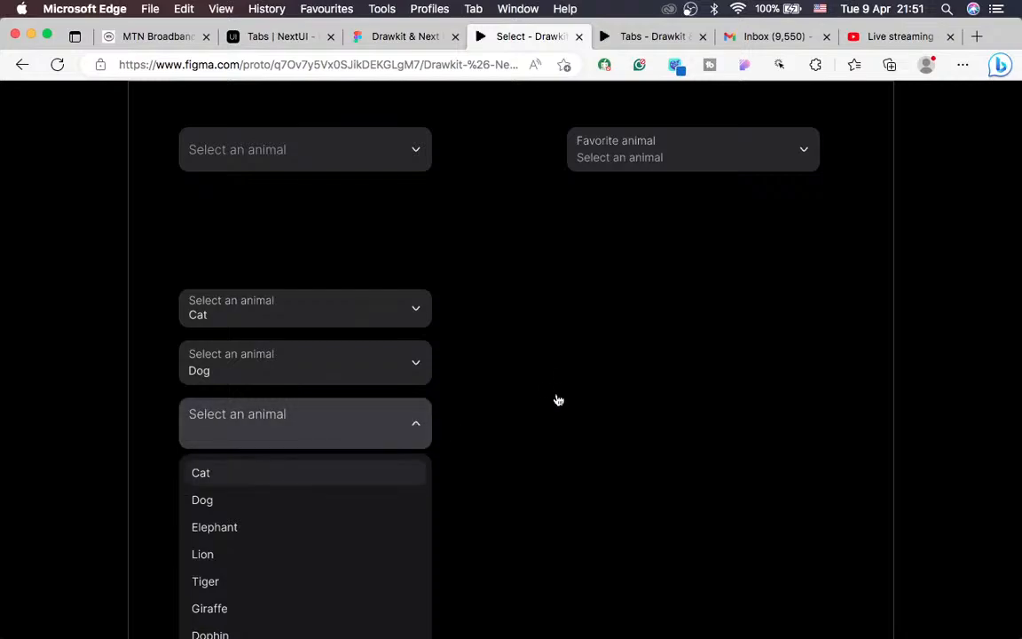
scroll(358, 520, down, 2)
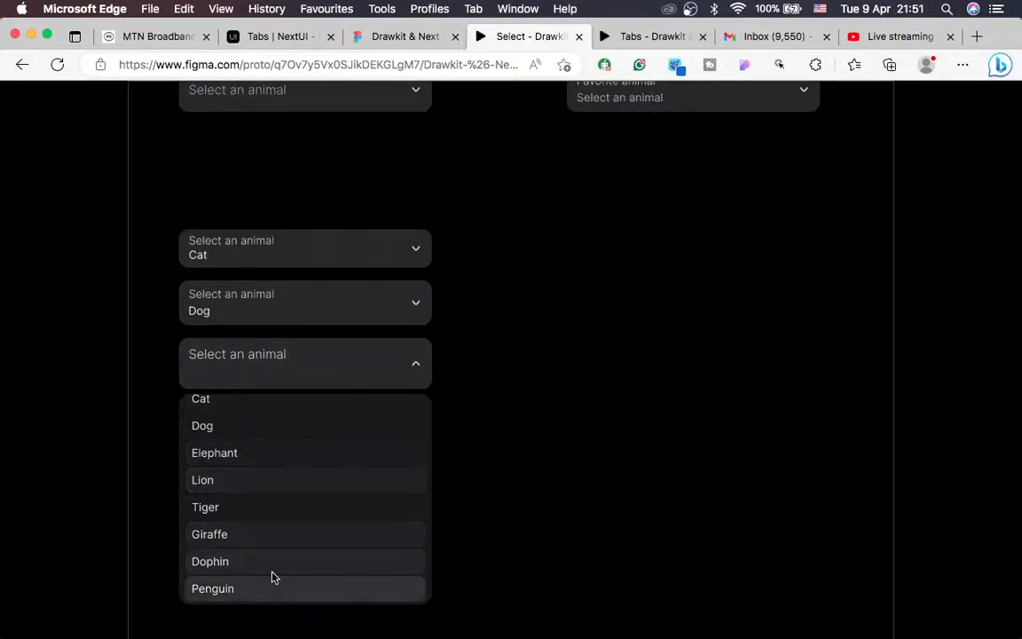
scroll(271, 514, up, 1)
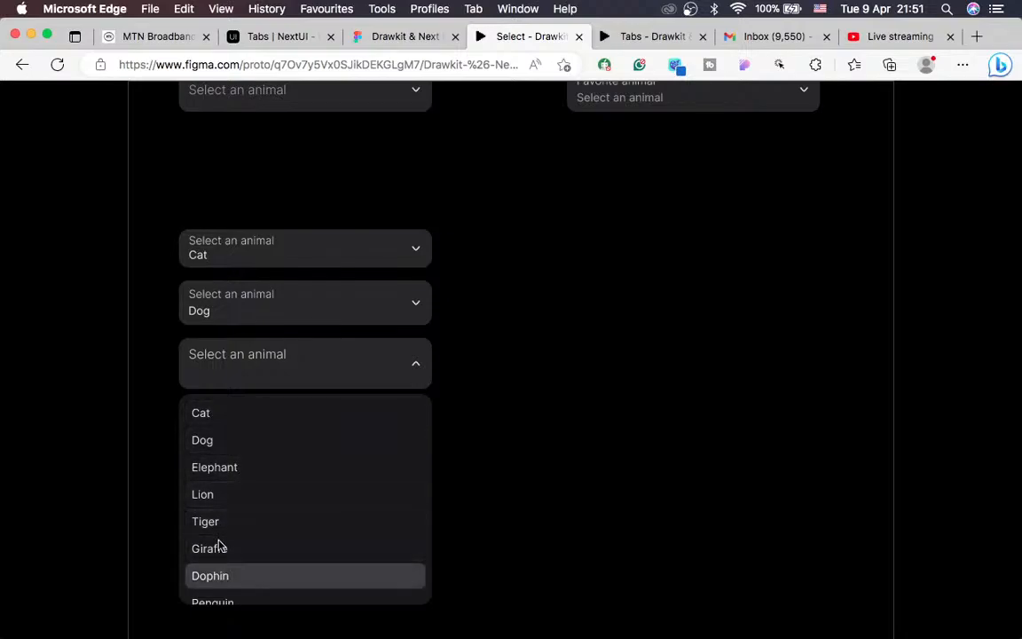
click(210, 417)
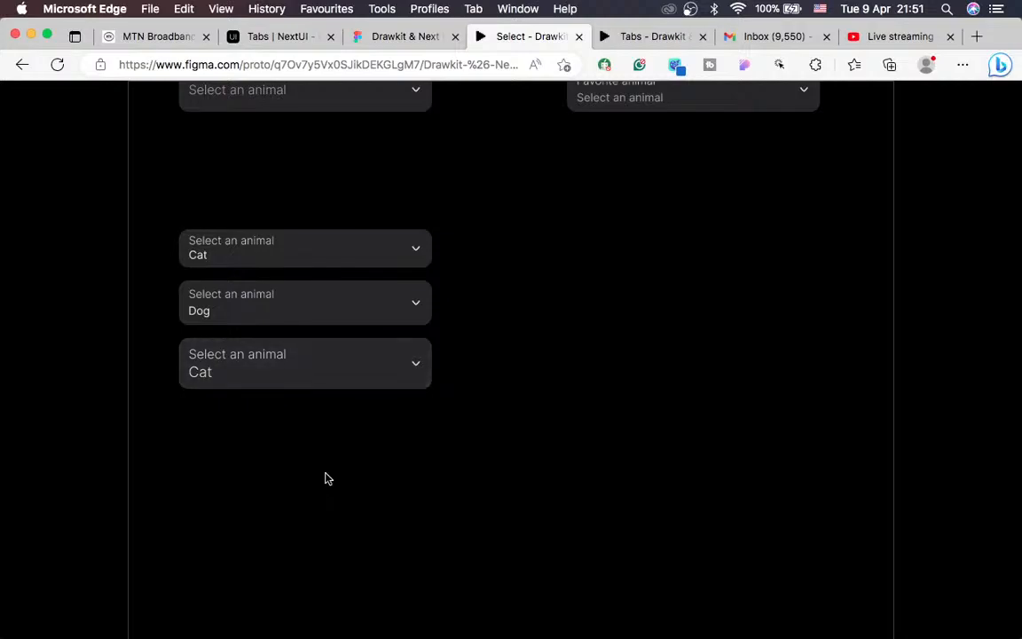
scroll(325, 479, up, 2)
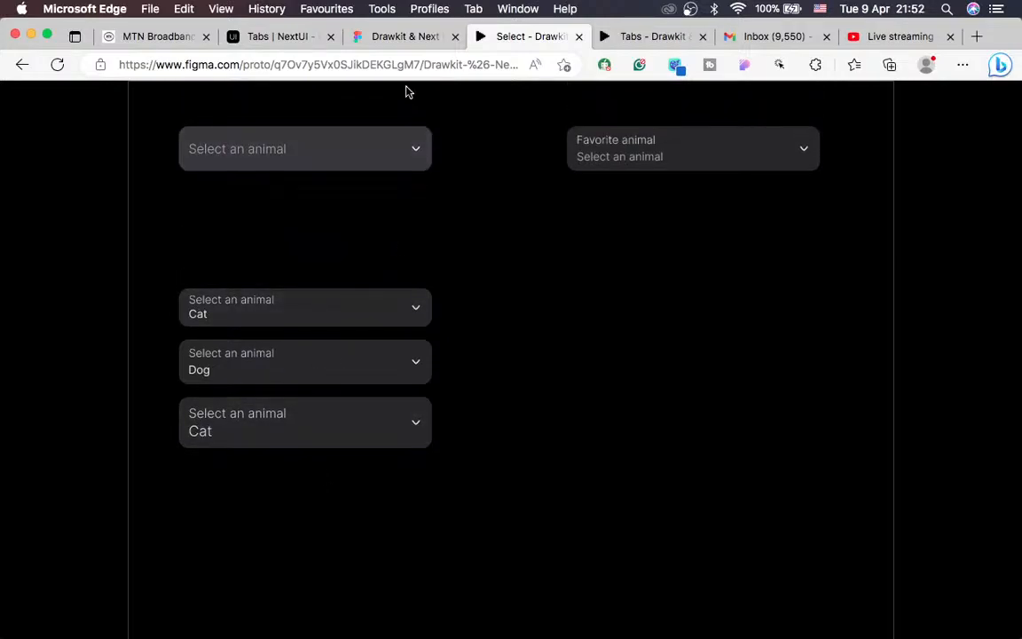
Step: Zoom the canvas out to 50% and pan to show Frame 8 beside Select Interaction 3
click(395, 36)
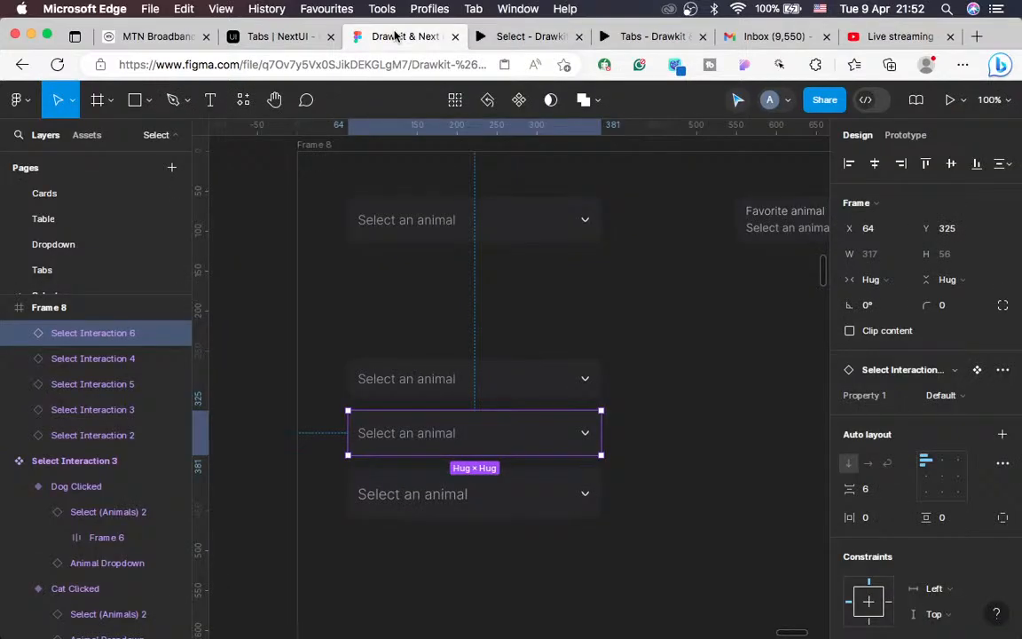
key(ctrl+Left)
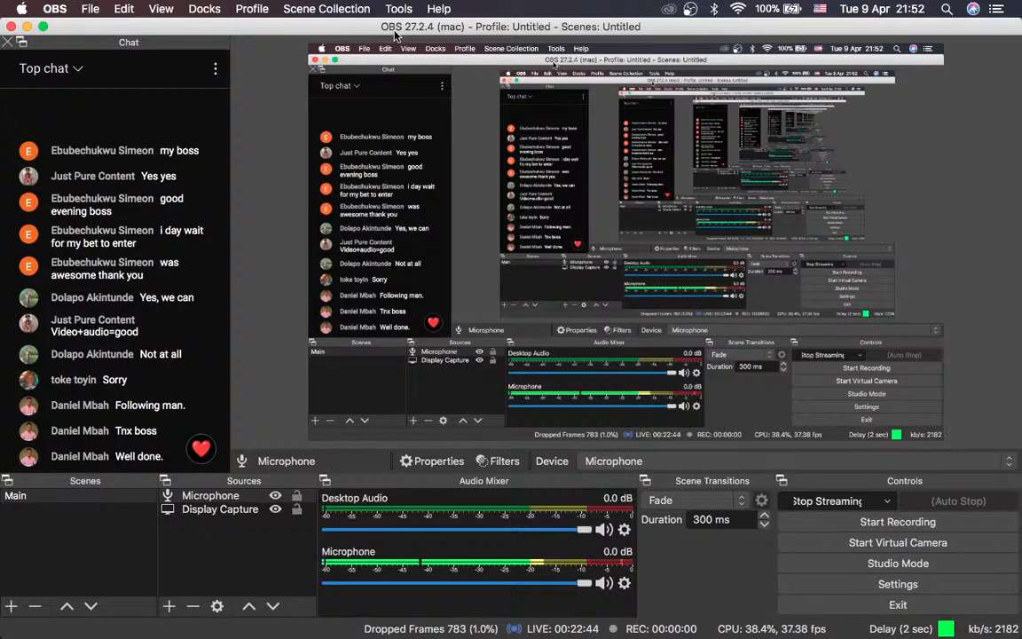
key(ctrl+Right)
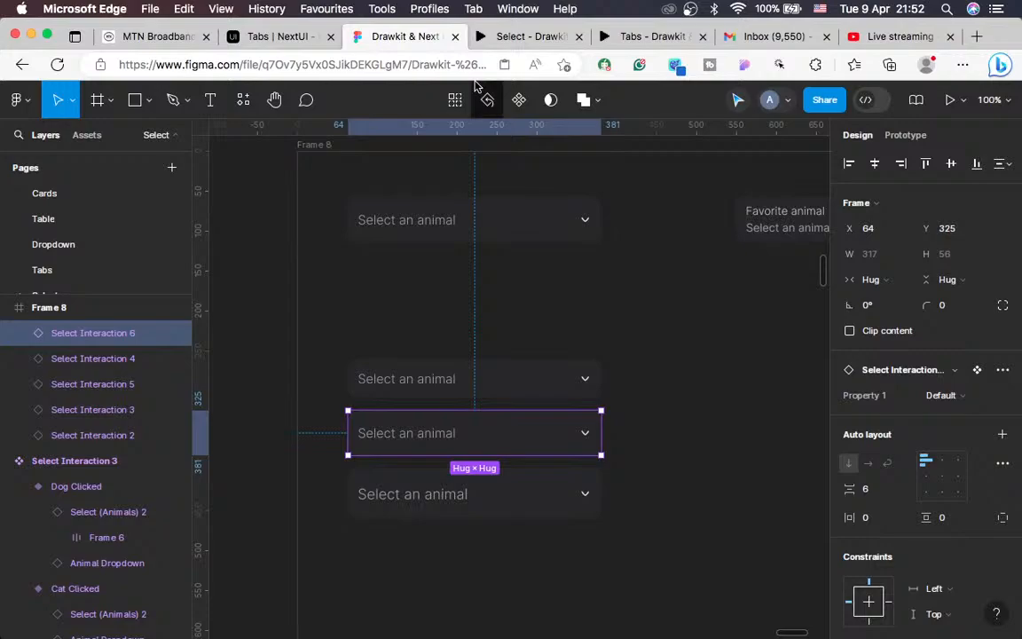
key(minus)
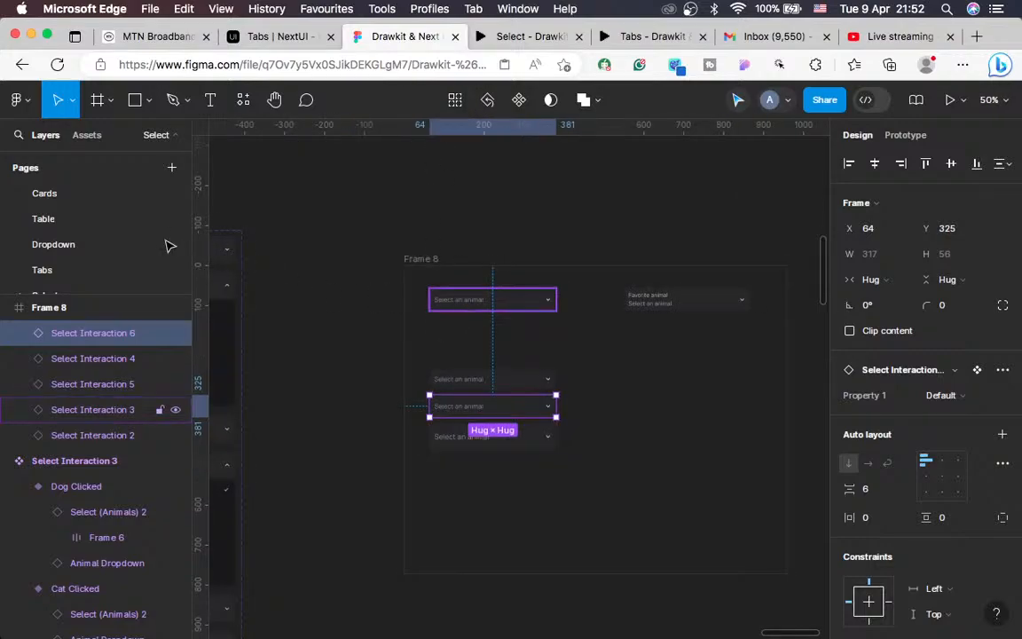
scroll(175, 248, left, 2)
scroll(119, 241, down, 1)
scroll(119, 241, up, 1)
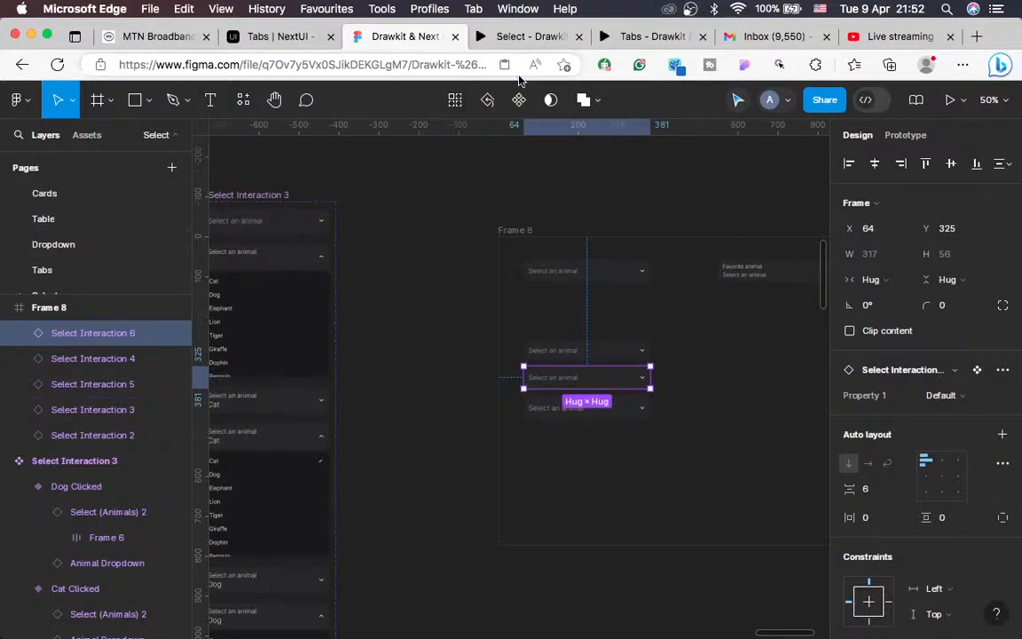
Step: Switch to the NextUI Tabs docs, close the style inspector panel, then go to YouTube Studio
click(279, 42)
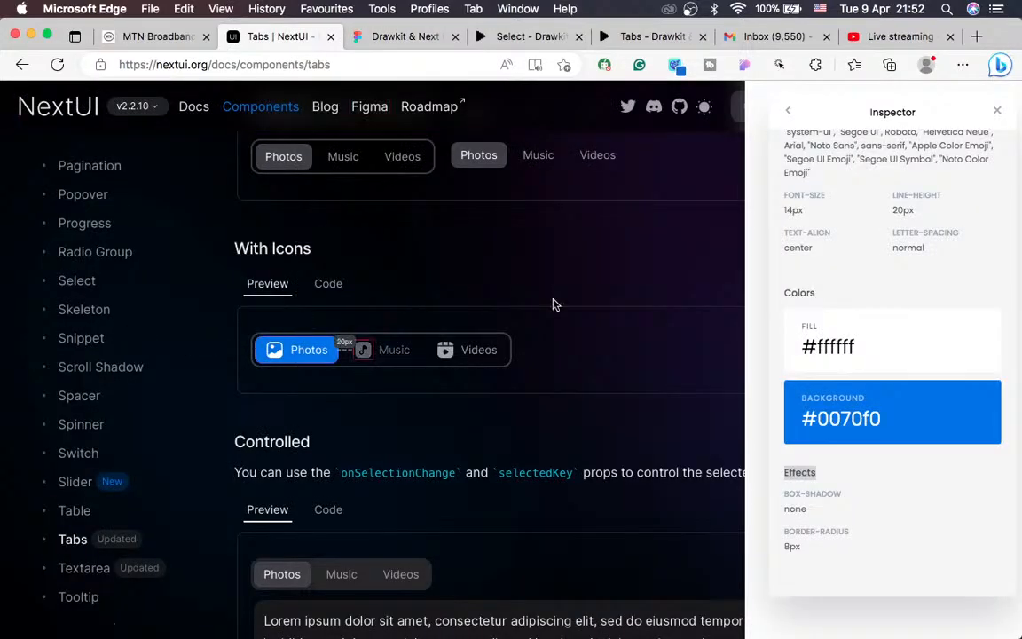
click(1000, 112)
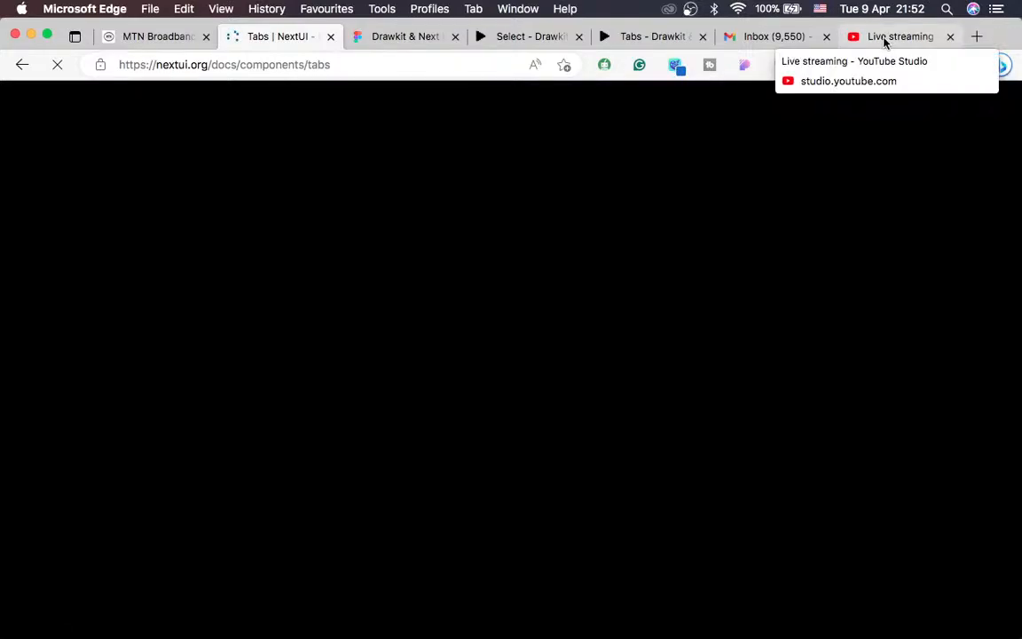
click(884, 41)
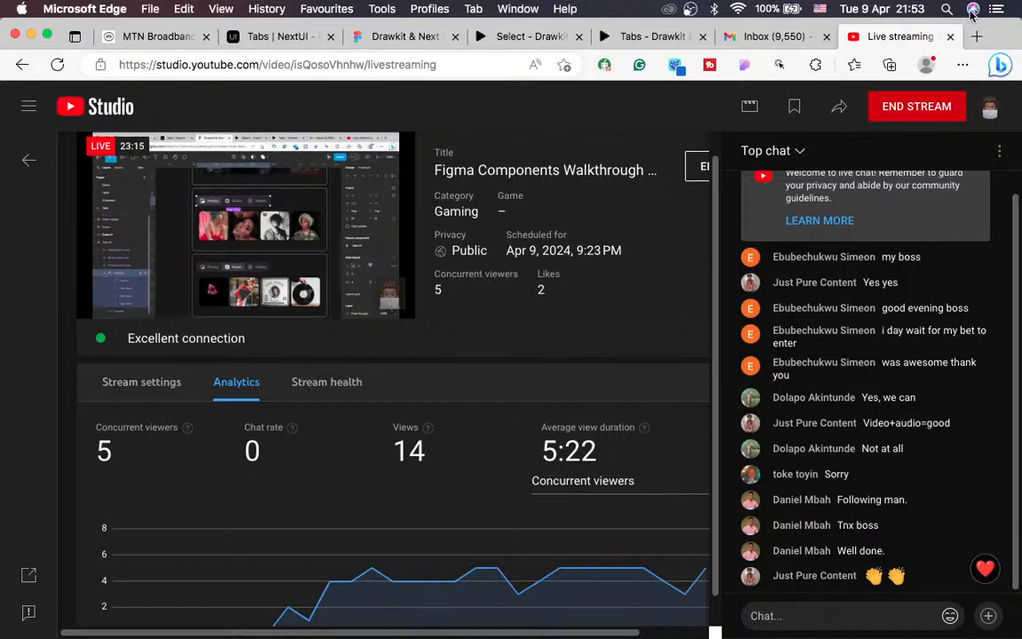
Step: Return to the NextUI Tabs docs and scroll the Components list until Input is visible
click(268, 39)
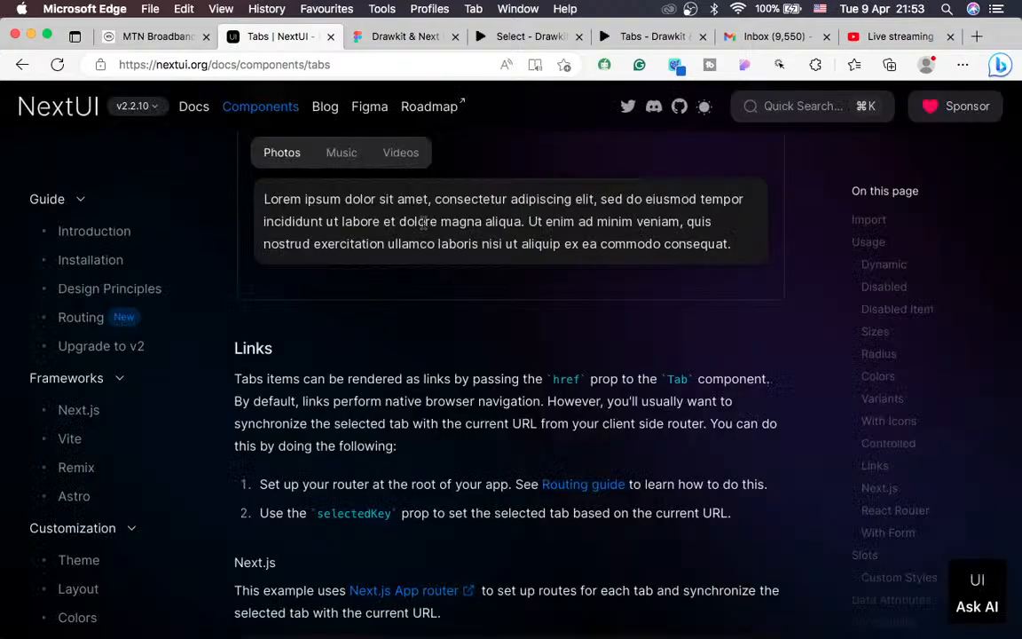
scroll(299, 302, up, 5)
scroll(85, 433, down, 5)
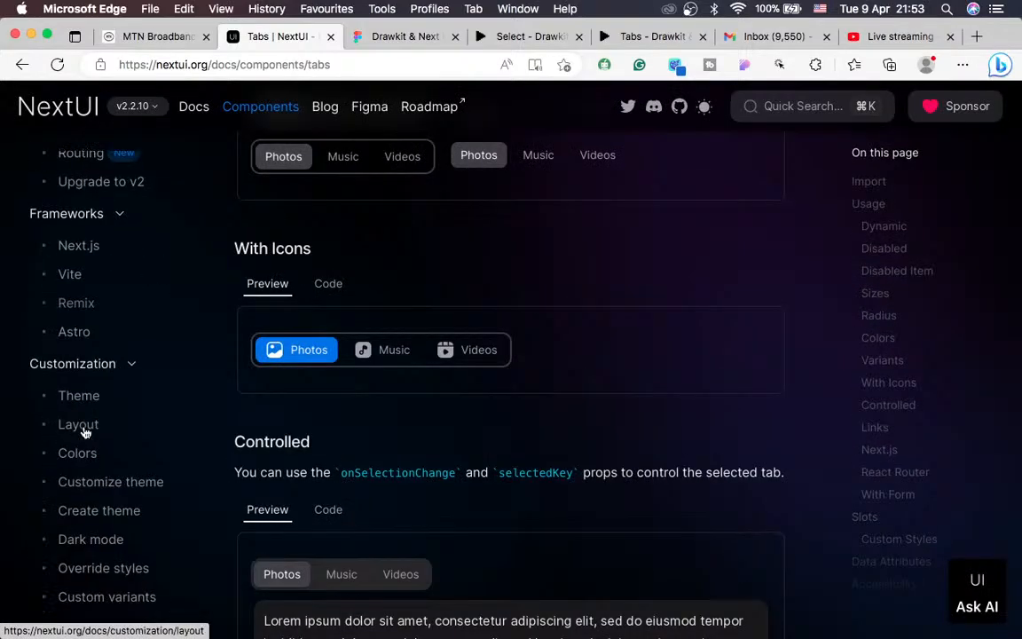
scroll(85, 432, down, 5)
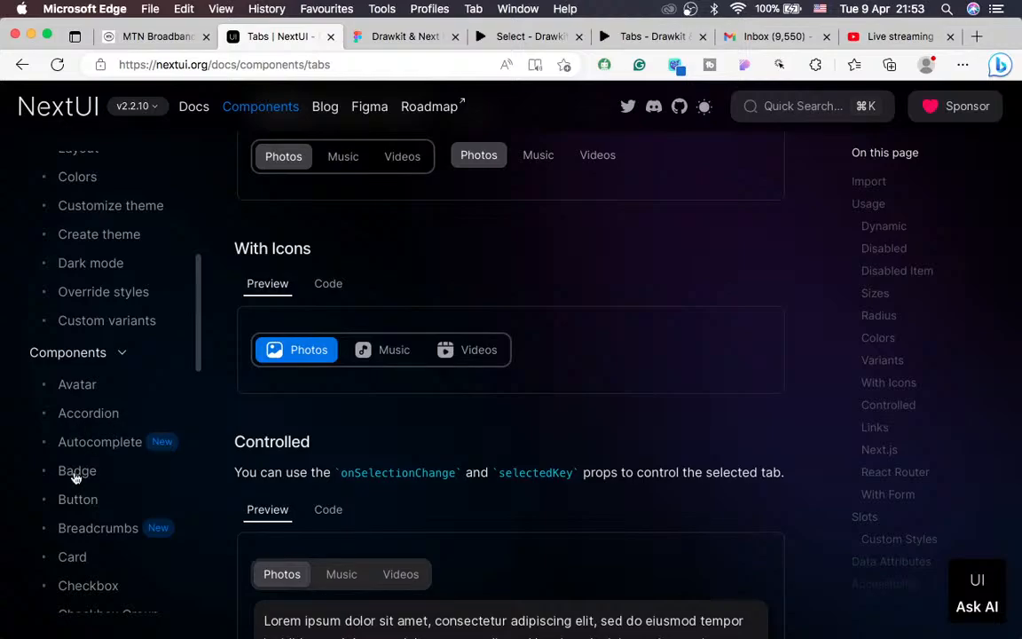
scroll(125, 426, down, 5)
scroll(128, 430, down, 7)
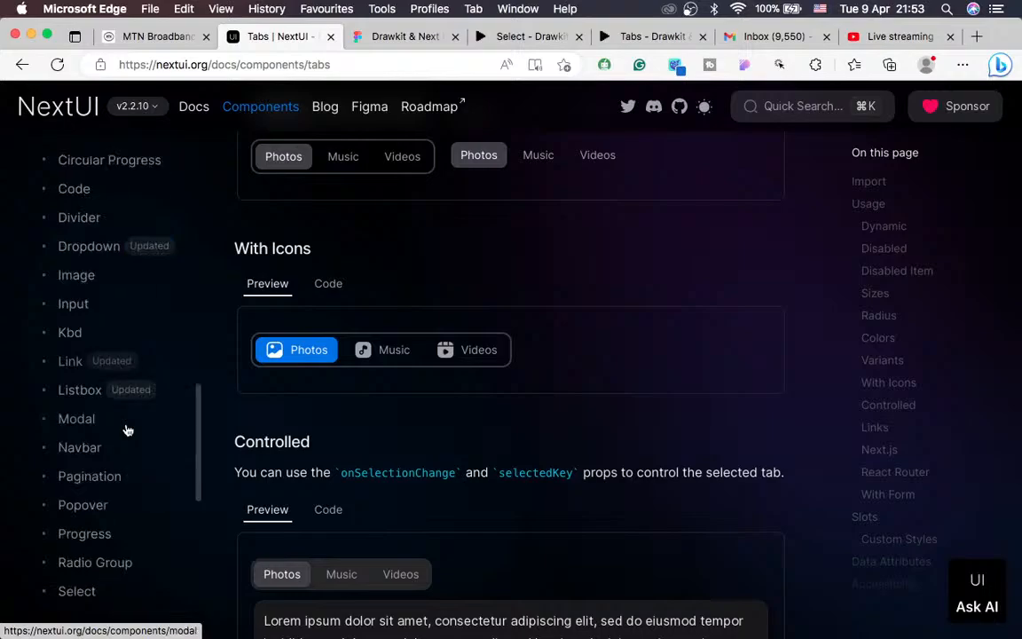
scroll(128, 431, down, 2)
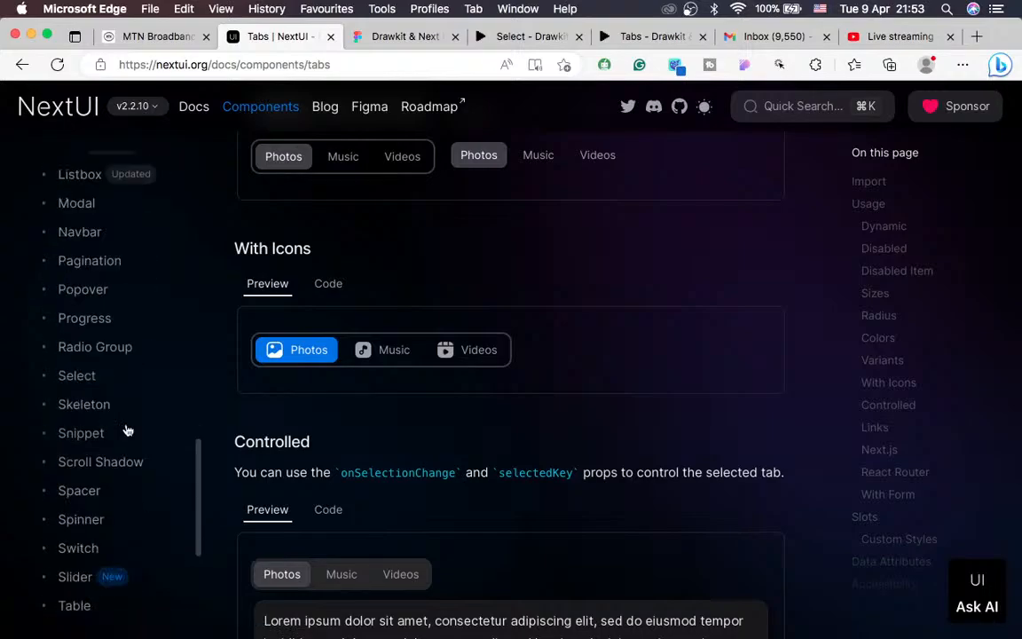
scroll(128, 430, up, 3)
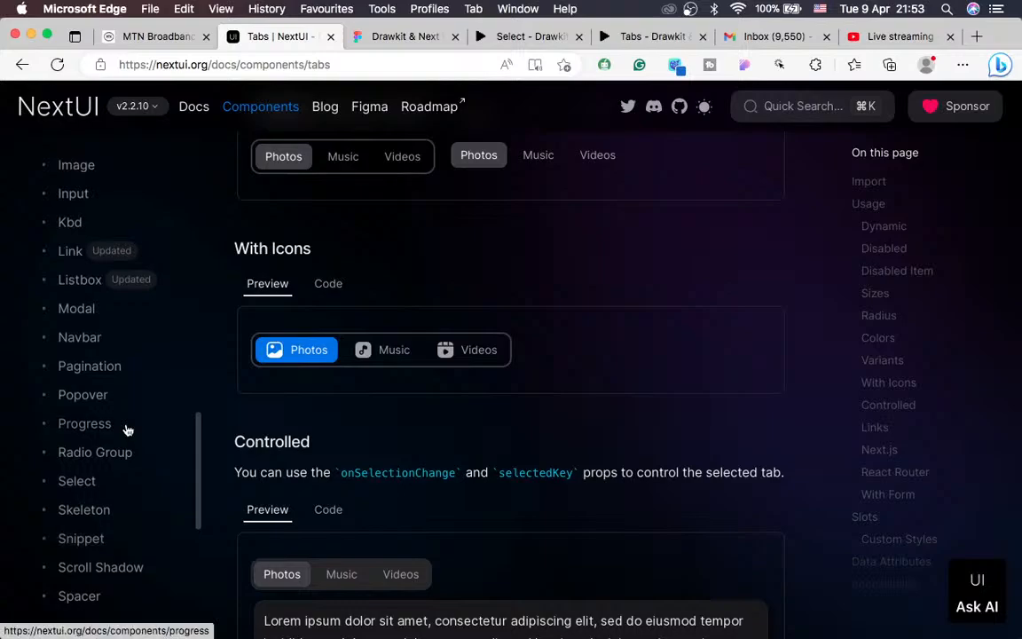
scroll(115, 400, up, 1)
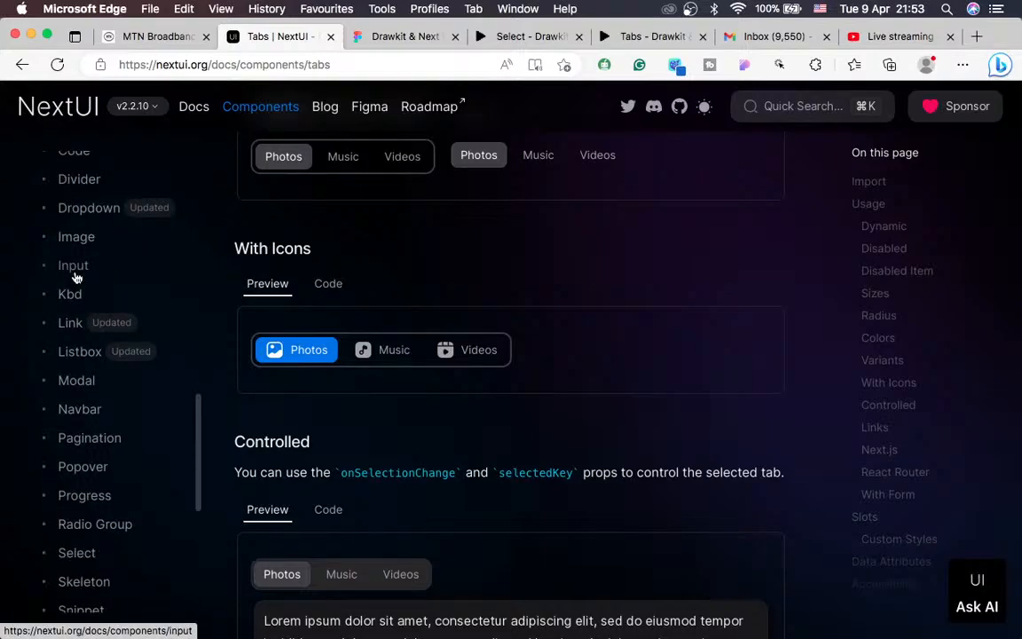
Step: Open the NextUI Input documentation and scroll through its Usage and Sizes sections
click(76, 275)
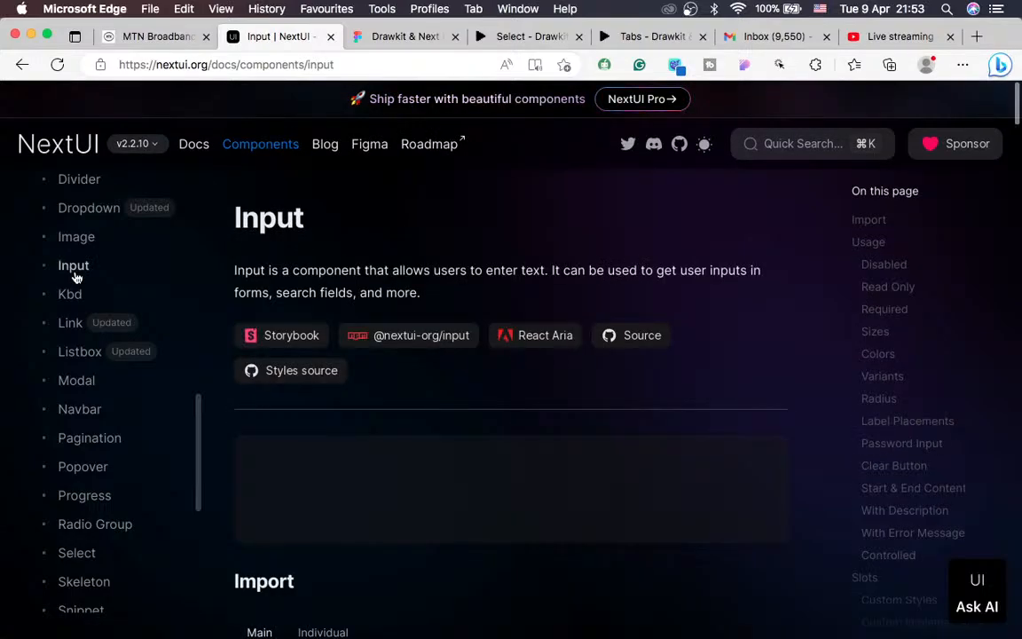
key(super+Tab)
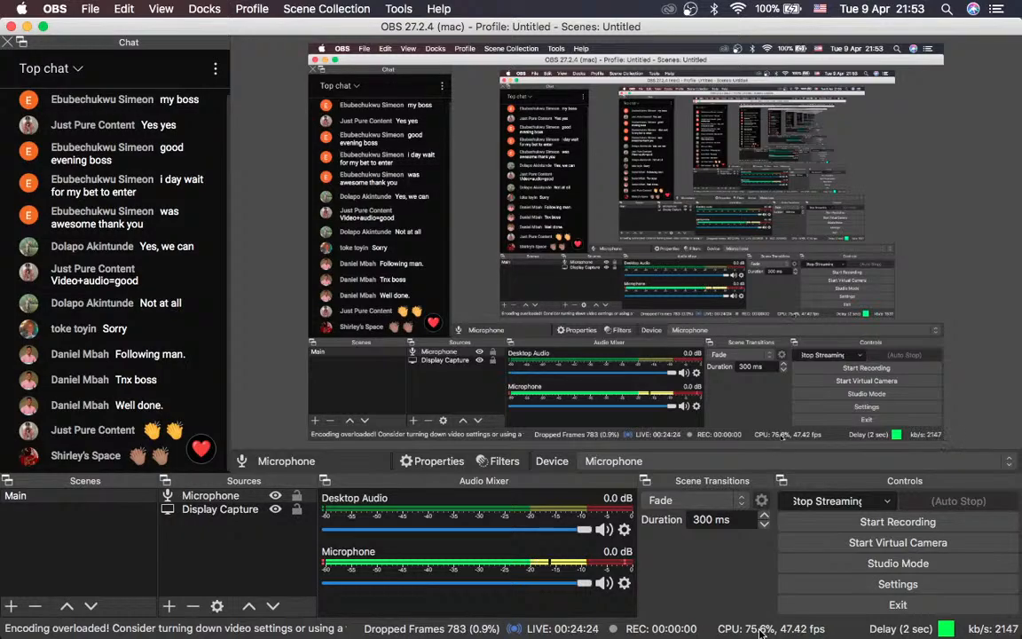
key(ctrl+Right)
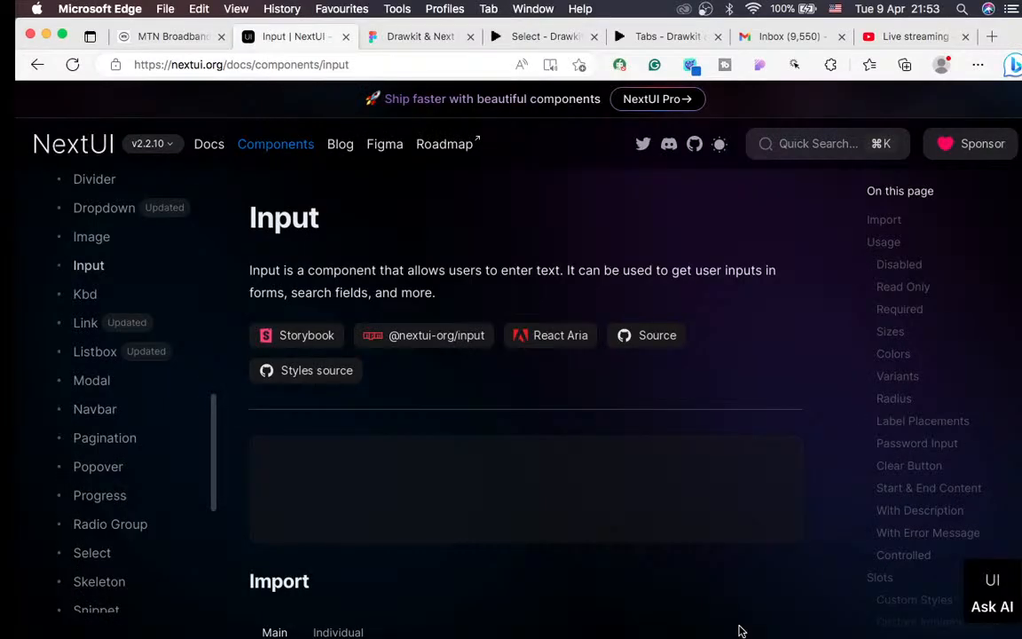
scroll(568, 513, down, 10)
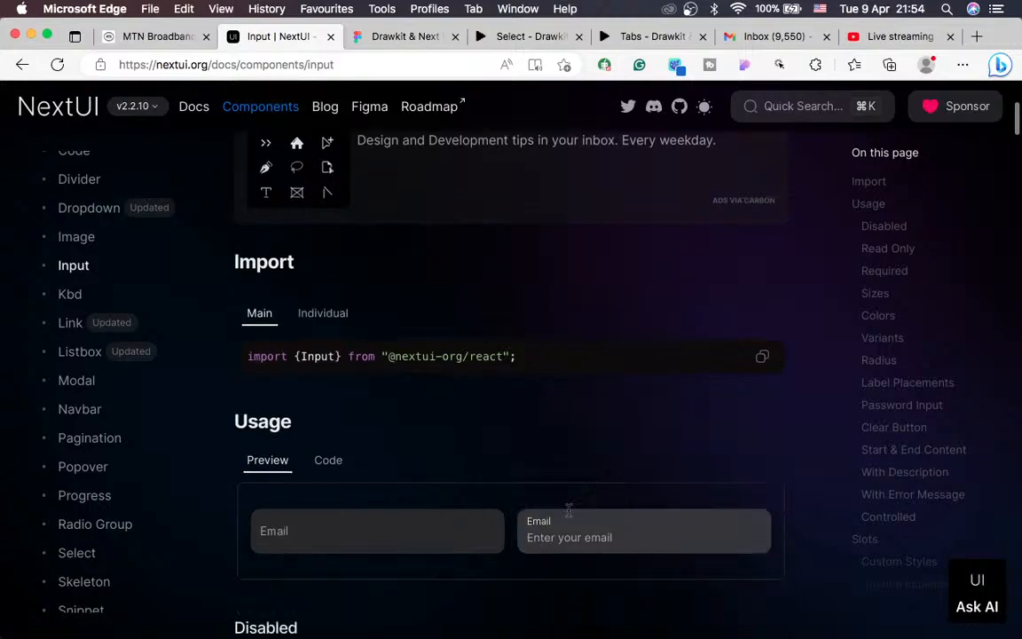
scroll(568, 516, down, 2)
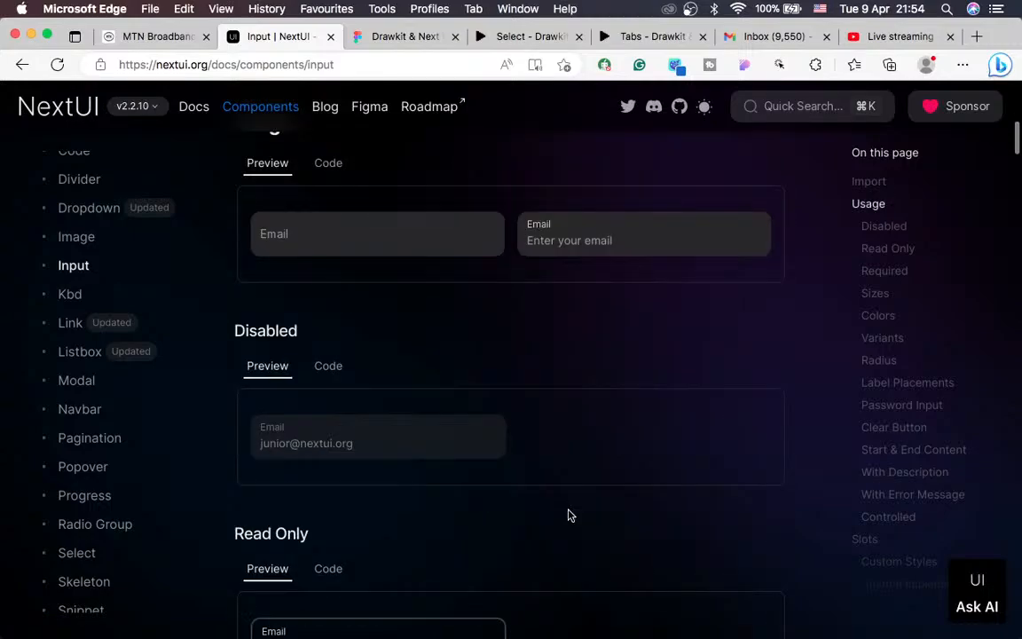
scroll(429, 376, up, 2)
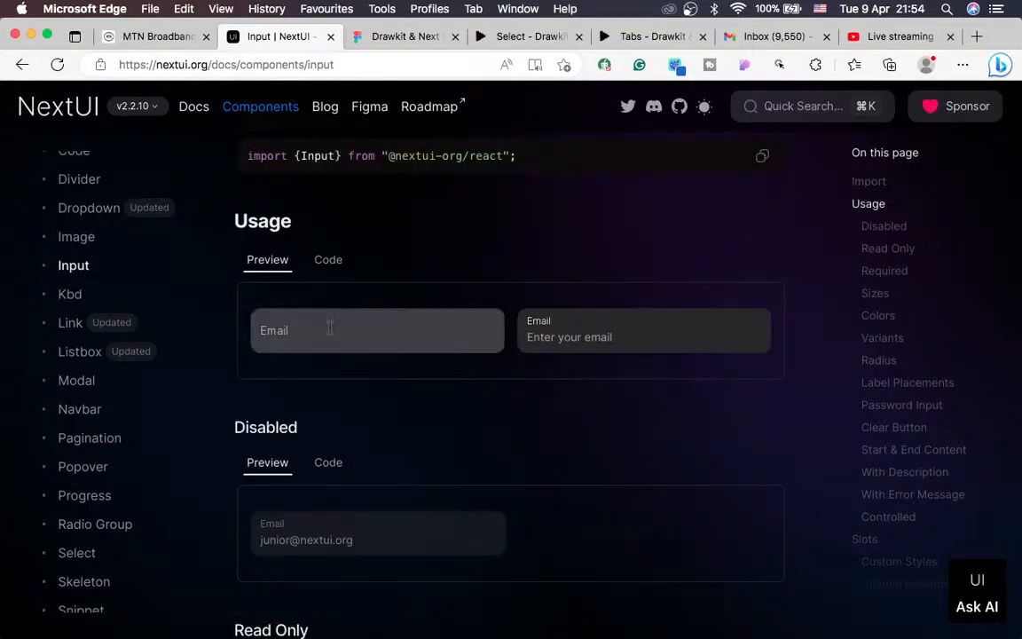
scroll(295, 377, down, 1)
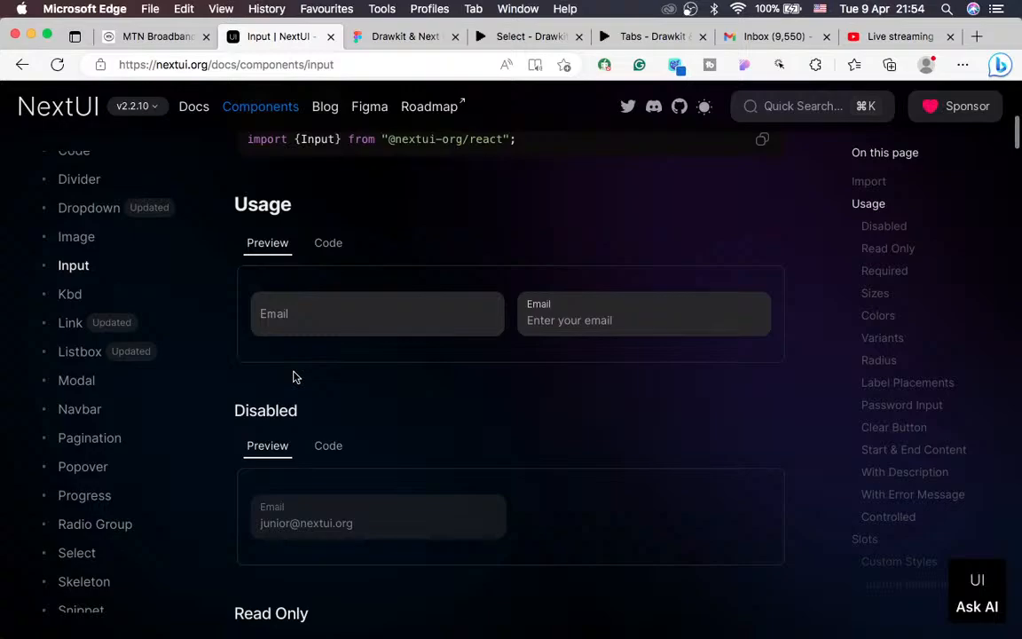
Step: Try the two Email example fields, then scroll on to the Clear Button and Start & End Content examples
click(369, 324)
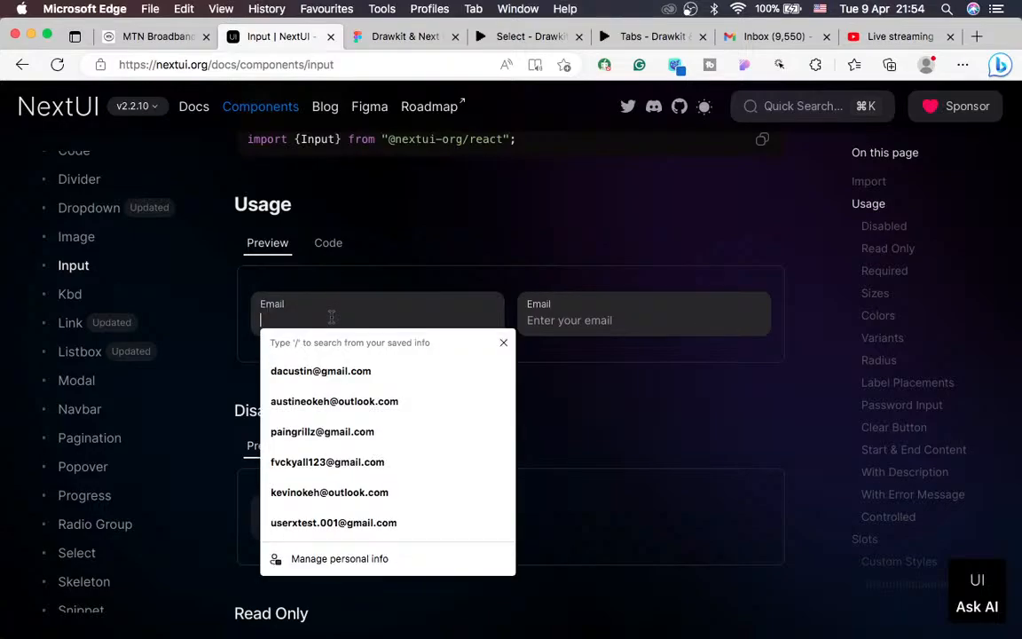
key(Tab)
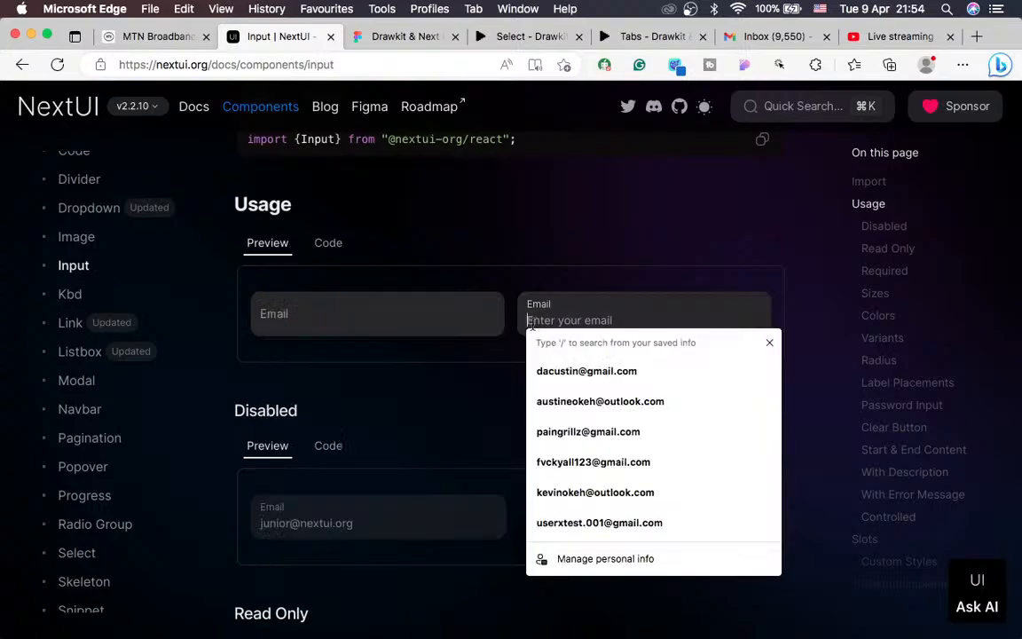
click(388, 420)
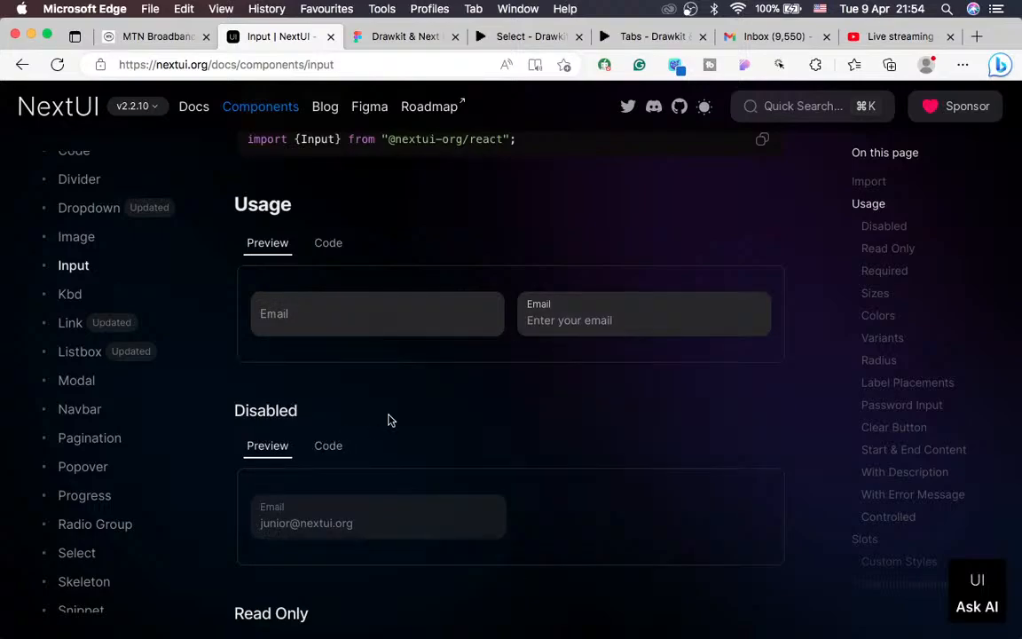
scroll(388, 420, down, 15)
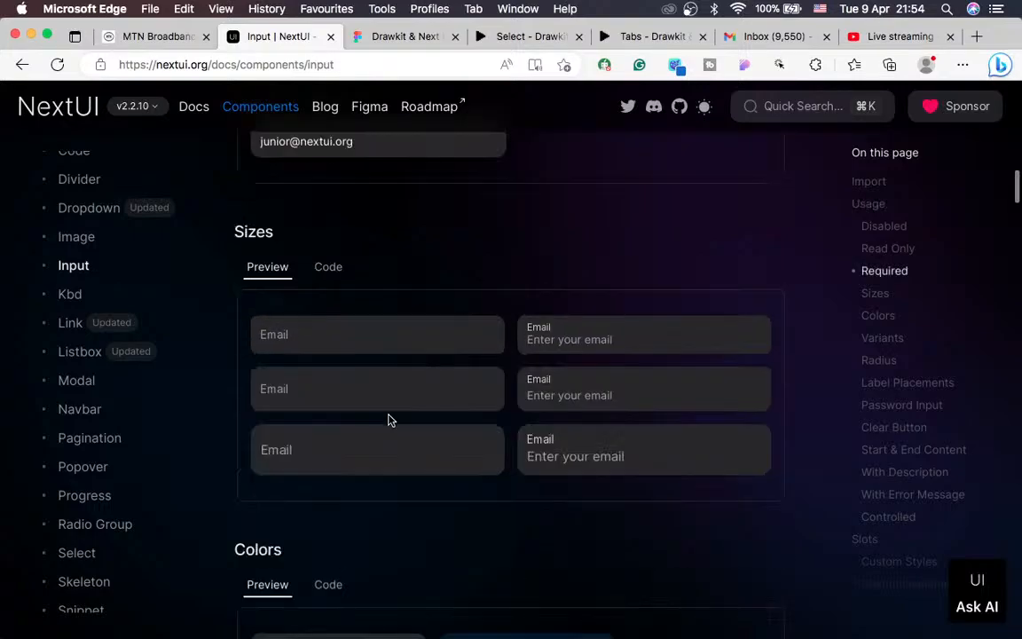
scroll(388, 414, up, 5)
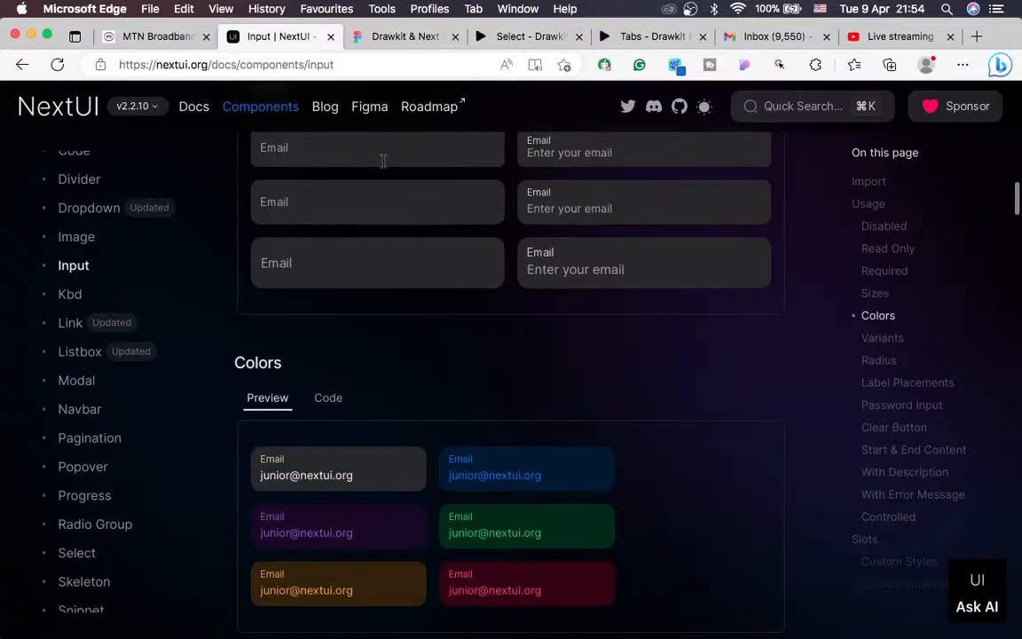
scroll(338, 317, down, 15)
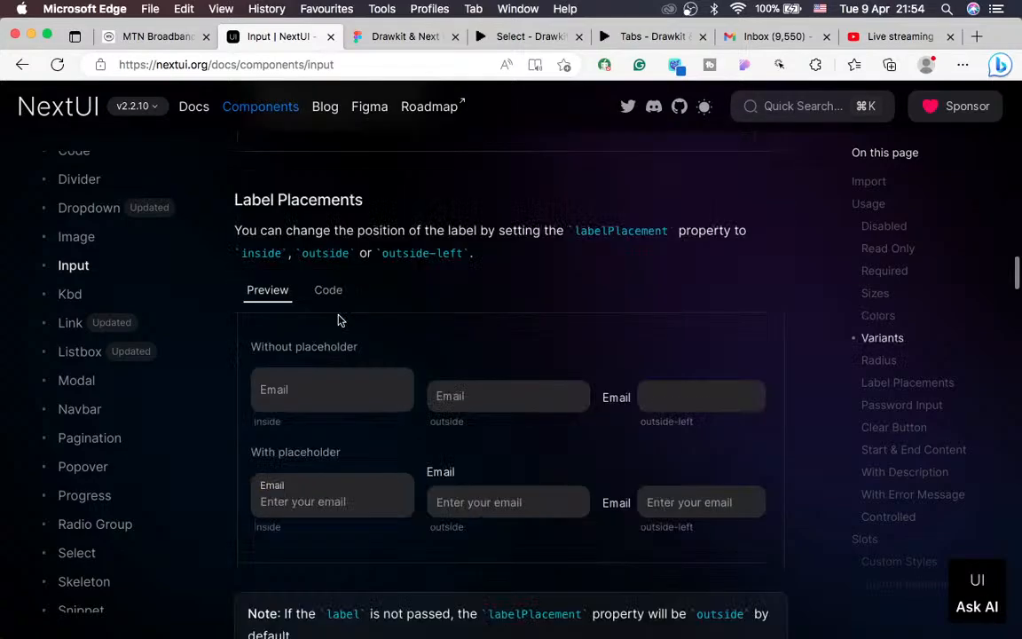
scroll(338, 318, down, 10)
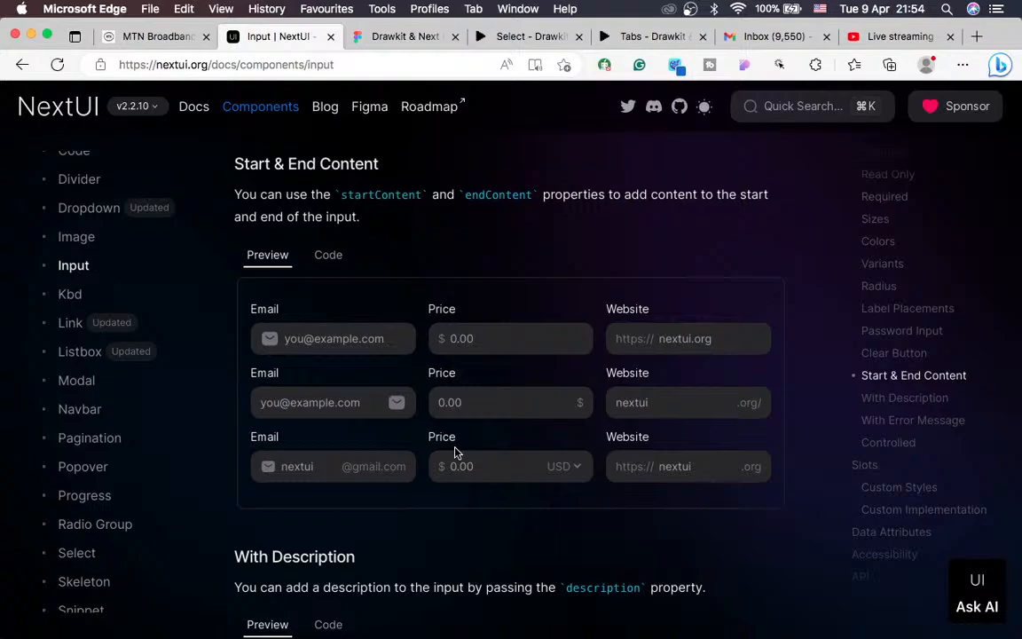
scroll(370, 480, up, 5)
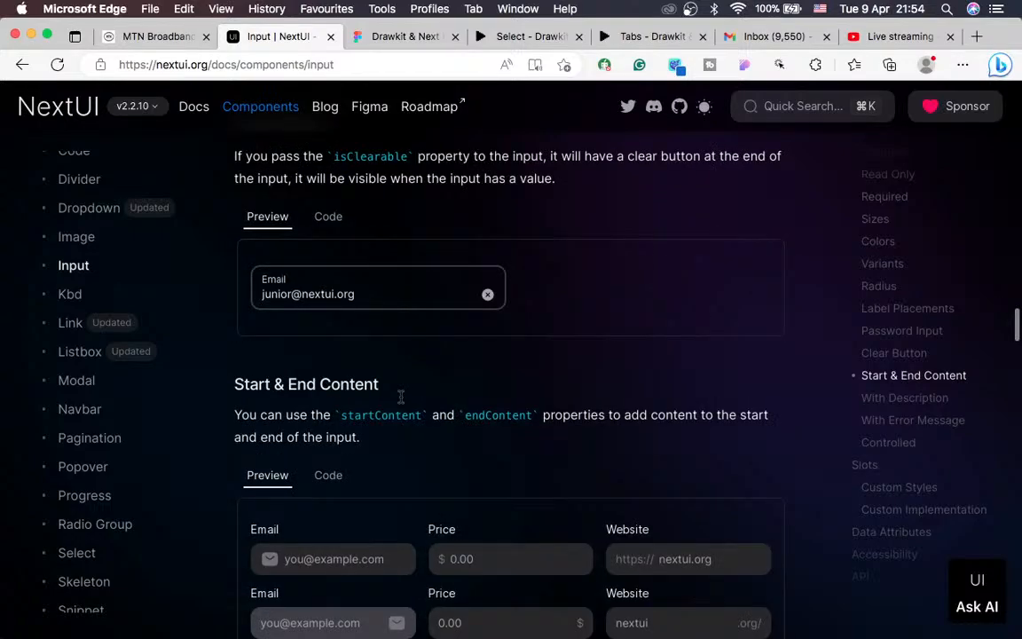
scroll(479, 417, up, 15)
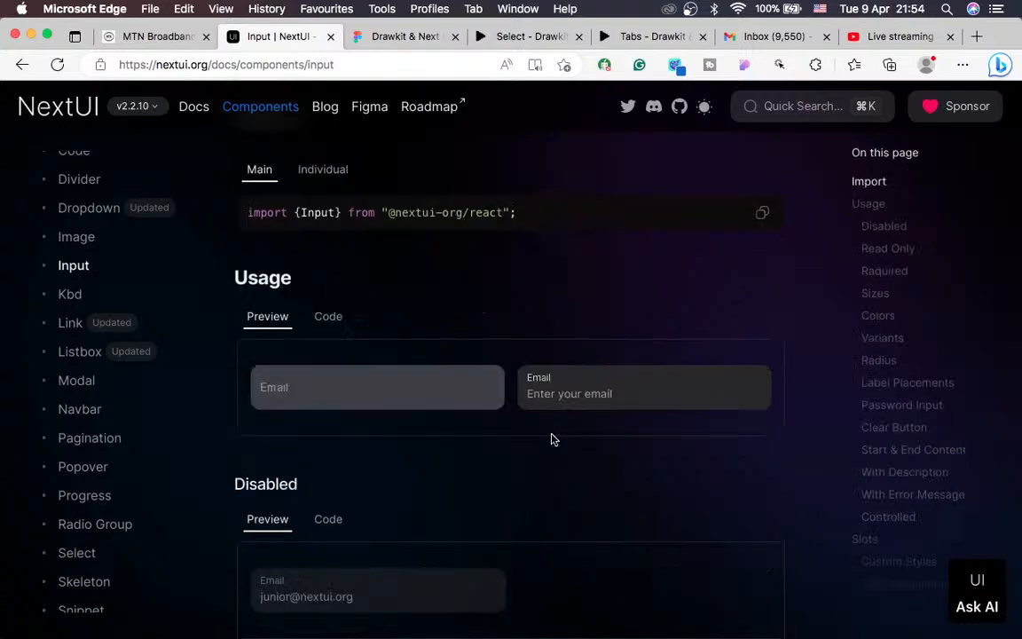
scroll(497, 436, down, 9)
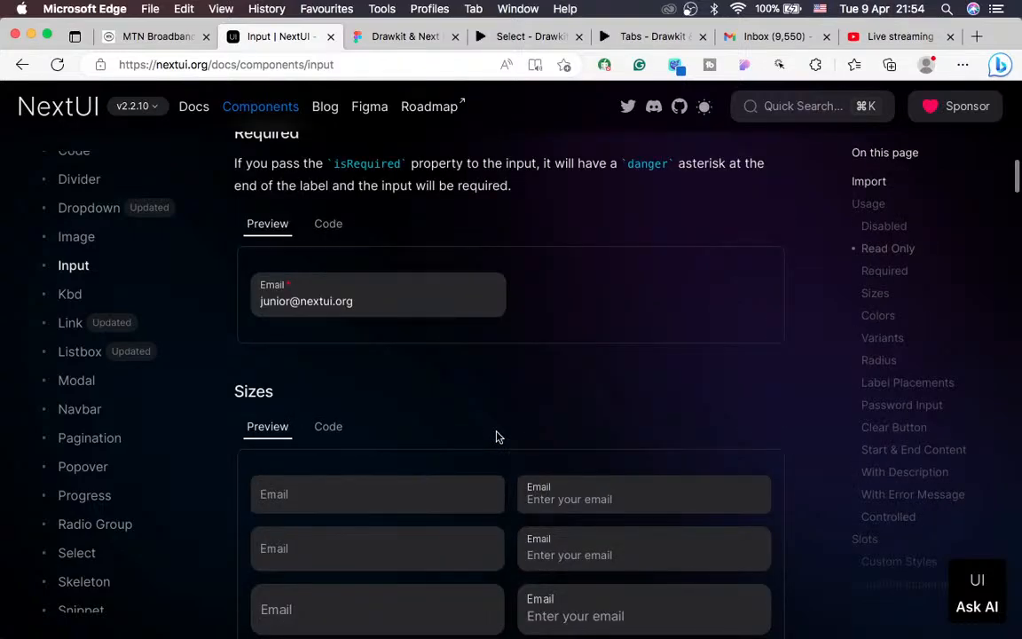
scroll(497, 436, down, 7)
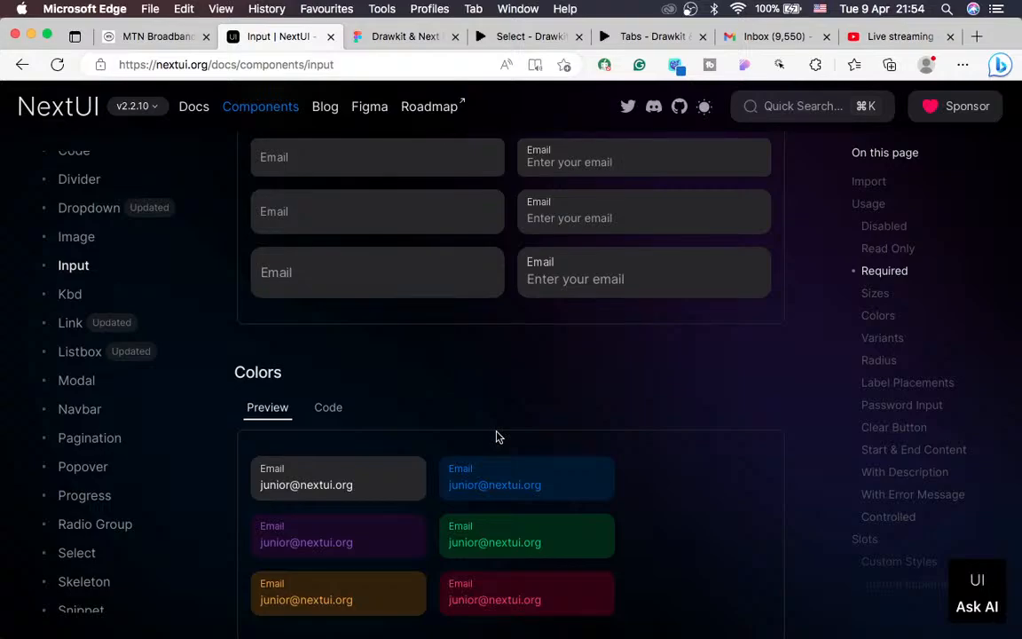
scroll(388, 338, down, 20)
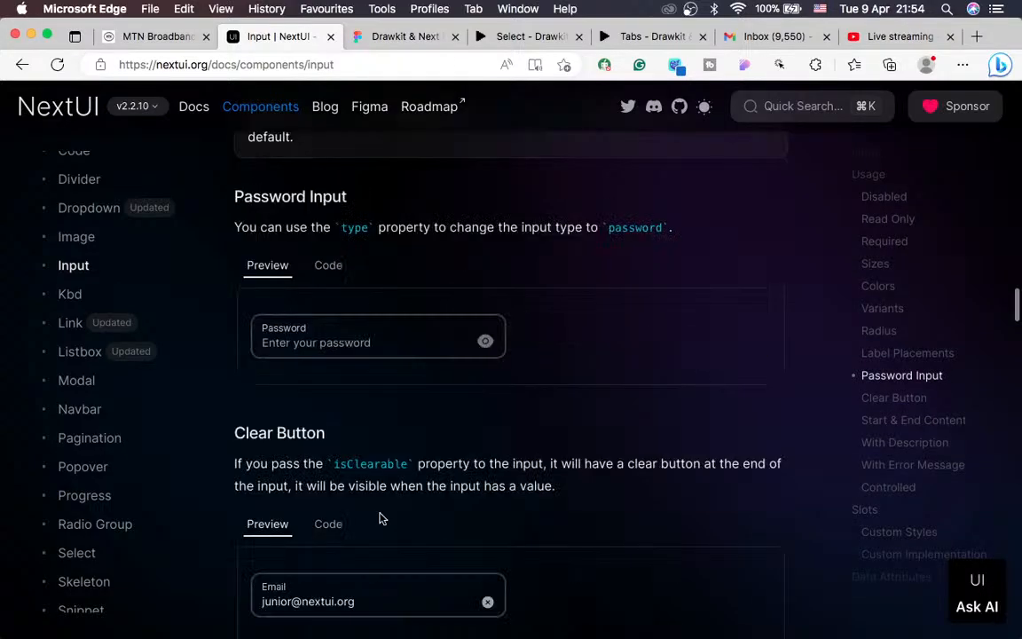
scroll(379, 518, down, 10)
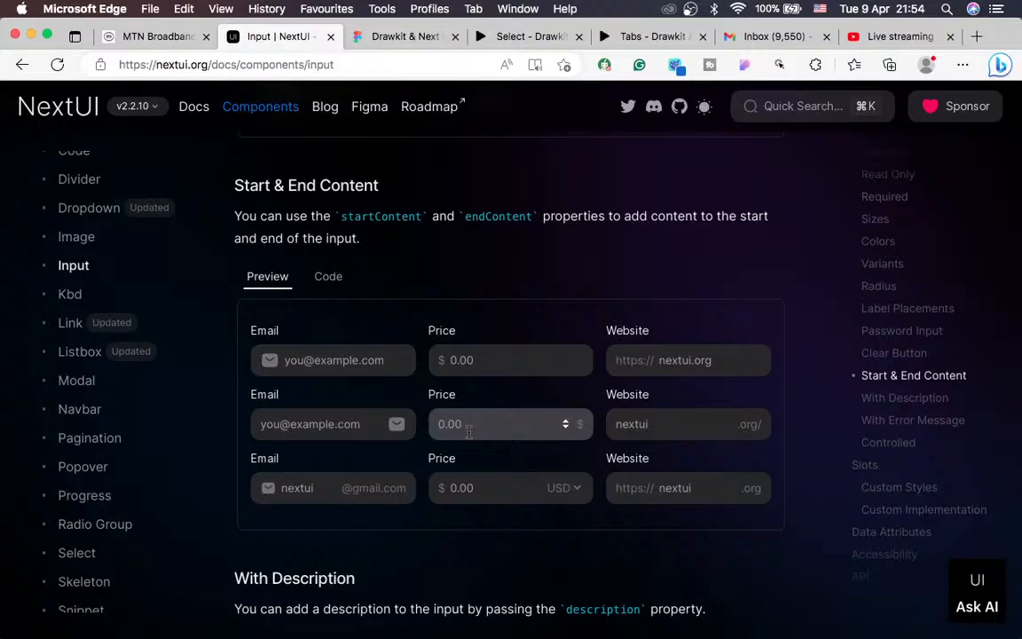
key(super+Tab)
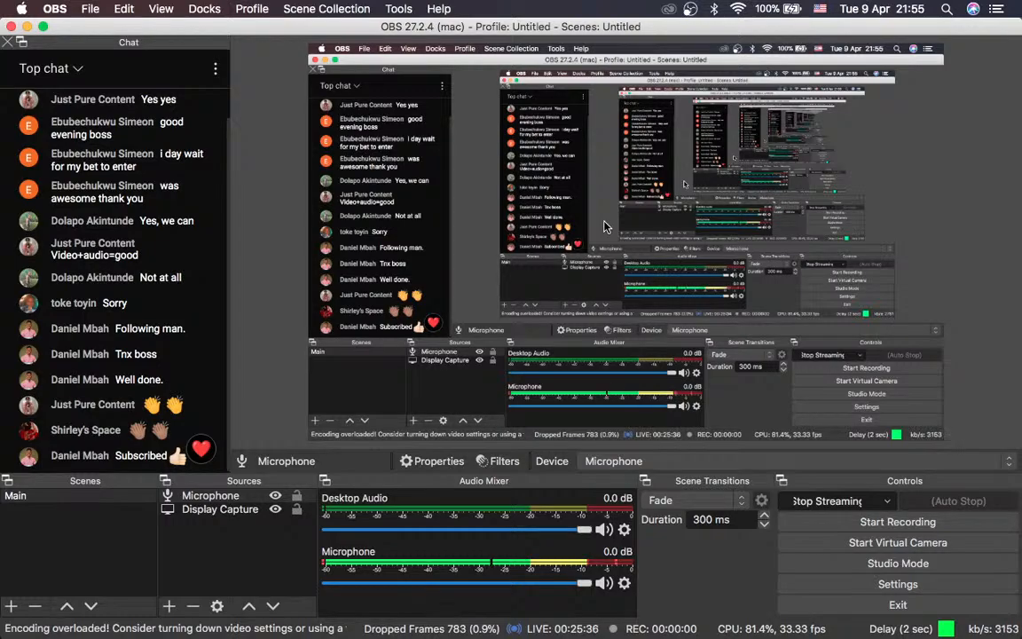
key(ctrl+Right)
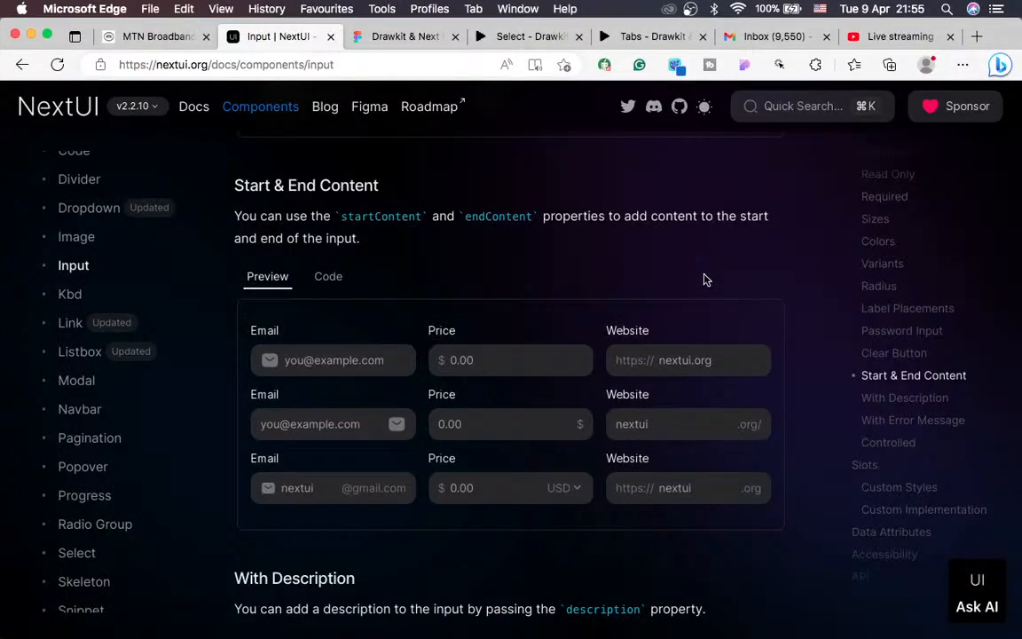
scroll(440, 355, up, 10)
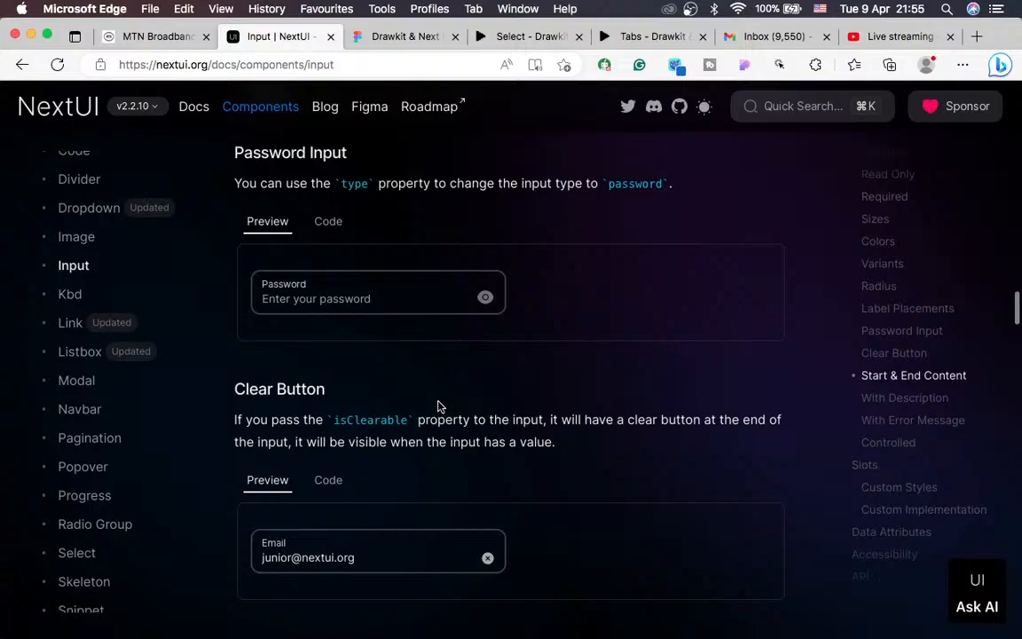
scroll(438, 405, up, 15)
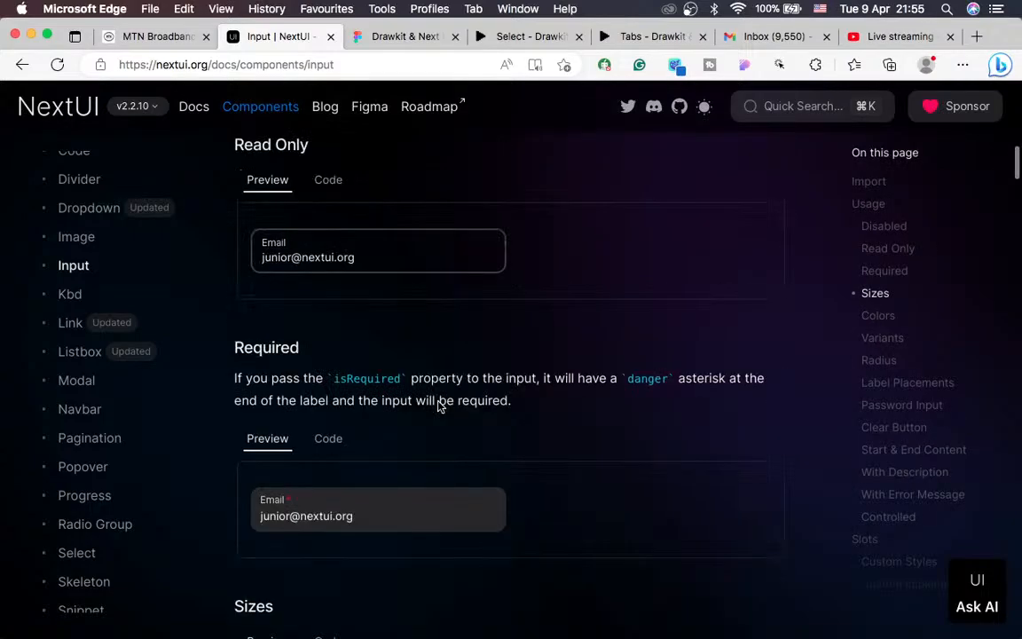
scroll(438, 406, up, 10)
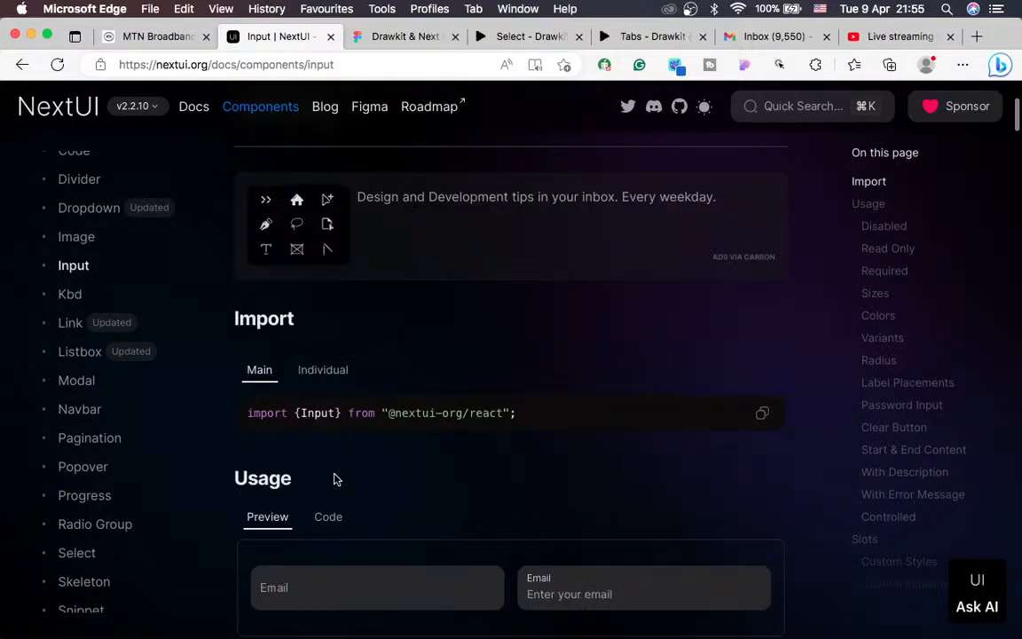
scroll(337, 480, down, 3)
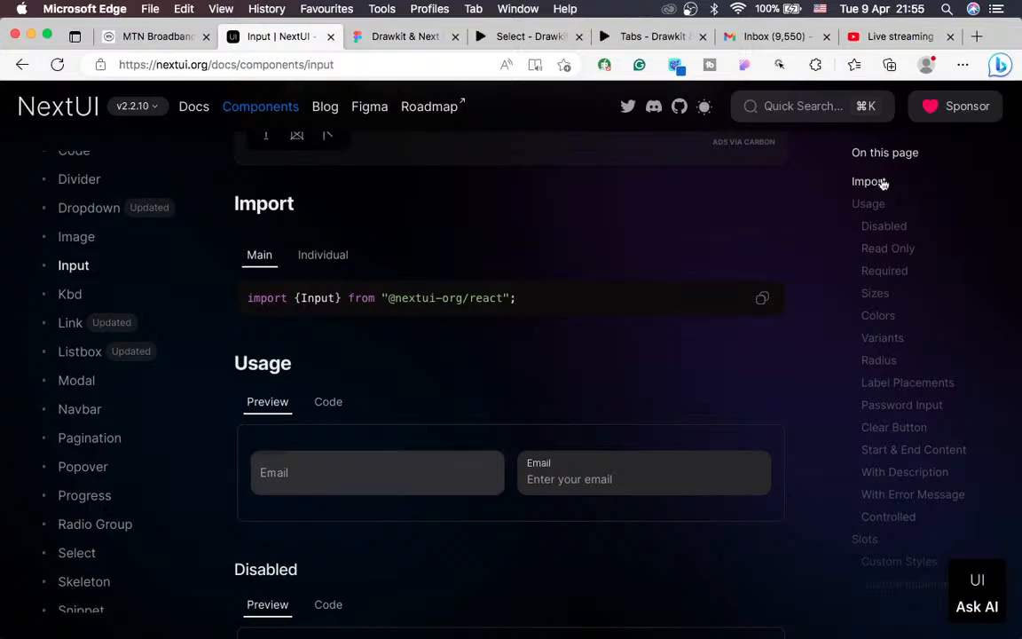
key(super+Tab)
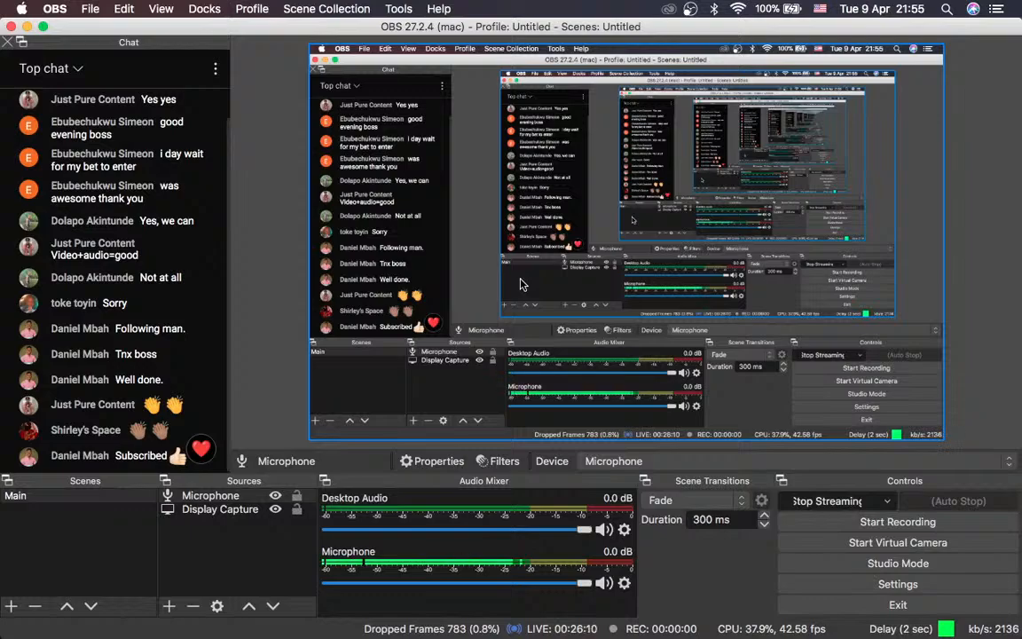
key(ctrl+Right)
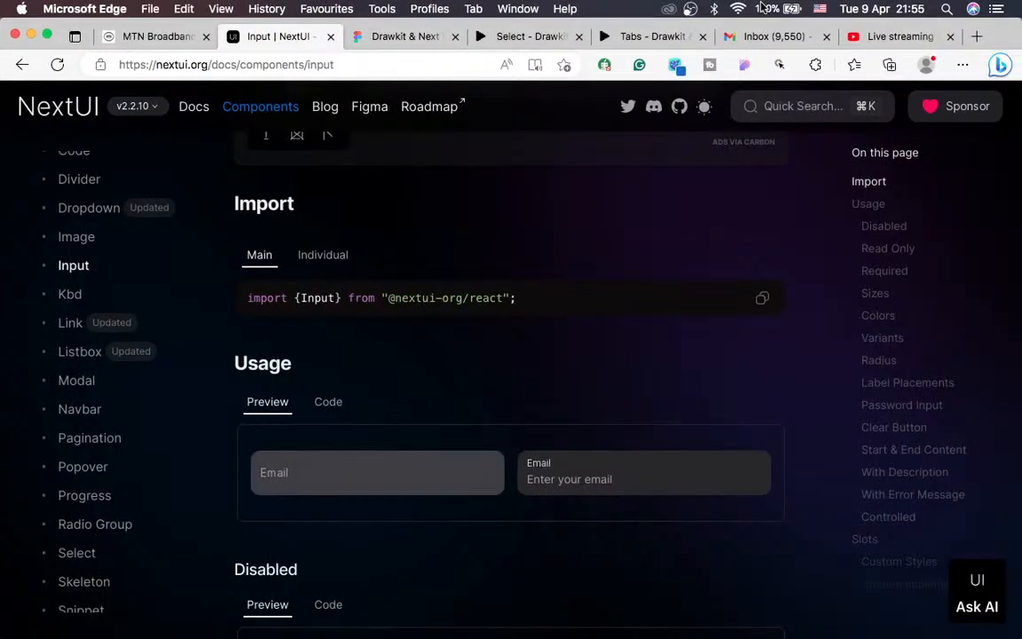
Step: Open the inspector extension's General panel showing Inter heading and body fonts, then scroll back to Usage
click(747, 72)
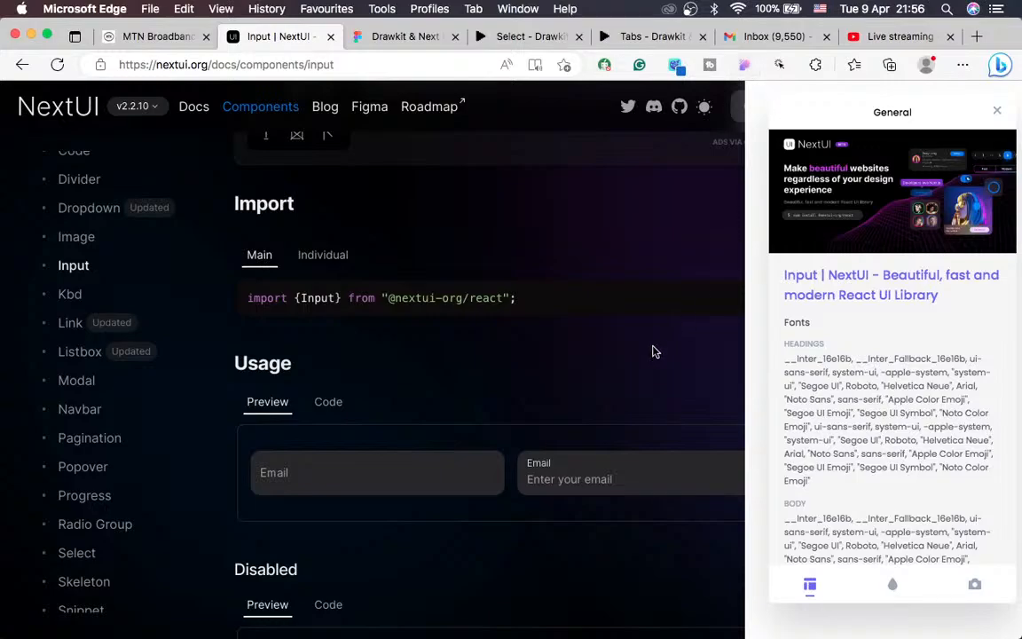
scroll(654, 348, down, 5)
scroll(654, 350, down, 5)
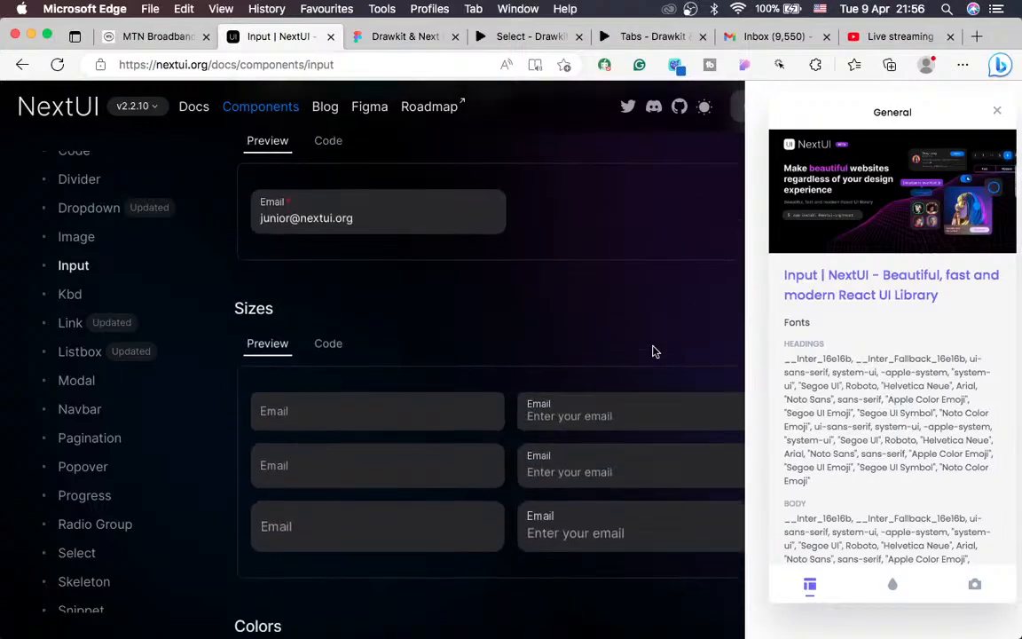
scroll(654, 350, up, 5)
scroll(652, 352, up, 3)
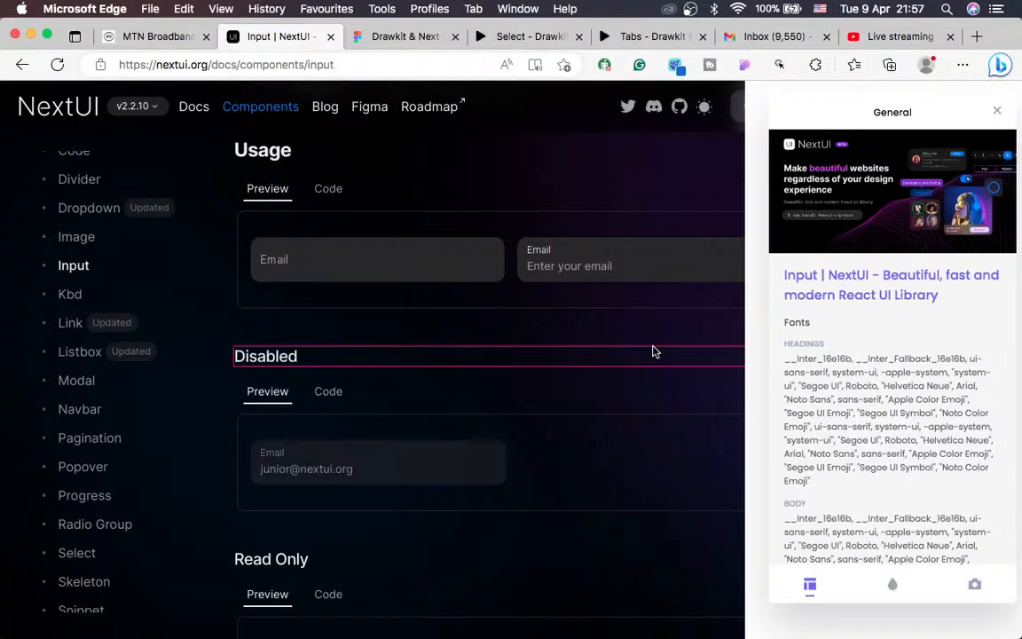
Step: Inspect the Usage Email input and its wrapper: classes, 667×88 size and 16/8 px padding
click(348, 266)
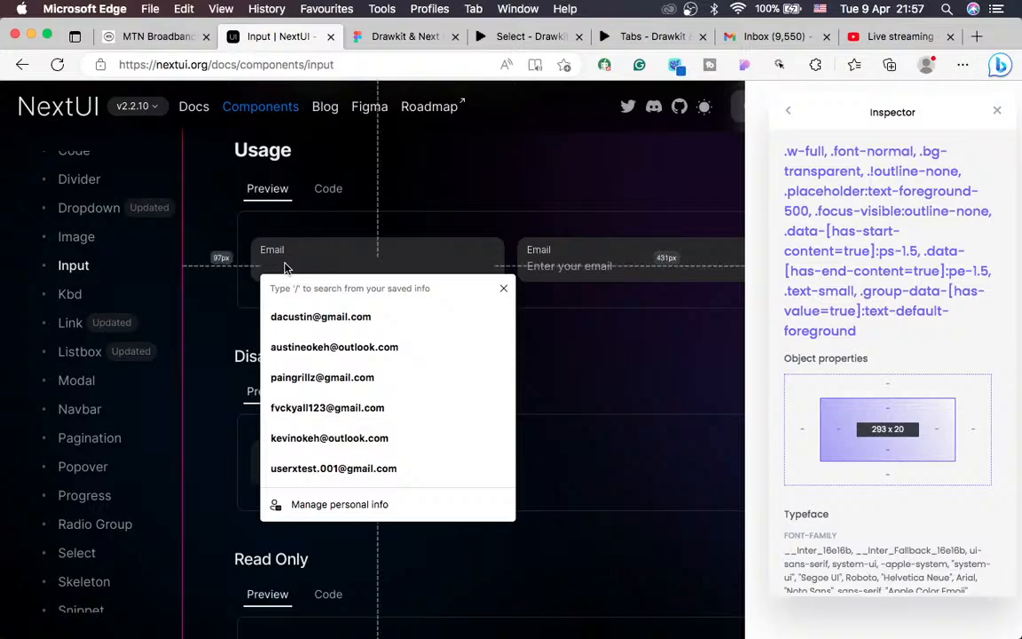
click(372, 224)
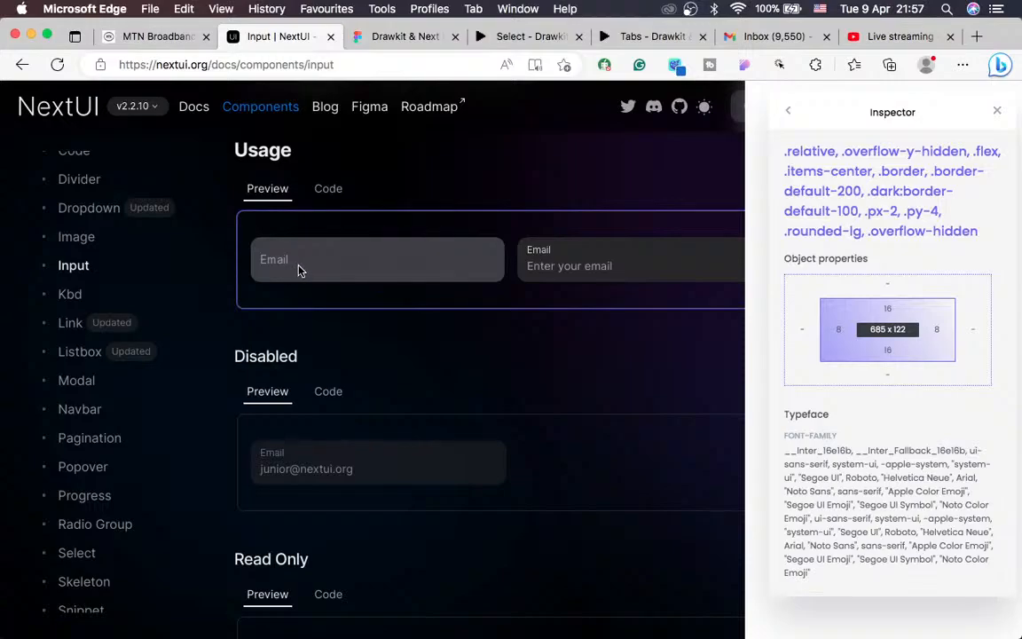
click(329, 271)
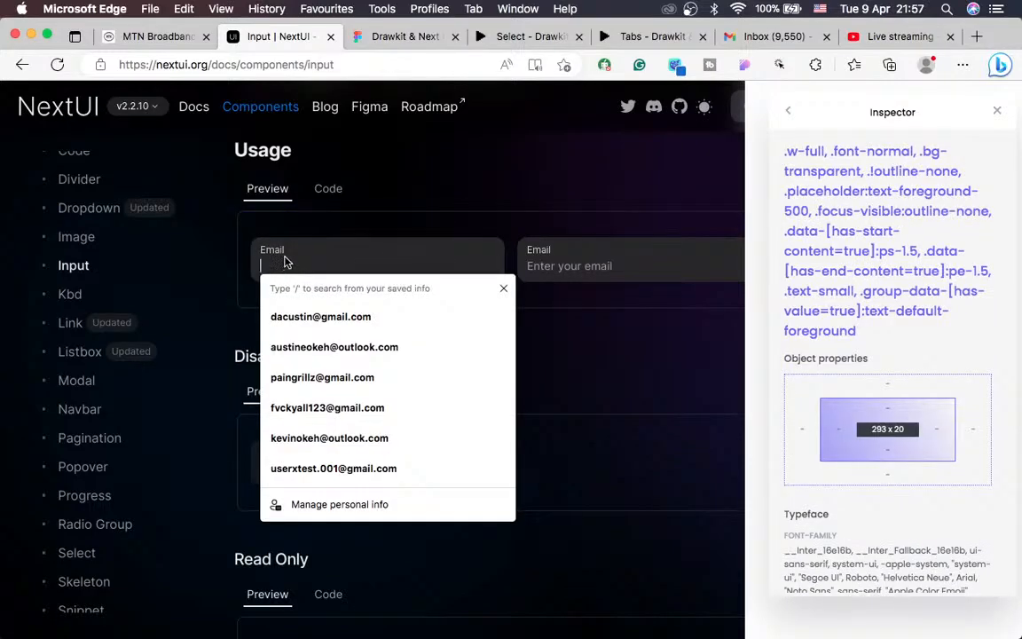
click(295, 229)
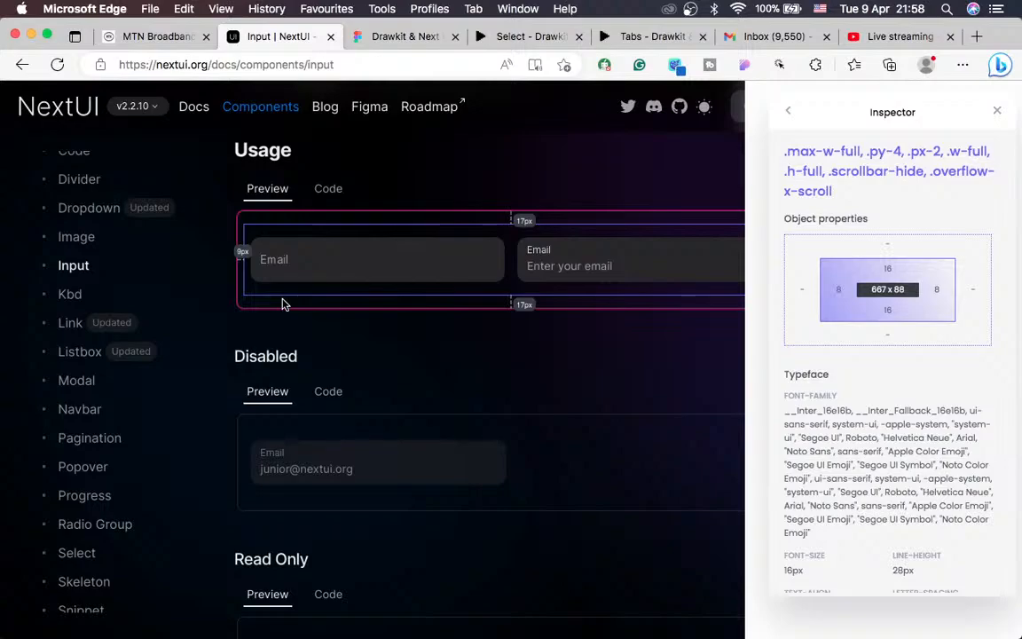
Step: Check the streaming window's chat twice, then scroll the Input docs back to the Usage preview
key(ctrl+Left)
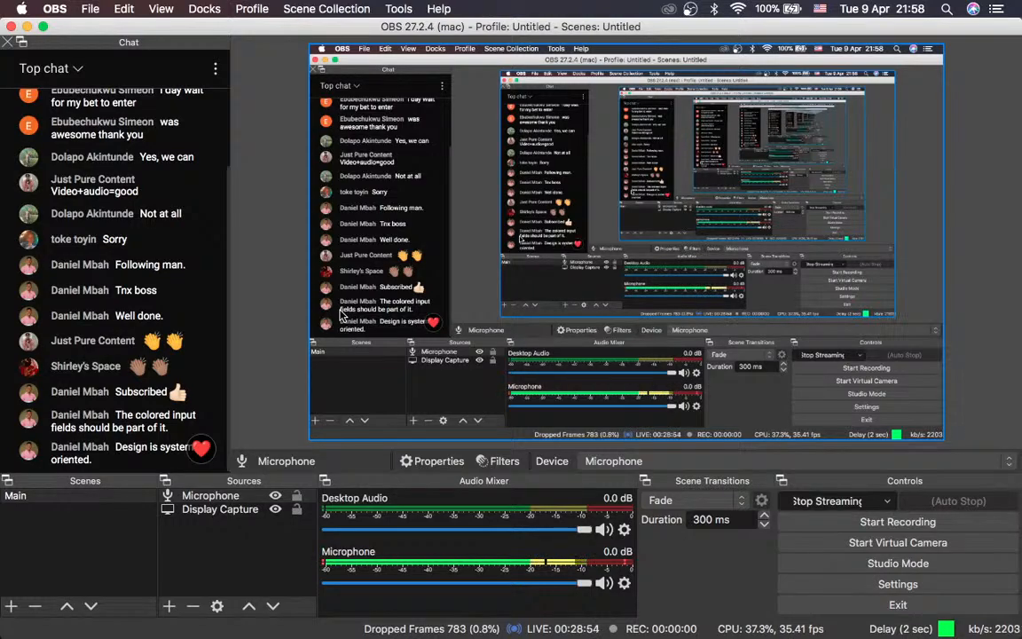
key(ctrl+Right)
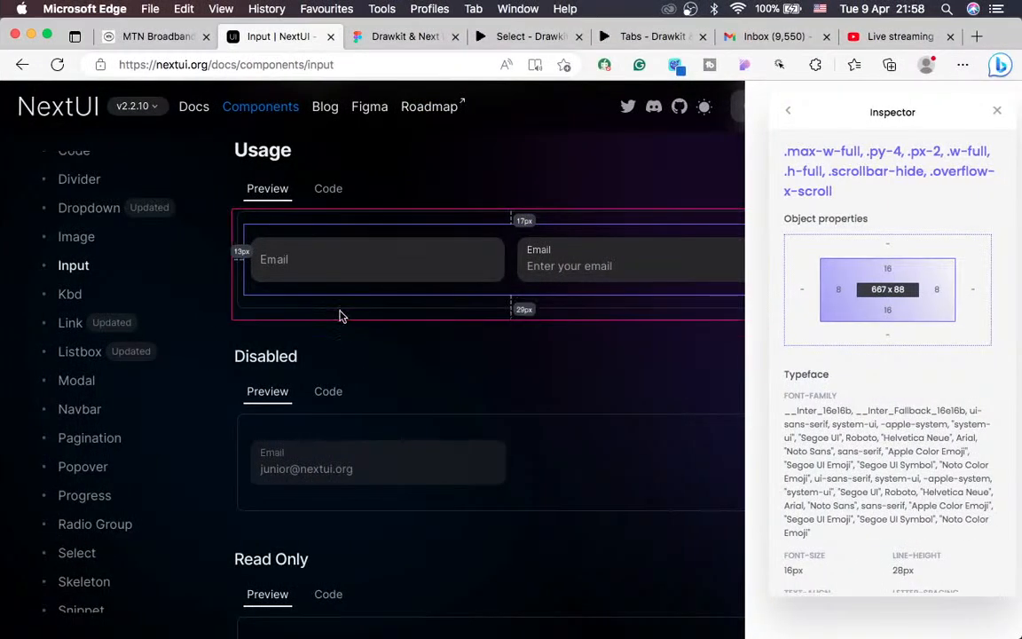
scroll(342, 315, down, 3)
scroll(376, 398, down, 10)
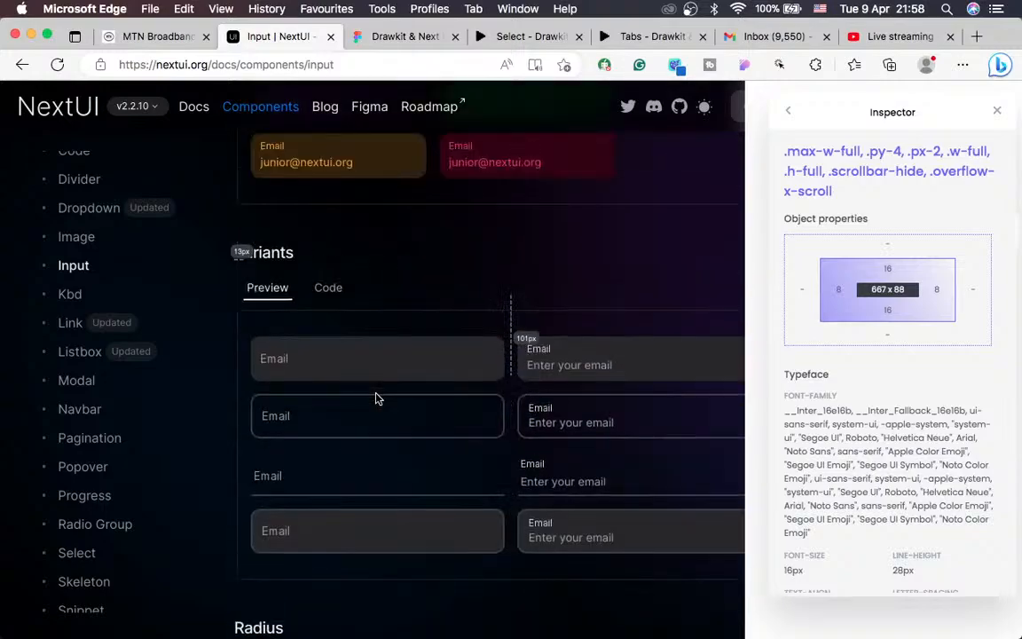
scroll(364, 460, up, 3)
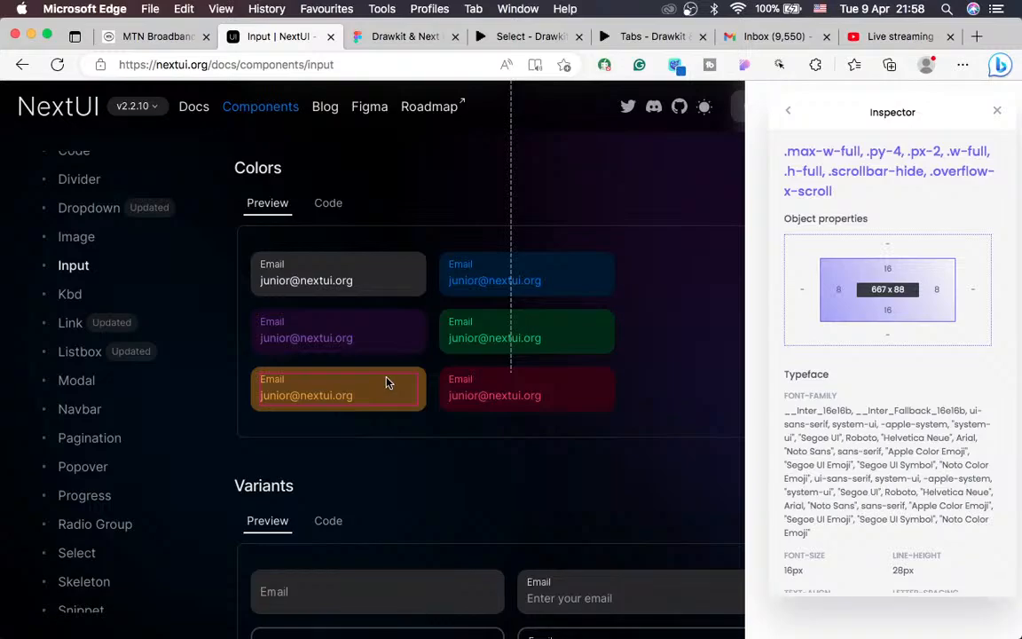
key(ctrl+Left)
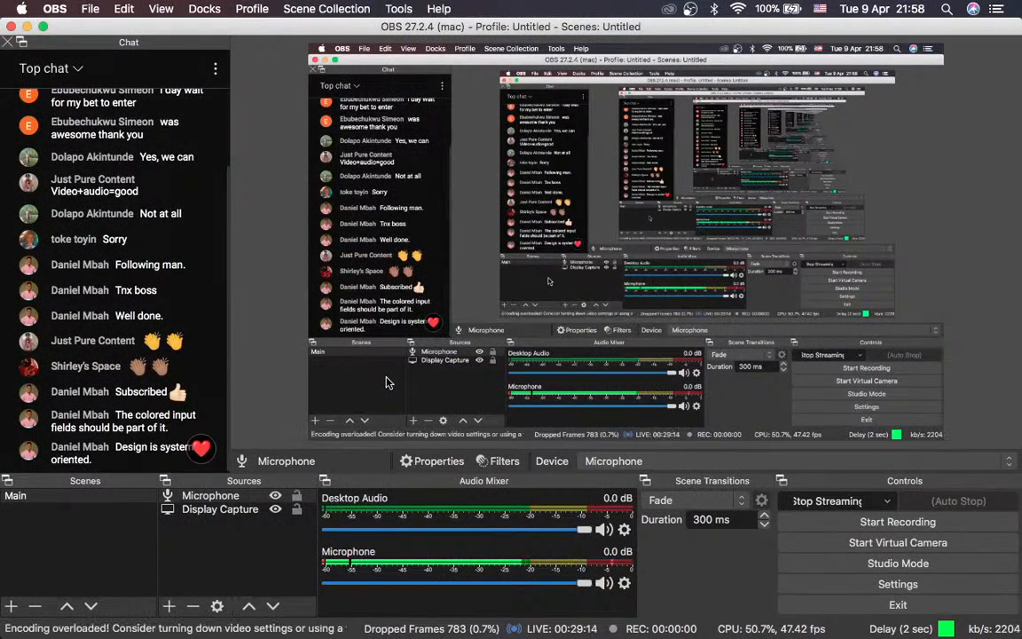
key(ctrl+Right)
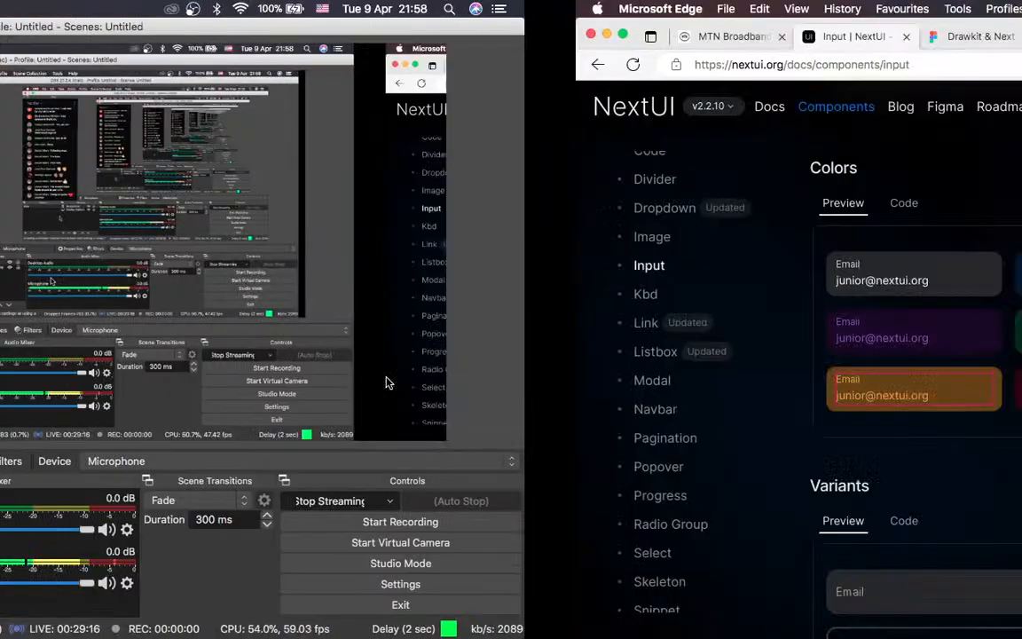
scroll(583, 321, up, 15)
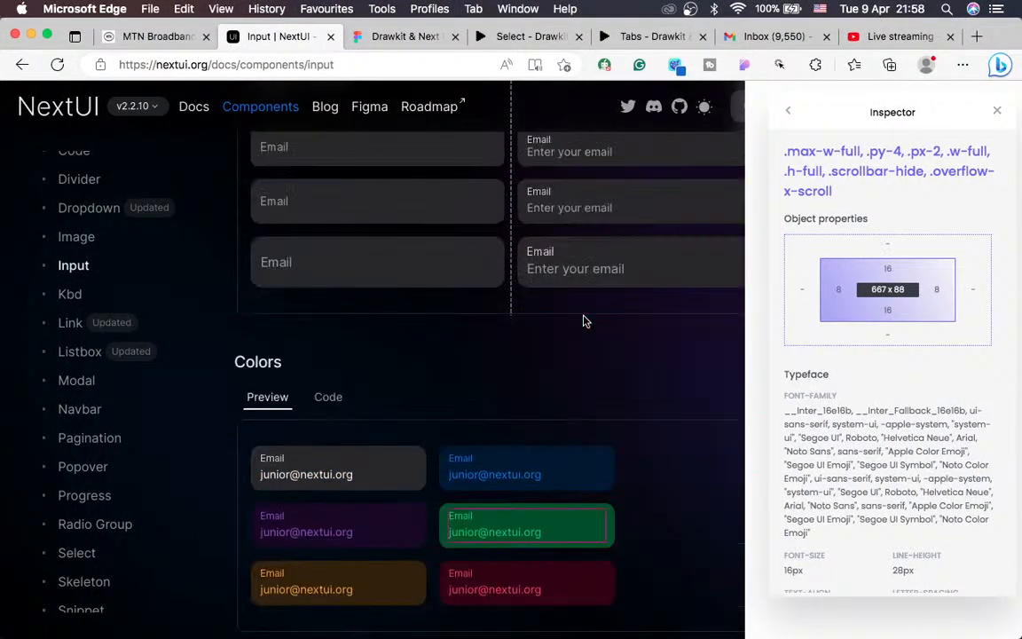
scroll(583, 321, up, 5)
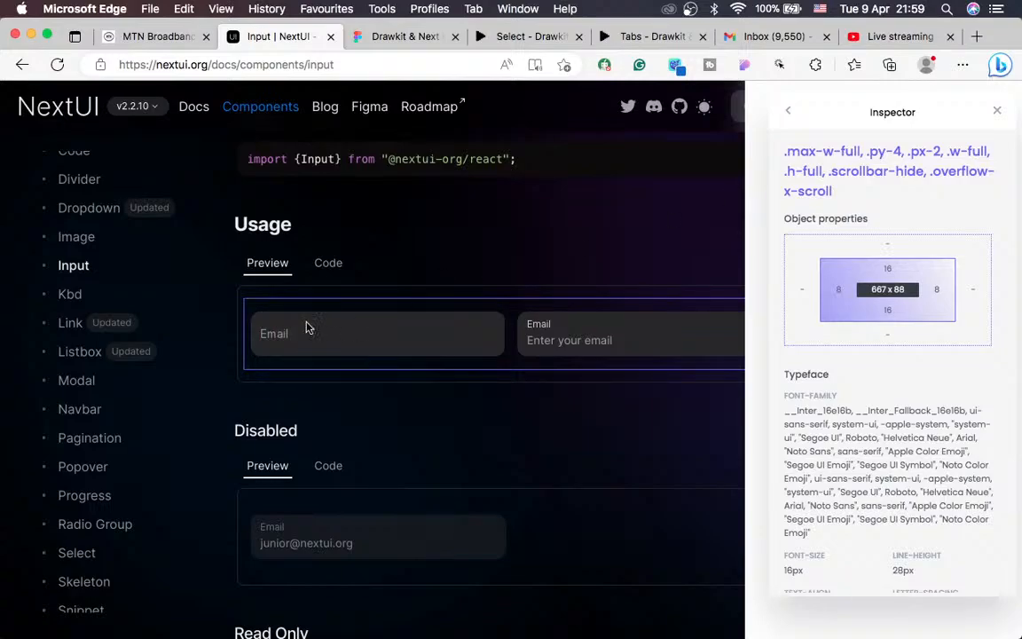
click(962, 68)
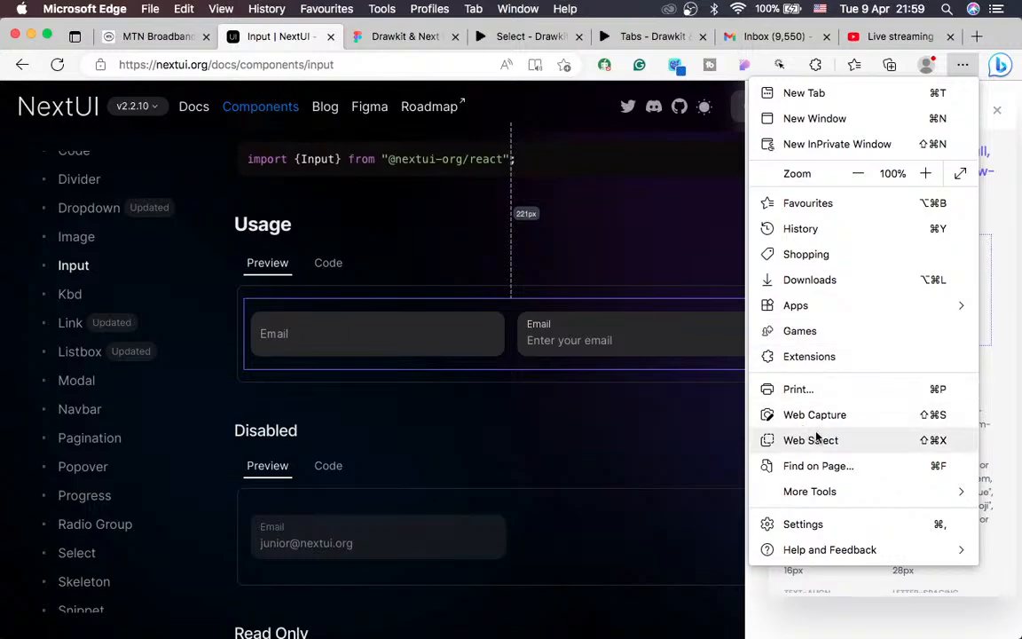
mouse_move(839, 491)
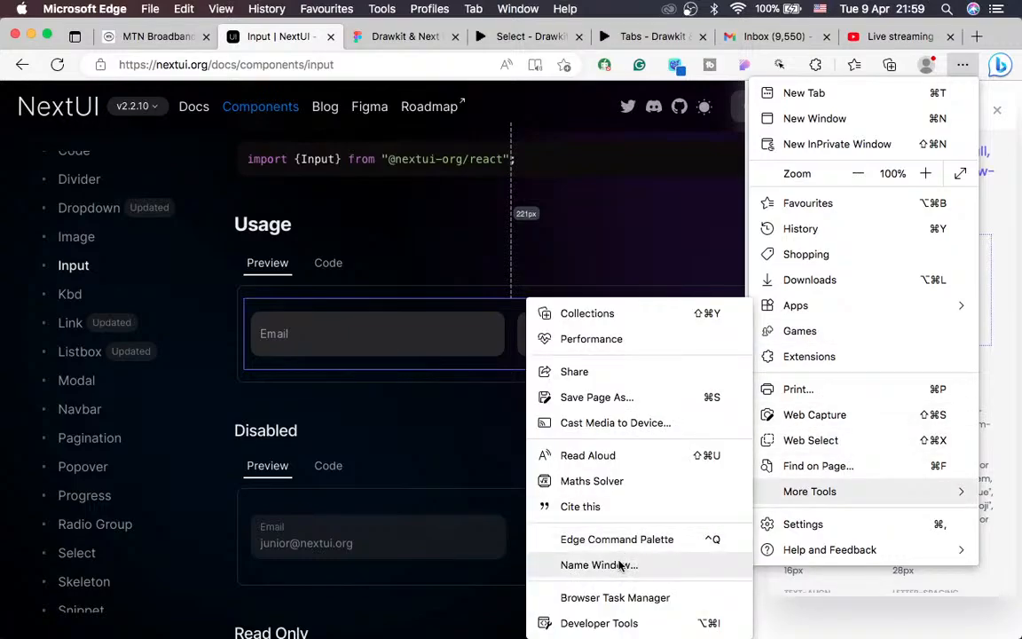
click(590, 623)
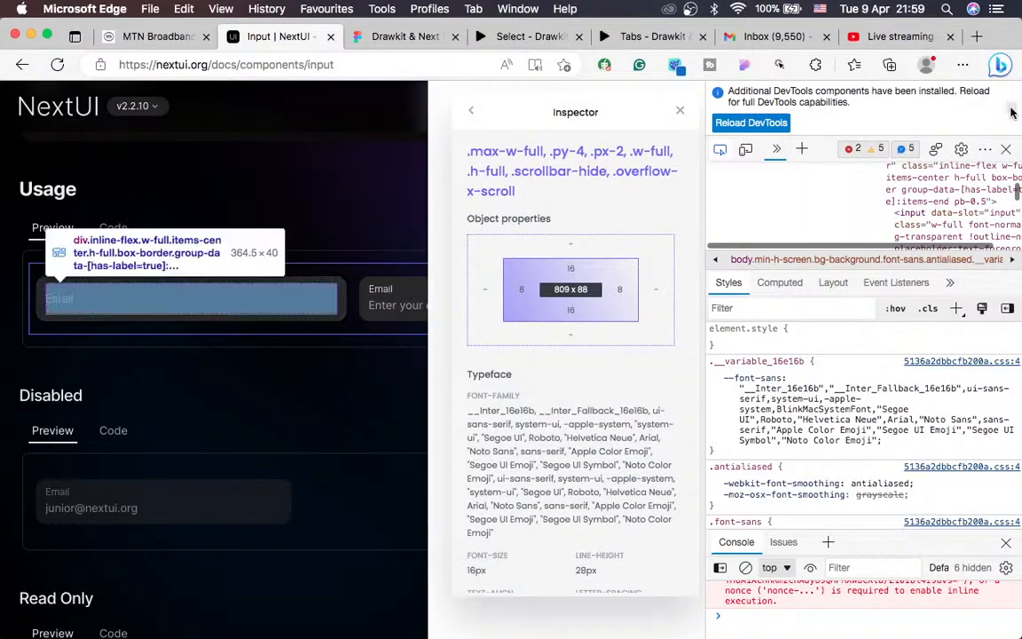
click(1007, 150)
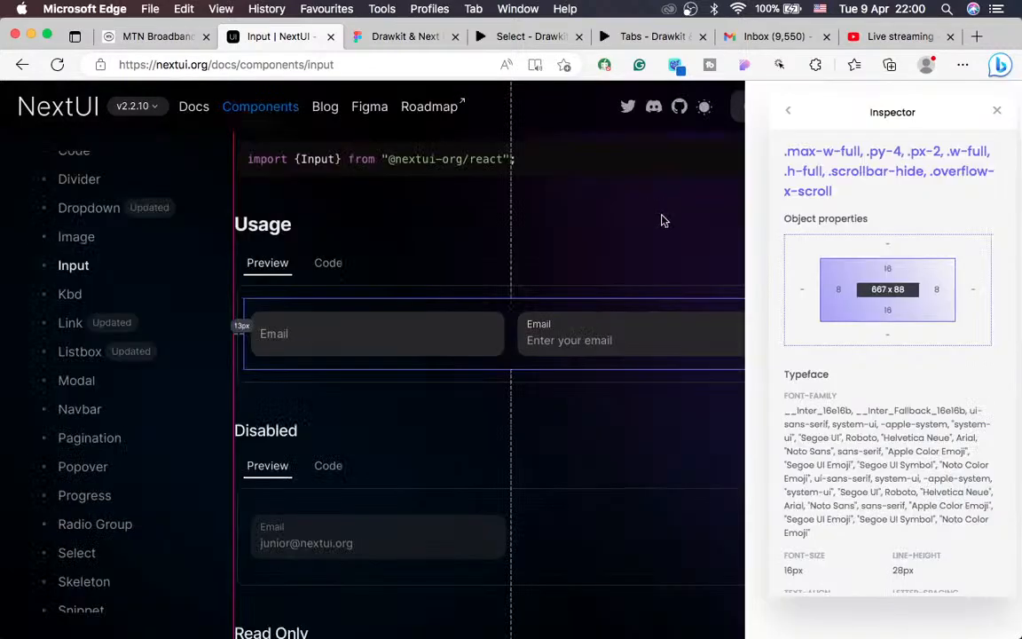
Step: Measure the first Usage Email input's dimensions, dismissing the saved-email suggestions
scroll(924, 311, down, 5)
scroll(906, 312, up, 3)
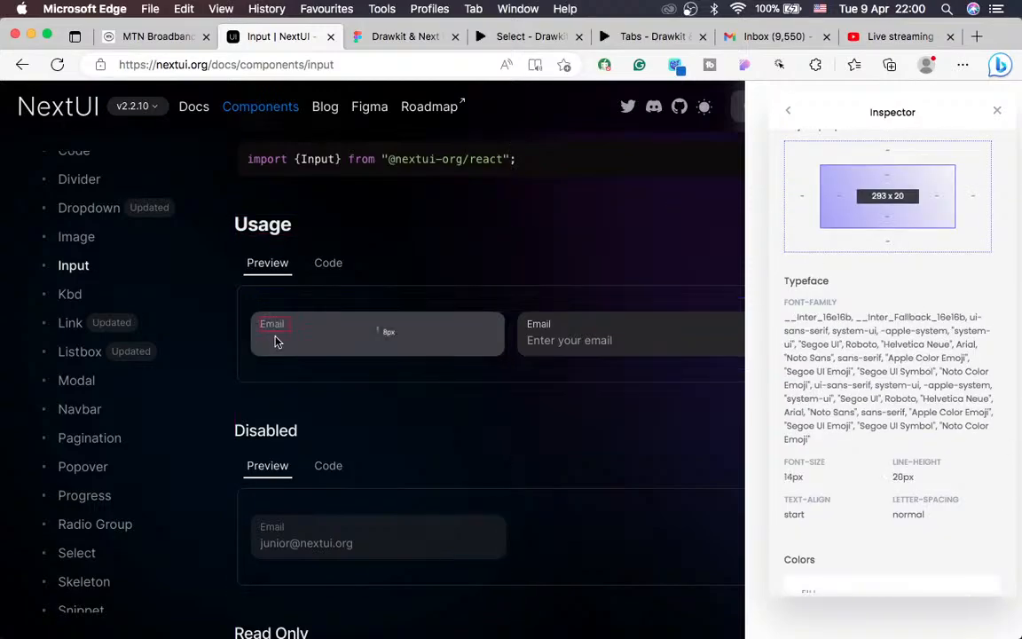
right_click(277, 340)
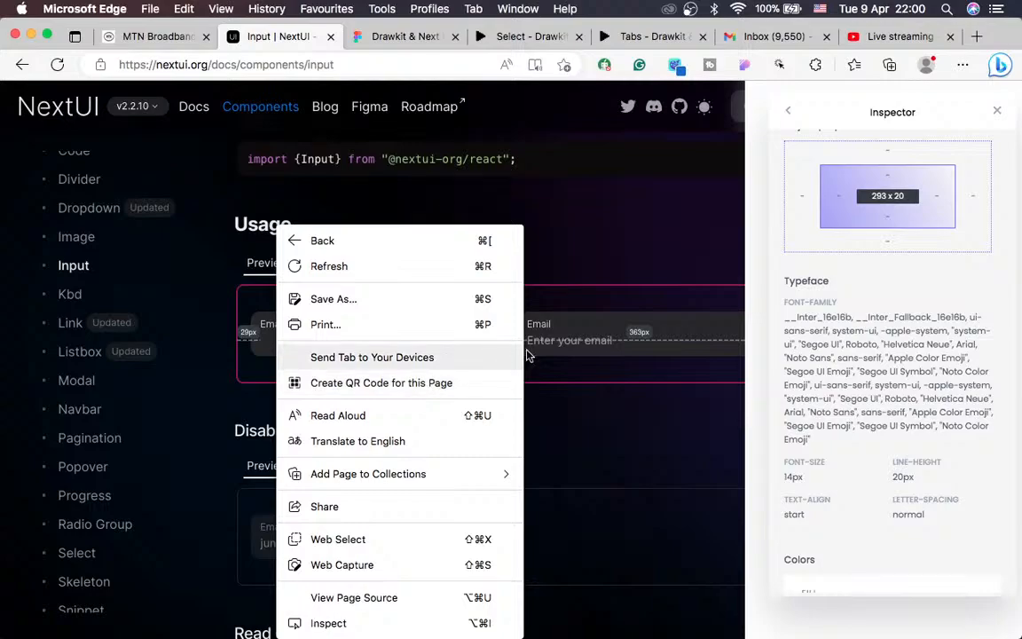
click(575, 379)
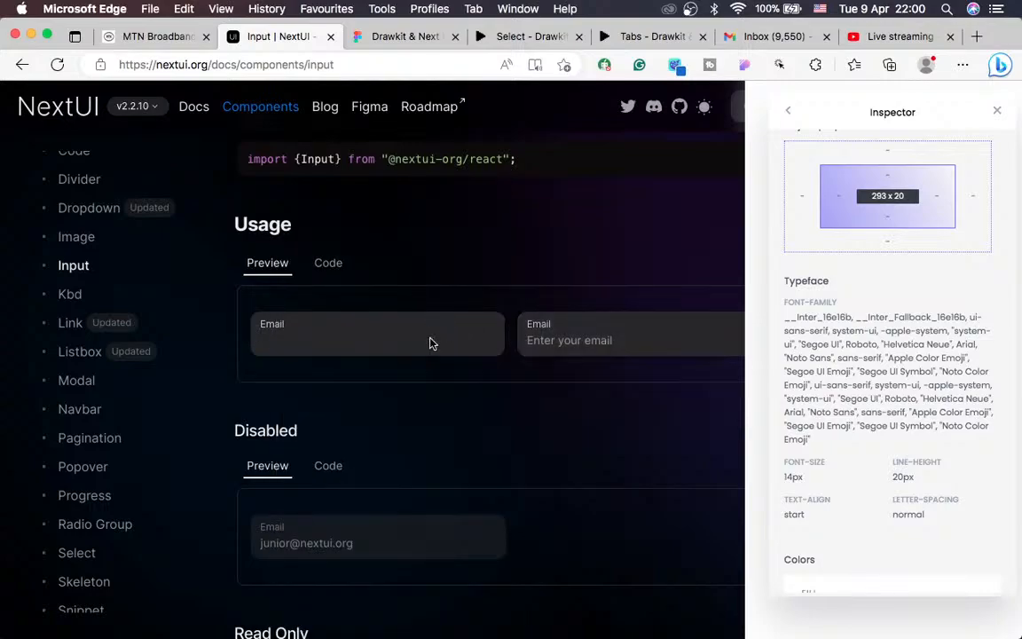
click(431, 341)
click(449, 285)
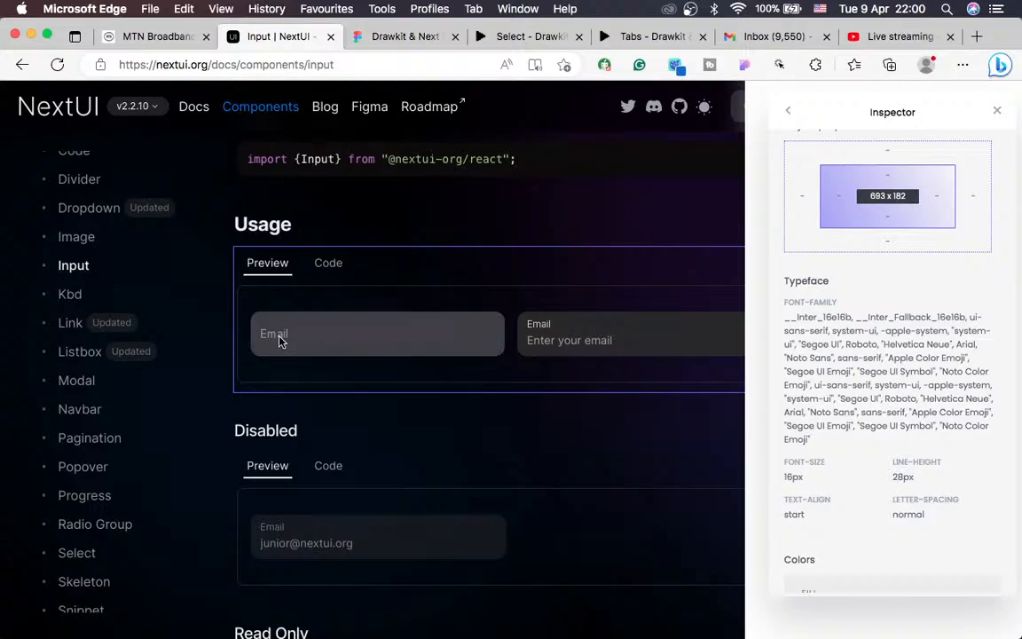
Step: Measure the first input's Email label and the spacing between the two Email inputs
right_click(280, 343)
key(Escape)
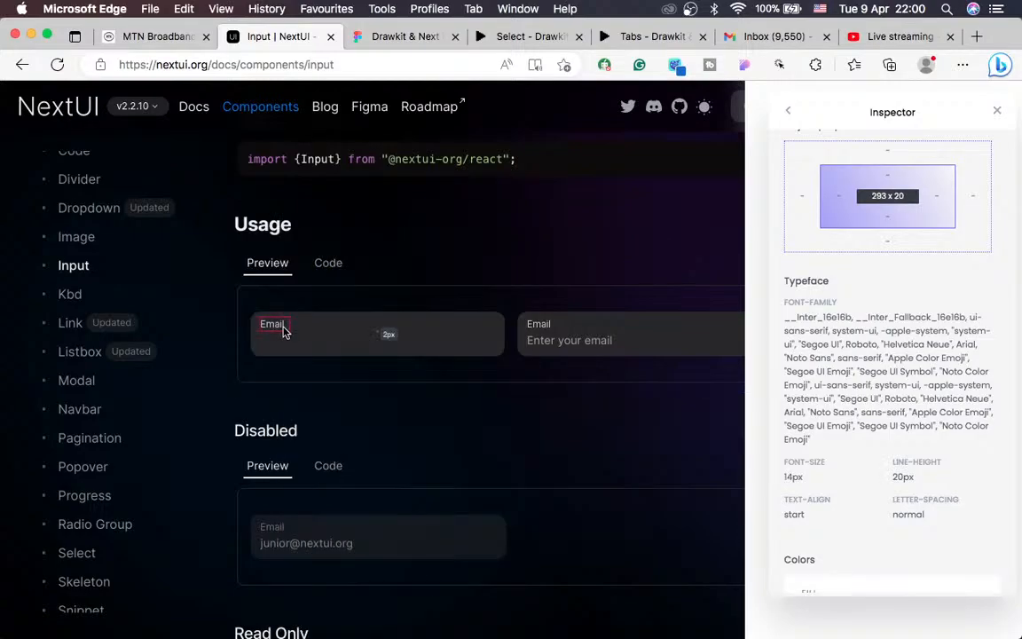
right_click(283, 333)
key(Escape)
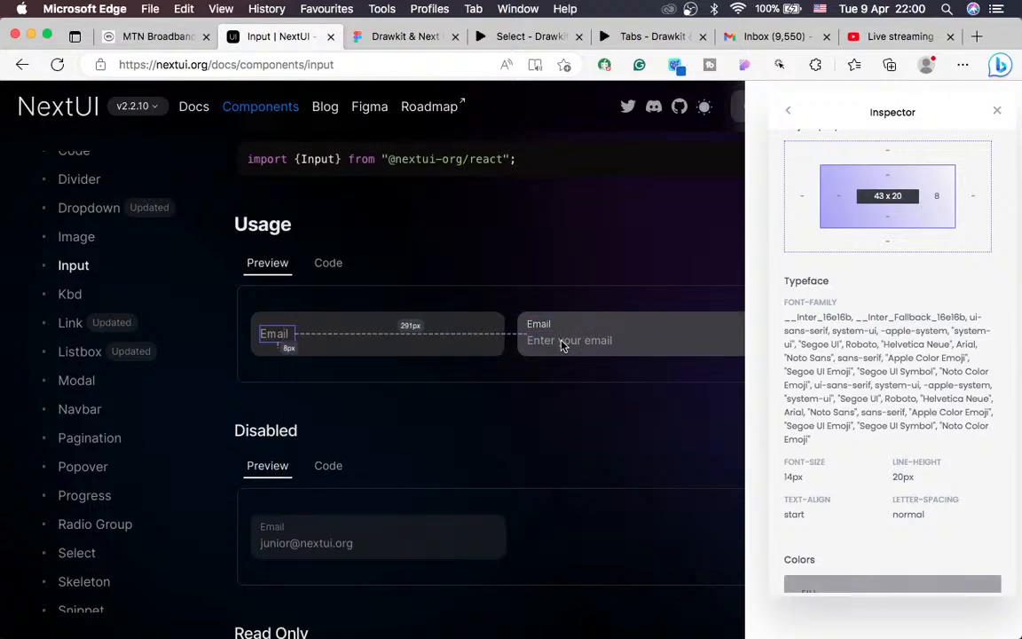
right_click(555, 346)
key(Escape)
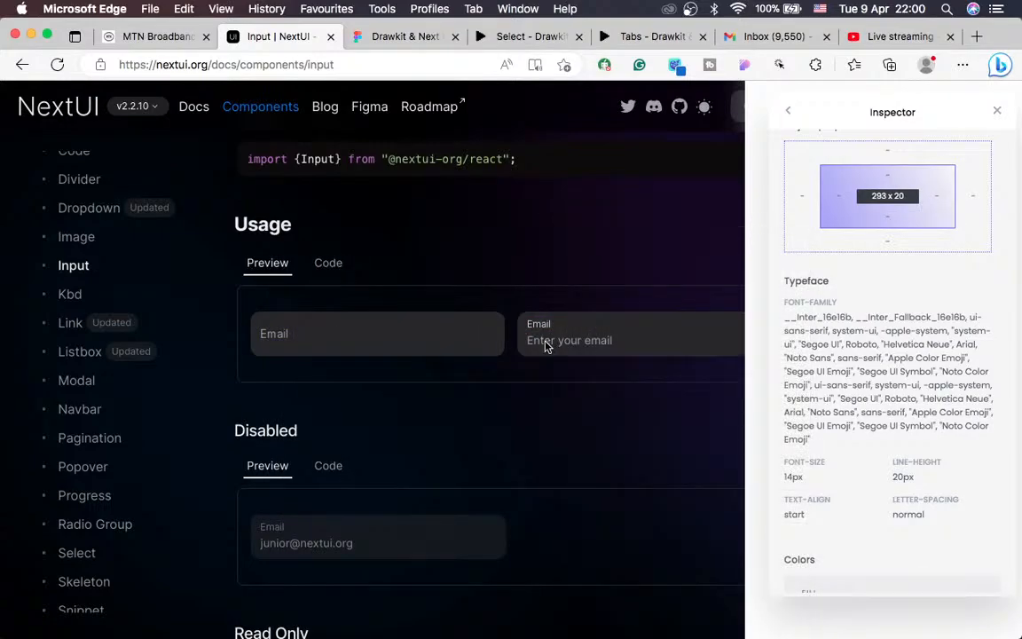
Step: Inspect the second Email input: its 317 x 56 size, label, inner text field and container
click(545, 346)
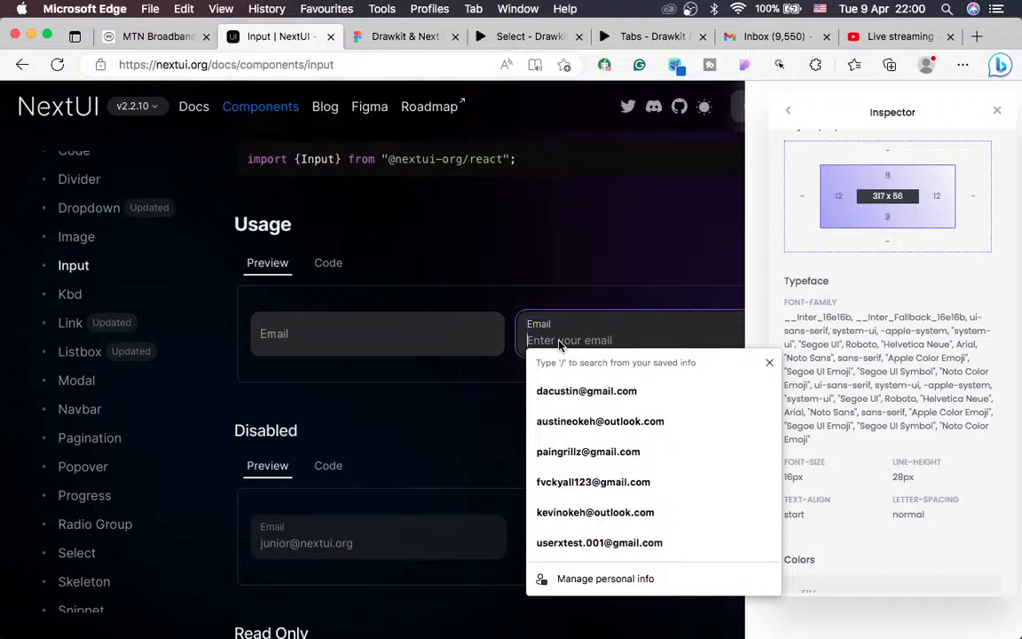
key(Escape)
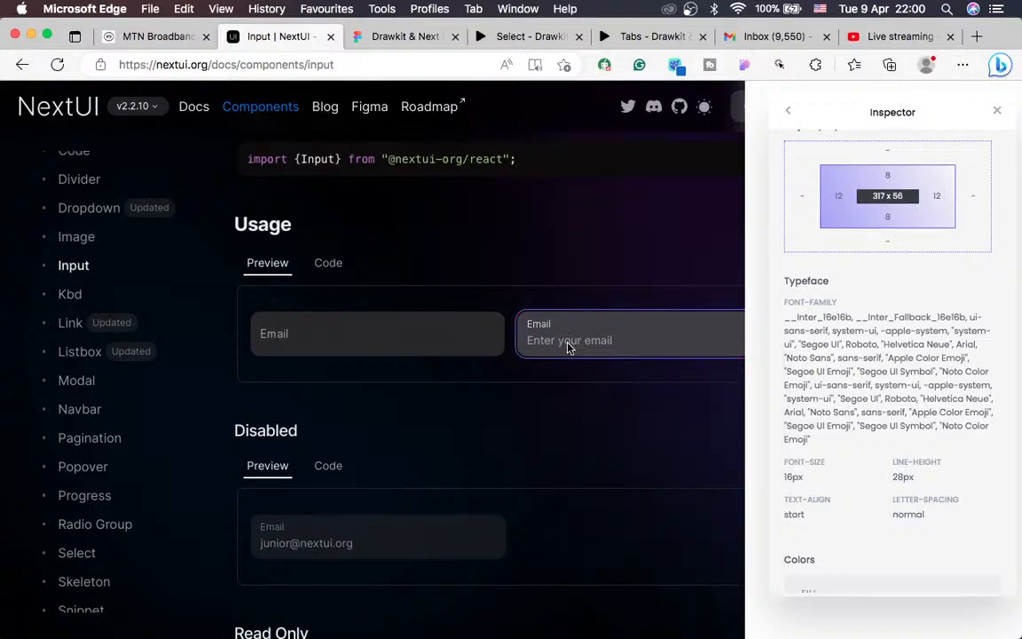
click(569, 347)
click(503, 358)
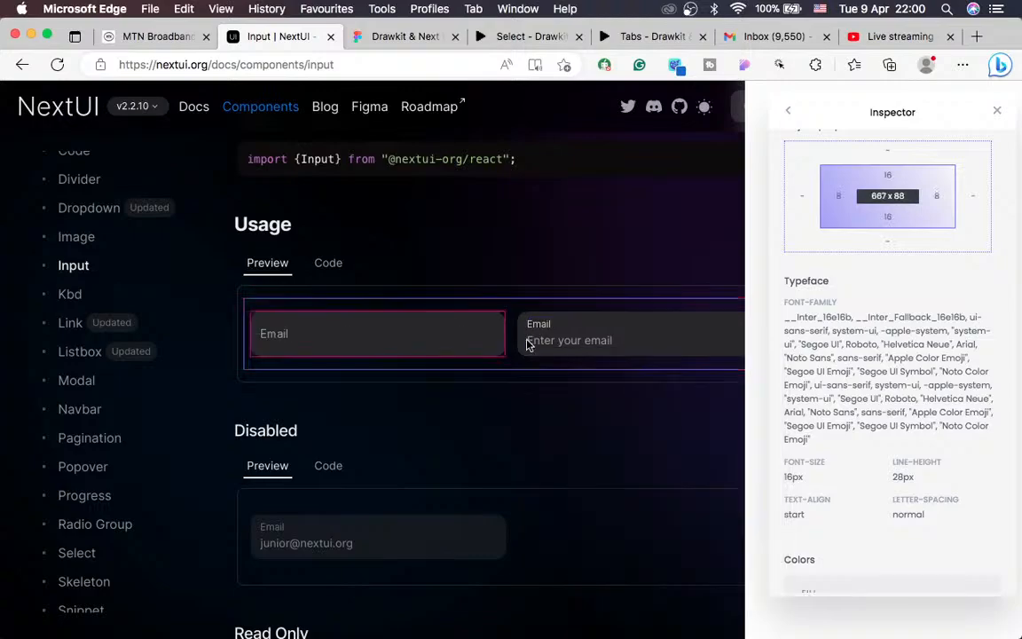
right_click(545, 328)
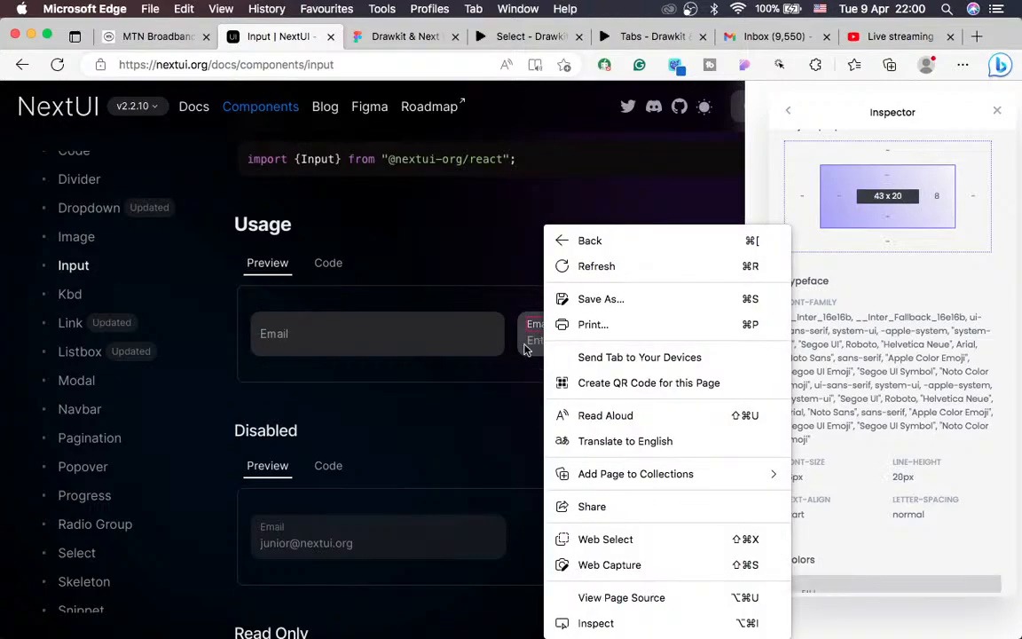
click(496, 388)
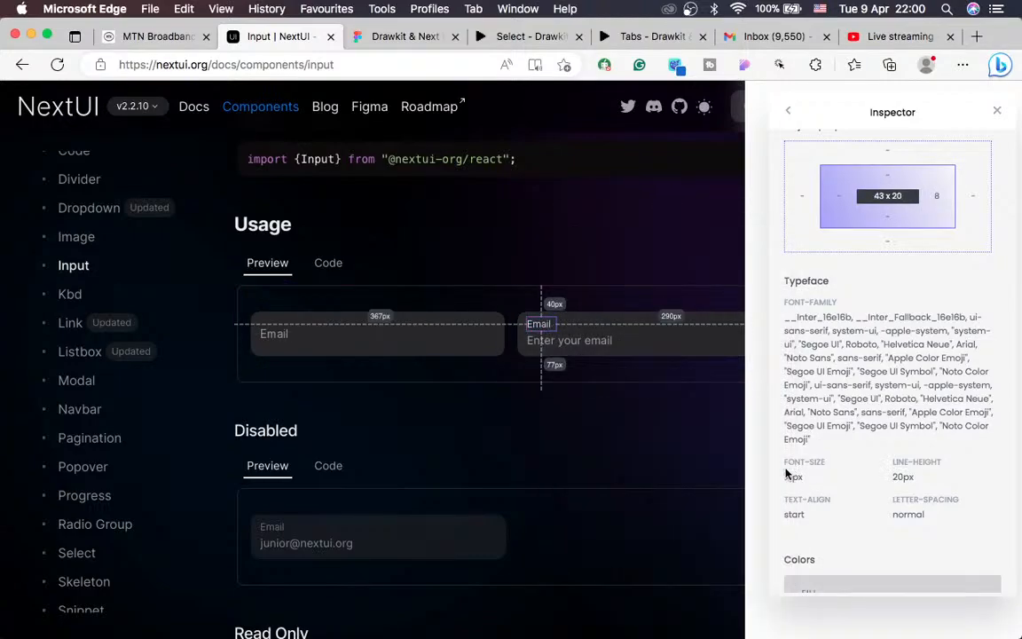
right_click(563, 346)
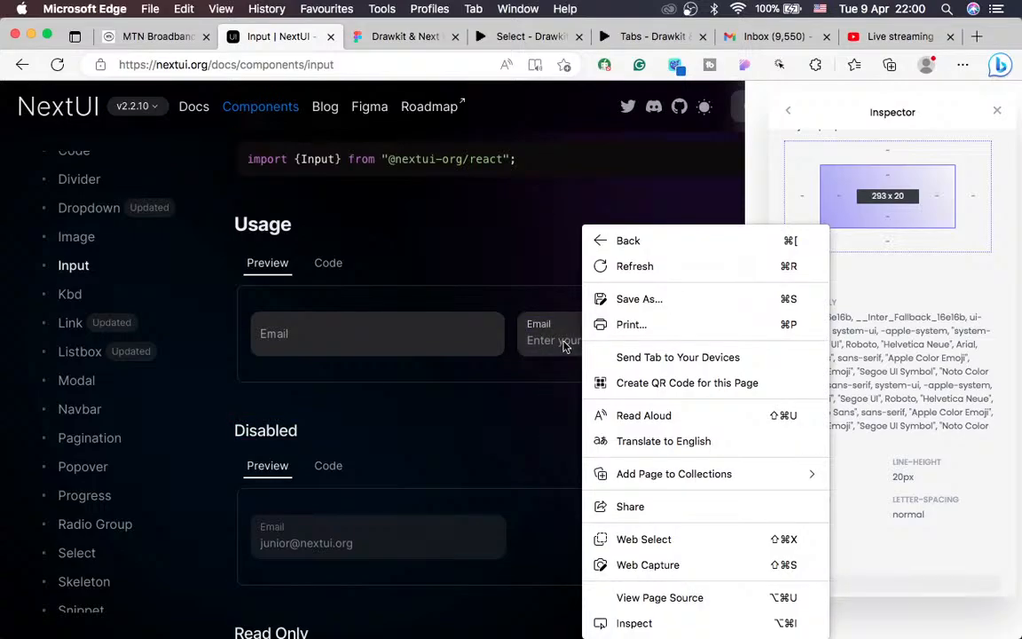
click(565, 346)
click(567, 346)
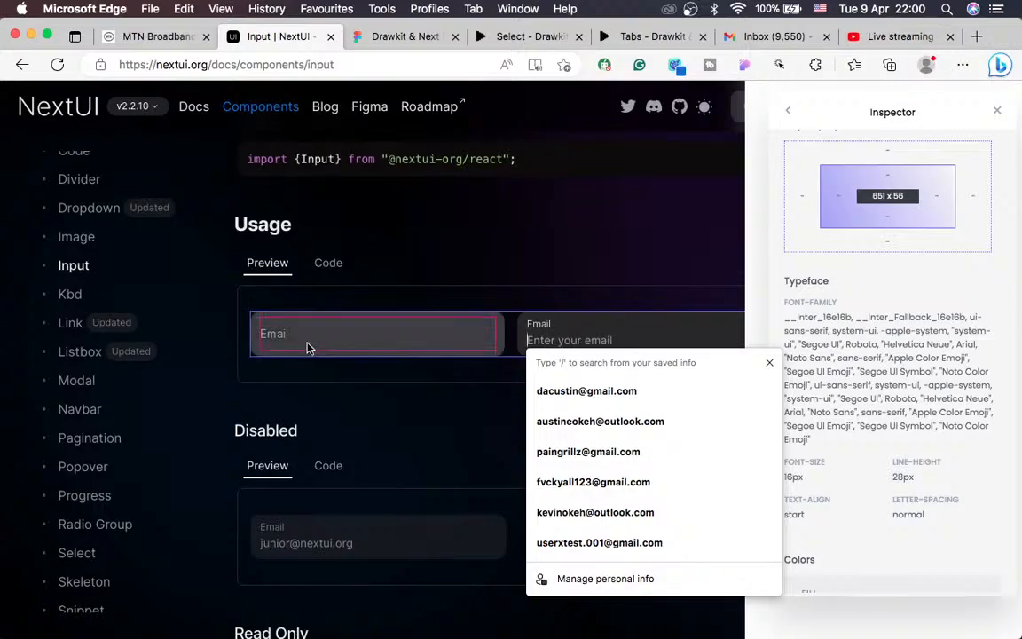
Step: Inspect the first Email input's label, field and inner text field, reading its 293 x 40 size
click(334, 338)
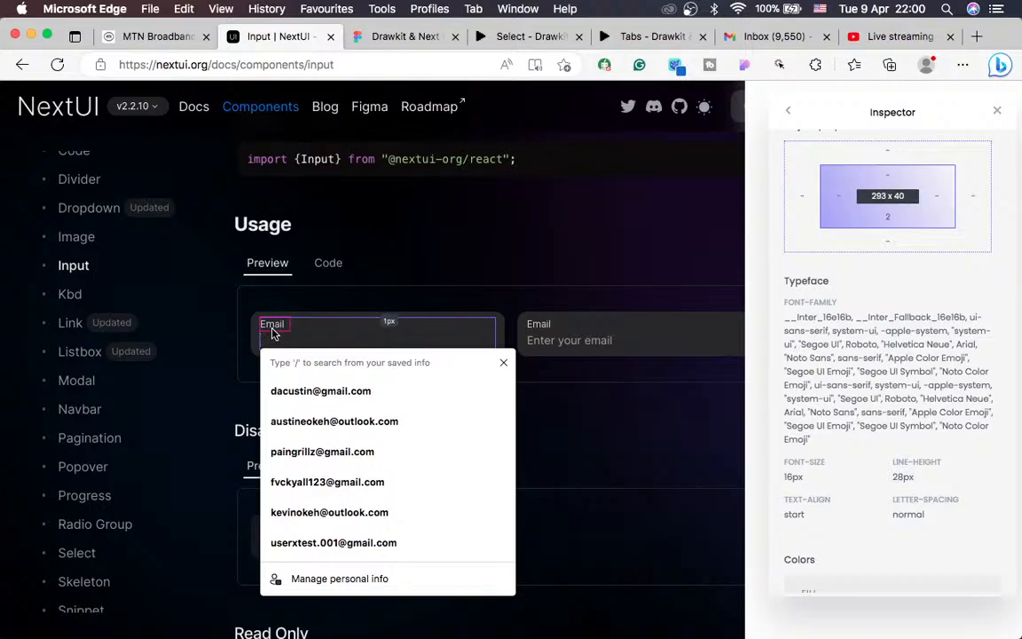
right_click(274, 333)
key(Escape)
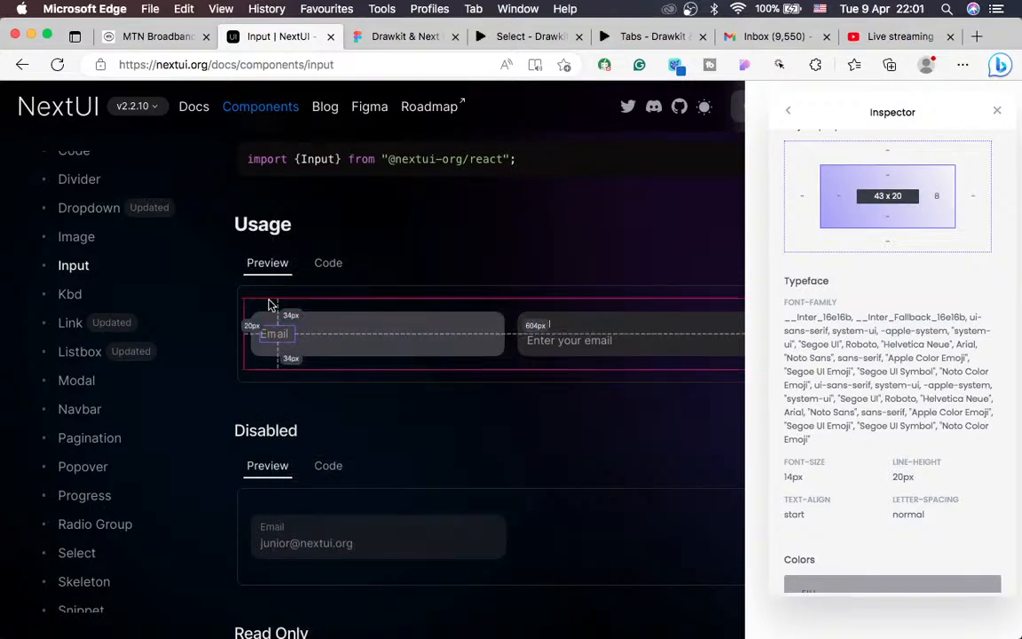
click(287, 344)
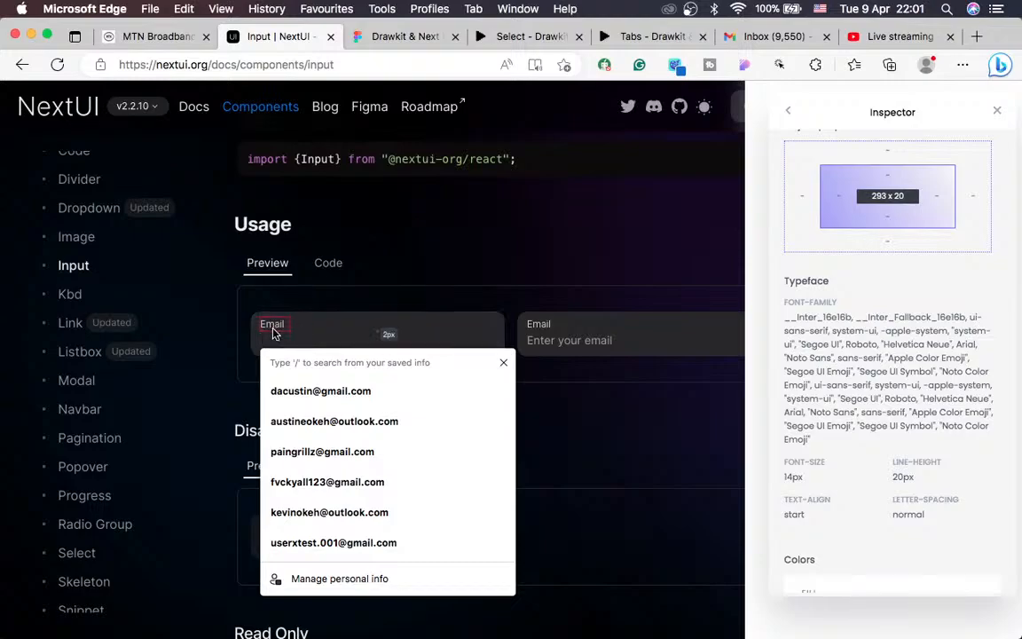
click(274, 334)
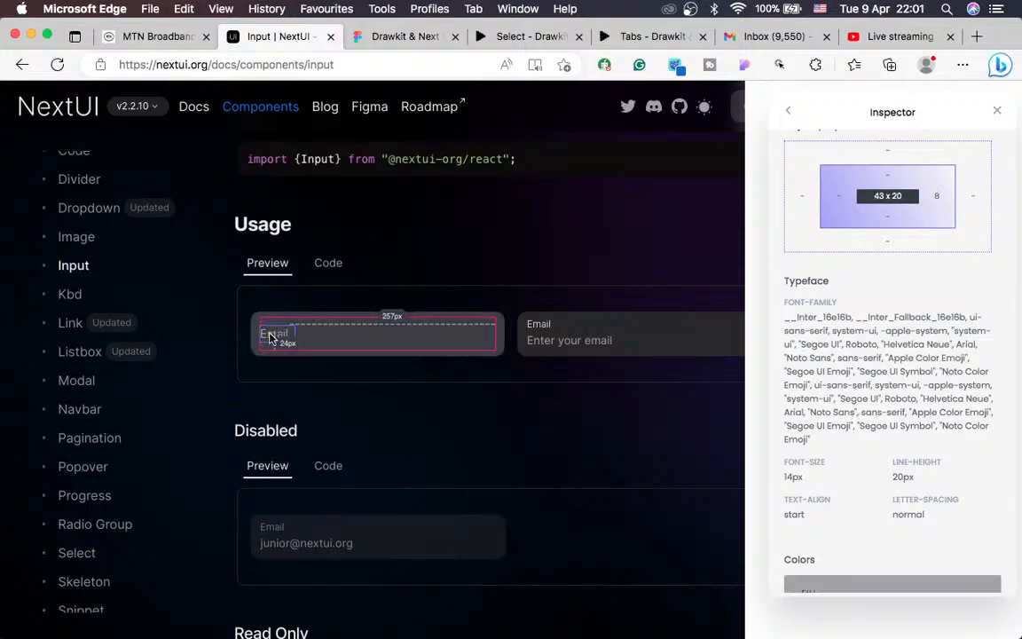
click(285, 340)
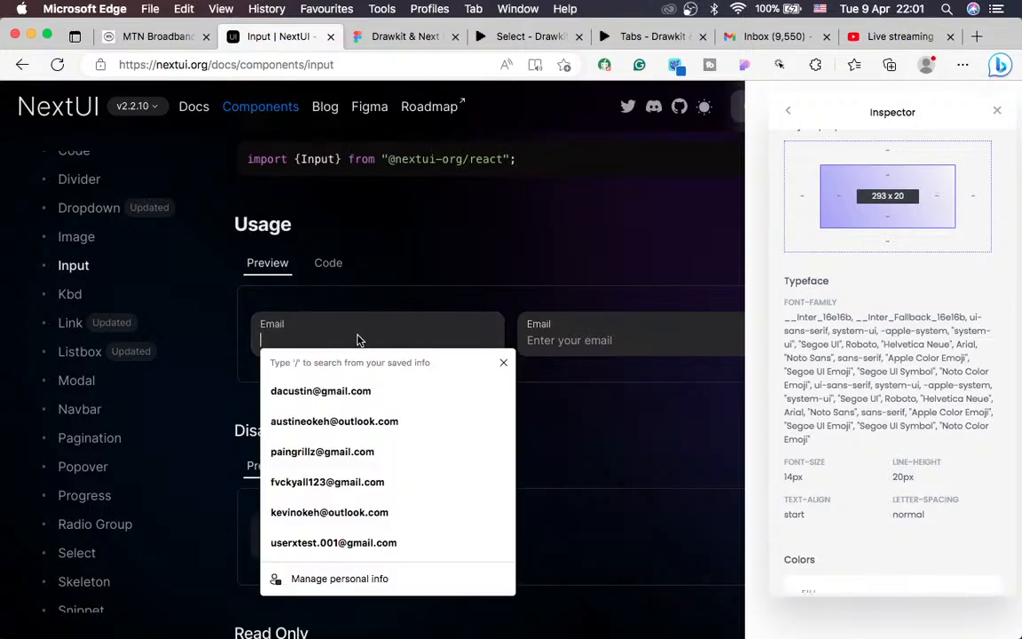
right_click(431, 340)
key(Escape)
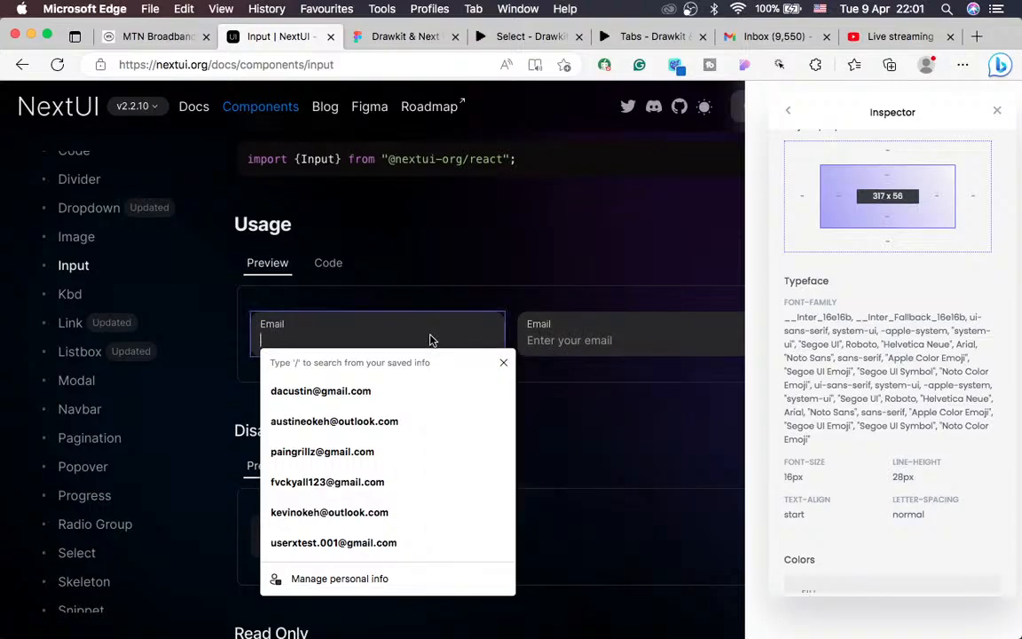
click(577, 376)
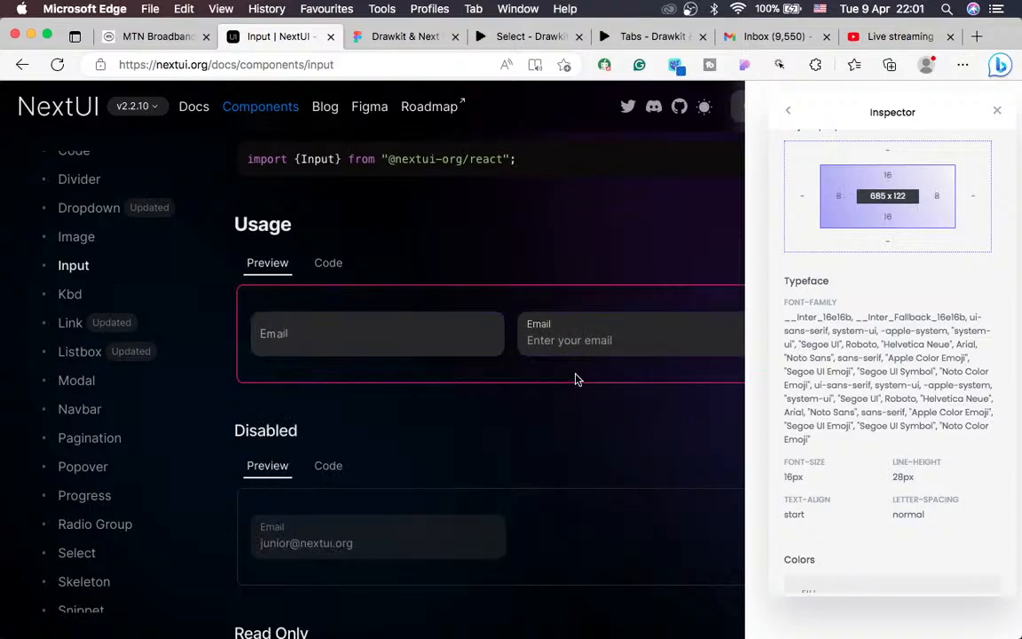
right_click(397, 330)
click(381, 331)
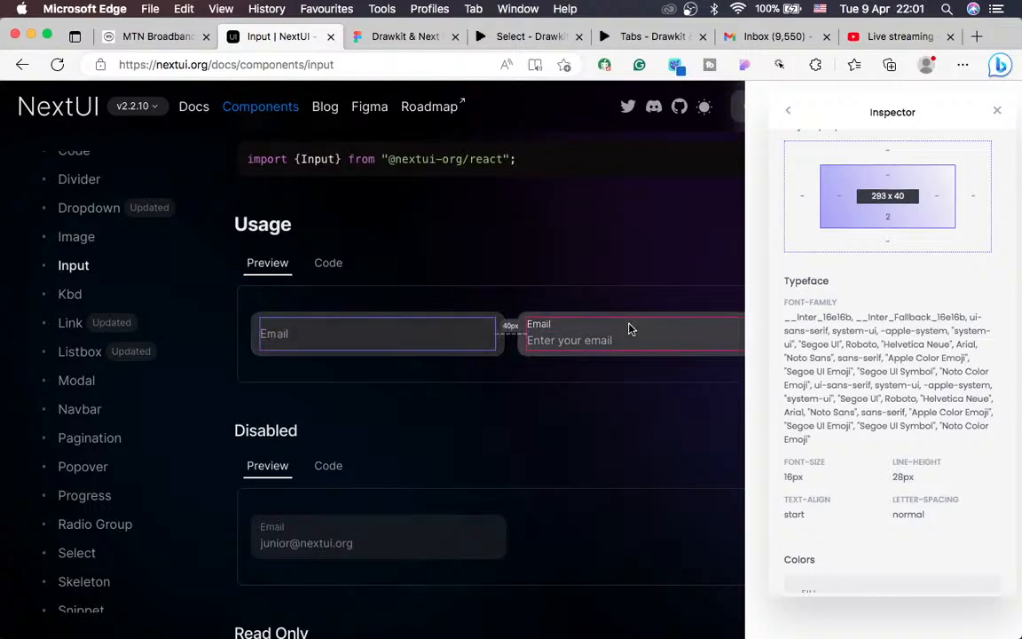
Step: Inspect the second input's Email label and the first Email input's text colour
scroll(878, 284, up, 2)
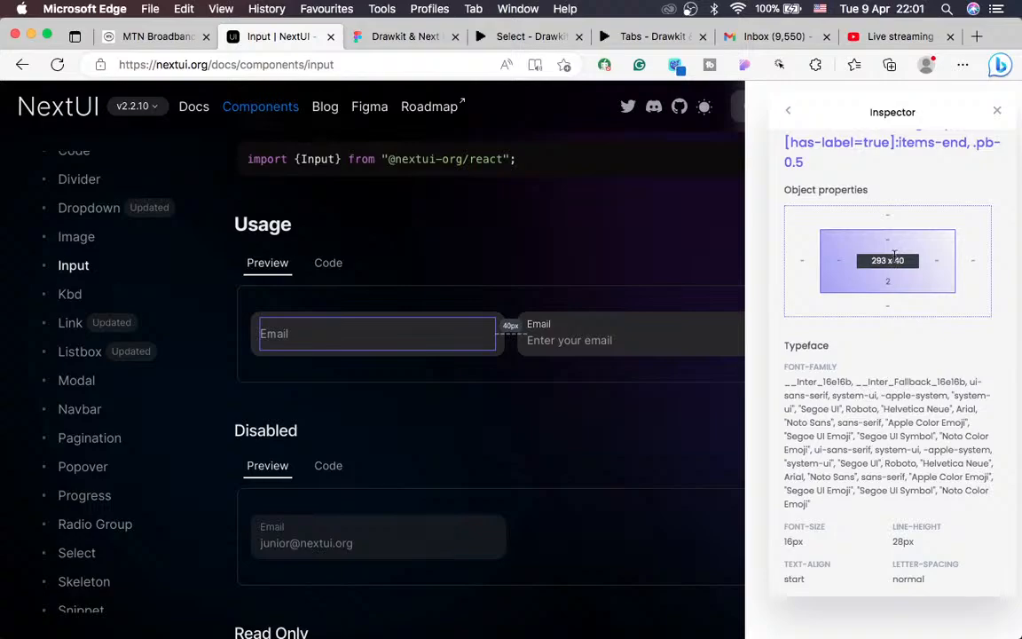
right_click(542, 330)
click(545, 328)
scroll(902, 297, down, 5)
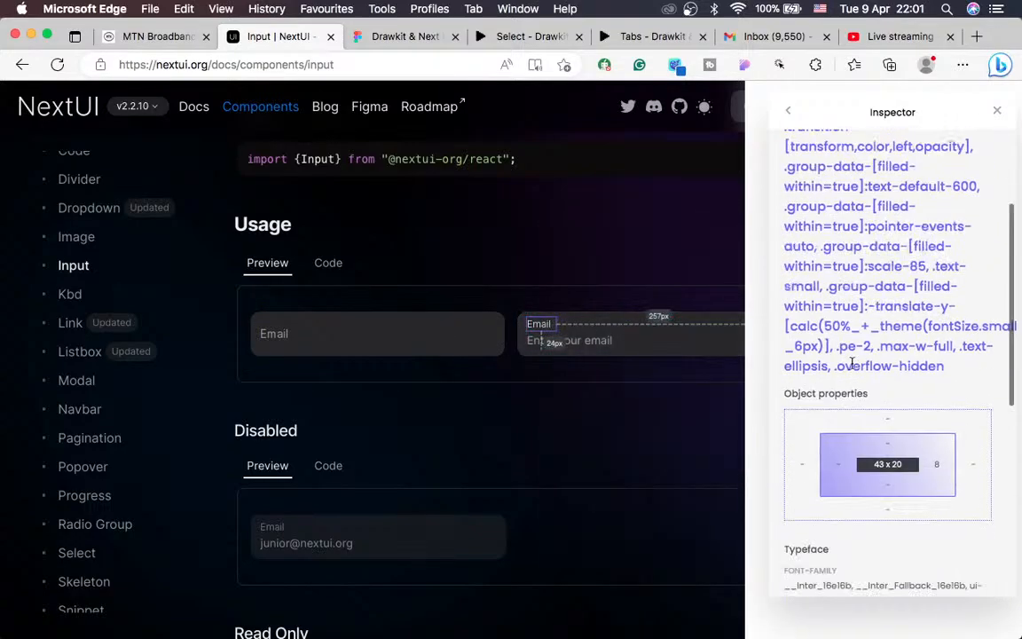
scroll(902, 297, down, 5)
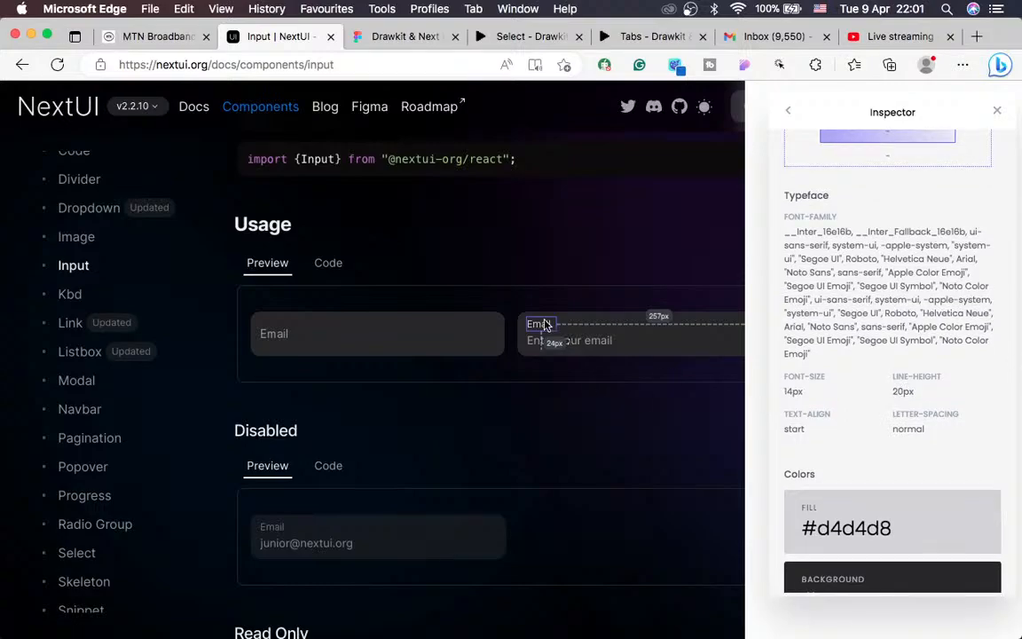
right_click(383, 328)
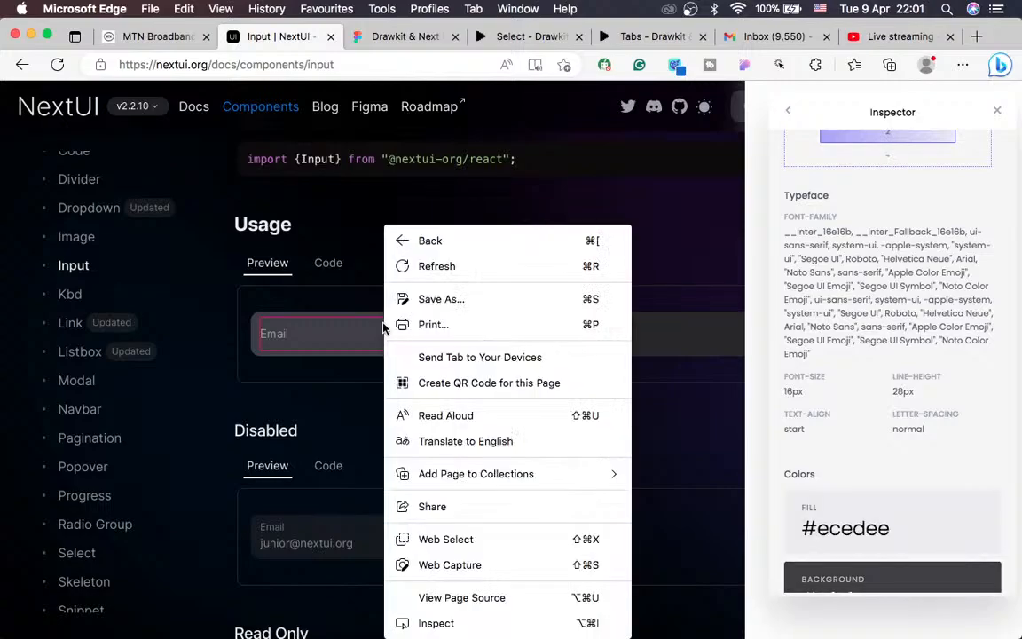
click(356, 331)
scroll(885, 314, up, 3)
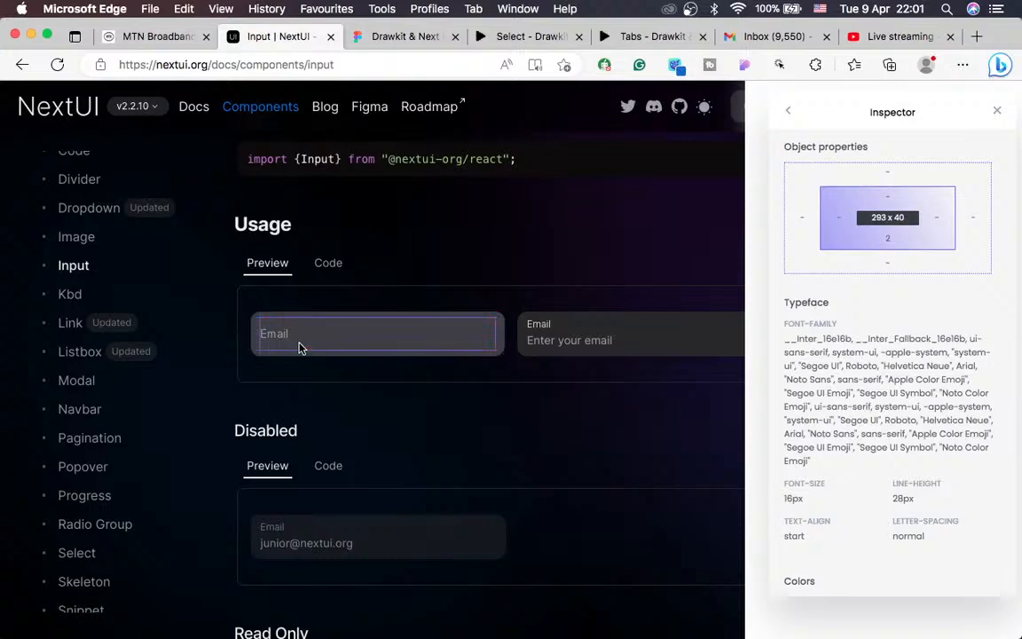
Step: Read the second Email input's style classes, its label classes and its inner text field
click(572, 348)
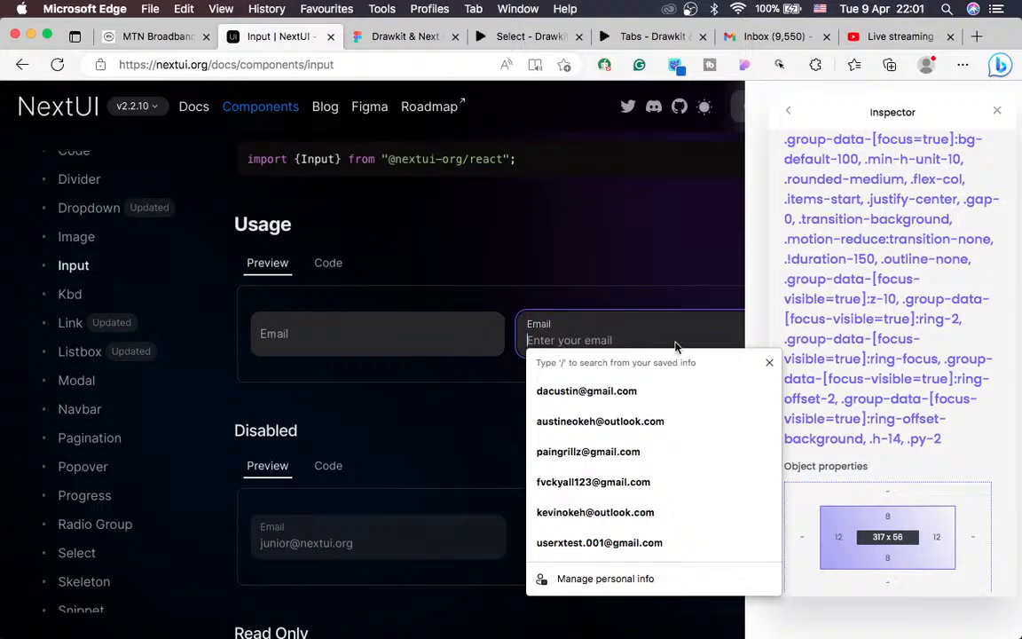
click(456, 378)
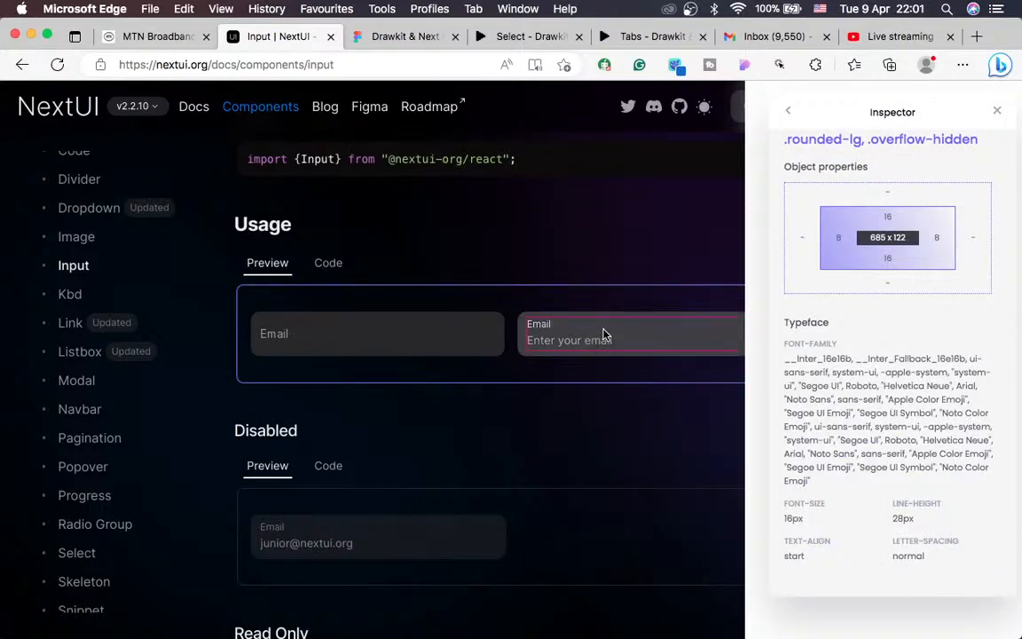
right_click(550, 327)
click(550, 335)
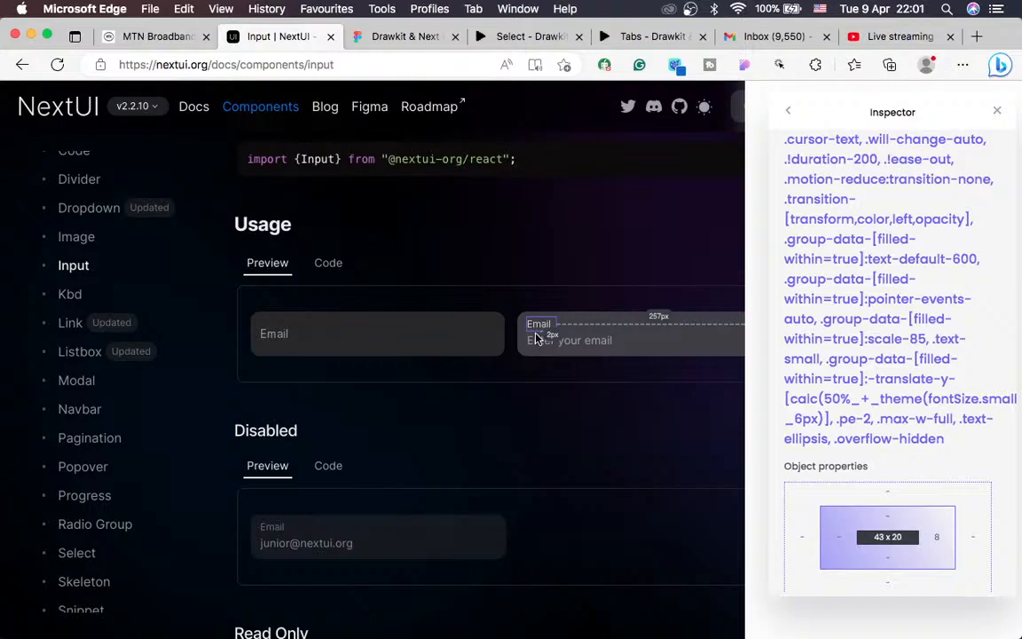
right_click(660, 332)
click(639, 331)
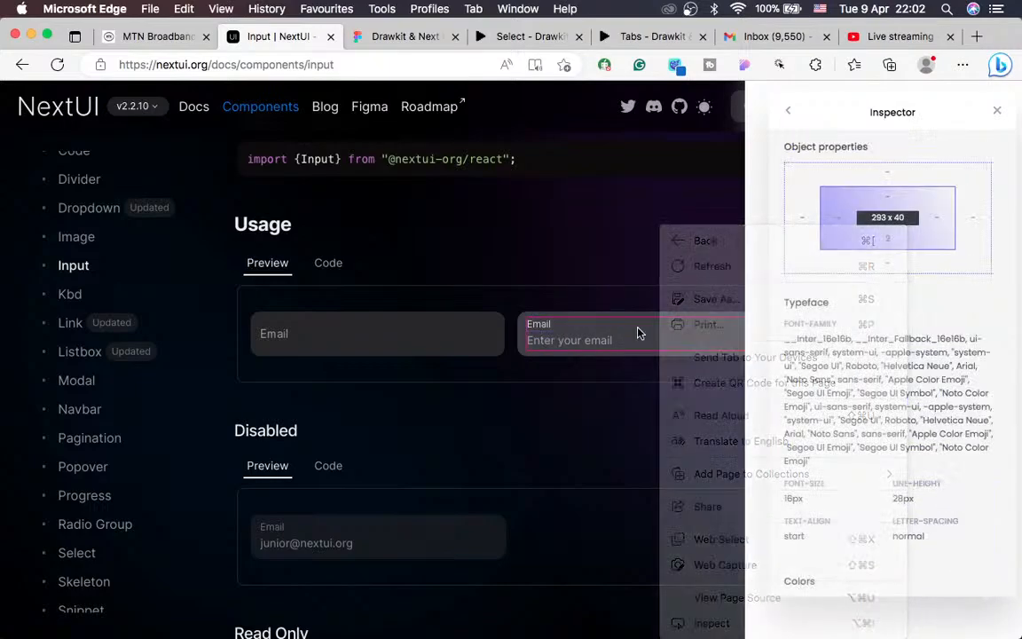
click(543, 333)
Step: Check both Email inputs' text styles and wrapper colours, then return to the Drawkit Figma file
scroll(850, 382, down, 4)
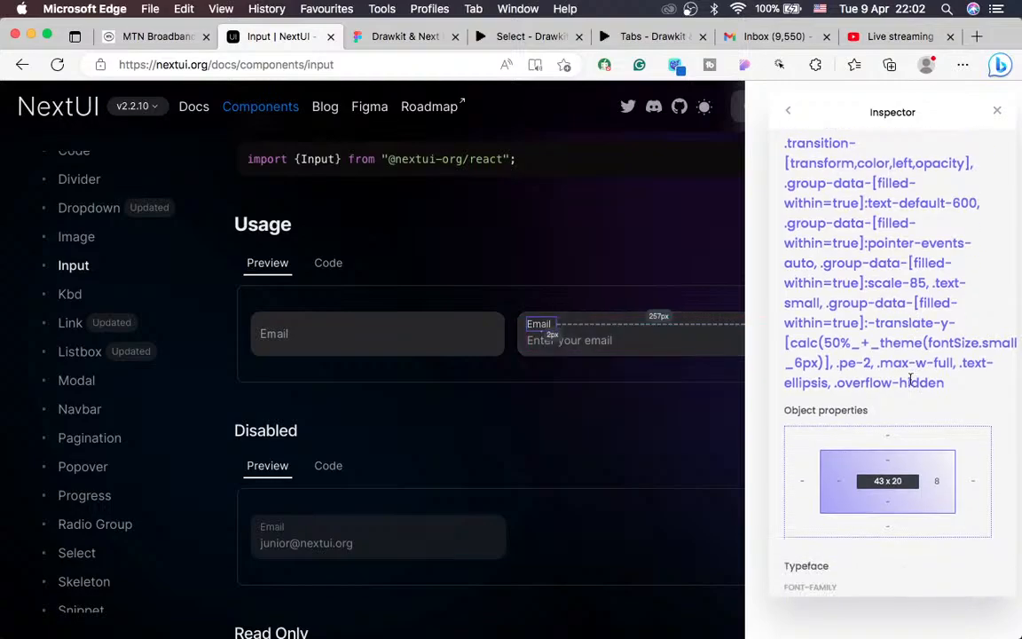
scroll(856, 440, down, 5)
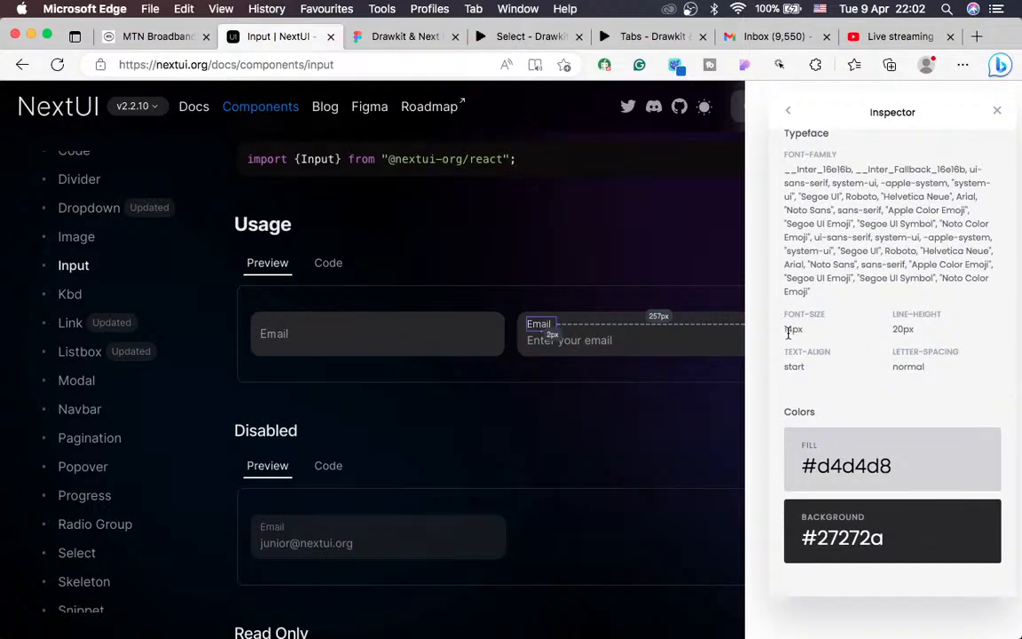
click(543, 346)
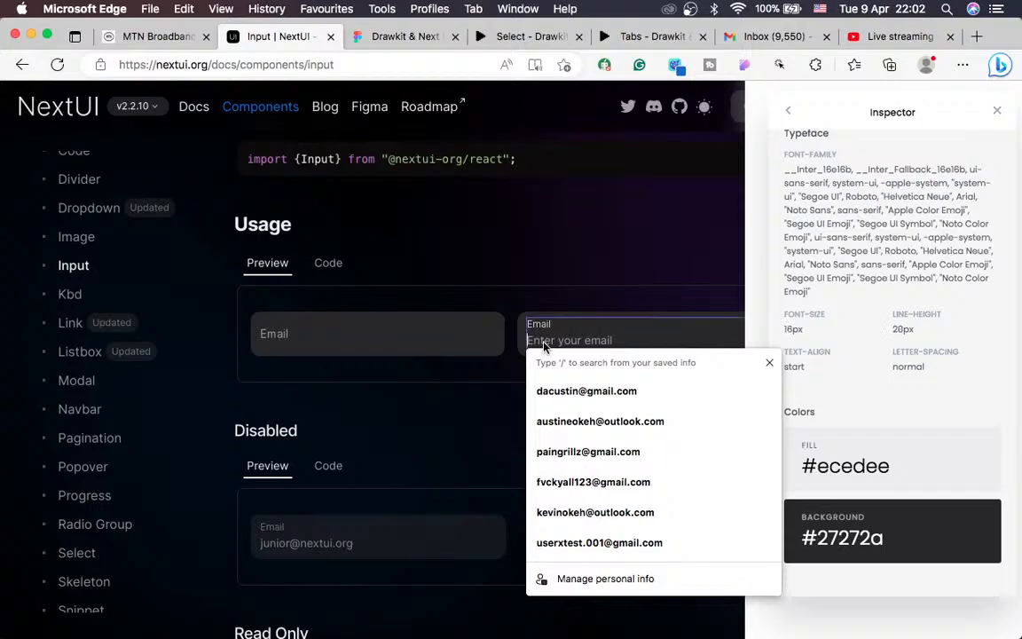
click(693, 307)
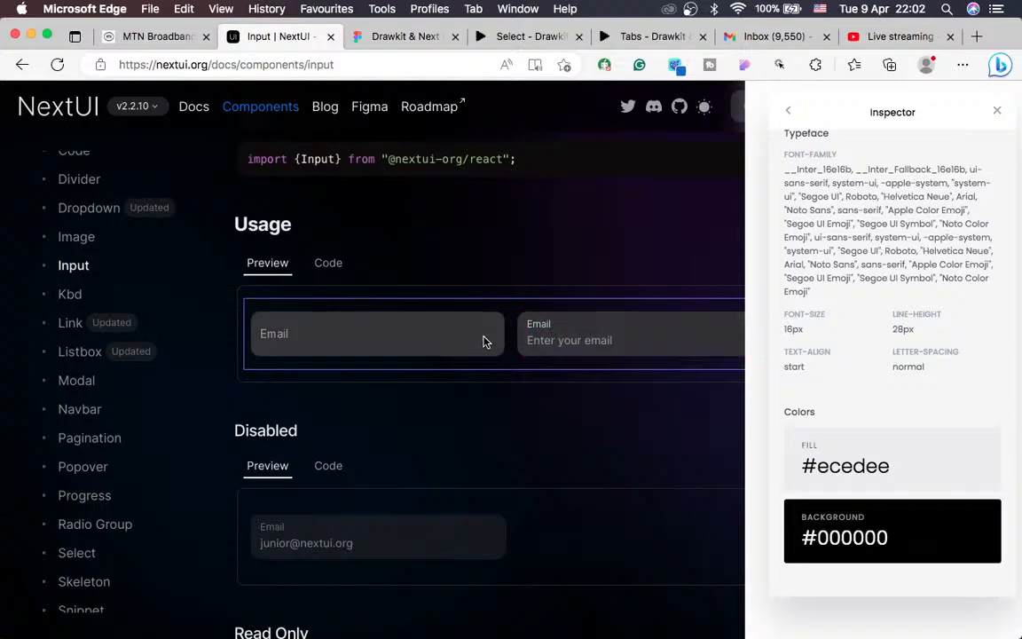
click(324, 343)
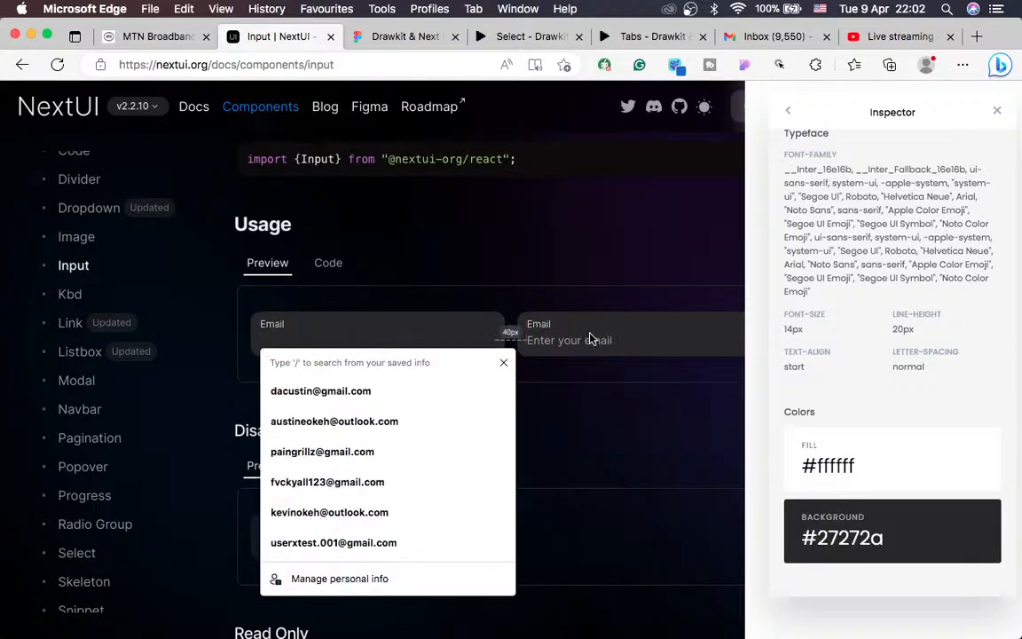
click(255, 355)
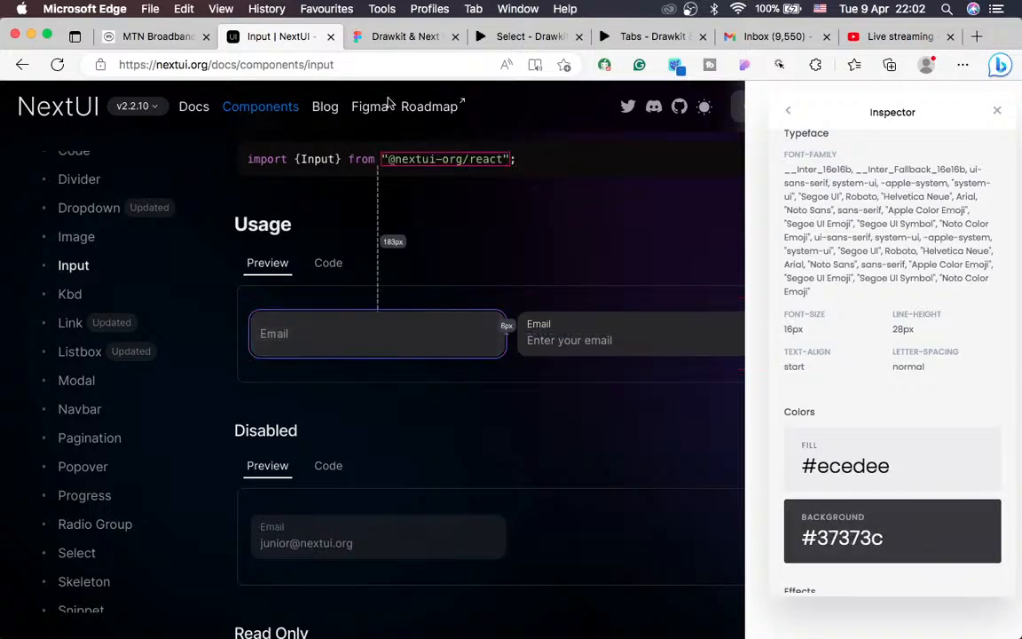
click(401, 37)
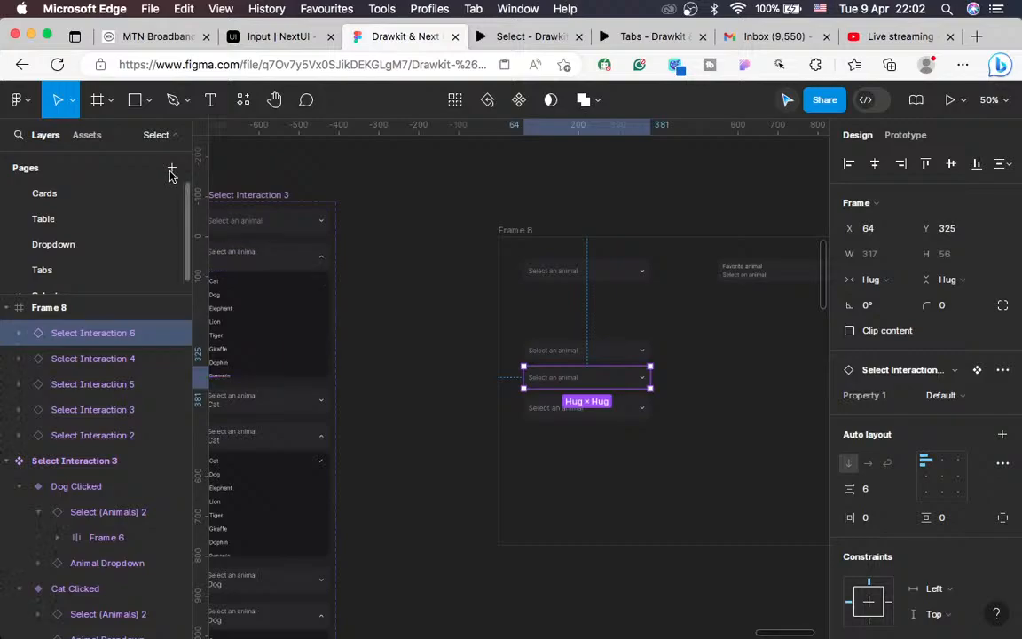
Step: Create a new page called 'Input' in the design file's Pages list
scroll(105, 209, down, 1)
scroll(133, 199, up, 1)
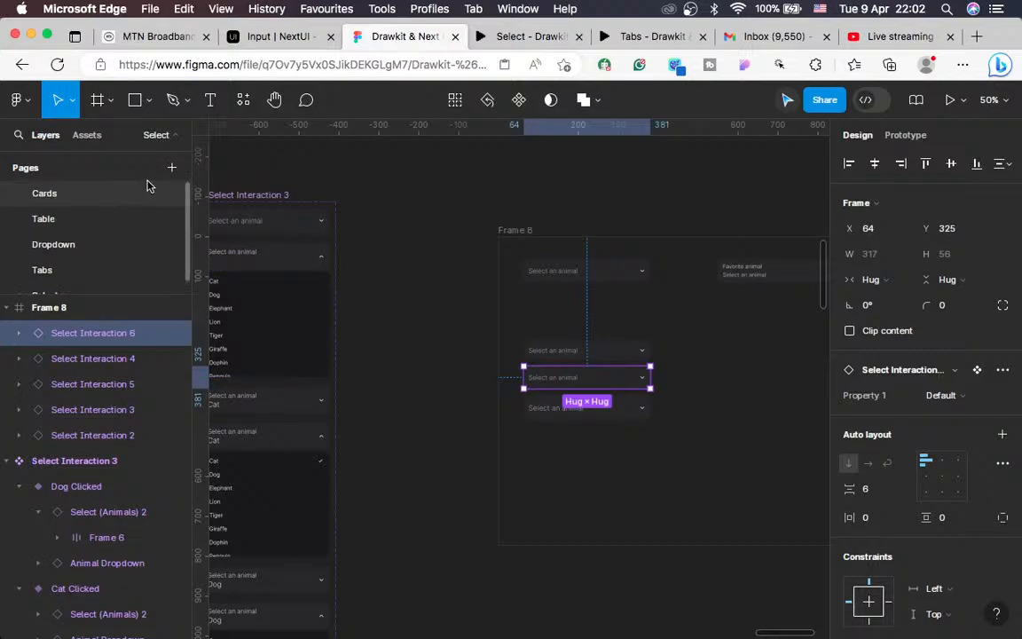
click(173, 167)
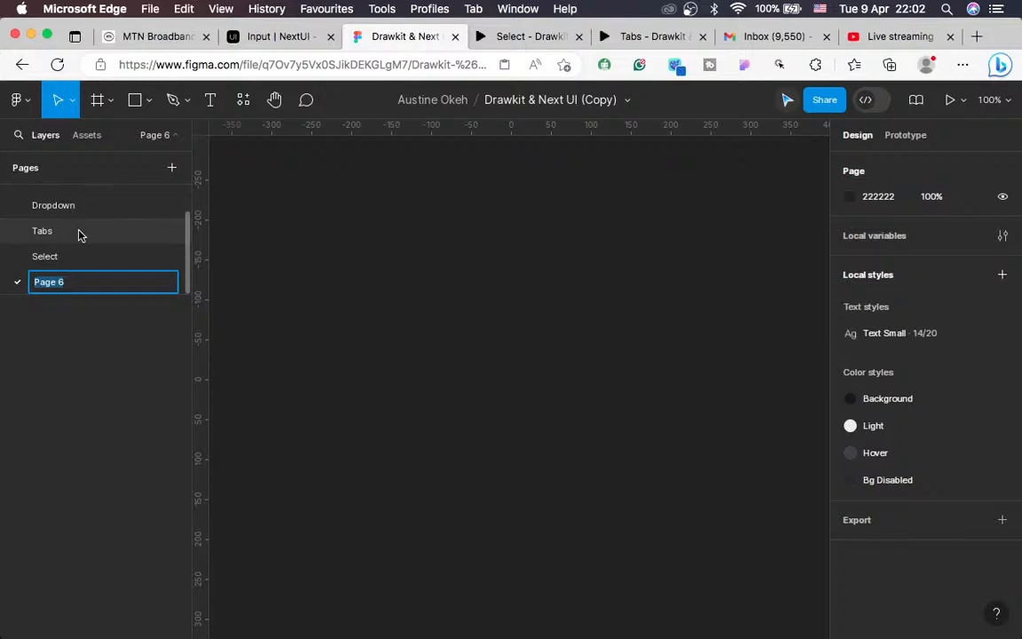
text(Input)
key(Return)
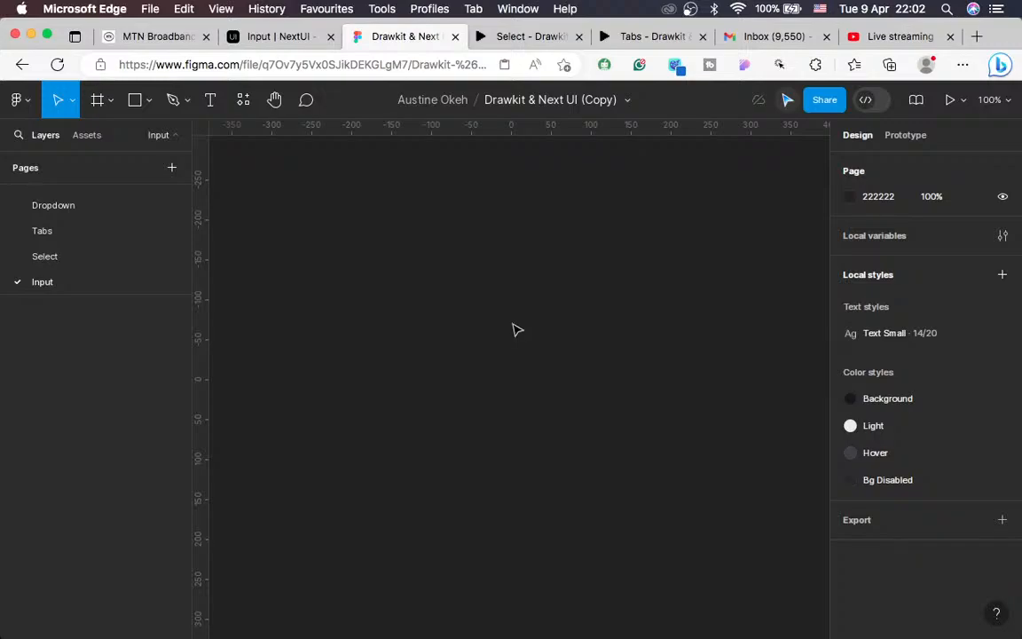
key(t)
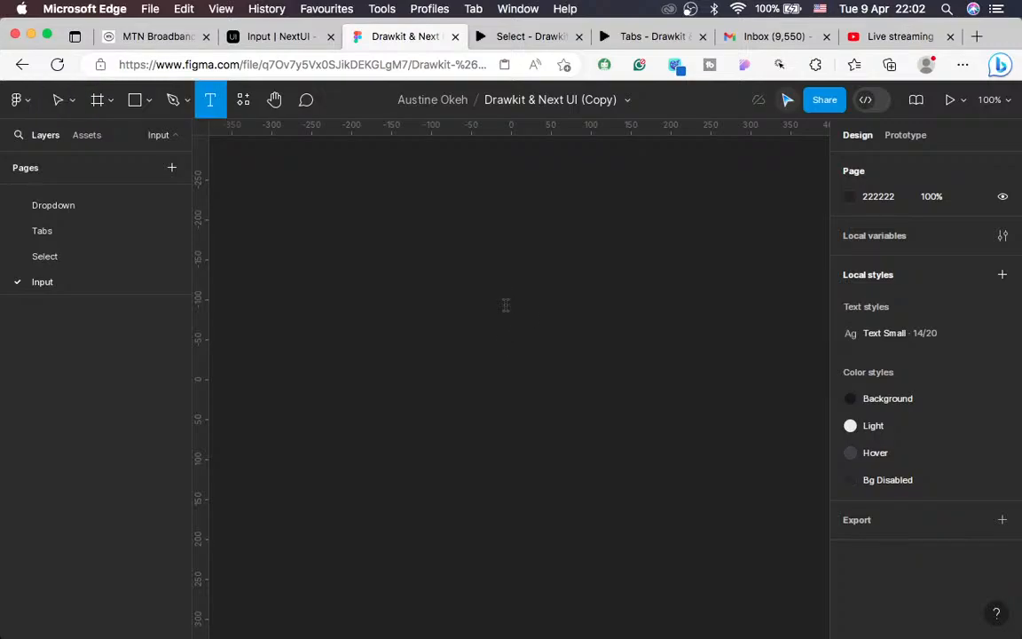
Step: Place an 'Email' text layer on the canvas and wrap it in an auto-layout frame
click(506, 304)
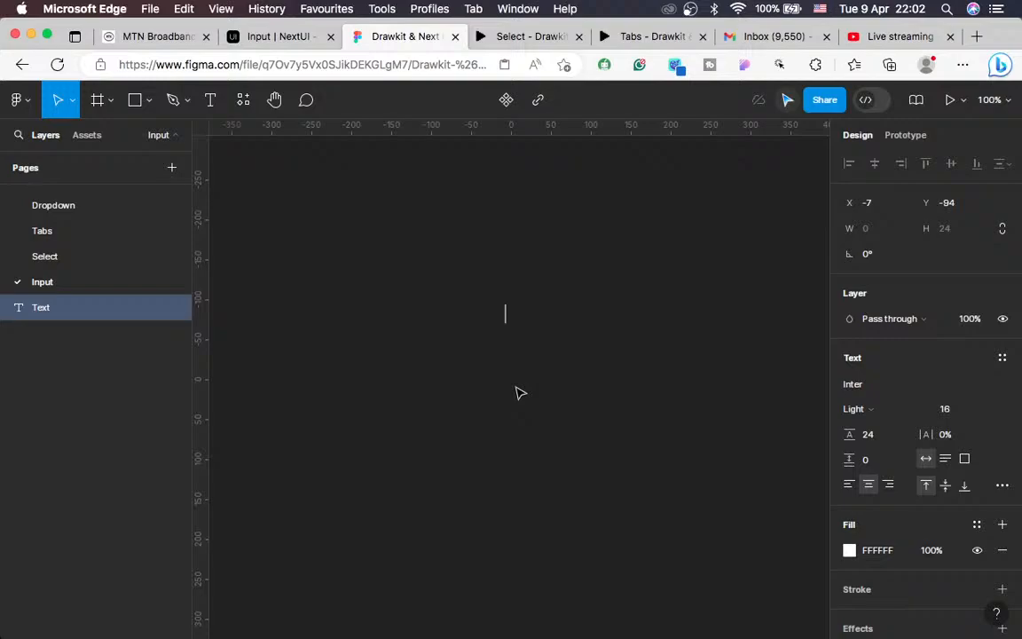
text(Email)
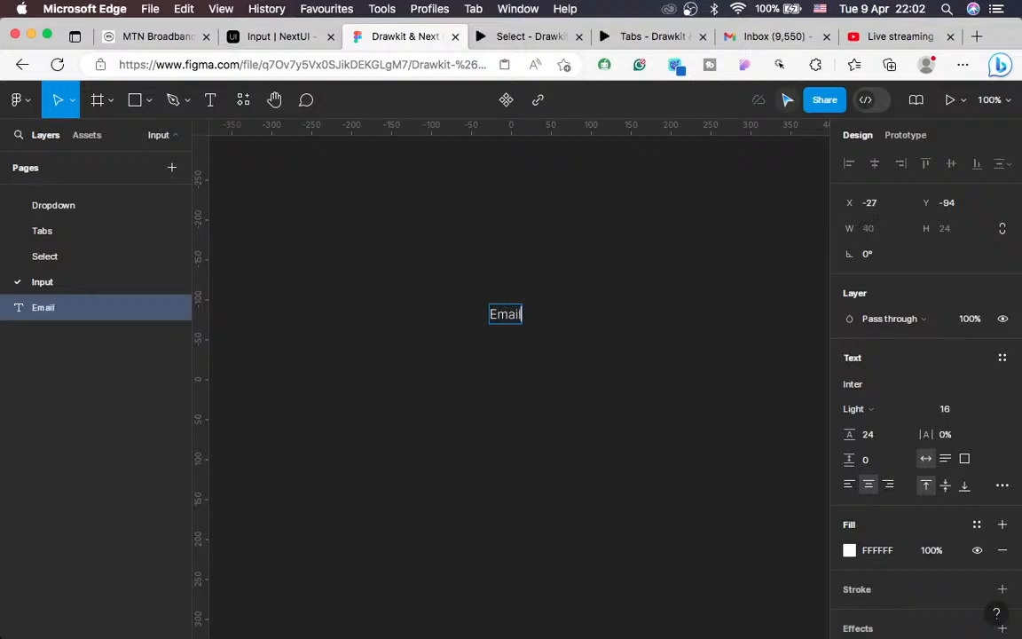
key(Escape)
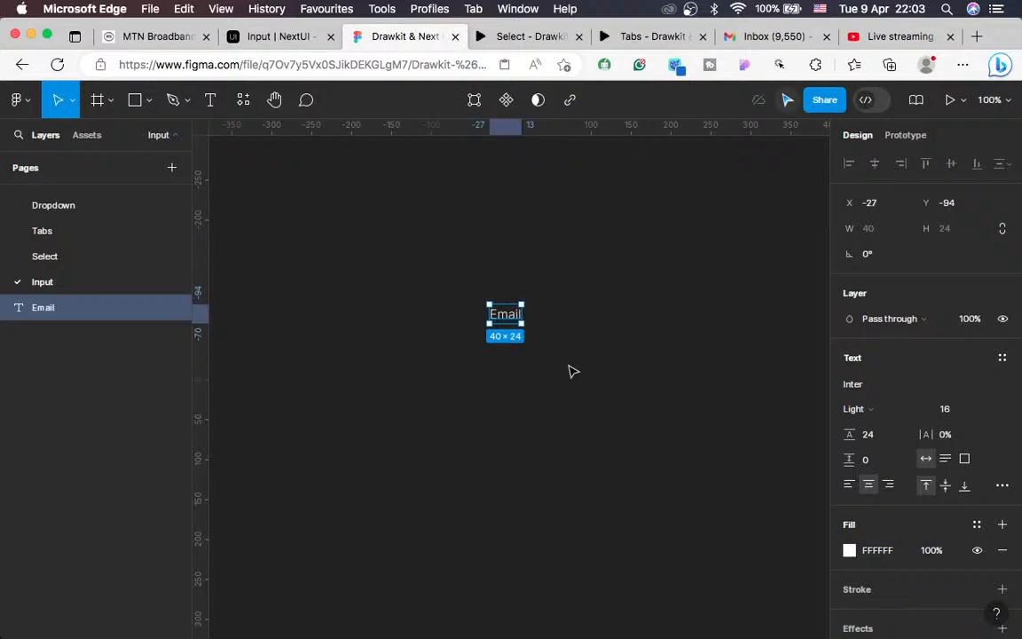
key(shift+a)
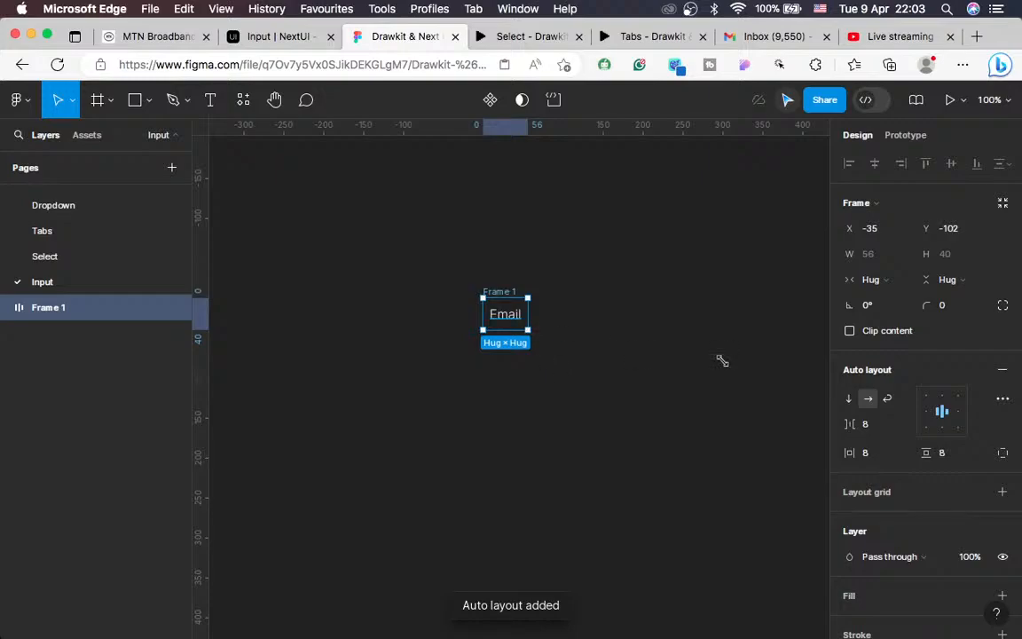
Step: Set the Email frame's horizontal padding to 0 and keep its width hugging the contents
click(869, 455)
text(0)
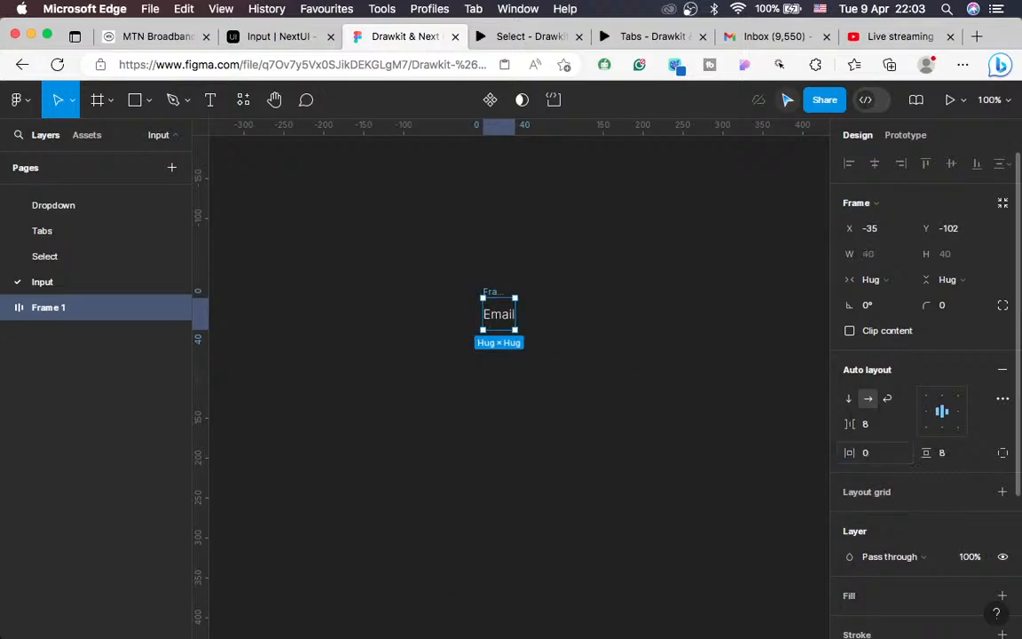
click(941, 454)
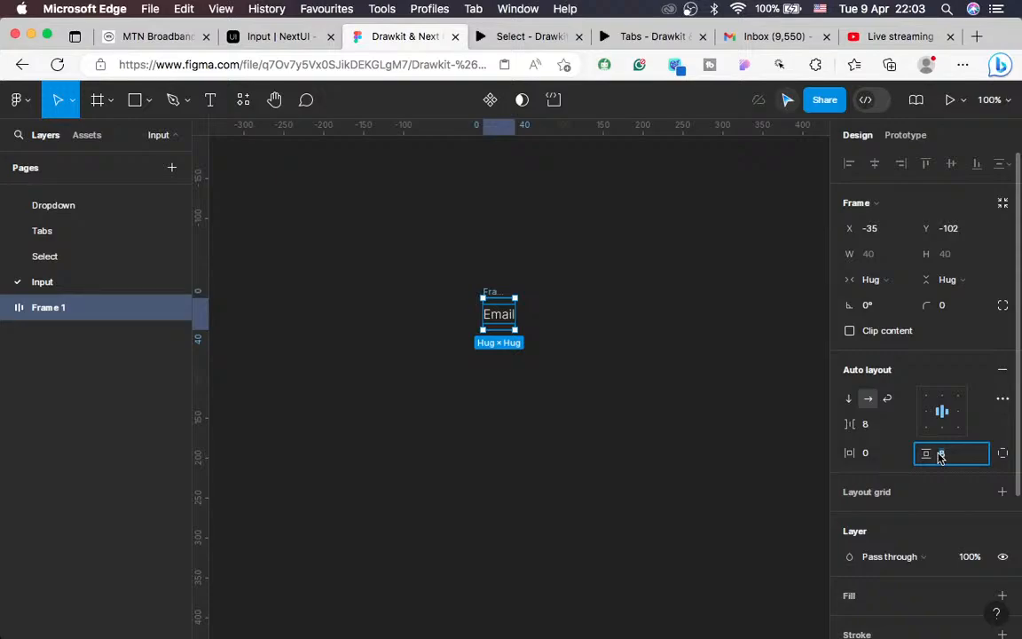
click(664, 412)
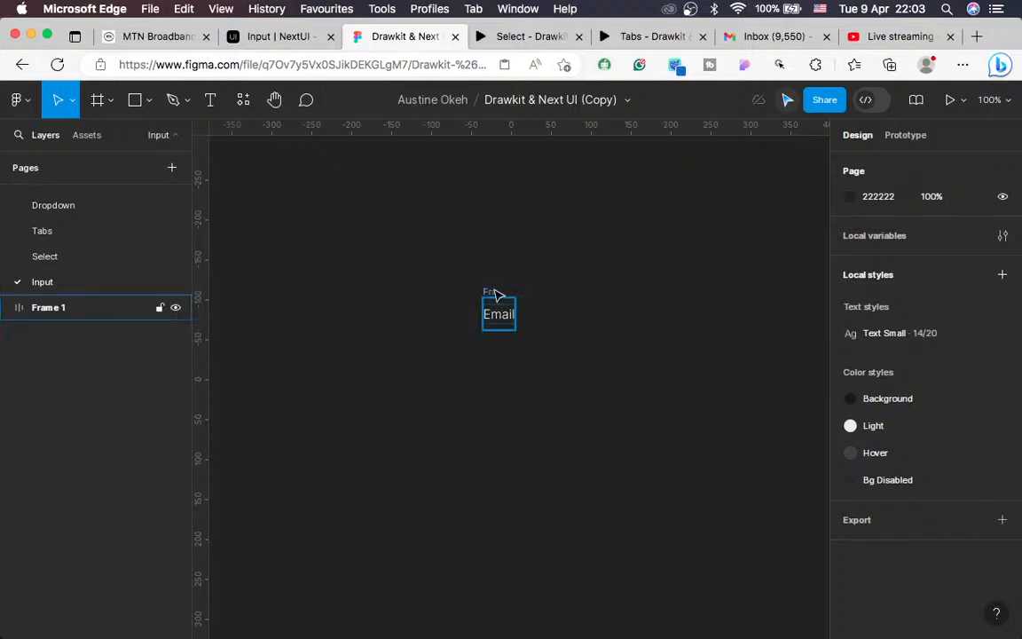
click(491, 295)
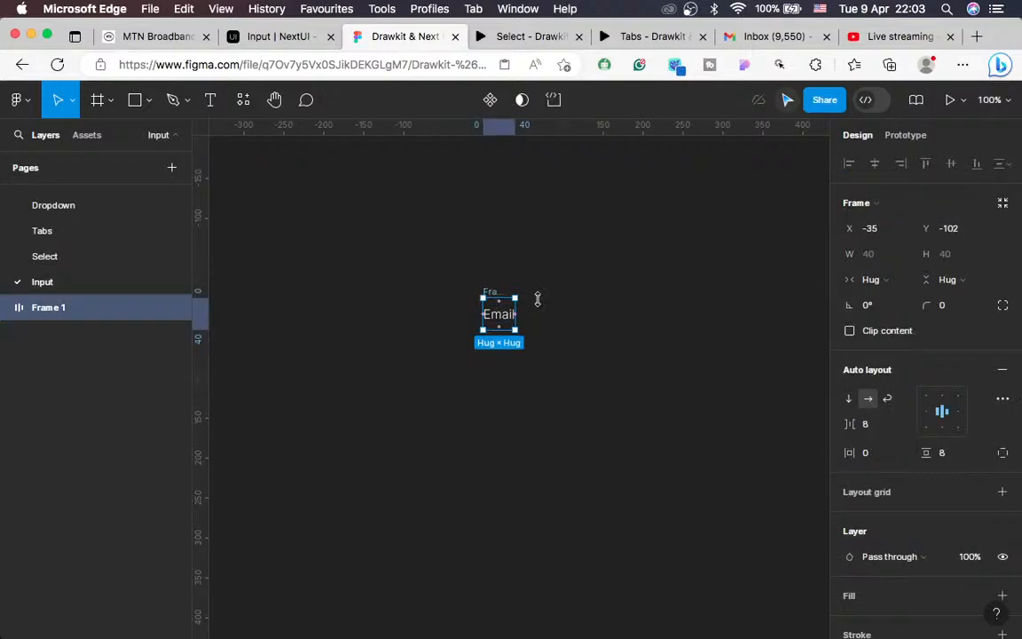
click(881, 286)
click(880, 286)
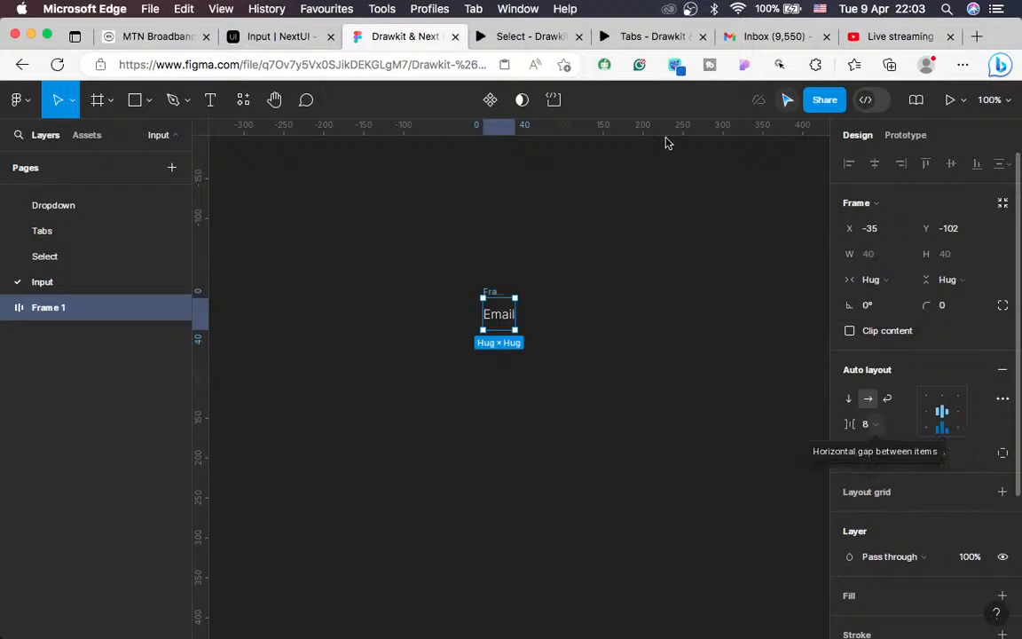
click(524, 36)
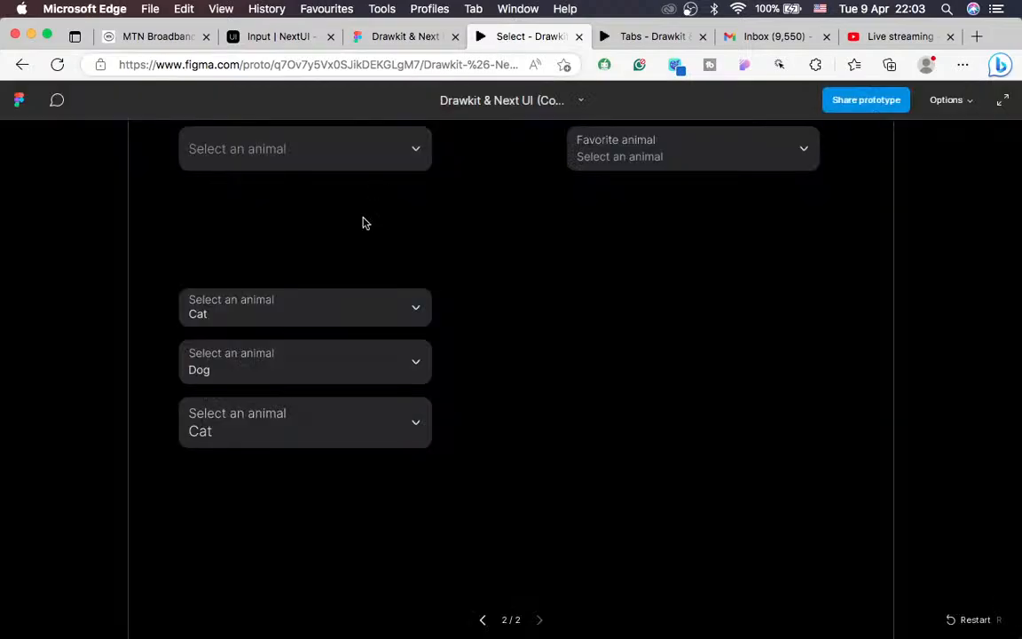
Step: Back in the NextUI docs, inspect the first and second Email inputs and the second input's label
click(271, 40)
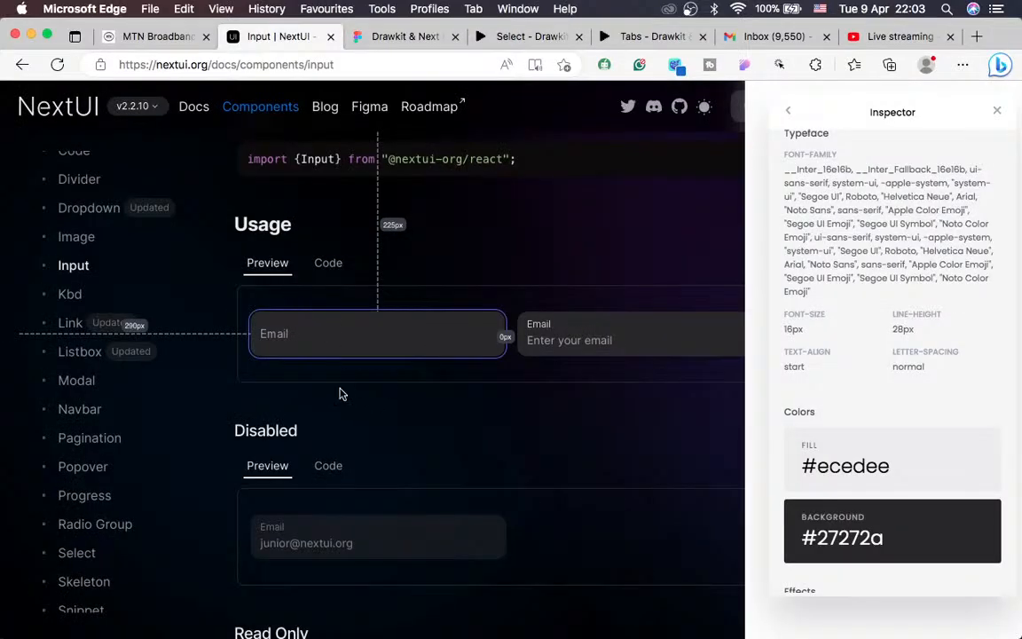
click(296, 340)
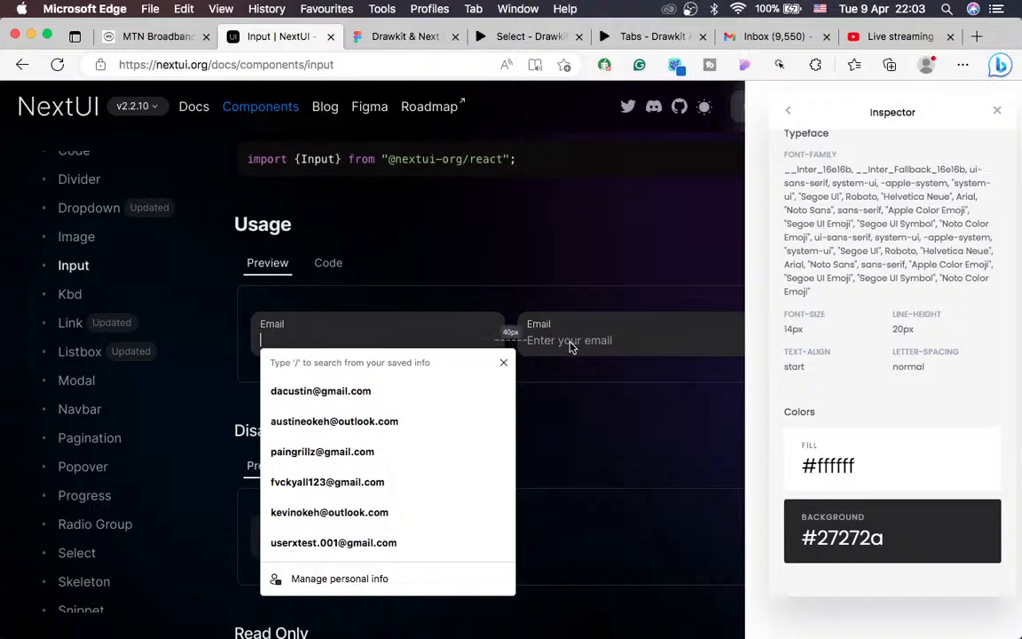
click(583, 339)
click(564, 321)
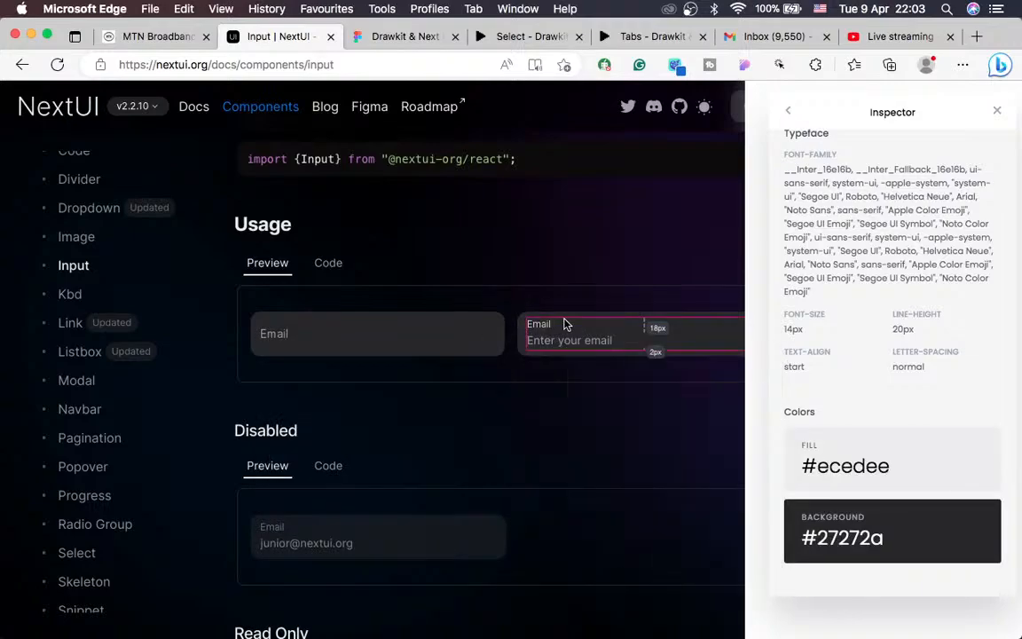
right_click(585, 331)
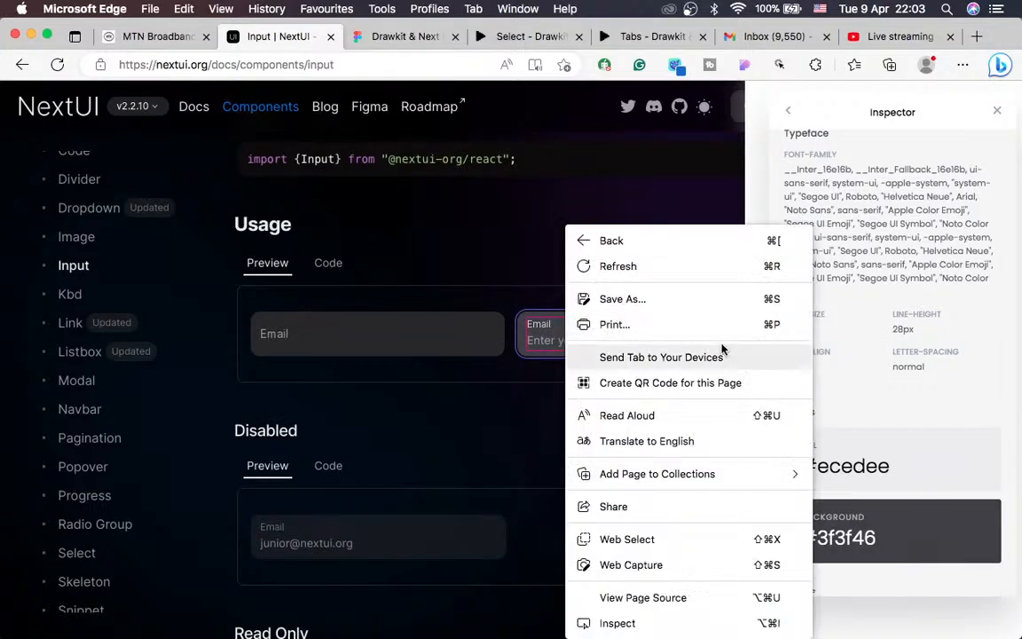
click(838, 342)
Step: Reset the docs page zoom to 100%
scroll(795, 348, up, 2)
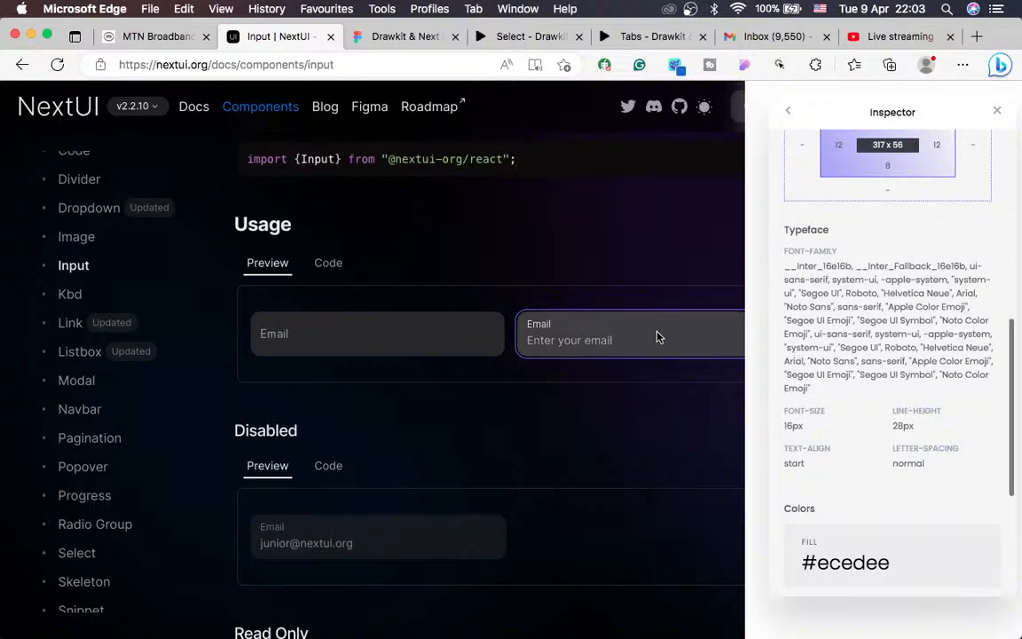
scroll(679, 342, up, 5)
key(super+minus)
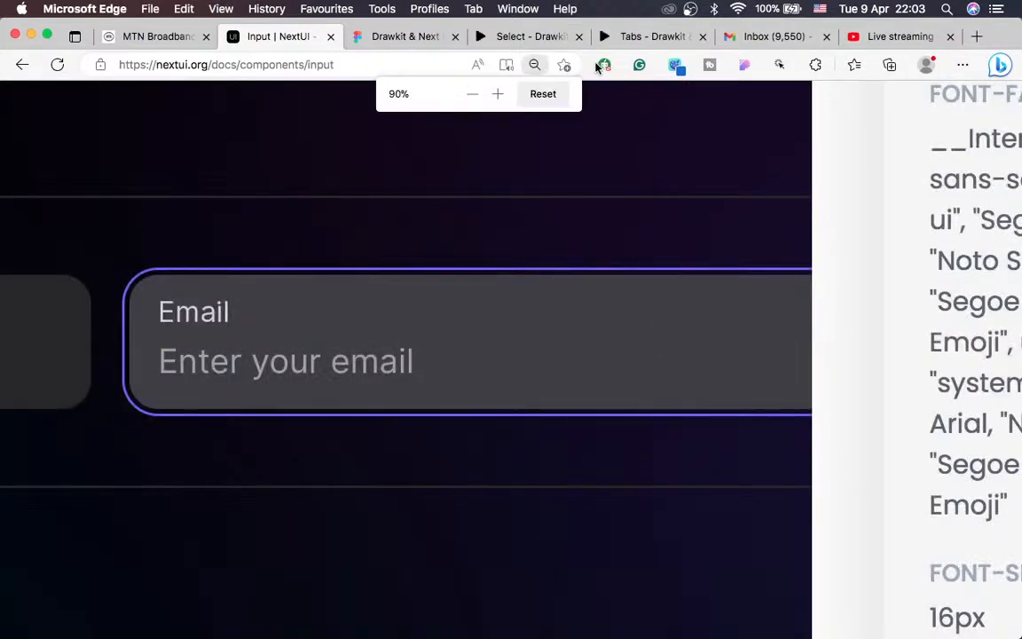
click(545, 95)
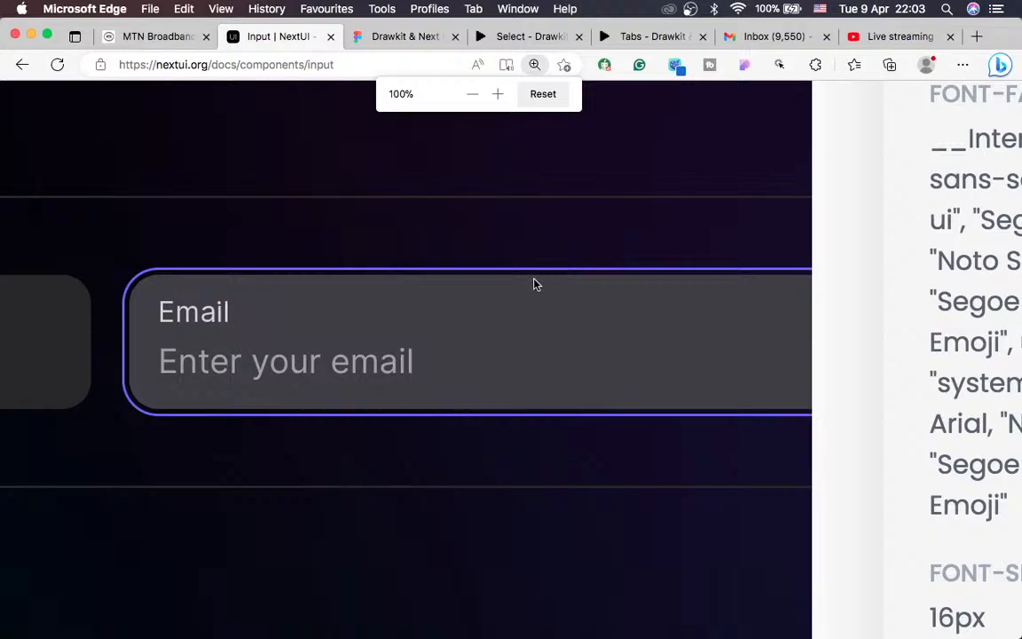
scroll(534, 283, down, 2)
scroll(534, 282, down, 3)
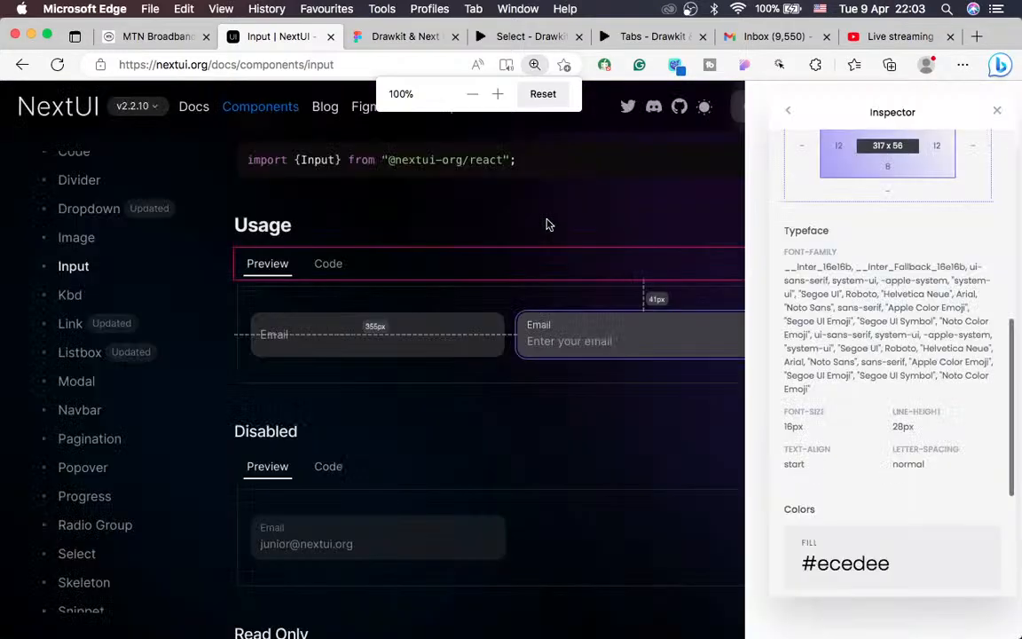
Step: Inspect the whole Email input element, confirming its 293 x 40 size
right_click(565, 330)
key(Escape)
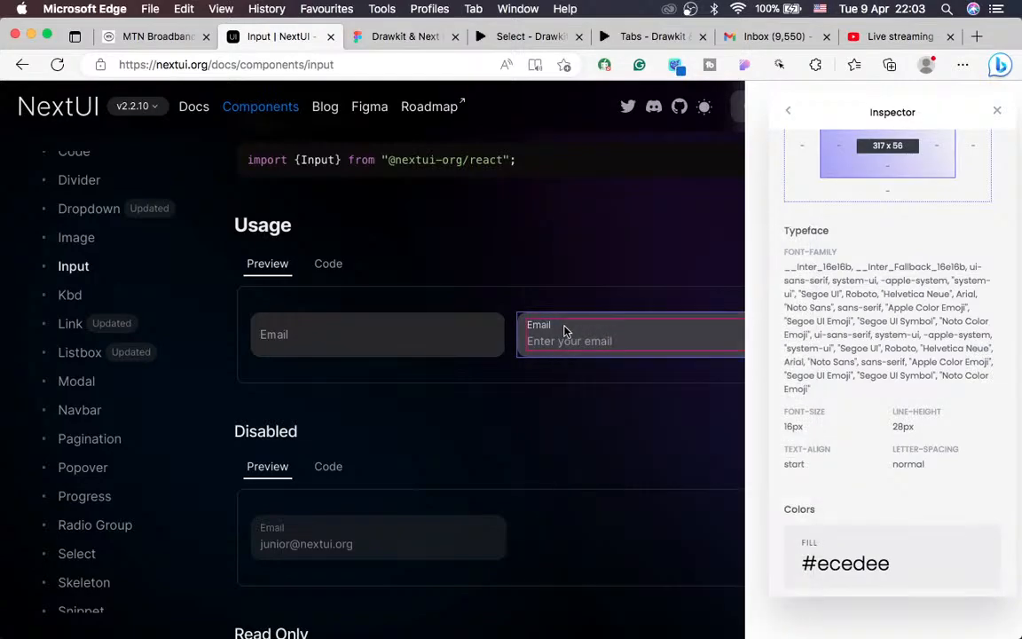
right_click(635, 336)
key(Escape)
right_click(600, 335)
key(Escape)
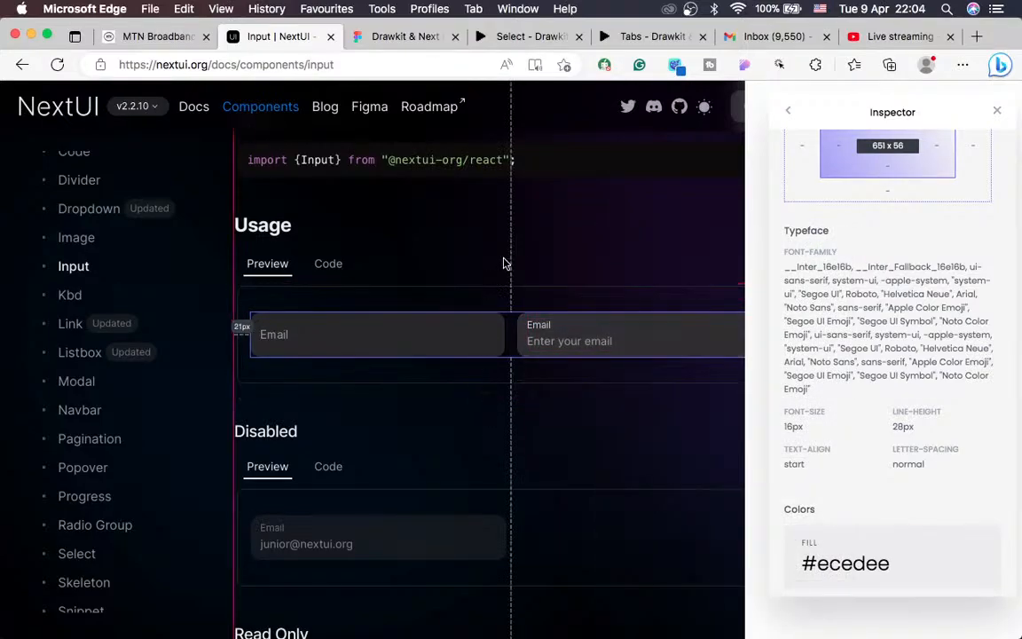
click(559, 338)
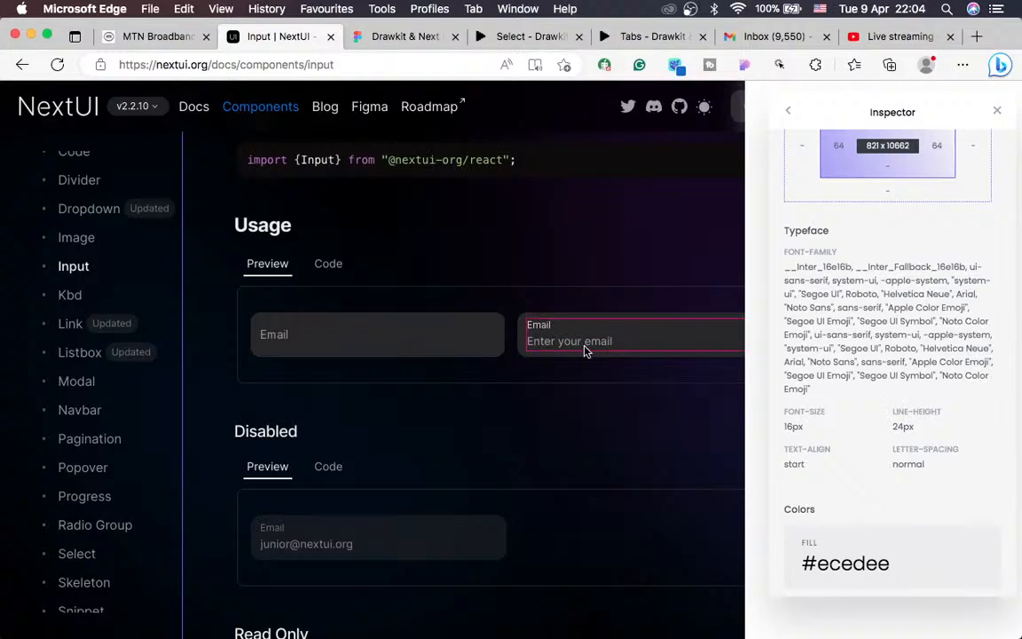
right_click(577, 344)
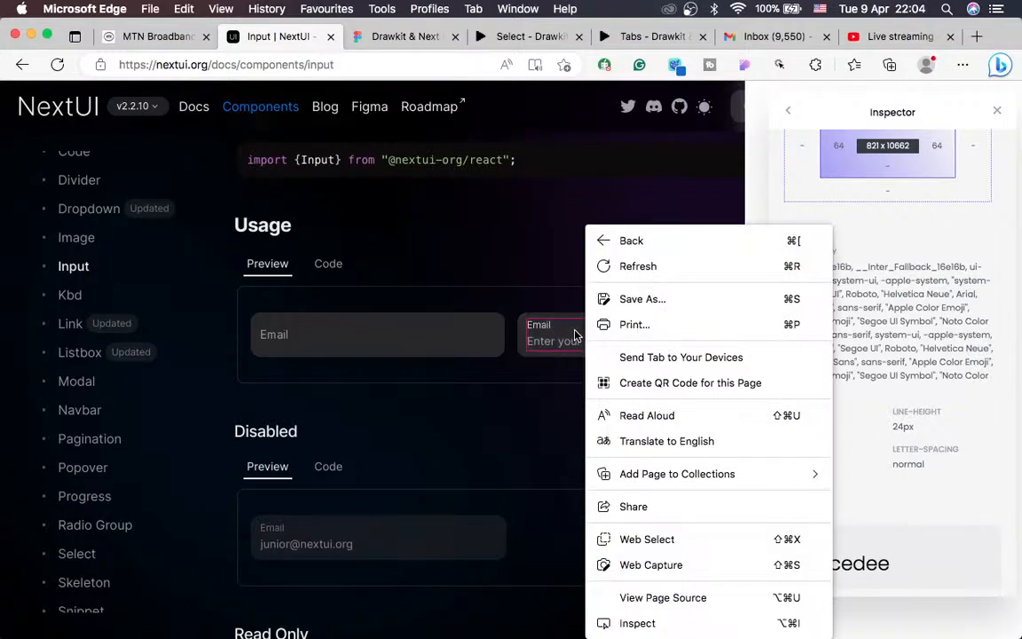
click(573, 336)
right_click(573, 336)
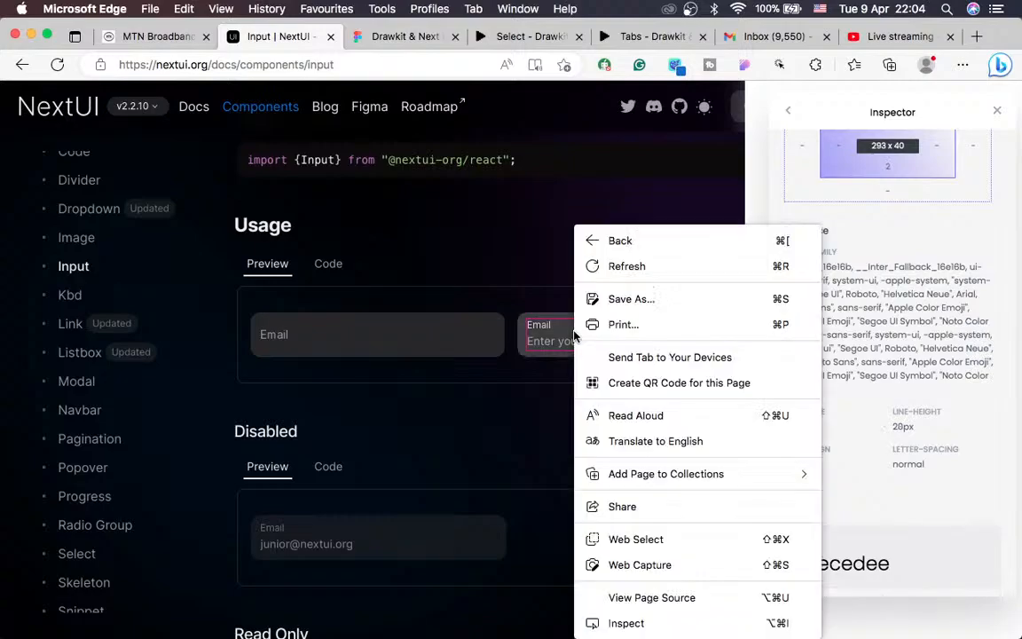
click(559, 337)
click(559, 337)
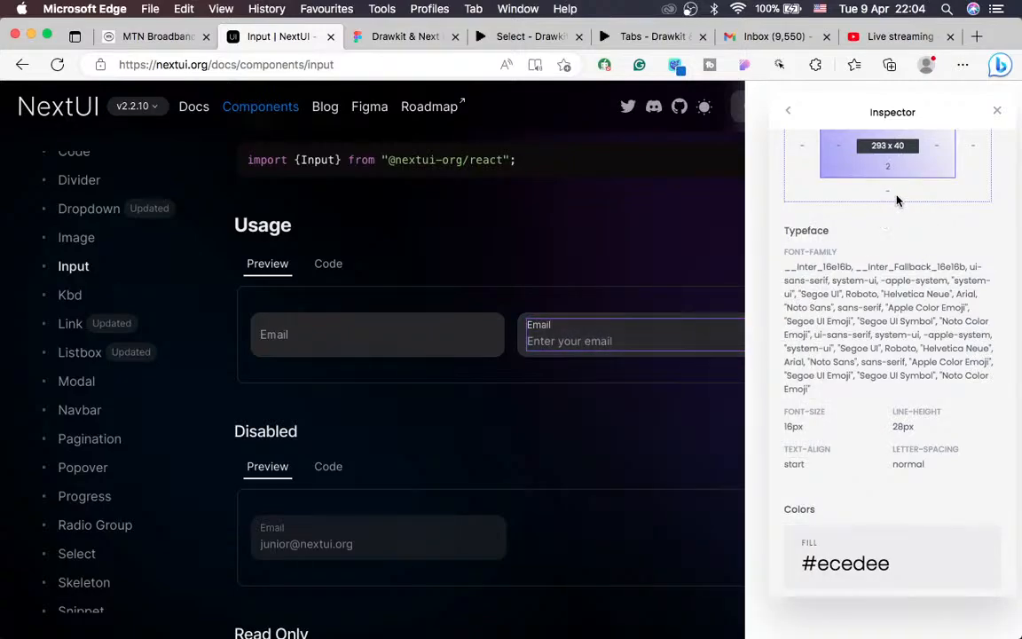
click(417, 36)
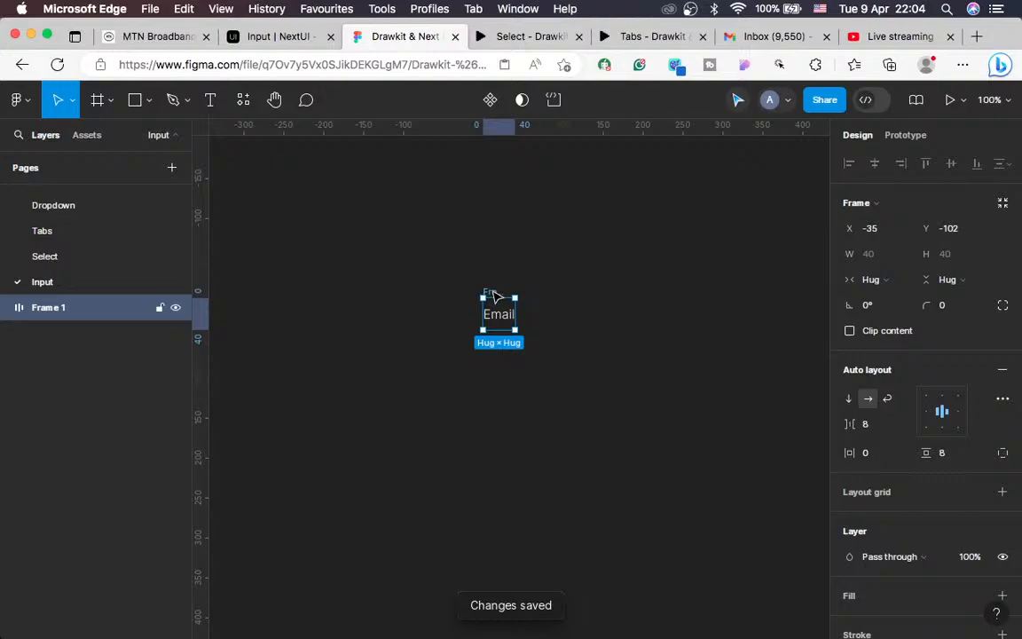
Step: Rename the Email frame to 'Label'
double_click(493, 293)
text(Iabel)
key(Return)
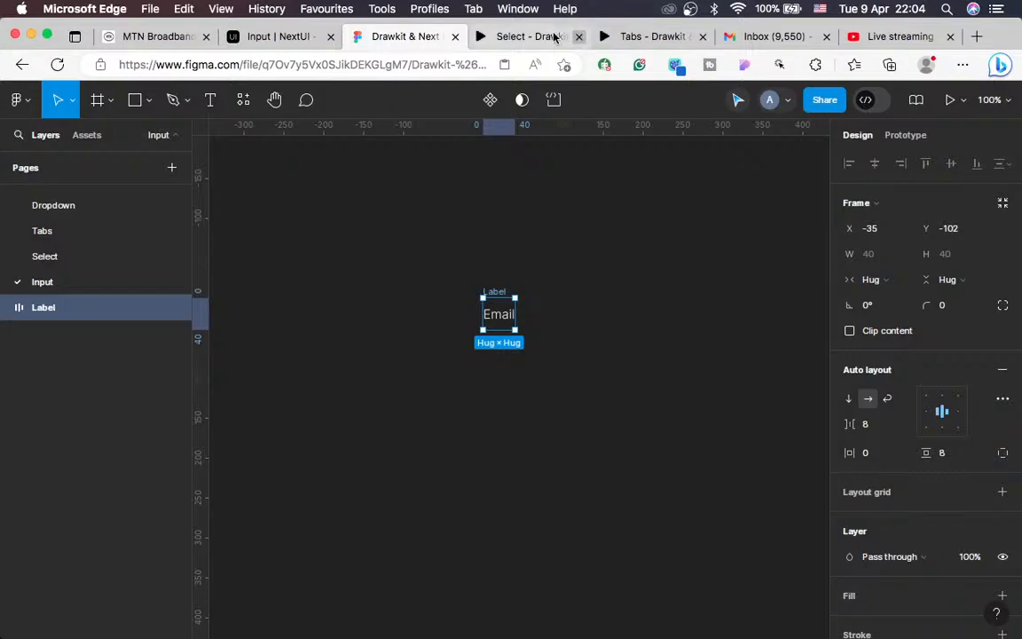
click(509, 36)
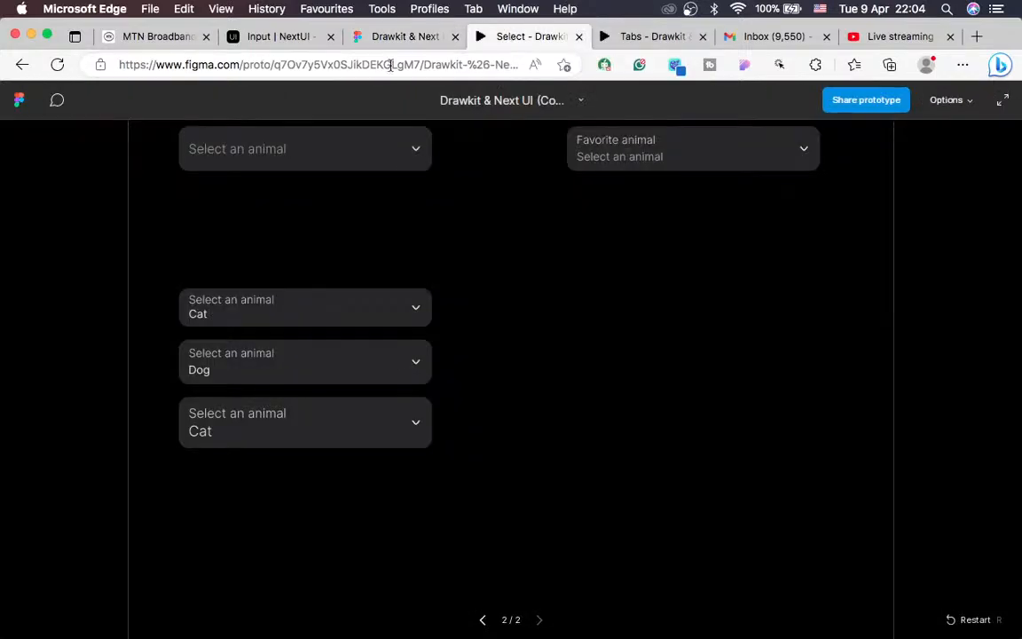
click(265, 36)
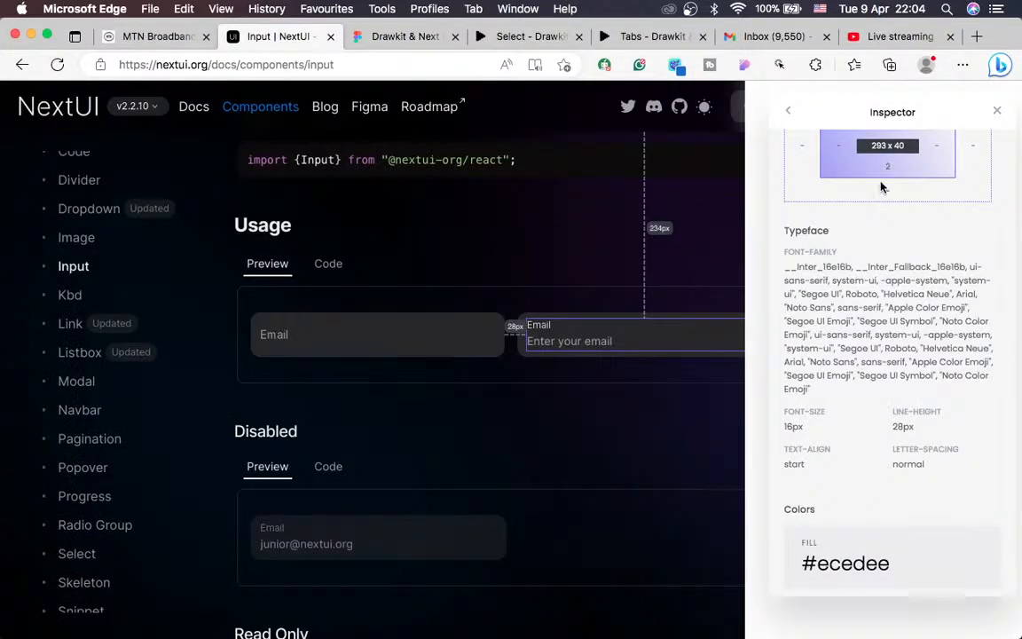
click(388, 36)
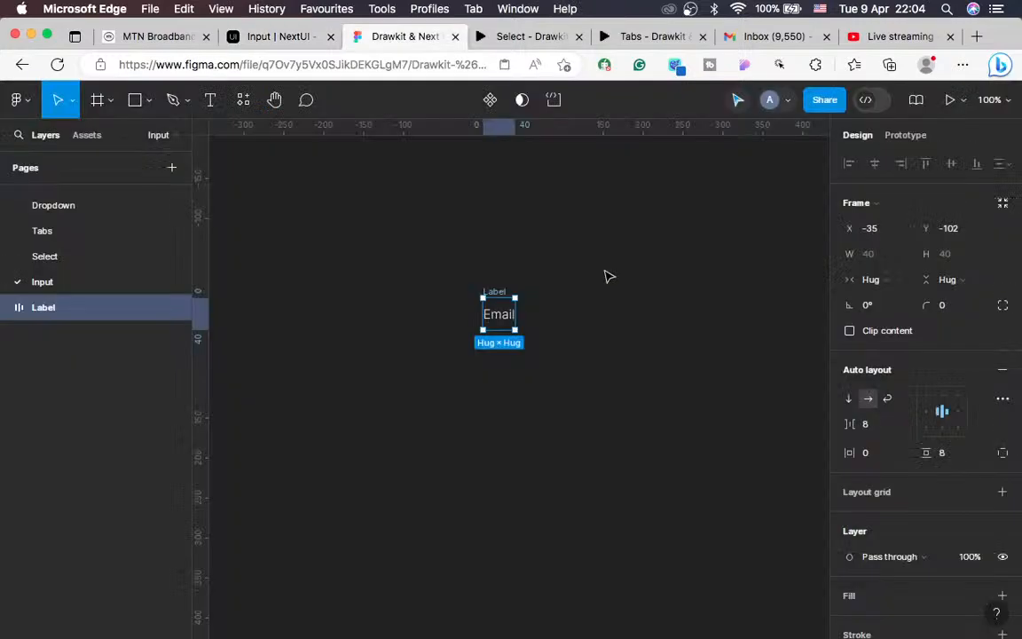
Step: Give the Label frame a fixed 293 width and left-centre align its Email text
click(875, 282)
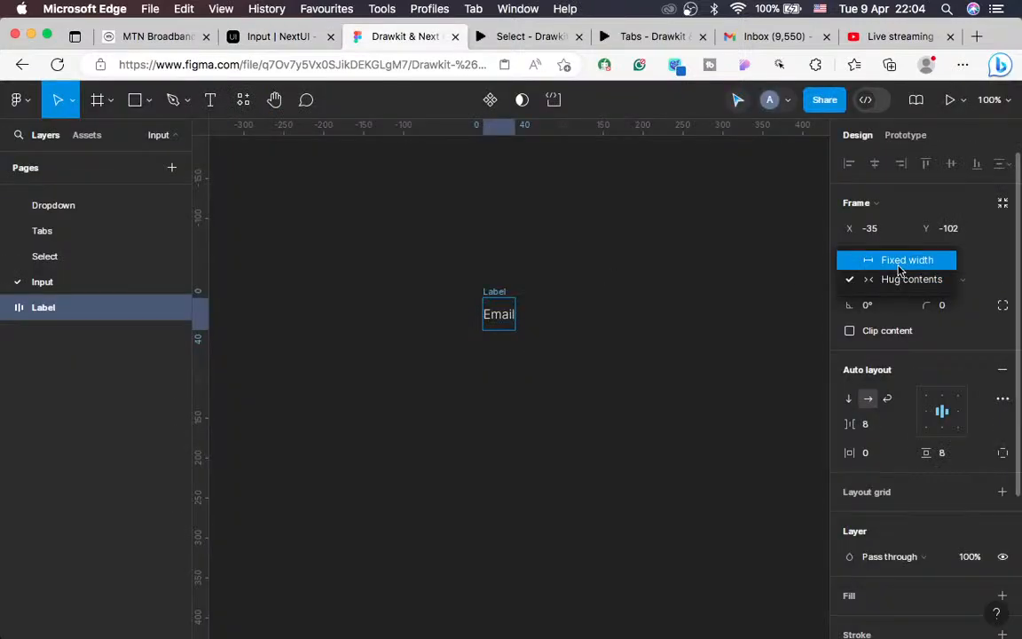
click(901, 262)
click(868, 253)
text(293)
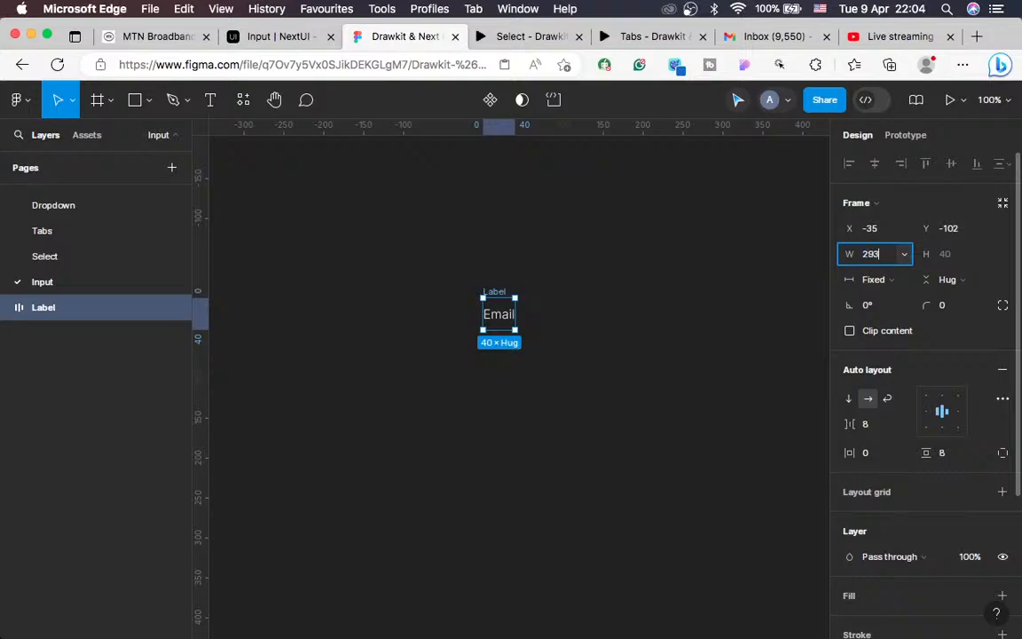
key(Return)
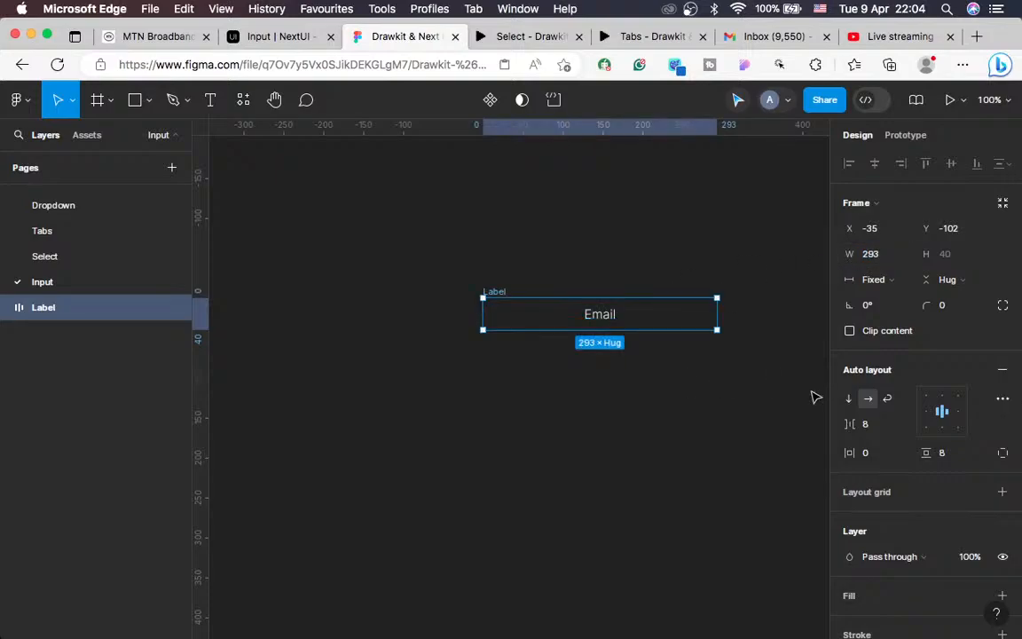
click(927, 411)
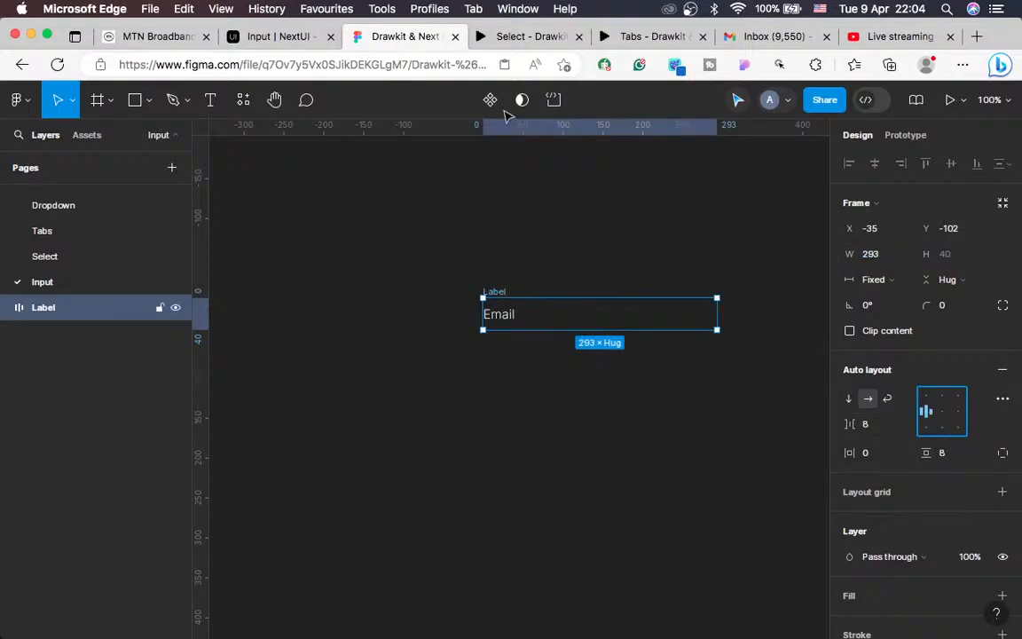
click(276, 39)
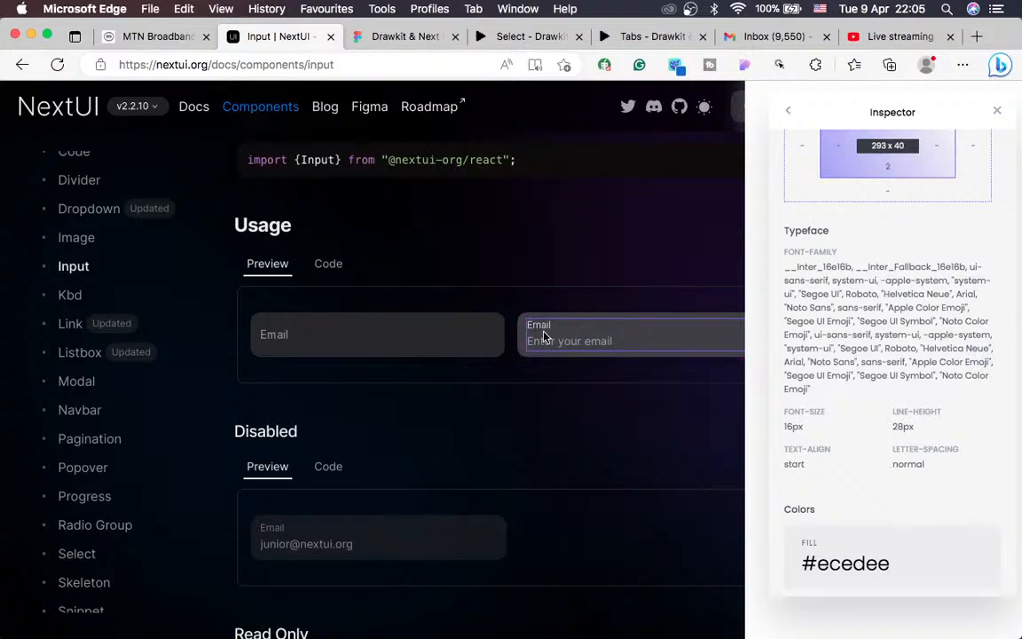
Step: Return to the Figma Input page showing the fixed-width Label frame
click(410, 38)
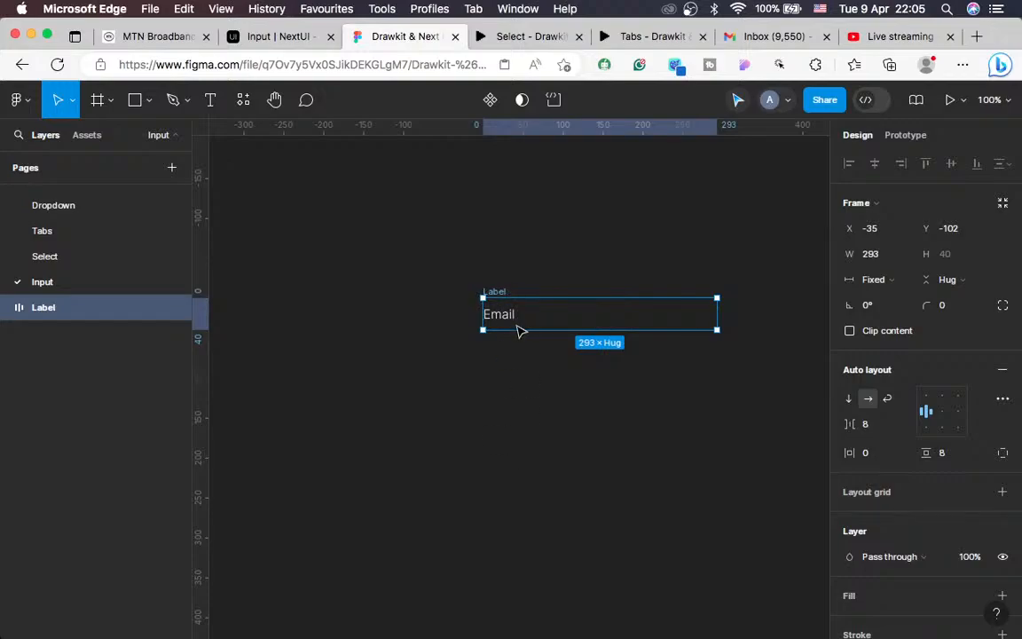
Step: Wrap the Label frame in a new auto-layout Frame 1 (309 x 56)
key(shift+a)
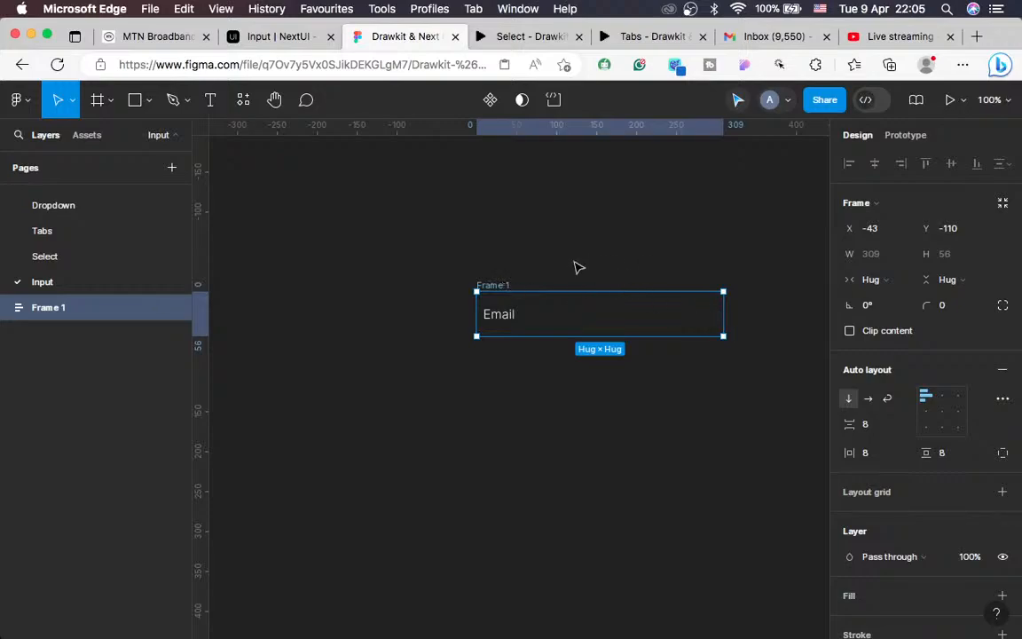
click(276, 36)
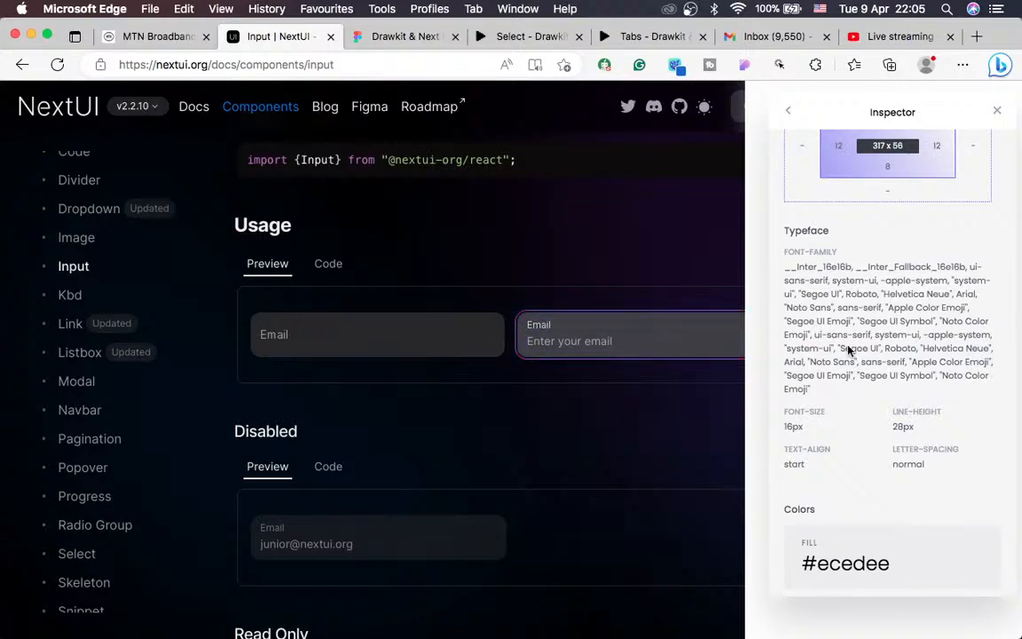
Step: Copy the Email input's #27272a background colour from the Inspector's Colors section
scroll(848, 396, down, 5)
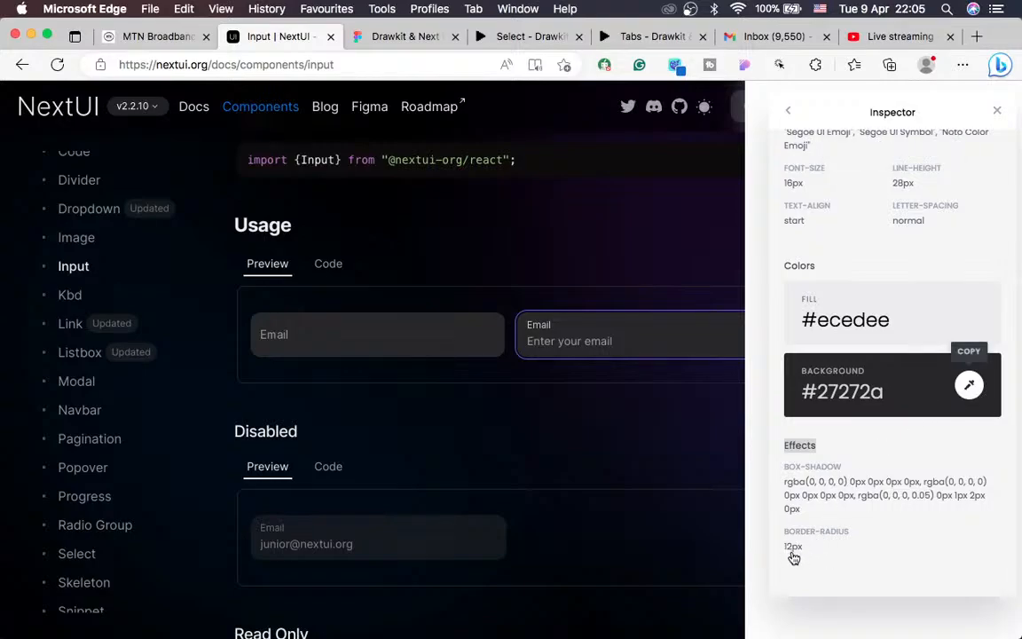
scroll(803, 546, up, 5)
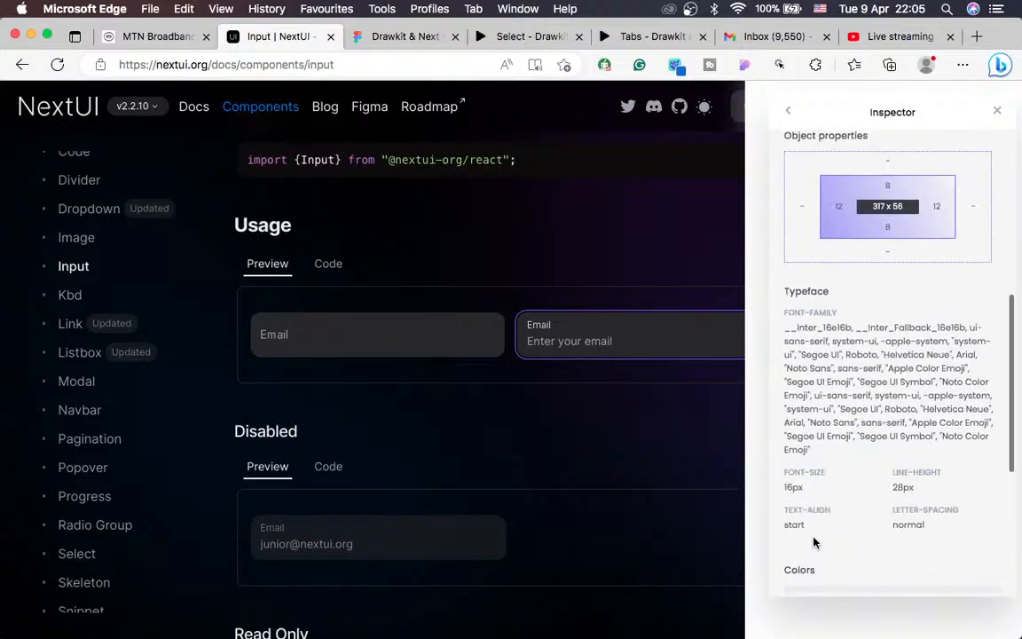
click(867, 411)
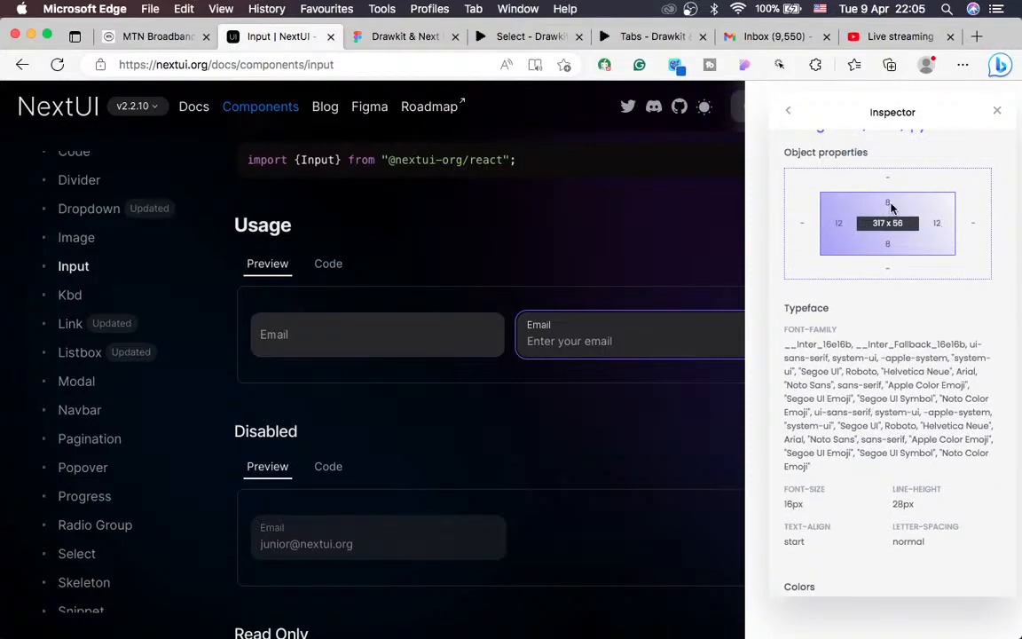
Step: Give the Email frame a 12 corner radius and a dark 27272A fill
click(390, 37)
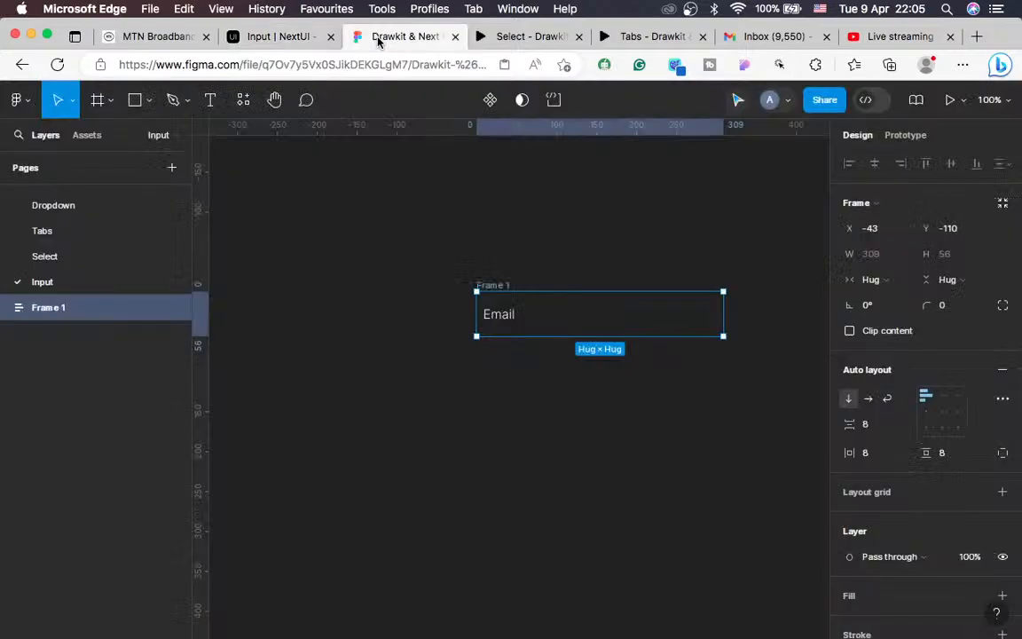
click(945, 305)
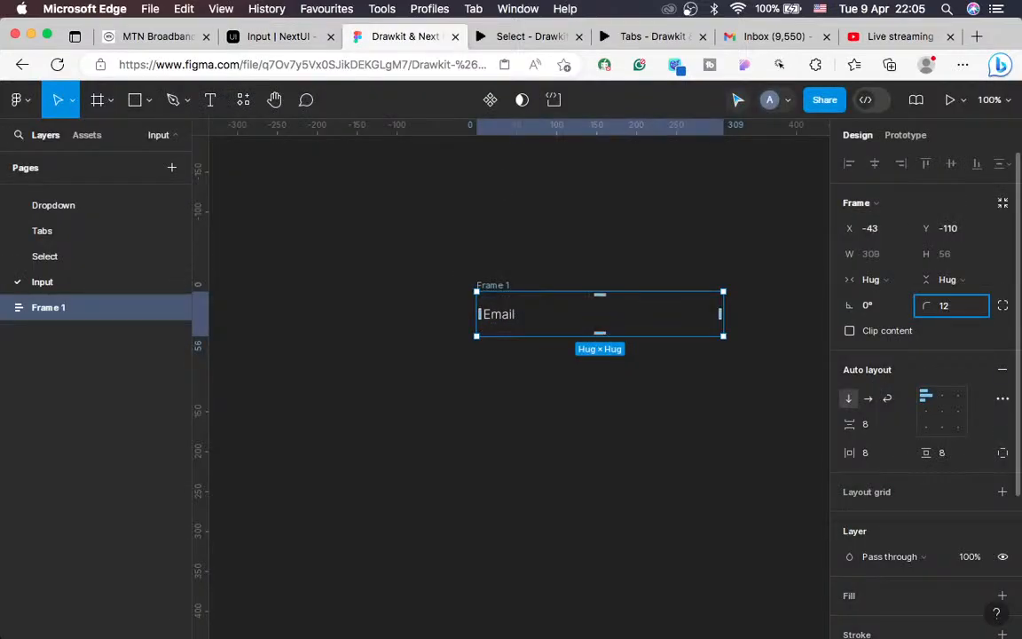
scroll(931, 391, down, 3)
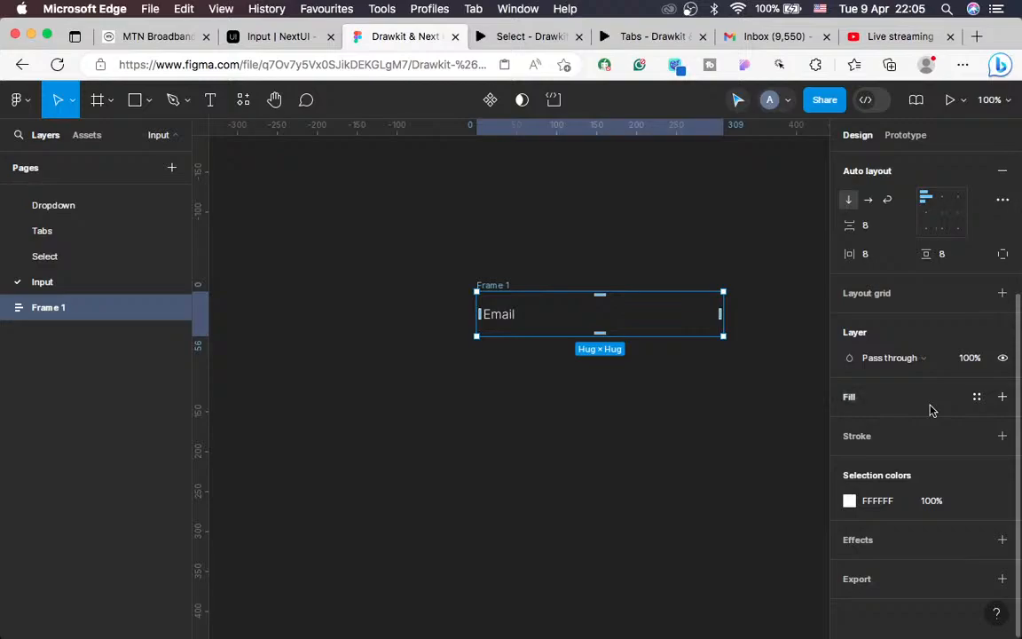
click(1002, 396)
click(882, 424)
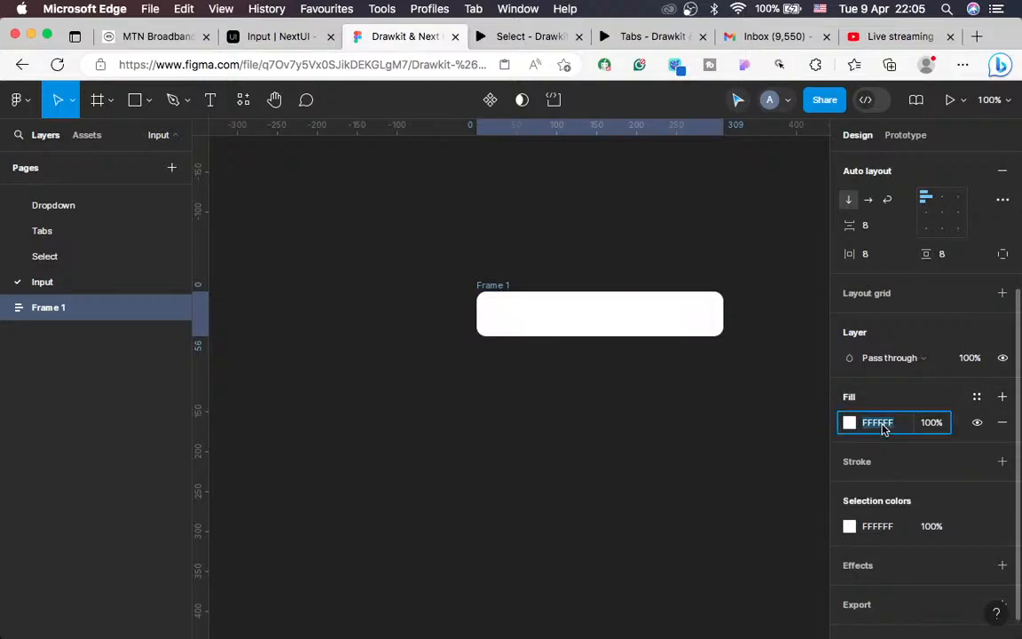
text(27272A)
key(Return)
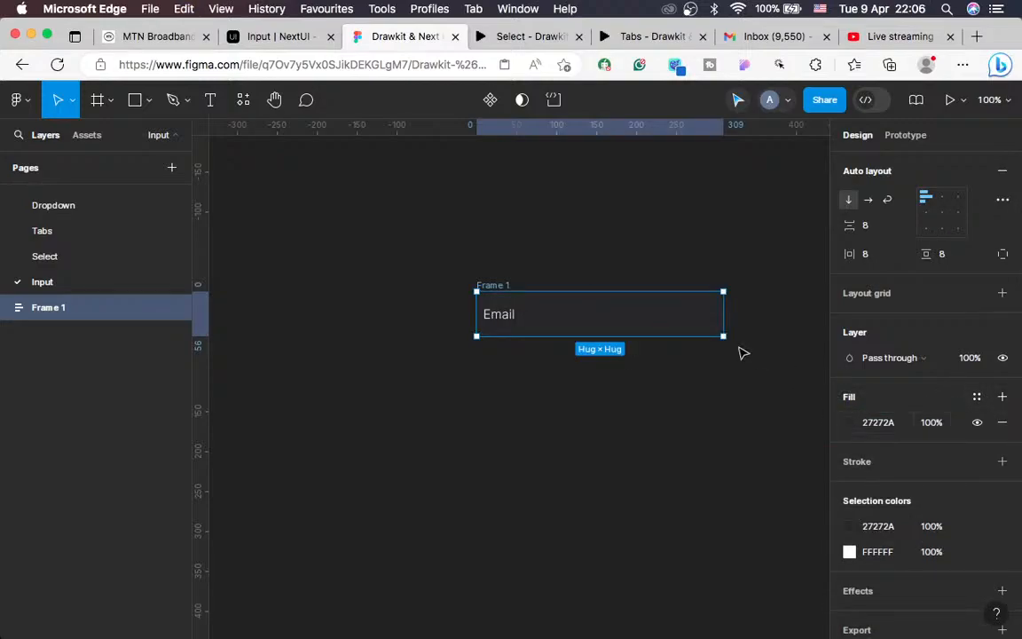
Step: Set the frame's horizontal padding to 12px
scroll(923, 293, up, 3)
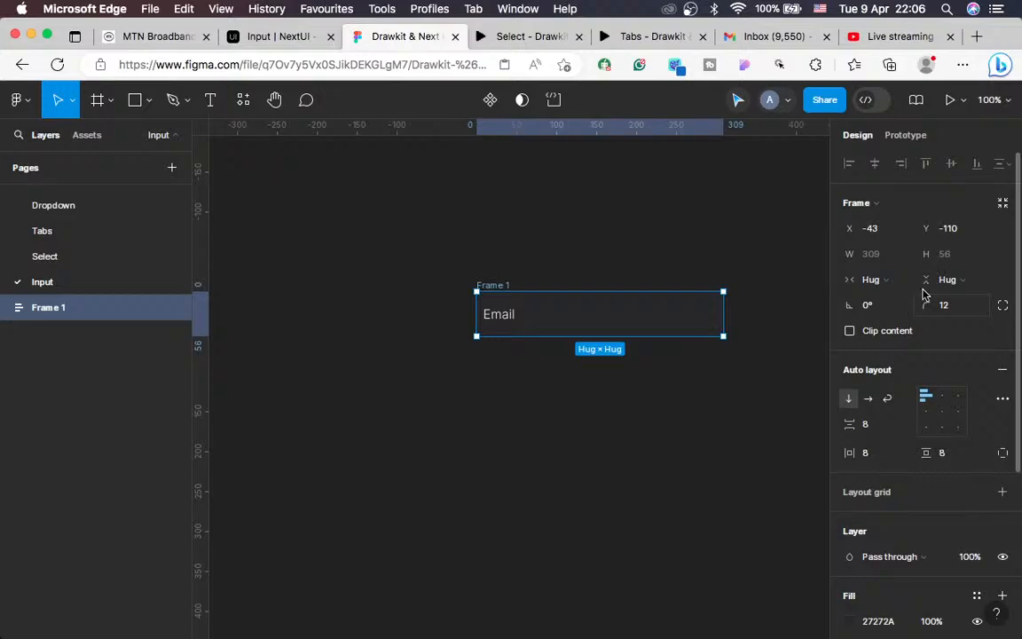
scroll(928, 289, down, 3)
click(870, 293)
text(12)
key(Return)
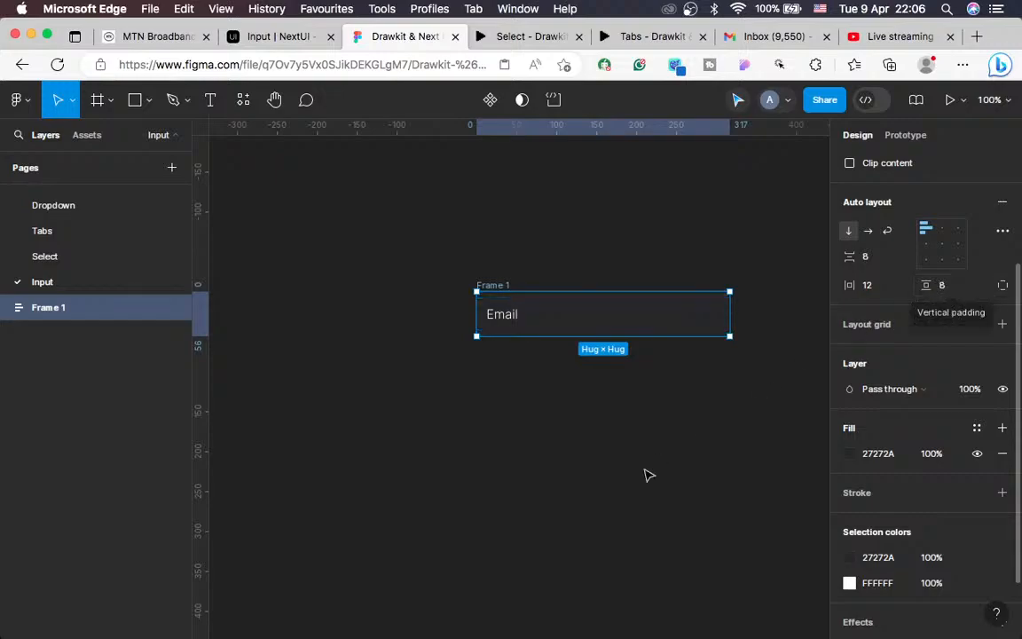
scroll(646, 475, up, 2)
scroll(854, 370, up, 3)
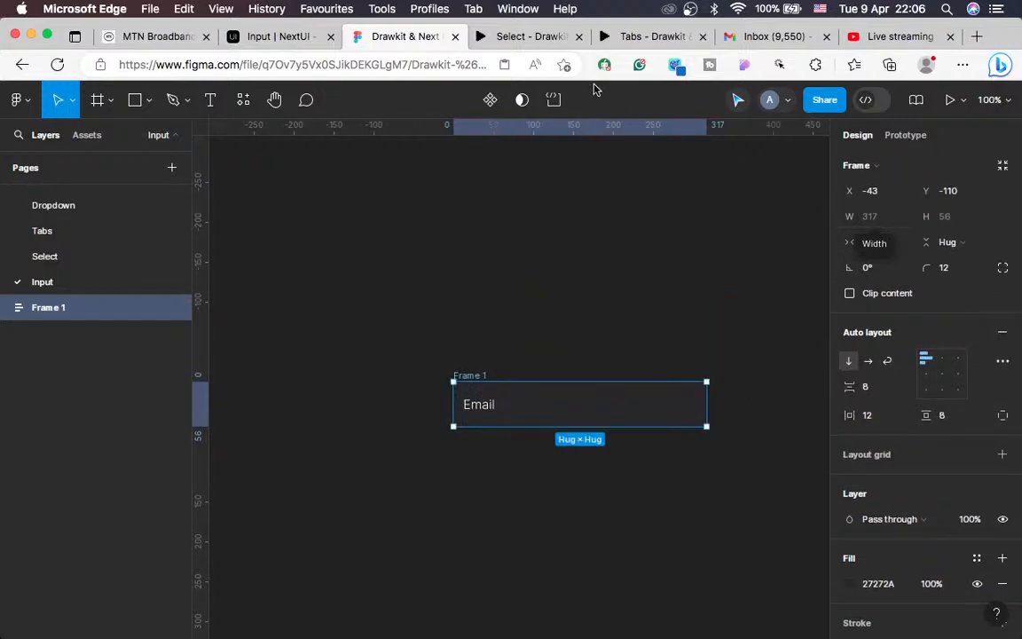
click(241, 32)
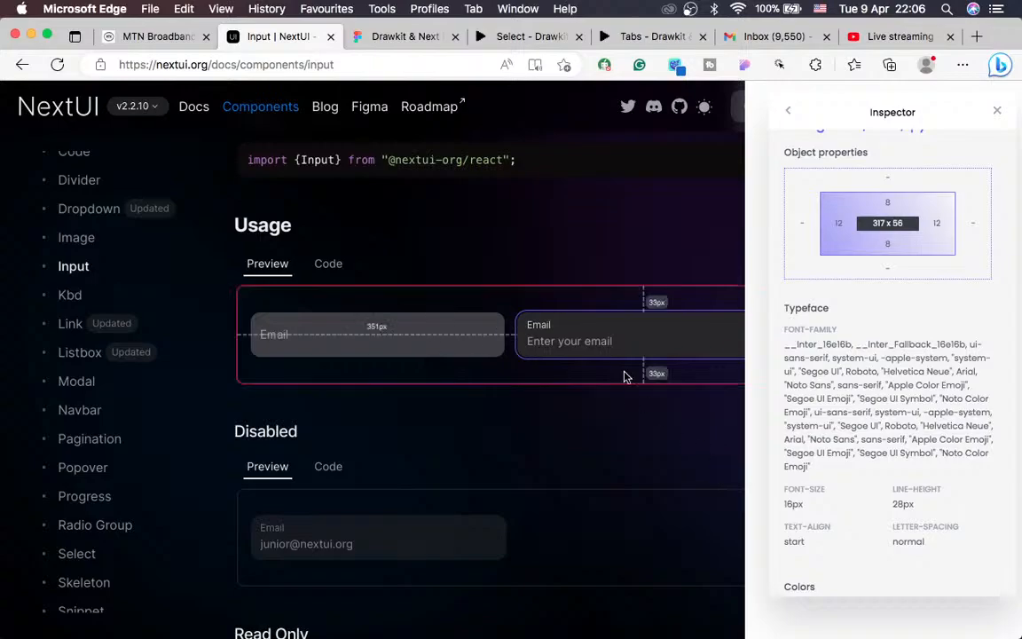
Step: Check the 16px gap between Email inputs and the #27272a background, then return to Figma
scroll(919, 426, down, 5)
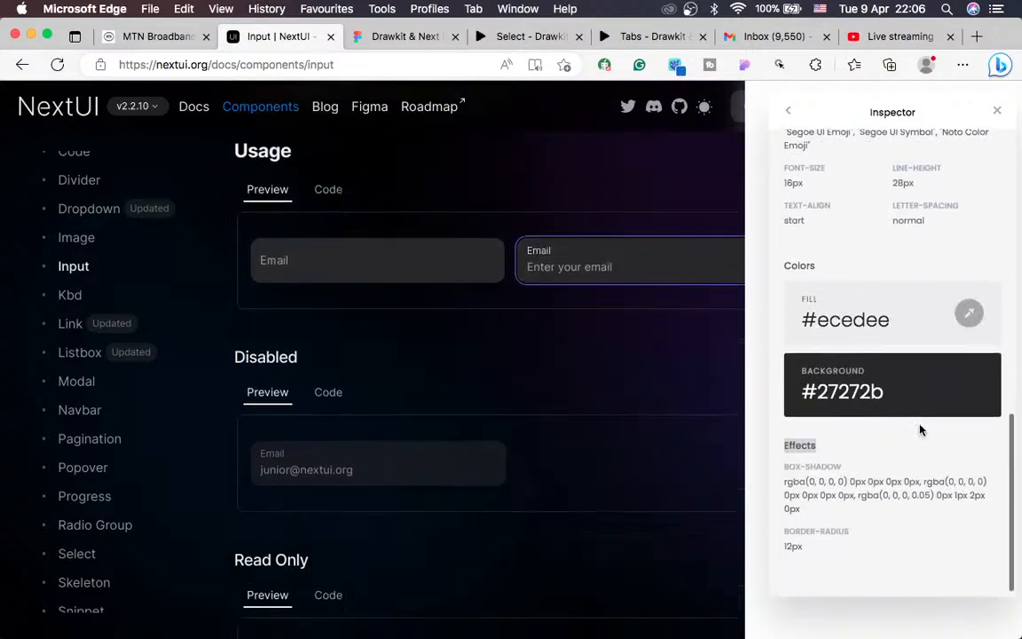
scroll(670, 258, down, 3)
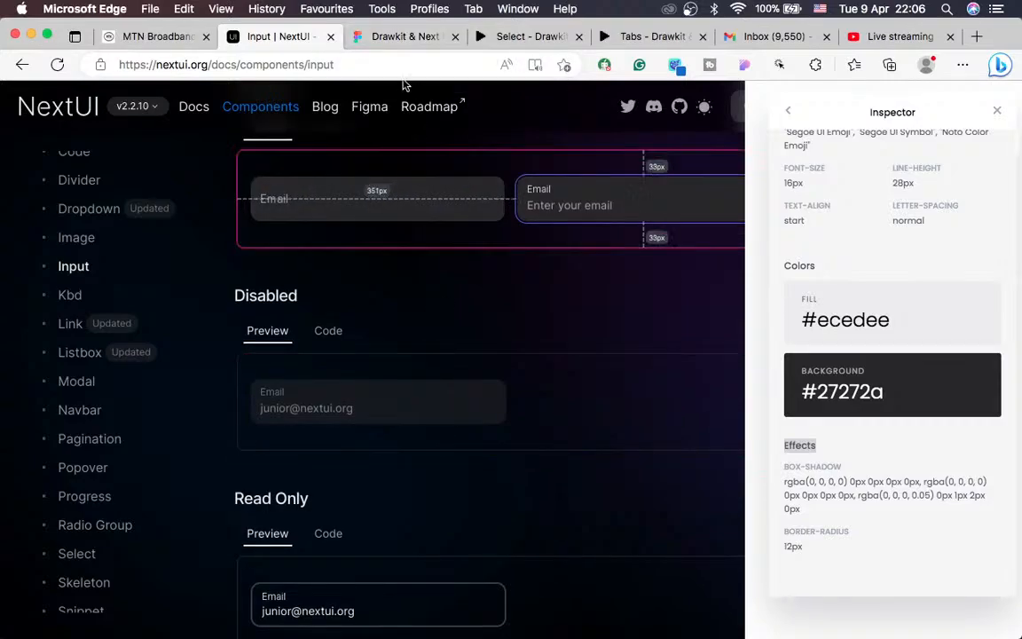
key(ctrl+Left)
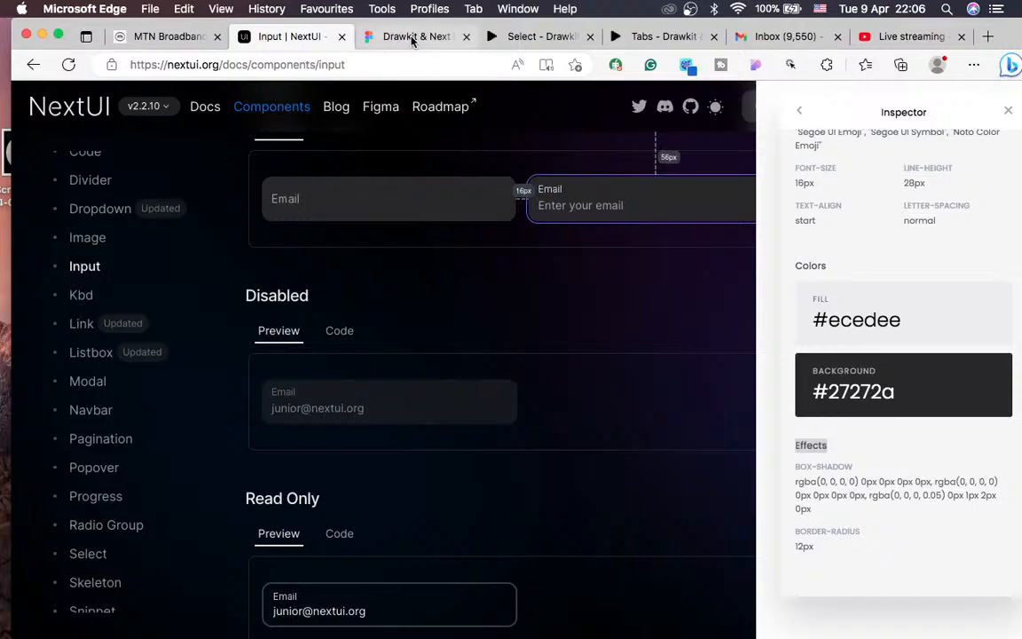
click(391, 38)
Step: Rename Frame 1 to 'Button 1', convert it to a component, and add Variant2 beside Default
click(57, 35)
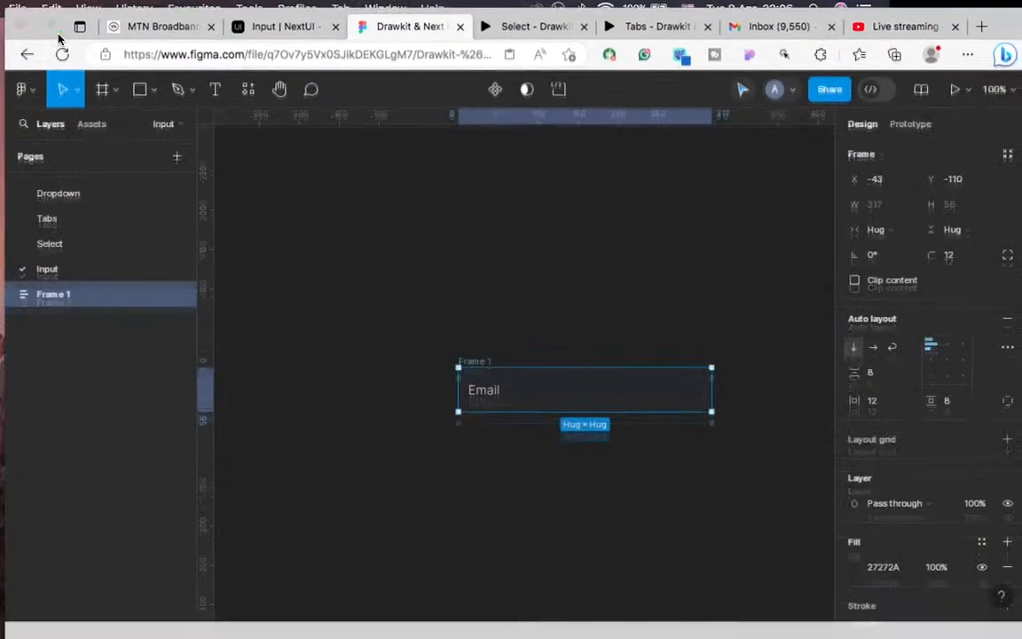
scroll(429, 314, down, 1)
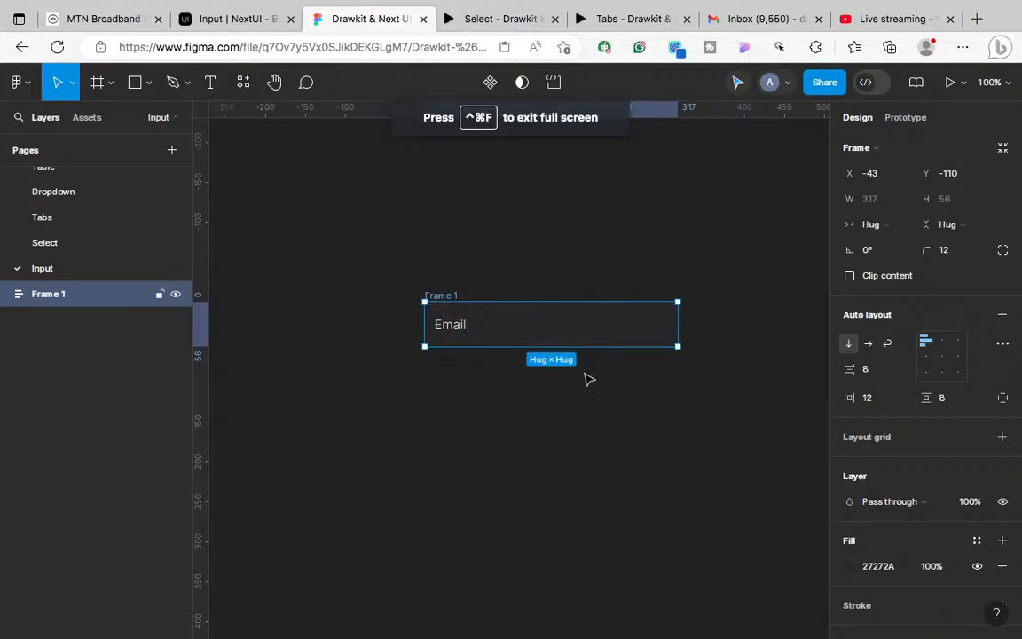
double_click(443, 295)
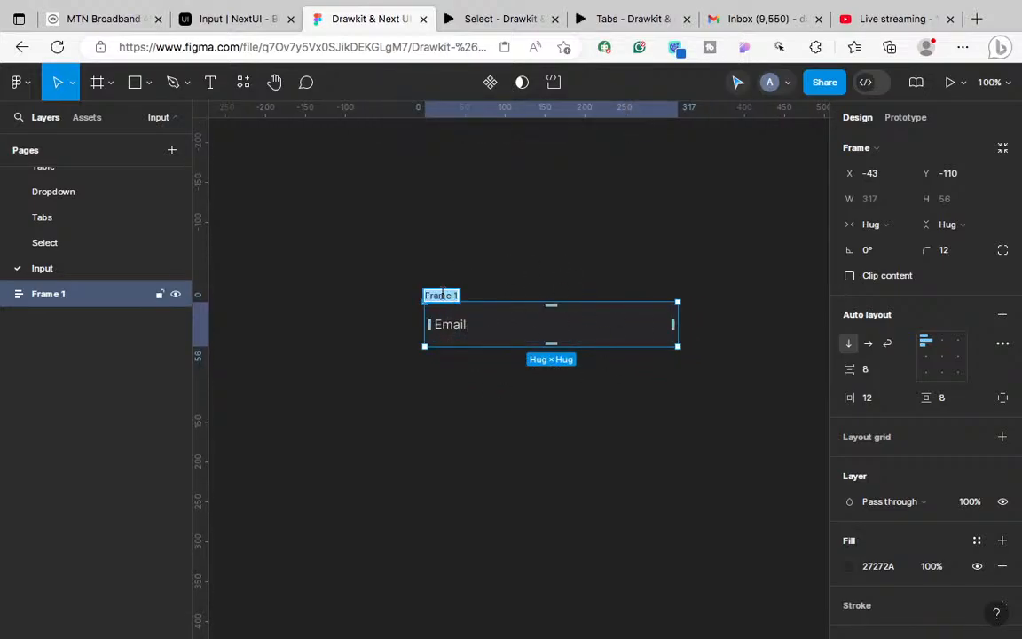
text(Input bu)
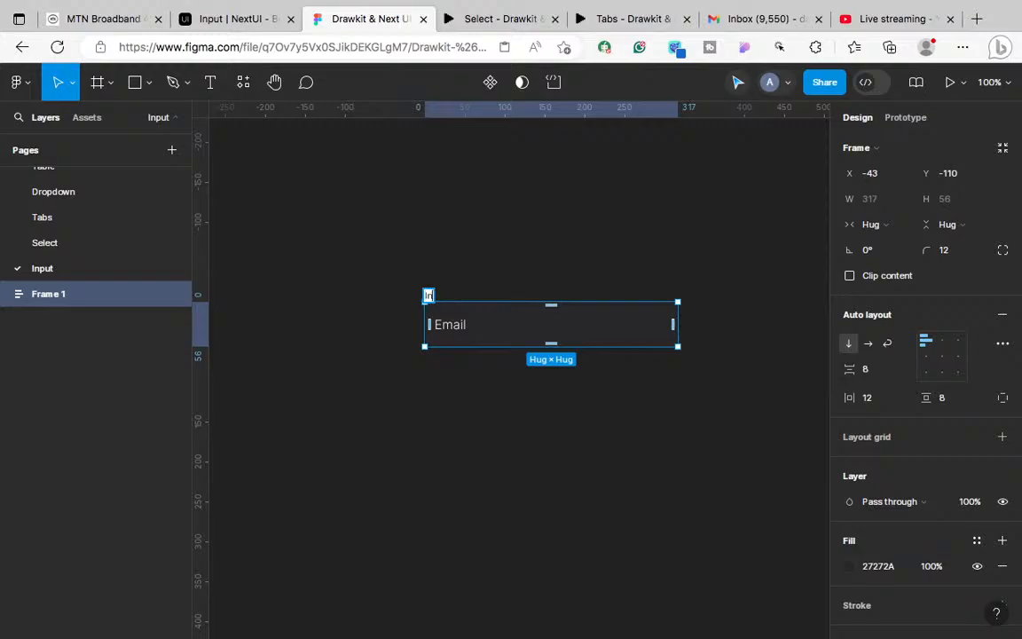
key(BackSpace)
key(BackSpace)
key(BackSpace)
key(BackSpace)
key(BackSpace)
key(BackSpace)
key(BackSpace)
key(BackSpace)
text(Button 1)
key(Return)
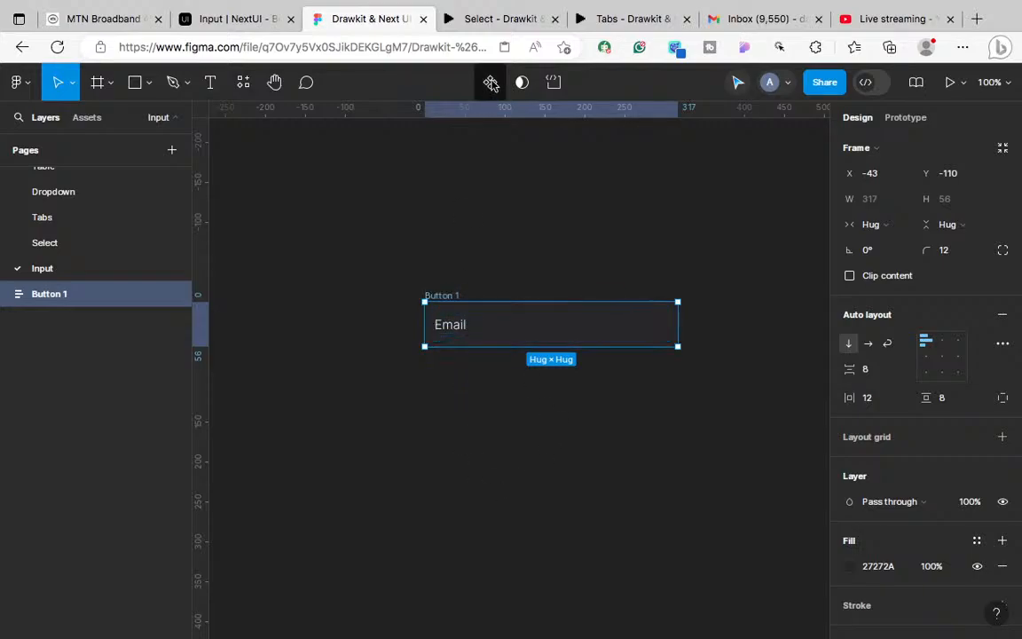
click(489, 83)
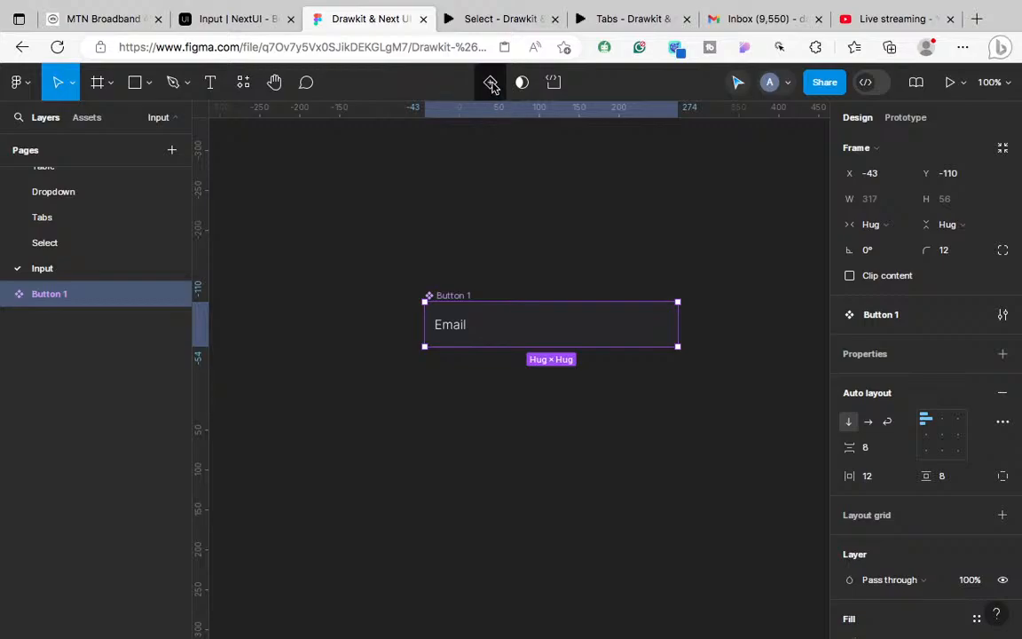
click(491, 82)
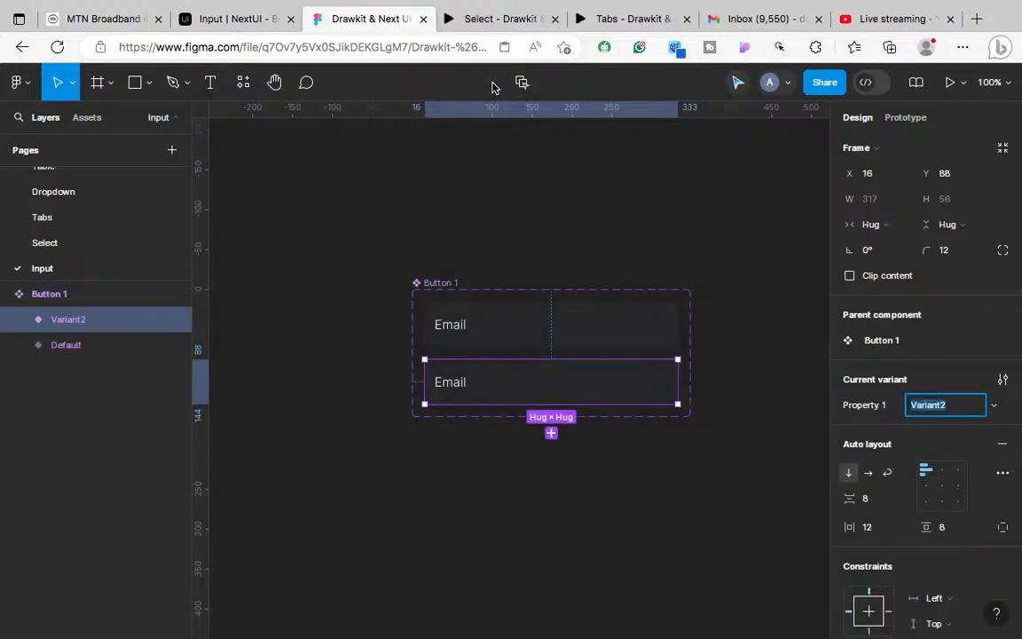
Step: Close the unused Desktop 3, check the OBS stream chat on Desktop 2, and go back to Figma
key(ctrl+Left)
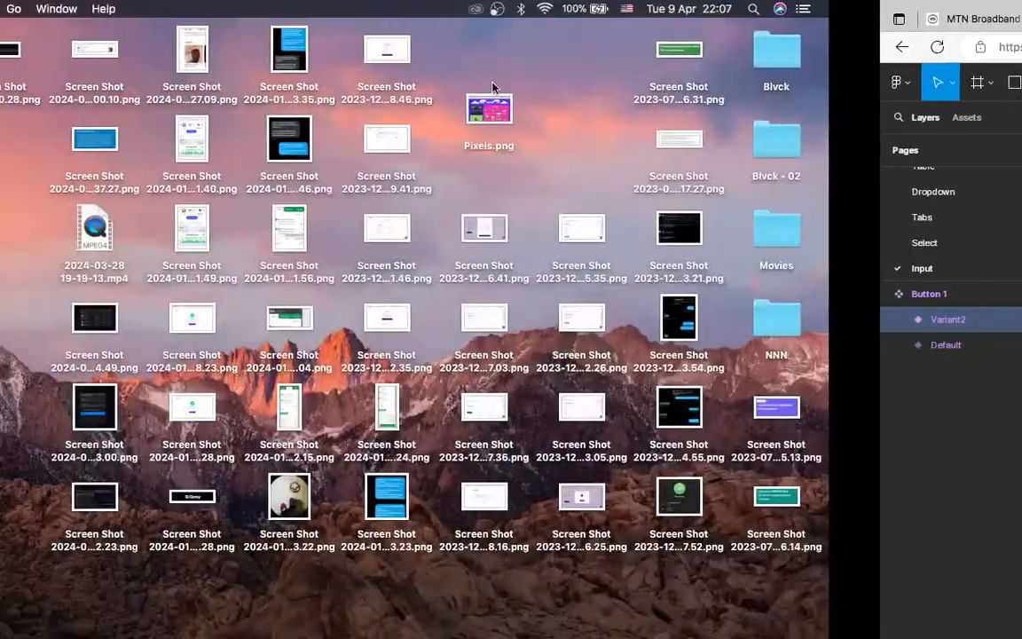
key(ctrl+Right)
key(ctrl+Up)
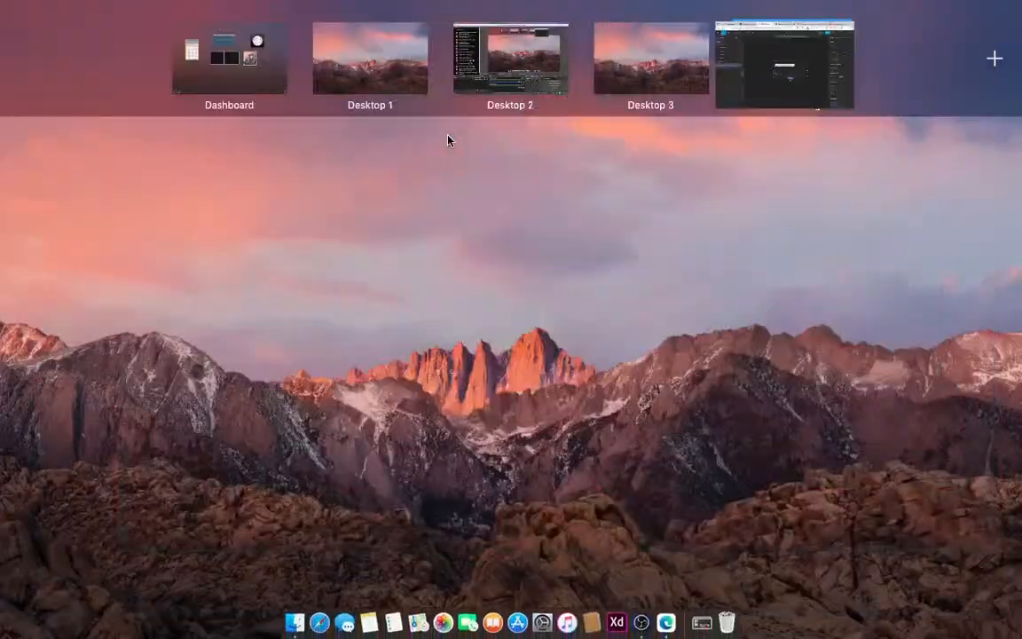
click(663, 92)
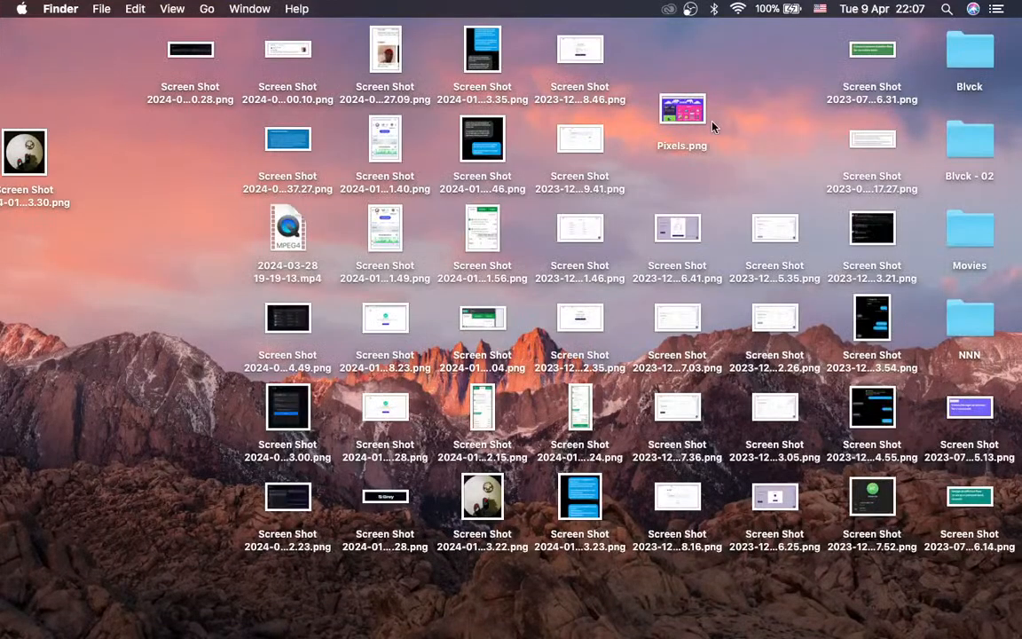
key(ctrl+Up)
mouse_move(664, 29)
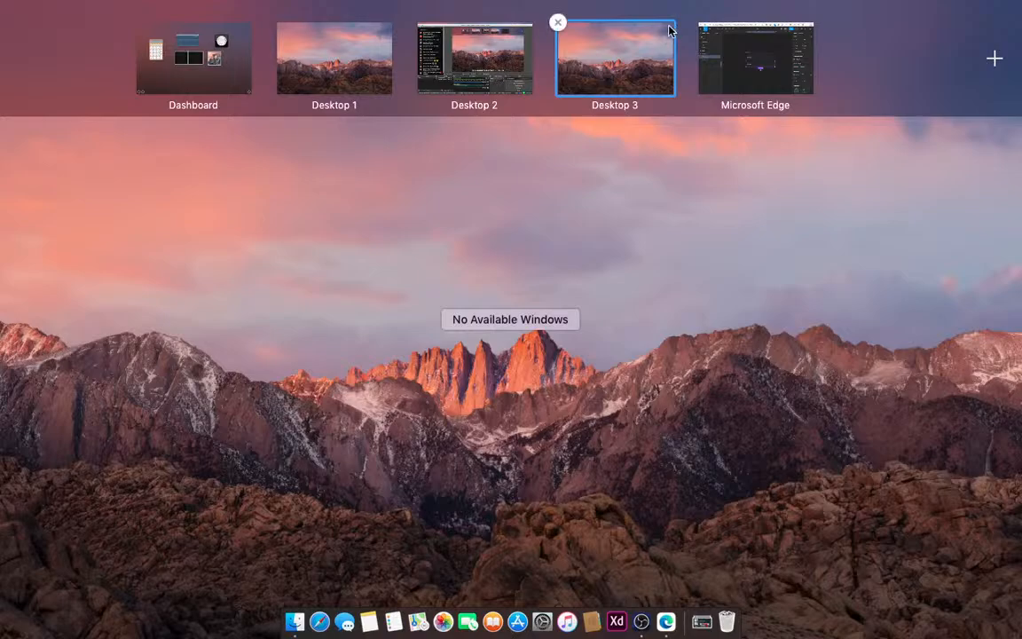
click(558, 22)
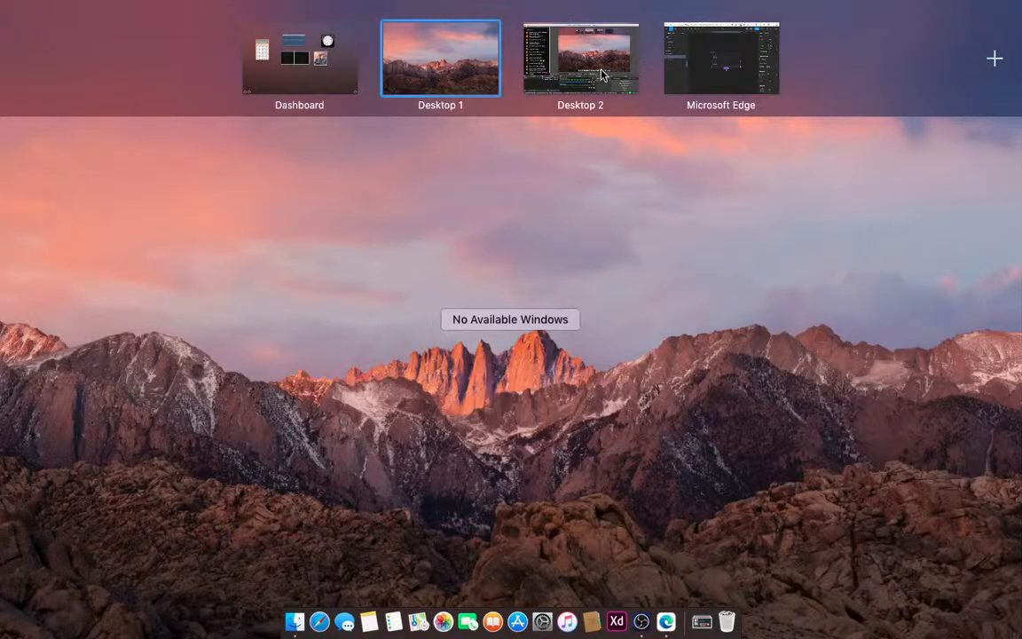
click(602, 75)
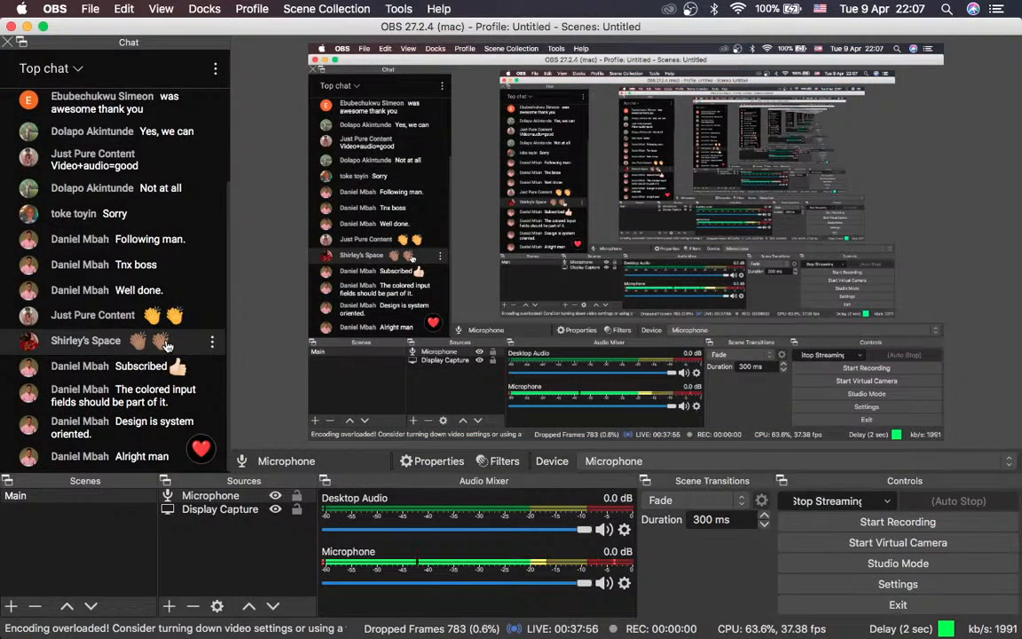
key(ctrl+Right)
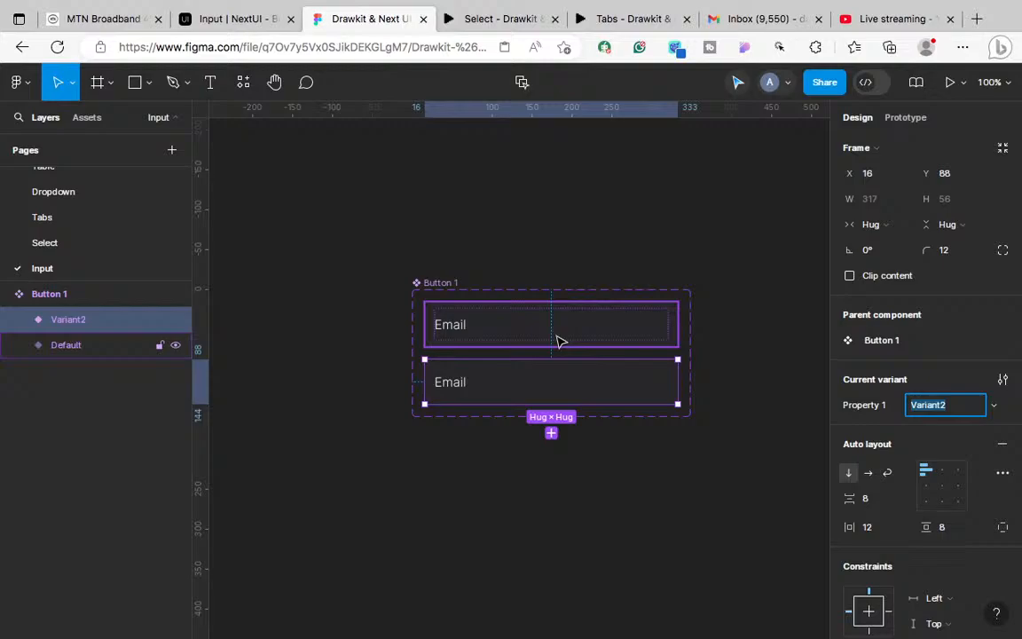
Step: Switch to the YouTube Studio live-streaming dashboard tab
click(872, 20)
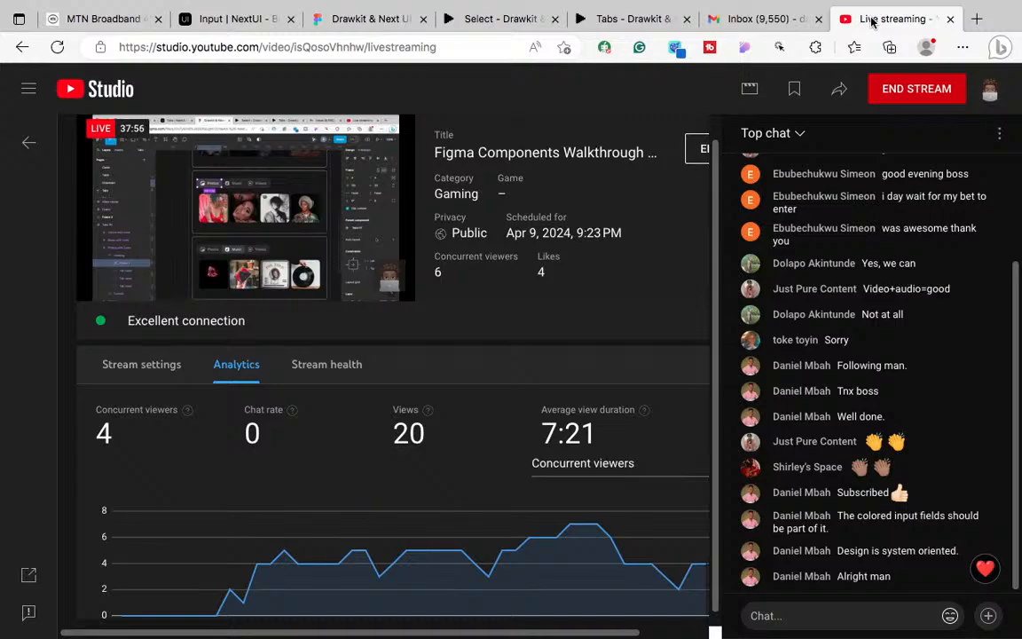
Step: After reviewing the stream's views, likes and chat, return to the Drawkit & Next UI Figma tab
click(344, 16)
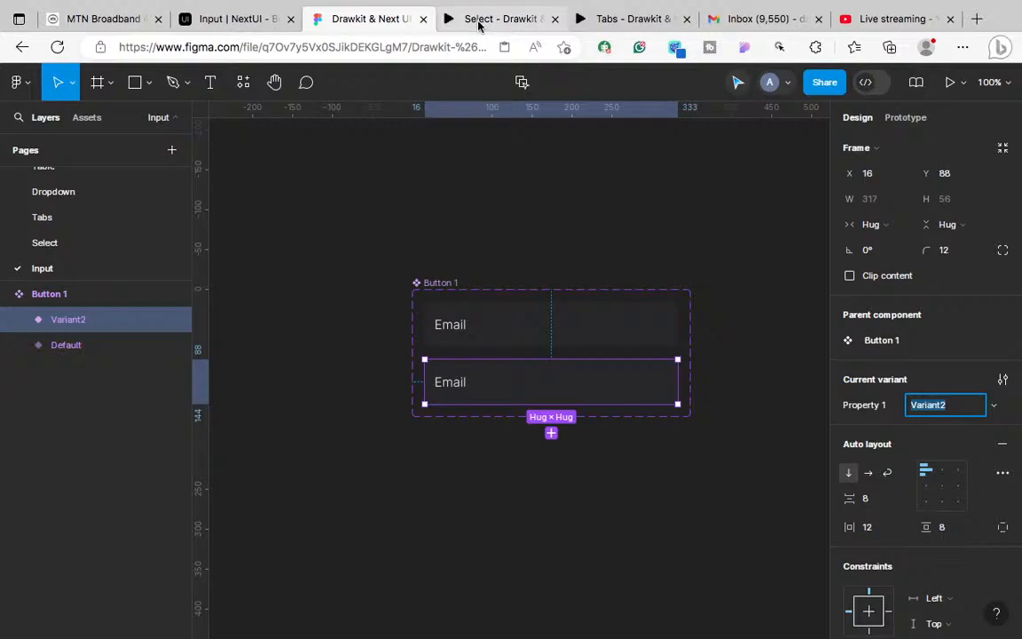
Step: Open the Input | NextUI docs and inspect the second Email field's 14px text on #27272a
click(259, 21)
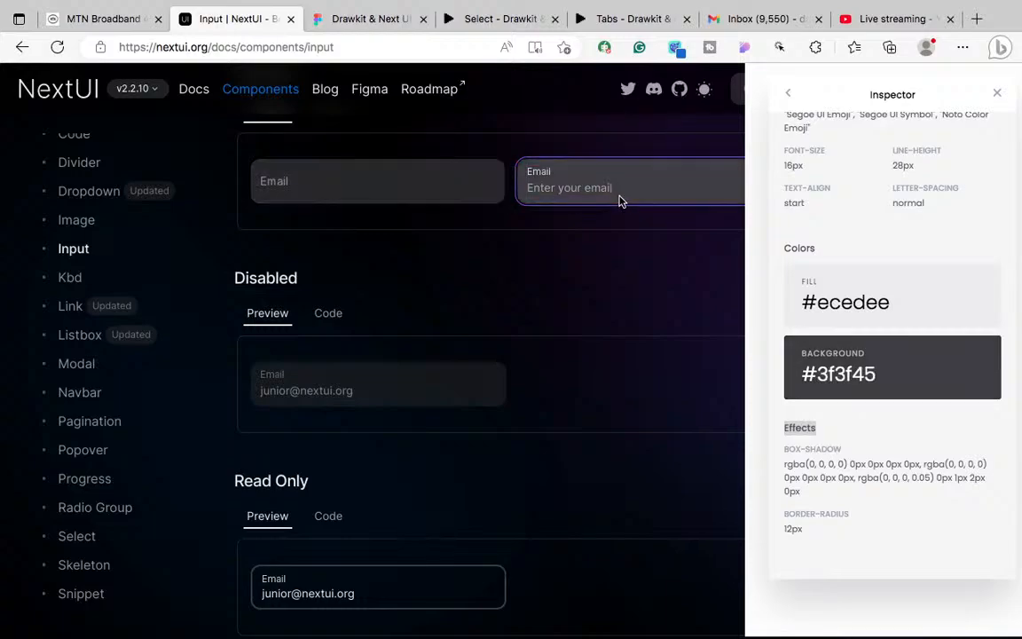
right_click(563, 193)
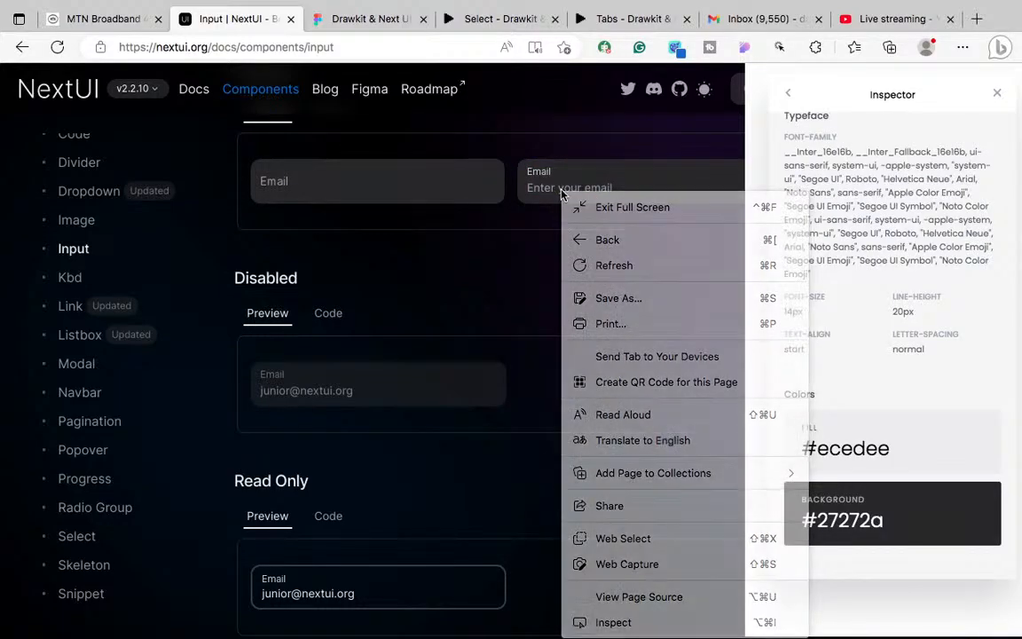
key(Escape)
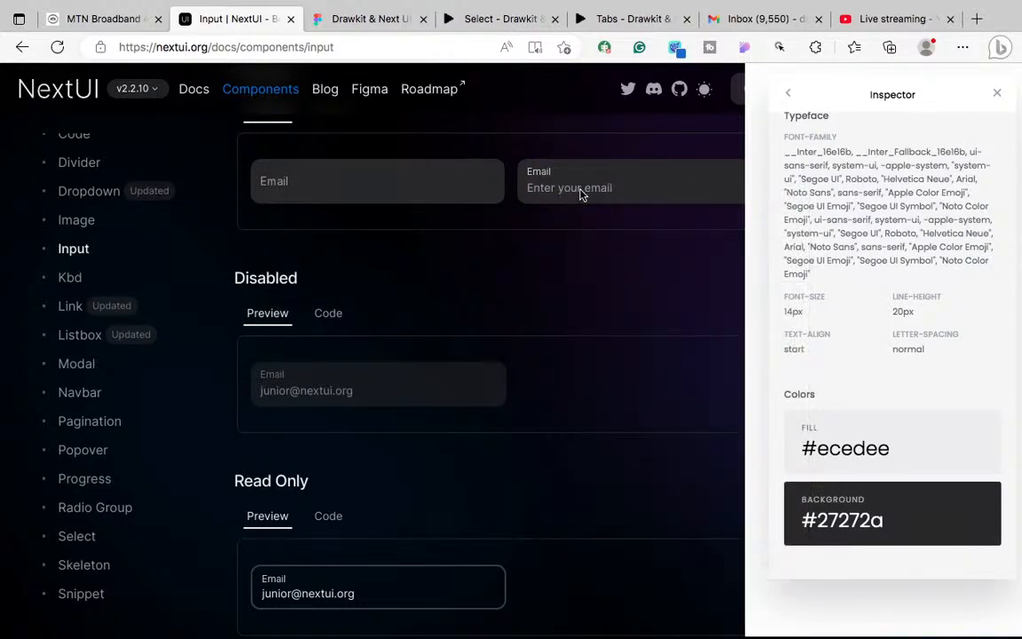
click(963, 49)
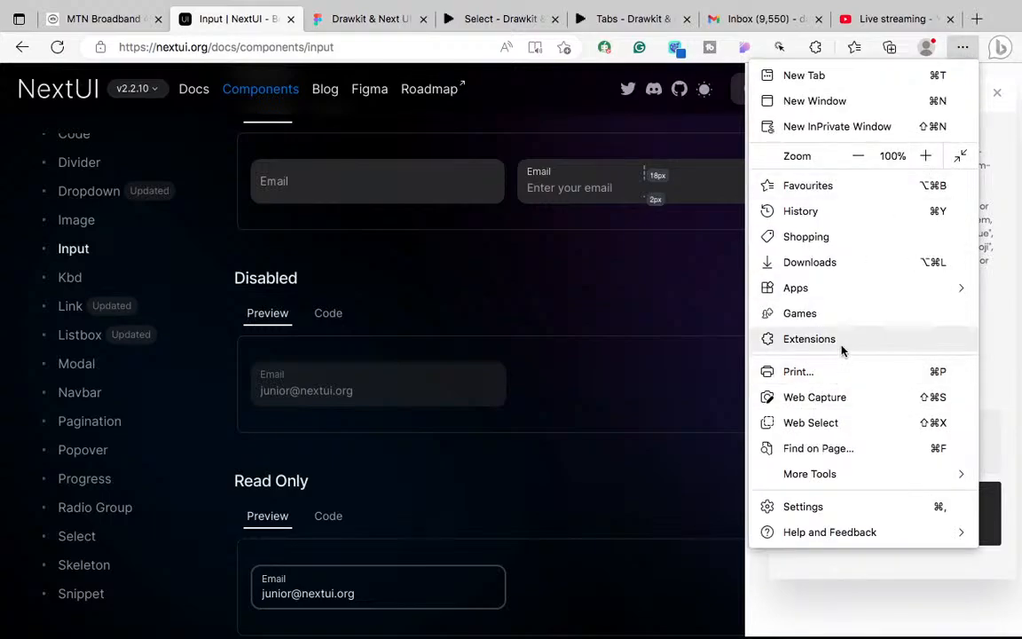
mouse_move(816, 475)
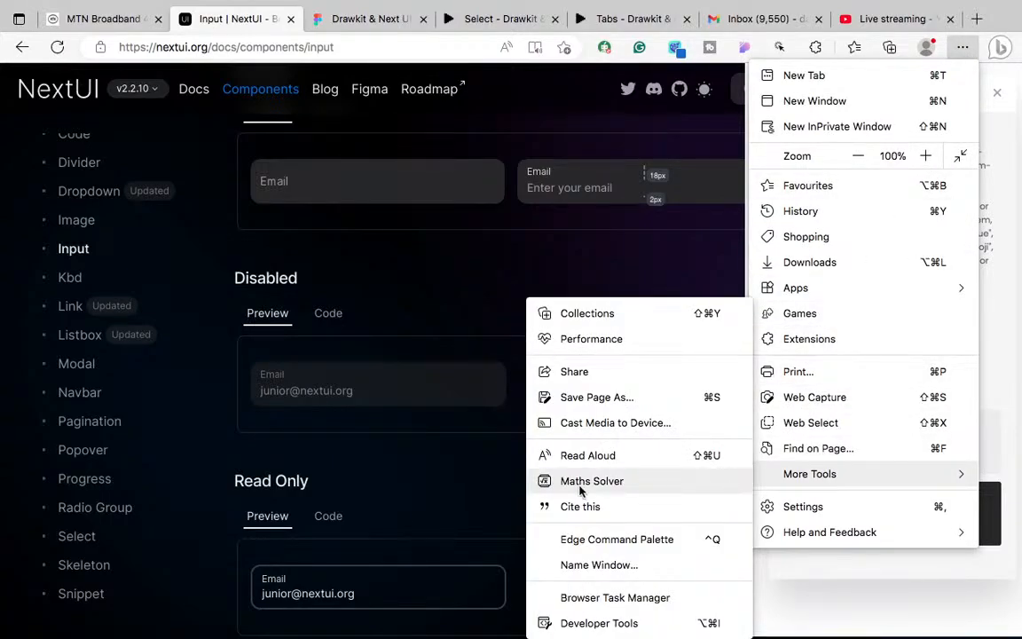
click(610, 624)
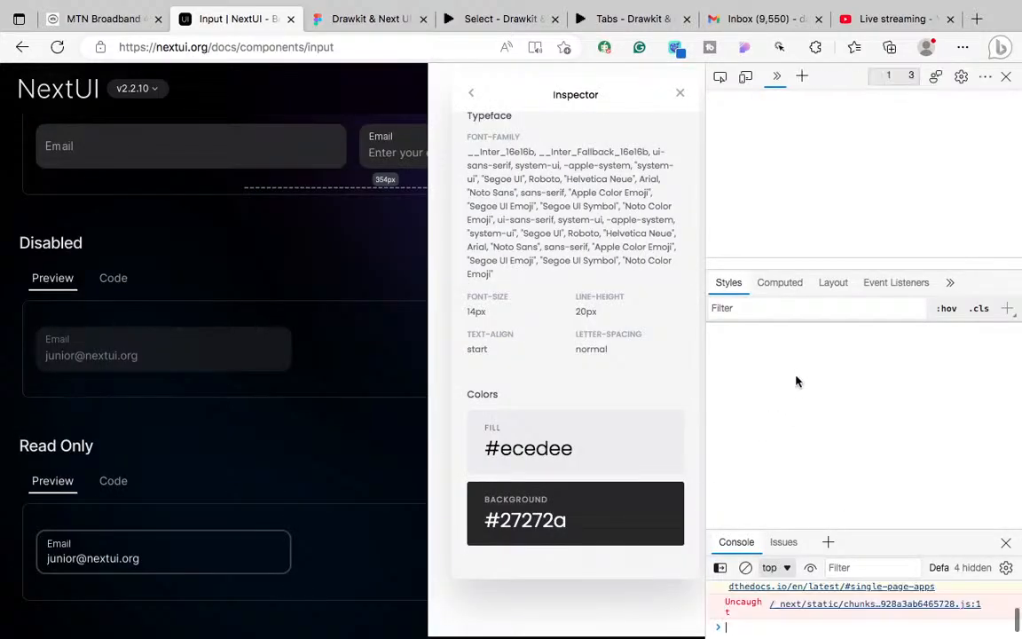
click(721, 77)
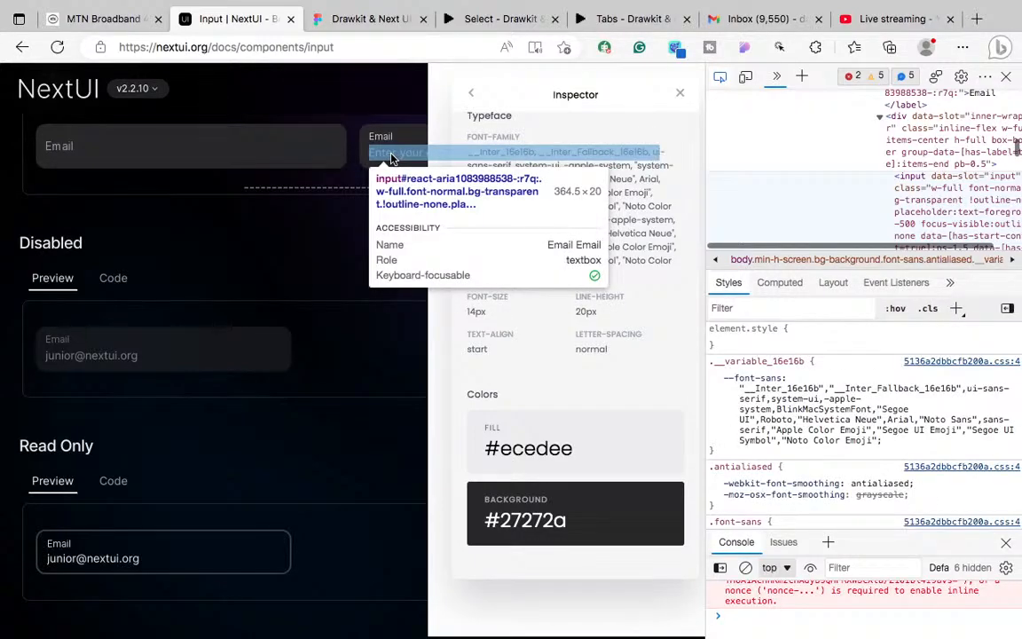
click(391, 157)
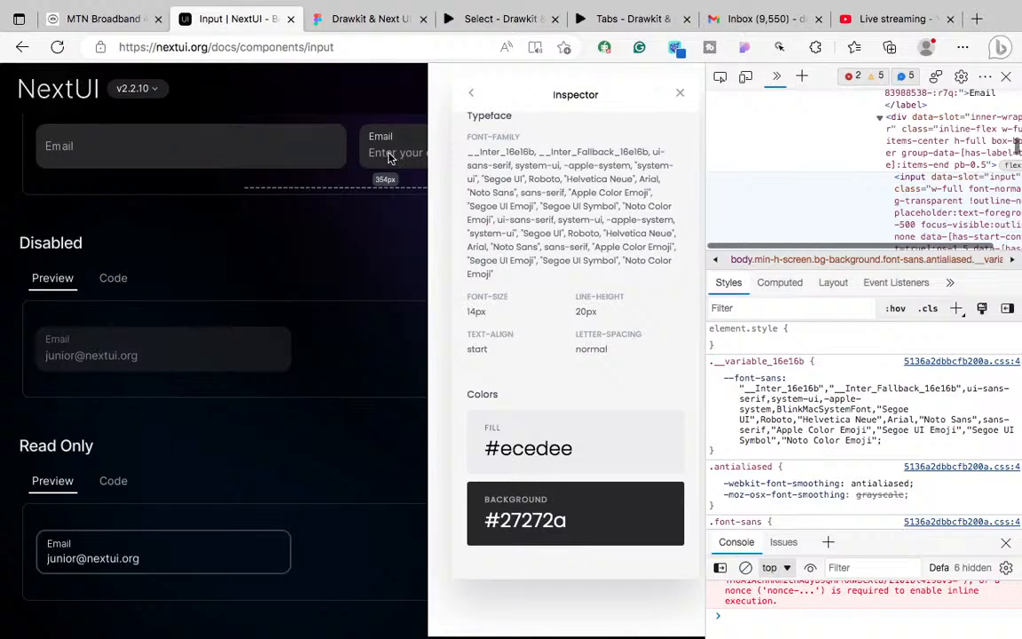
scroll(778, 434, down, 10)
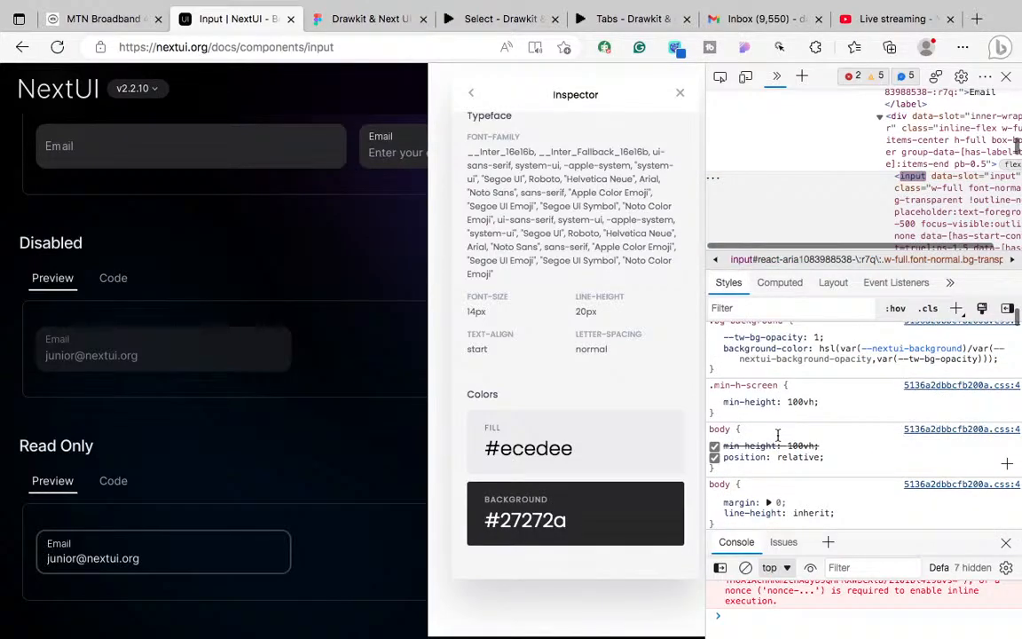
scroll(777, 433, down, 3)
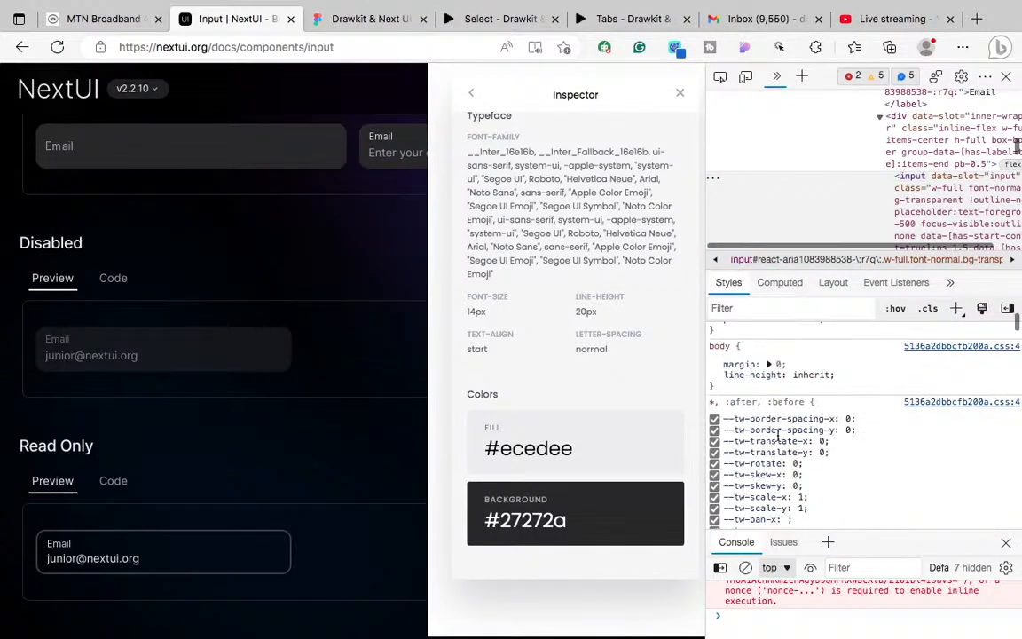
click(1007, 77)
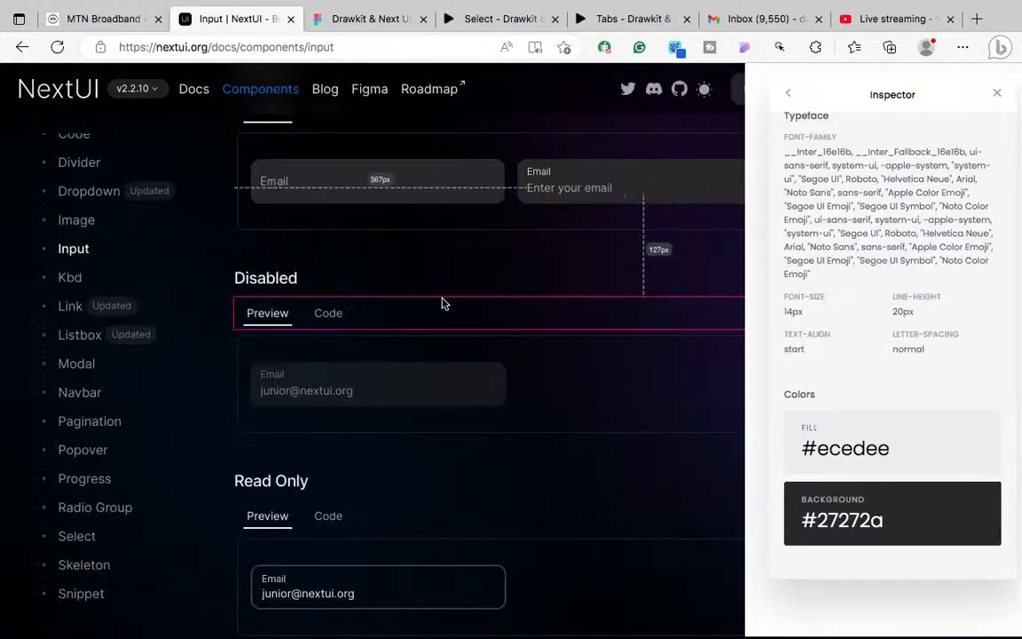
Step: Inspect the two Usage Email fields and their input row styles with the Inspector extension
right_click(550, 191)
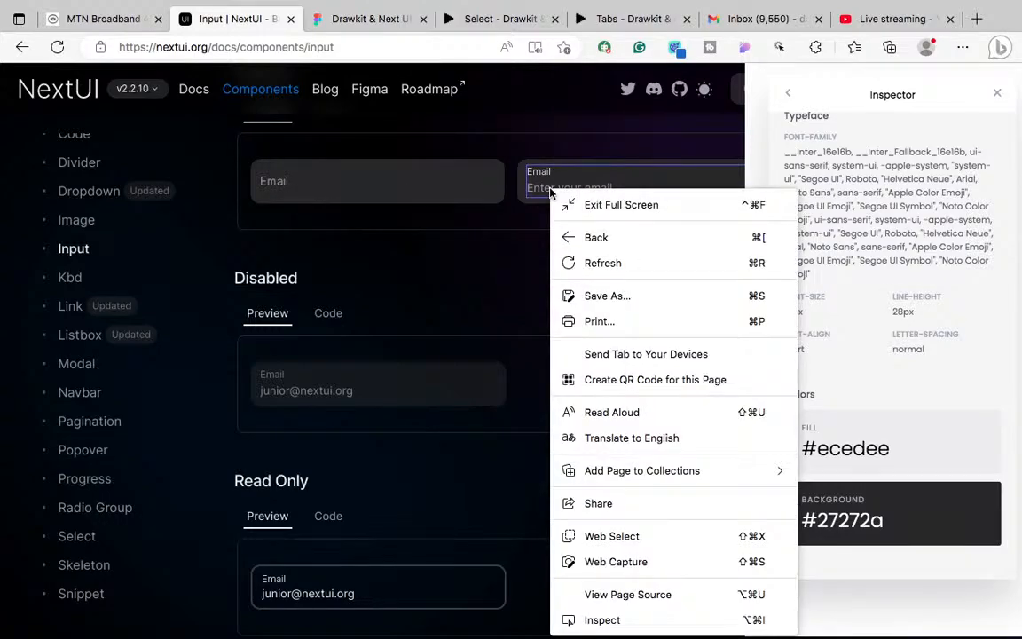
click(543, 192)
click(559, 190)
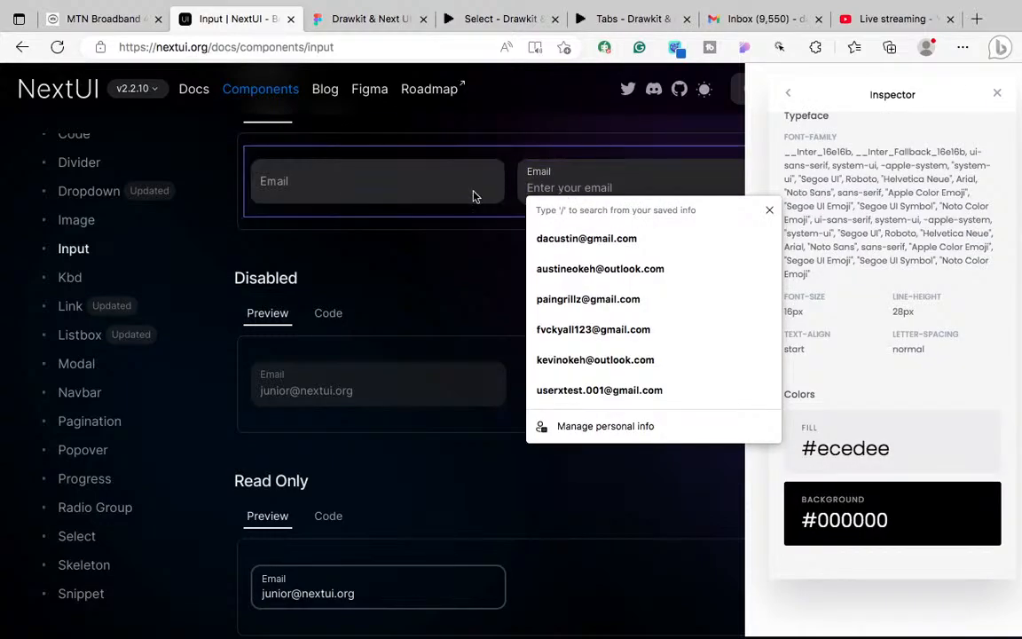
right_click(274, 191)
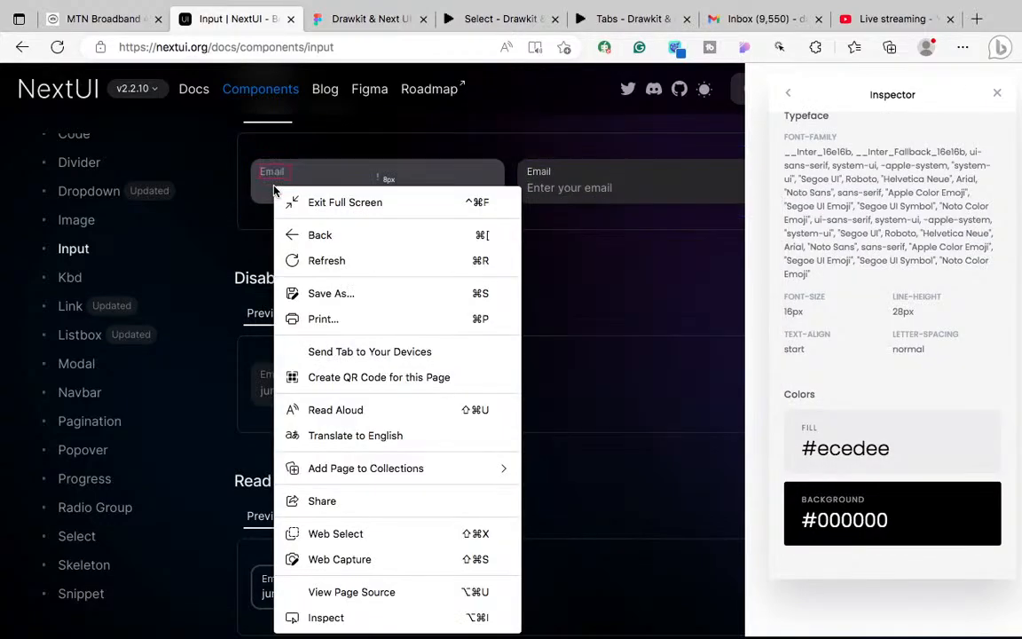
click(253, 188)
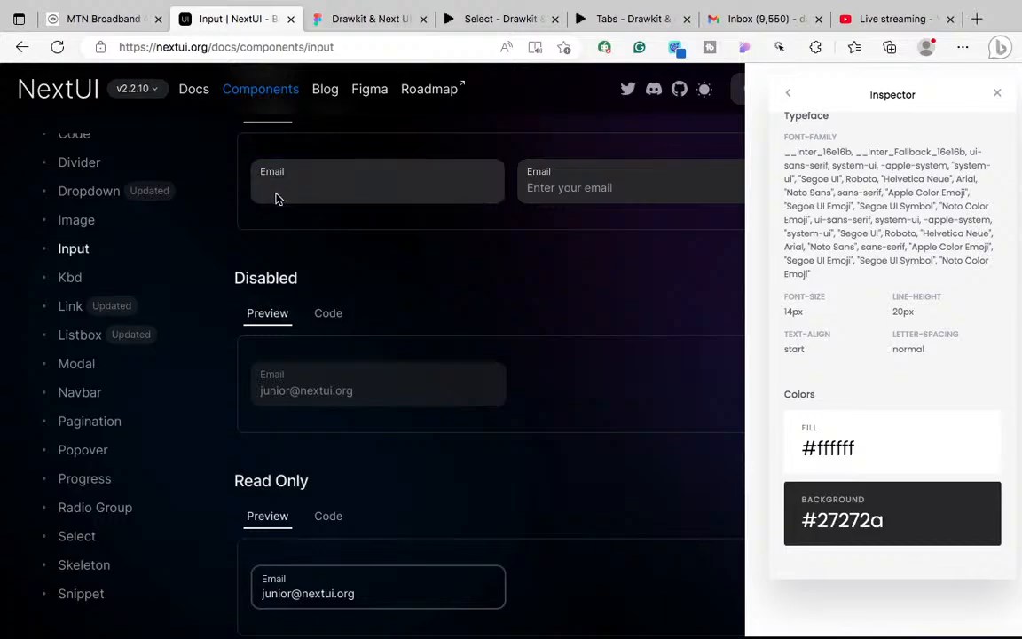
click(281, 179)
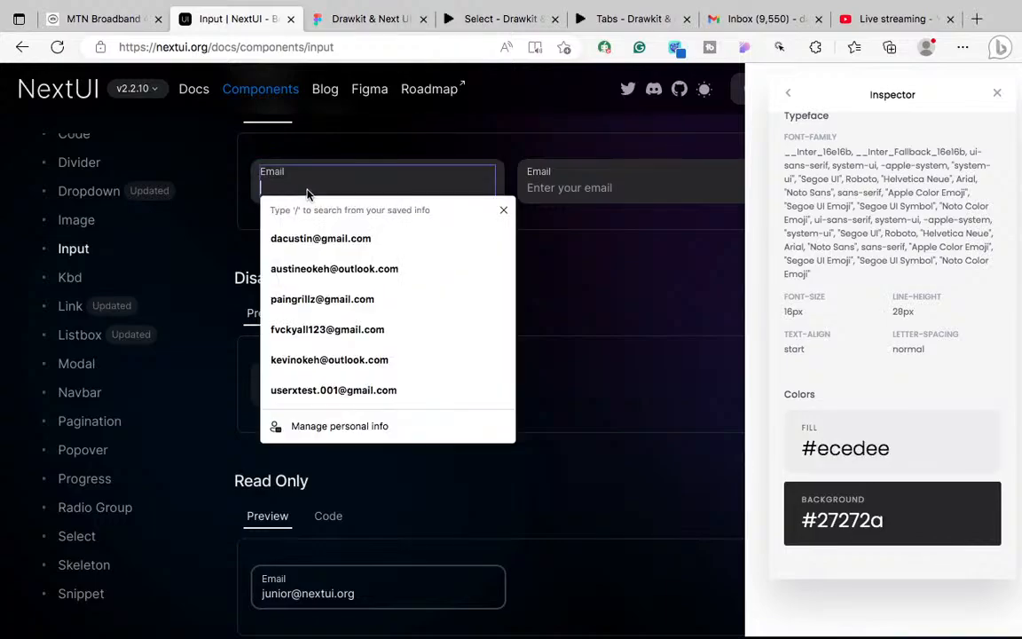
click(381, 170)
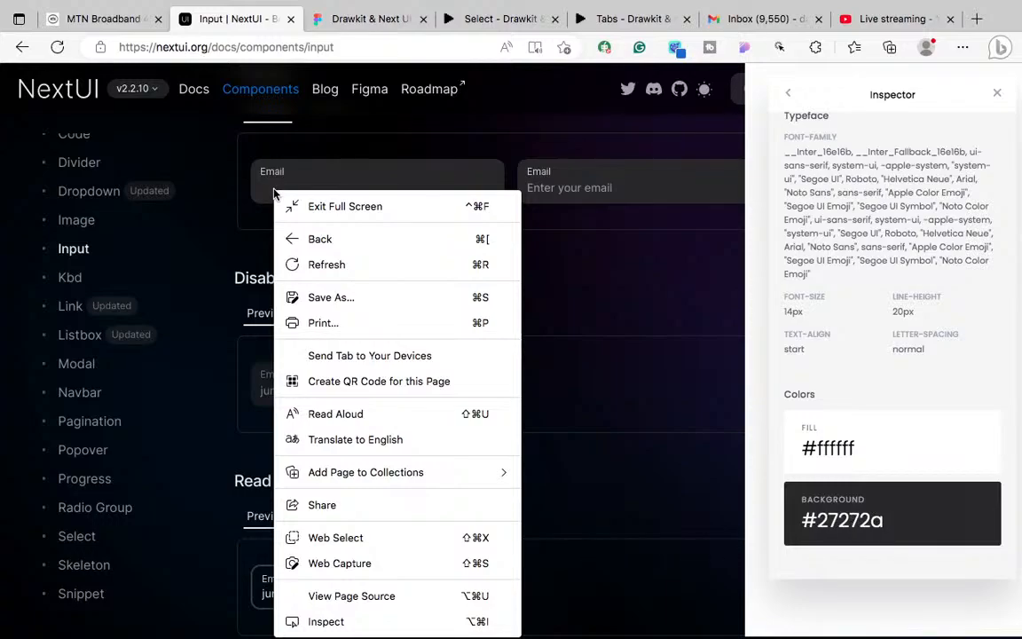
key(Escape)
click(336, 219)
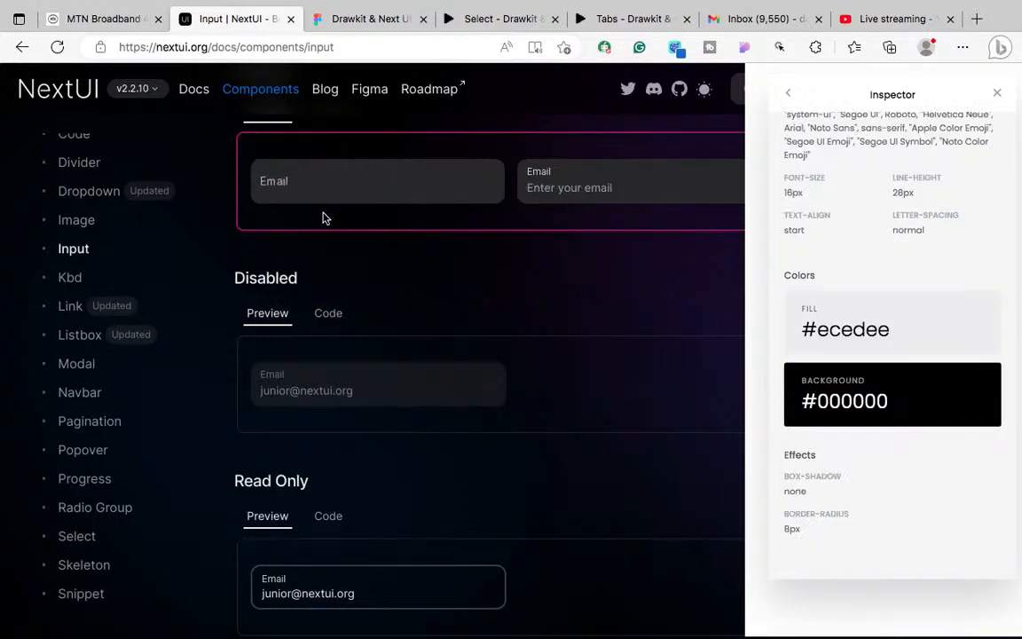
Step: Inspect the Disabled Email input and labels: #d4d4d8 text on #27272a, 14px on 20px line height
right_click(337, 385)
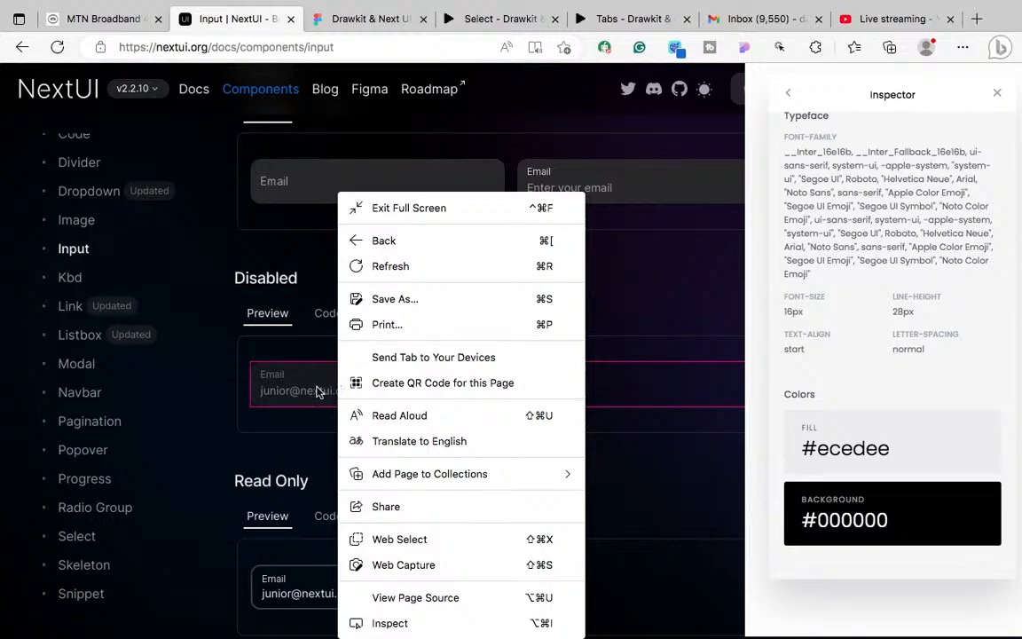
click(299, 394)
double_click(302, 392)
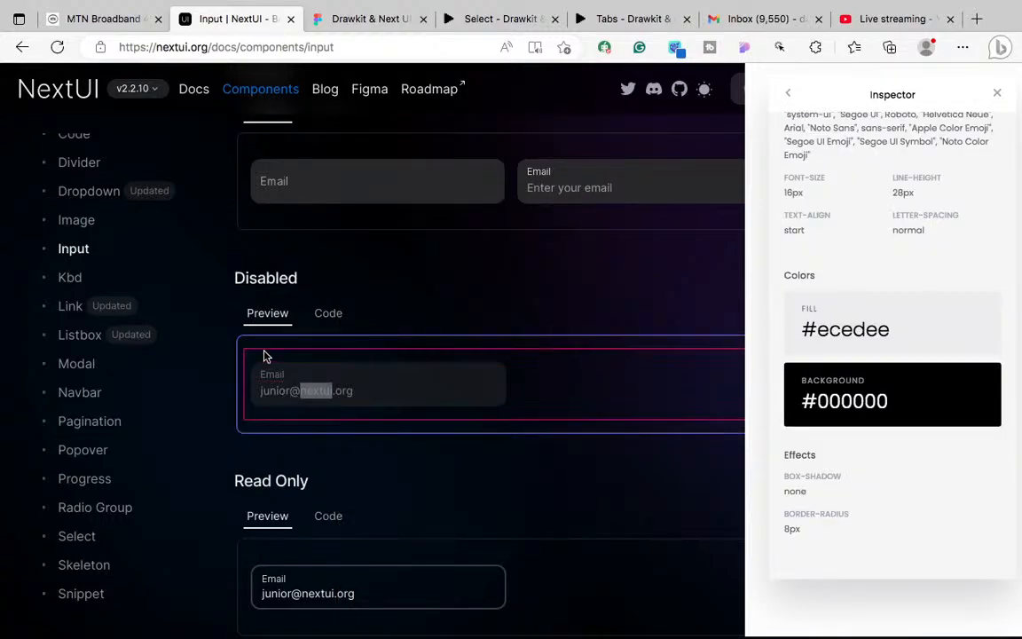
click(285, 377)
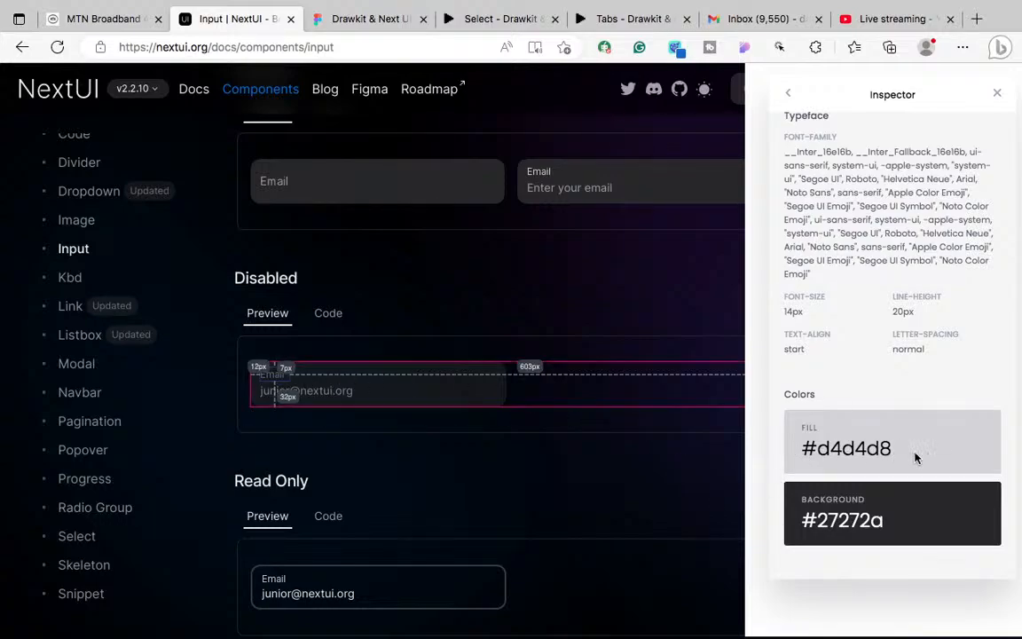
double_click(315, 396)
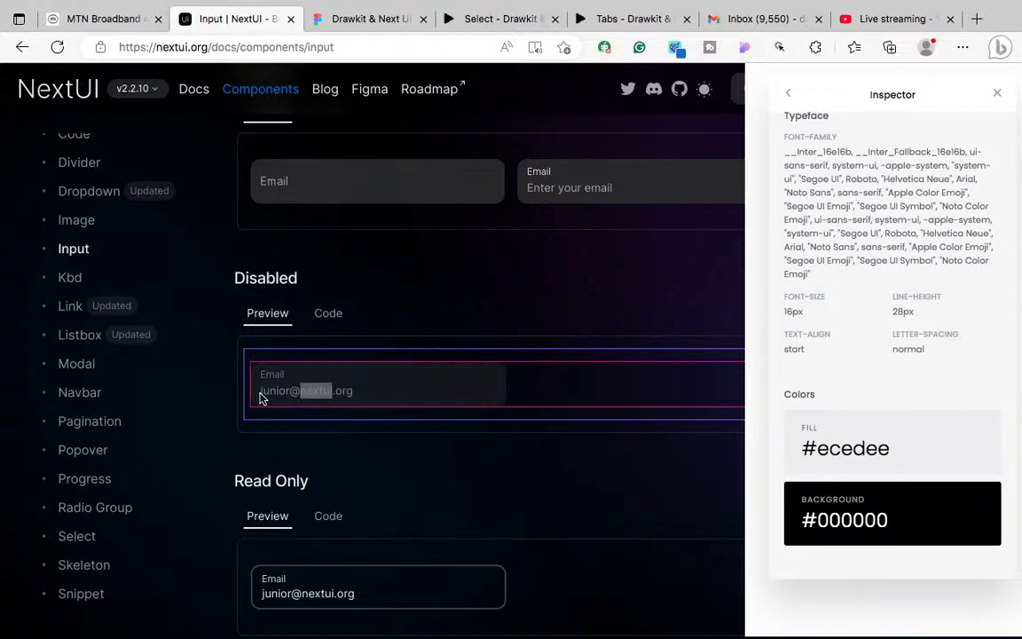
triple_click(261, 398)
click(377, 392)
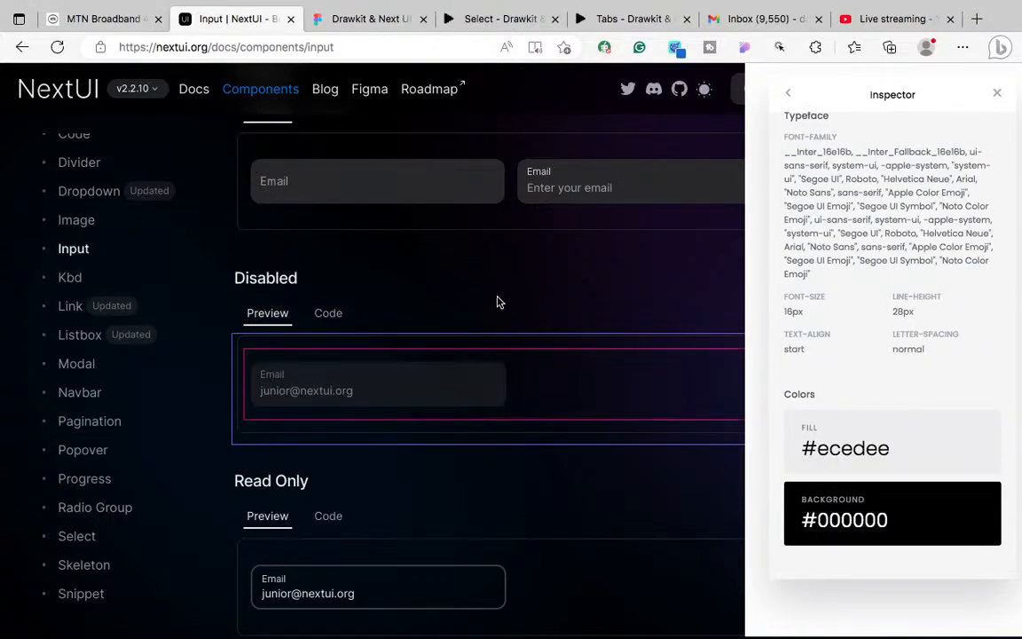
click(542, 174)
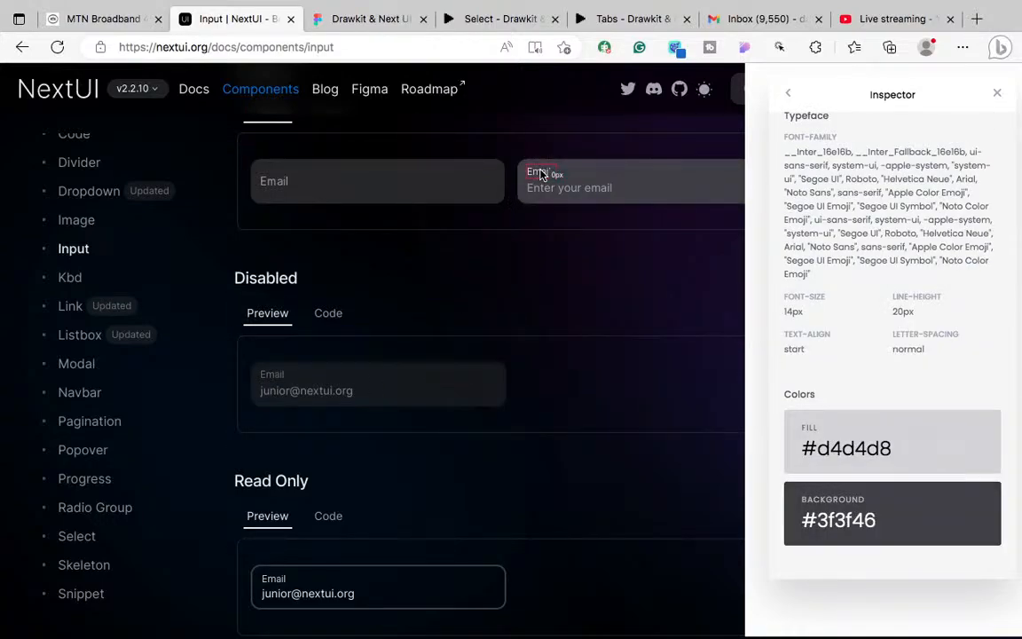
click(275, 378)
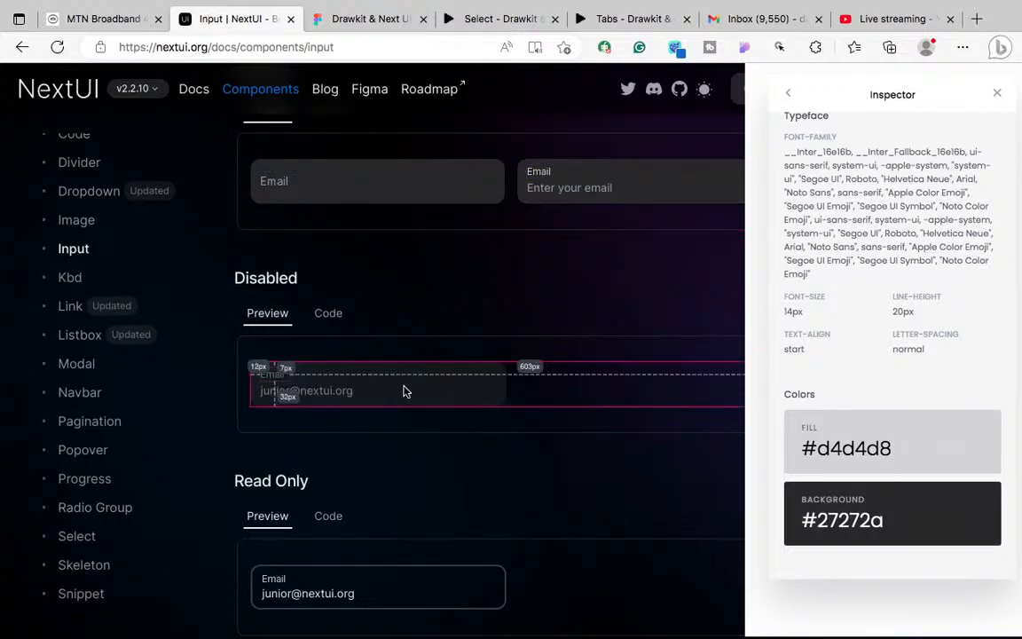
Step: Back in Figma, finish editing the Variant2 property name
click(374, 19)
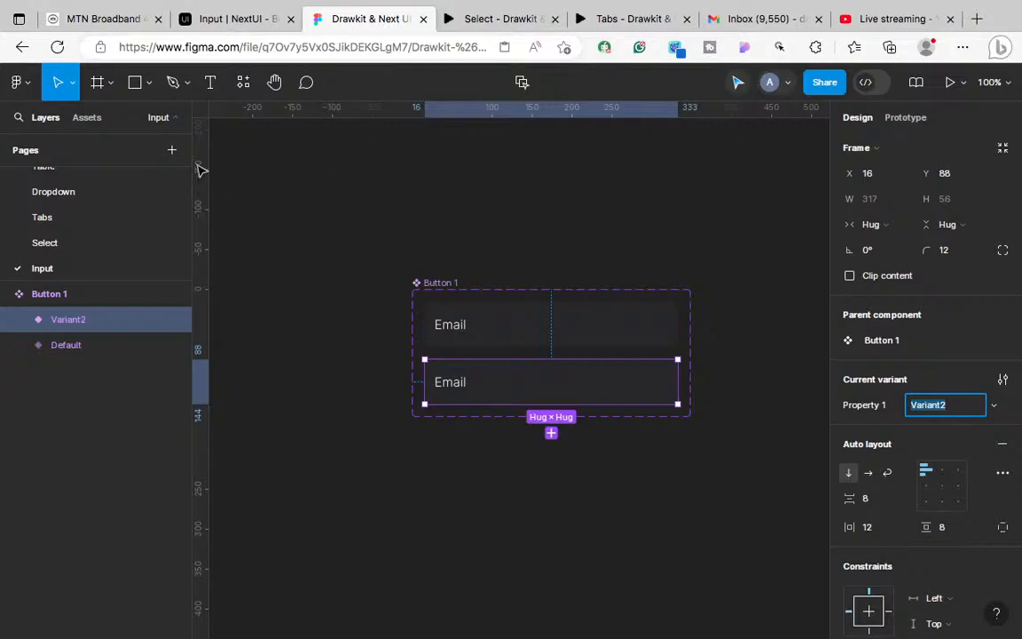
scroll(62, 211, up, 2)
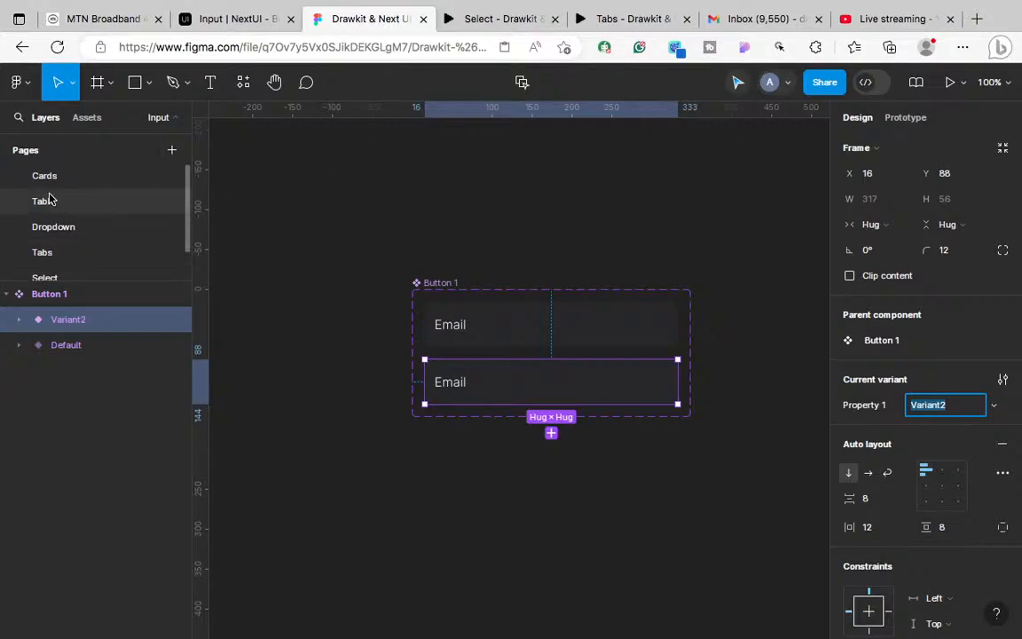
scroll(58, 213, down, 2)
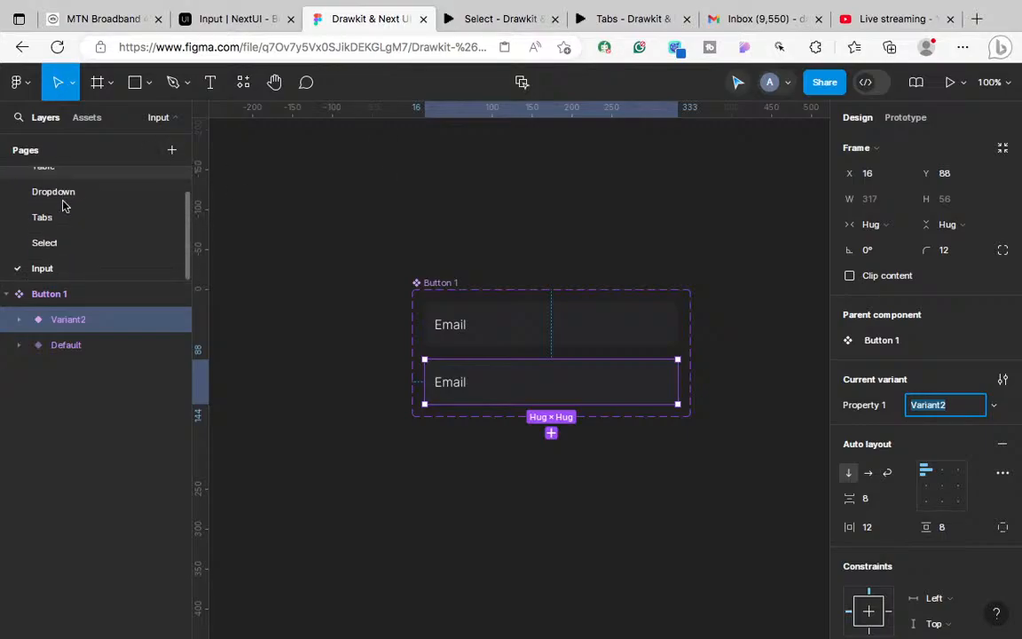
click(49, 251)
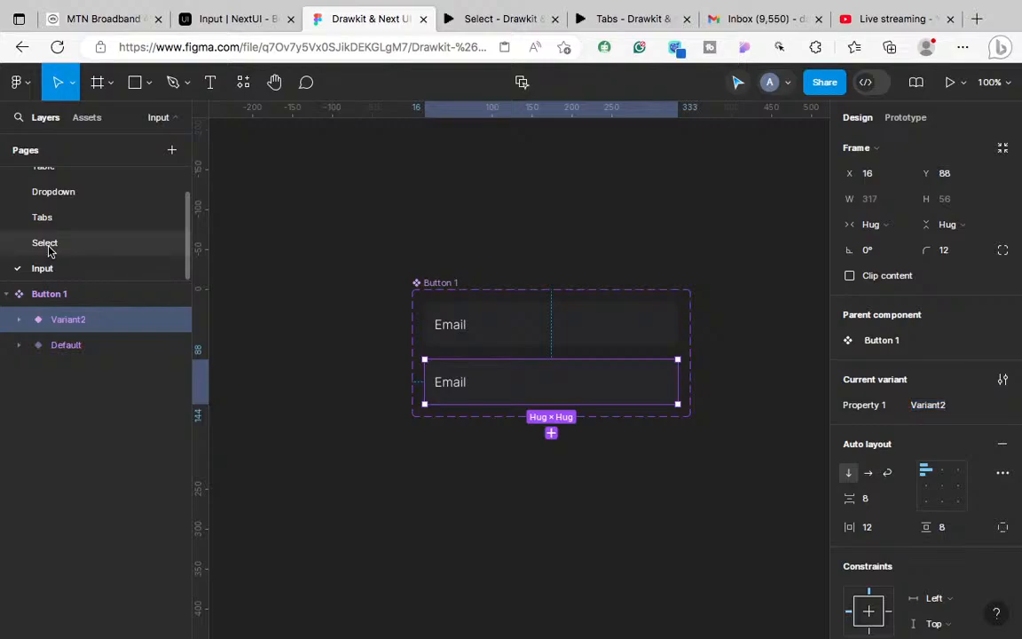
Step: Open the Select page and pan to the Select (Animals) 01 component at 200% zoom
click(49, 251)
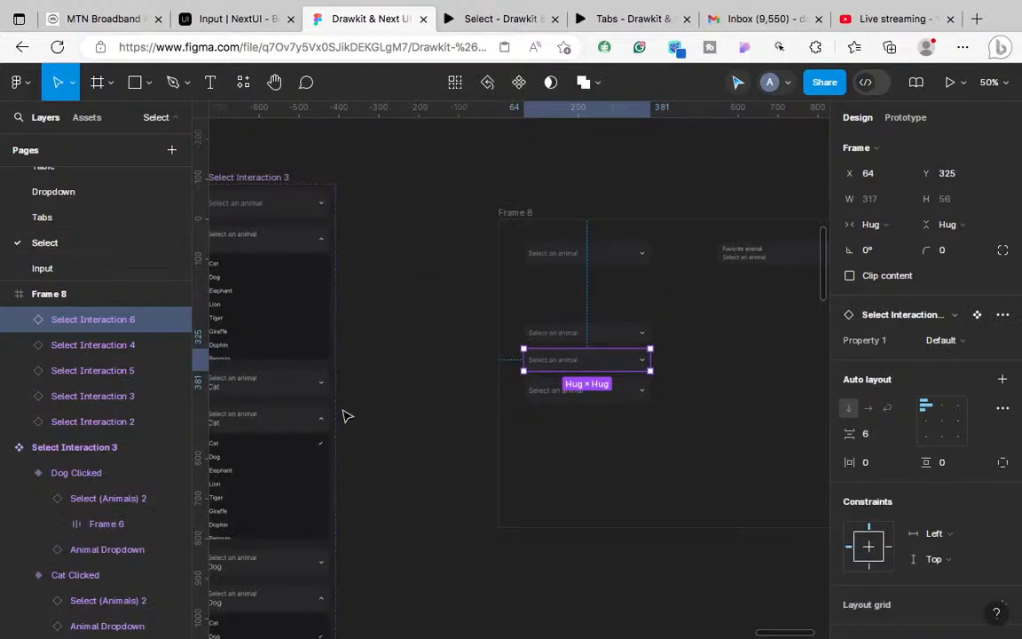
scroll(455, 417, left, 8)
scroll(454, 417, left, 10)
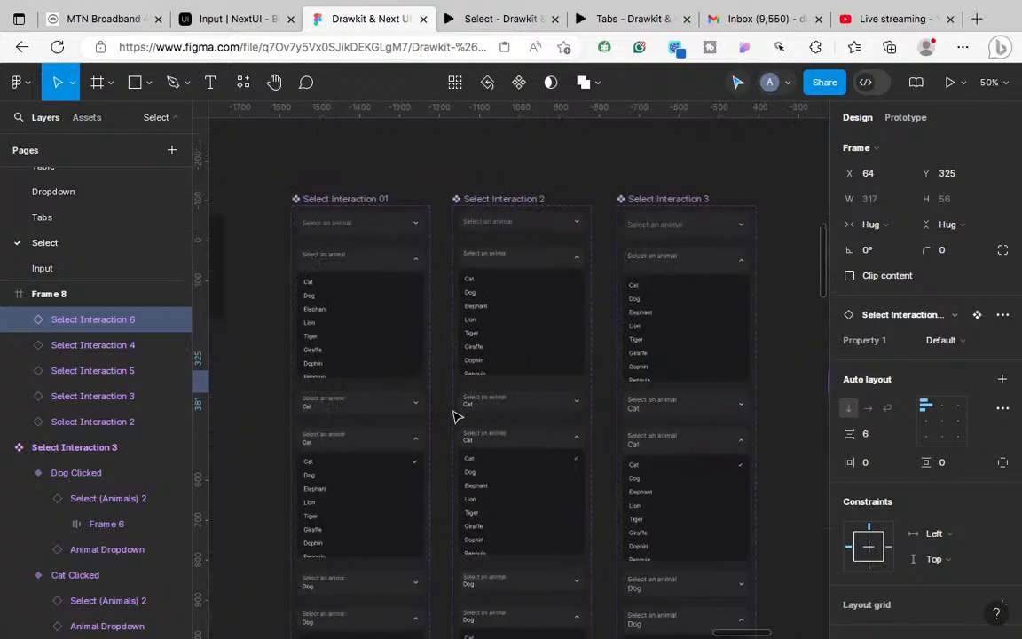
scroll(454, 417, left, 10)
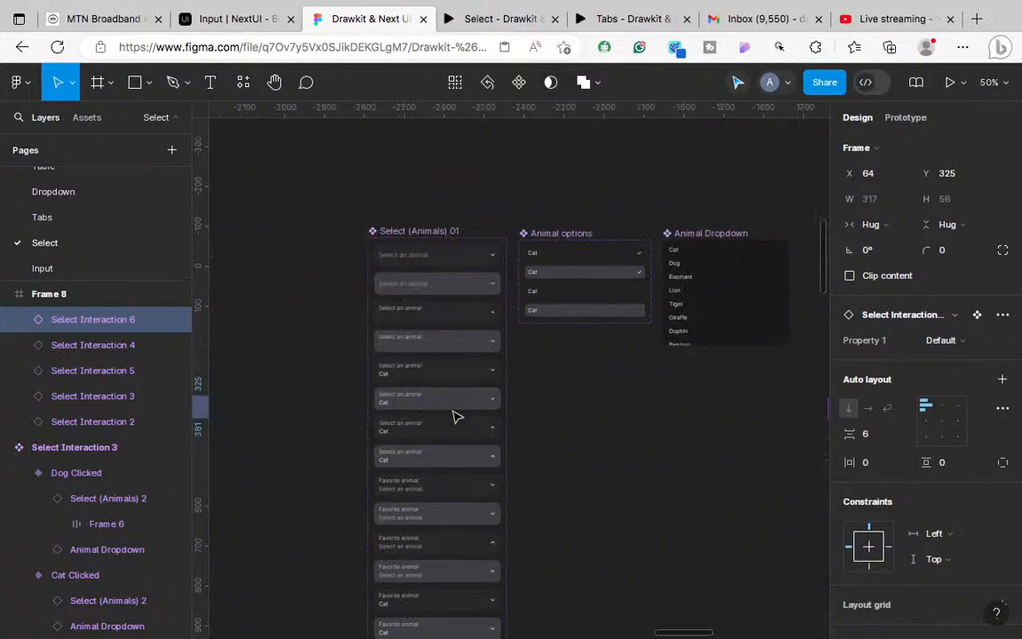
scroll(454, 417, up, 5)
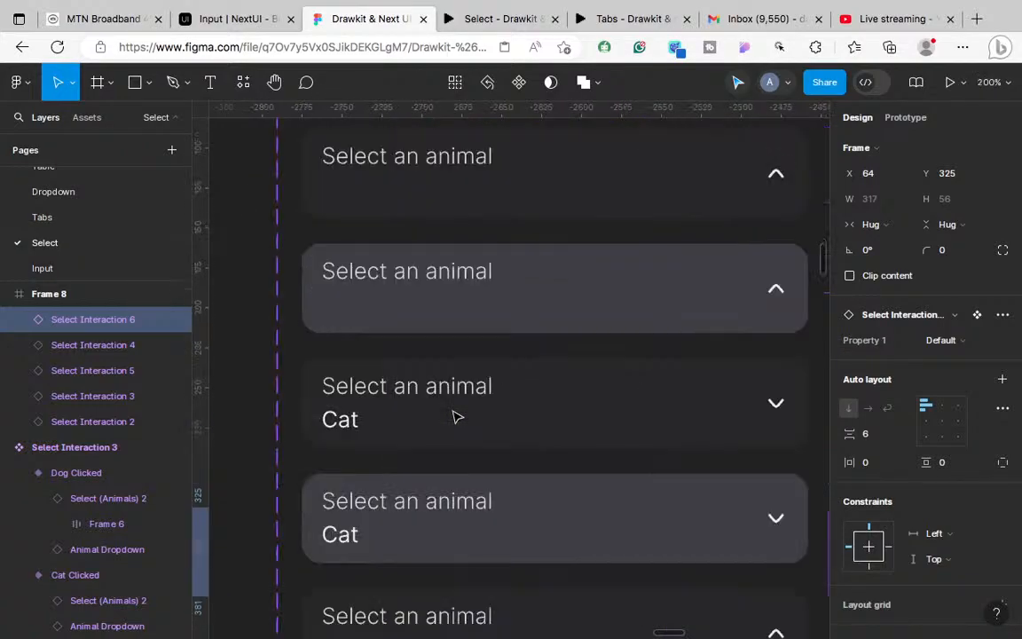
scroll(452, 429, up, 3)
scroll(452, 430, up, 2)
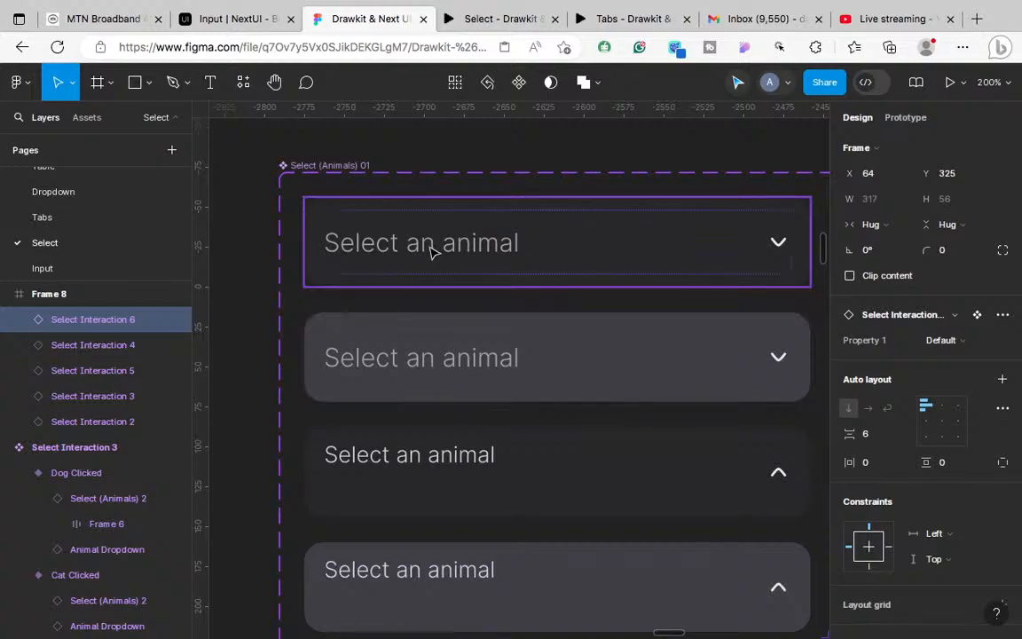
Step: Read the top row's 'Select an animal' text fill (A1A1AA), then go to the Input page
click(656, 277)
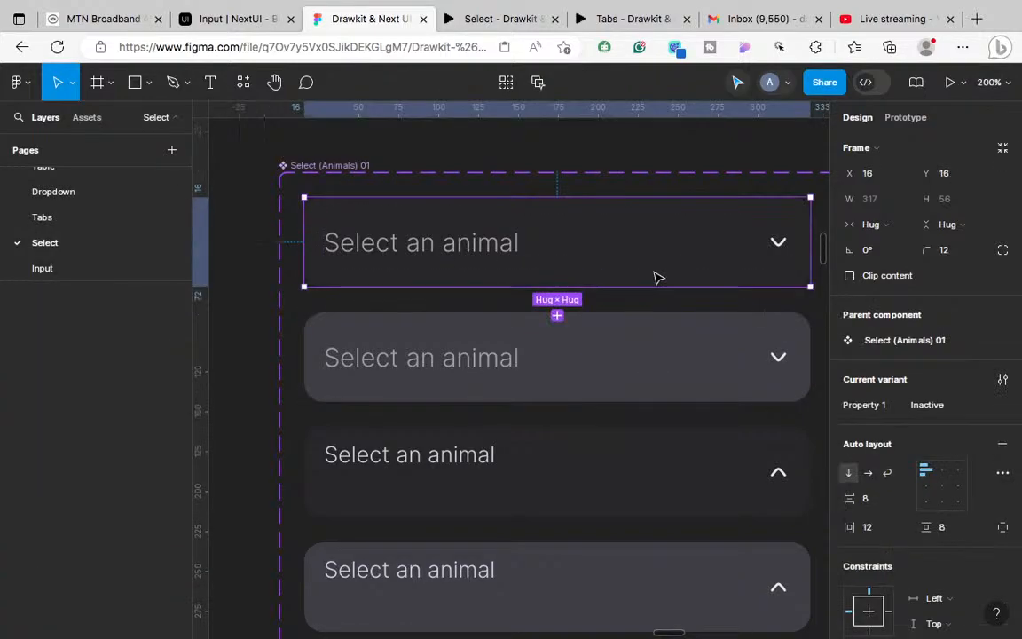
key(shift+a)
double_click(455, 245)
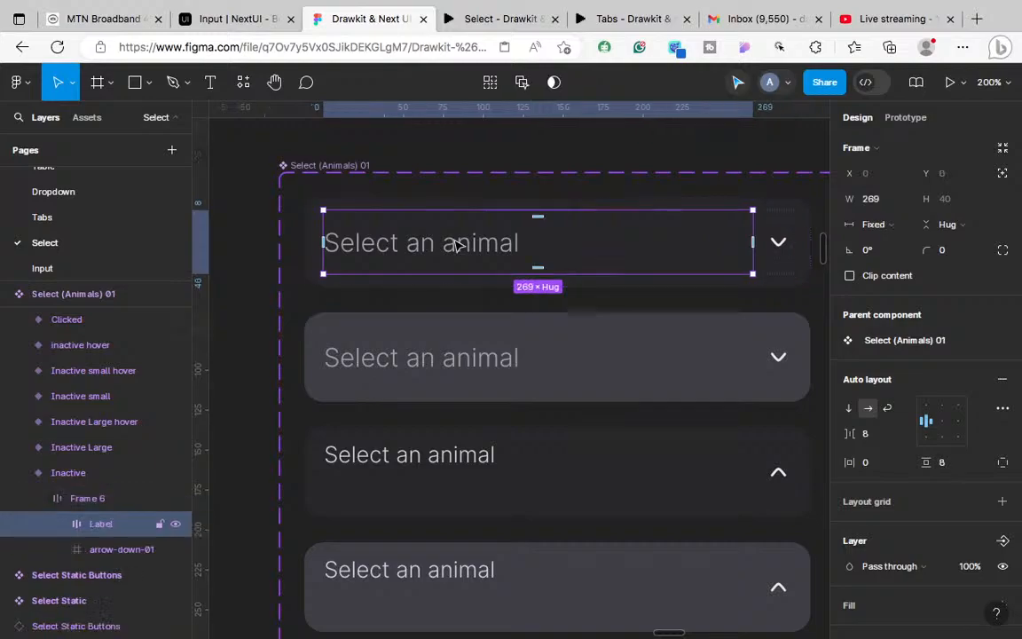
double_click(455, 245)
scroll(825, 337, down, 4)
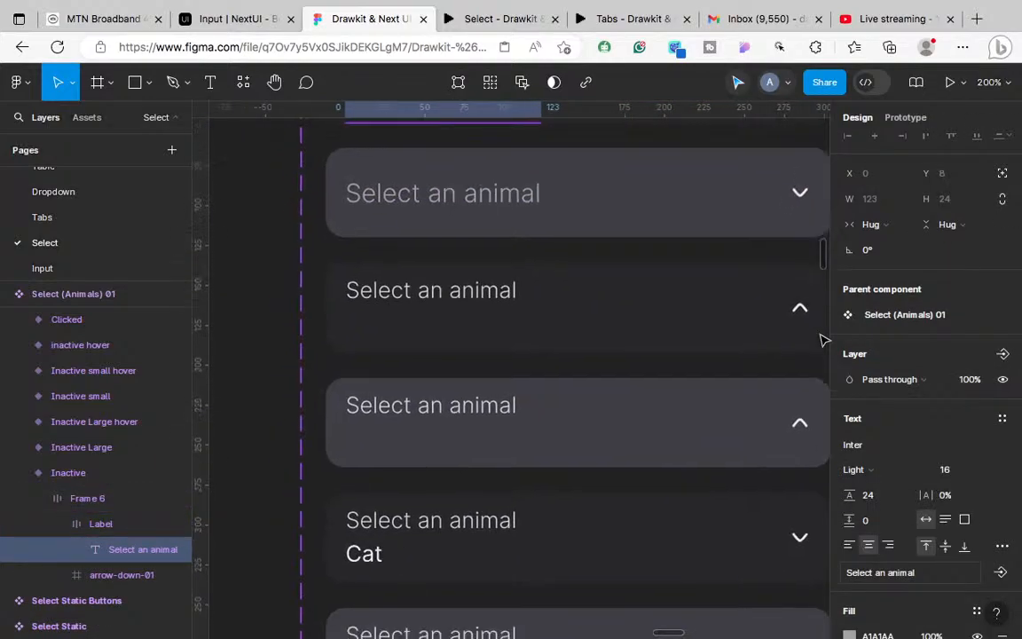
scroll(883, 383, down, 4)
scroll(687, 377, up, 2)
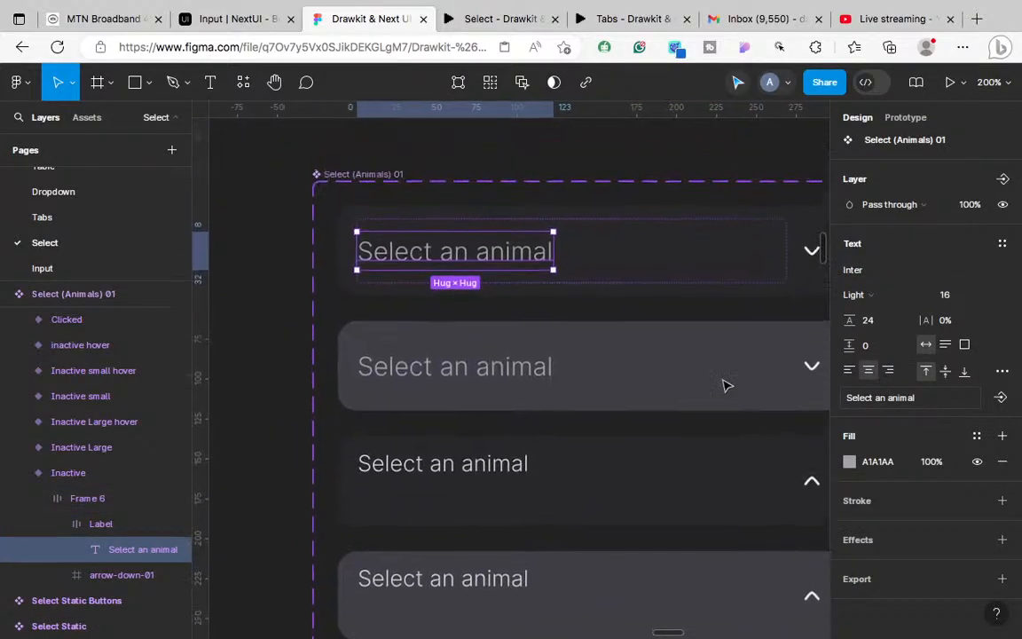
click(882, 465)
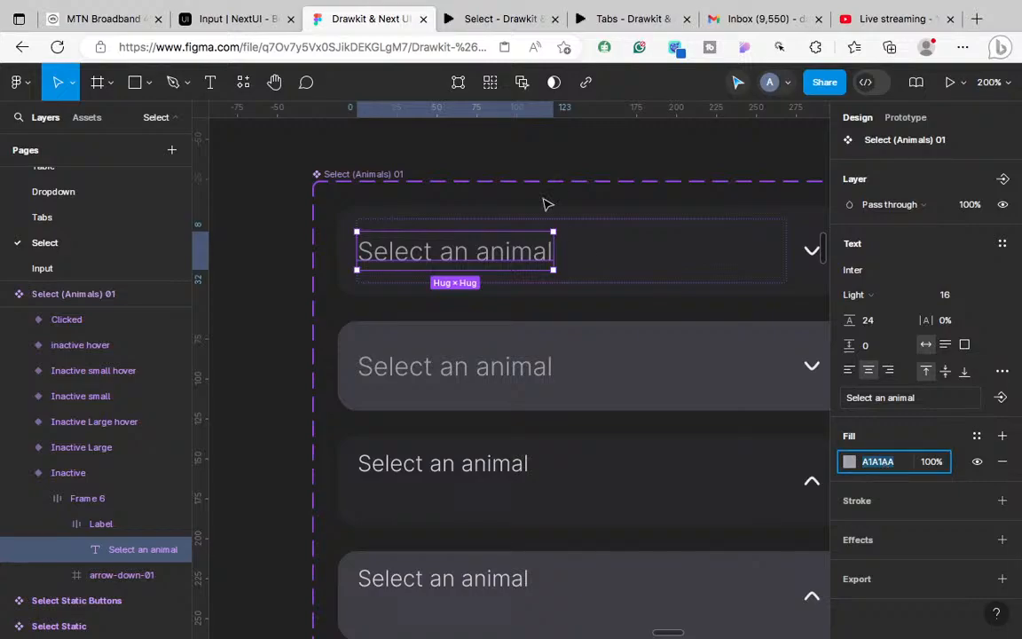
click(47, 271)
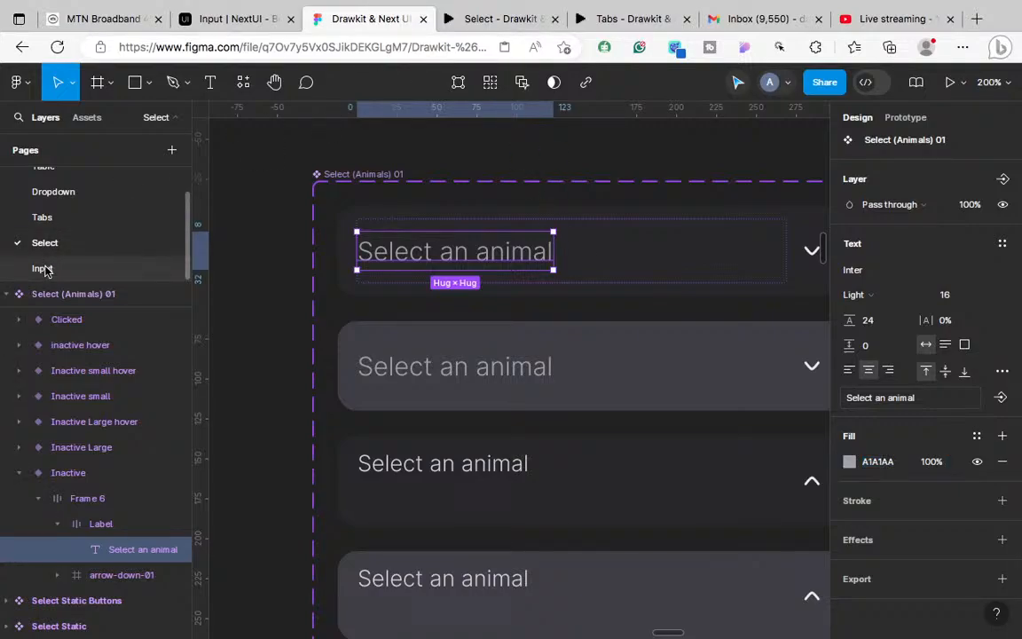
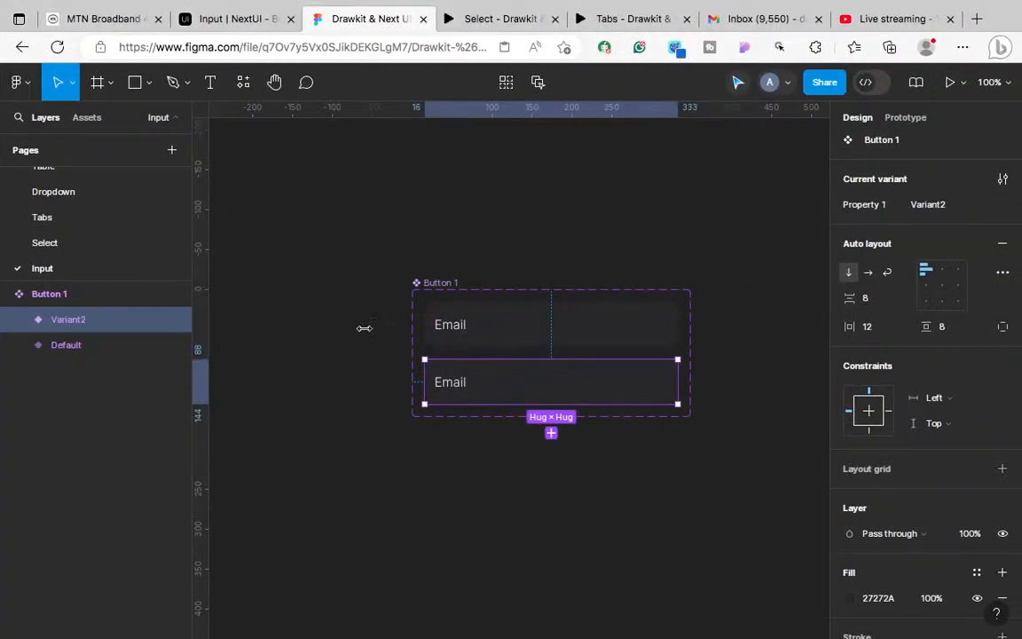
Step: Set the Email text fill to A1A1AA in both the Default and second variants
click(453, 329)
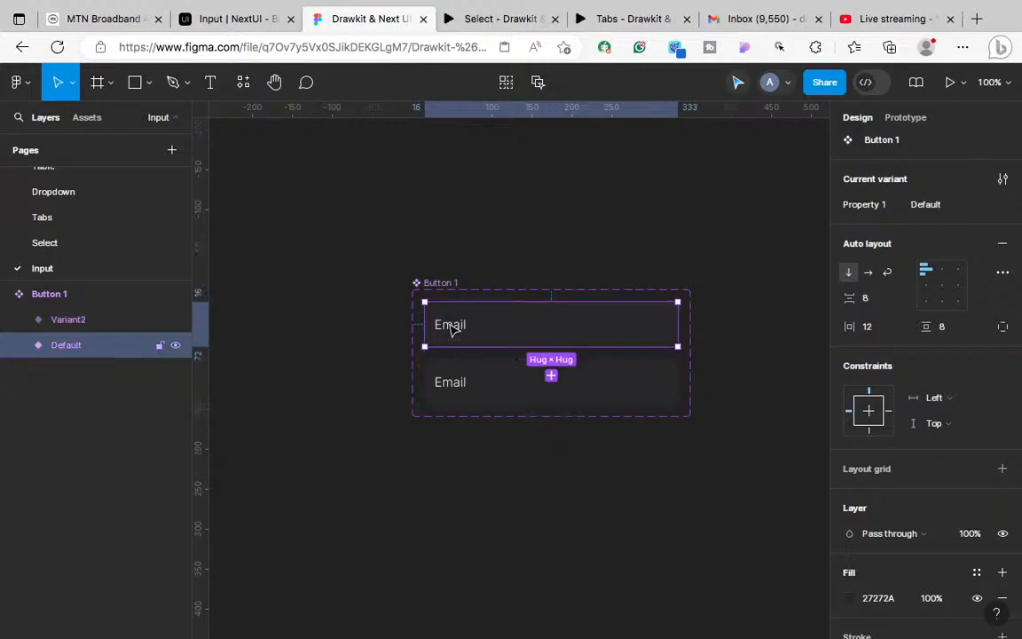
double_click(453, 329)
double_click(450, 325)
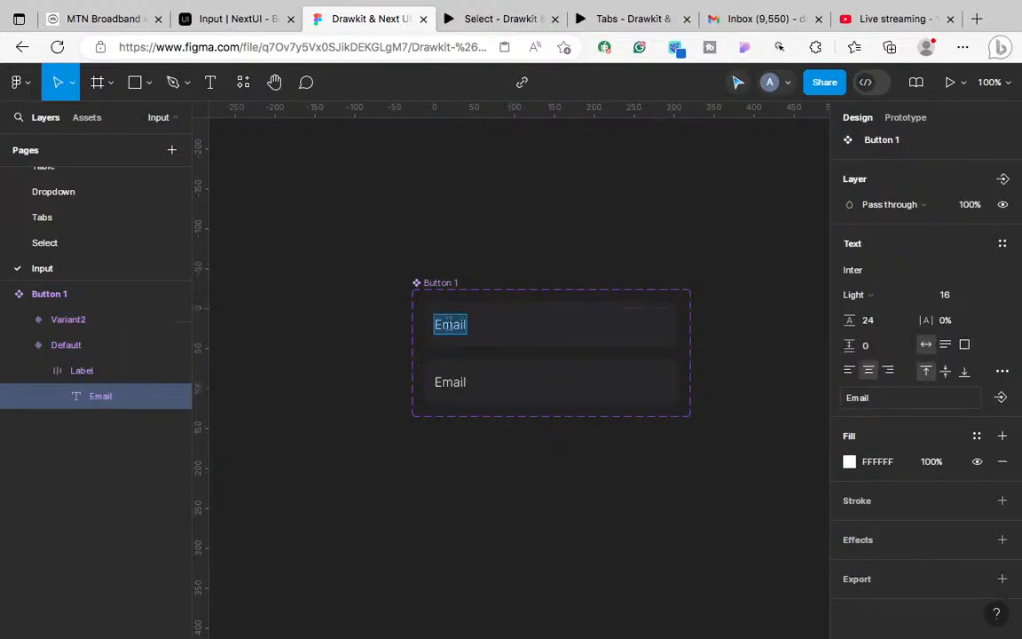
text(A1A1AA)
key(ctrl+z)
click(890, 466)
text(A1A1AA)
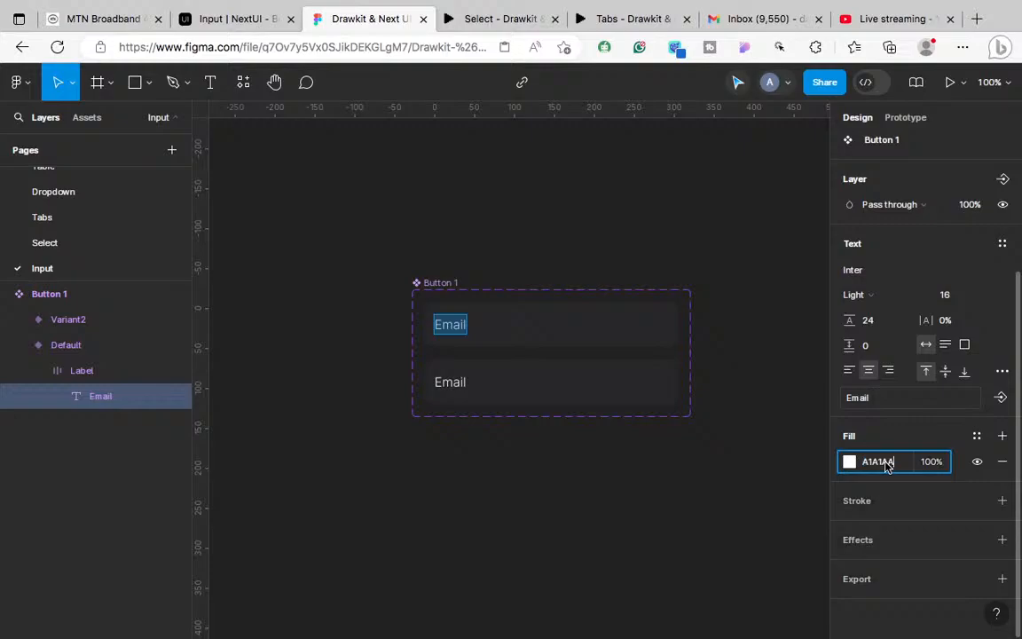
click(449, 382)
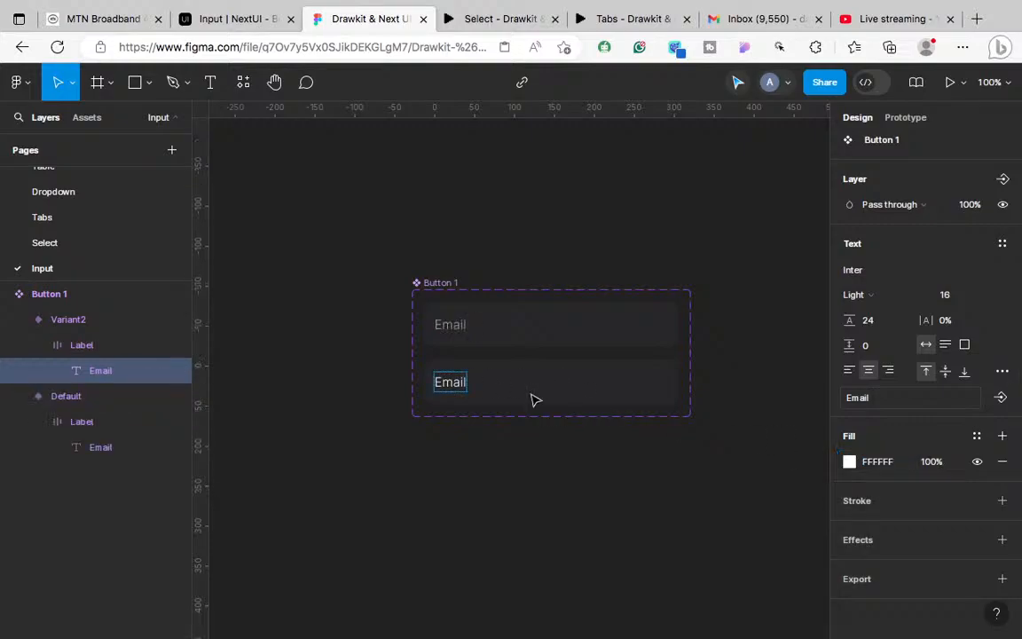
click(870, 468)
text(A1A1AA)
key(Return)
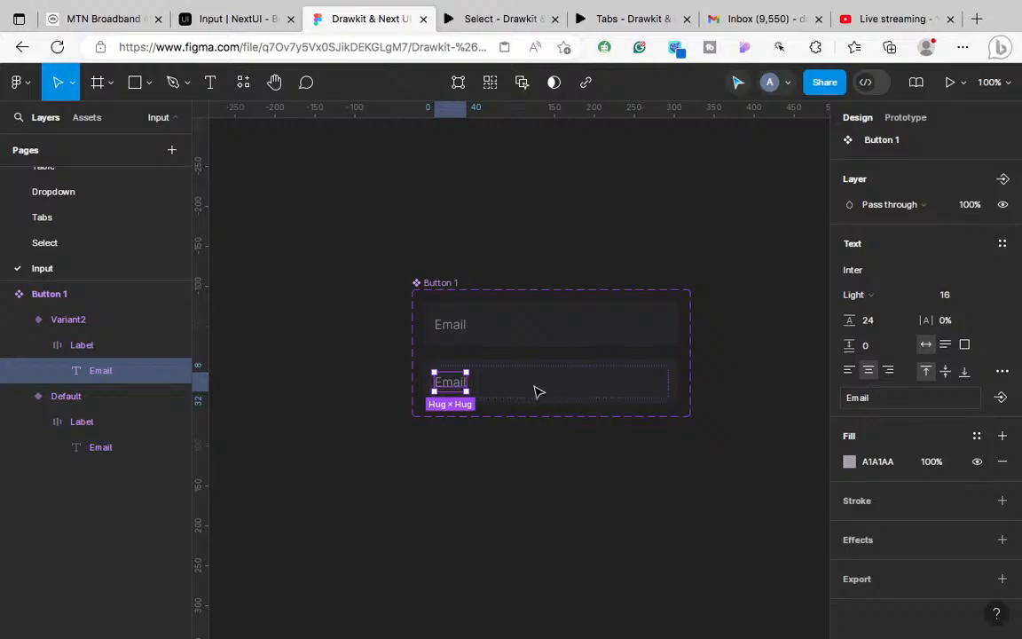
key(Escape)
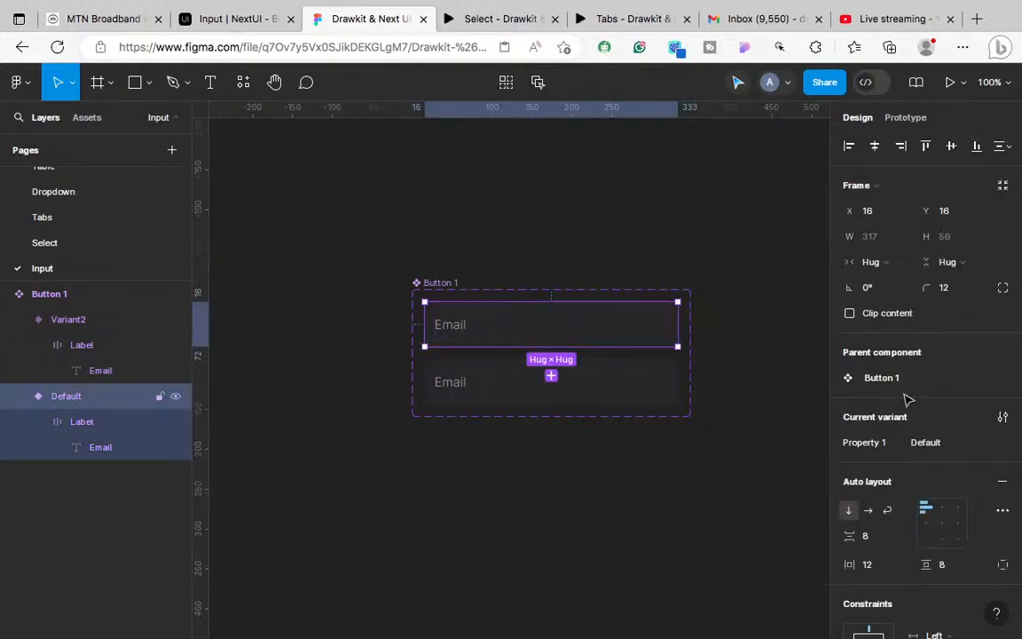
Step: Rename the second variant's Property 1 value from Variant2 to Hover
click(626, 396)
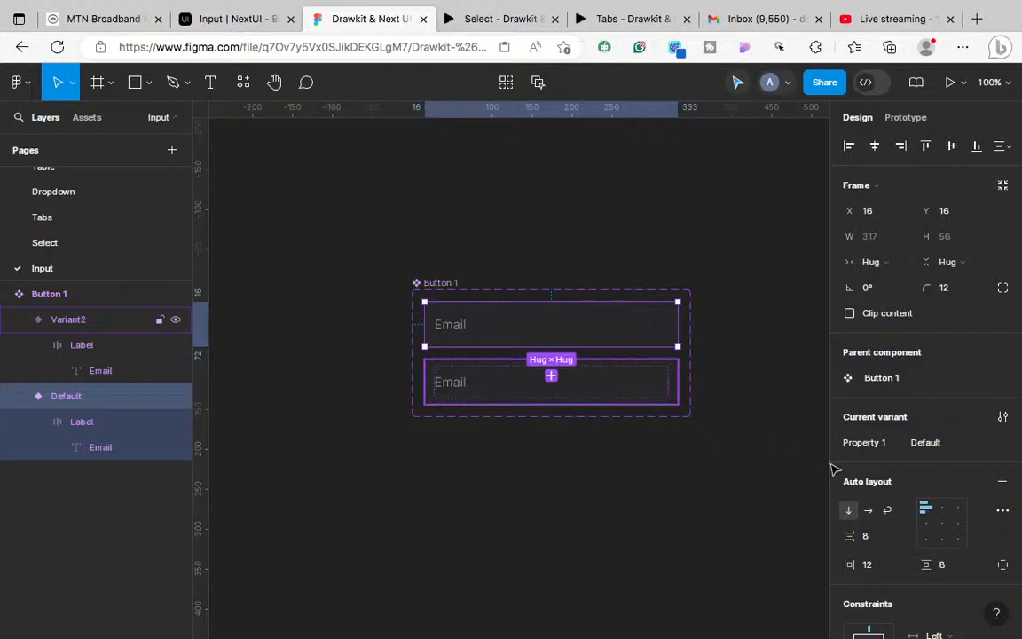
click(932, 443)
text(hove)
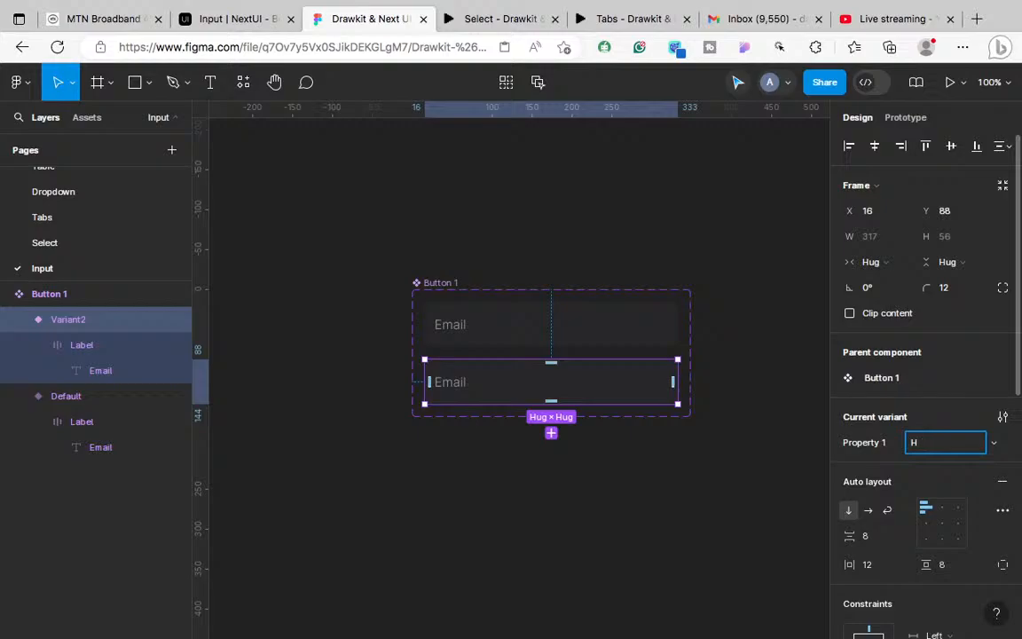
key(Return)
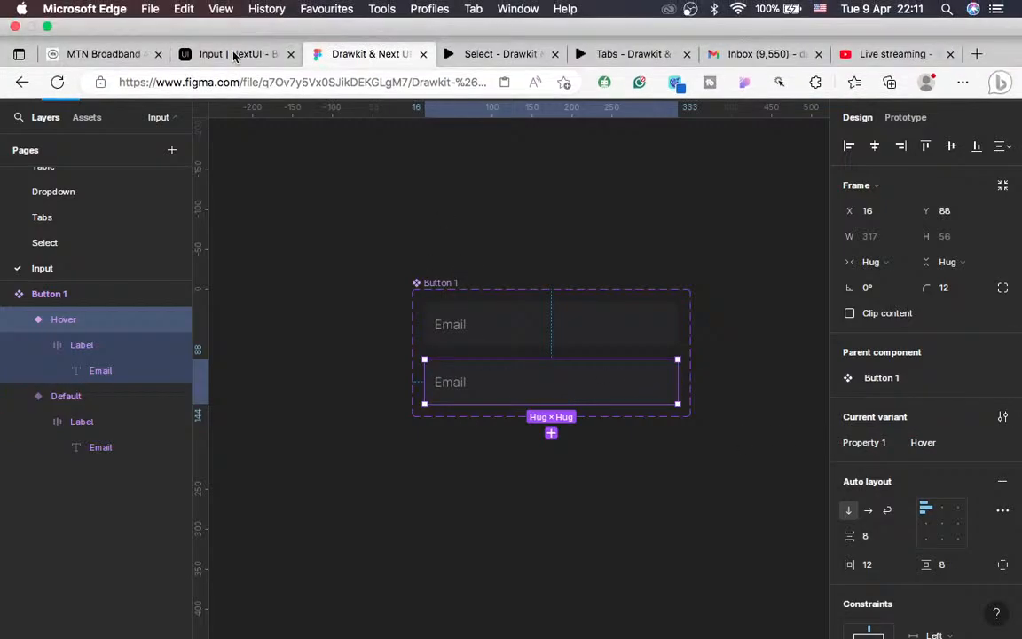
Step: Inspect the NextUI Email inputs' hover colours (#3f3f46 background, #ecedee text), then return to Figma
click(232, 54)
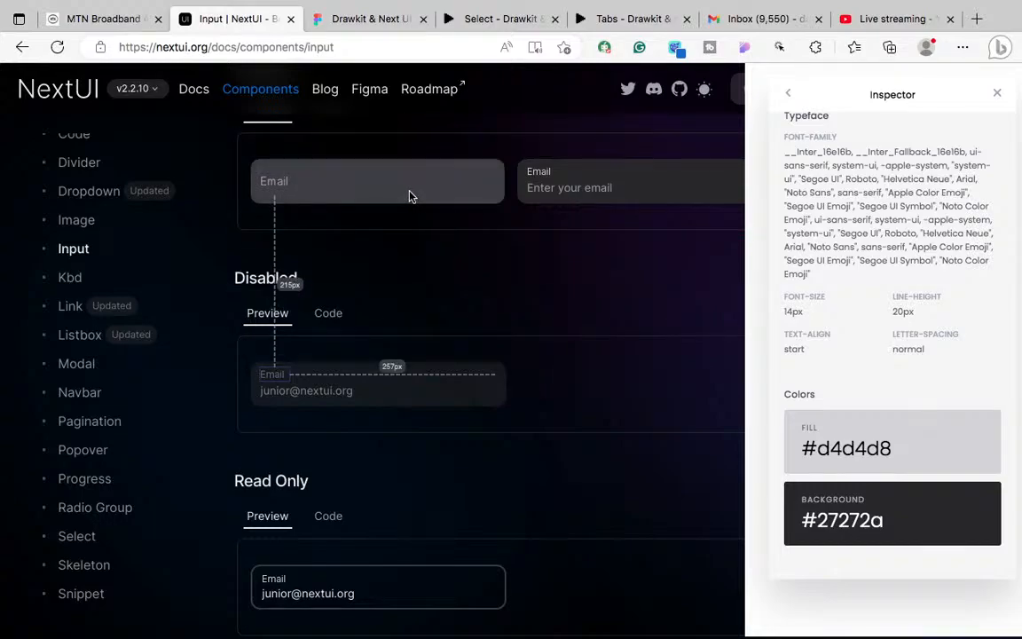
right_click(451, 201)
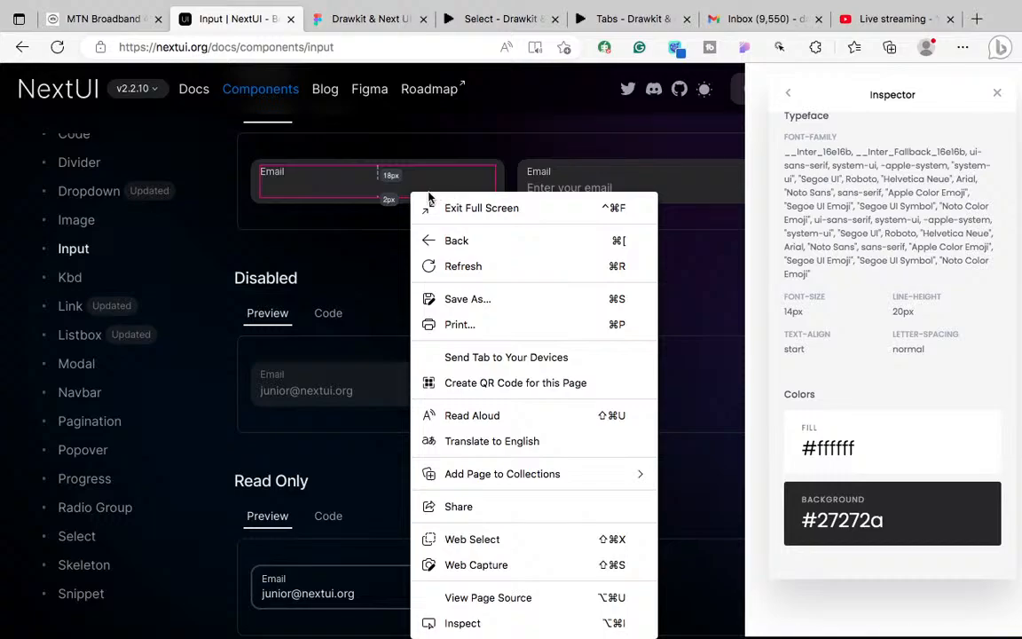
click(381, 209)
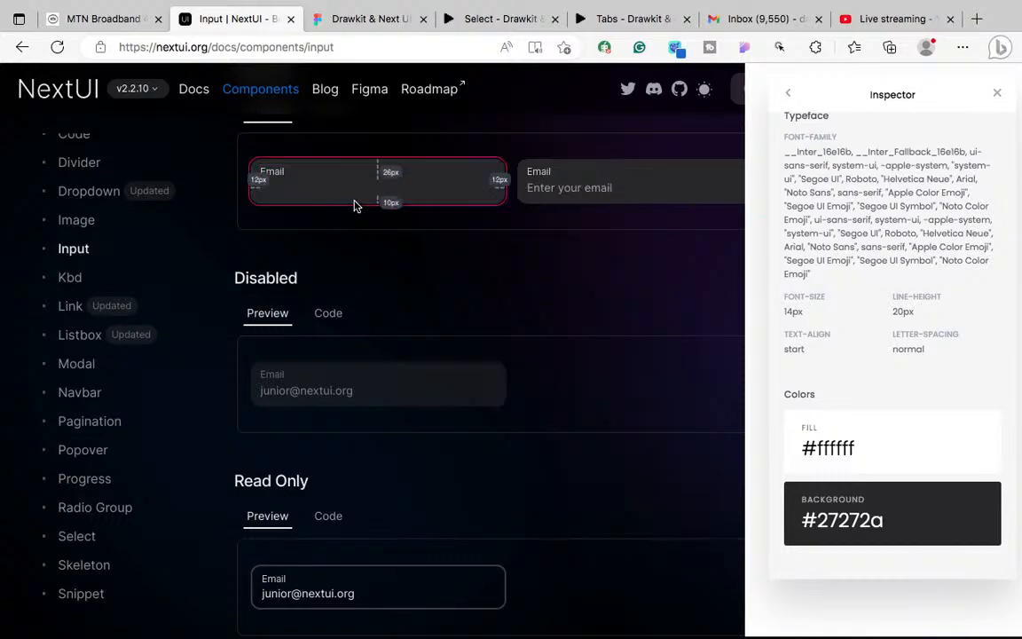
right_click(559, 199)
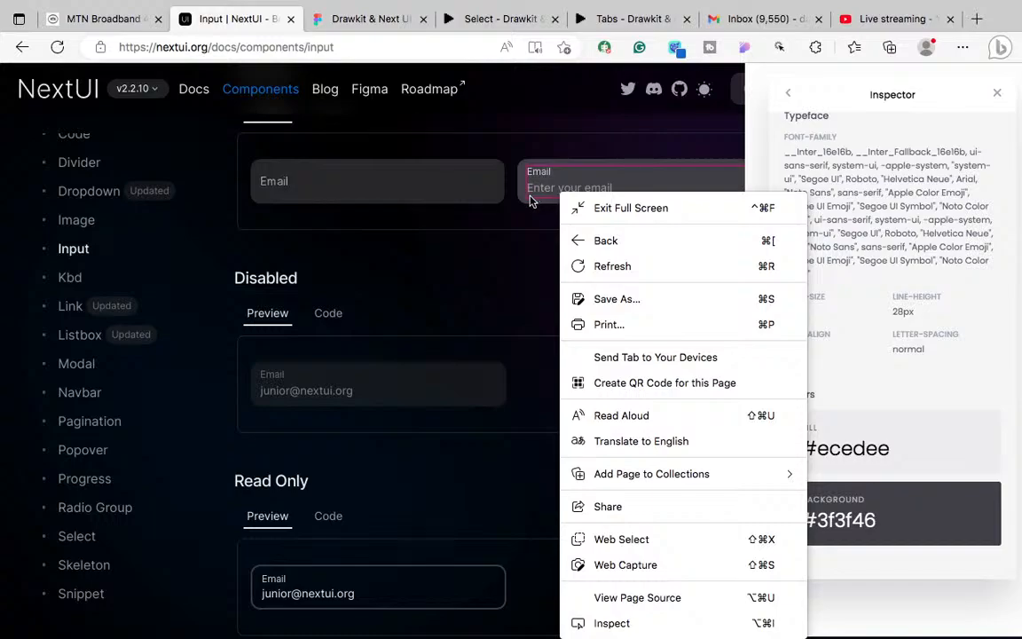
click(527, 201)
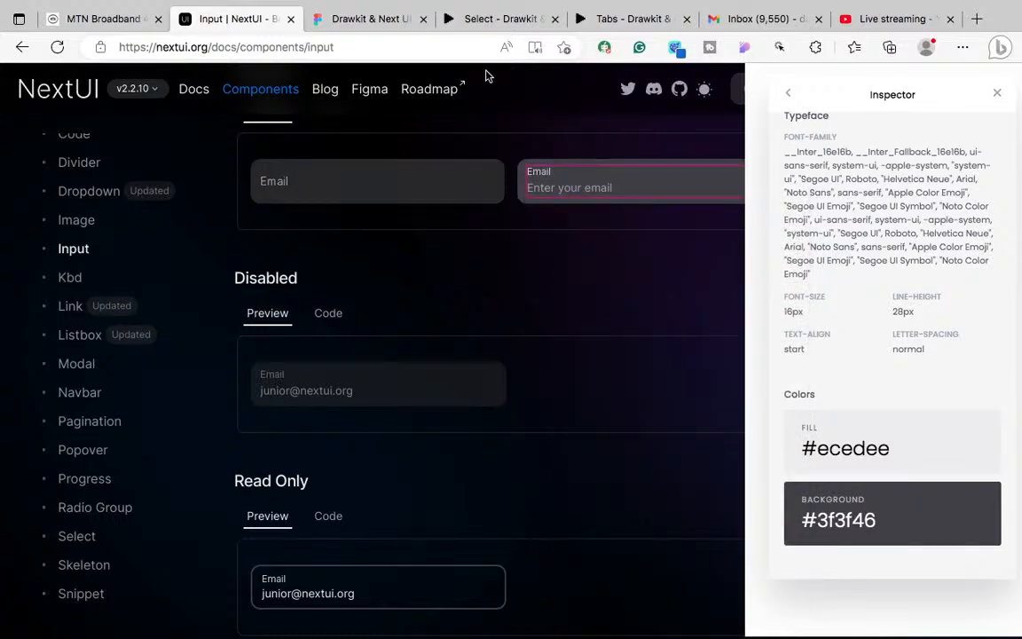
click(335, 23)
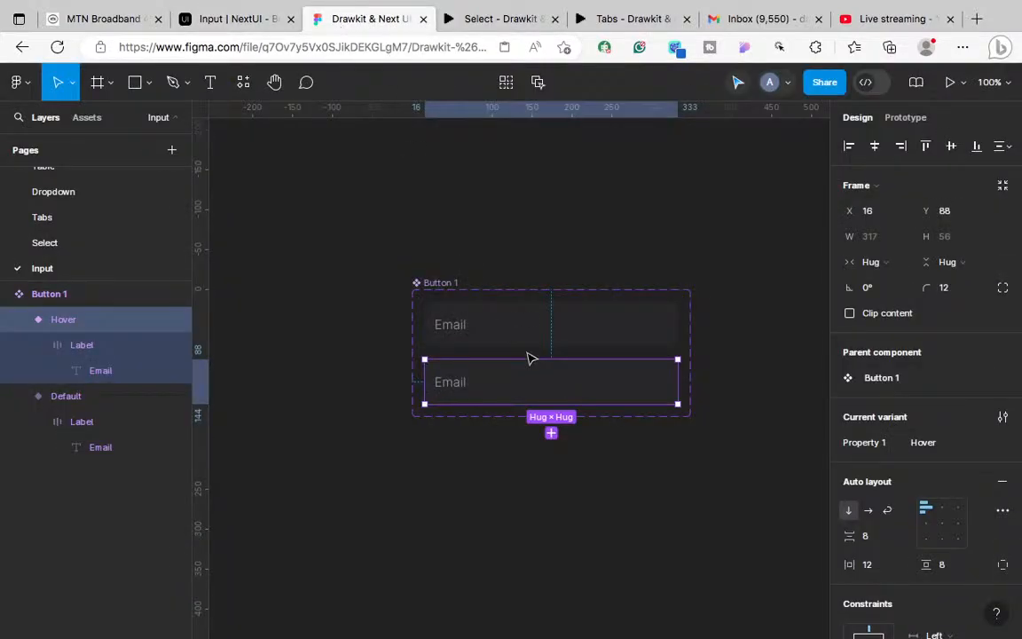
Step: Give the Hover variant a 3F3F46 fill
scroll(914, 533, down, 5)
click(883, 558)
text(3f3f4)
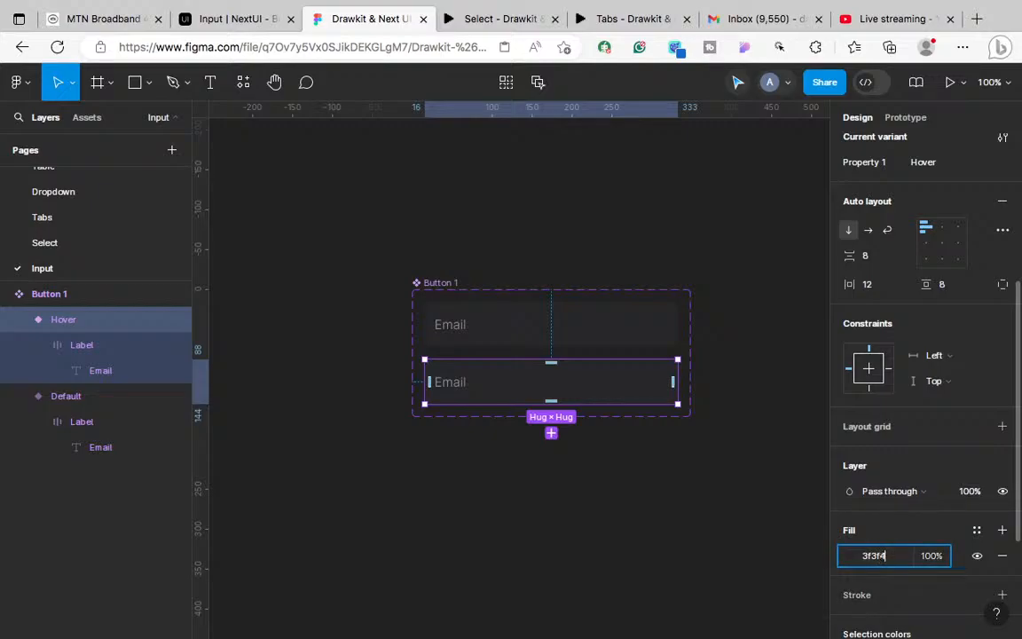
text(6)
key(Return)
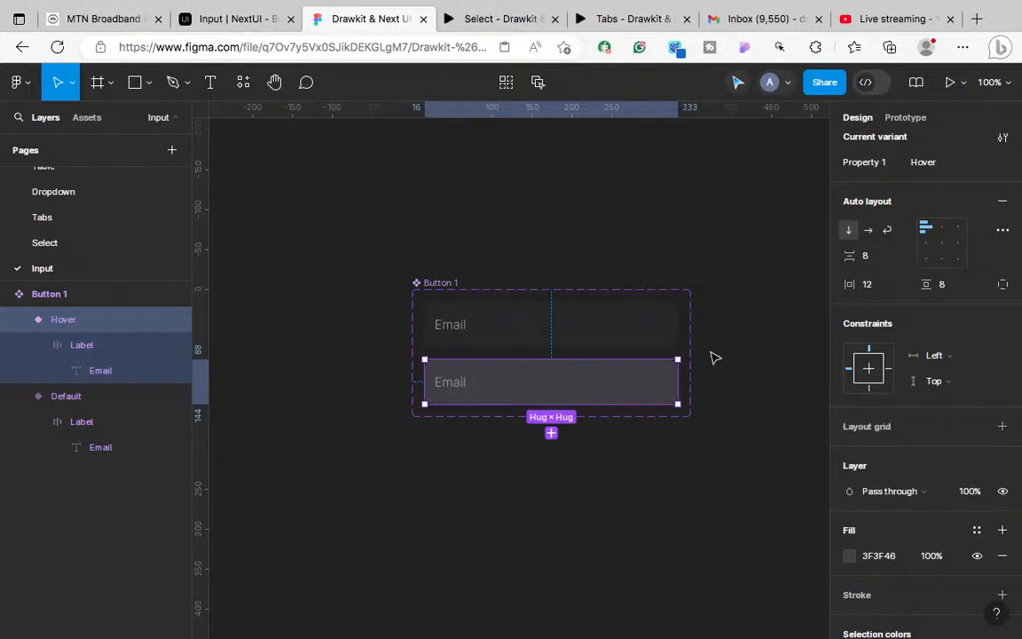
Step: Connect Default to Hover with a While hovering trigger using Smart animate
click(649, 316)
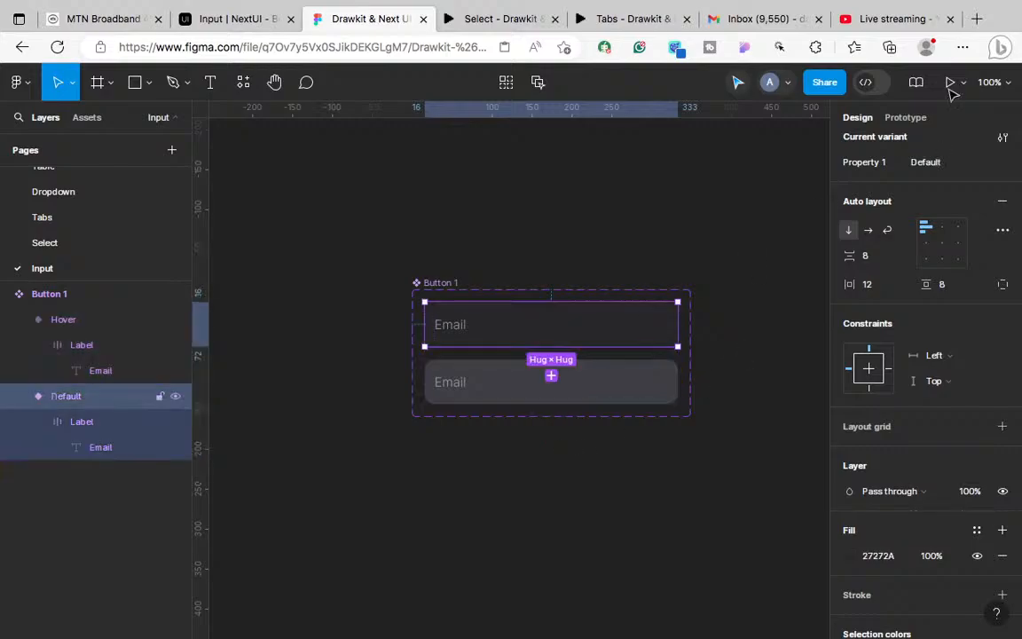
click(905, 117)
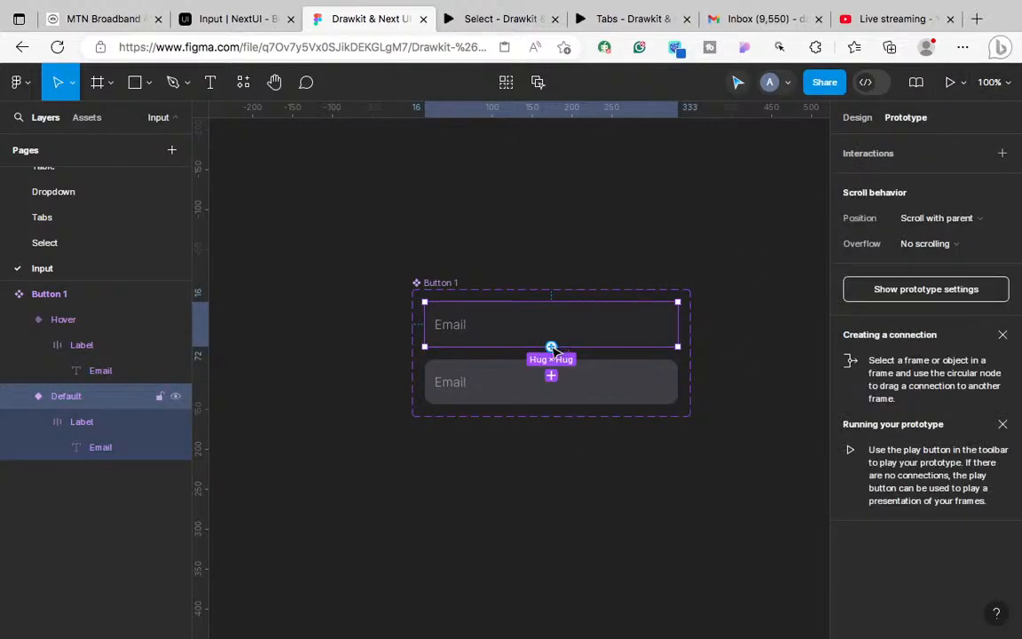
drag(551, 348, 540, 379)
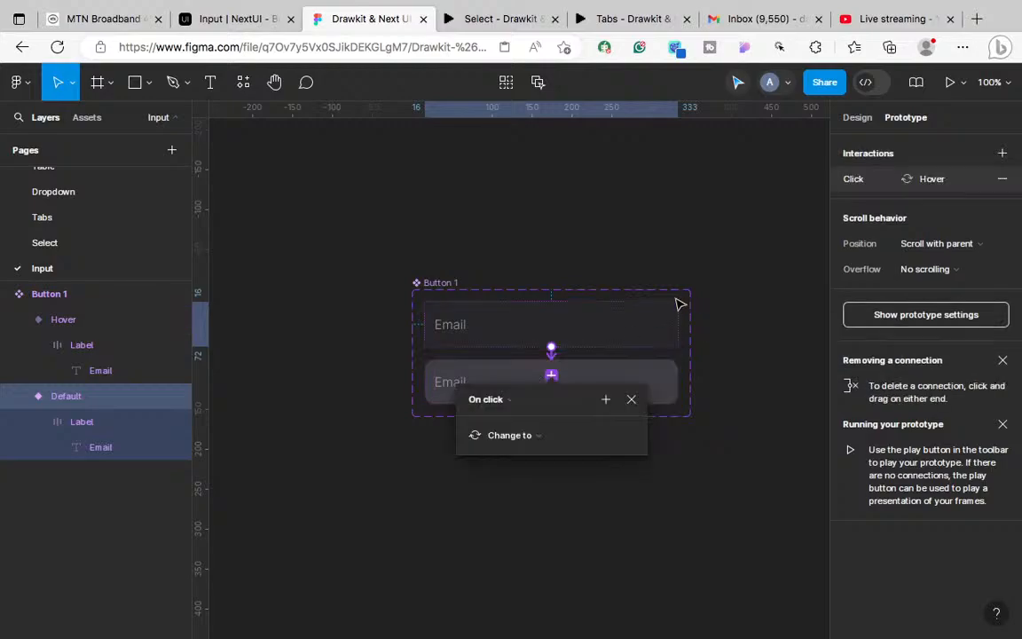
click(509, 401)
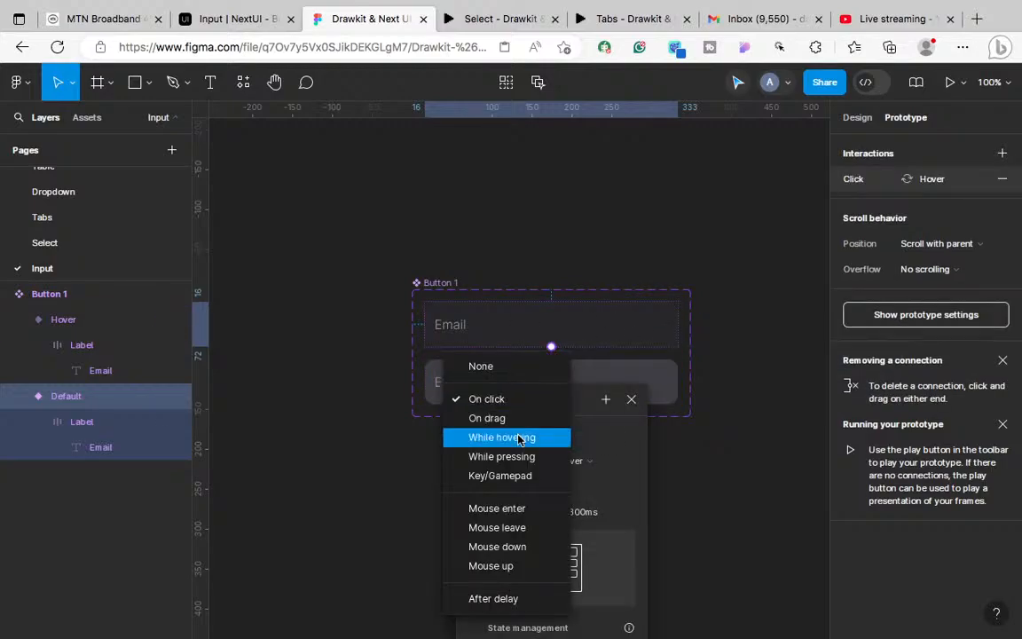
click(515, 437)
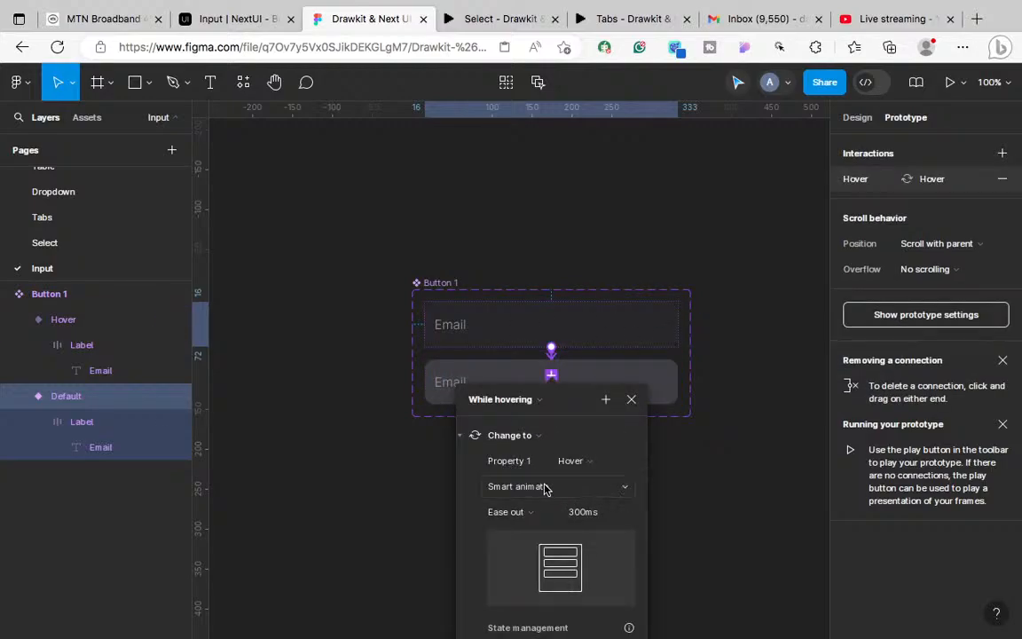
click(632, 400)
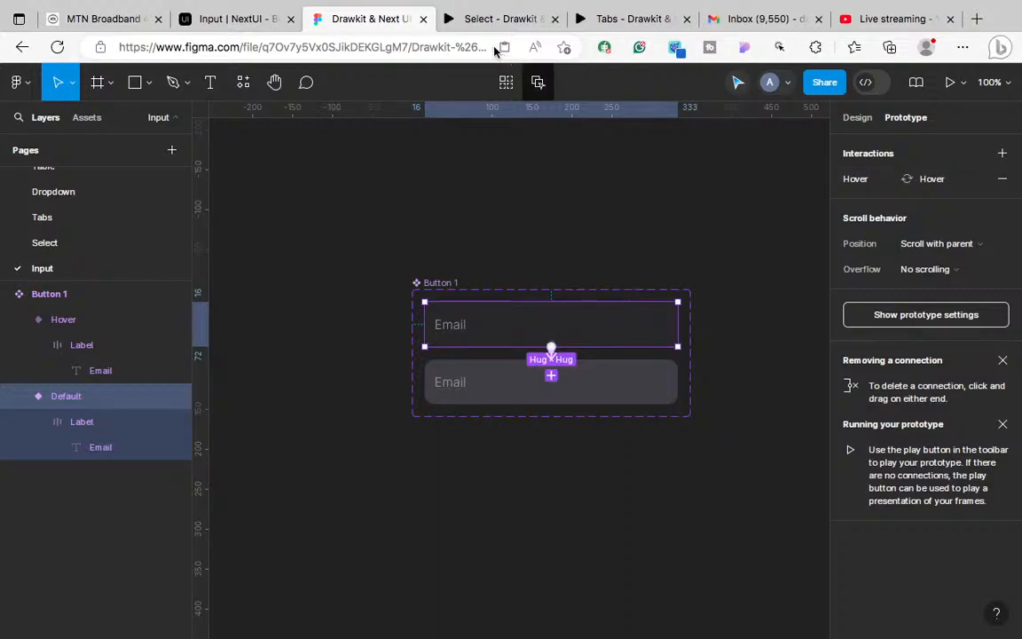
Step: Back in the NextUI docs, focus the Usage Email input and inspect its label colours
click(475, 13)
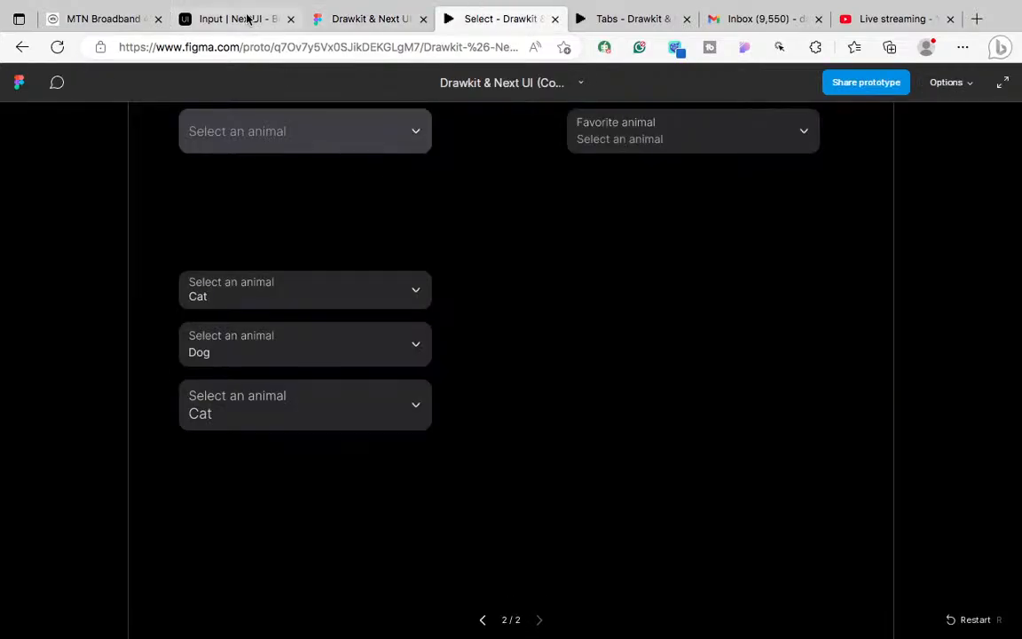
click(248, 19)
scroll(360, 293, up, 1)
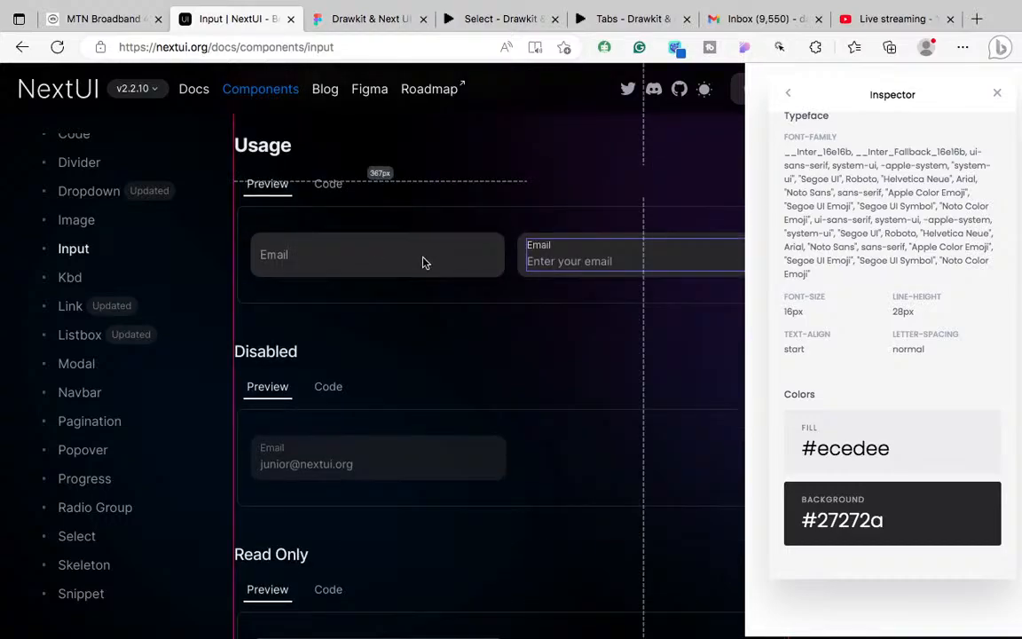
click(391, 248)
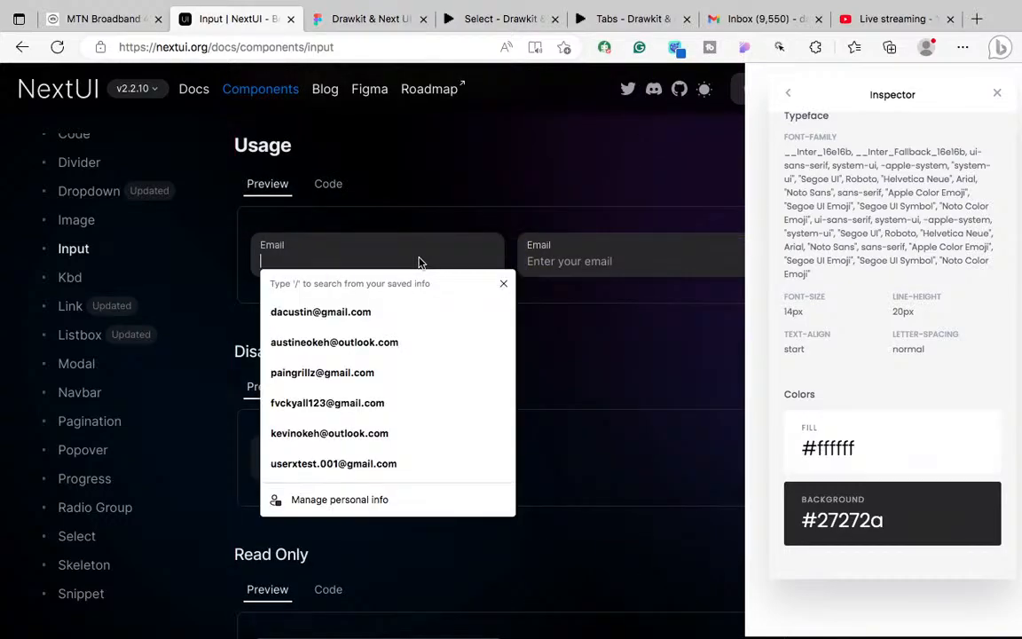
click(388, 227)
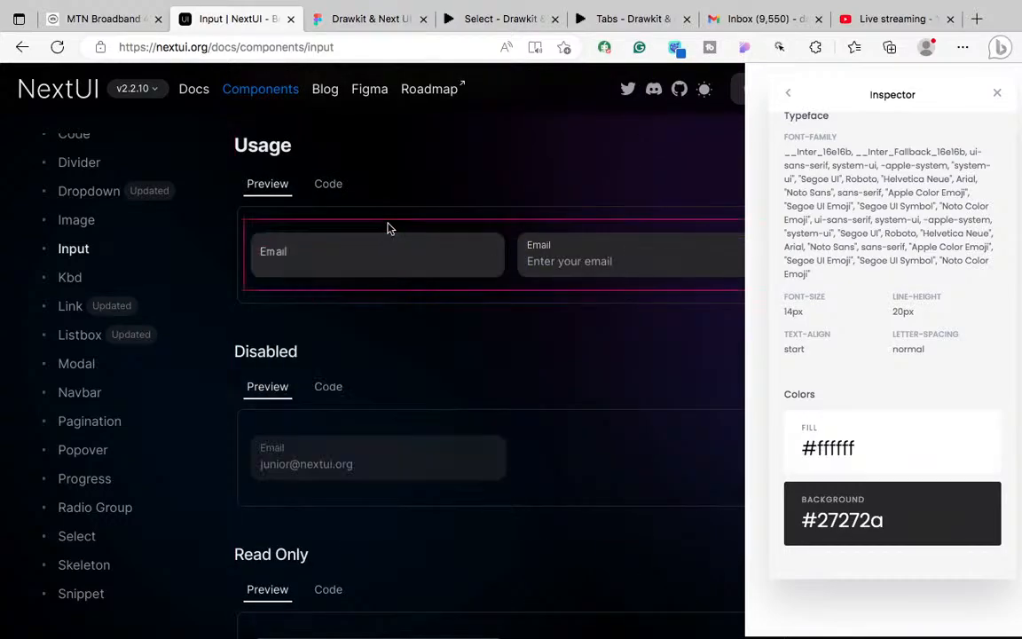
click(361, 260)
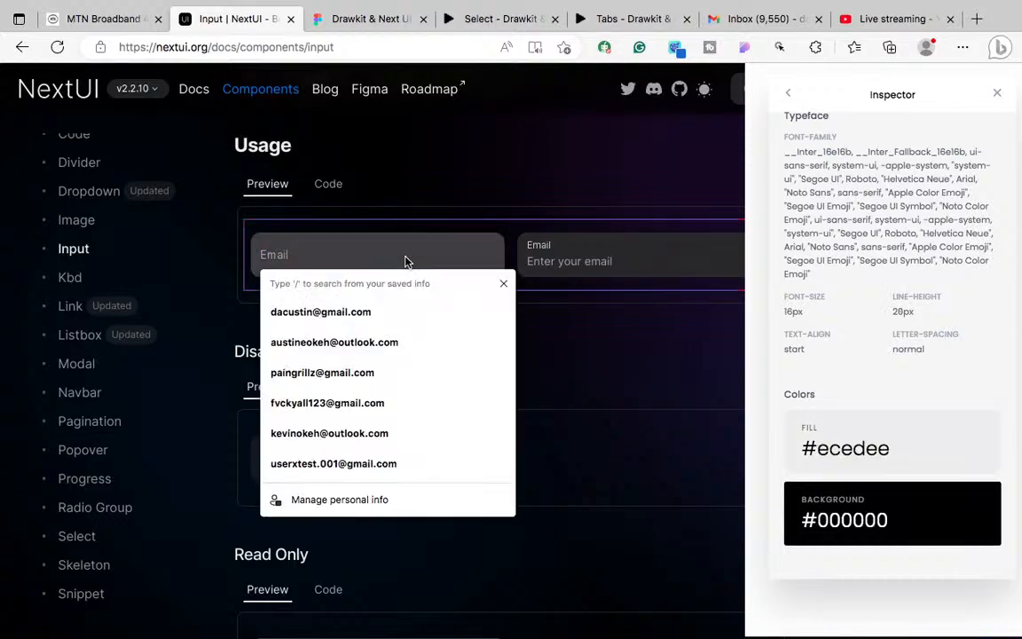
click(273, 251)
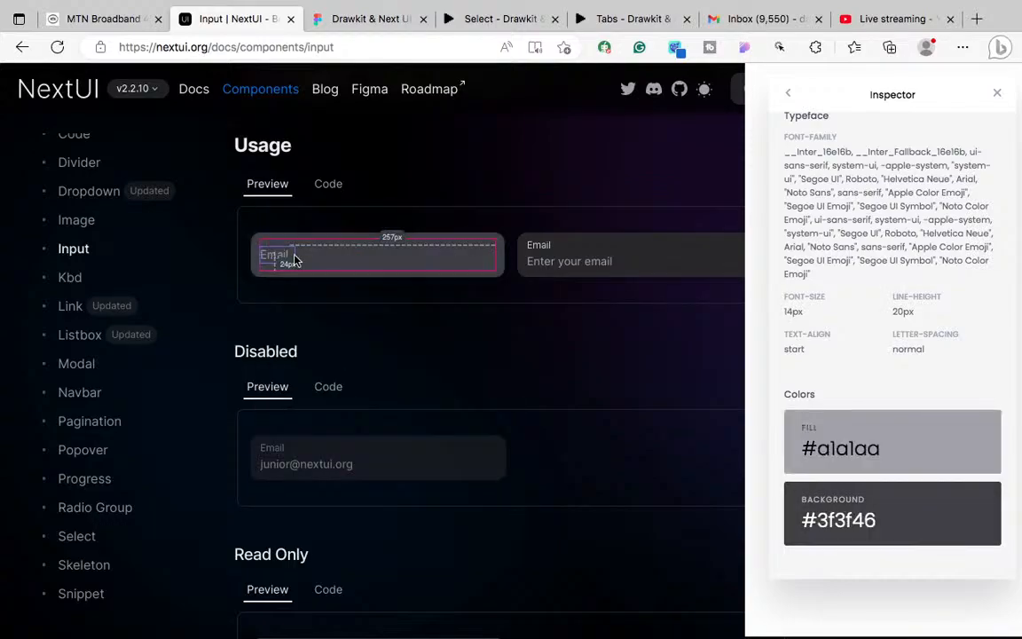
right_click(273, 256)
click(253, 284)
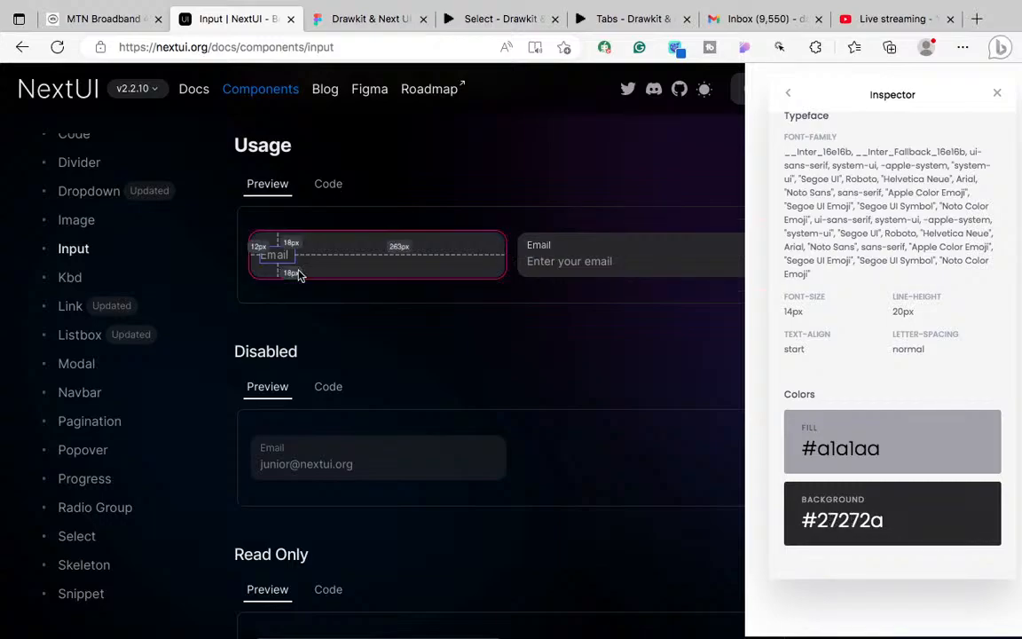
click(339, 268)
click(341, 264)
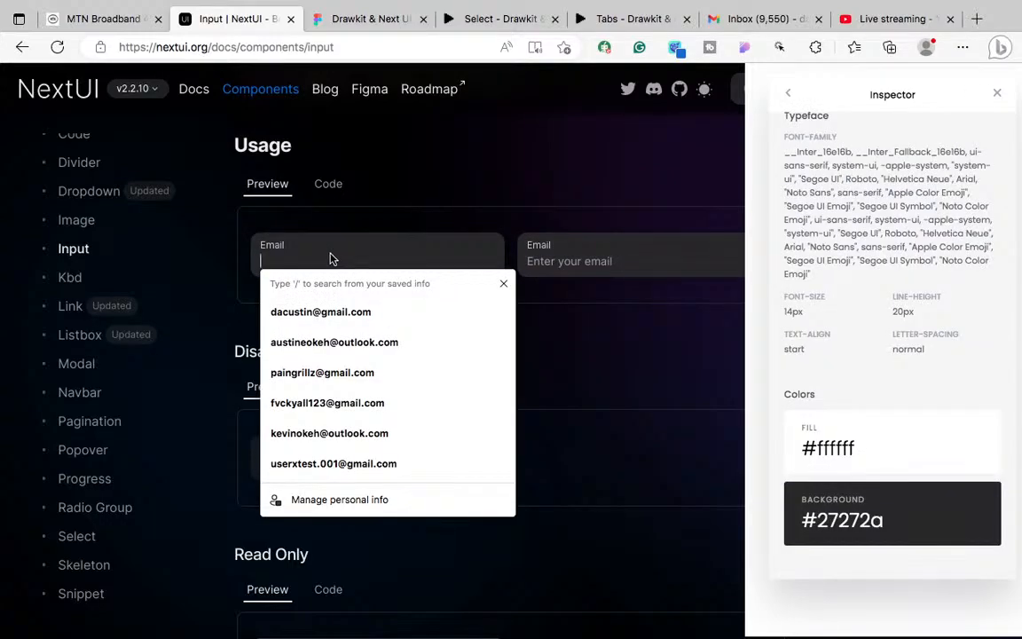
Step: Inspect the Email input's wrappers for text size, shadow, background and the 293 x 40 inner field
right_click(332, 257)
click(328, 258)
right_click(328, 258)
click(300, 260)
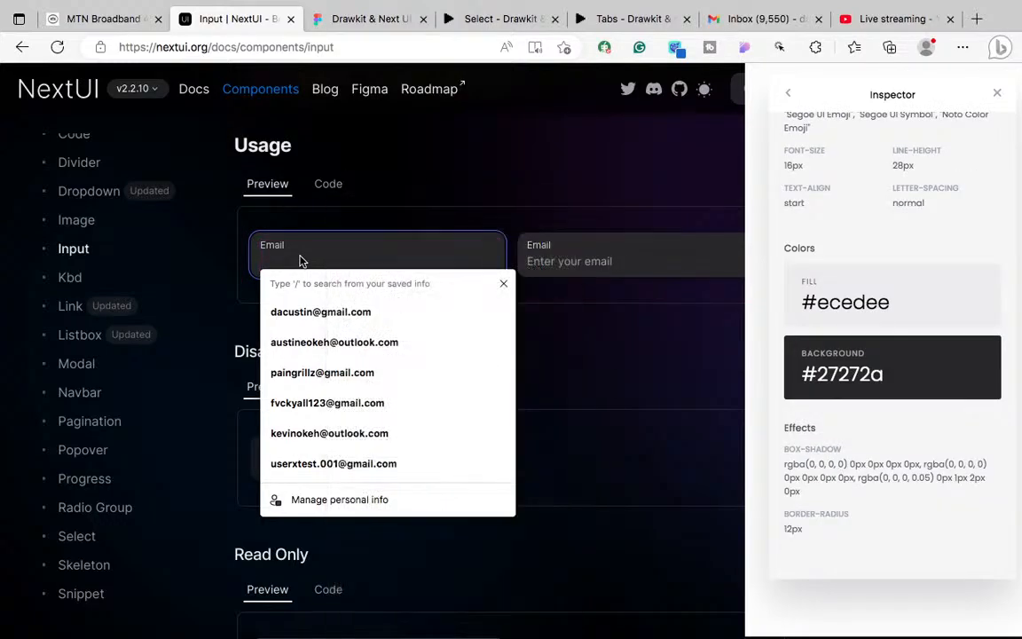
right_click(312, 257)
click(293, 254)
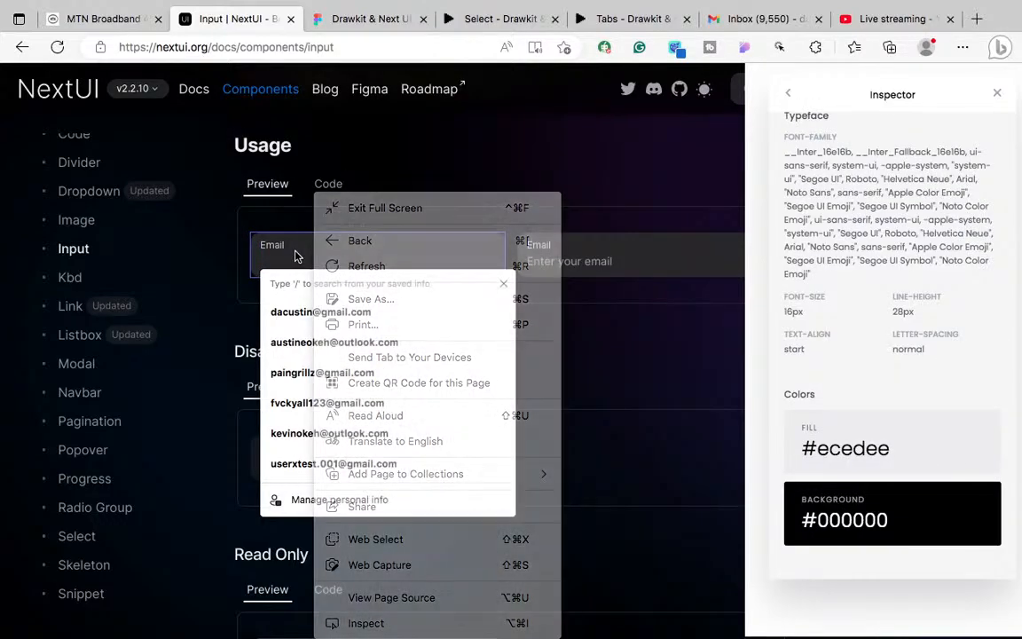
right_click(307, 254)
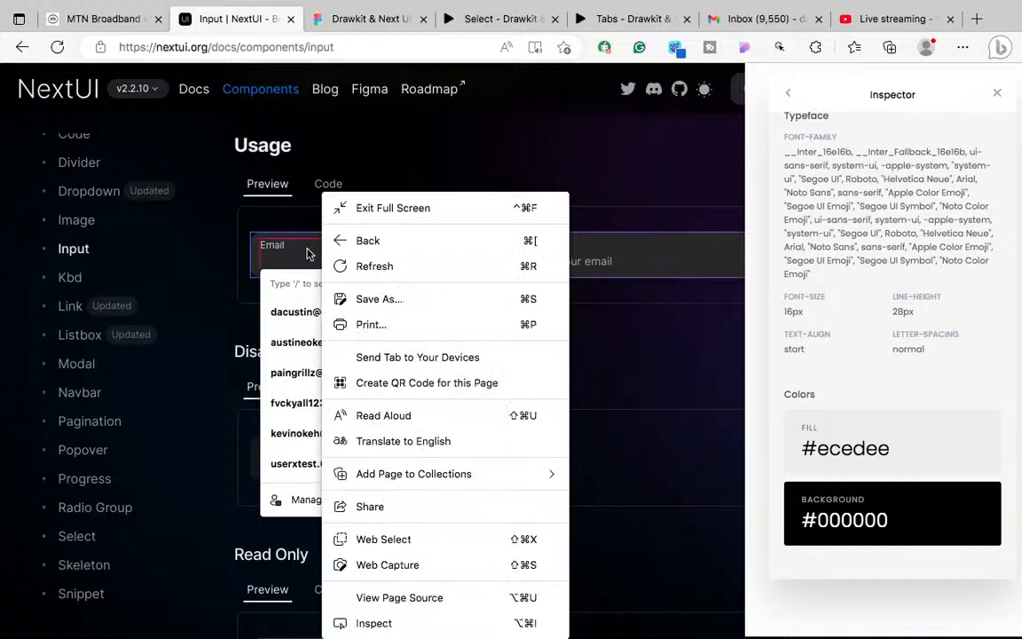
click(302, 254)
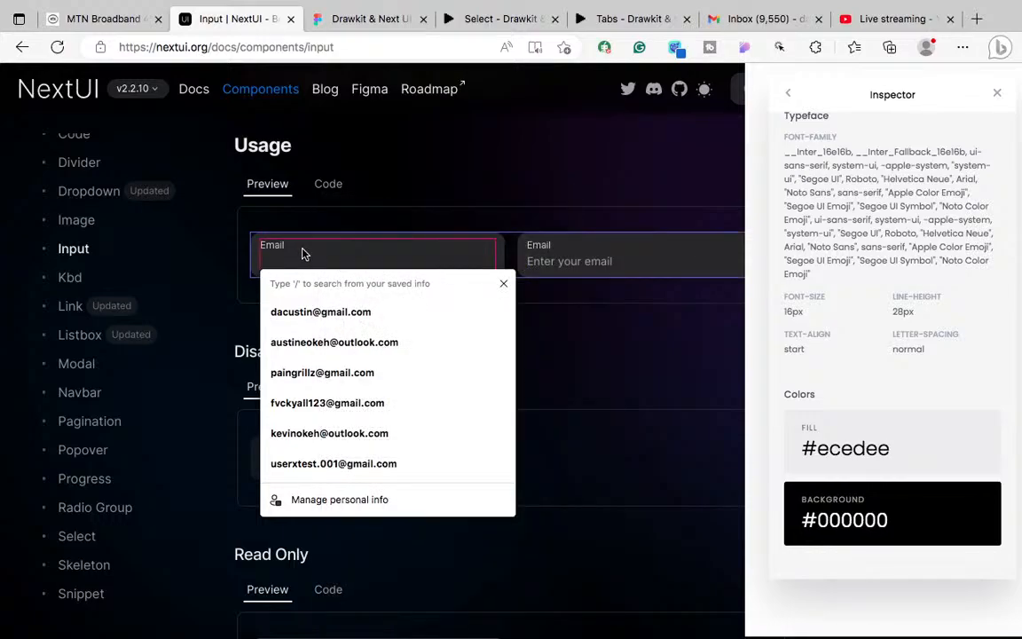
right_click(302, 254)
click(276, 257)
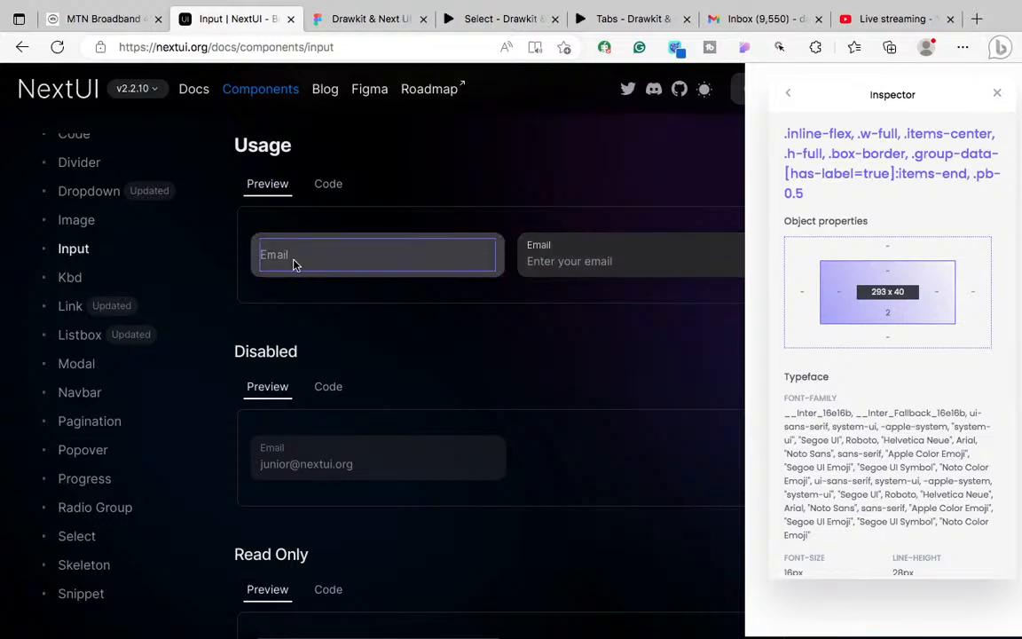
Step: Inspect the floated 43 x 20 Email label and the preview container's 8px radius and colours
right_click(541, 251)
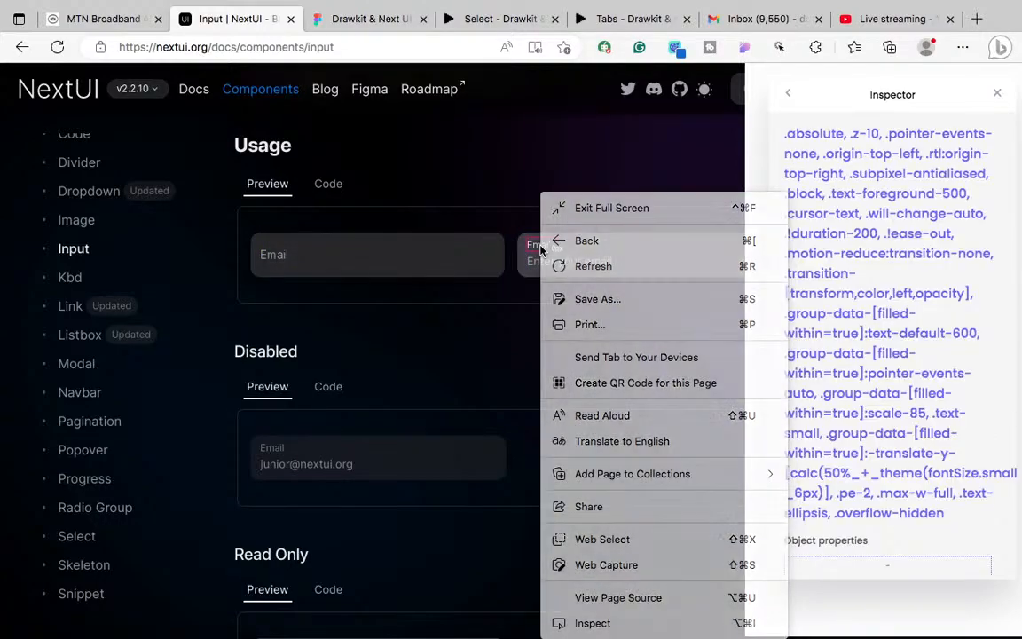
key(Escape)
scroll(874, 372, down, 5)
scroll(814, 486, down, 3)
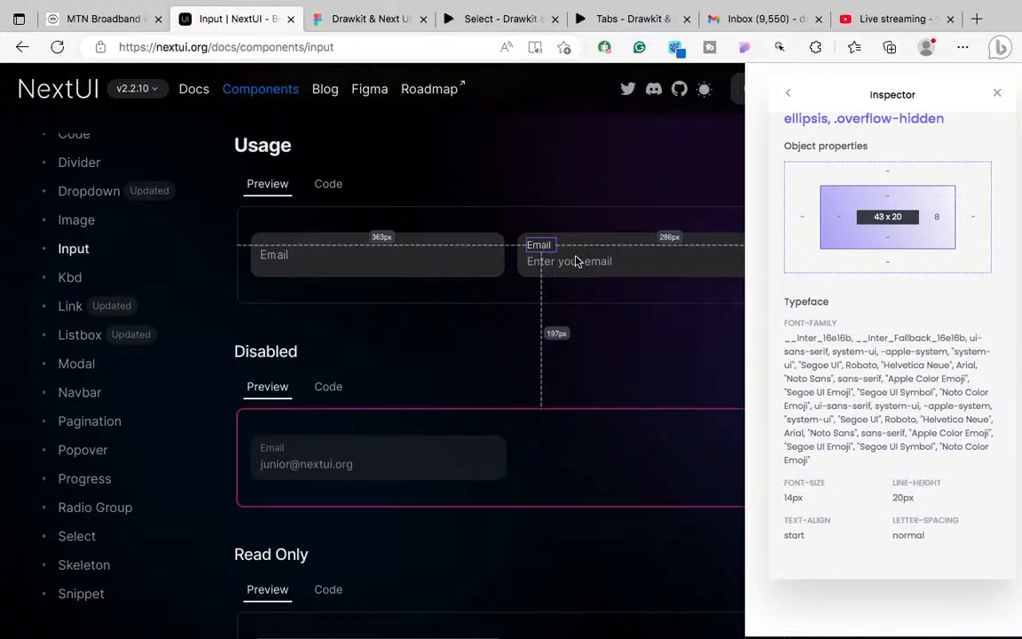
click(319, 262)
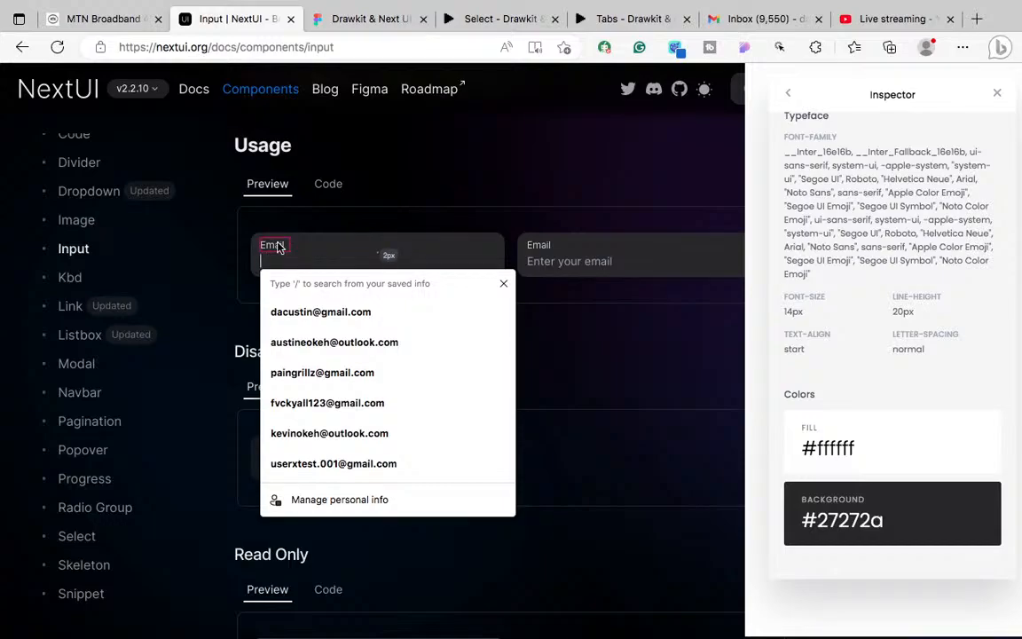
right_click(278, 247)
click(268, 256)
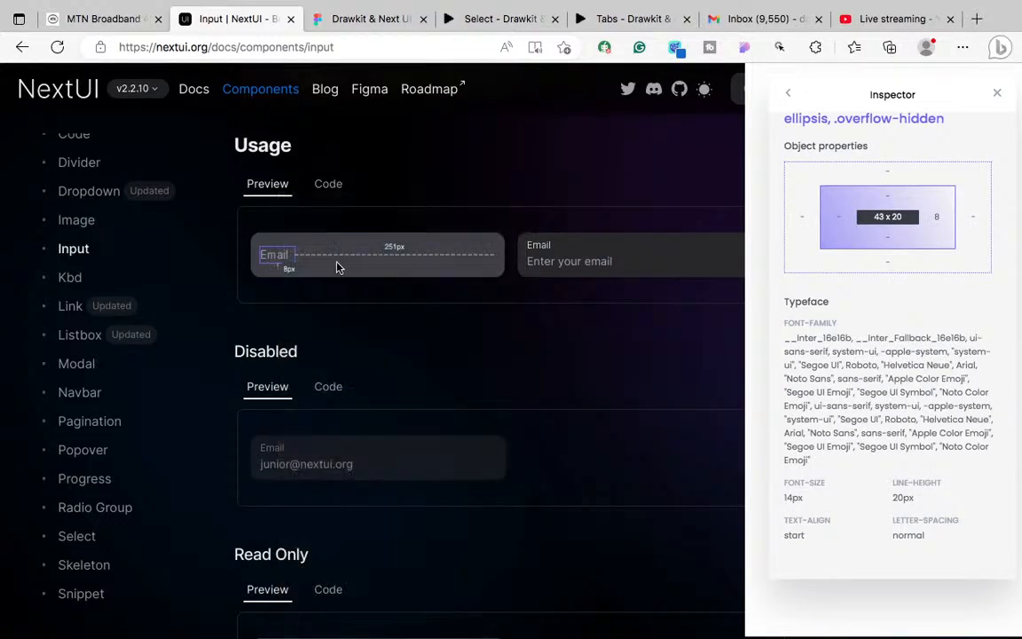
click(313, 260)
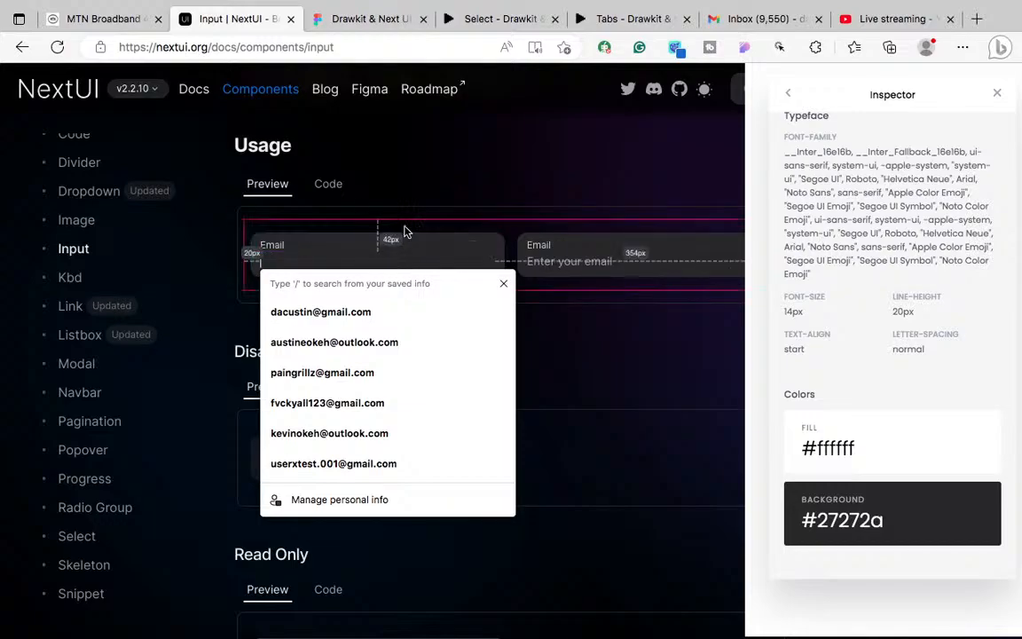
click(542, 303)
Step: Check the OBS desktop, then bring up the YouTube Studio live stream page
key(ctrl+Left)
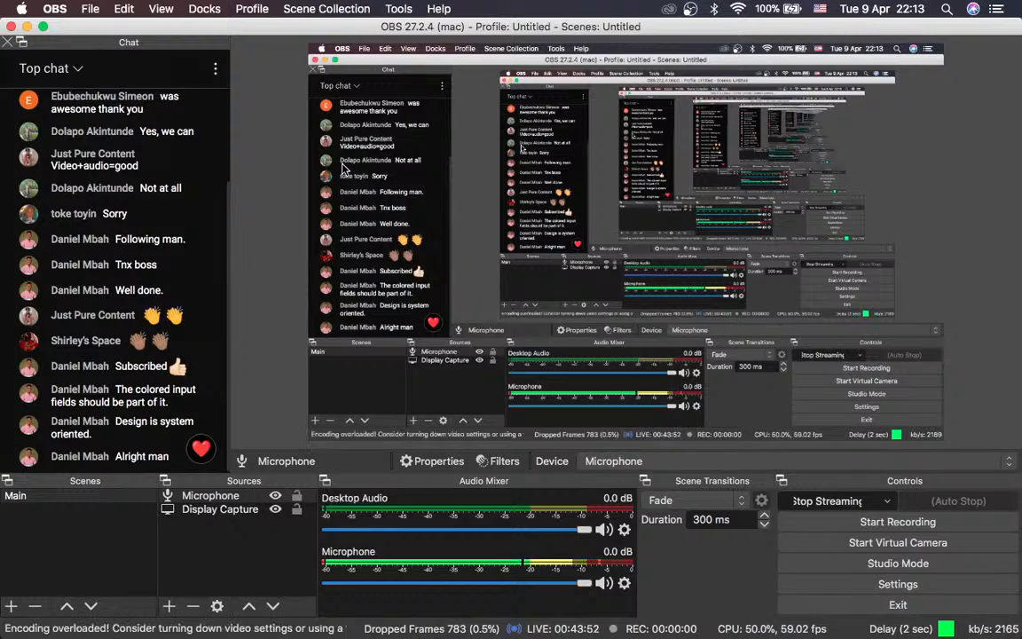
key(ctrl+Right)
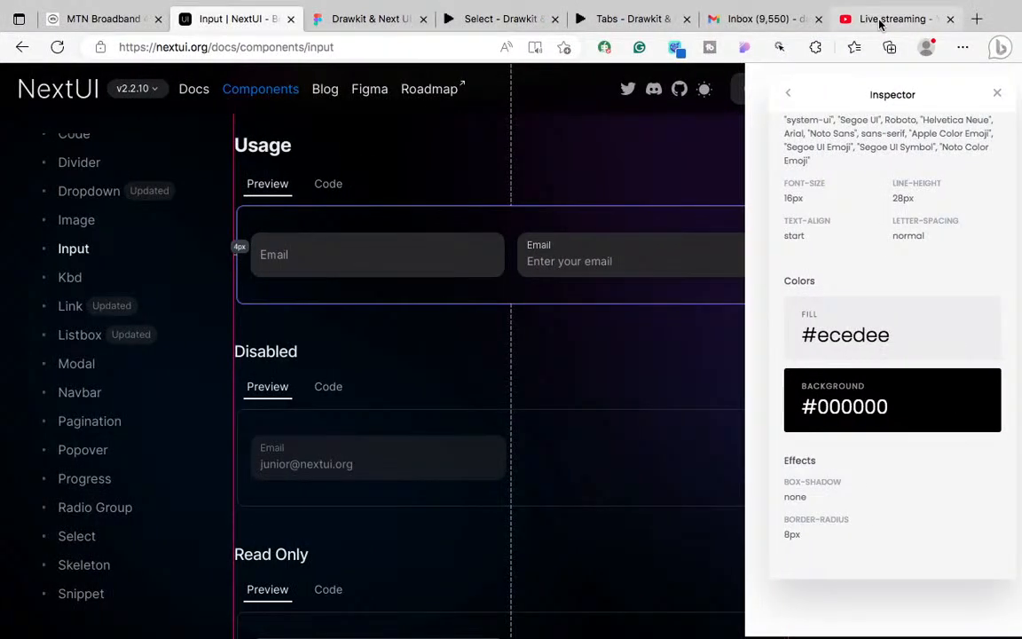
click(880, 19)
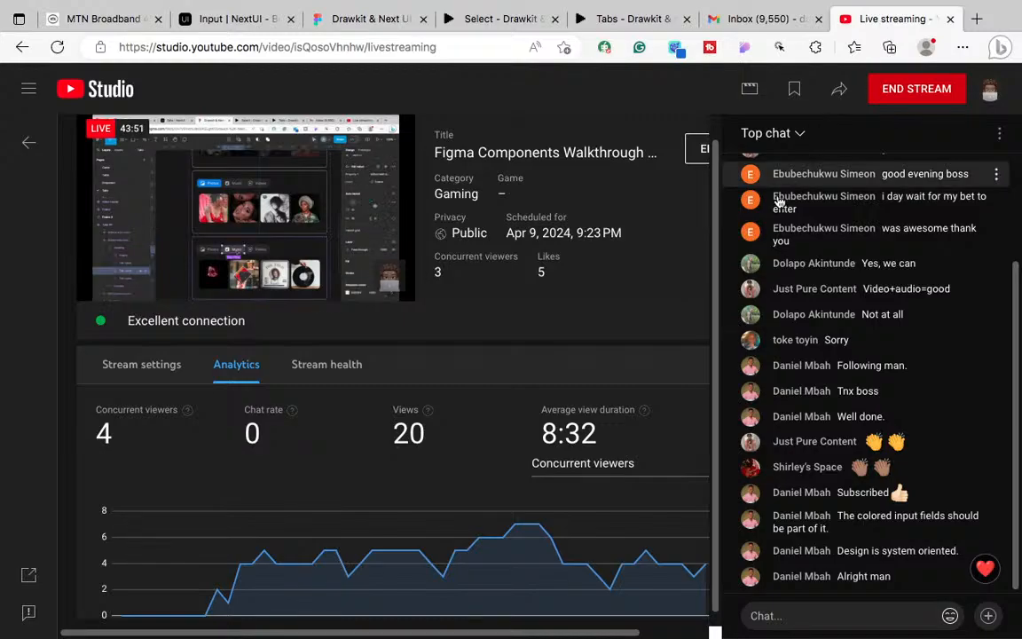
Step: Glance at the live chat and OBS, then return to the Drawkit & Next UI Figma file
key(ctrl+Left)
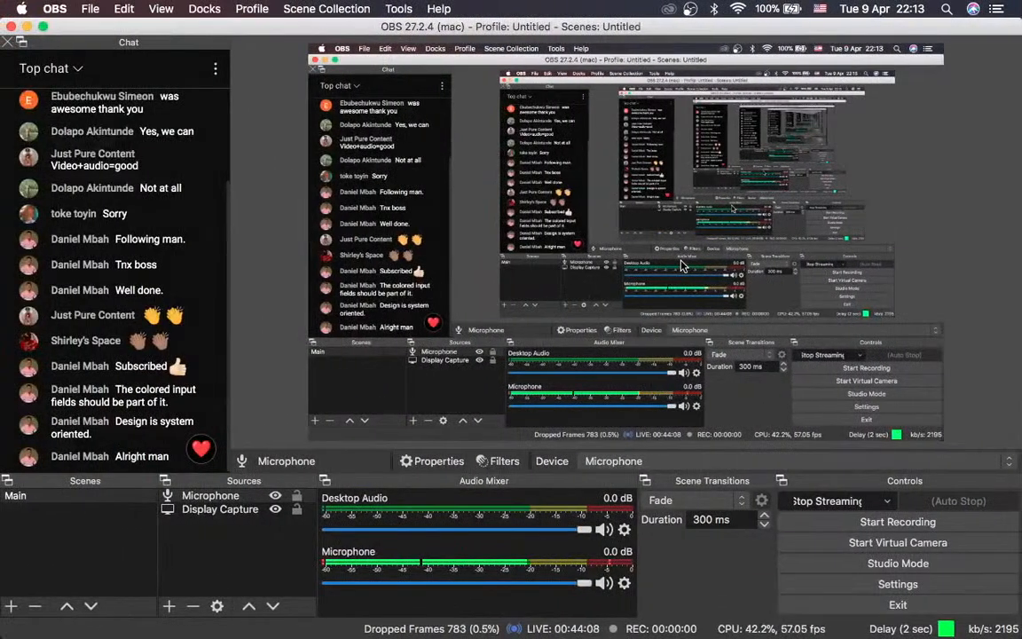
key(ctrl+Right)
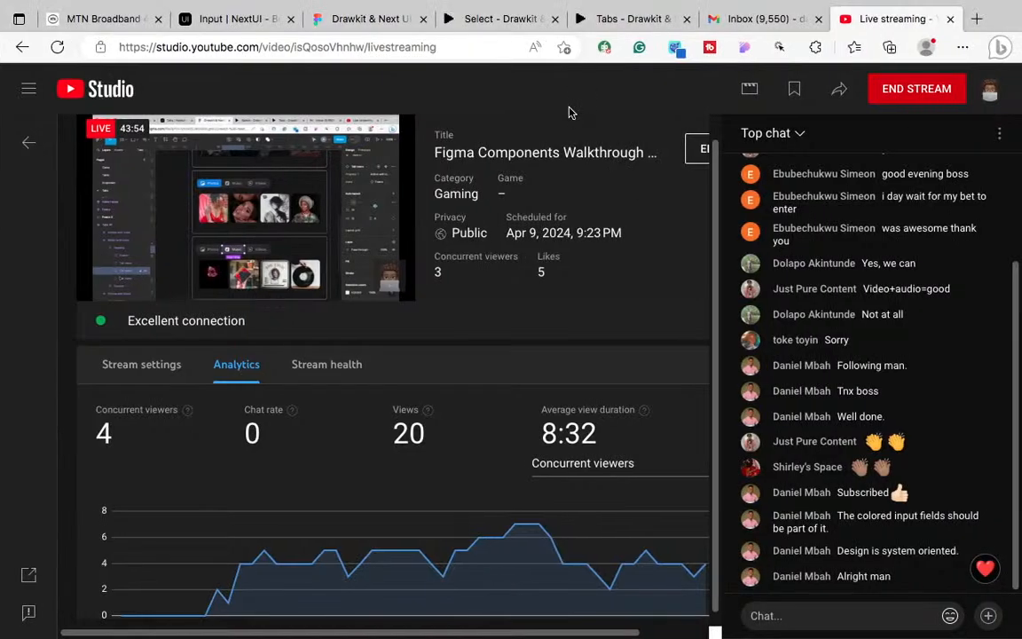
click(349, 20)
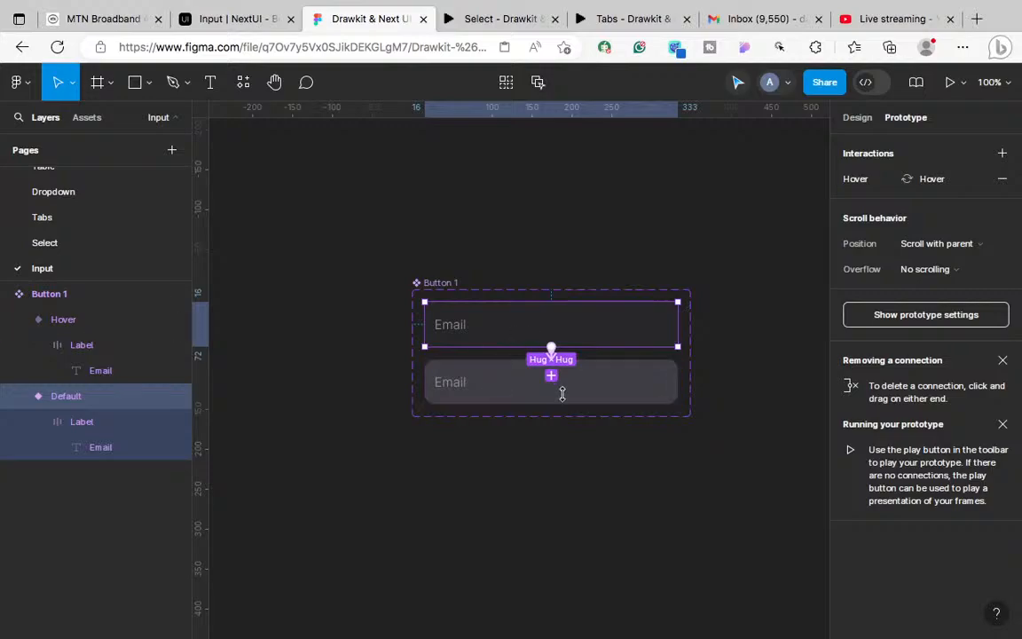
Step: Compare the focused NextUI Email label: 14px, #ffffff on #27272a
click(262, 18)
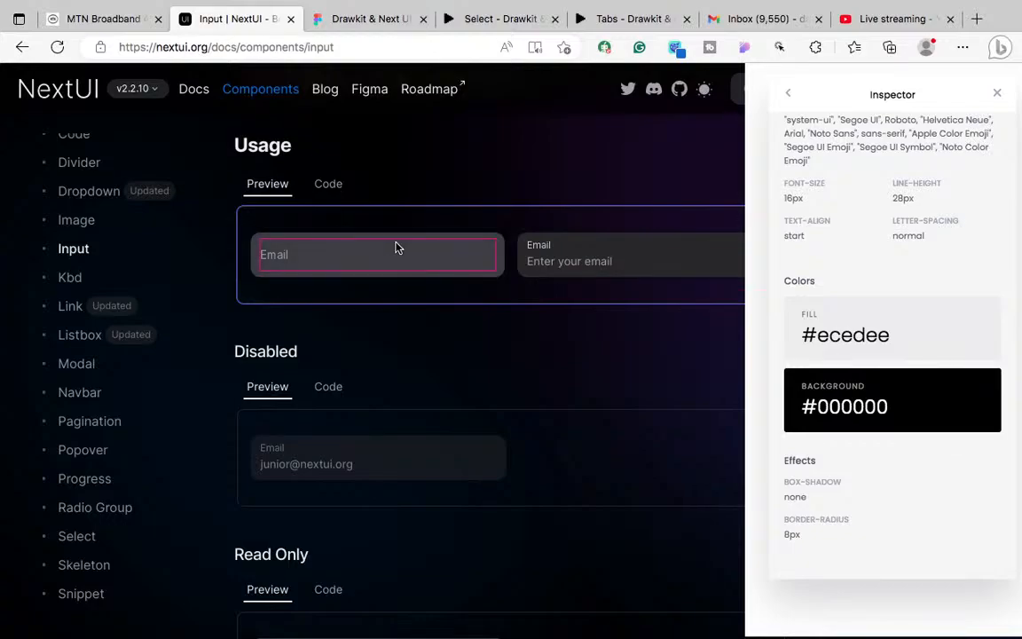
click(421, 262)
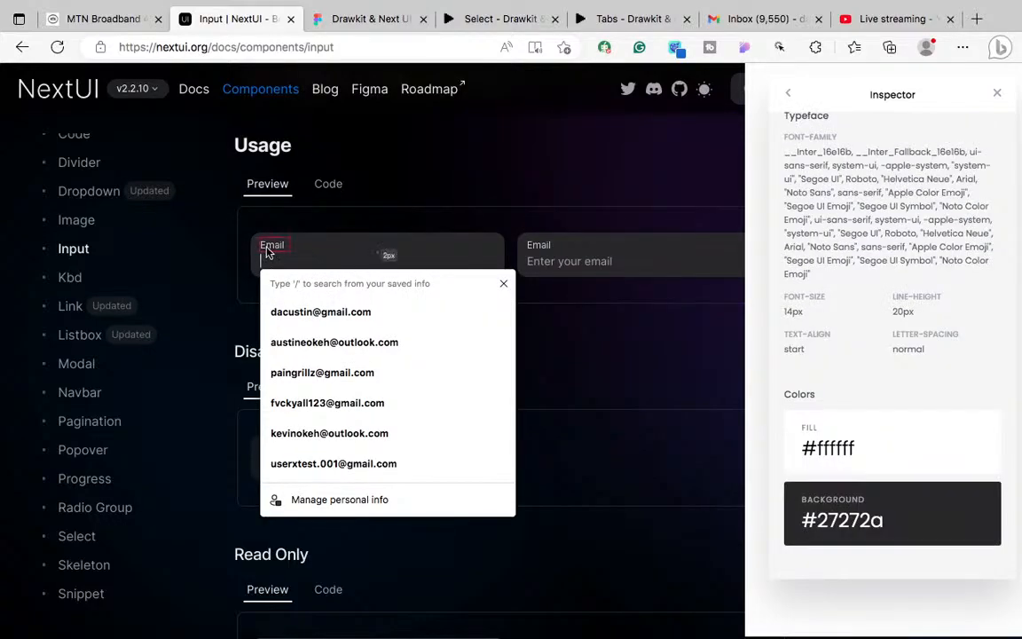
click(251, 282)
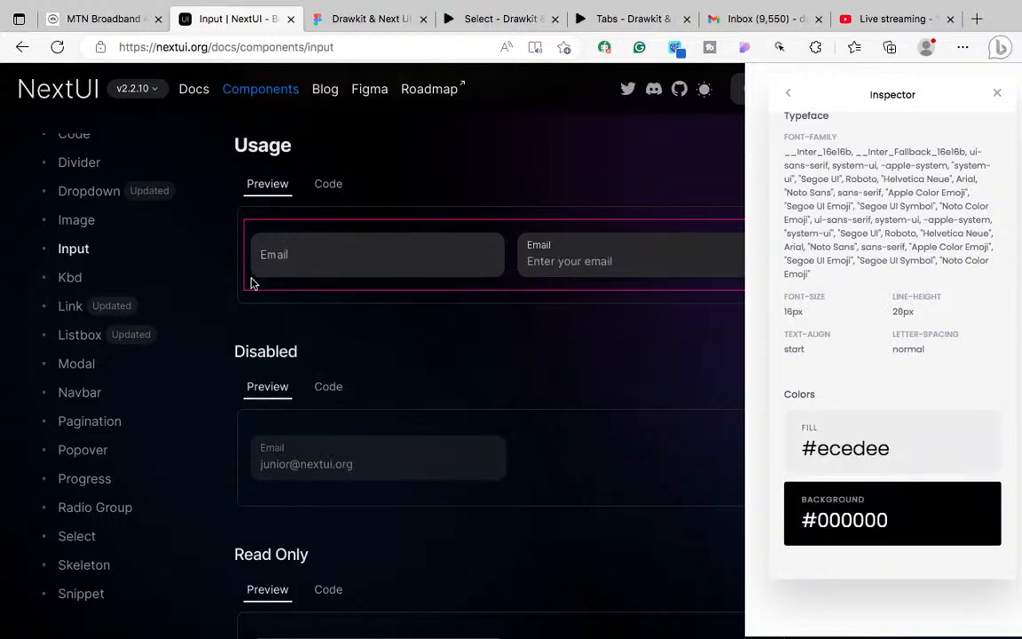
Step: Back in Figma, select the Button 1 component set and show its Design properties
click(365, 19)
click(441, 283)
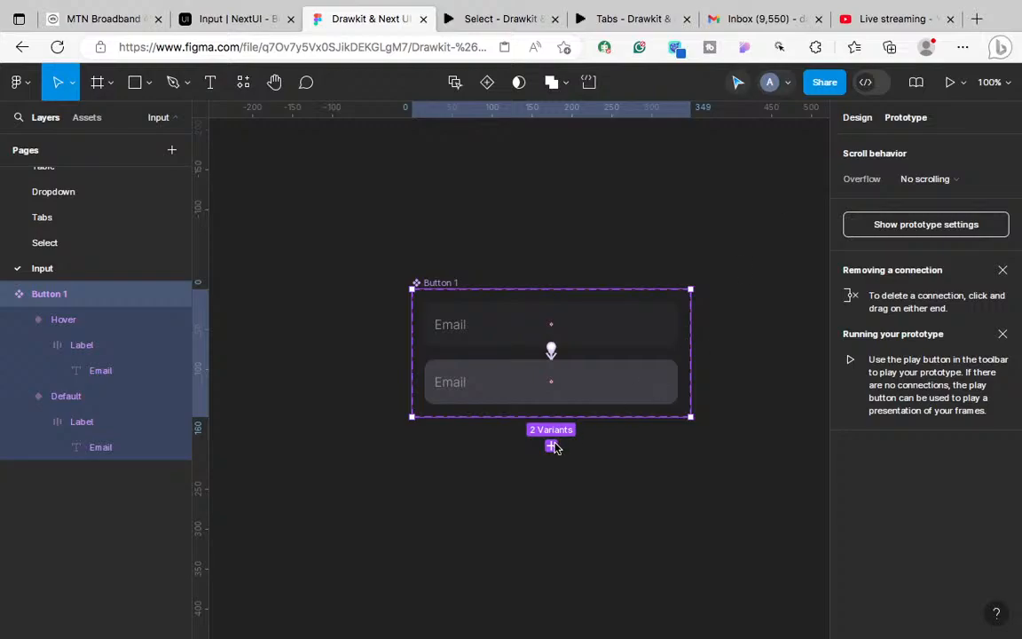
key(shift+e)
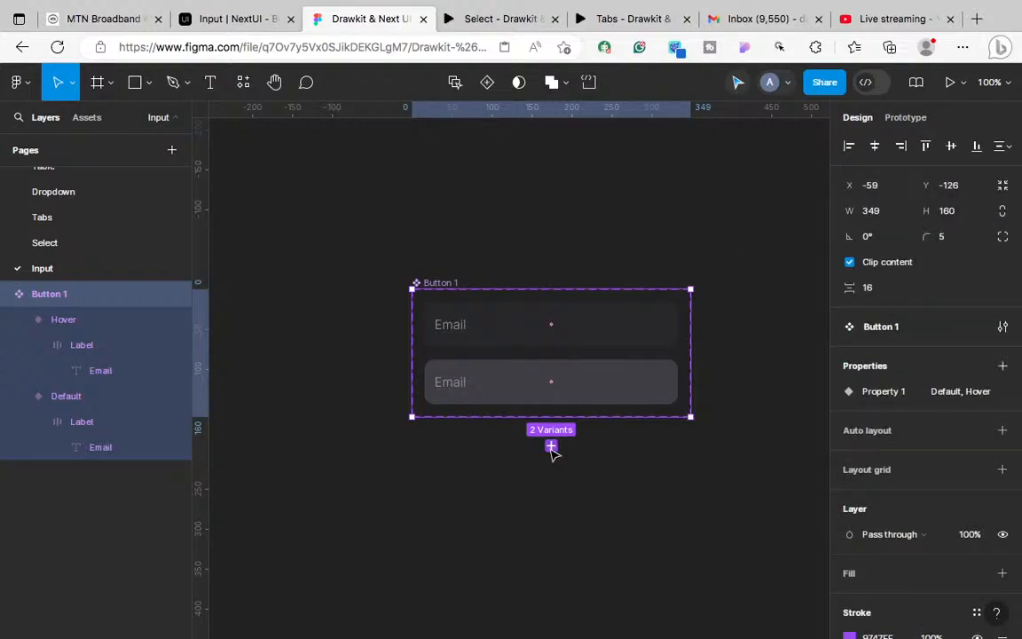
Step: Add a third variant to Button 1 and name it Clicked on
click(552, 446)
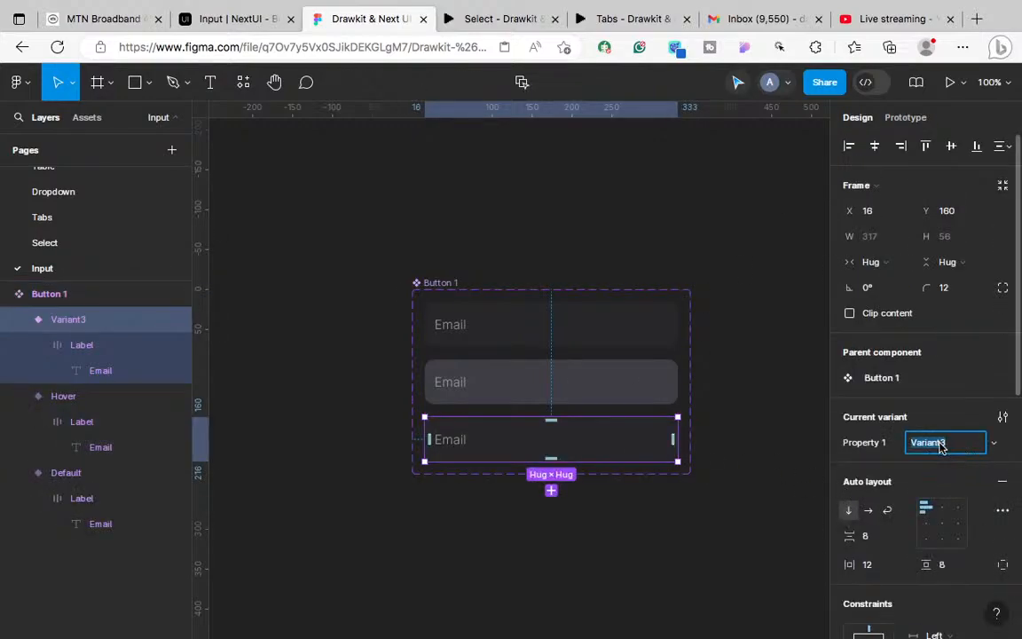
text(Clickon)
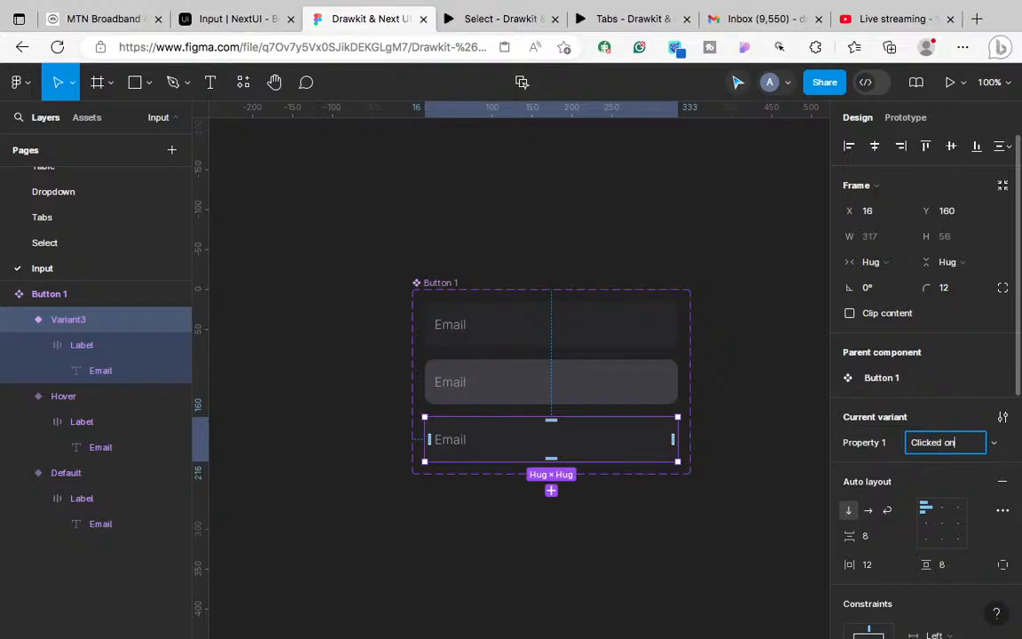
click(500, 110)
Step: Study the NextUI Email input's clicked state, then select the Clicked on variant in Figma
click(220, 26)
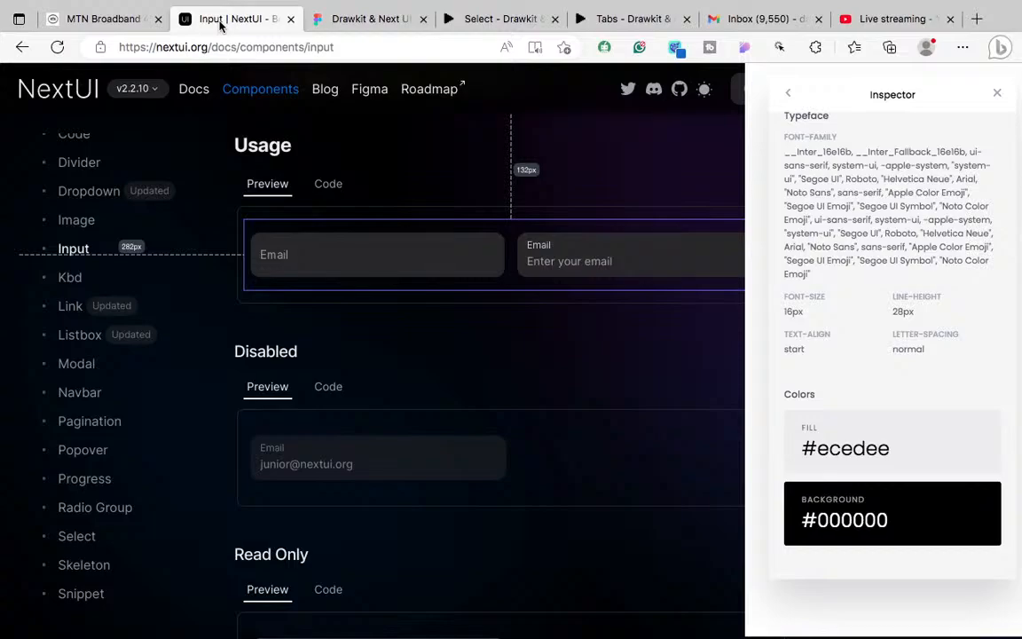
click(330, 272)
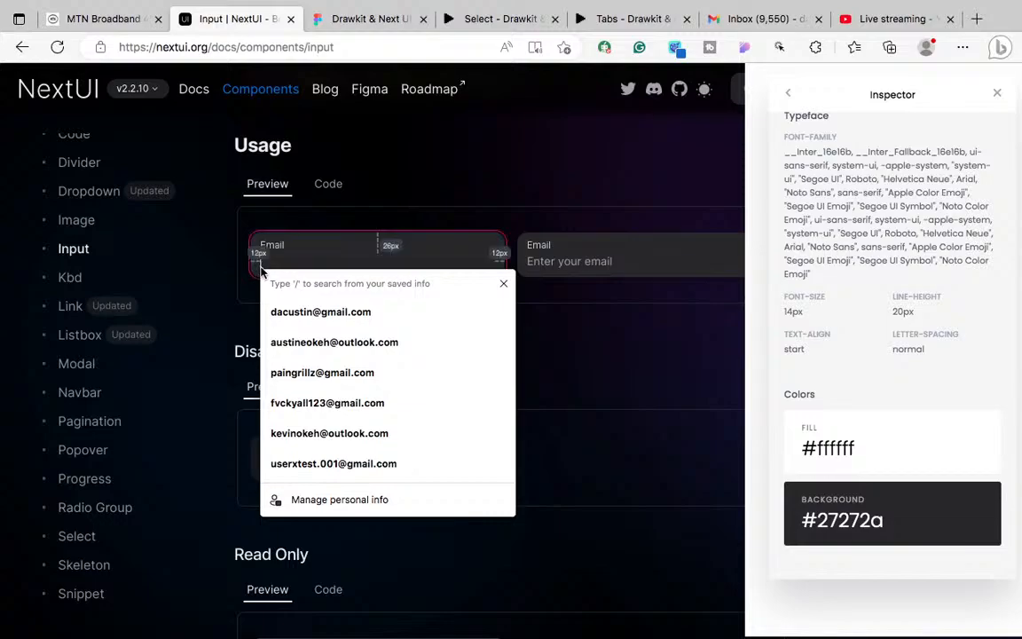
click(341, 21)
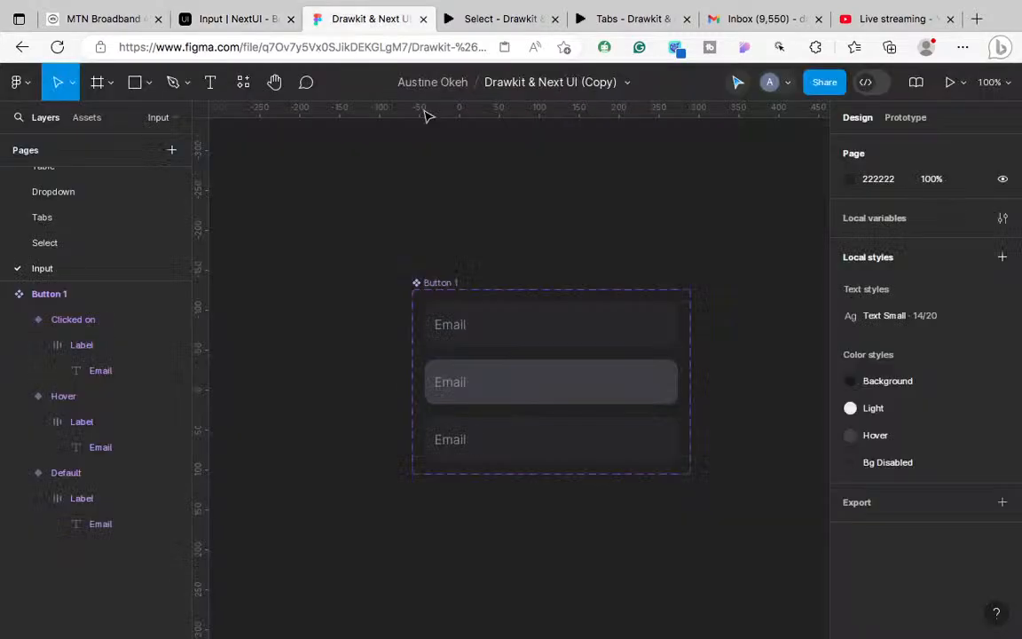
click(562, 451)
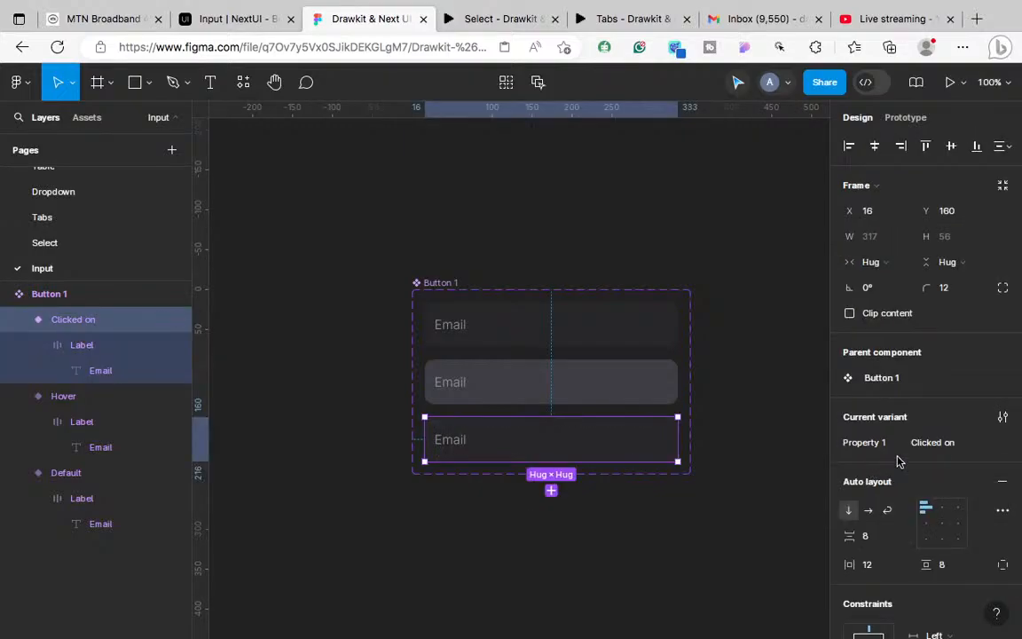
Step: Check the NextUI focused Email field's 12px side padding, then return to Button 1 in Figma
click(497, 18)
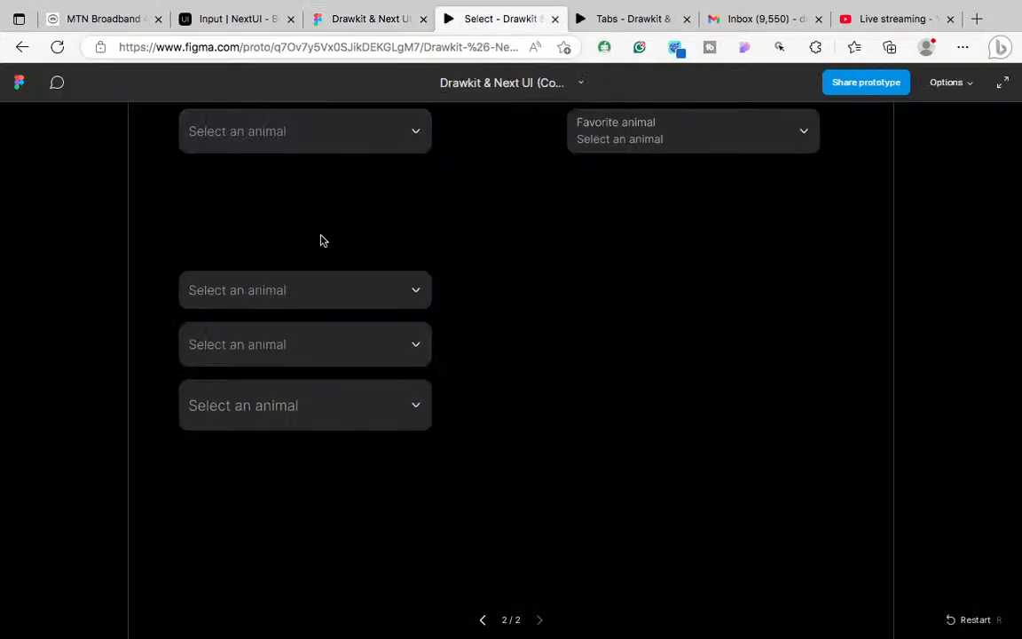
click(248, 20)
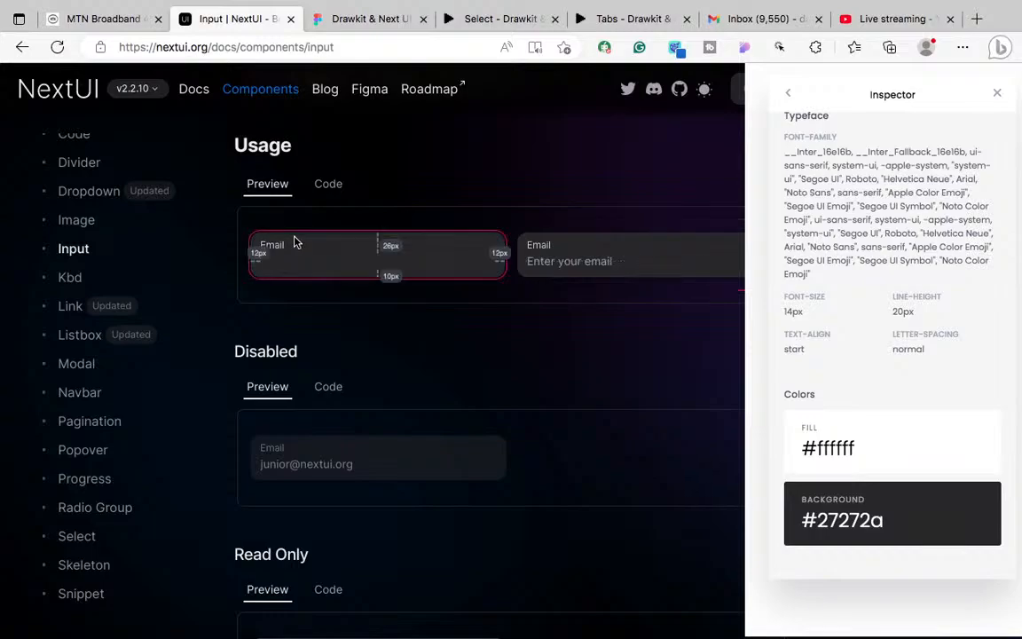
click(363, 19)
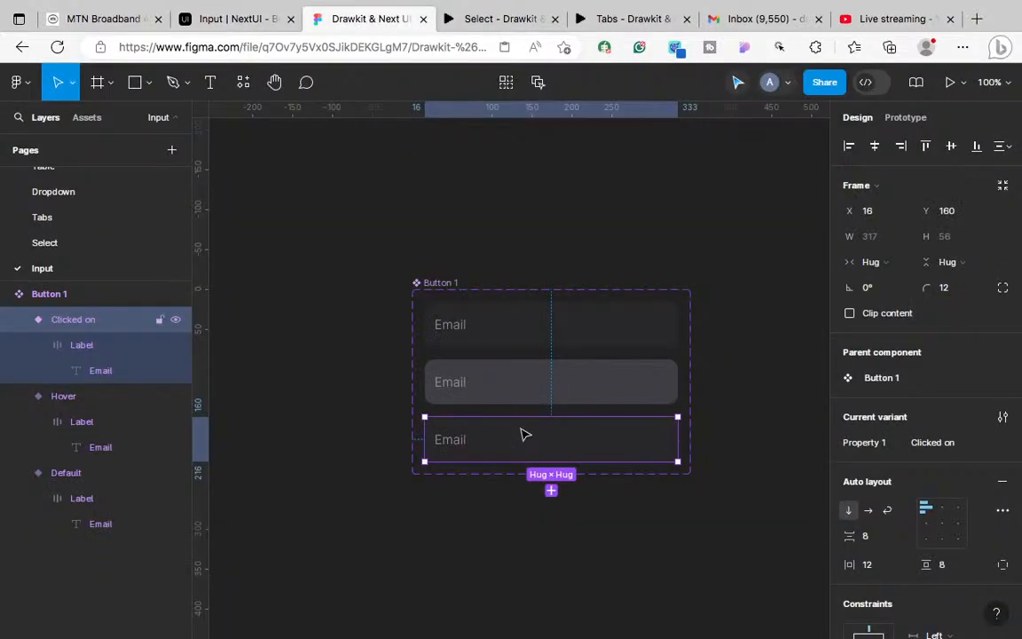
scroll(524, 435, up, 5)
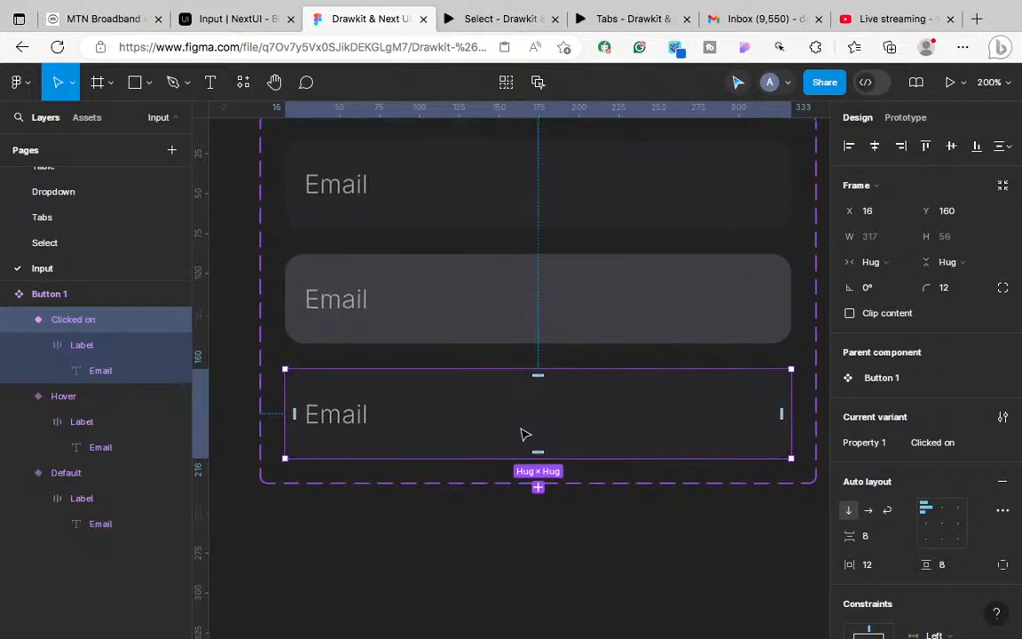
click(360, 417)
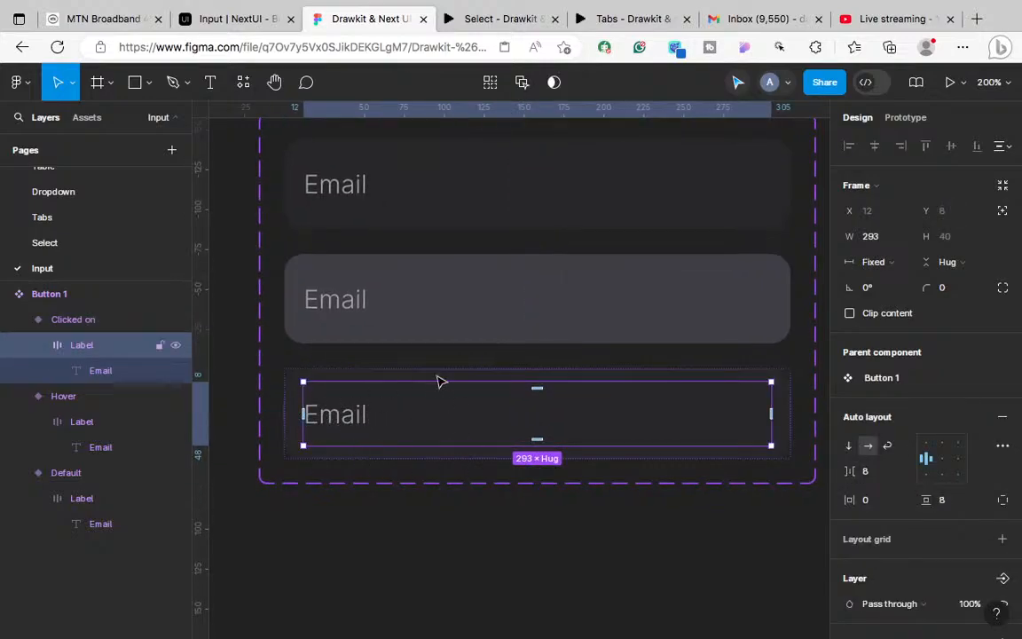
click(371, 379)
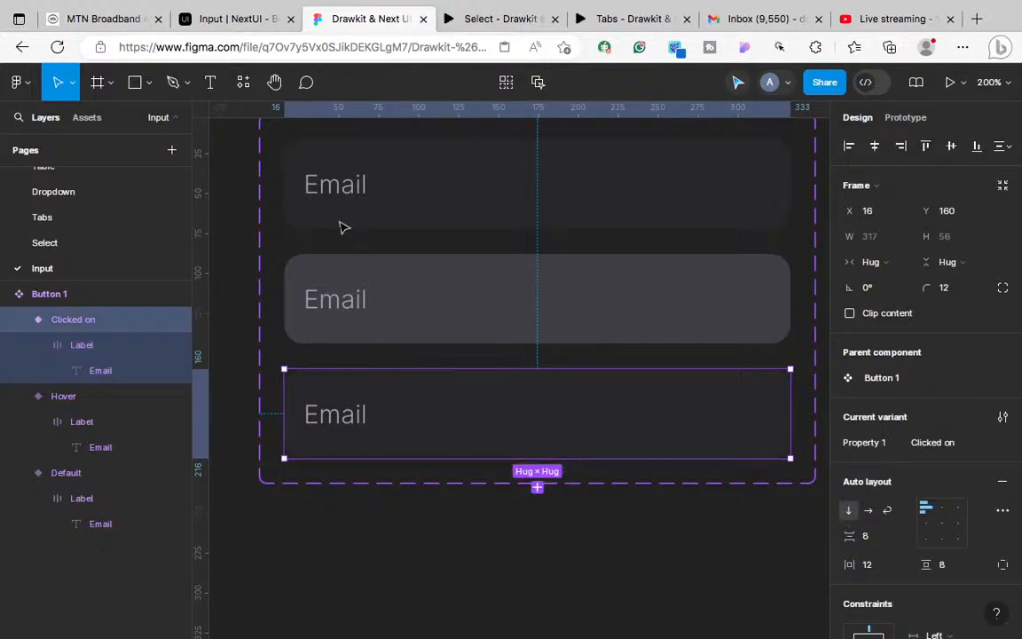
click(233, 18)
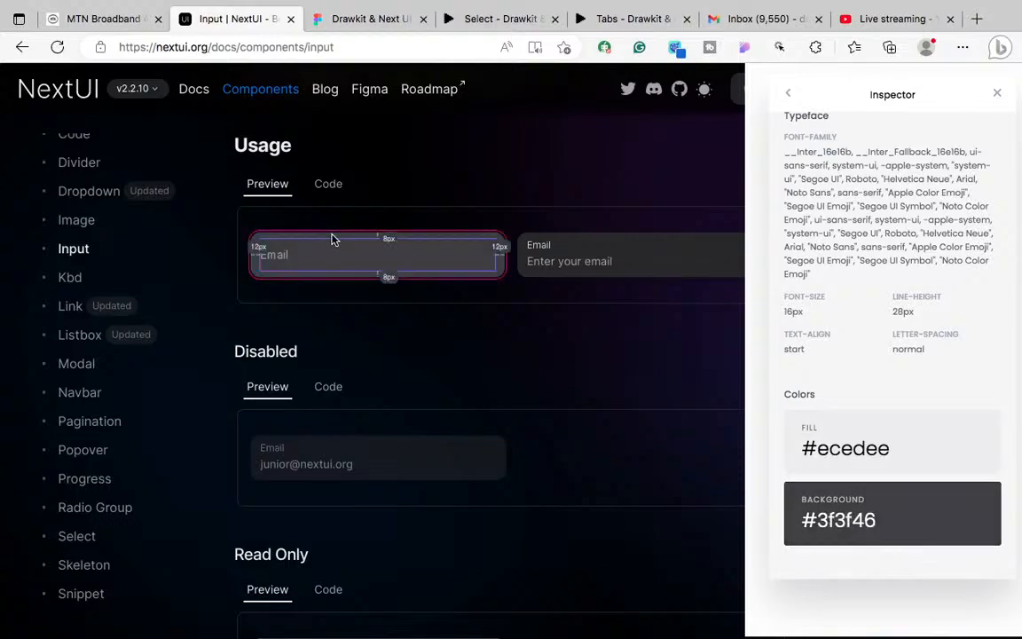
right_click(334, 239)
click(352, 50)
click(352, 51)
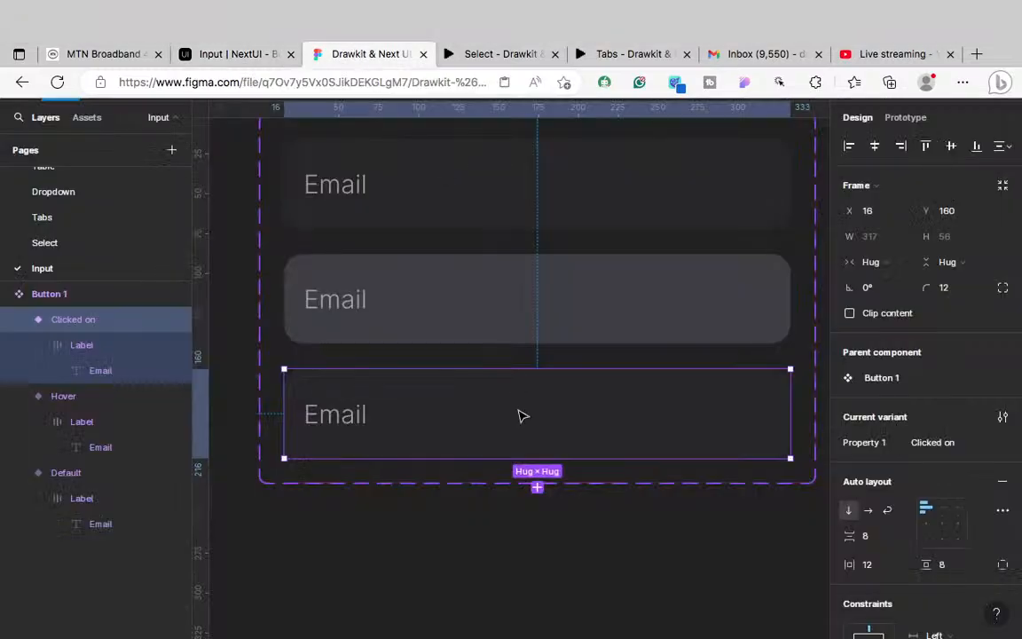
click(356, 427)
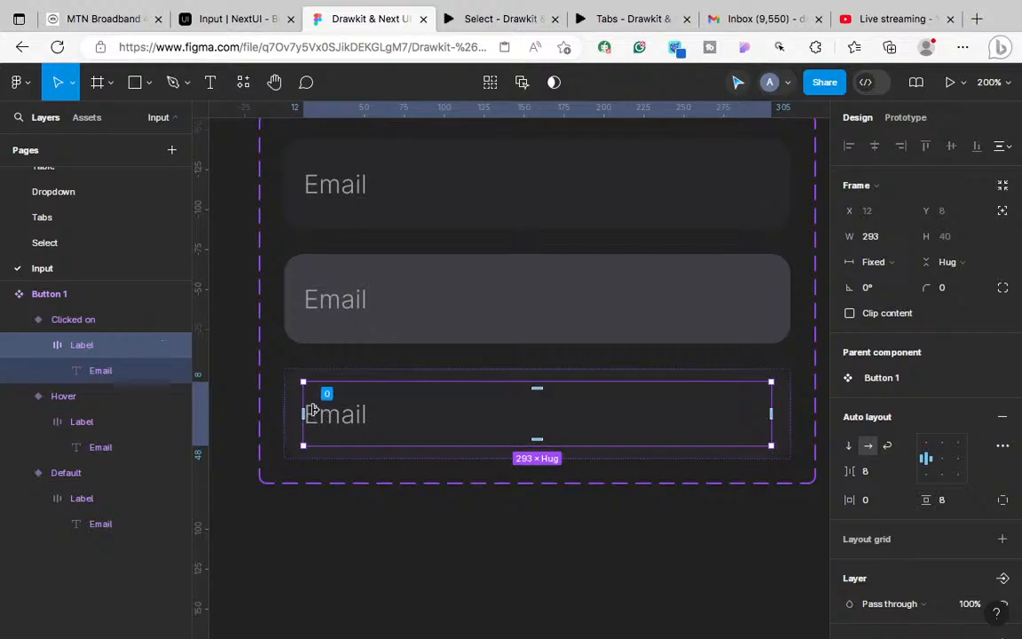
Step: Set the Clicked on variant's Email text to font size 14 with line height 20
double_click(312, 410)
click(946, 484)
text(14)
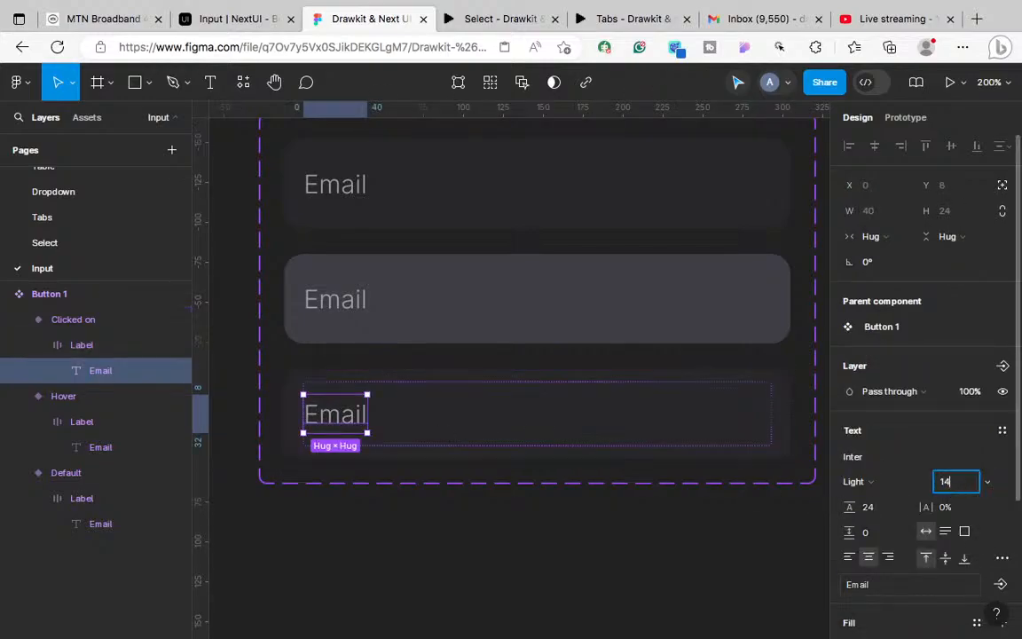
click(868, 507)
text(20)
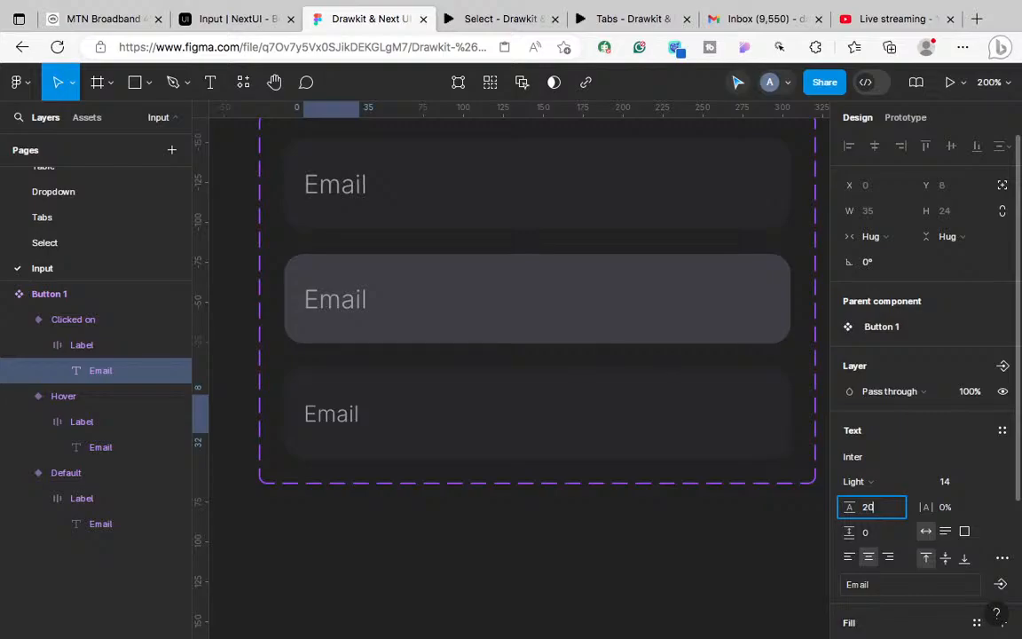
key(Return)
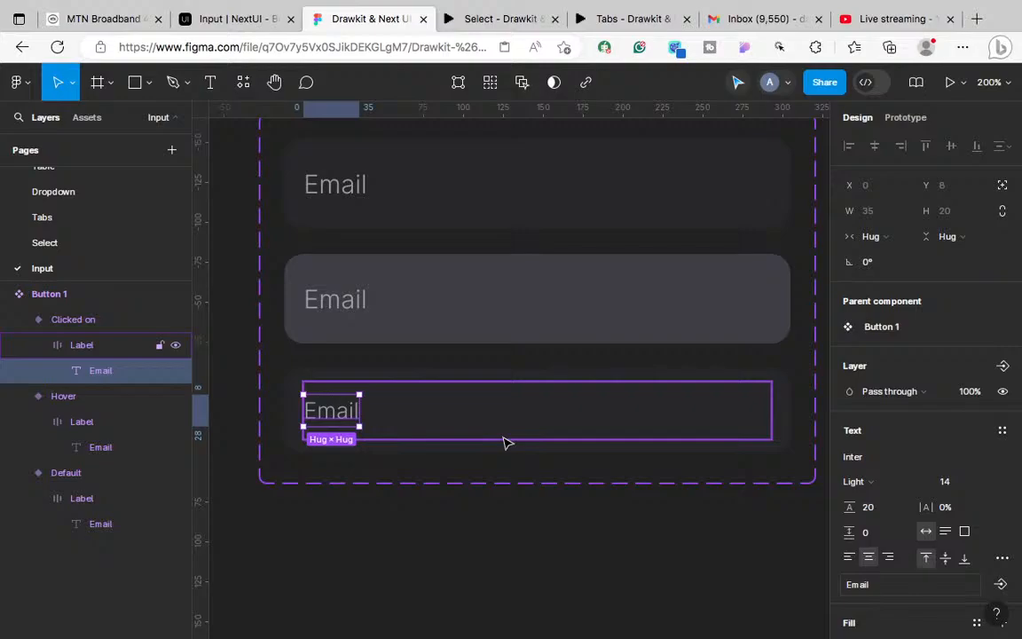
Step: Align the Label container top-left with 0 vertical padding, keeping fixed width and hug height
click(458, 434)
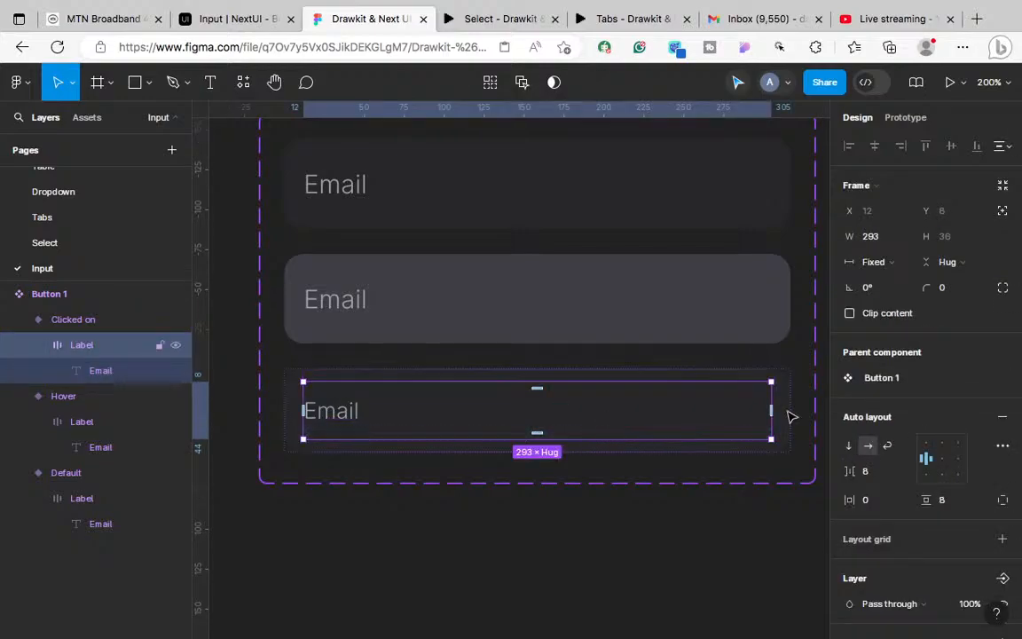
click(930, 448)
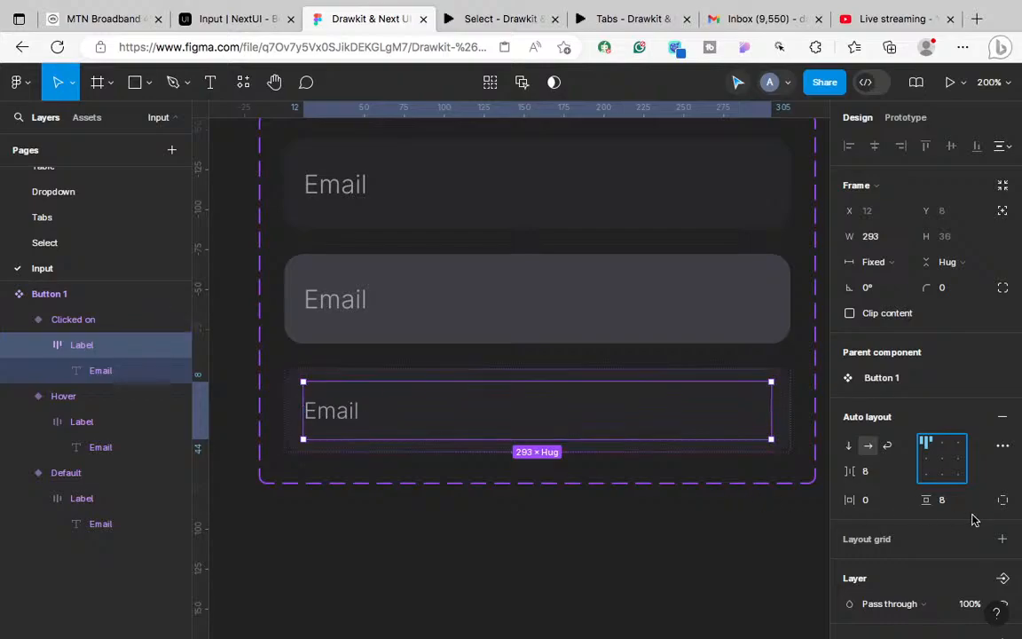
click(950, 501)
text(0)
key(Return)
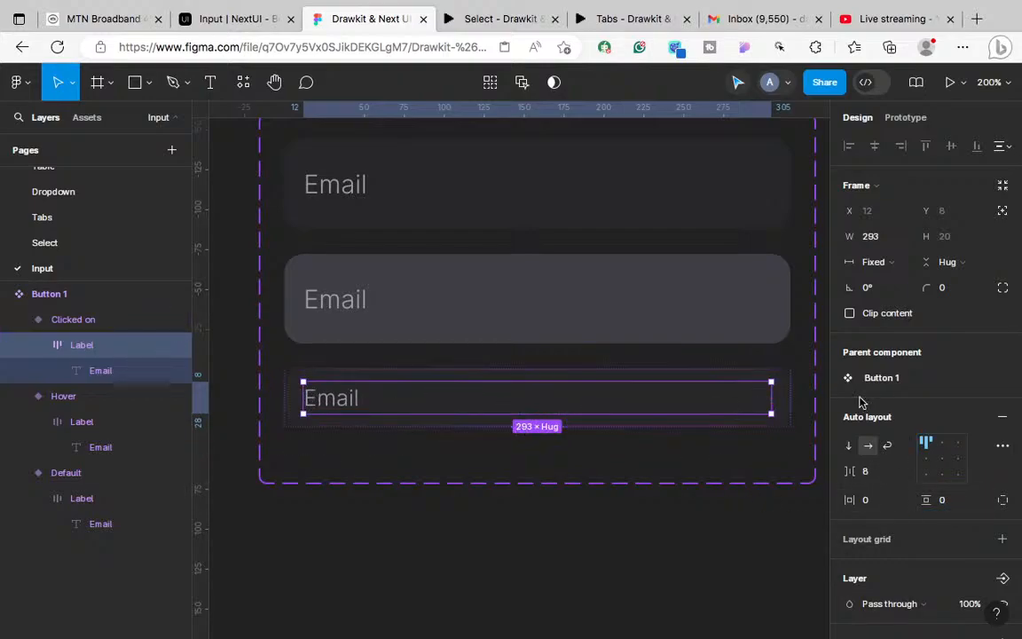
click(892, 264)
click(892, 263)
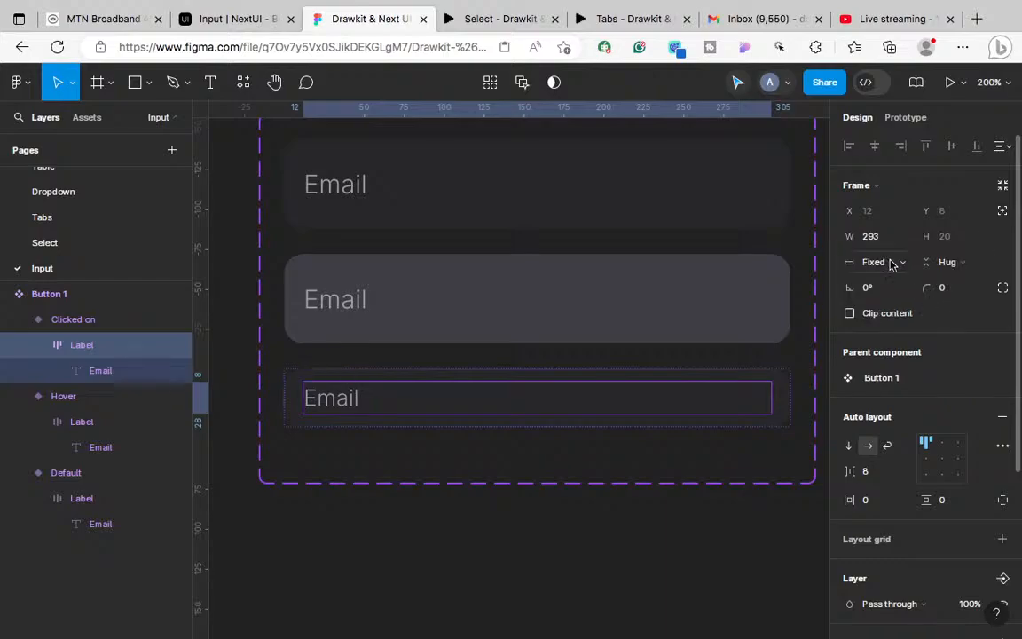
click(948, 265)
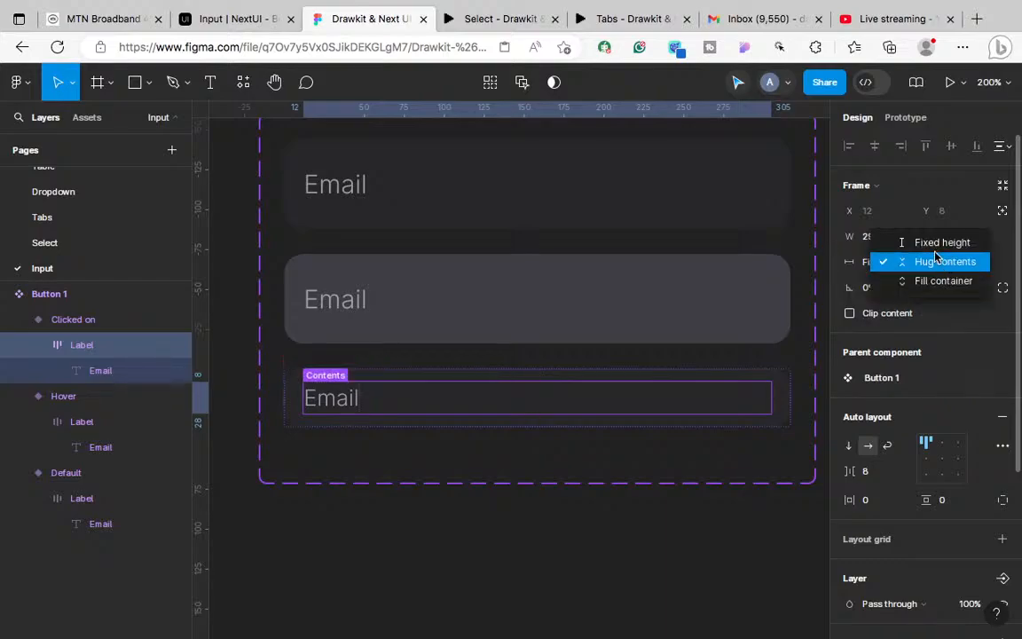
click(934, 247)
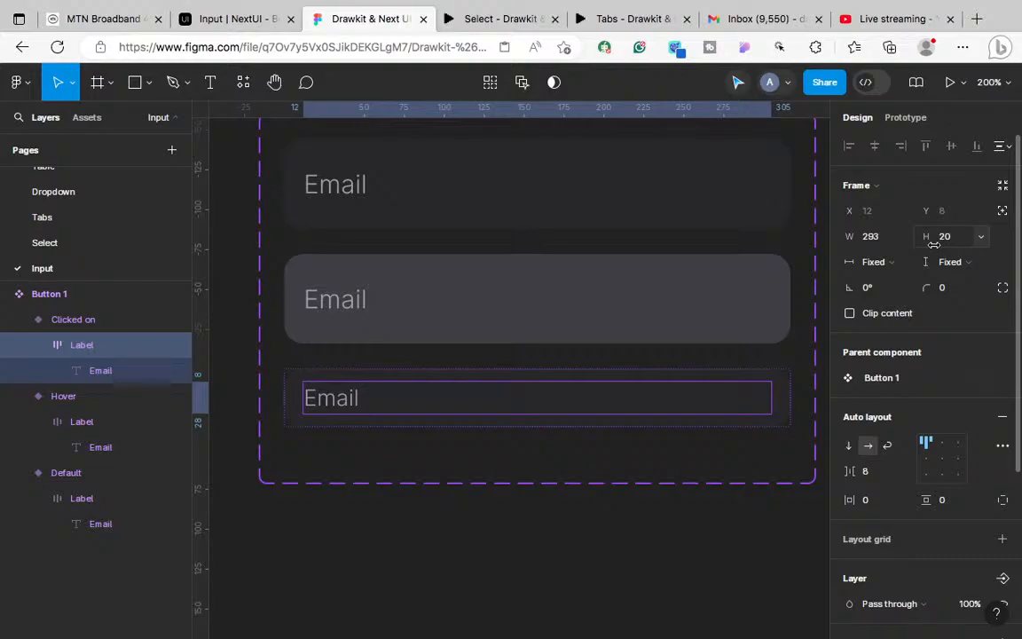
key(ctrl+z)
Step: Duplicate the Email text and stack both copies vertically in the label with a 2 gap
double_click(340, 399)
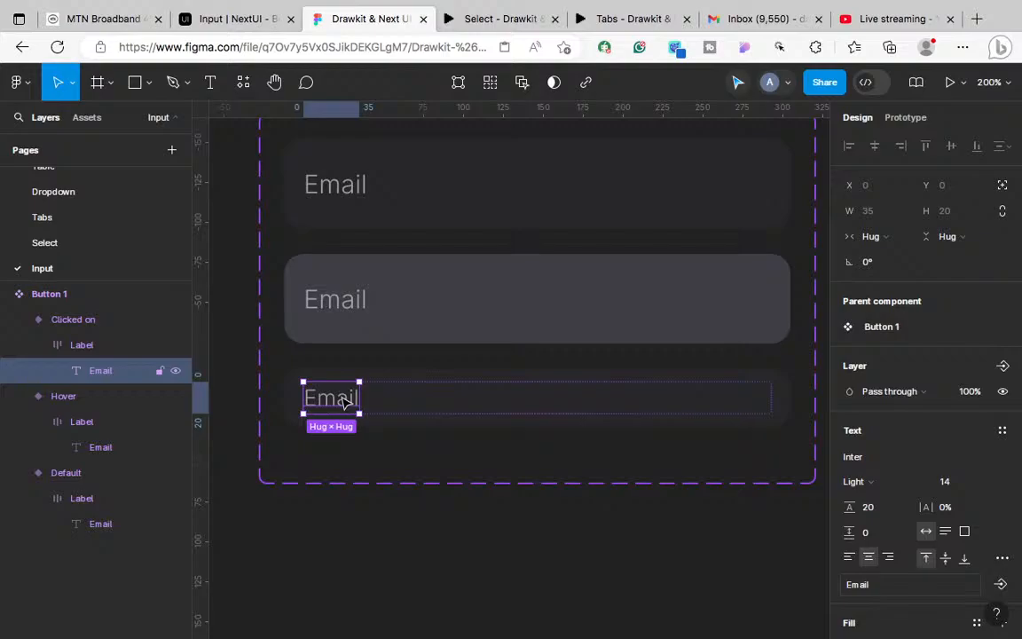
key(ctrl+d)
click(521, 406)
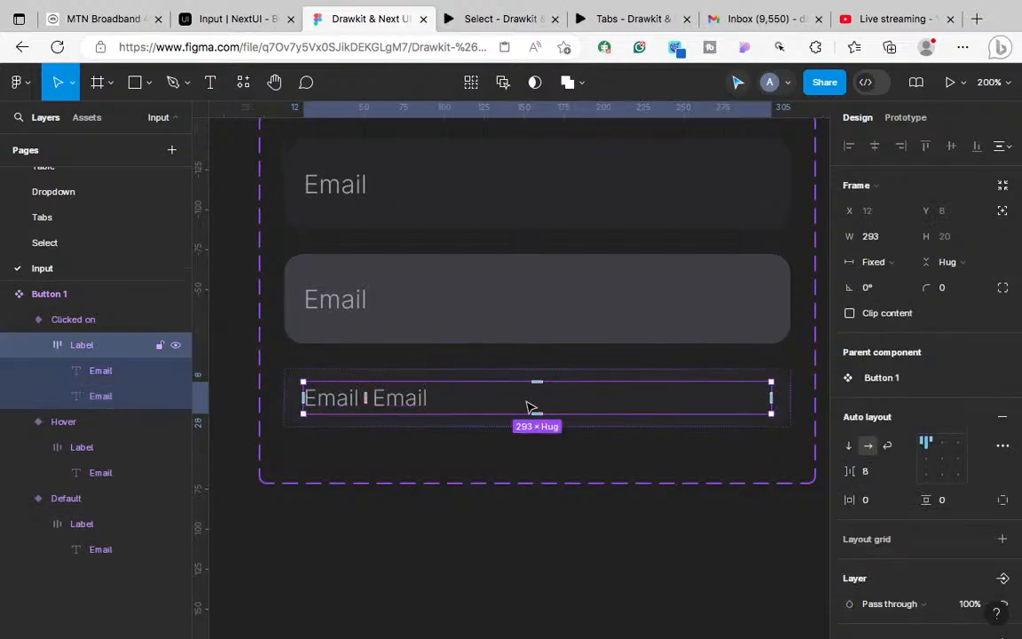
click(849, 447)
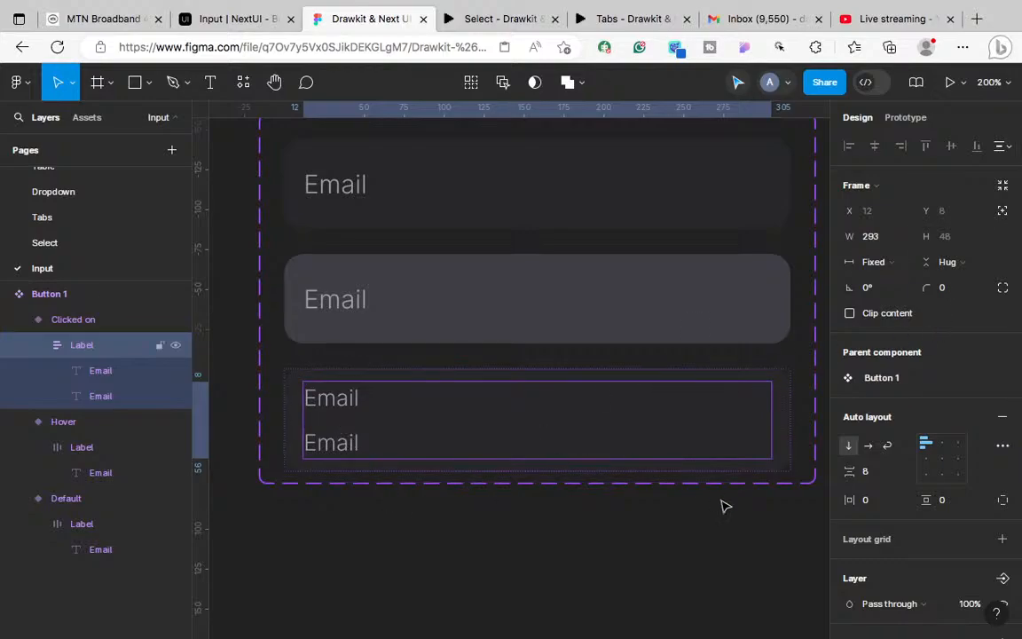
click(866, 474)
text(2)
key(Return)
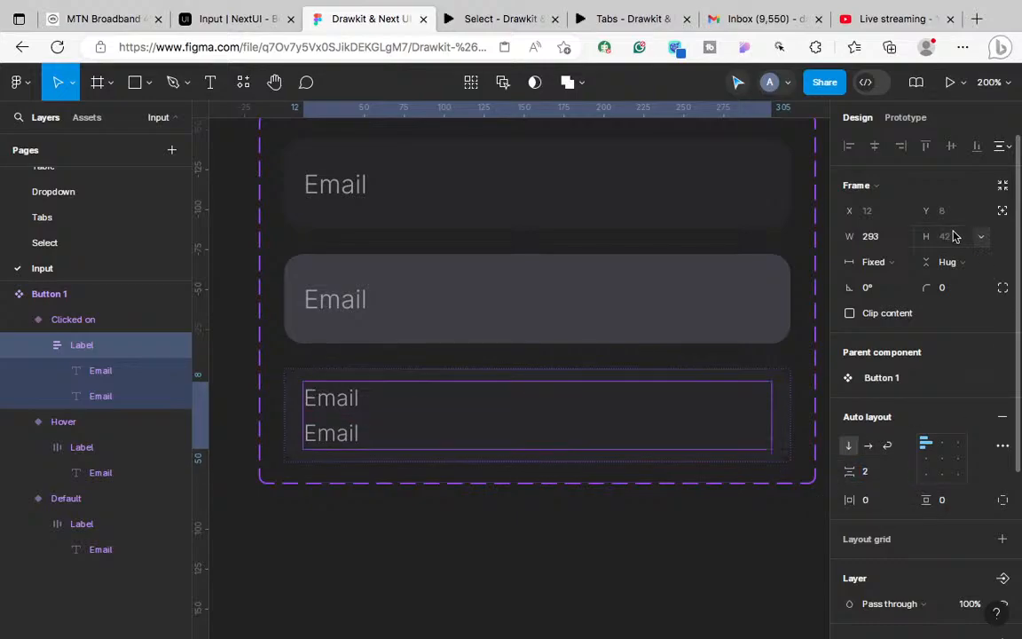
Step: Set the top Email text's line height to 18
click(344, 406)
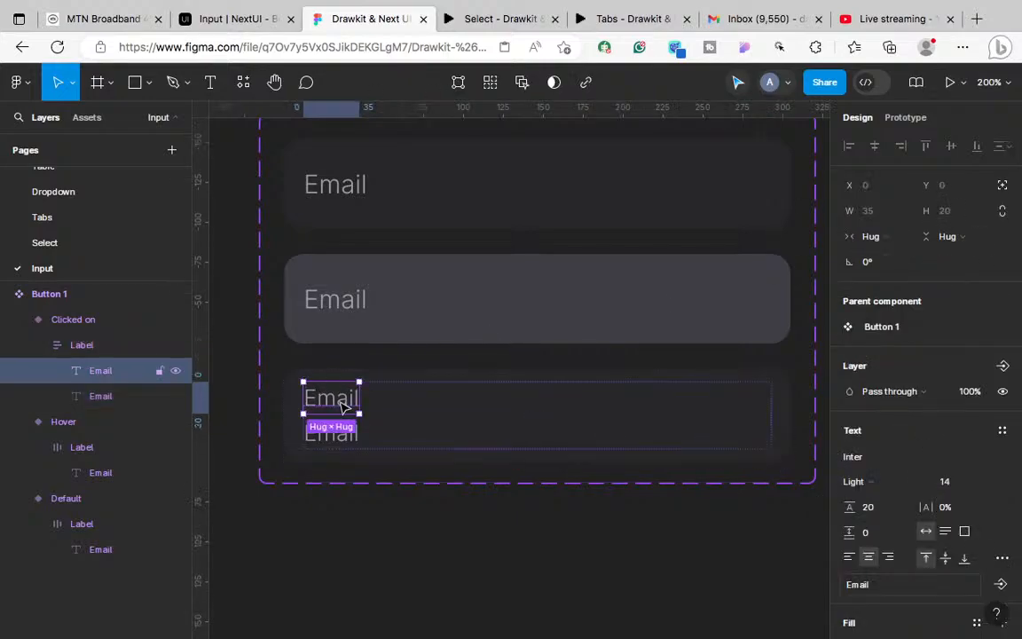
click(874, 513)
text(18)
key(Return)
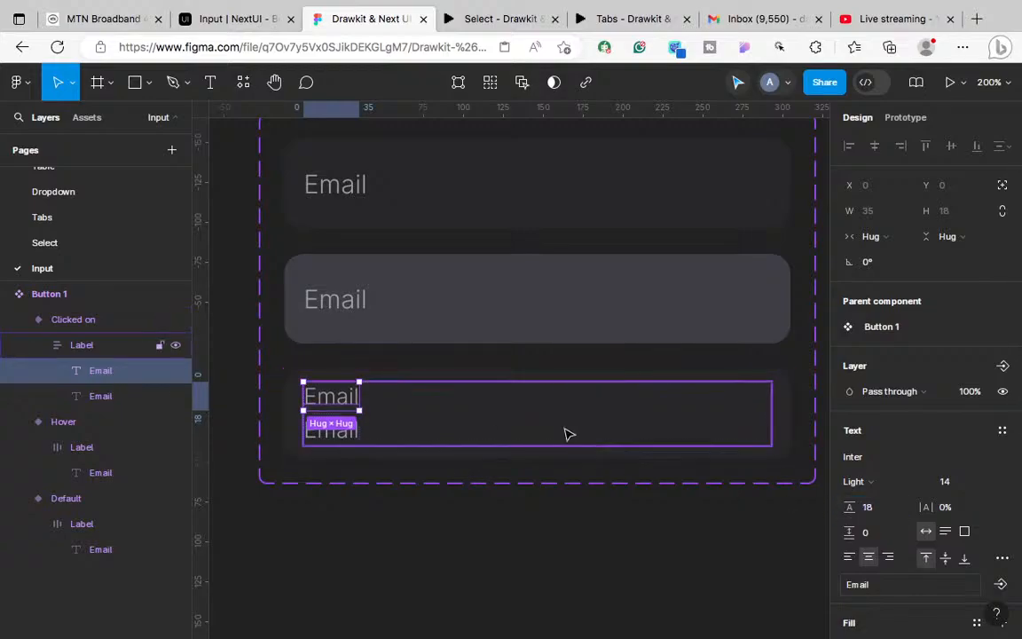
Step: Compare the Clicked on label with the Hover variant's label, then select the lower Email text
key(Escape)
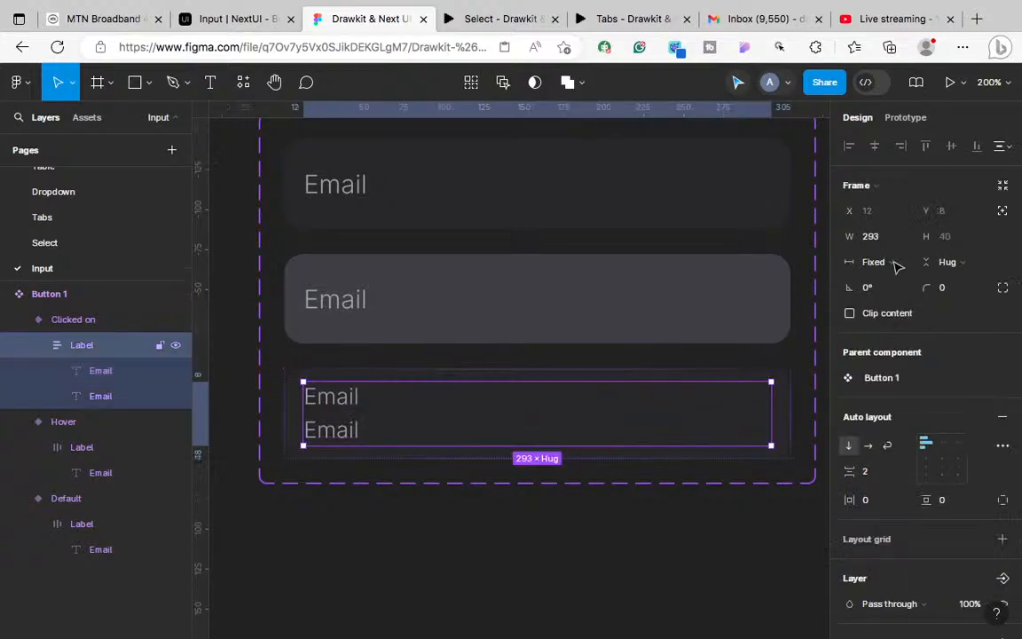
click(790, 393)
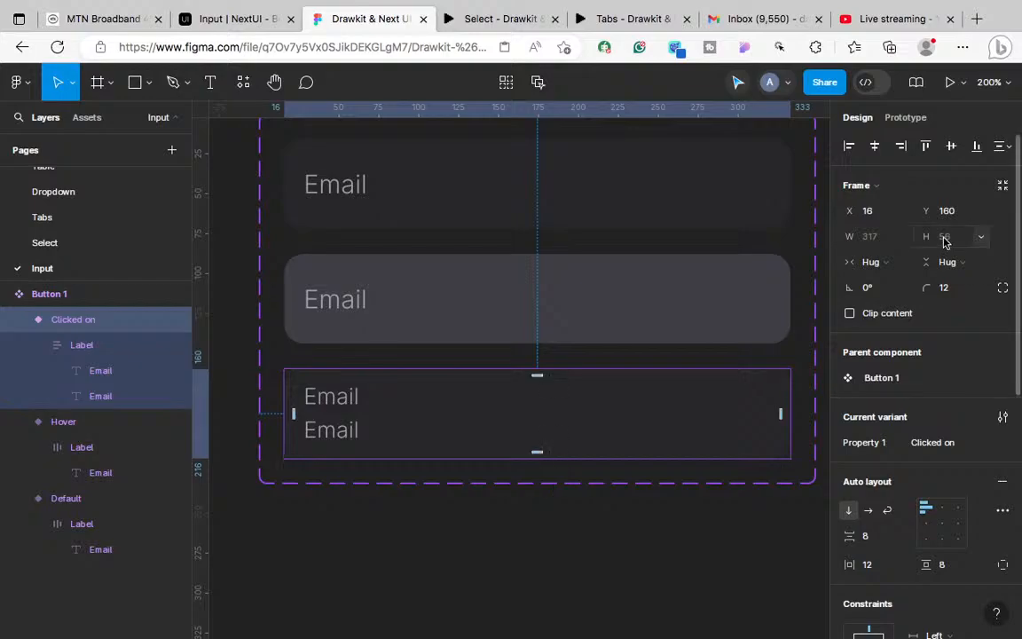
click(725, 296)
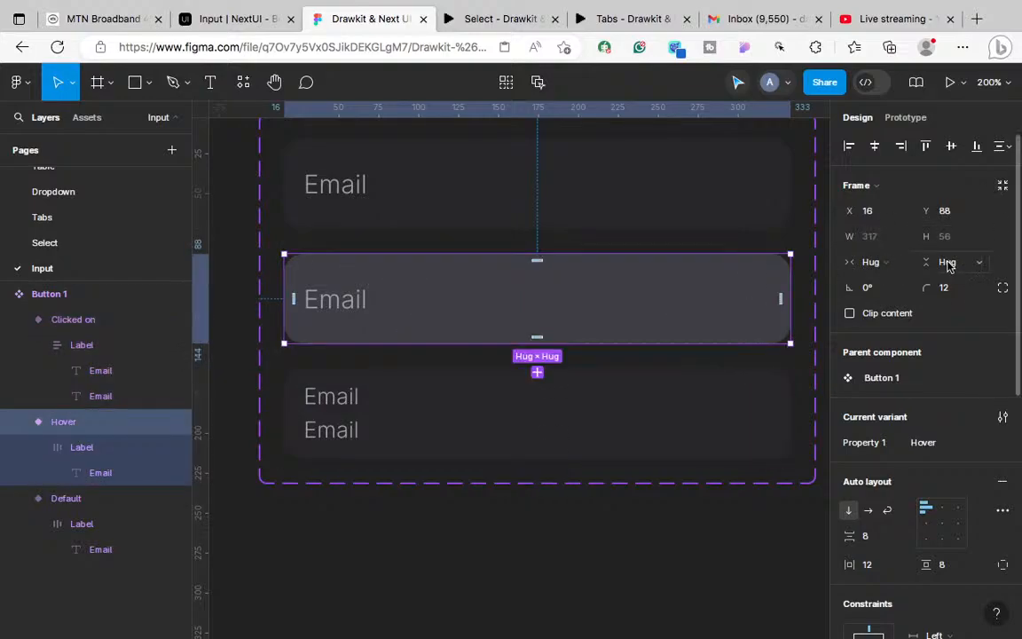
click(748, 304)
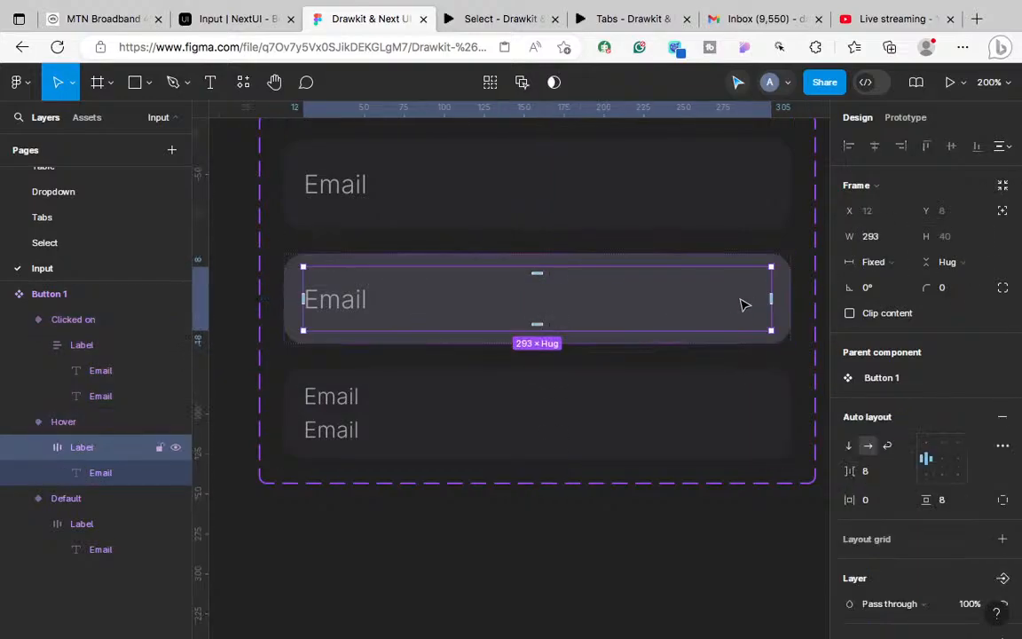
click(364, 432)
double_click(347, 434)
double_click(348, 436)
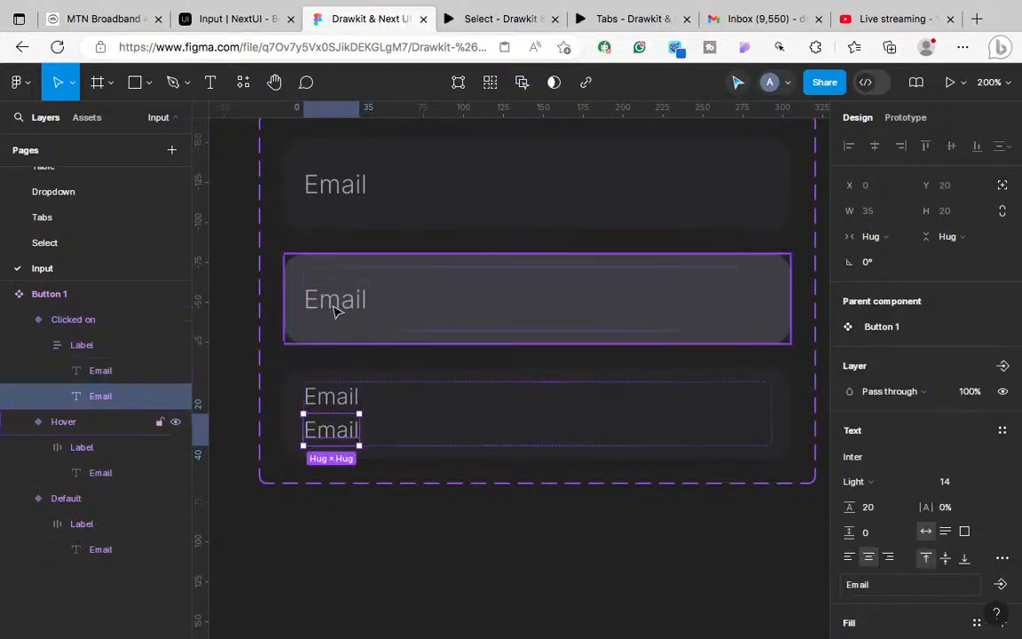
click(237, 24)
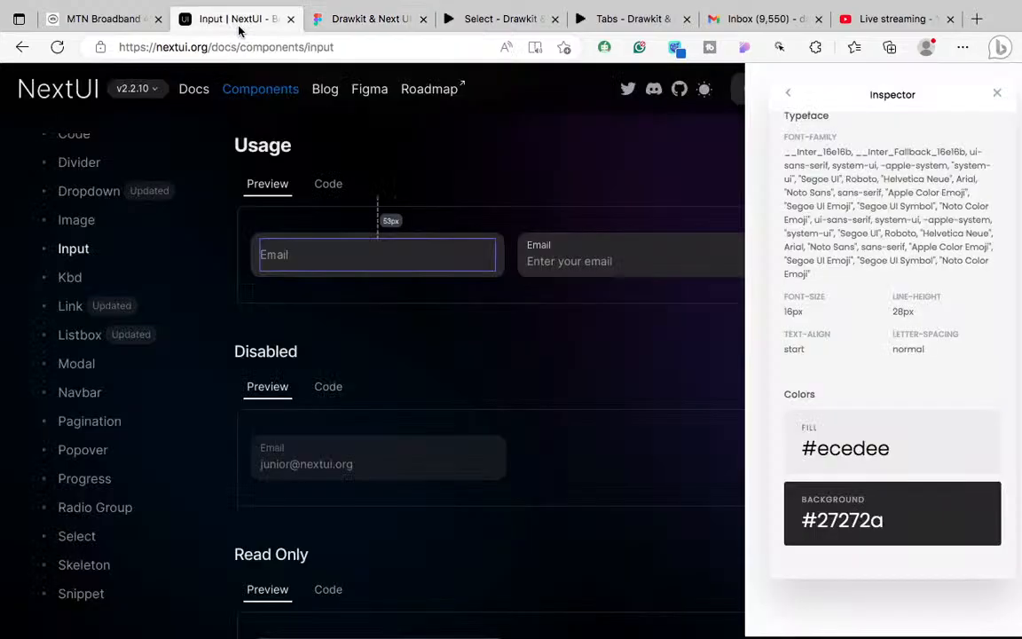
Step: Inspect the docs Email label sizing and the focused input's text style, then return to Figma
click(532, 252)
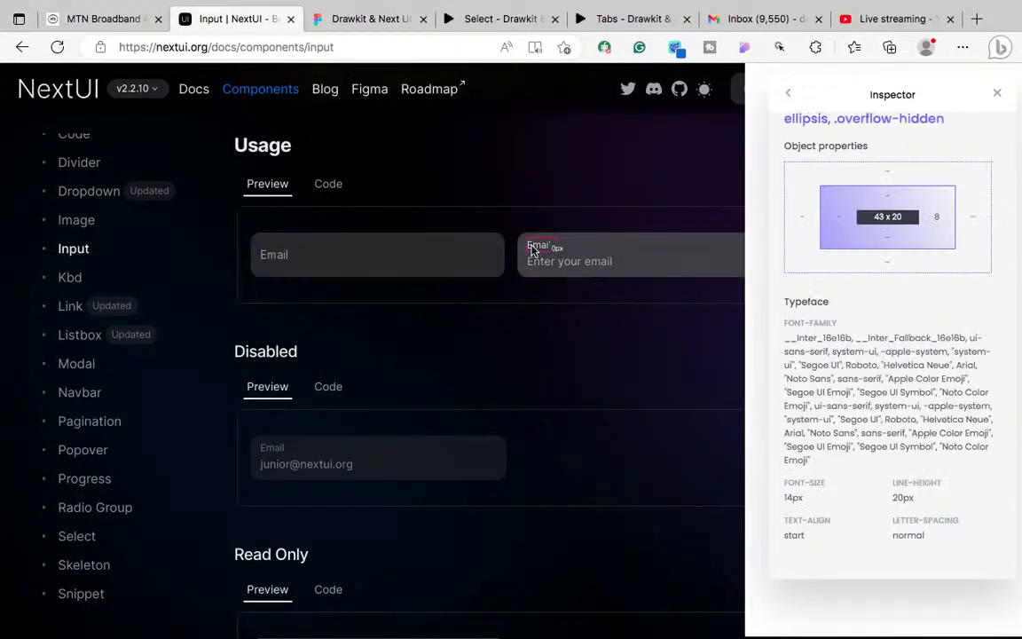
click(576, 266)
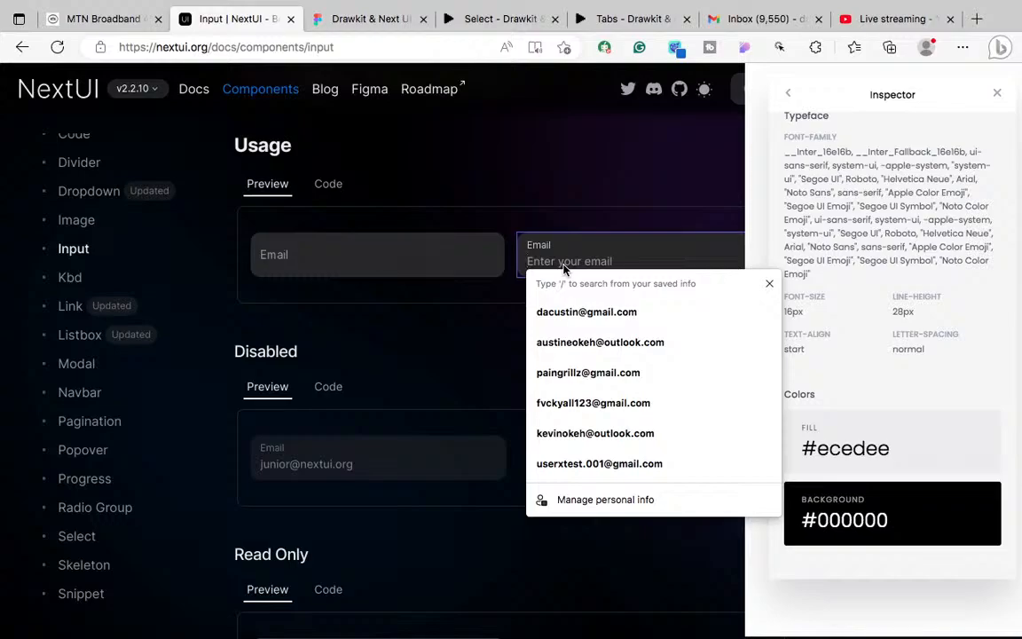
click(835, 322)
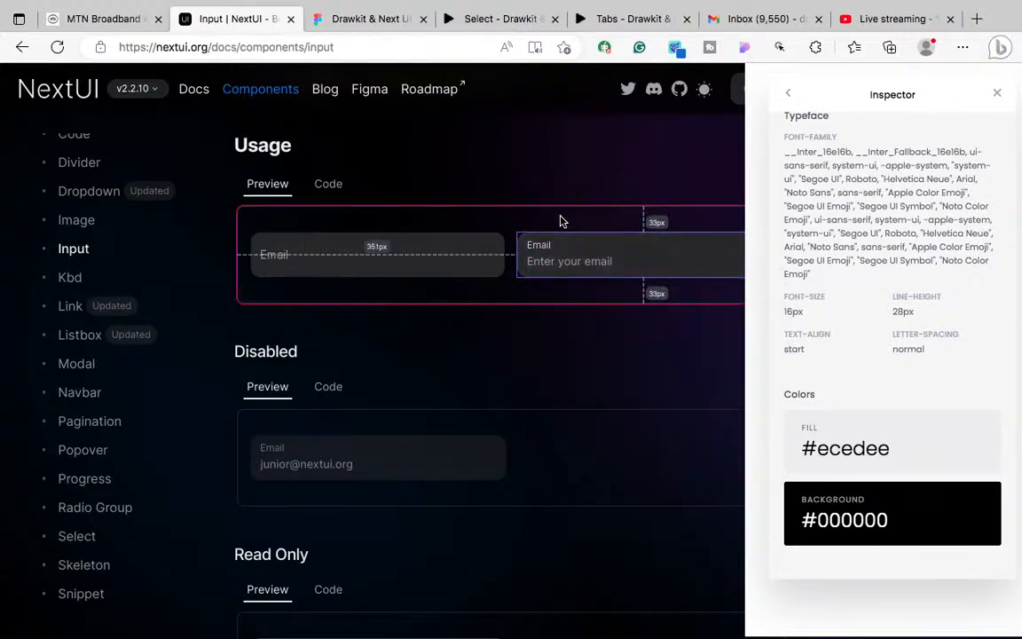
click(354, 25)
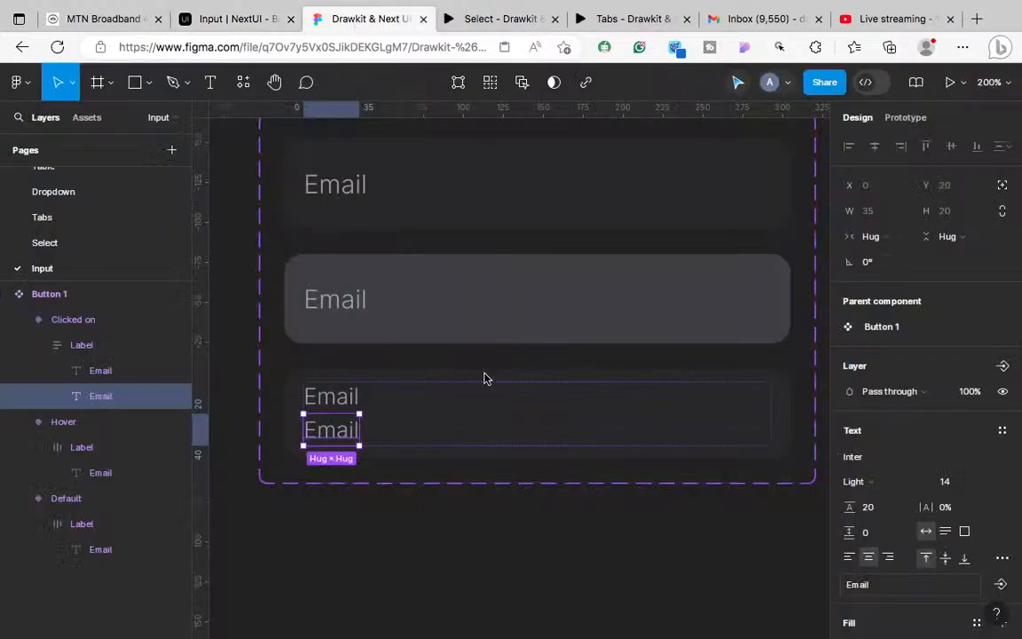
Step: Set the lower Email text to font size 16 and check it against the Hover variant's Email text
click(948, 481)
text(16)
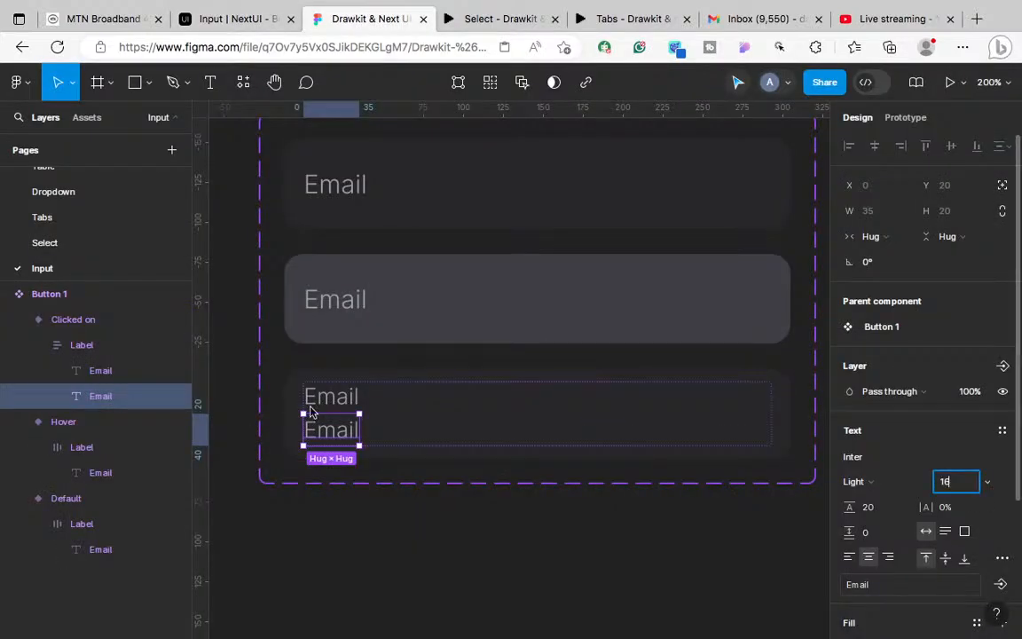
key(Return)
click(358, 317)
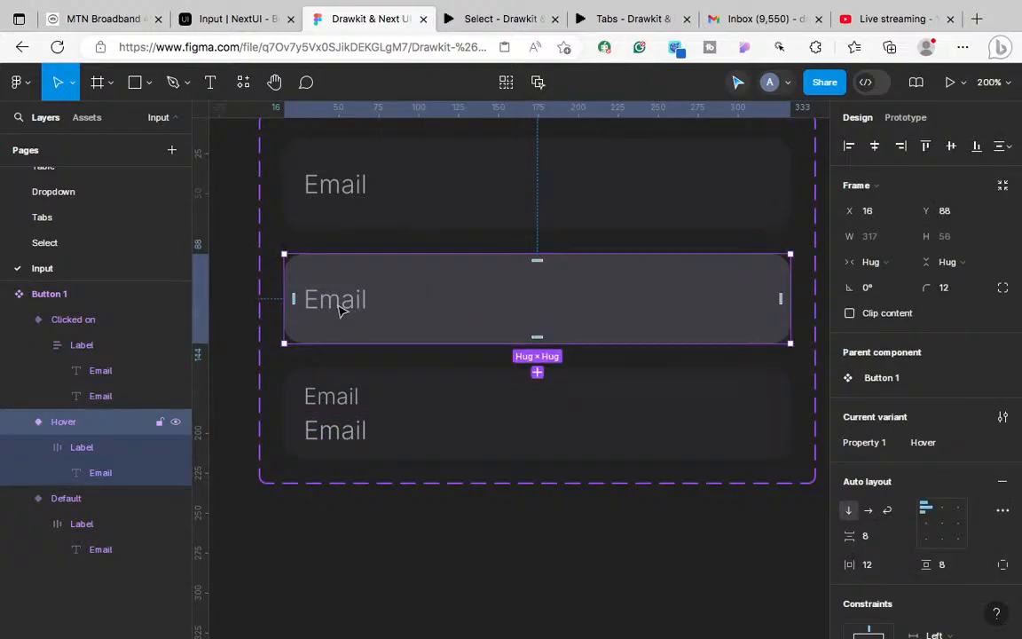
click(341, 308)
scroll(922, 449, down, 3)
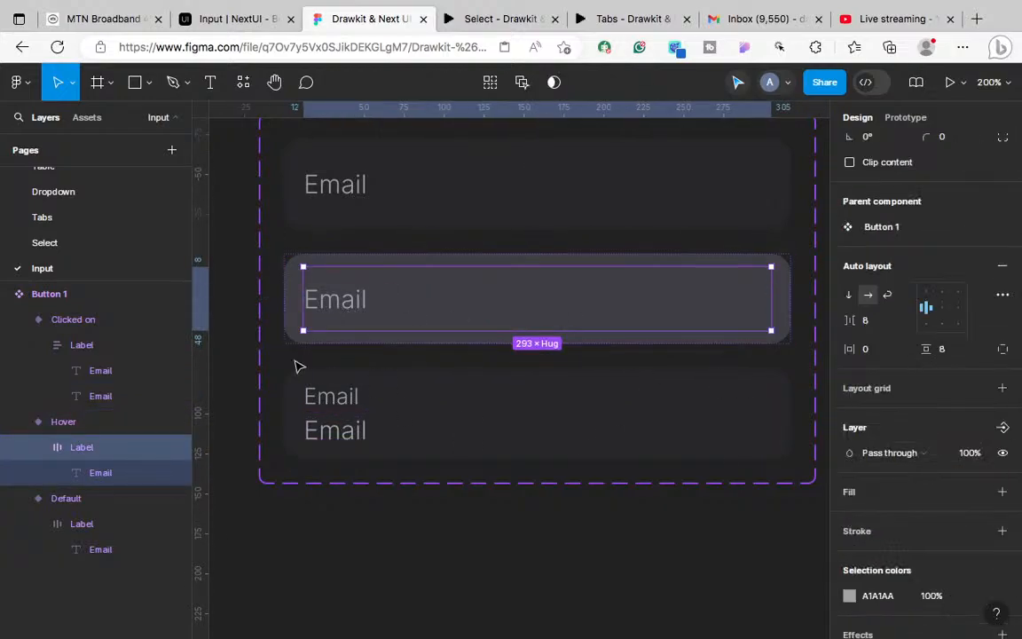
click(337, 307)
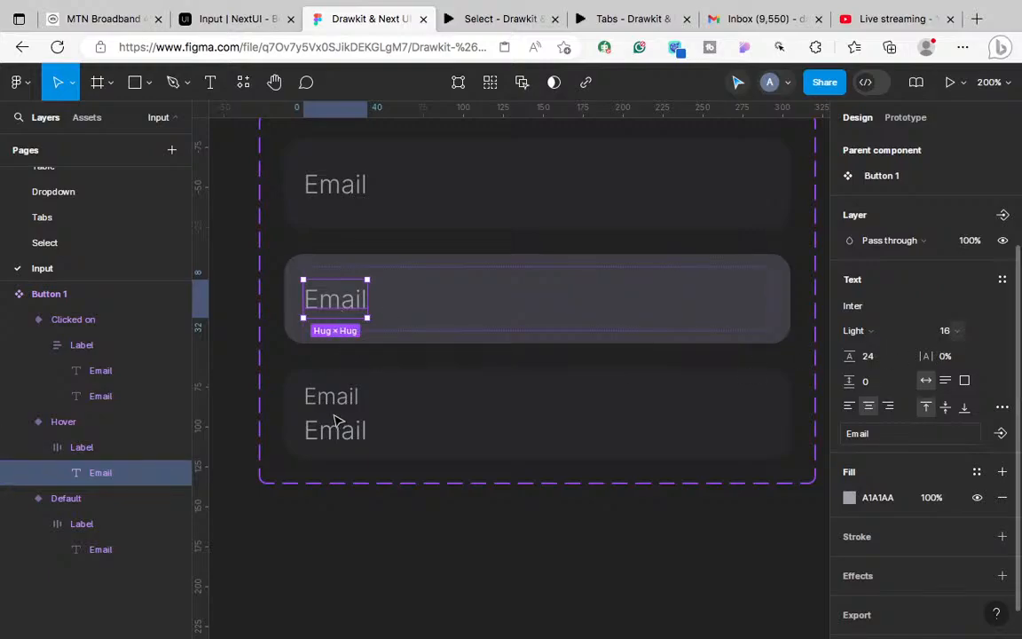
Step: Reselect the lower Email text in Clicked on and compare it with the focused NextUI Email field
click(371, 440)
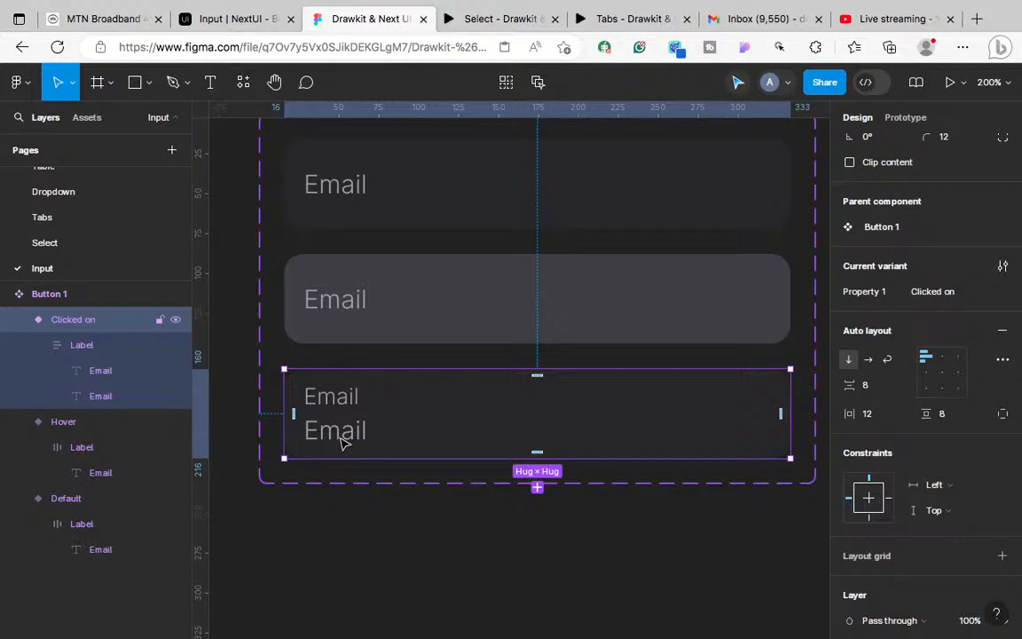
click(345, 442)
click(344, 443)
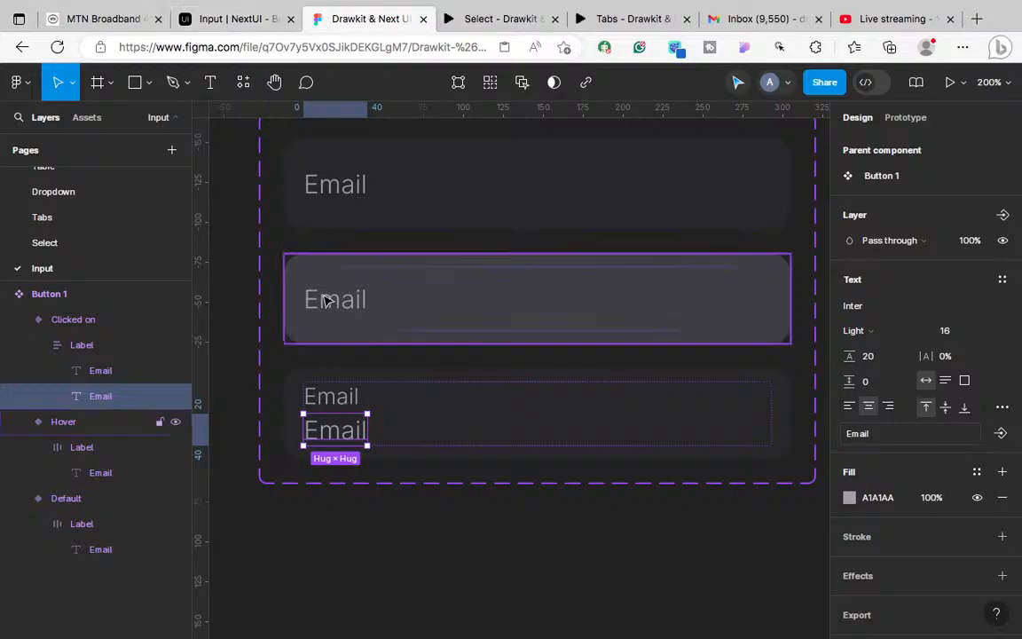
click(209, 18)
click(293, 260)
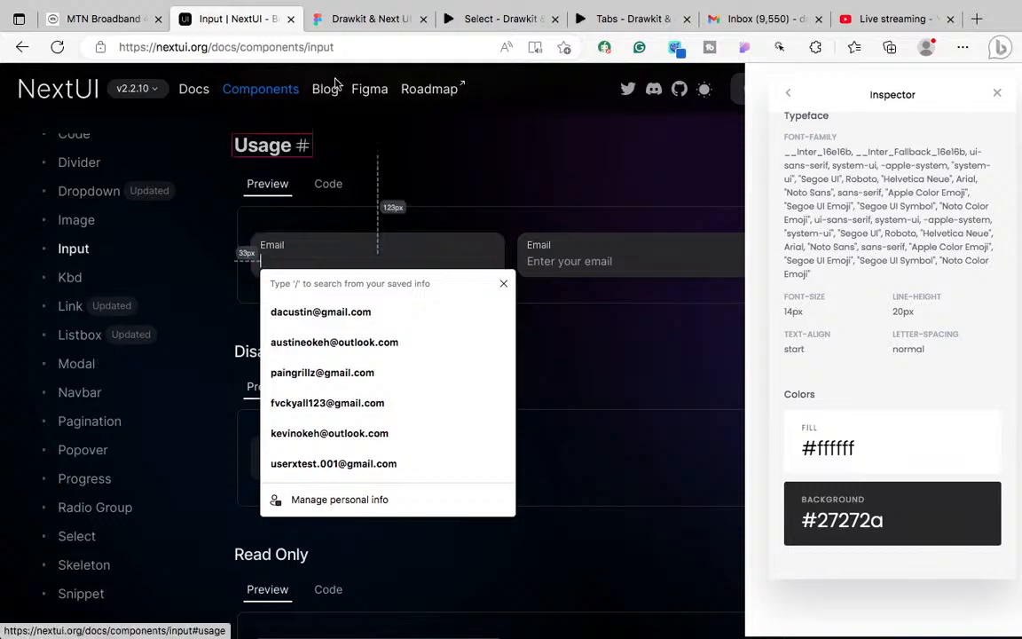
click(372, 21)
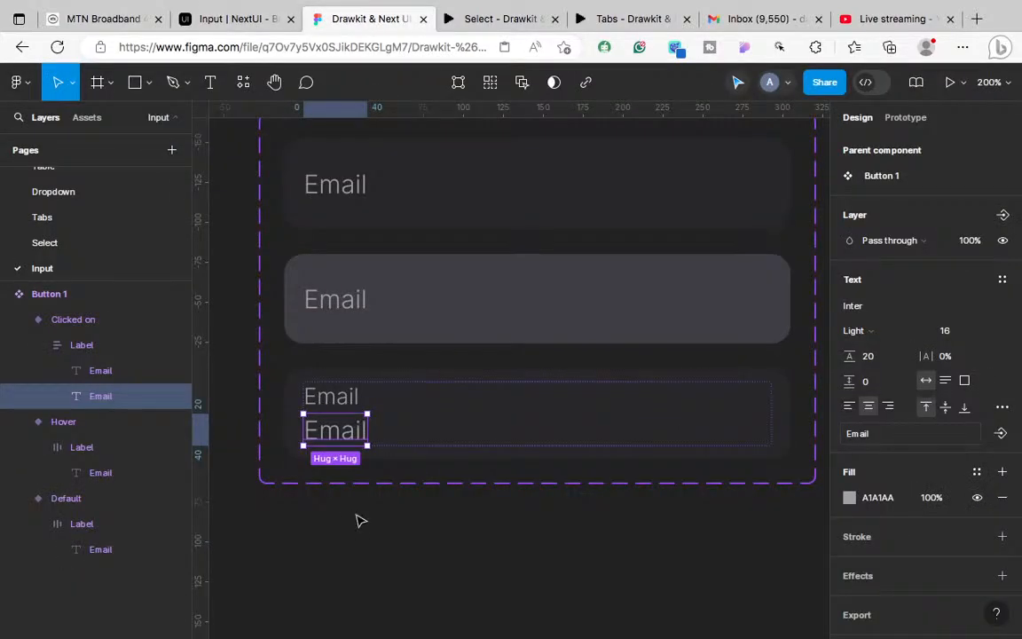
scroll(360, 521, left, 4)
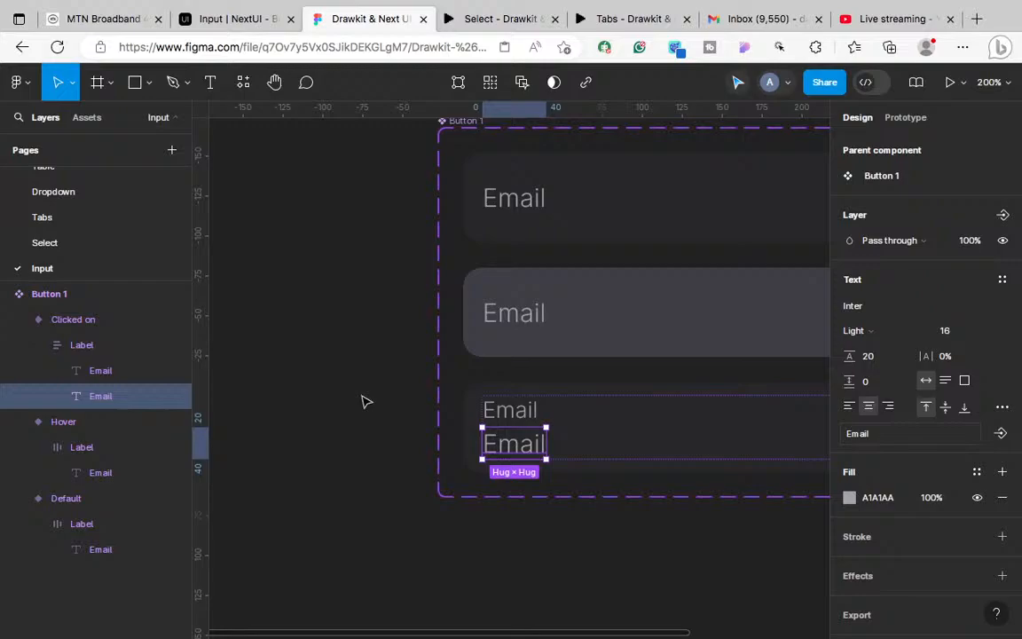
scroll(488, 241, up, 3)
scroll(488, 241, left, 2)
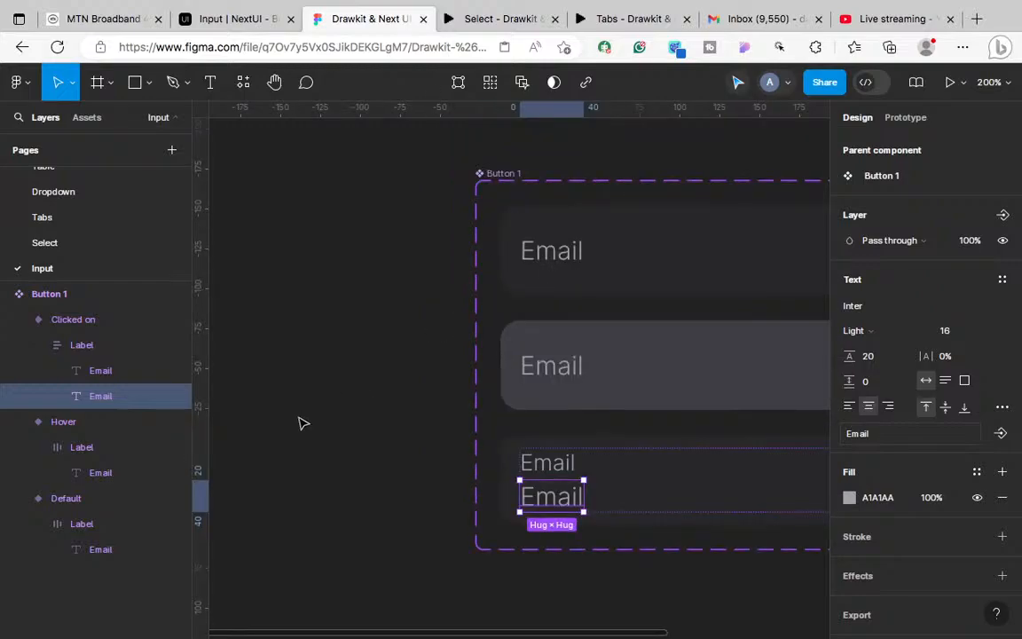
Step: Draw a short vertical line with the pen tool beside the component
key(p)
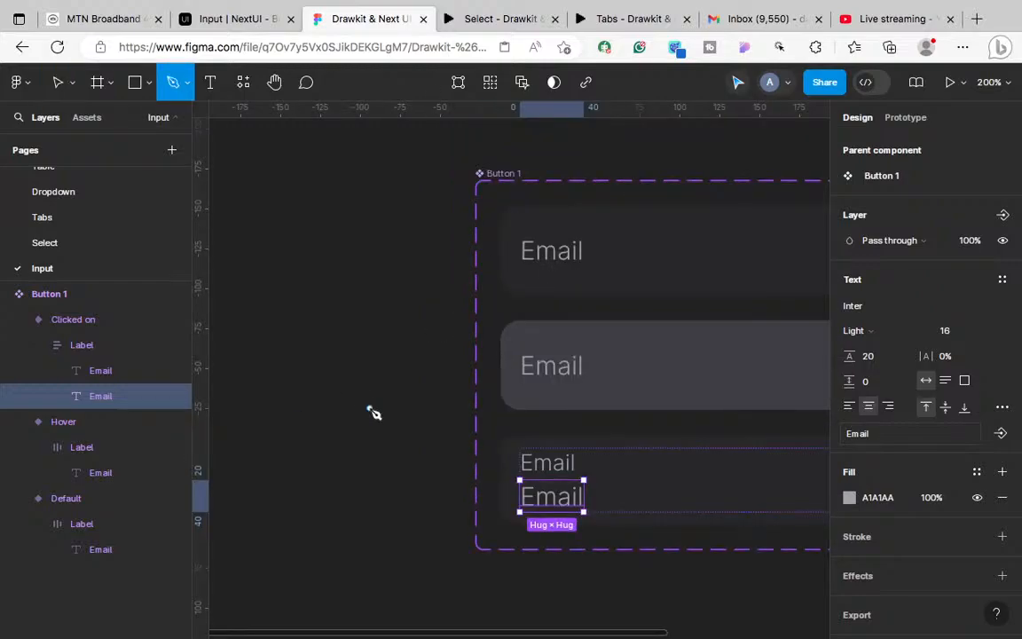
click(361, 409)
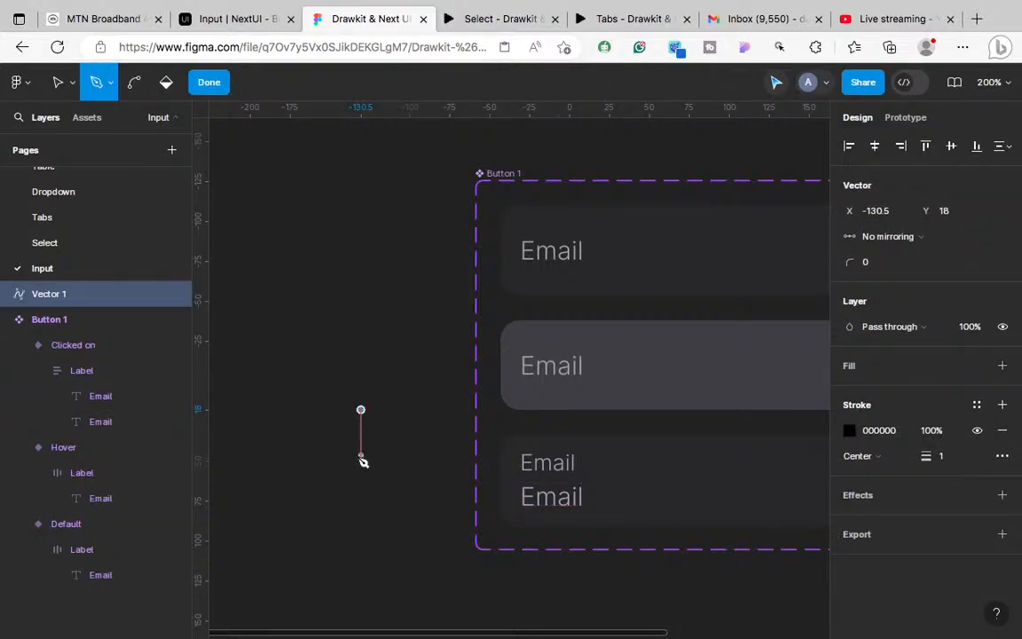
click(360, 458)
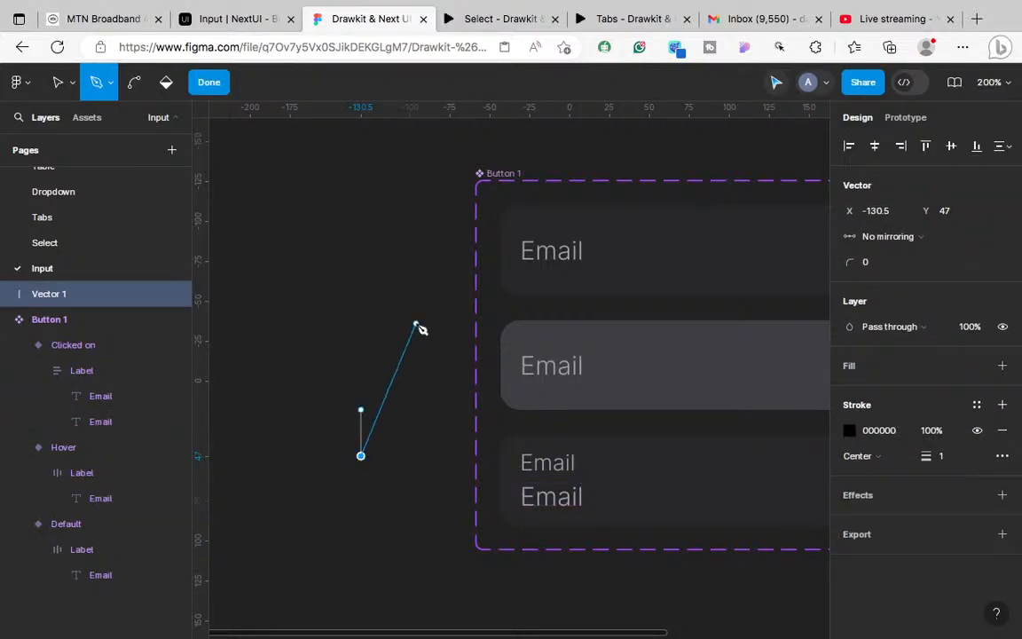
click(211, 83)
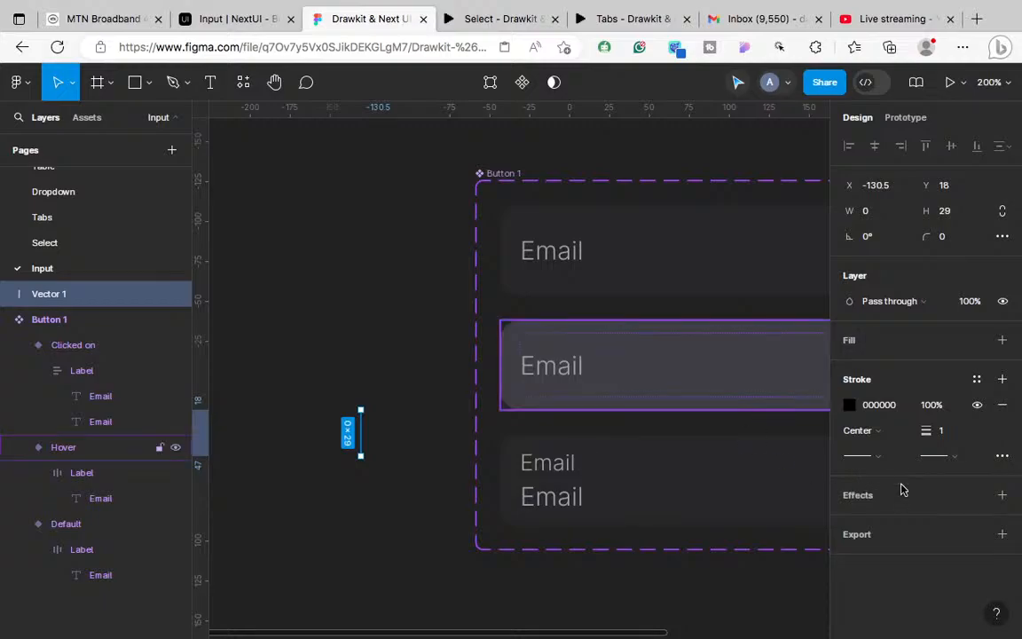
Step: Give the line Round start and end caps and cut it to the clipboard
click(884, 455)
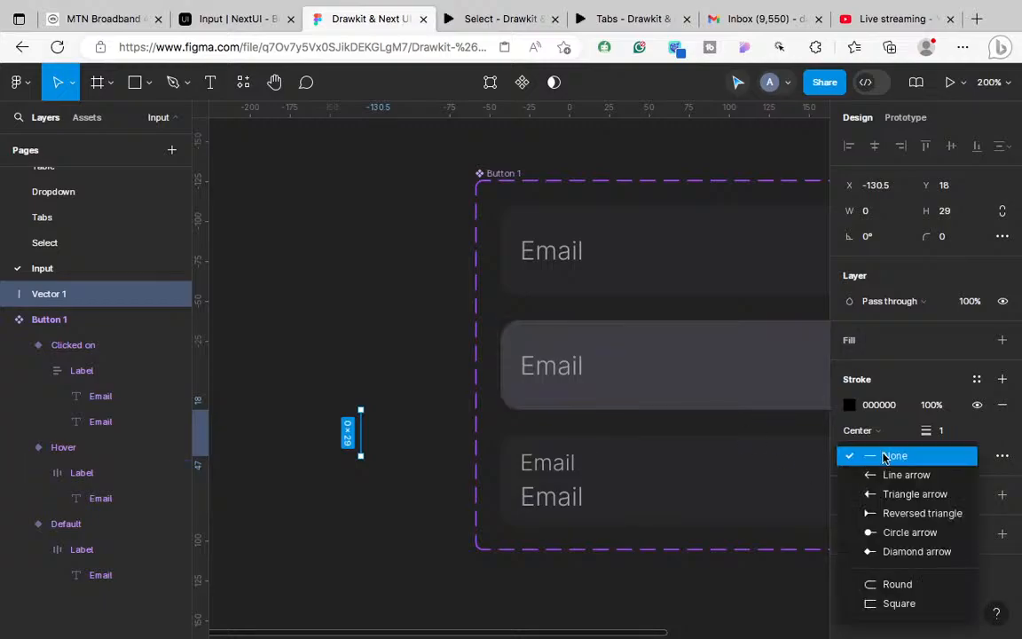
click(865, 583)
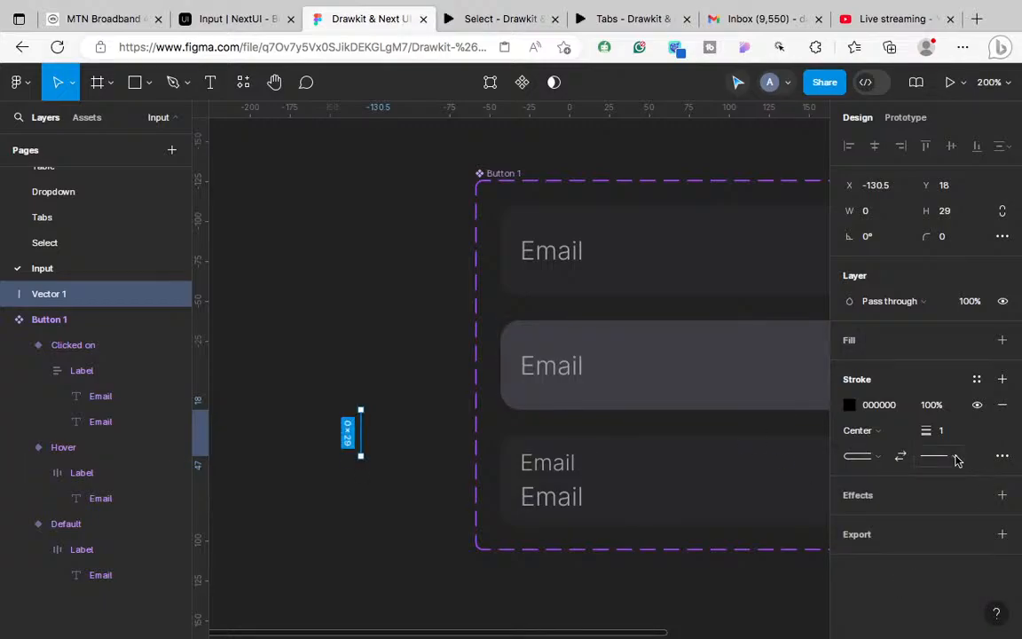
click(958, 460)
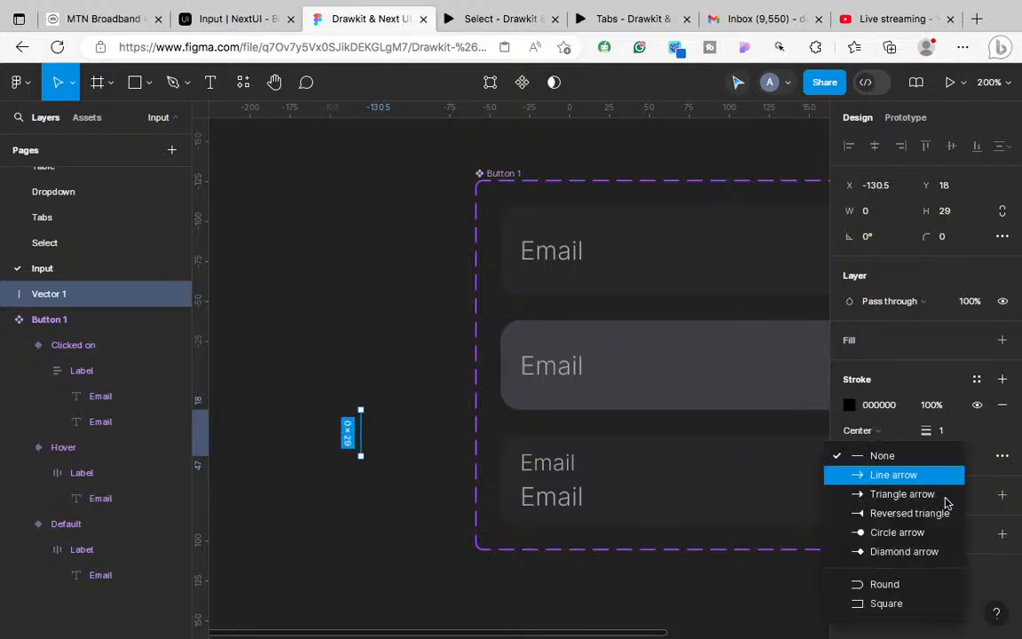
click(923, 586)
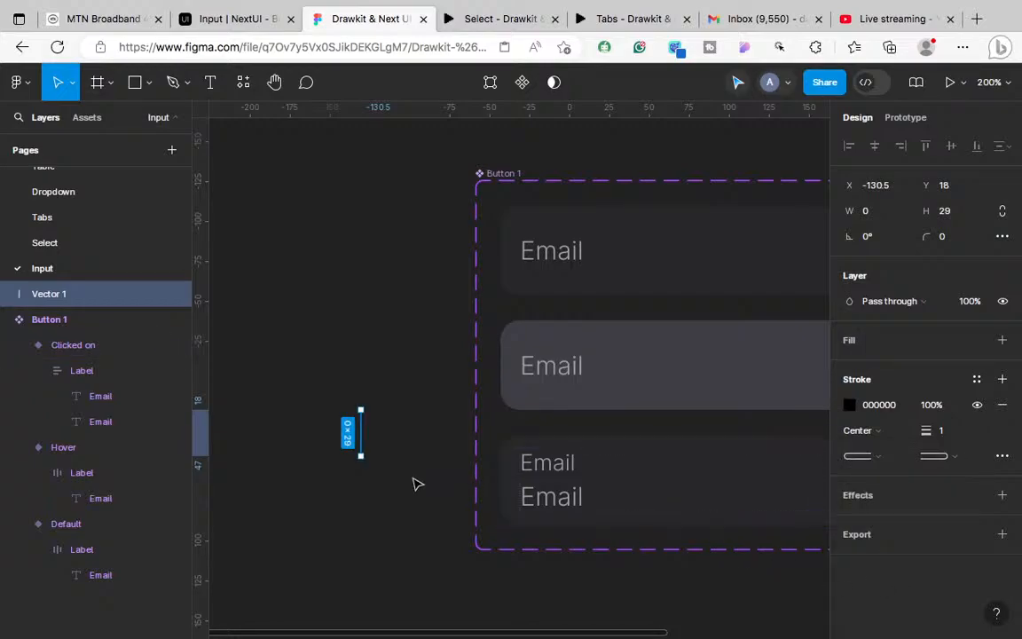
key(Delete)
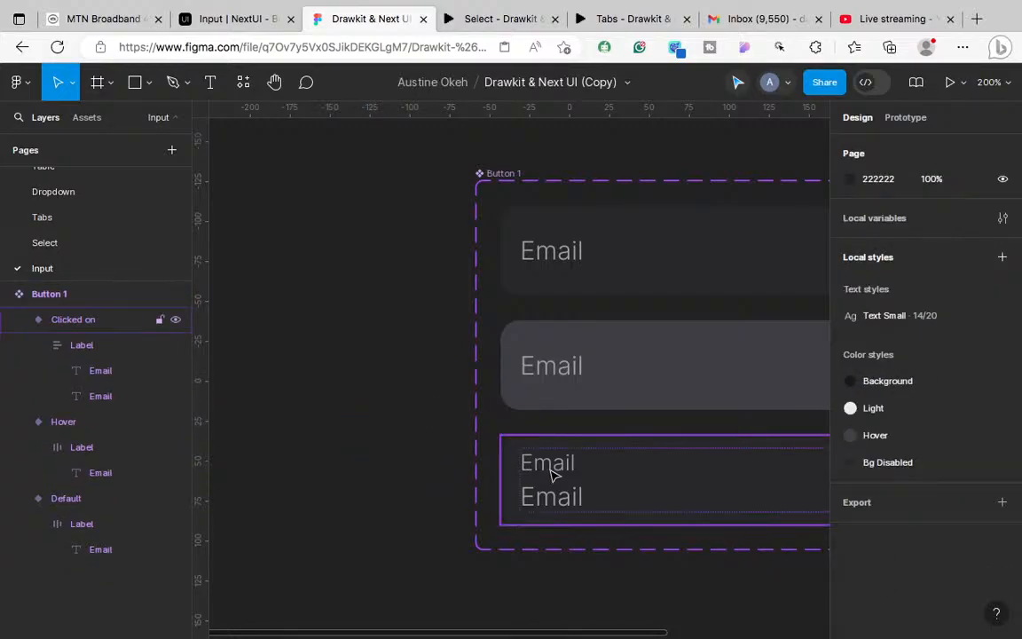
Step: Replace the Clicked on variant's lower Email text with the pasted caret line
click(553, 504)
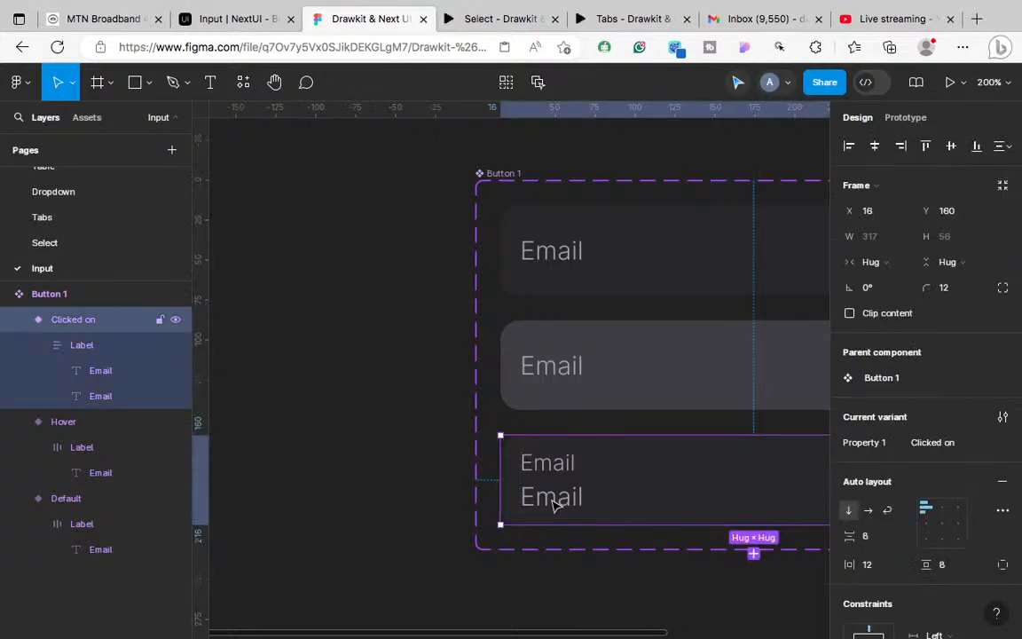
click(553, 504)
click(553, 504)
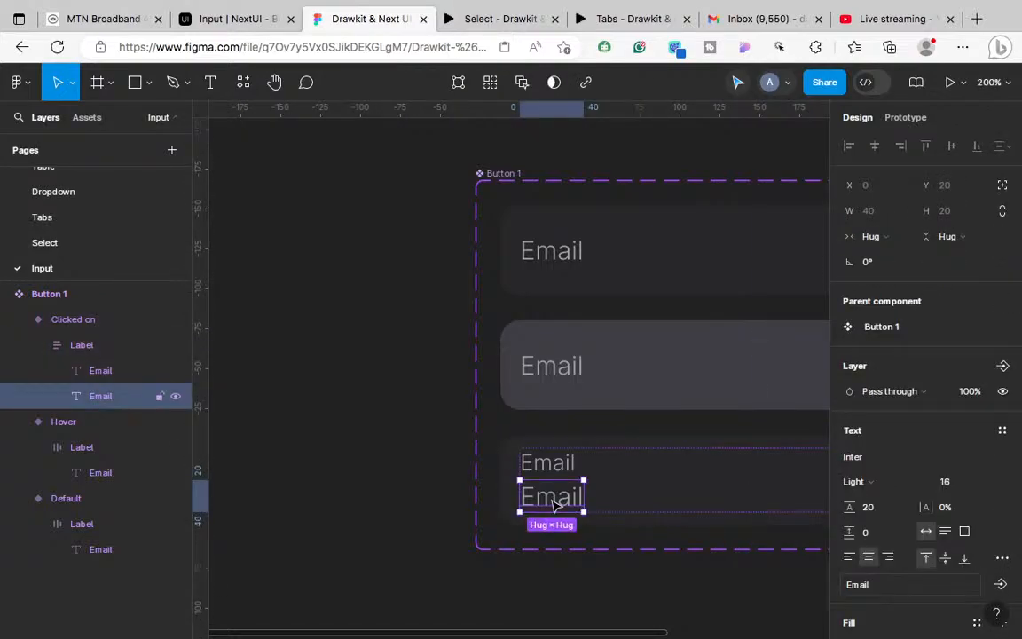
right_click(552, 504)
click(619, 224)
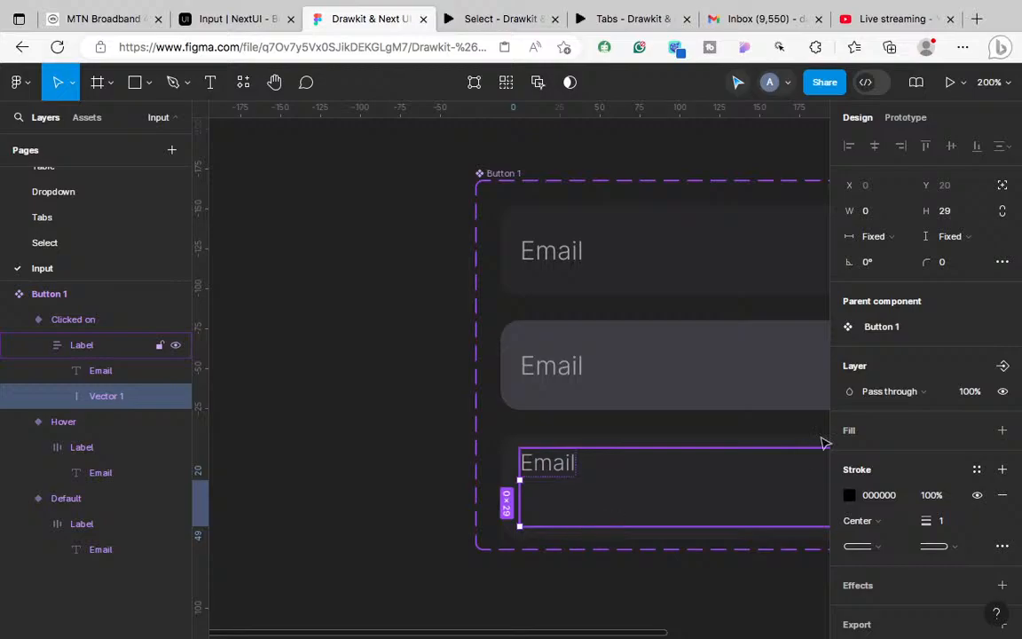
Step: Set the caret line's height to 20 and keep its stroke alignment centred
click(947, 217)
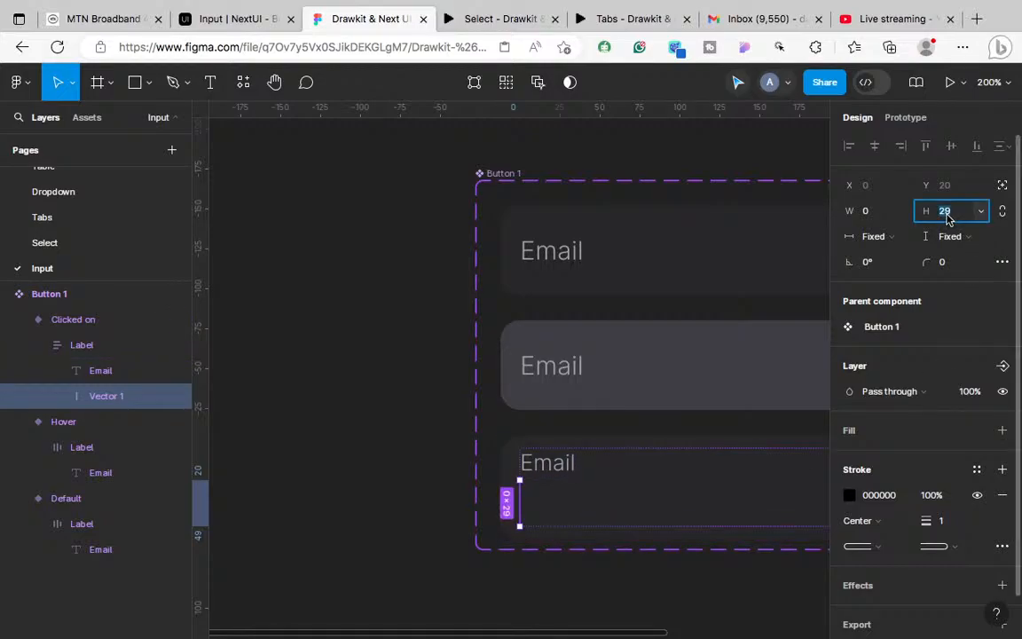
text(20)
key(Return)
scroll(736, 488, right, 2)
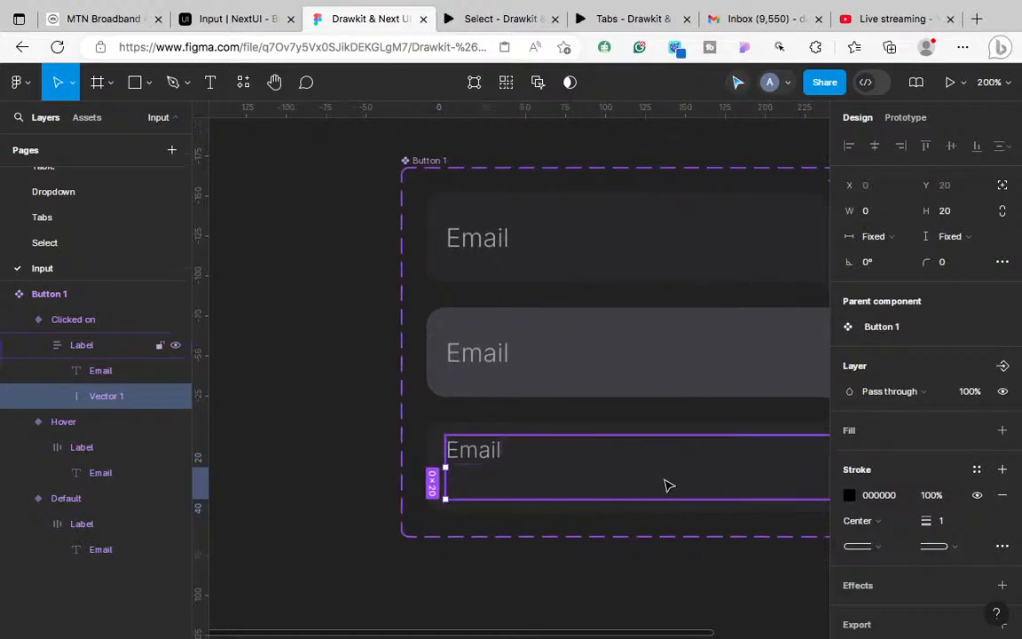
click(657, 484)
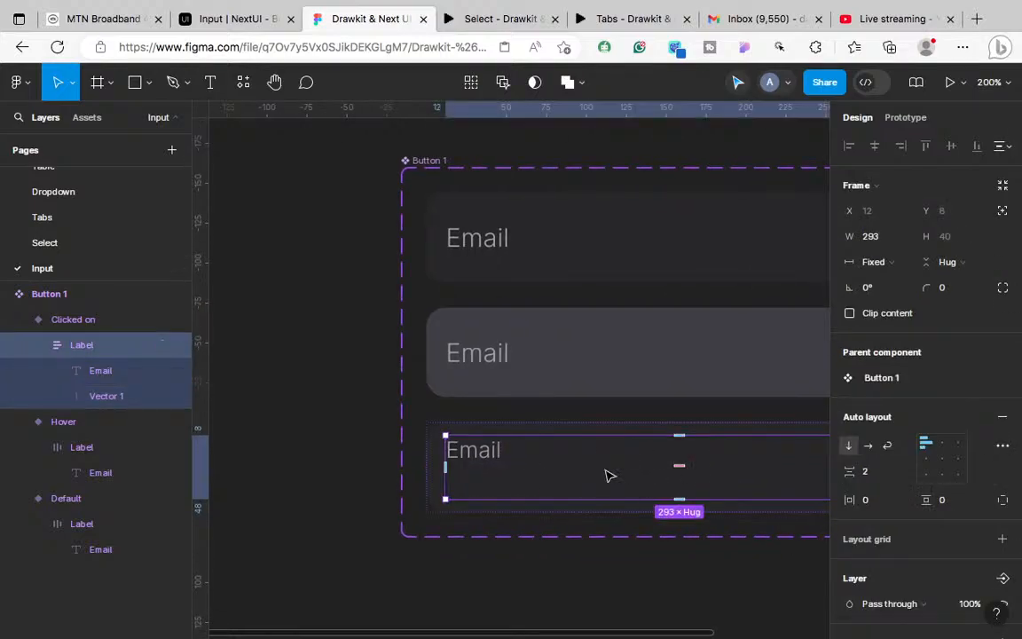
scroll(621, 504, right, 3)
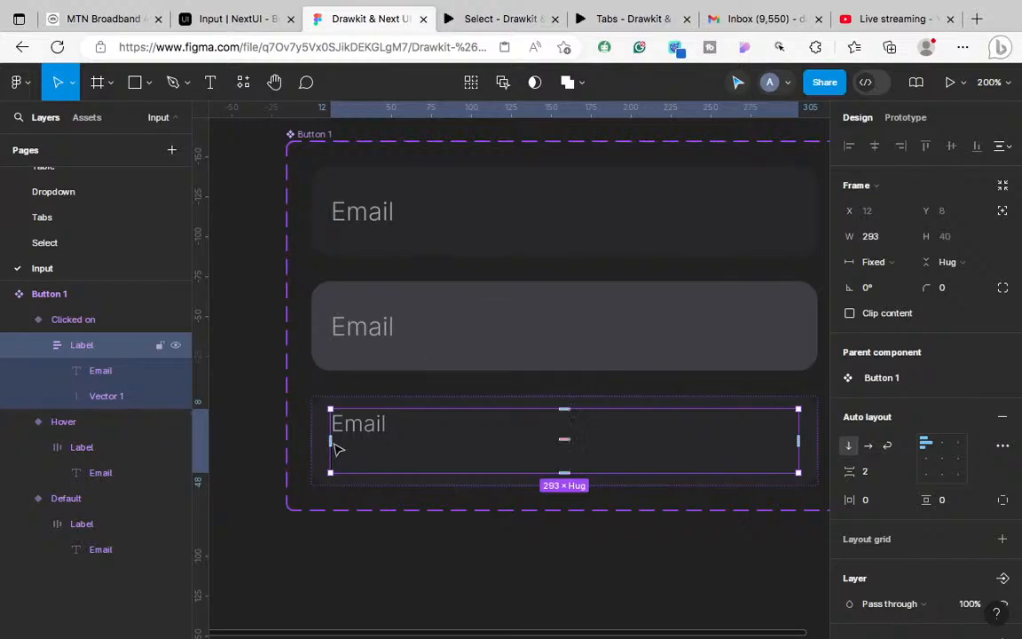
click(111, 396)
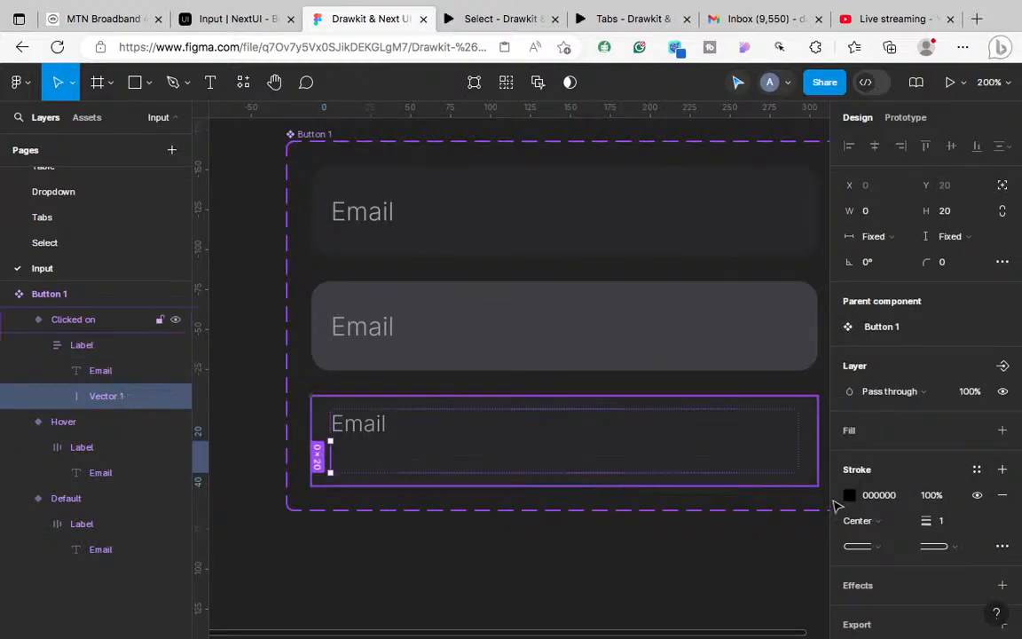
click(875, 522)
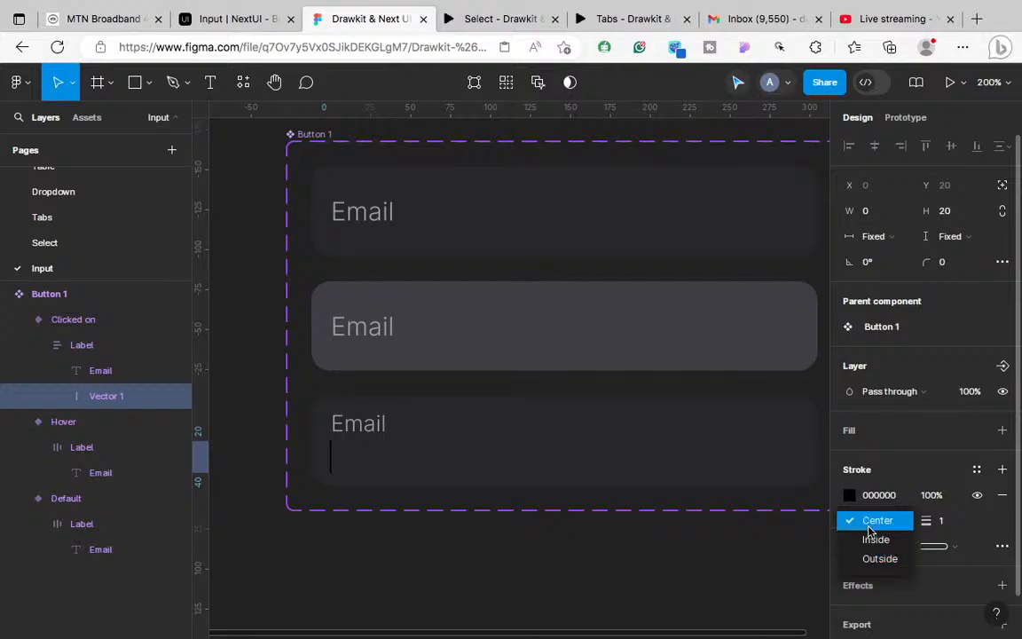
click(870, 528)
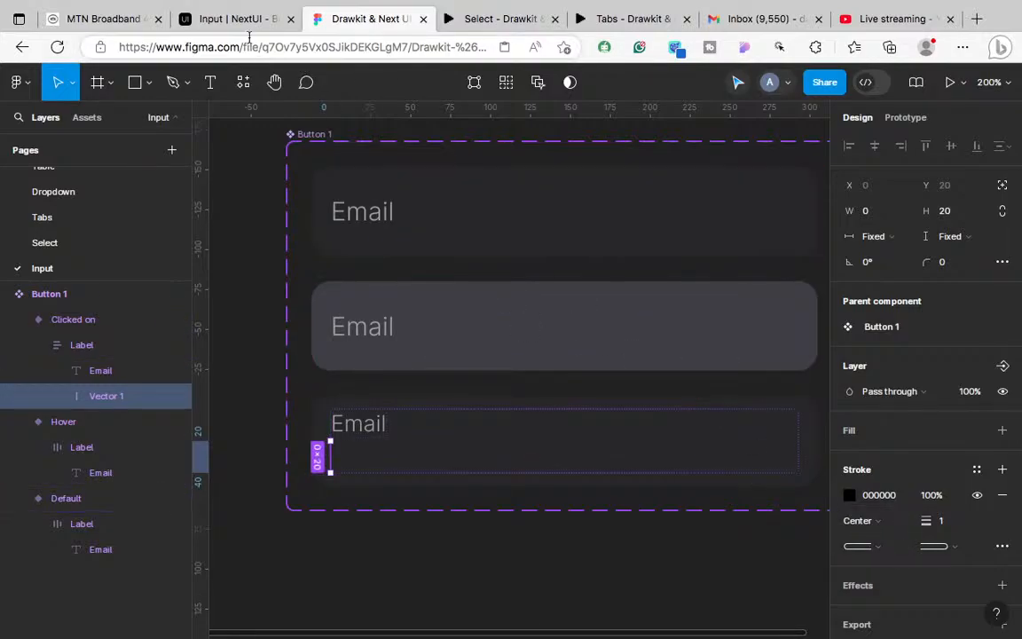
Step: Focus the Email field in the NextUI Input docs to view its caret
click(463, 19)
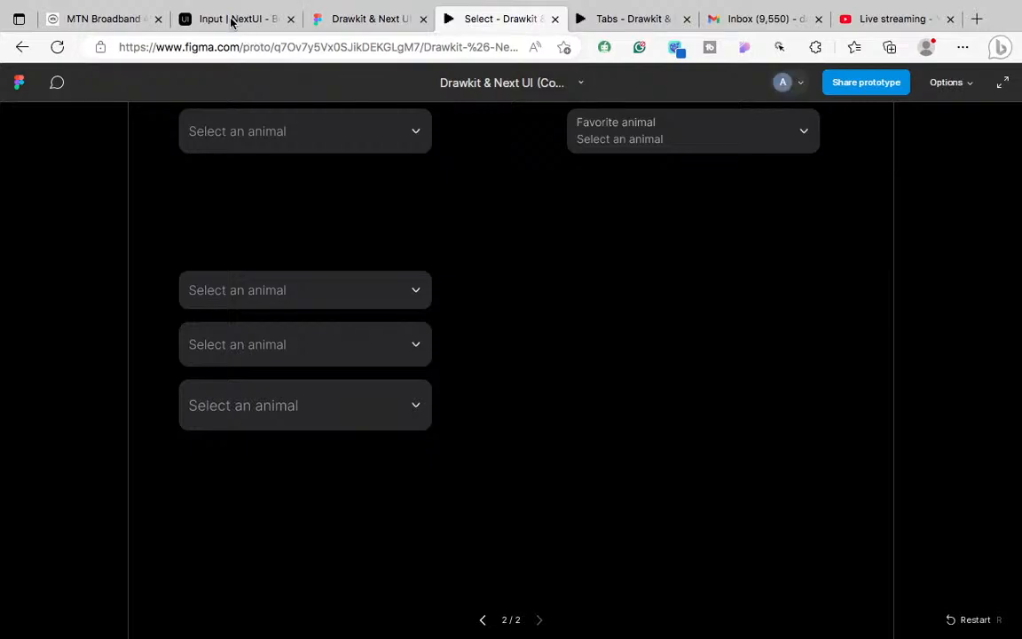
click(231, 20)
click(302, 263)
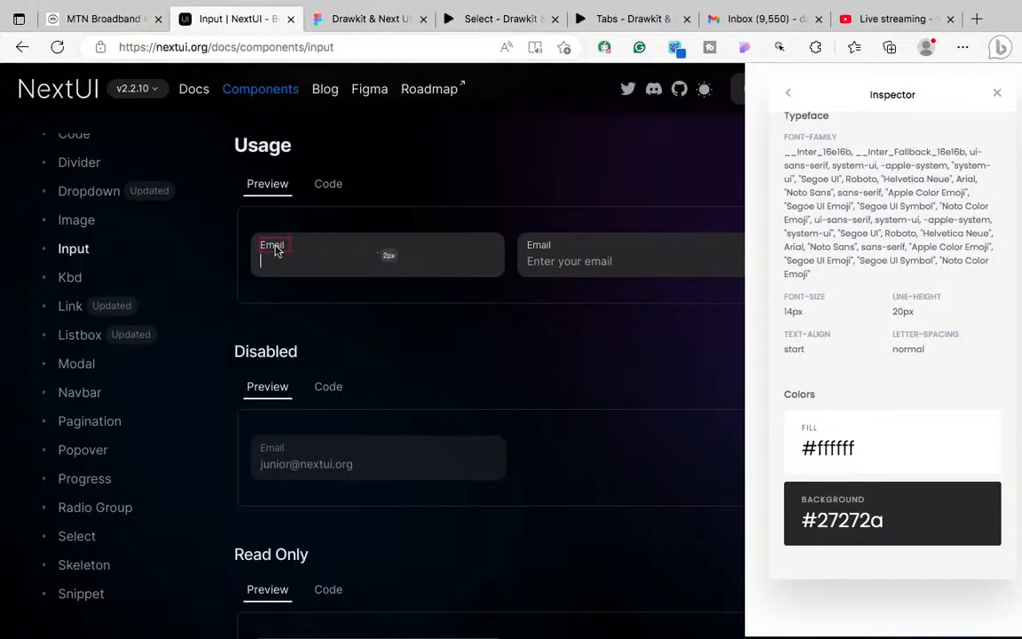
Step: Inspect the label styling and colours of the first two docs inputs
click(275, 251)
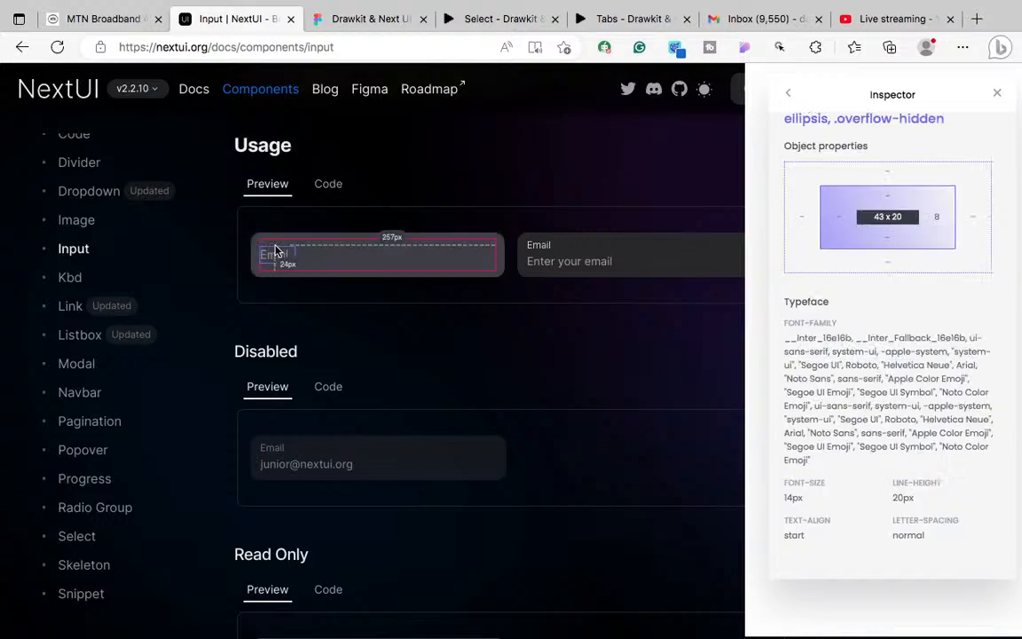
right_click(275, 251)
key(Escape)
scroll(808, 402, down, 5)
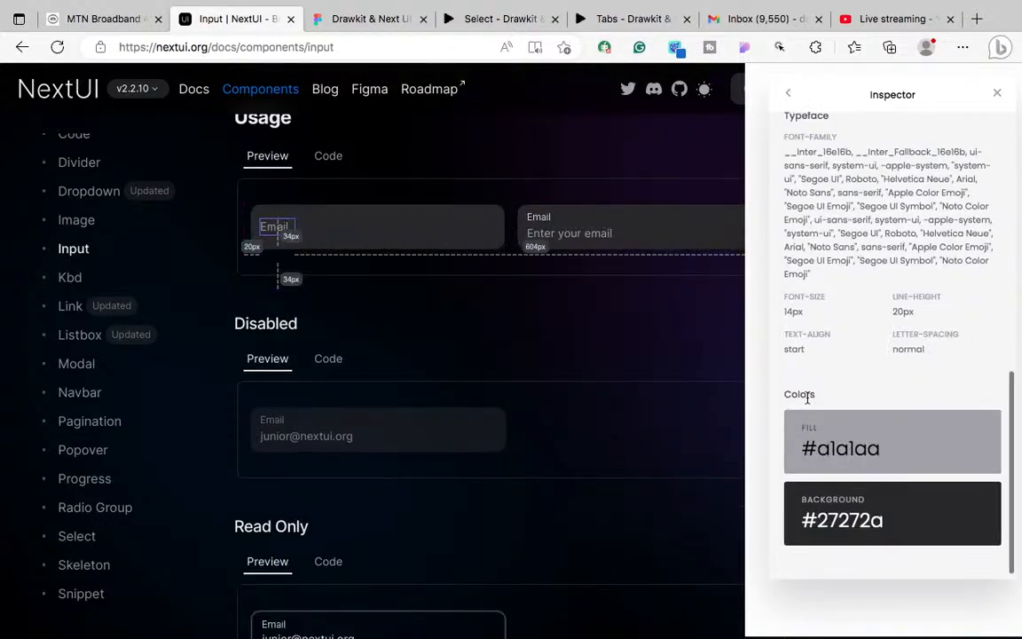
click(539, 218)
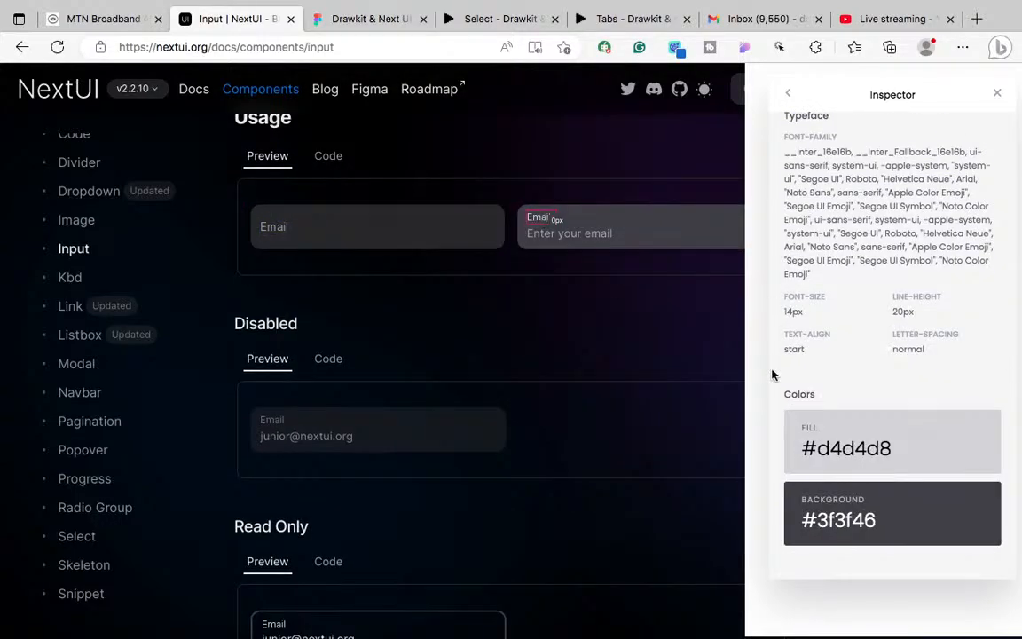
scroll(412, 357, down, 2)
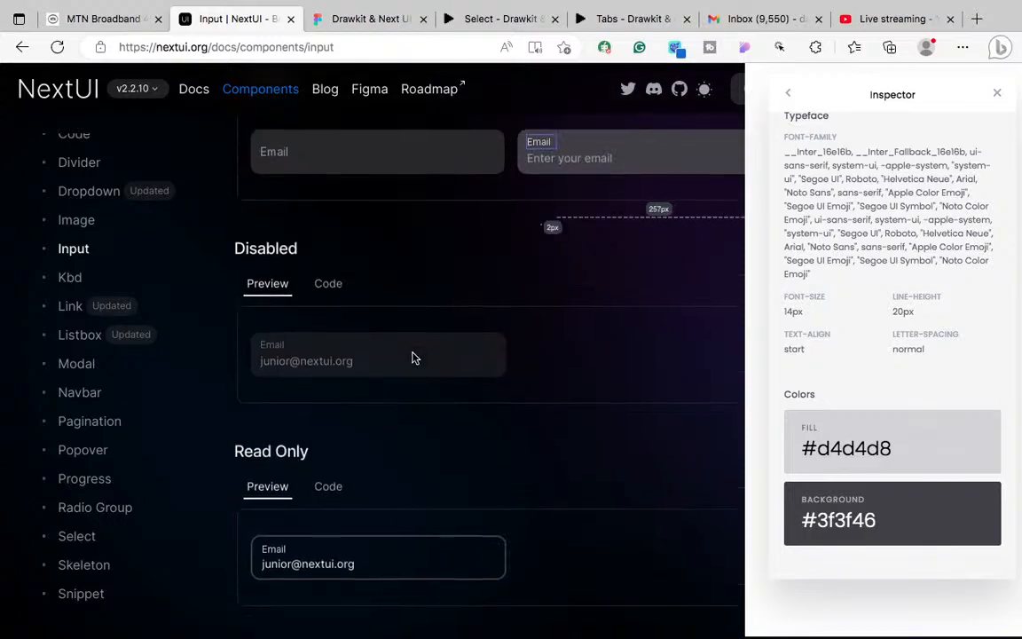
scroll(412, 358, down, 1)
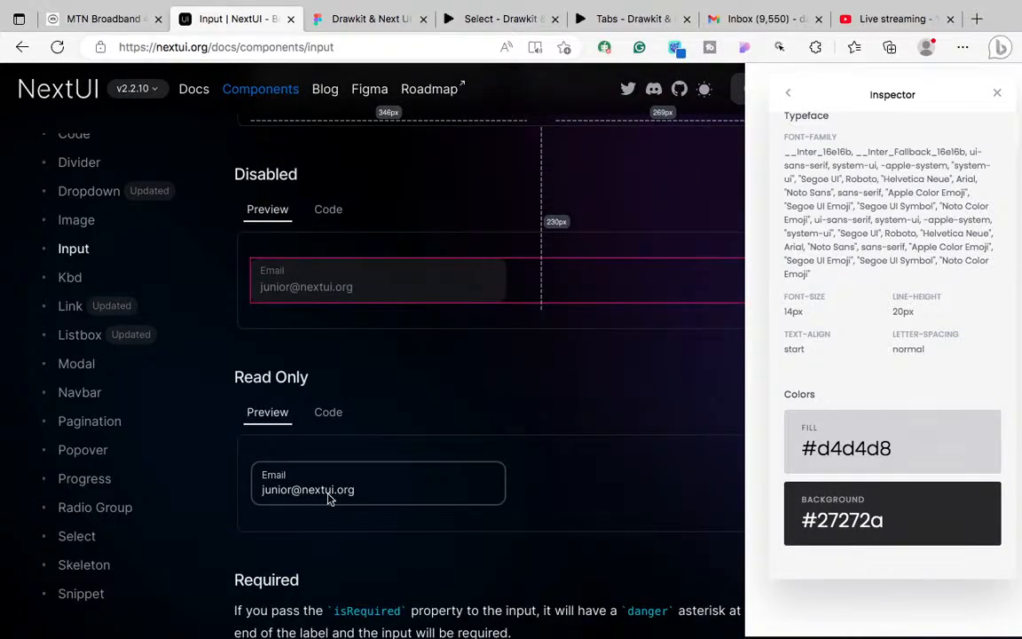
Step: Inspect the Read Only input, copy its #ecedee text colour, and return to Figma
click(300, 499)
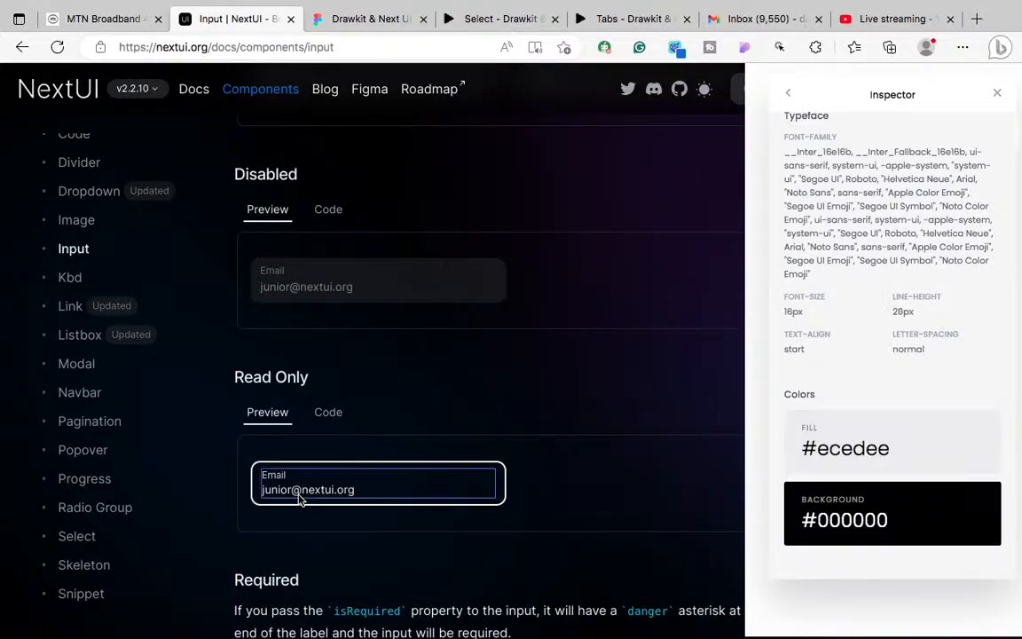
double_click(300, 499)
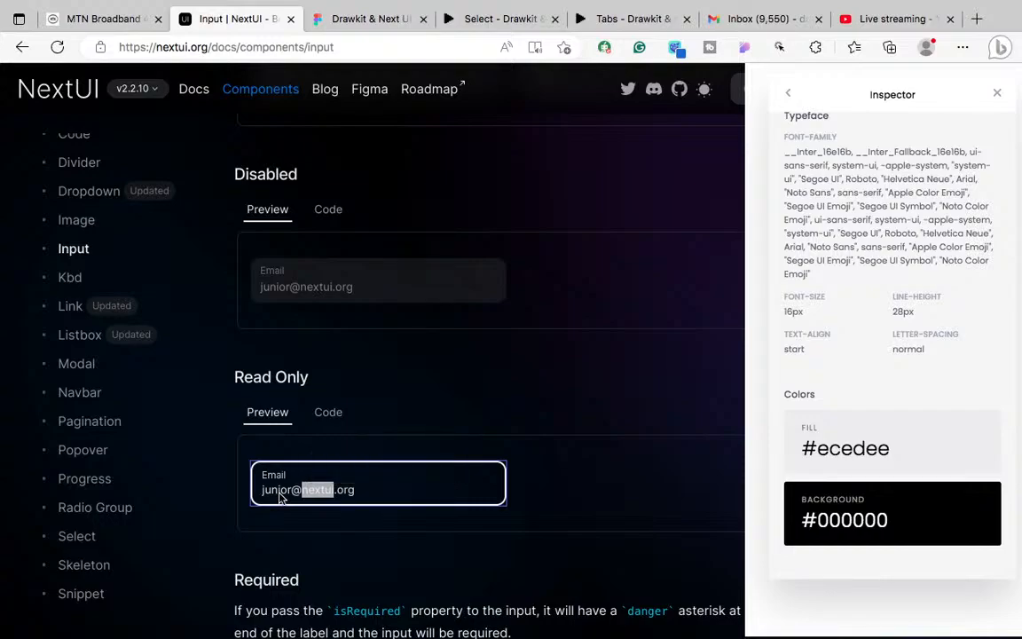
triple_click(280, 498)
click(318, 534)
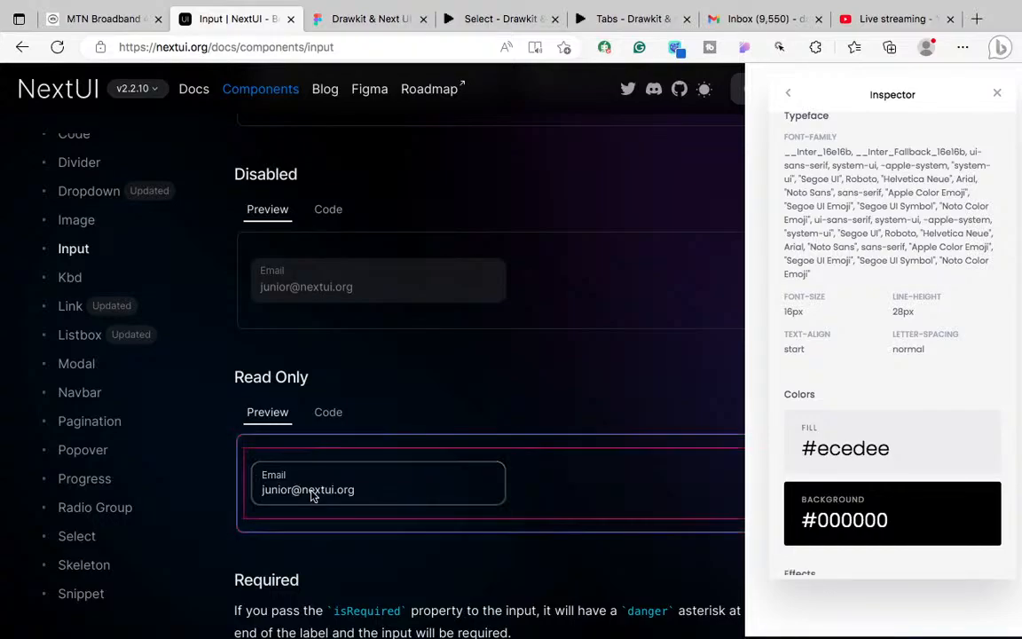
right_click(297, 497)
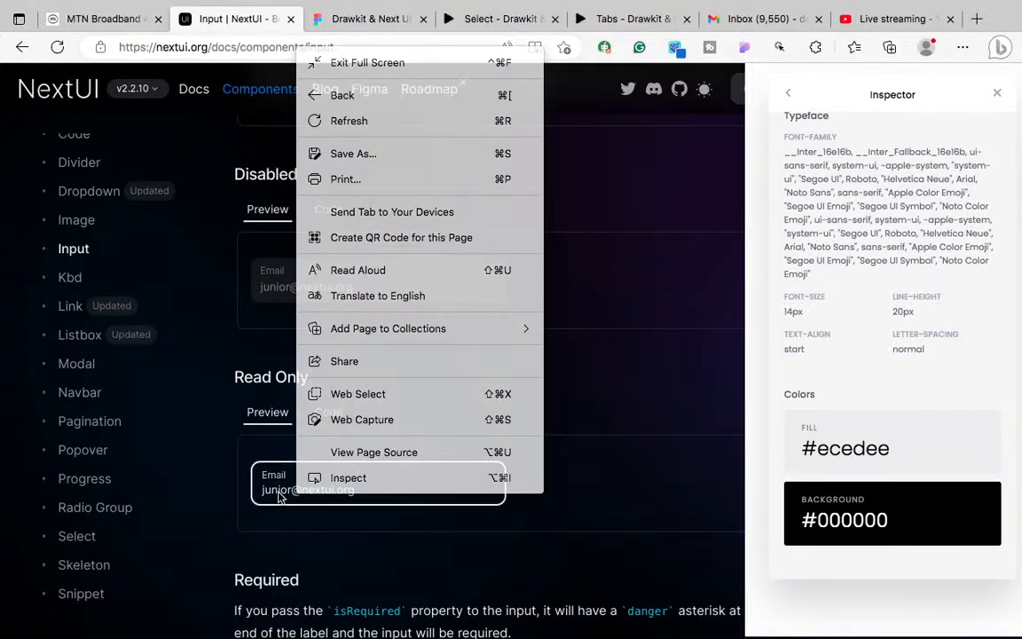
double_click(279, 499)
click(310, 496)
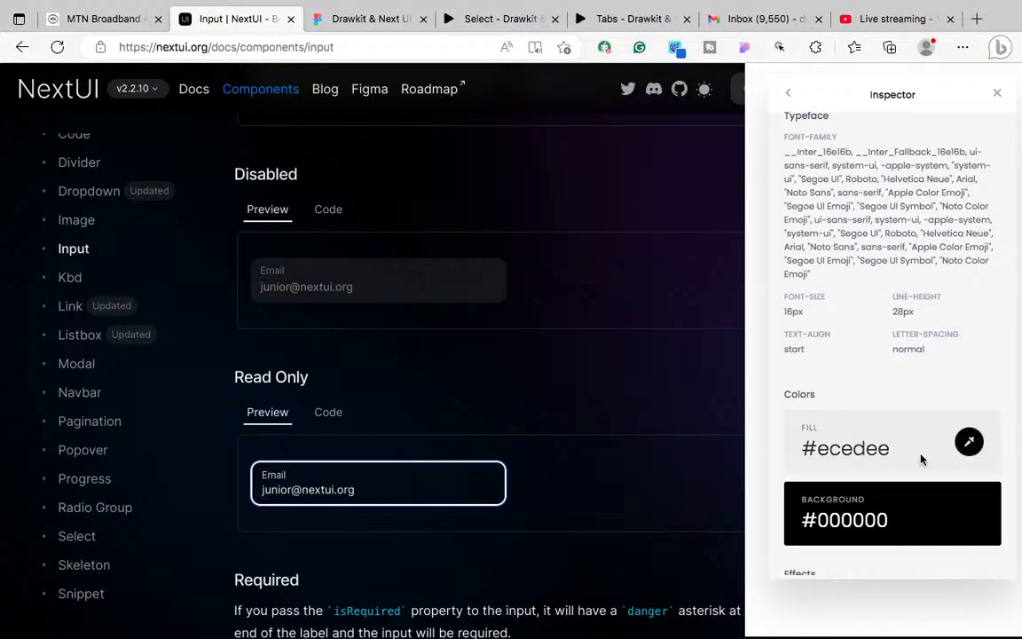
click(969, 441)
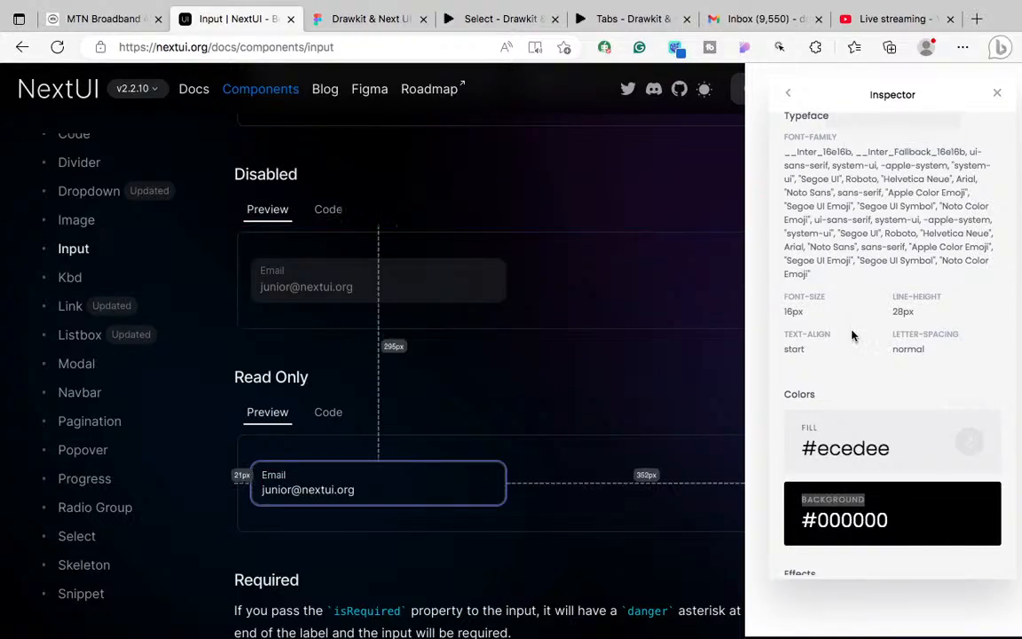
click(969, 441)
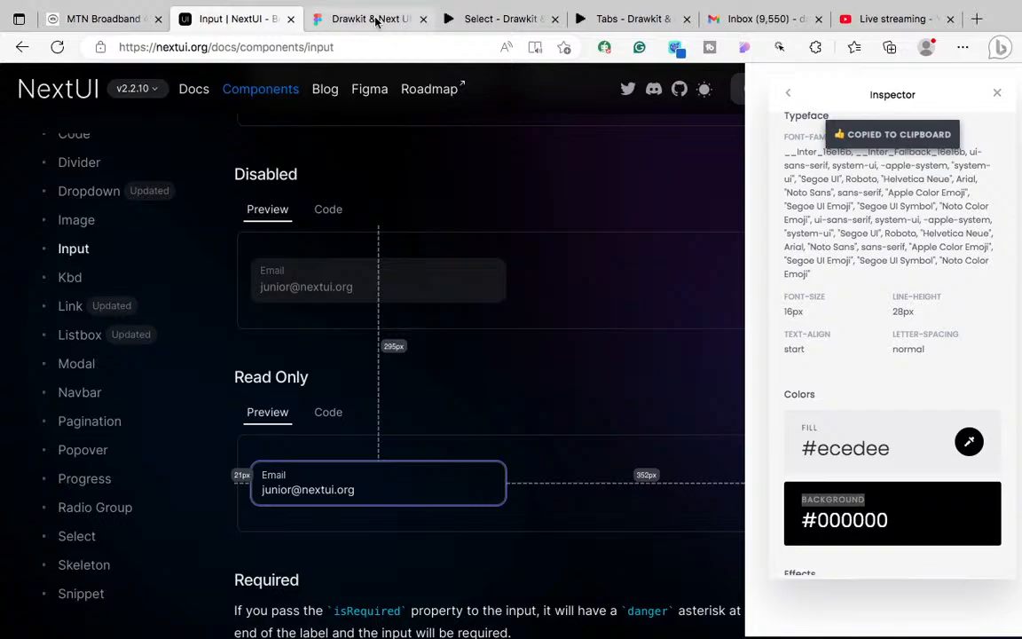
click(373, 18)
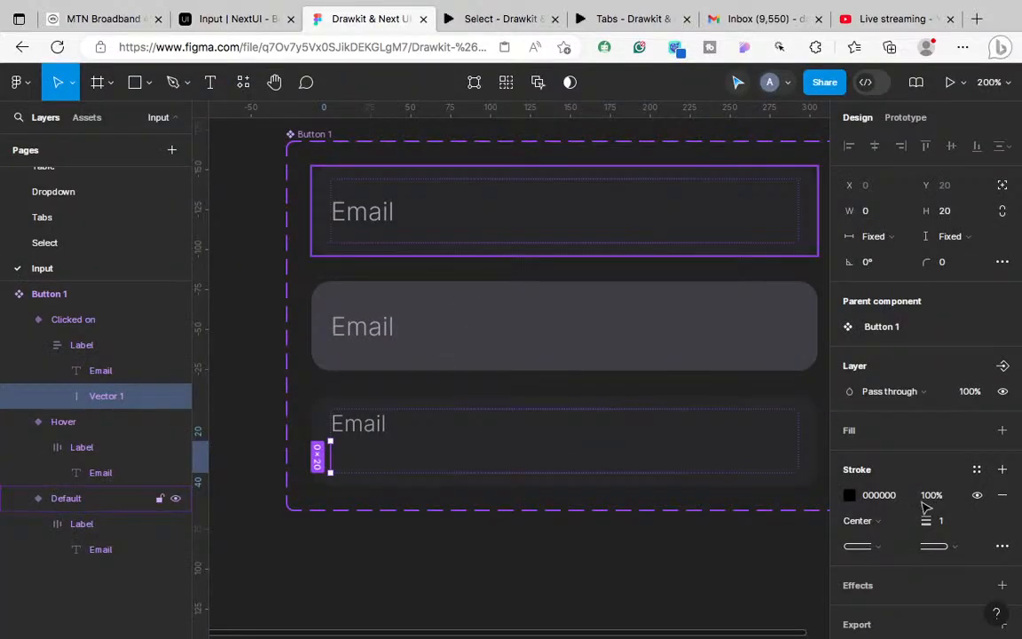
Step: Set the caret line's stroke colour to ECEDEE
click(887, 498)
text(ecedee)
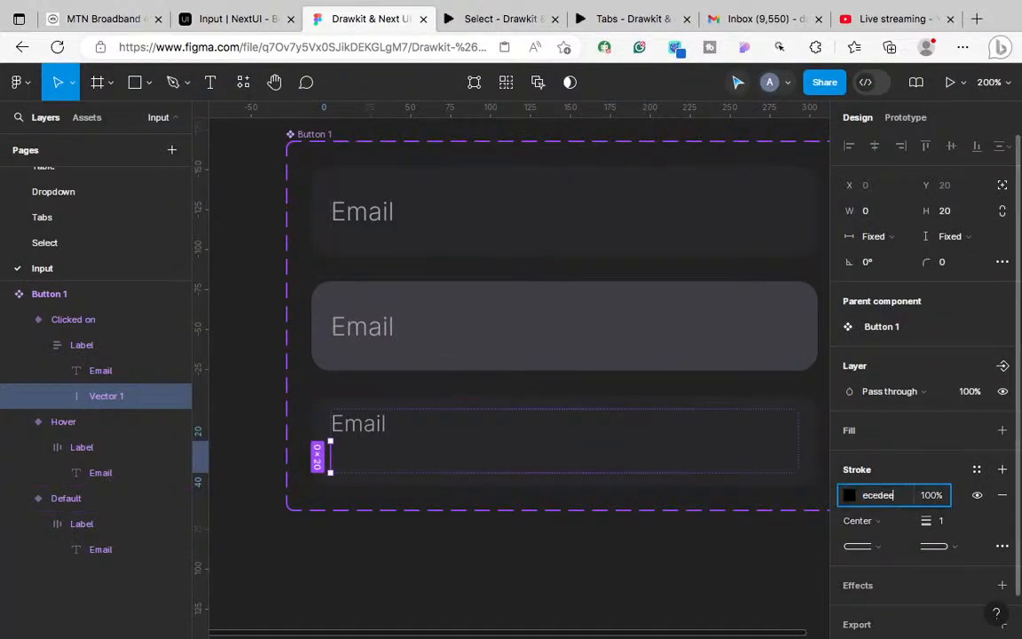
key(Return)
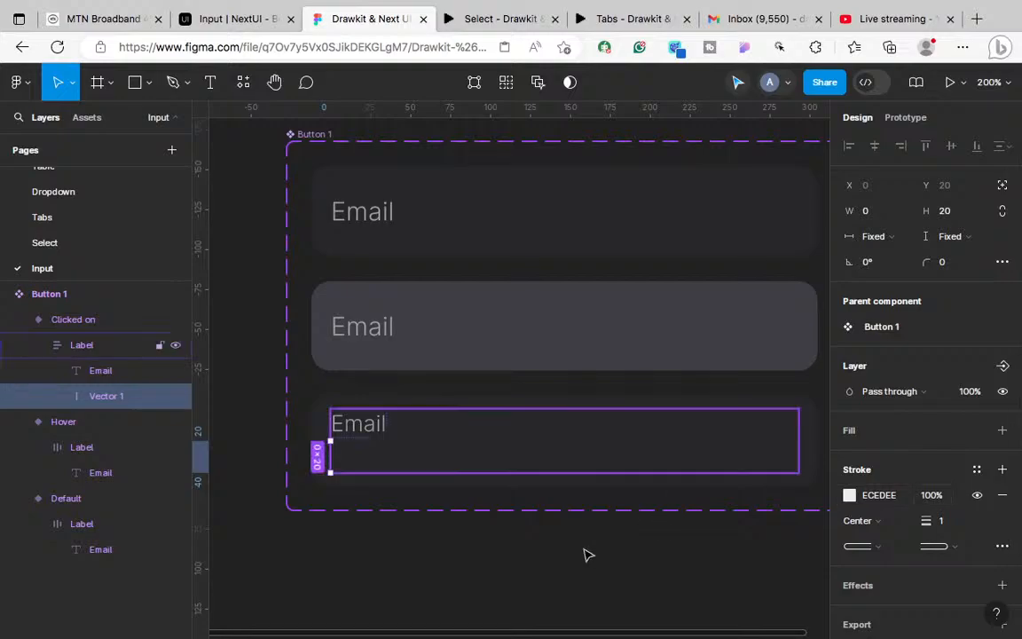
click(945, 531)
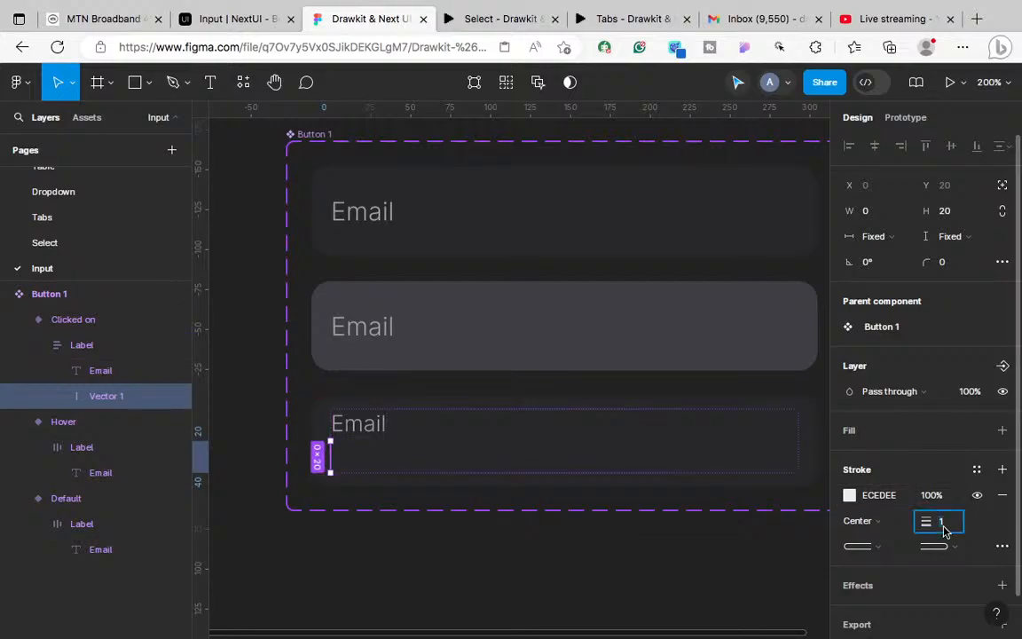
click(789, 594)
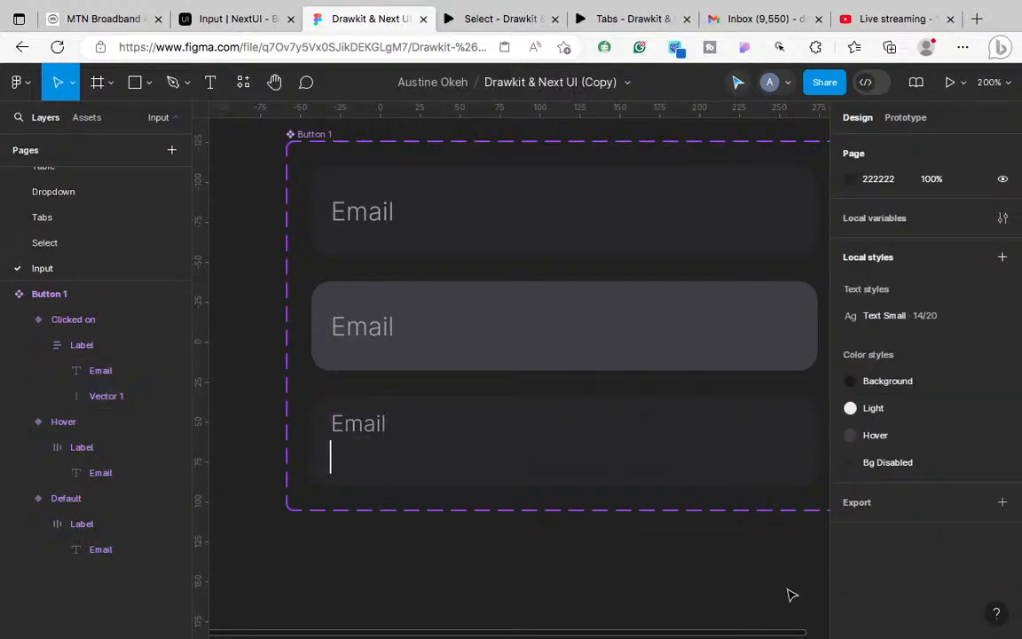
Step: Change the Clicked on Label group's height from Hug to Fixed at 40
key(shift+0)
key(minus)
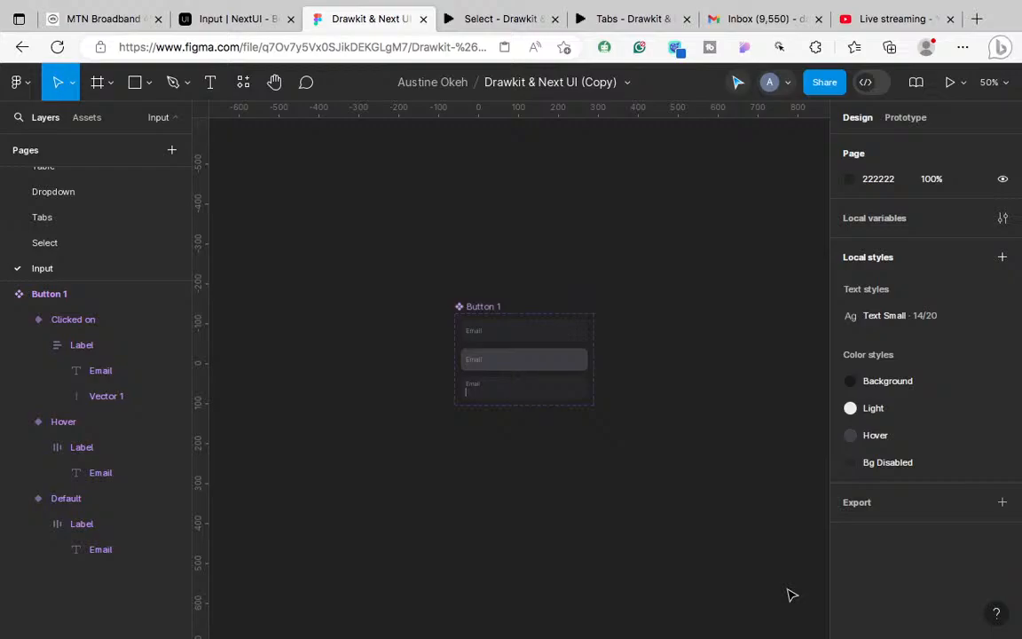
key(plus)
key(plus)
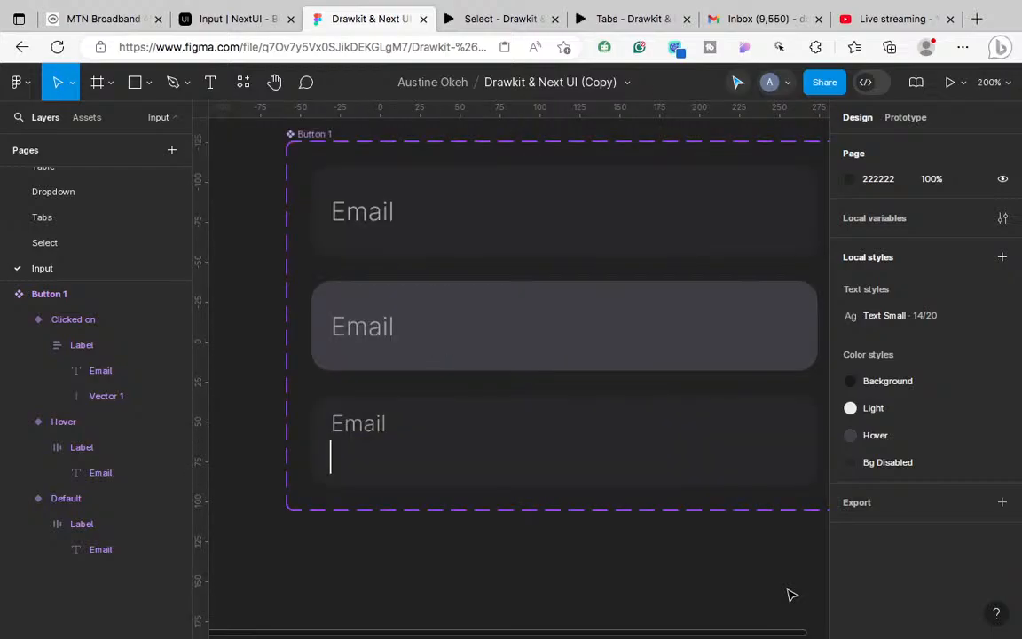
key(plus)
key(minus)
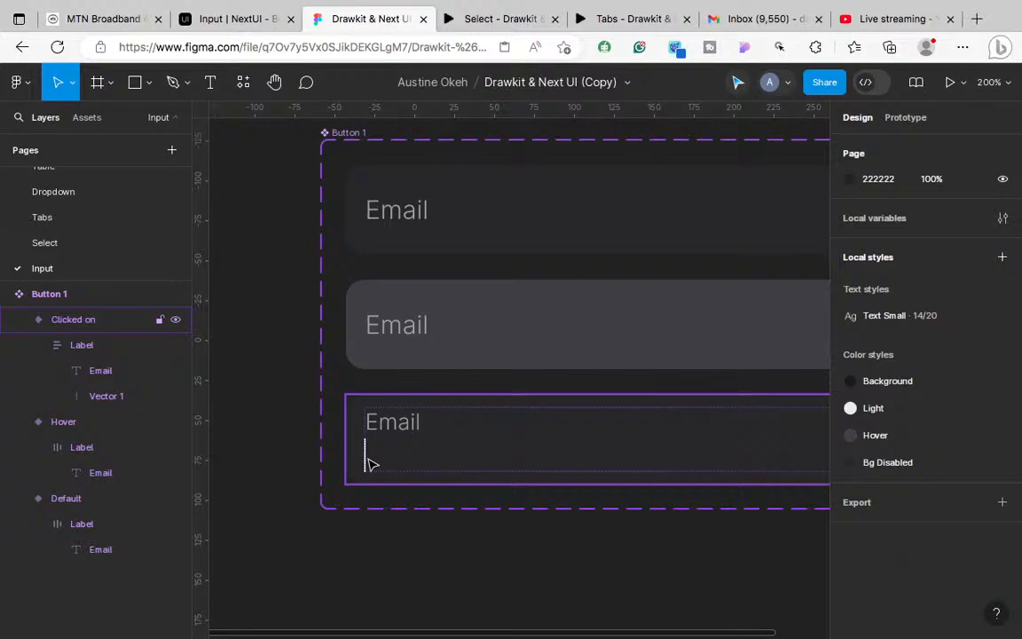
key(plus)
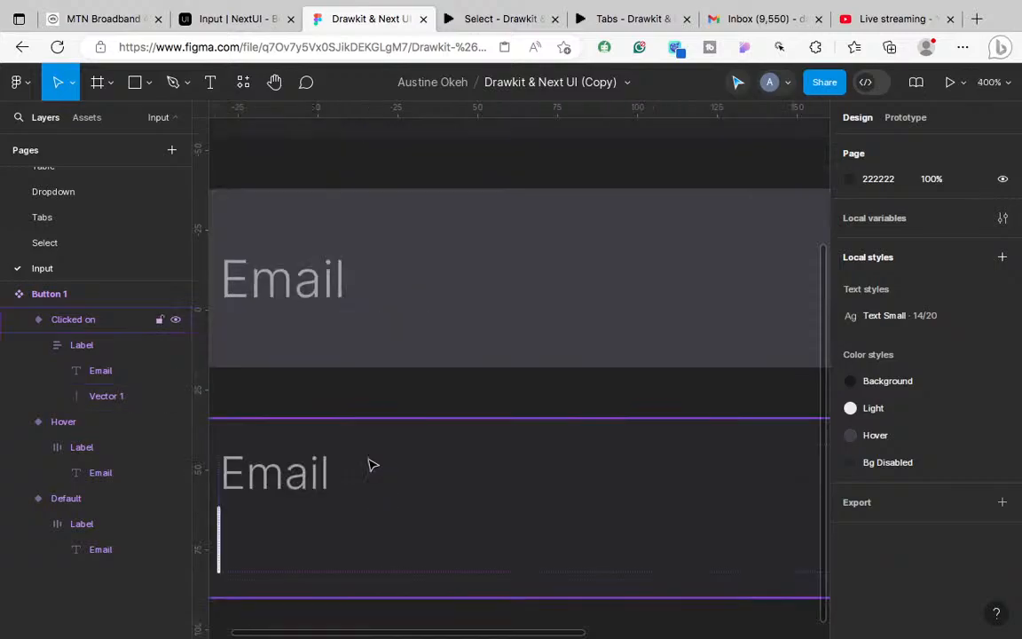
scroll(368, 461, left, 2)
scroll(368, 461, down, 1)
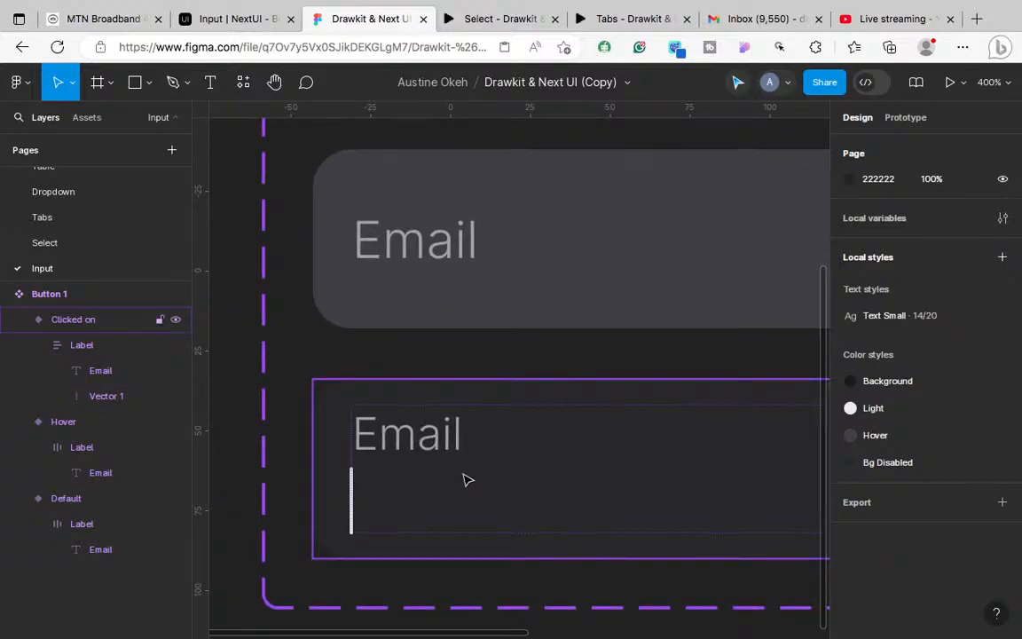
click(467, 480)
double_click(466, 479)
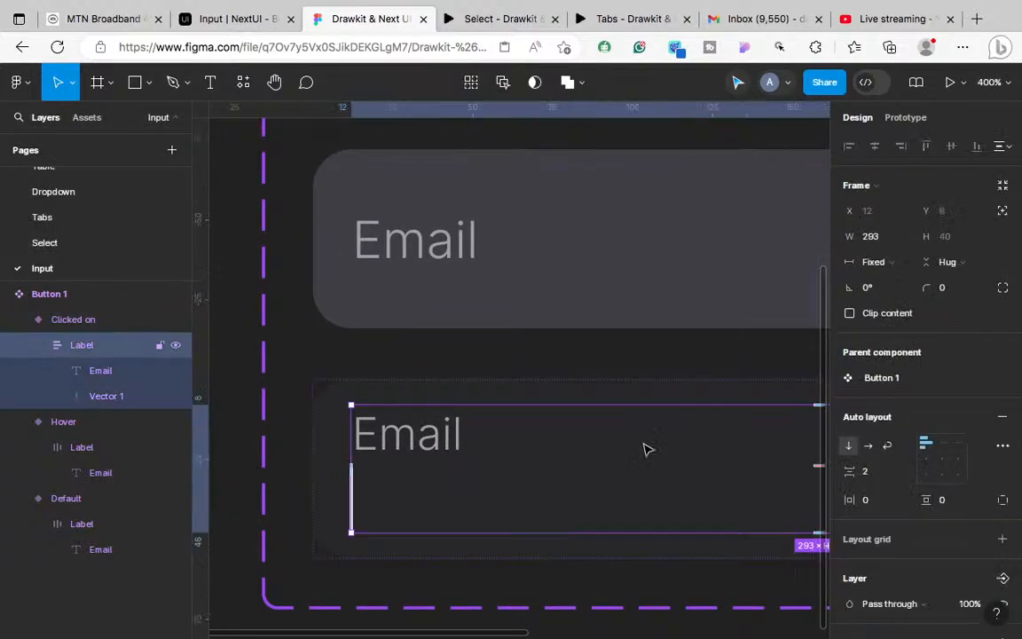
click(958, 264)
click(940, 240)
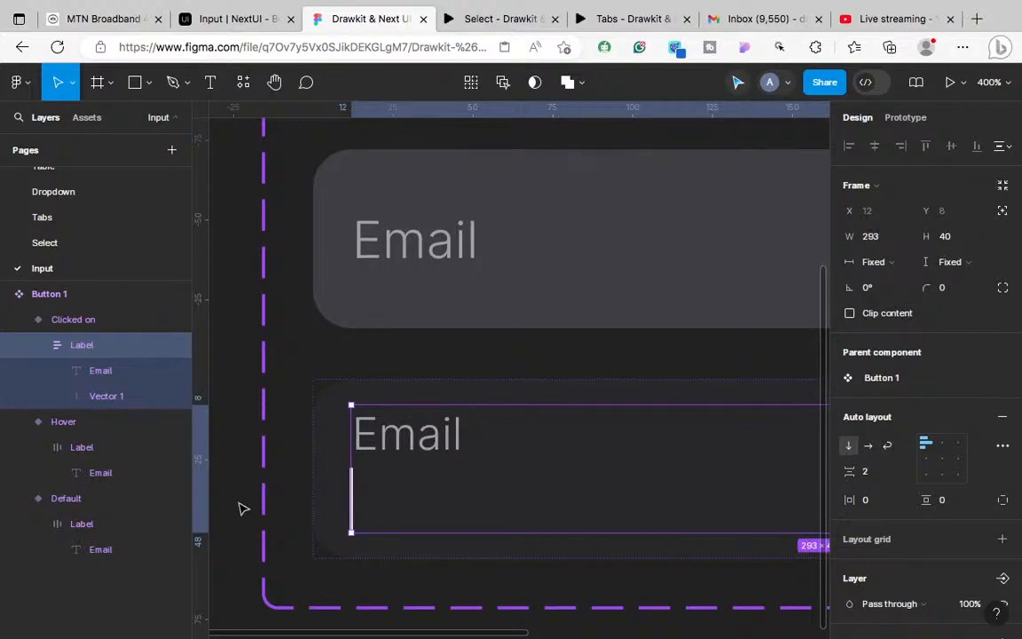
Step: Nudge the Vector 1 caret line 2px right to X 2
click(115, 397)
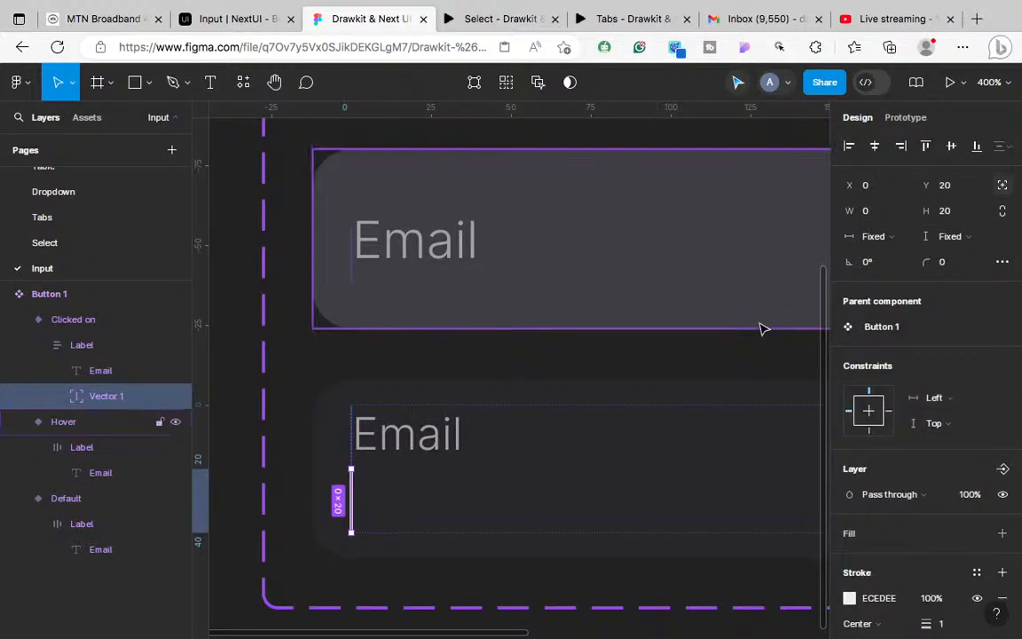
key(Right)
key(Right)
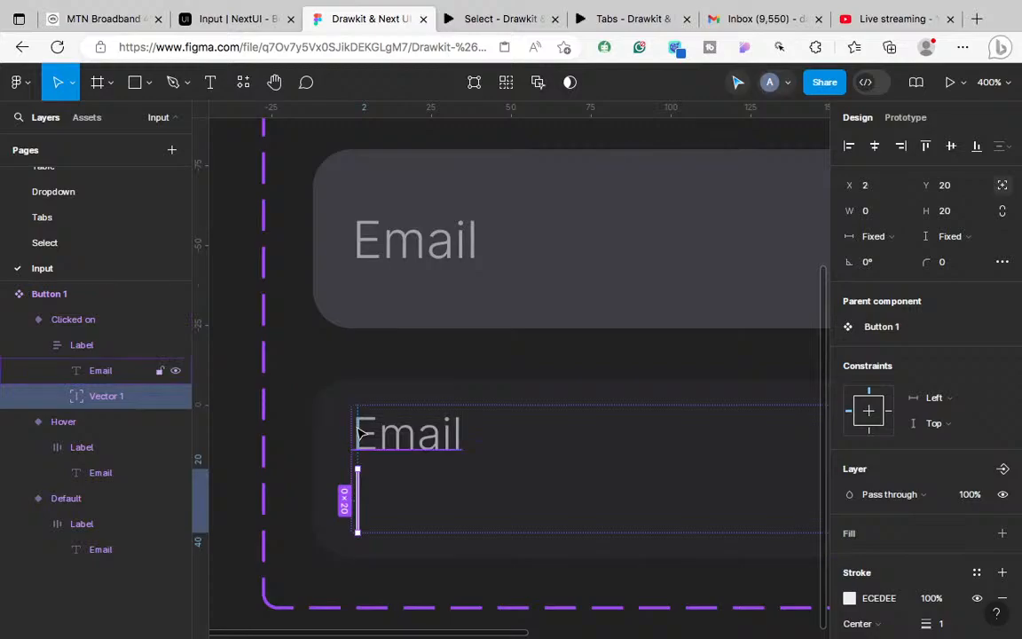
key(minus)
click(502, 530)
key(minus)
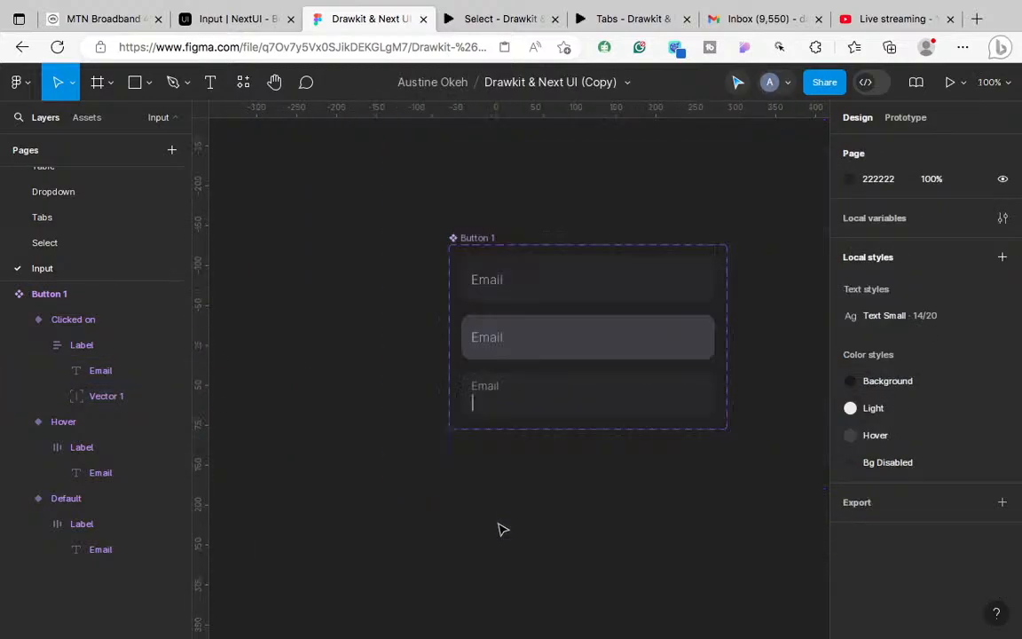
click(586, 395)
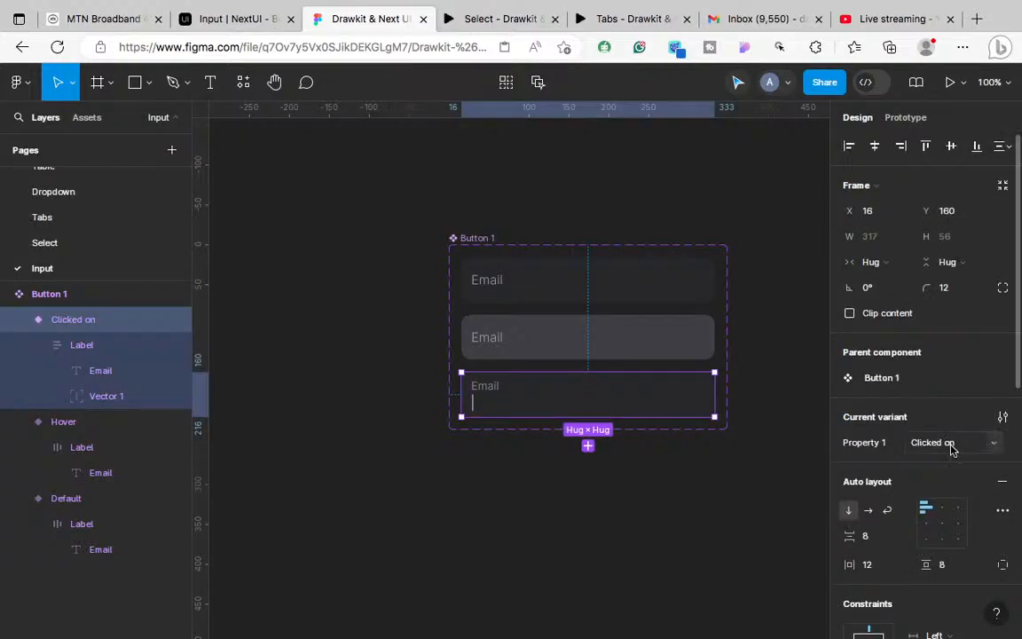
Step: Add a fourth variant to Button 1 and rename its Property 1 value to 'Clicked off'
scroll(950, 449, down, 3)
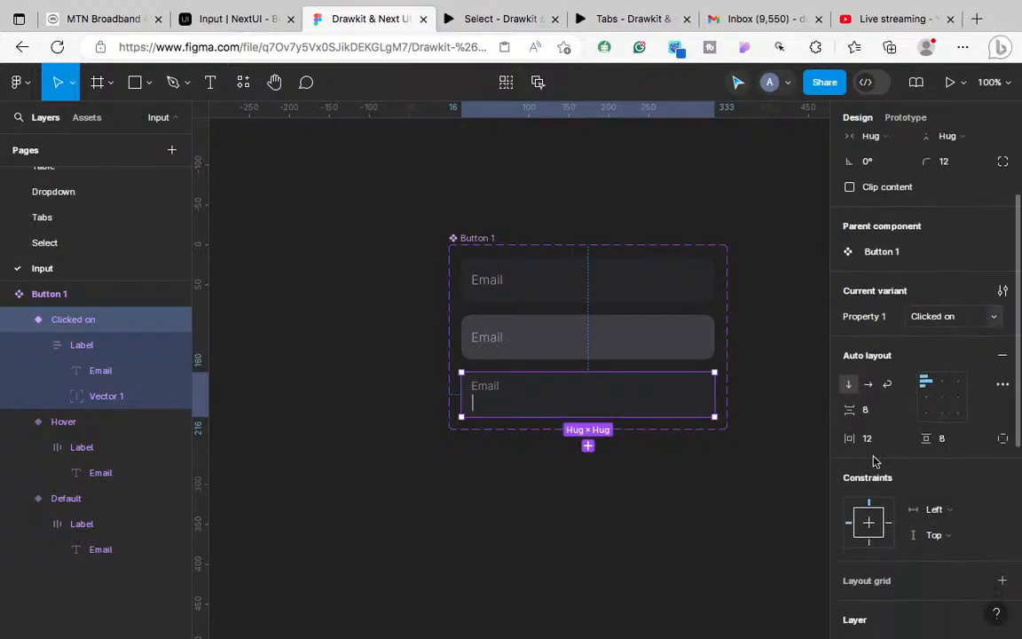
click(587, 446)
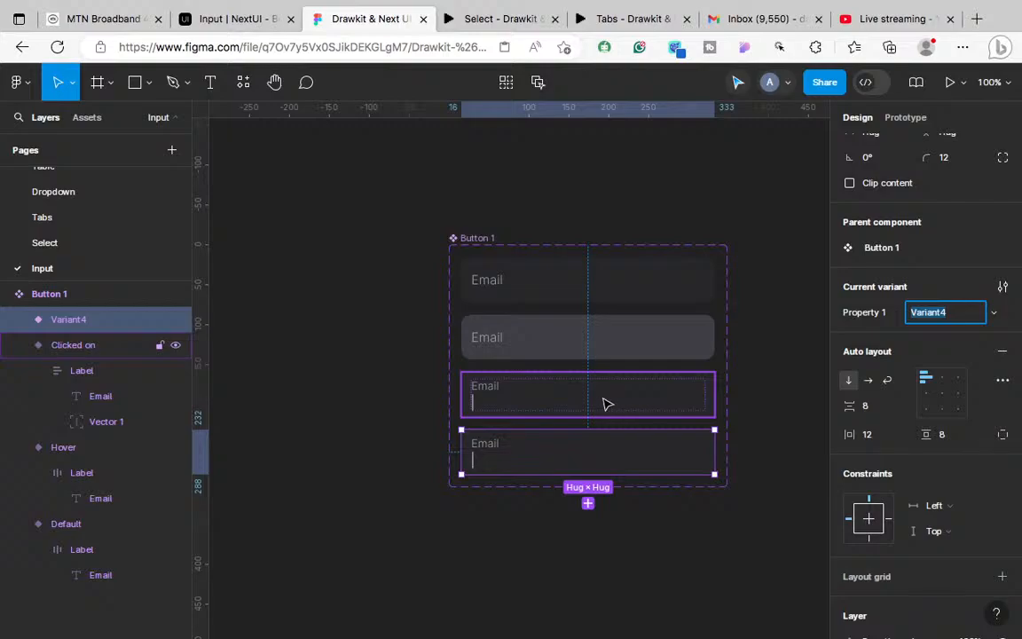
click(624, 396)
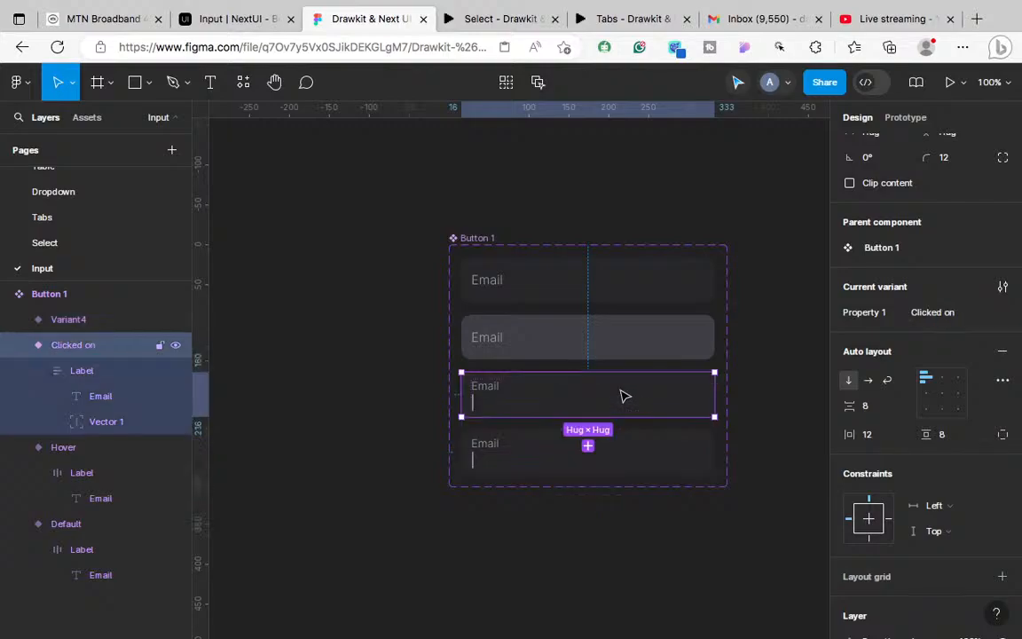
click(635, 450)
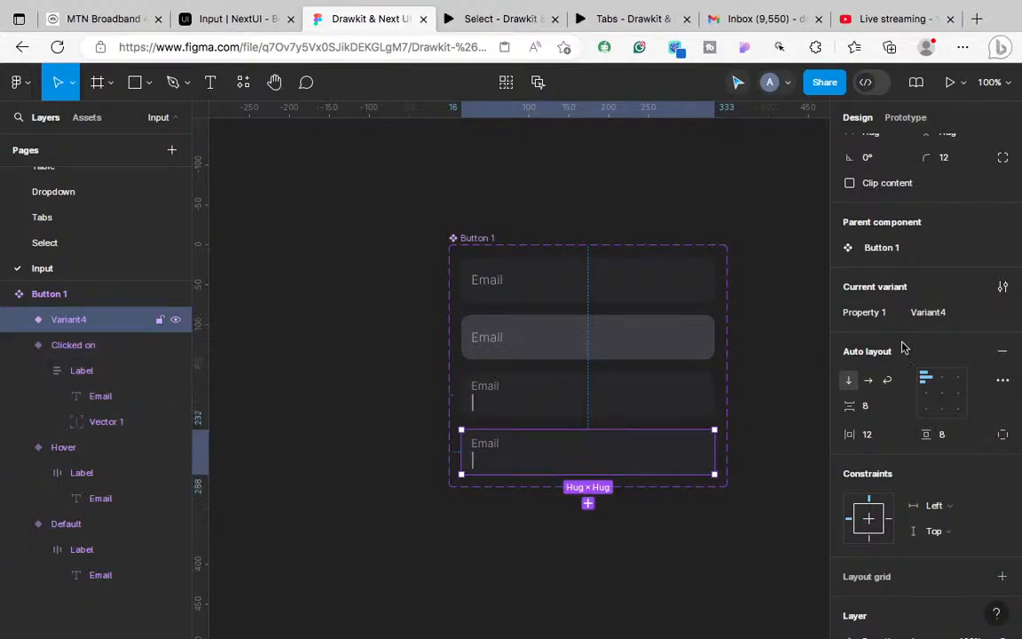
click(936, 314)
text(Clicked off)
key(Return)
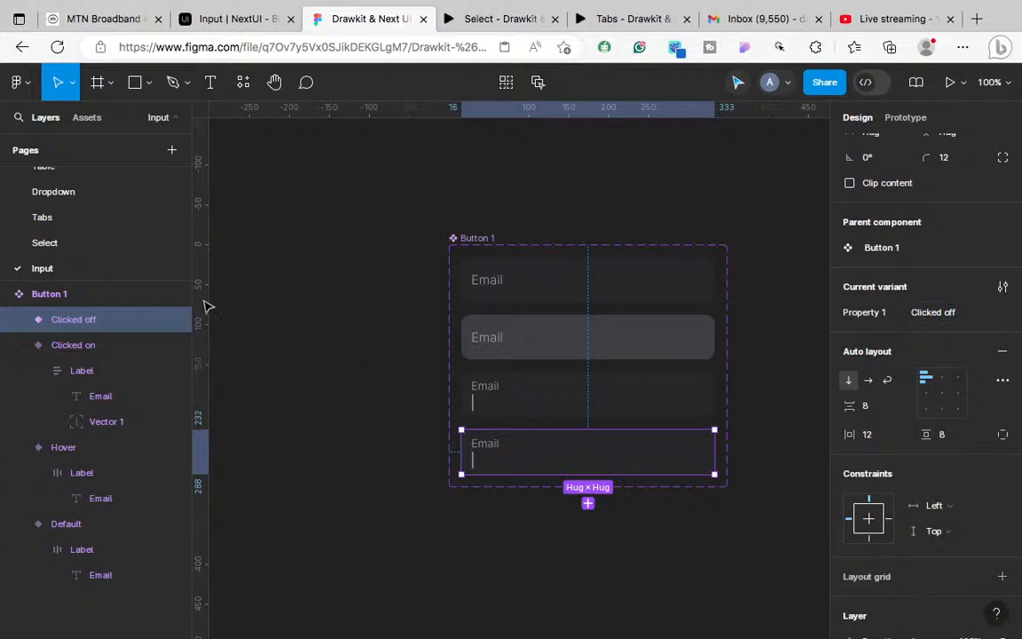
Step: Hide the Vector 1 caret line in the Clicked off variant using its layer eye icon
click(16, 320)
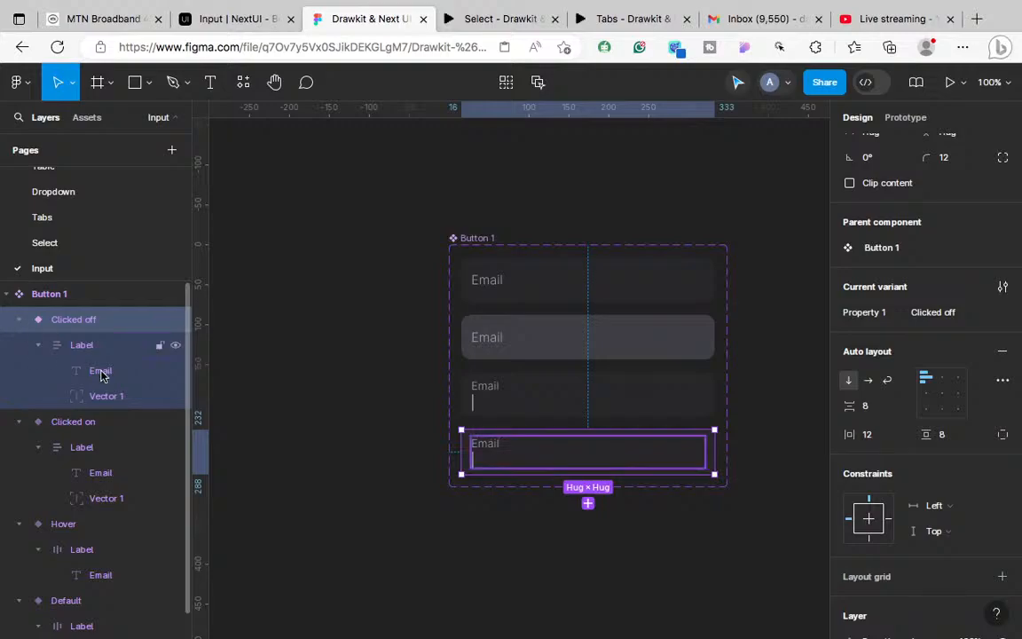
click(92, 397)
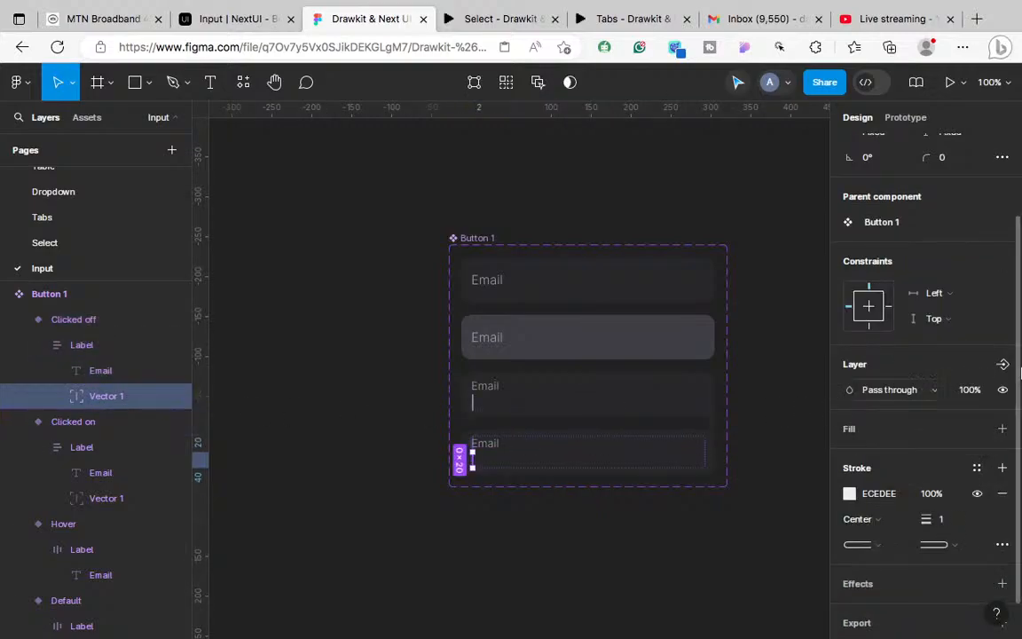
click(1001, 390)
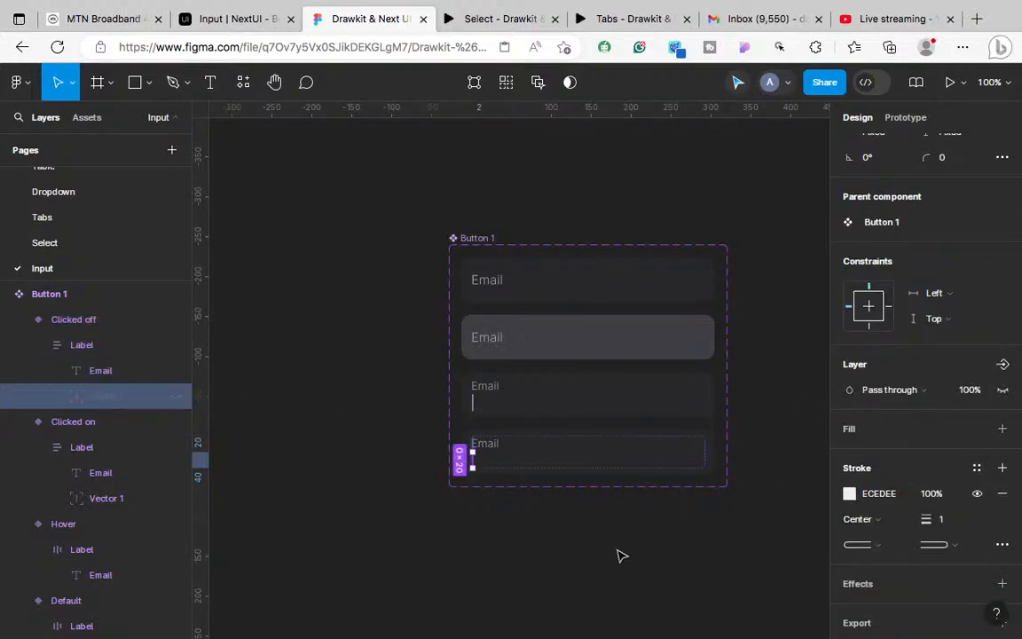
key(super+equal)
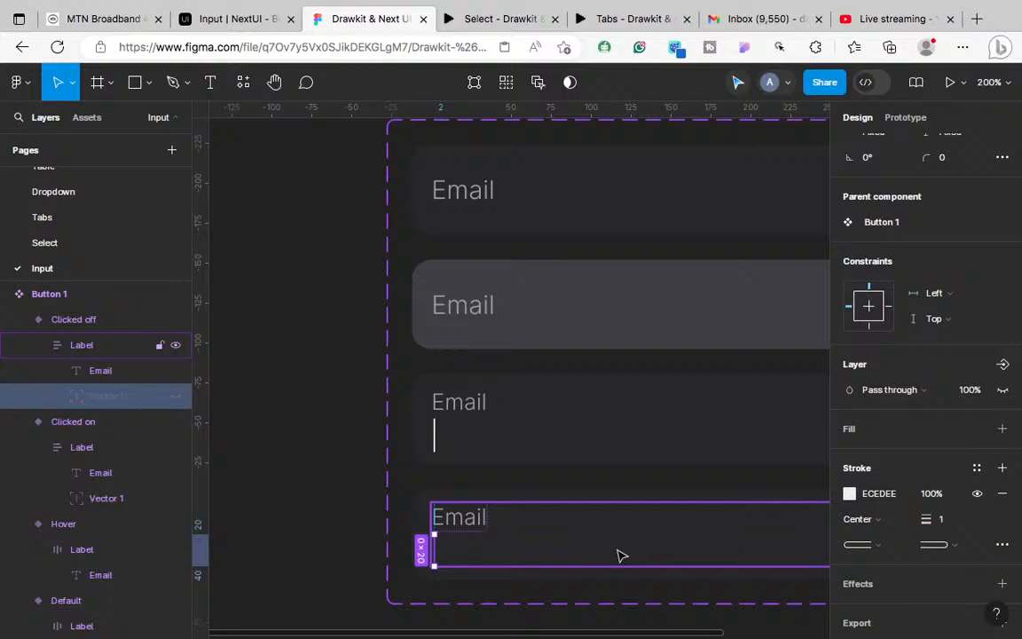
key(super+minus)
key(super+equal)
scroll(609, 512, right, 3)
scroll(609, 512, down, 2)
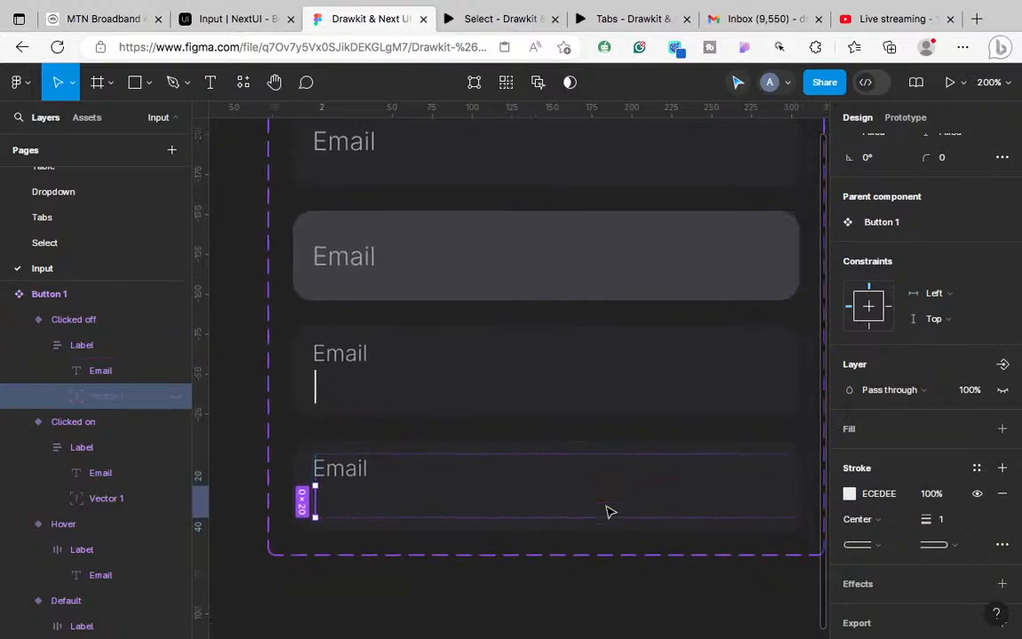
click(568, 334)
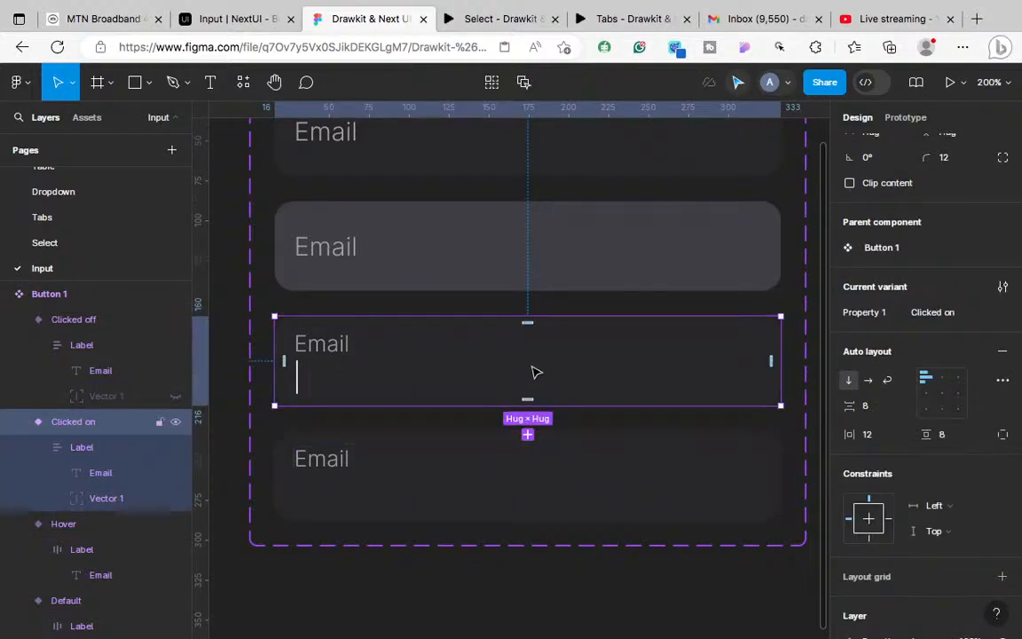
Step: In Prototype mode, delete the While hovering → Hover interaction from the Clicked on variant
click(910, 118)
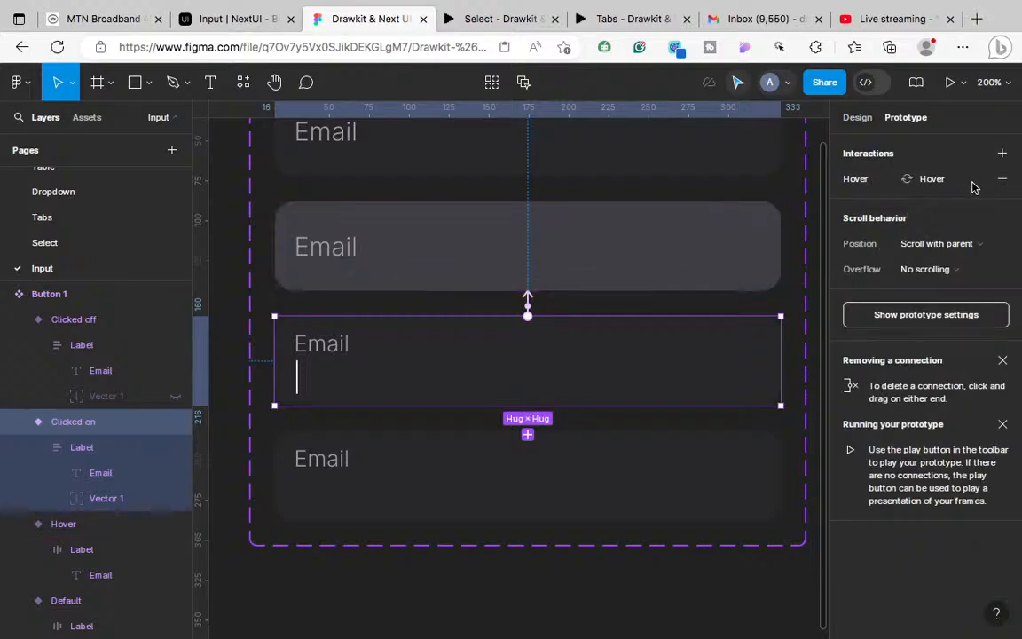
scroll(615, 287, up, 2)
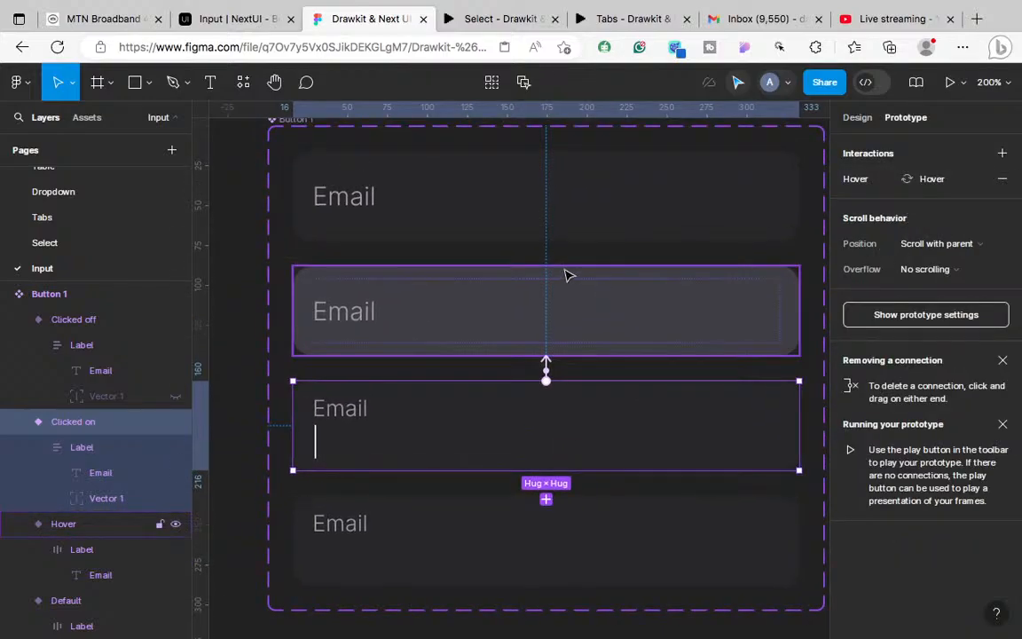
scroll(569, 276, up, 1)
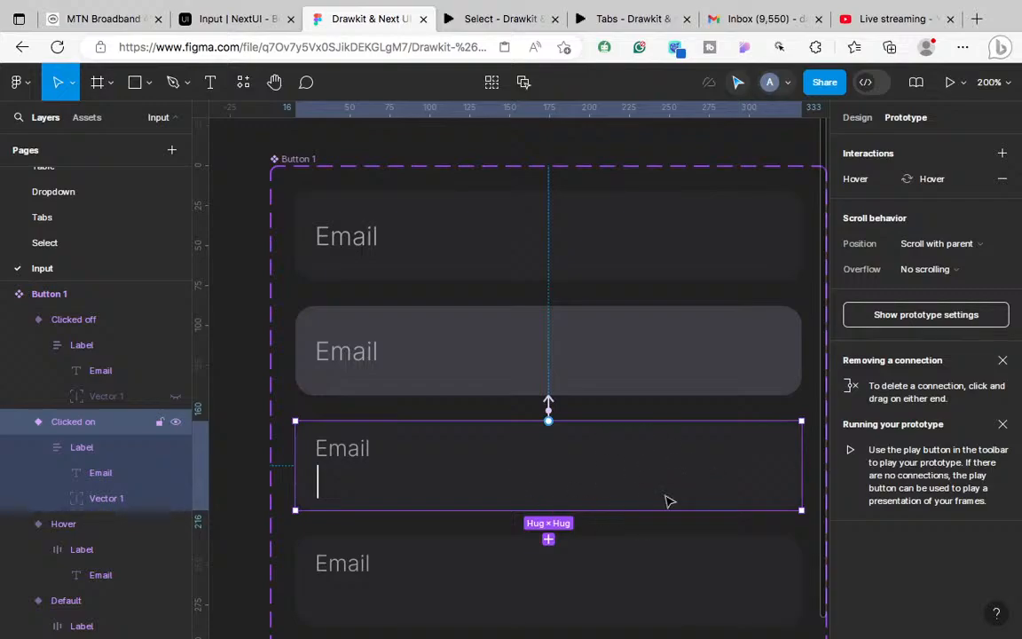
scroll(666, 453, down, 1)
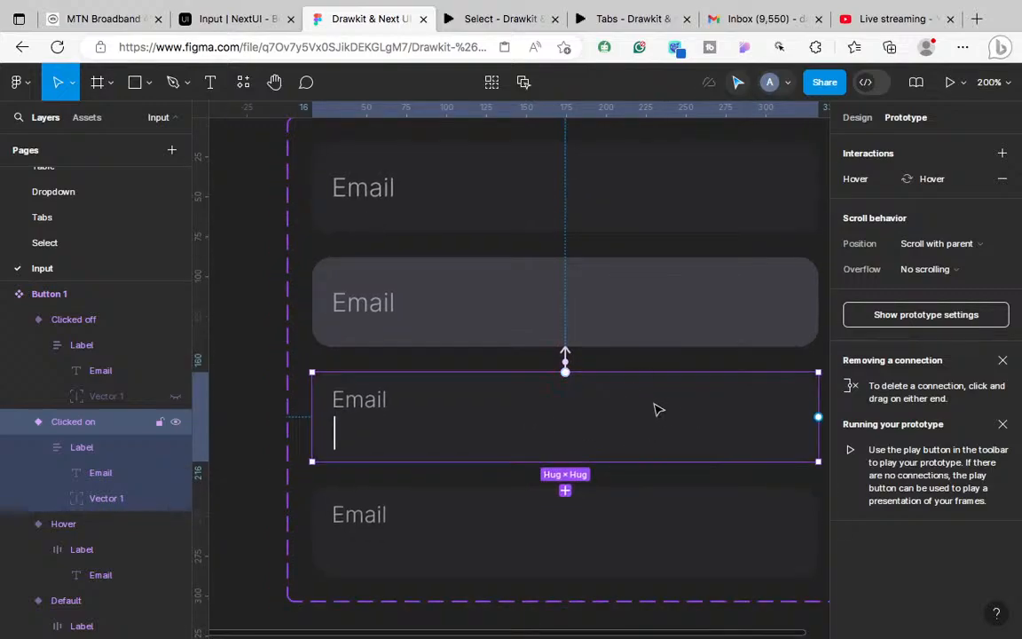
scroll(633, 415, up, 1)
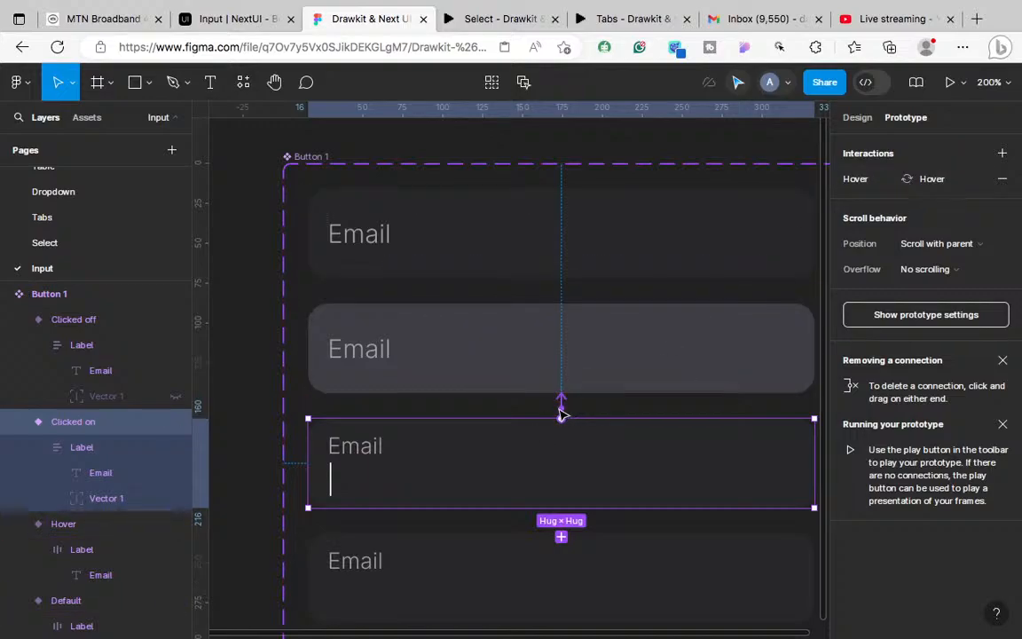
click(494, 245)
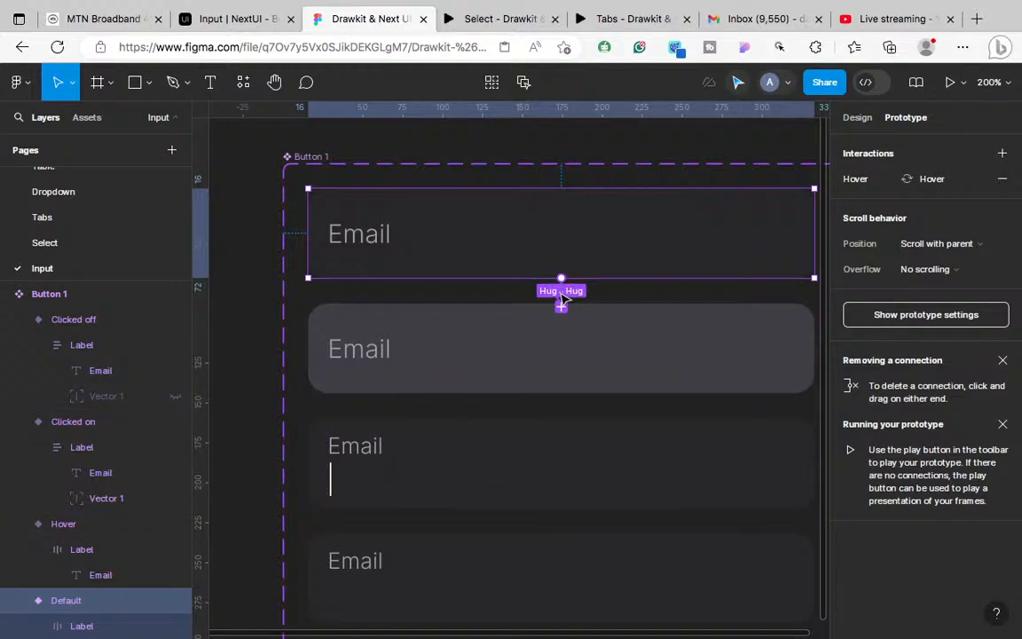
click(477, 487)
scroll(495, 490, down, 3)
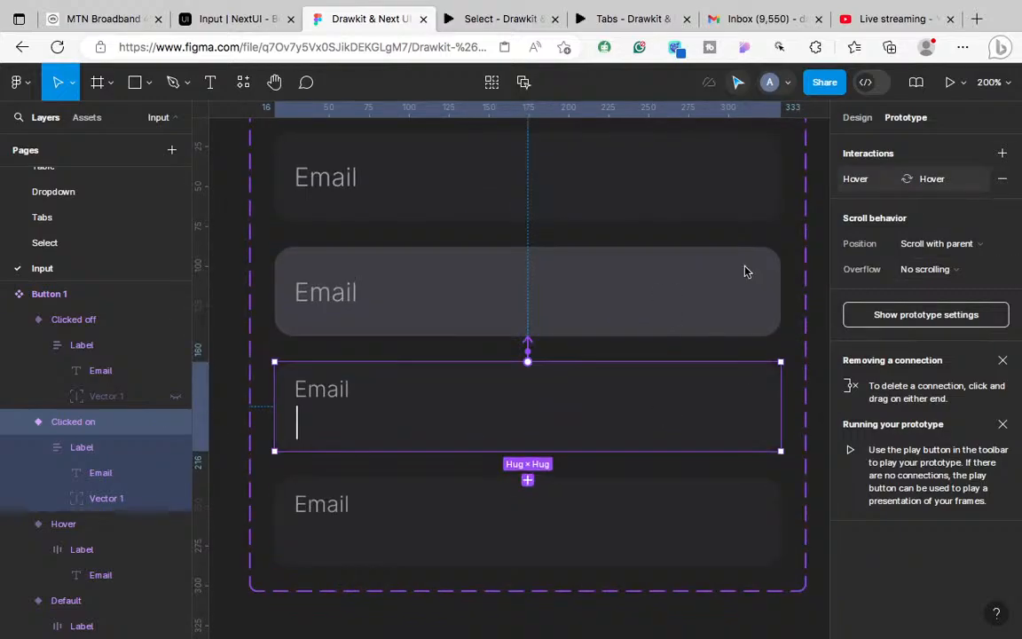
scroll(655, 322, up, 4)
scroll(707, 395, down, 3)
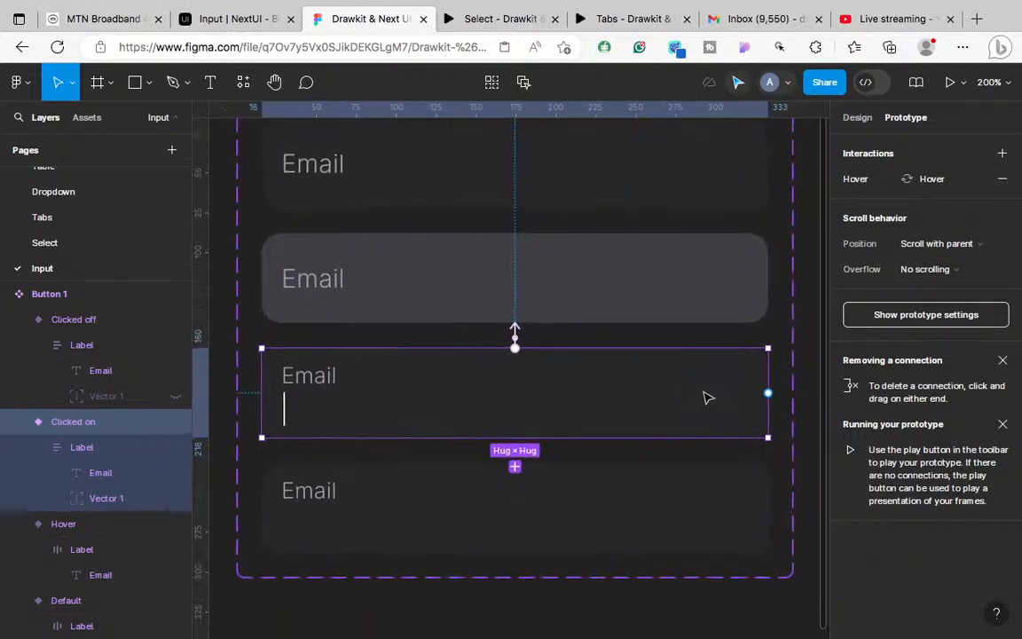
scroll(673, 456, down, 2)
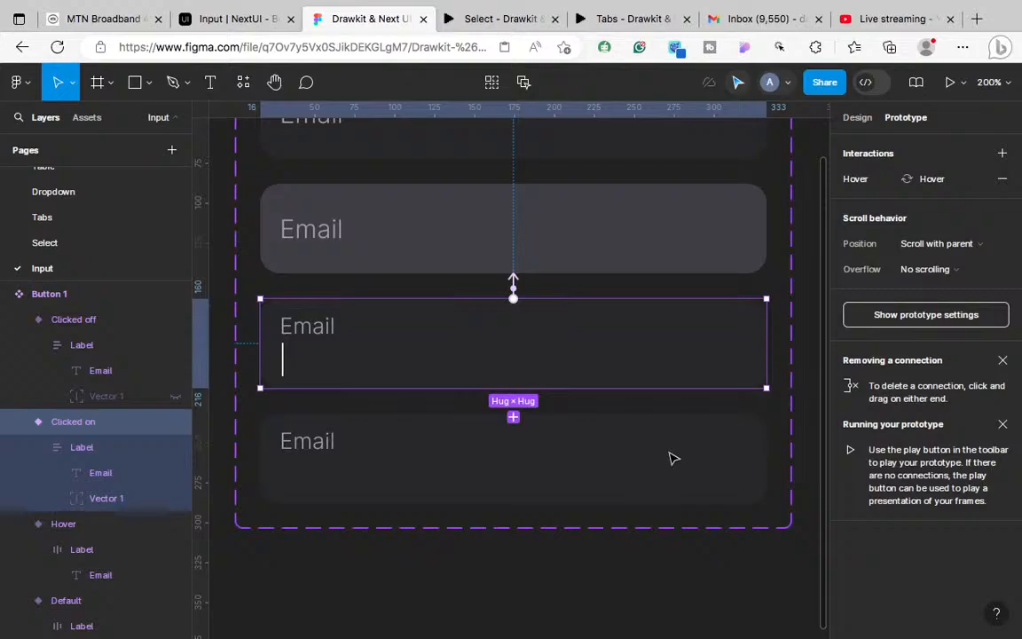
scroll(672, 458, up, 2)
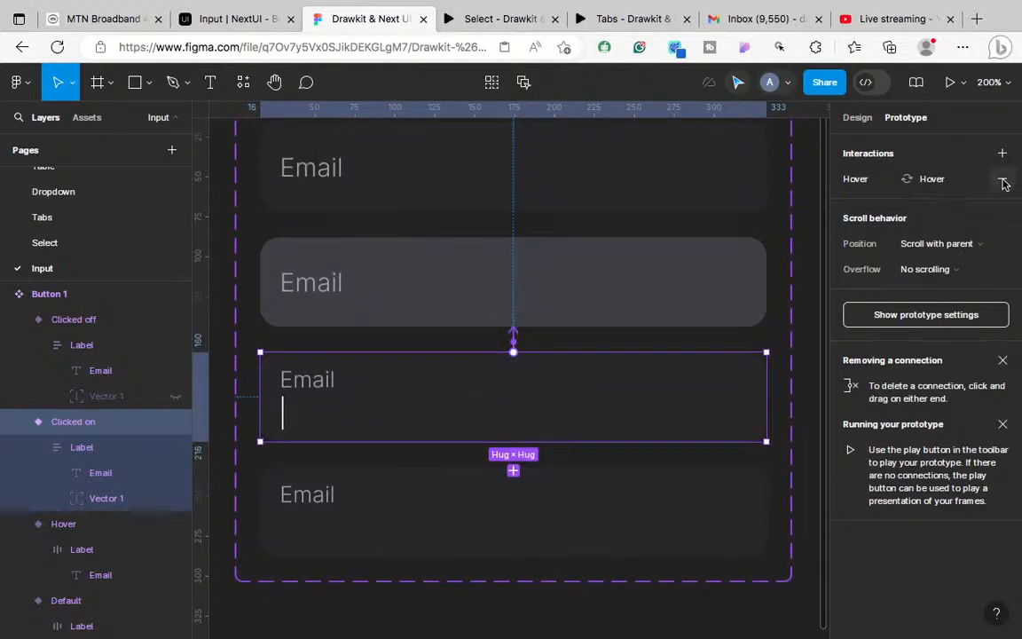
scroll(620, 385, up, 2)
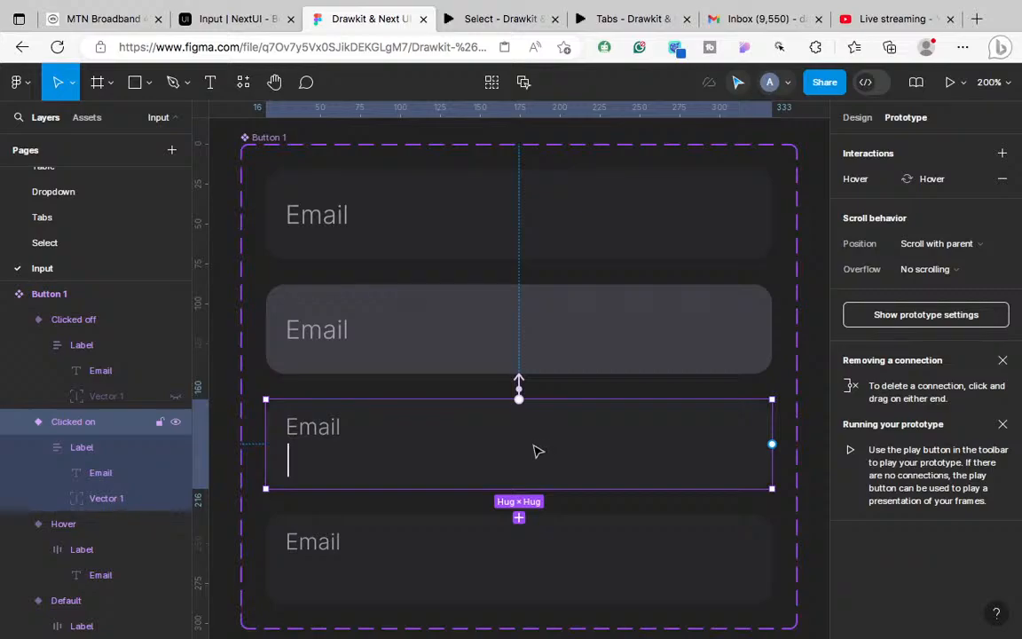
click(1002, 178)
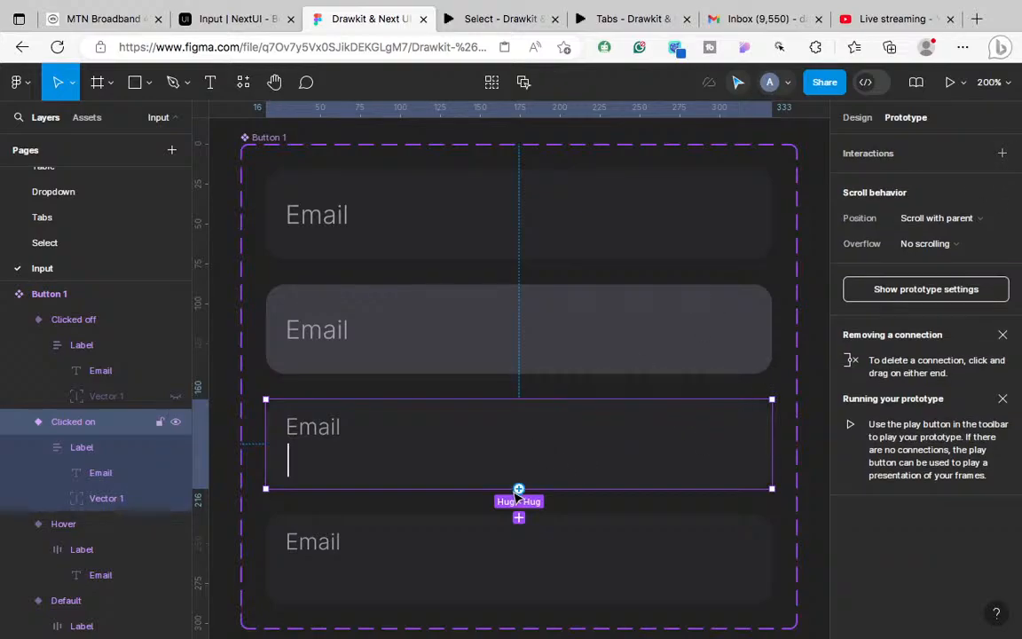
Step: Link Clicked on to Clicked off with an After delay trigger set to 50ms
drag(519, 489, 504, 533)
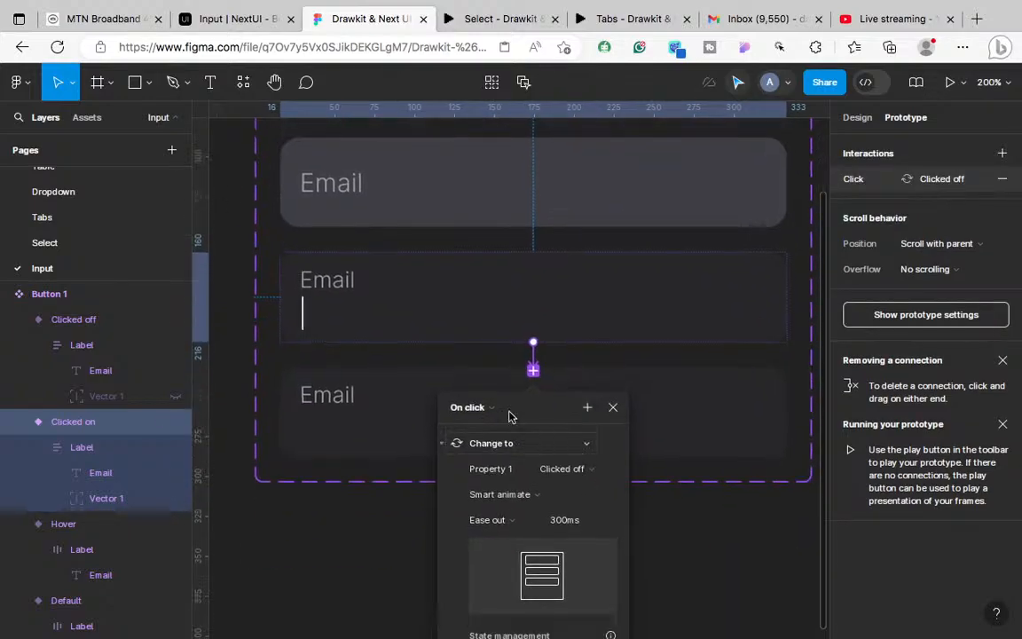
click(472, 381)
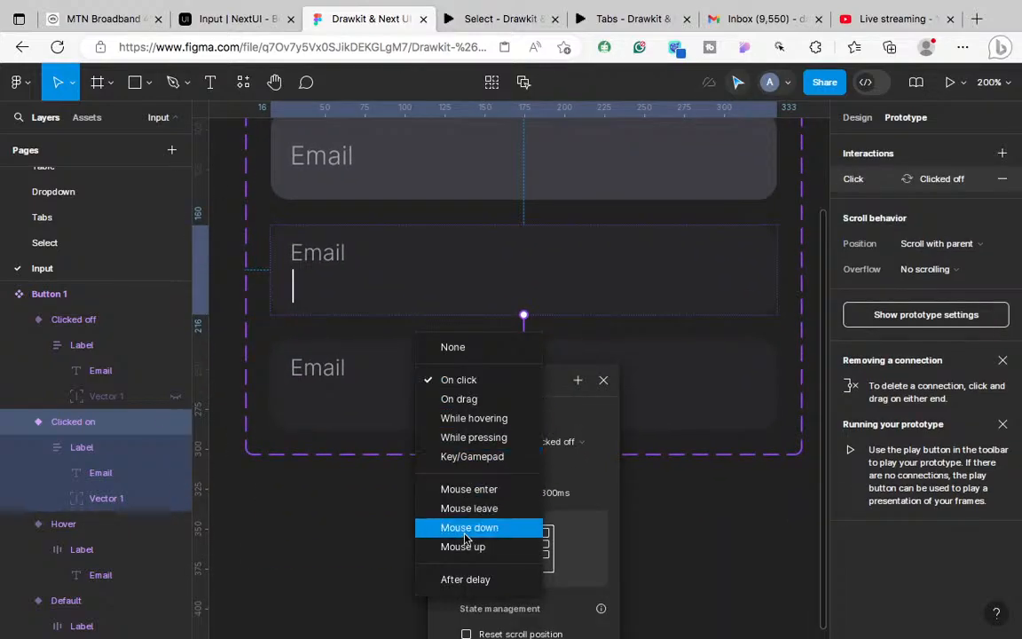
click(464, 579)
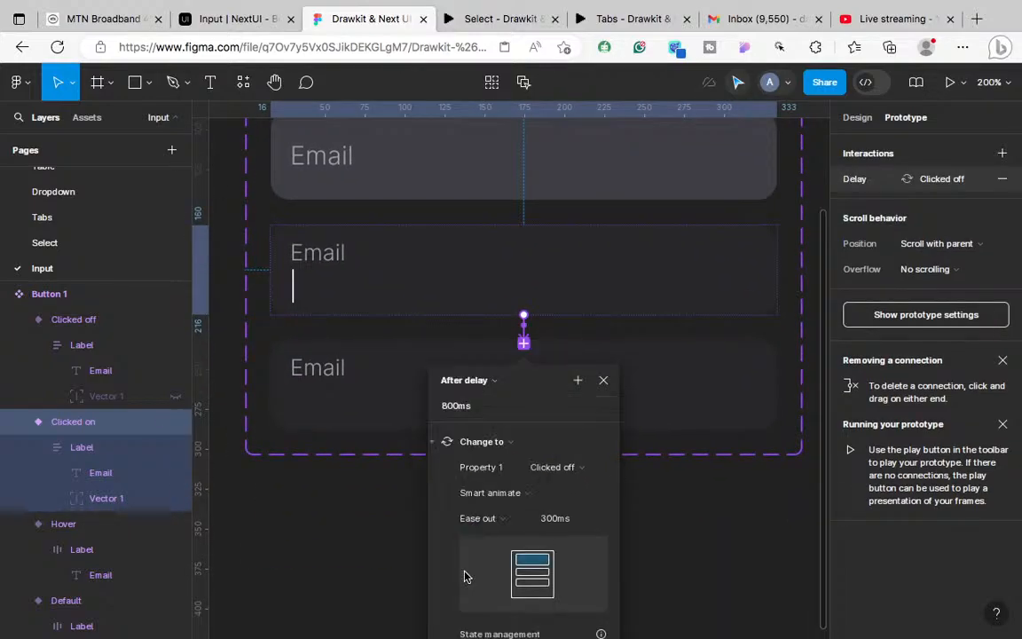
click(449, 407)
click(449, 410)
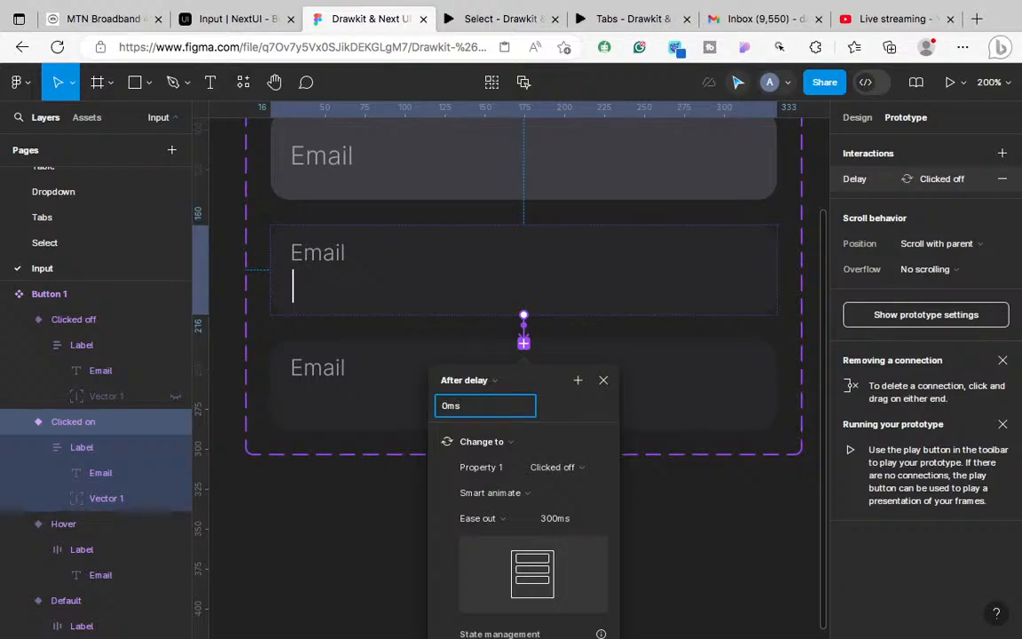
key(Return)
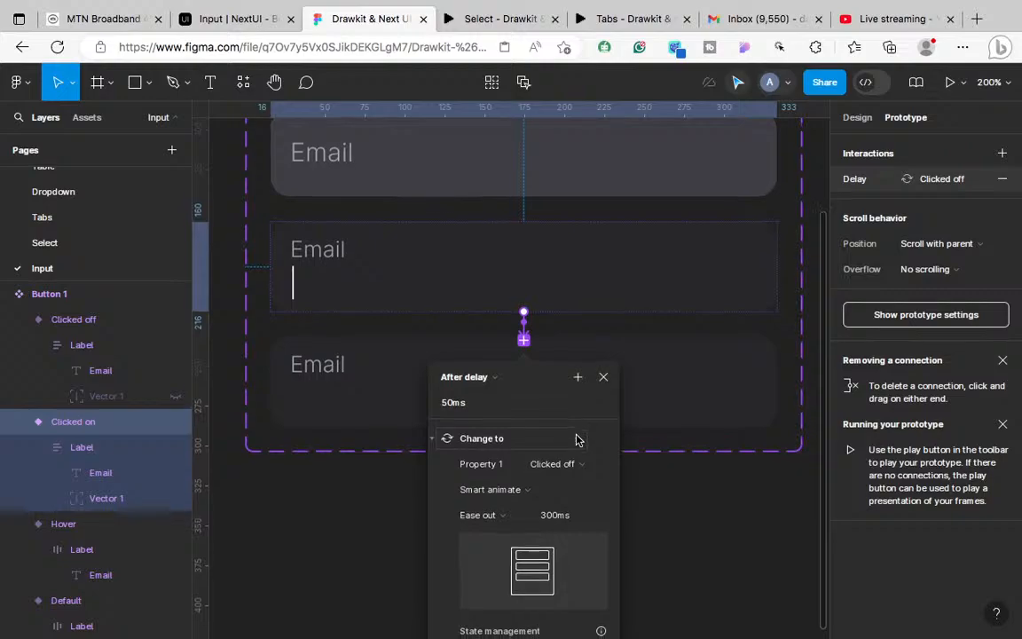
scroll(551, 508, down, 1)
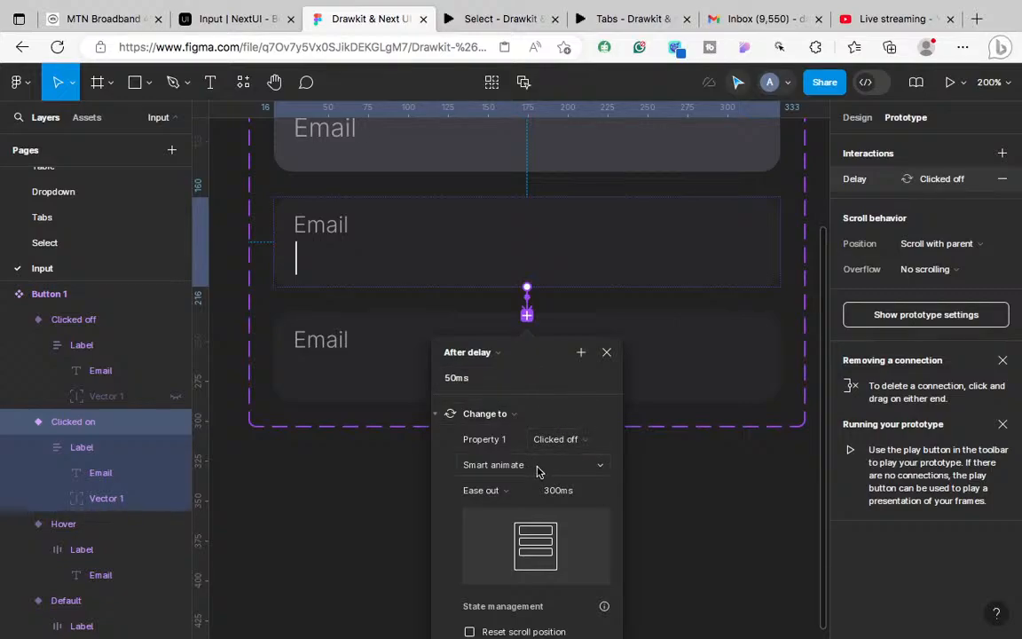
Step: Swap Clicked off's Hover interaction for a 50ms After delay link to Clicked on
click(395, 364)
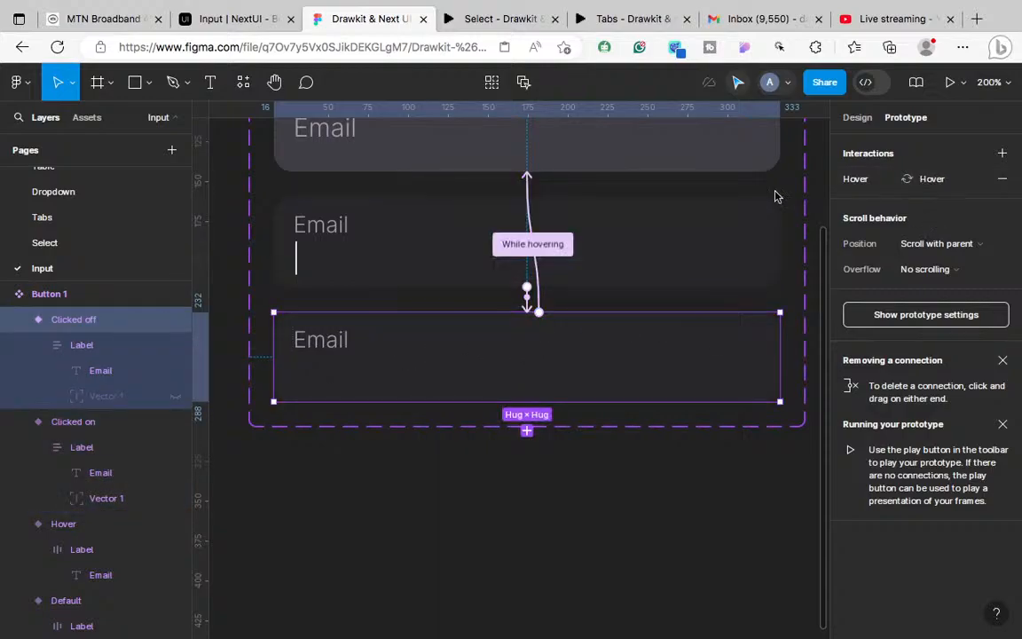
click(1000, 179)
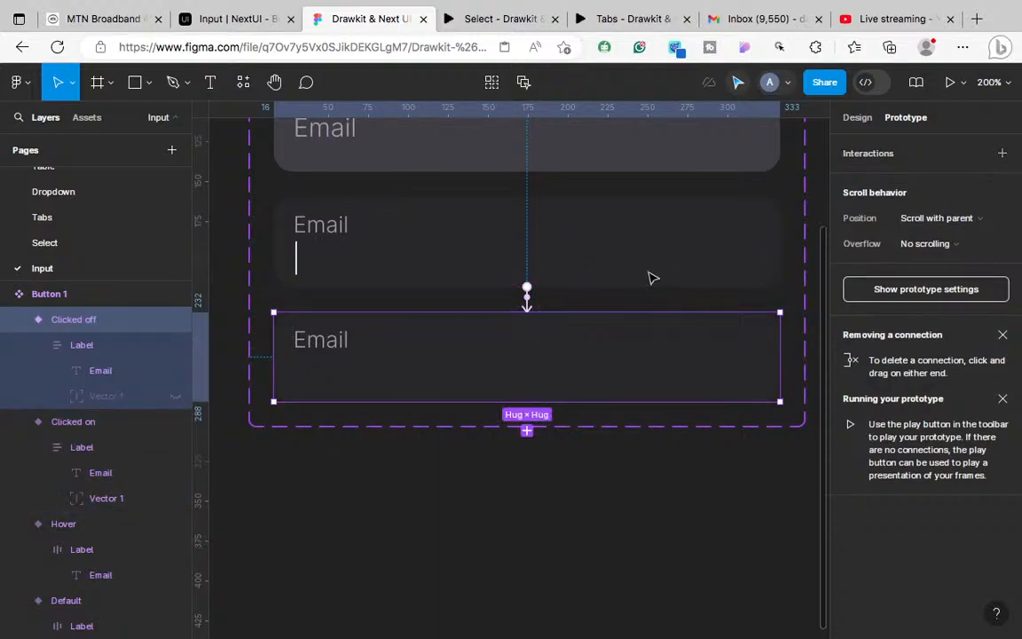
drag(538, 312, 587, 281)
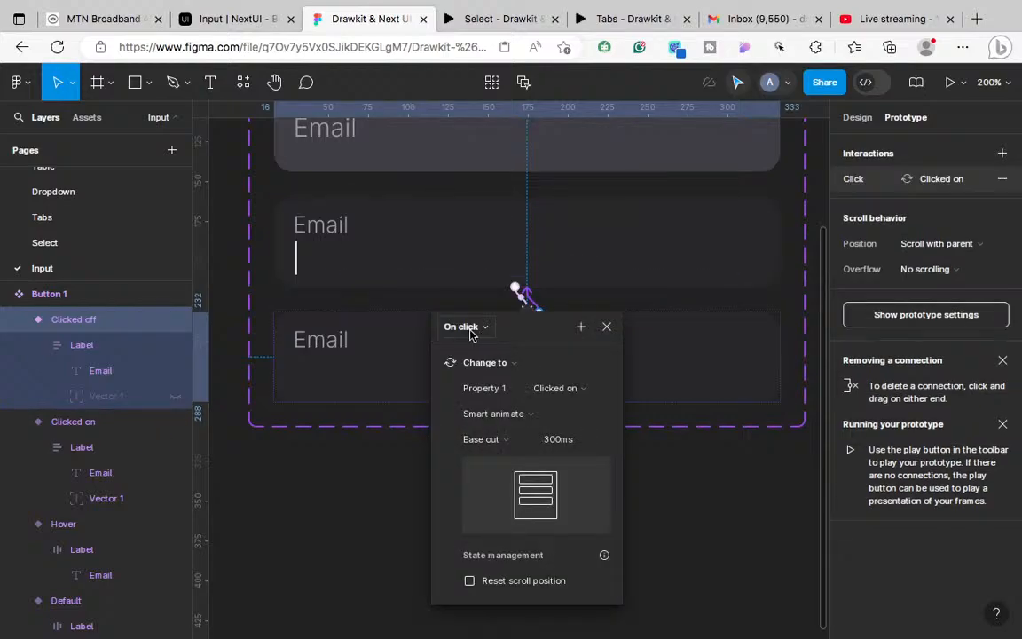
click(466, 327)
click(454, 525)
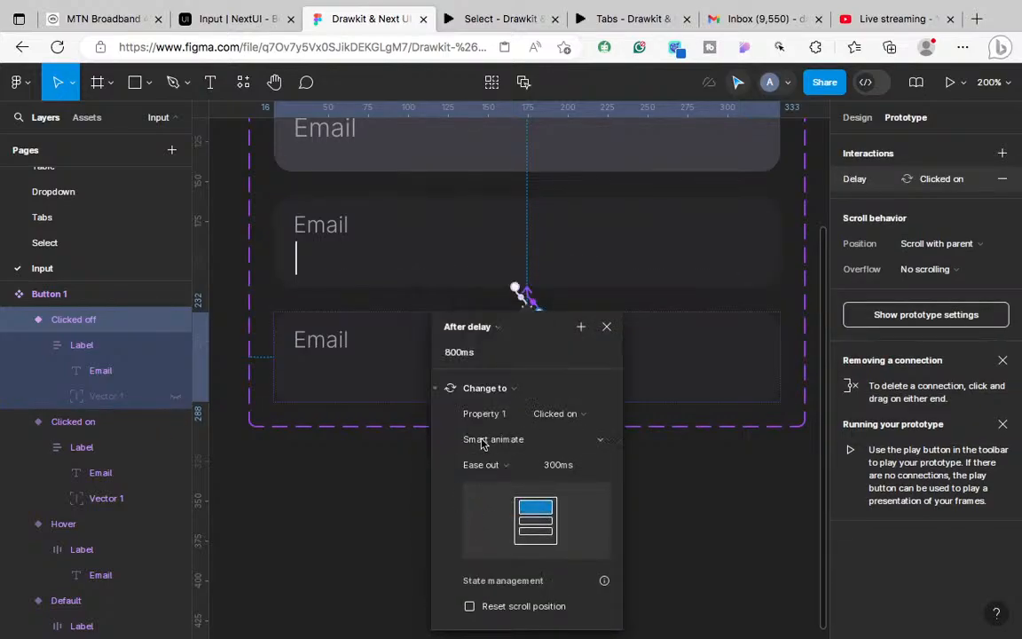
click(457, 355)
text(80ms)
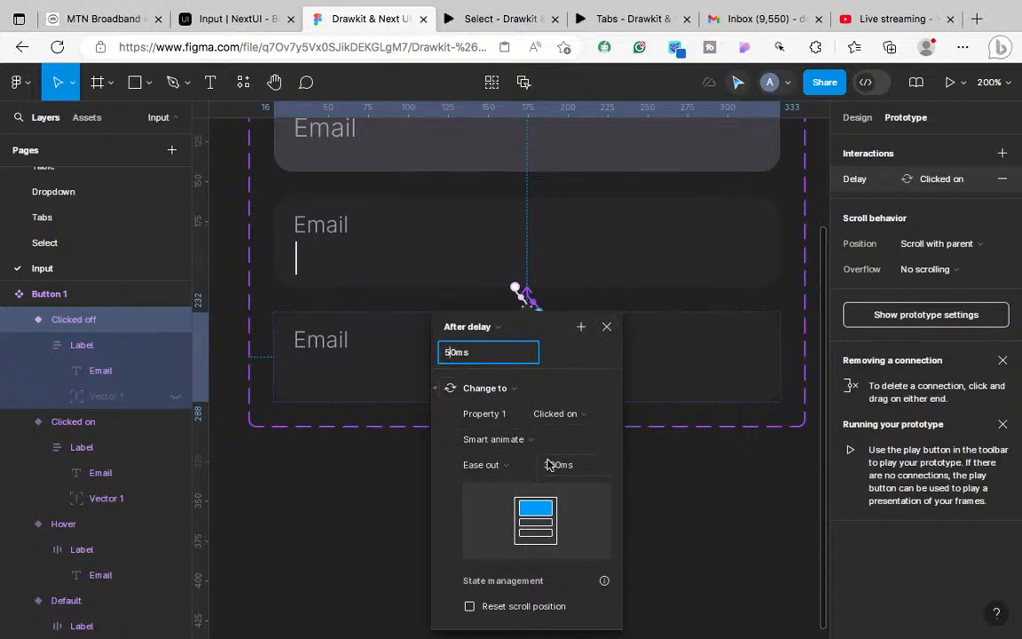
Step: On click, change the Hover variant to Clicked on with Smart animate, ease out 300ms
click(607, 328)
key(ctrl+minus)
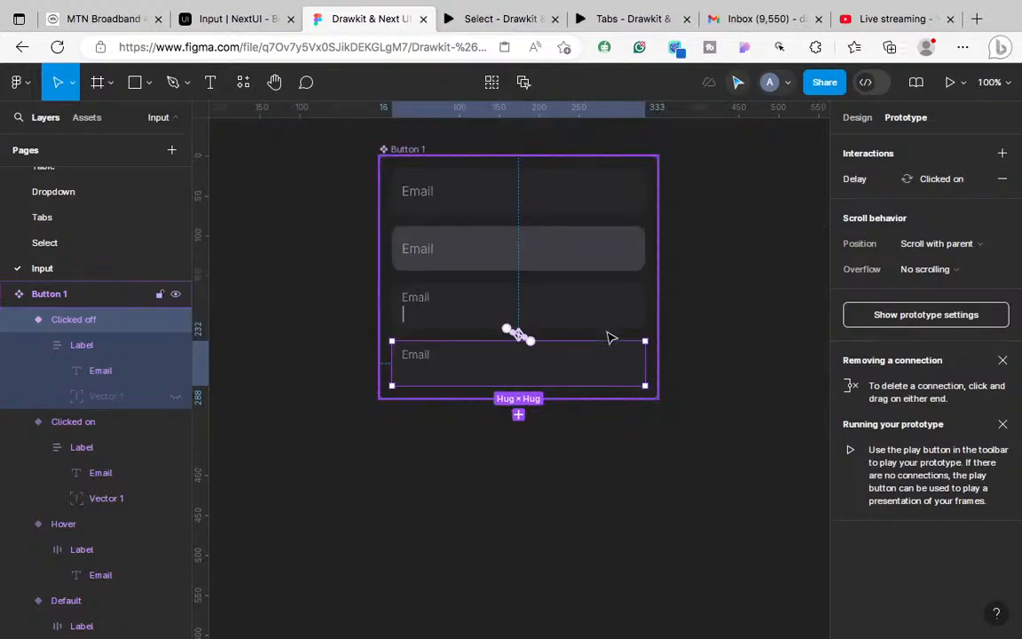
scroll(613, 368, up, 2)
click(561, 319)
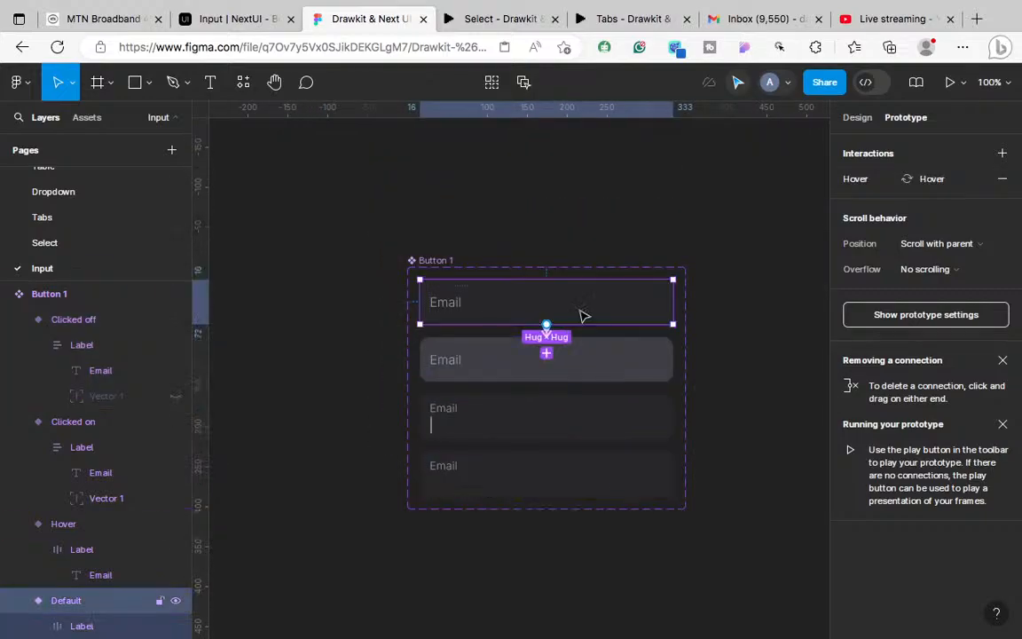
click(577, 377)
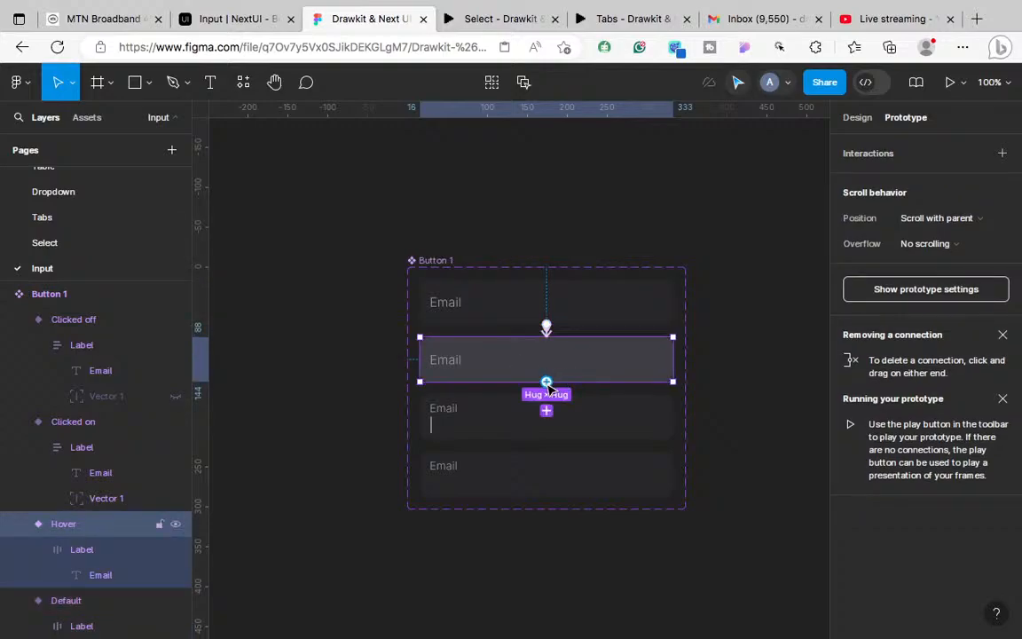
drag(564, 417, 484, 404)
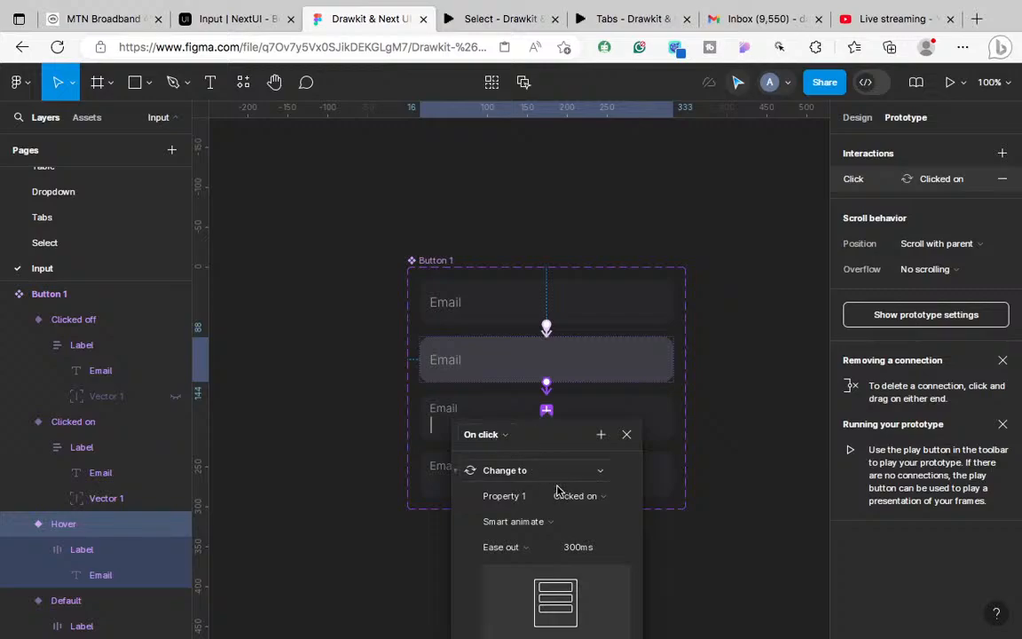
click(627, 432)
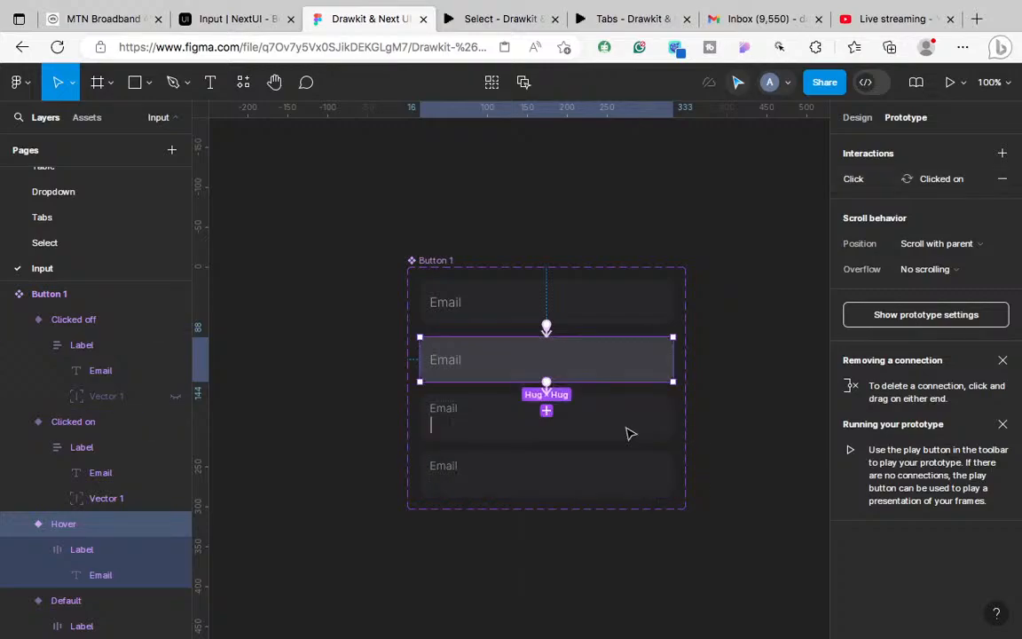
key(super+equal)
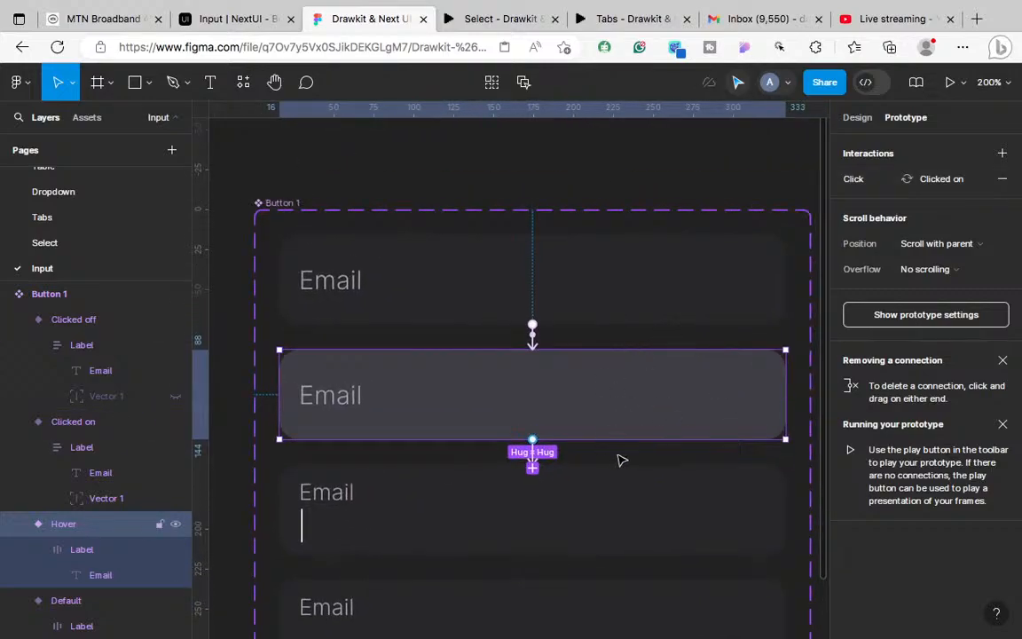
scroll(591, 431, down, 2)
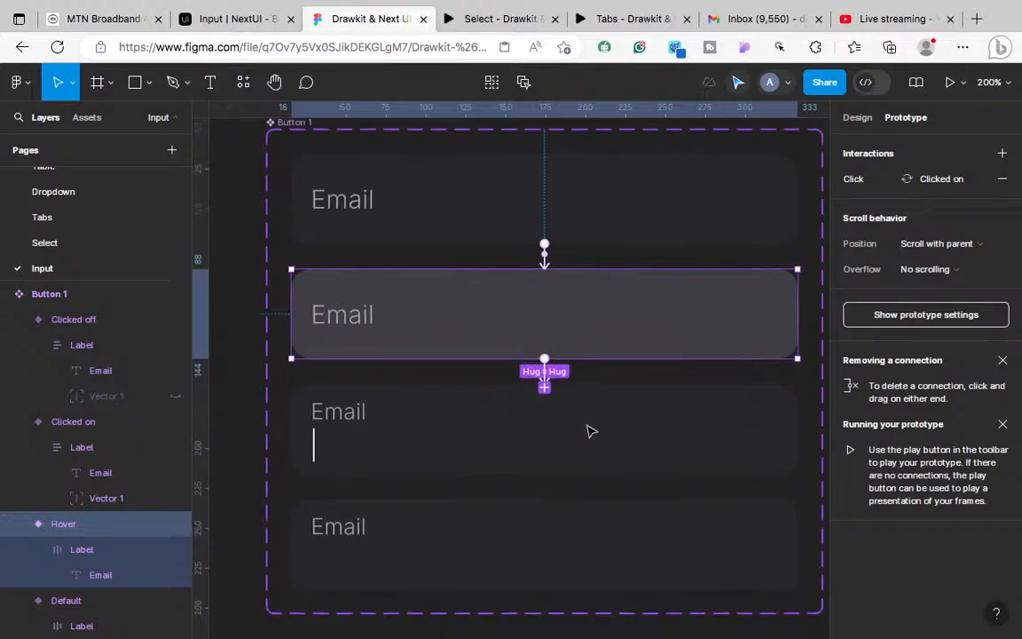
scroll(591, 432, right, 3)
key(super+minus)
key(super+minus)
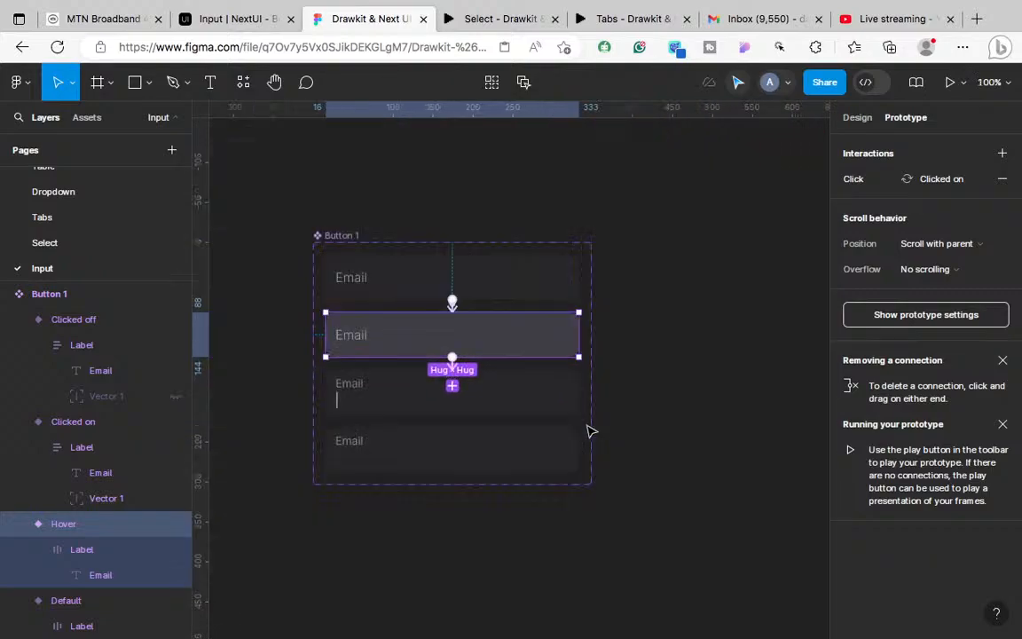
click(709, 443)
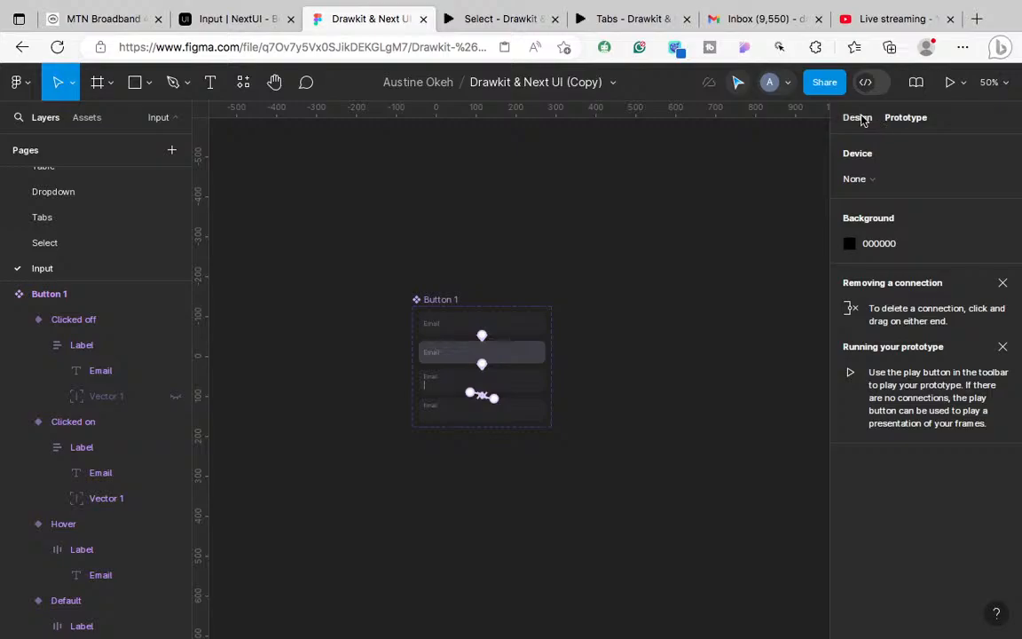
Step: Draw a 630×348 frame, Frame 1, beside the component set
key(f)
scroll(702, 476, right, 3)
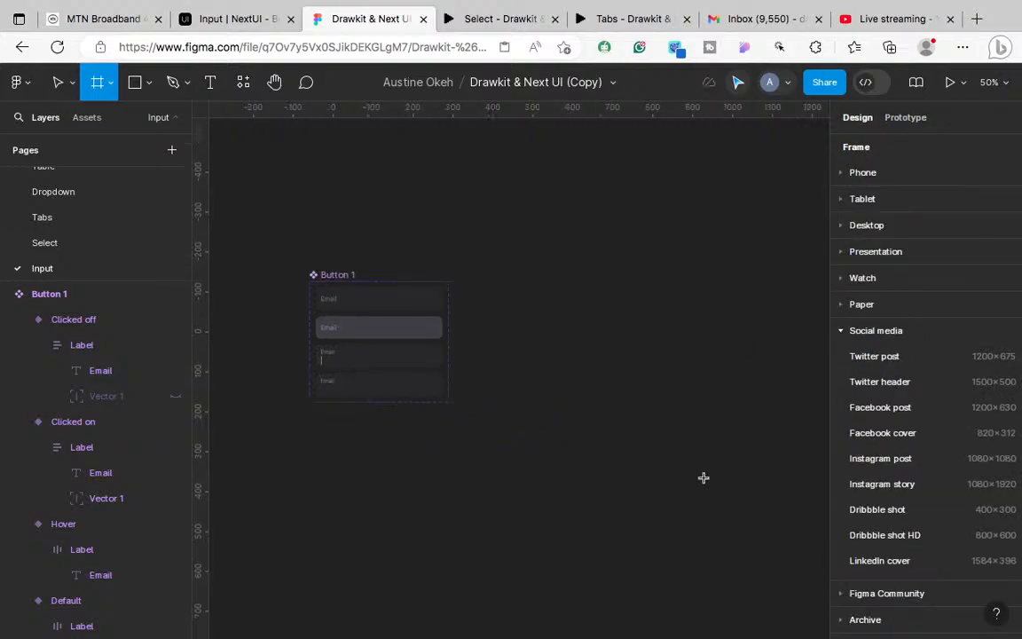
drag(553, 280, 804, 420)
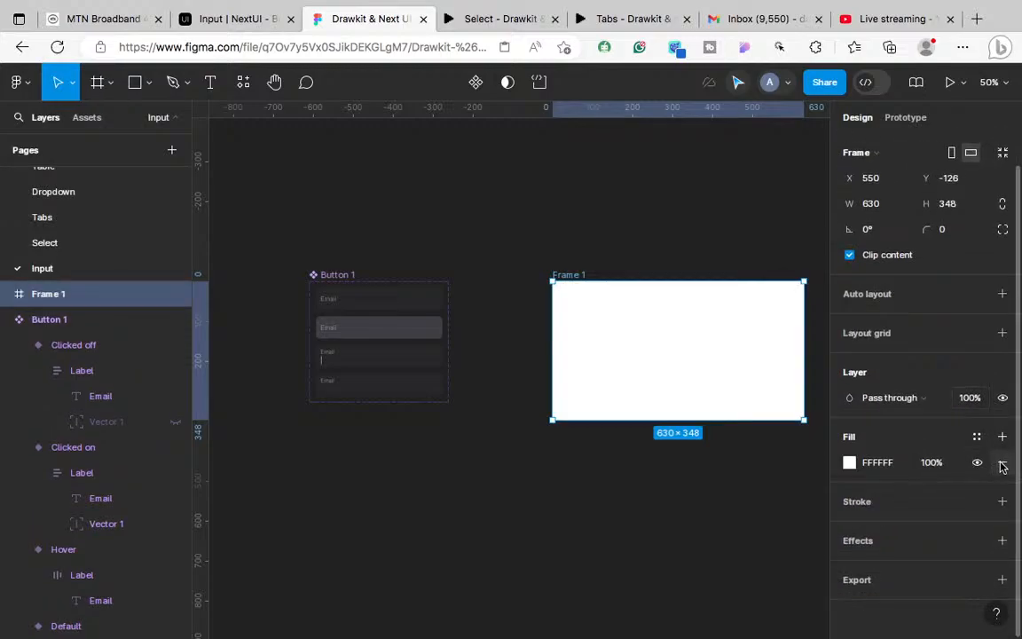
Step: Remove Frame 1's fill and give it a black inside stroke of weight 4
click(1003, 463)
click(1002, 476)
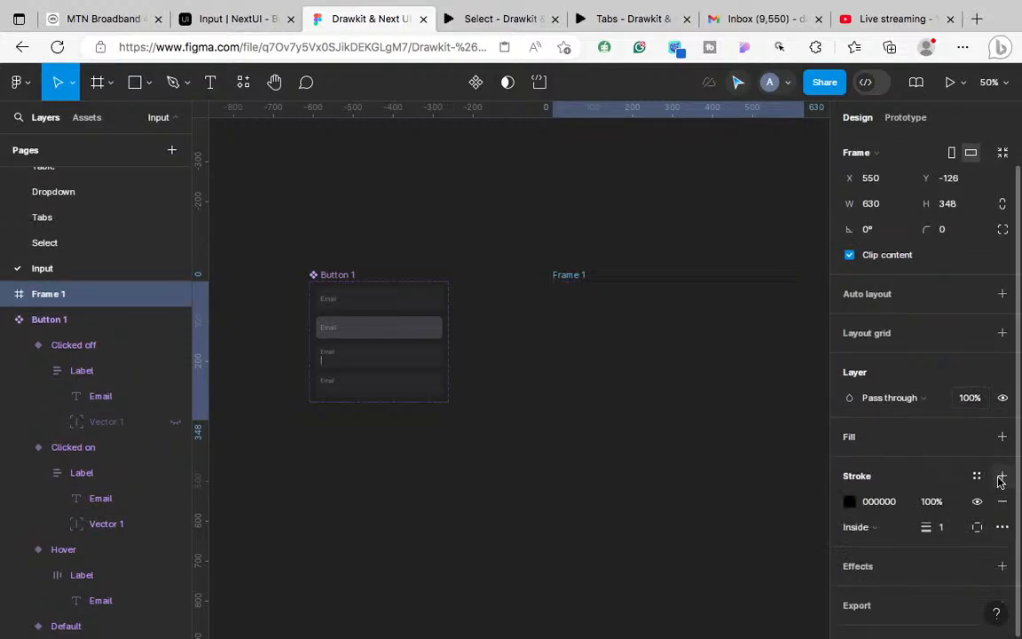
click(942, 527)
text(4)
key(Return)
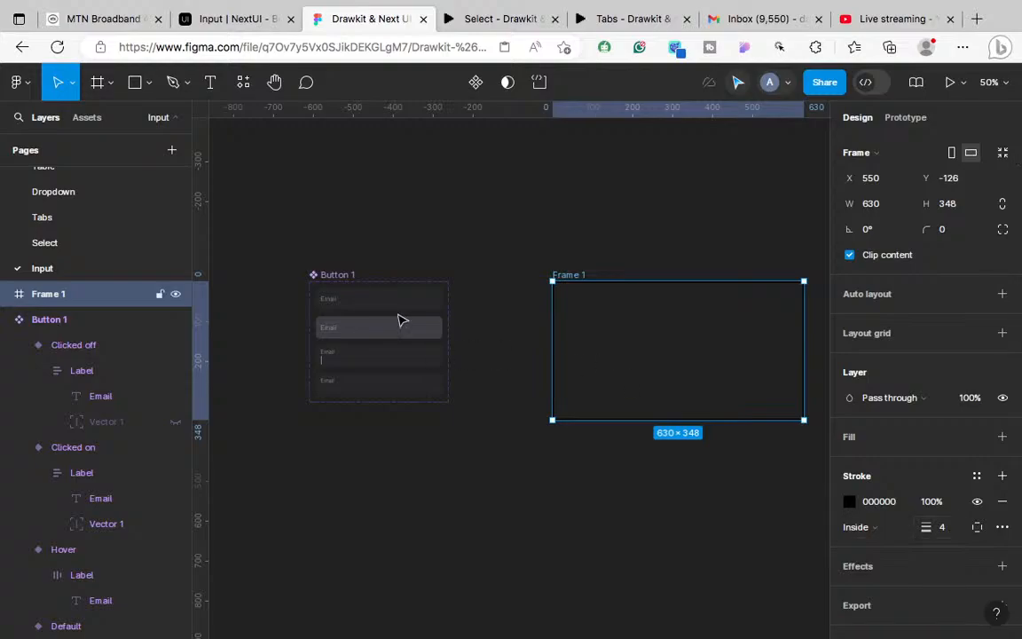
click(82, 119)
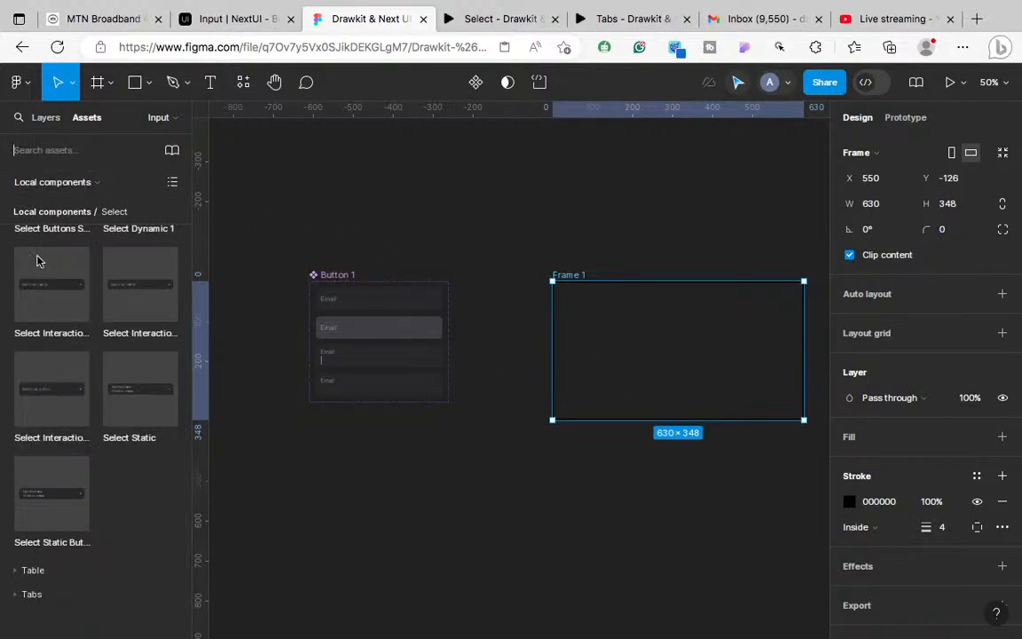
Step: Drag a Button 1 email input instance from Assets into Frame 1, then present it
scroll(41, 348, up, 3)
scroll(41, 348, up, 5)
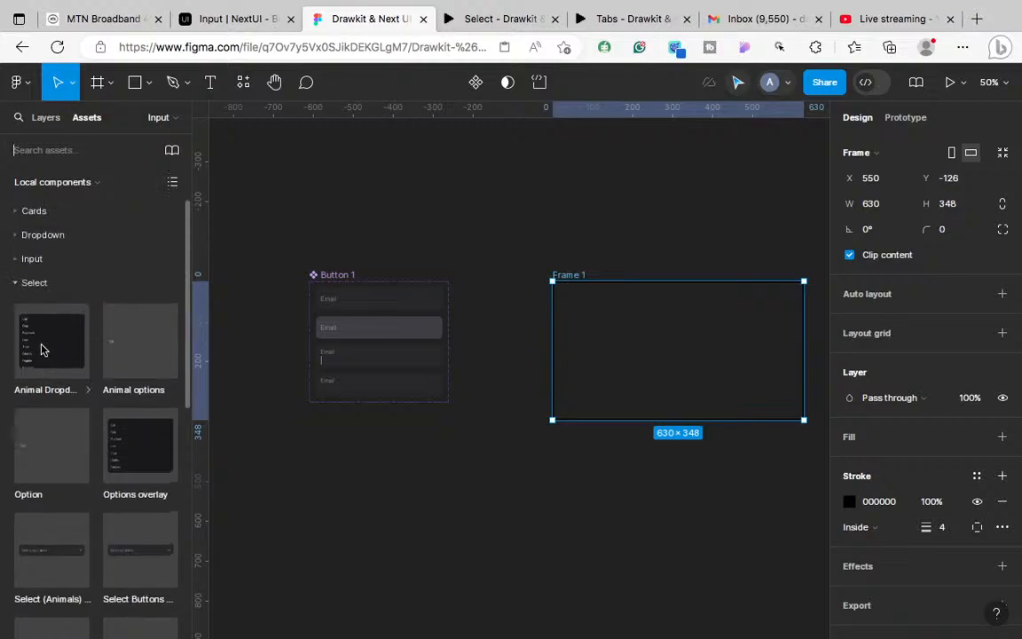
click(11, 287)
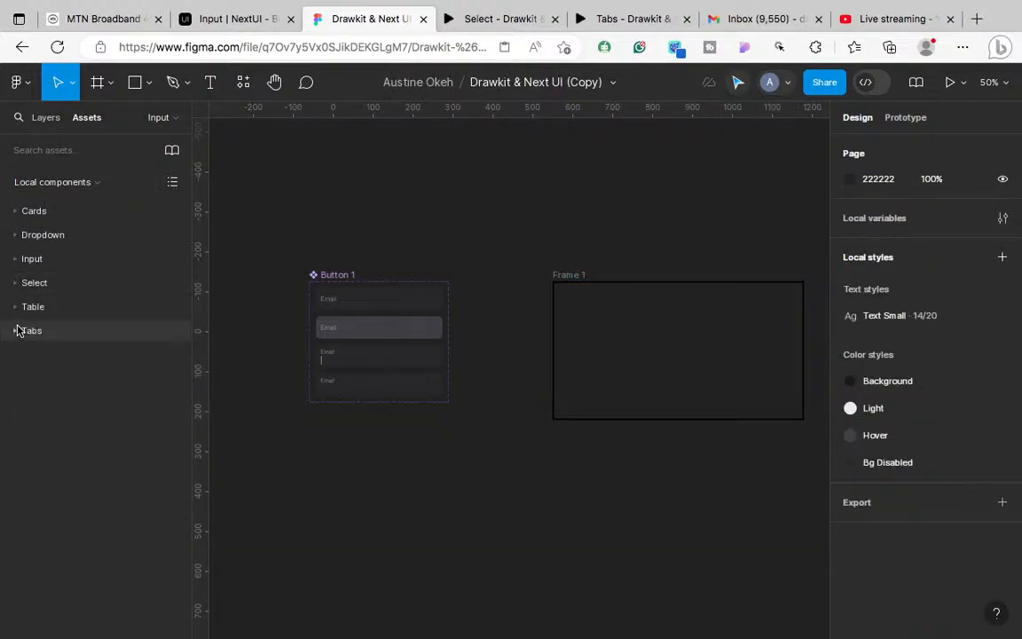
click(16, 262)
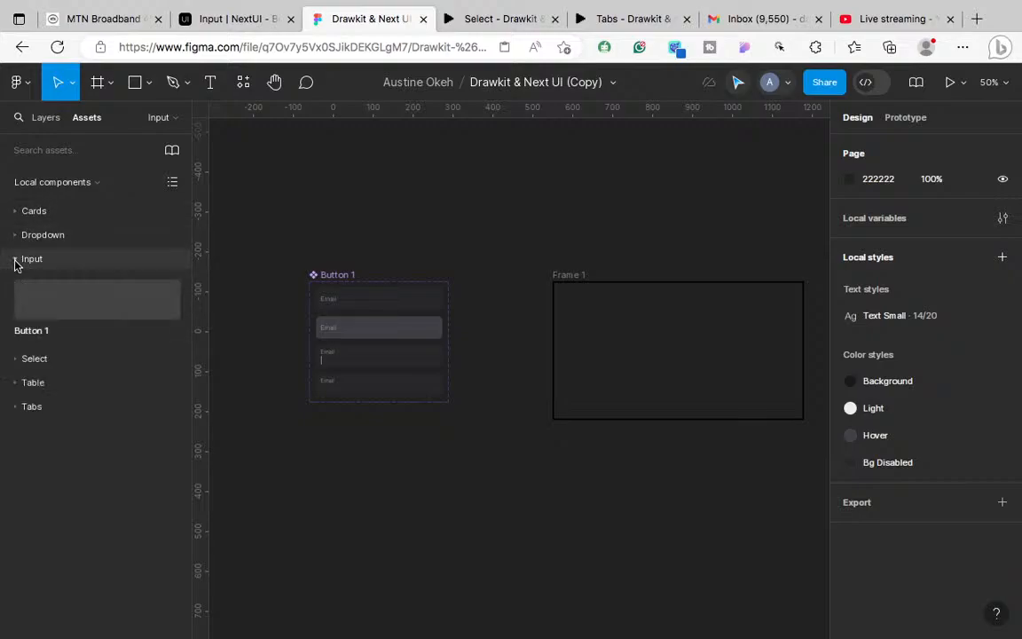
click(57, 301)
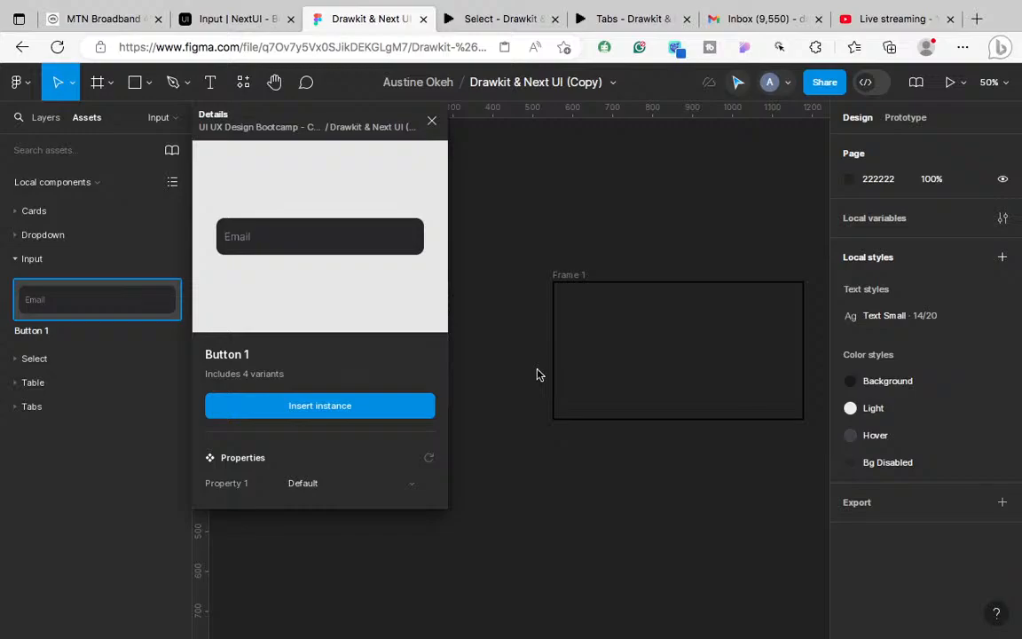
drag(530, 376, 704, 324)
drag(697, 322, 696, 320)
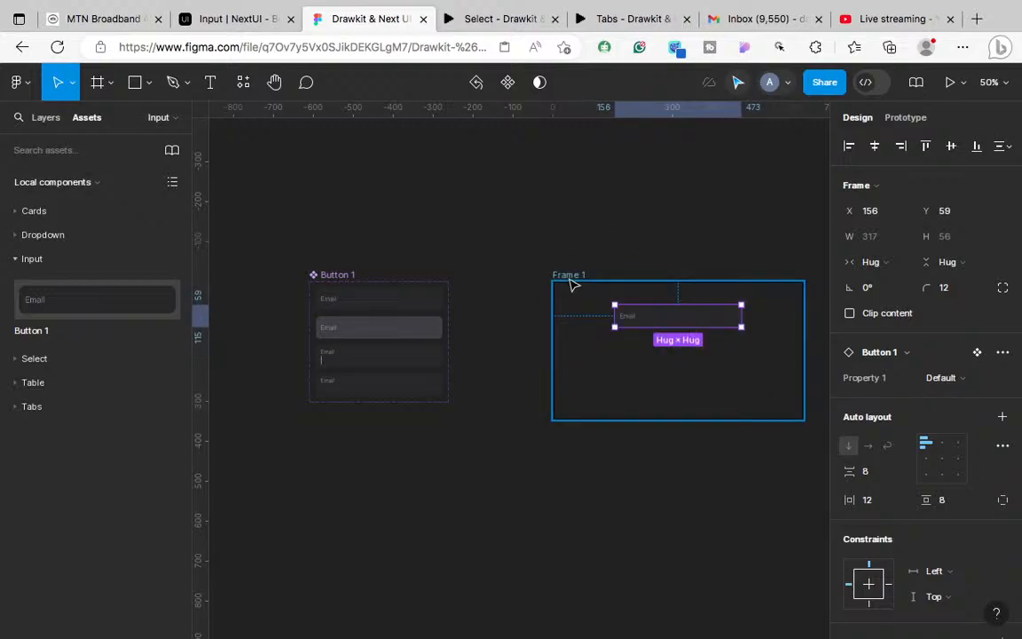
click(574, 285)
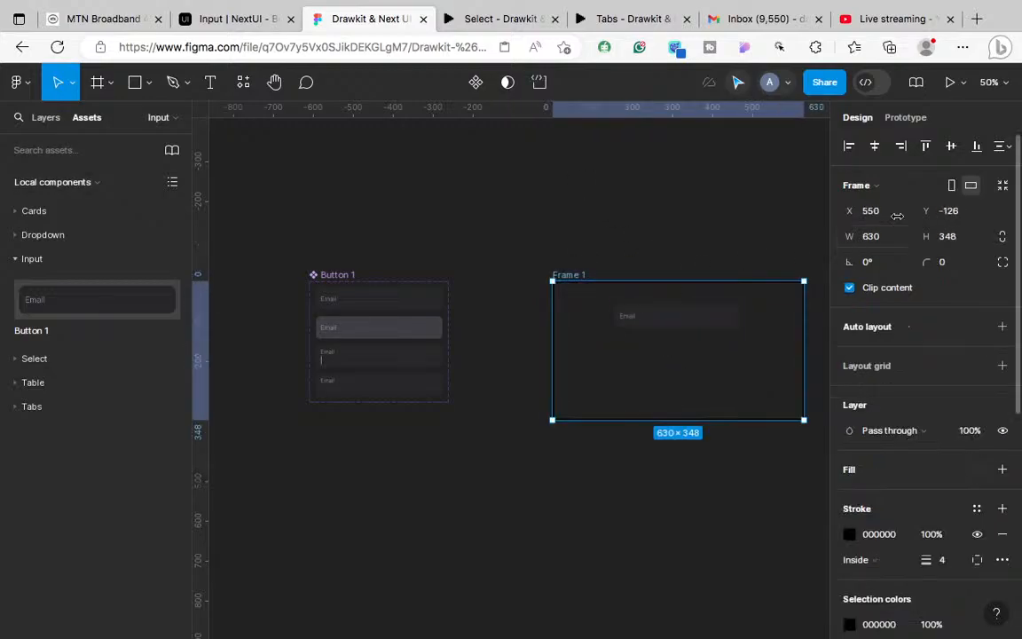
click(954, 81)
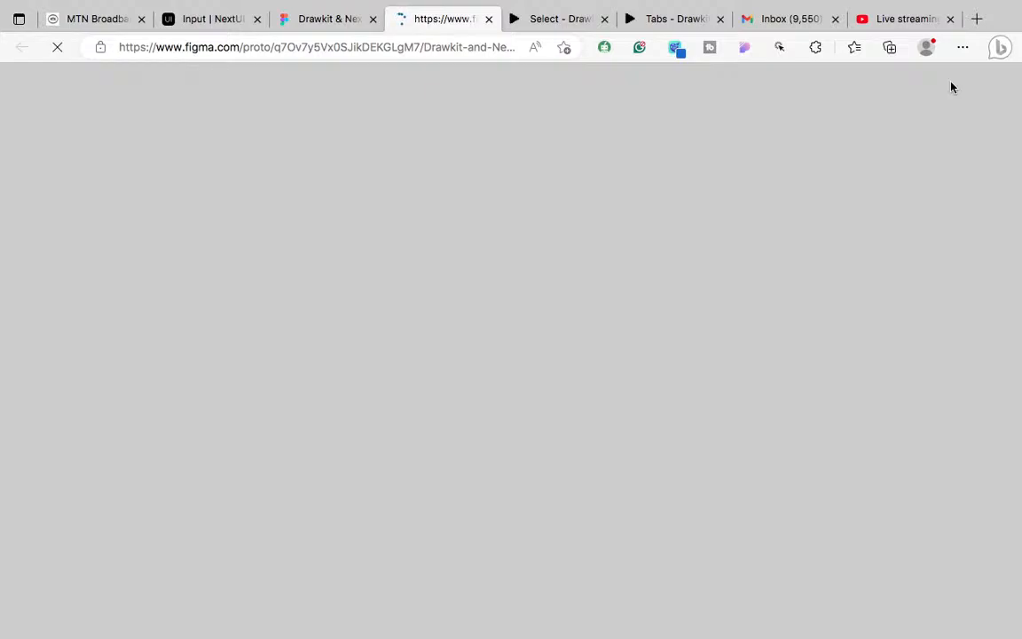
mouse_move(952, 2)
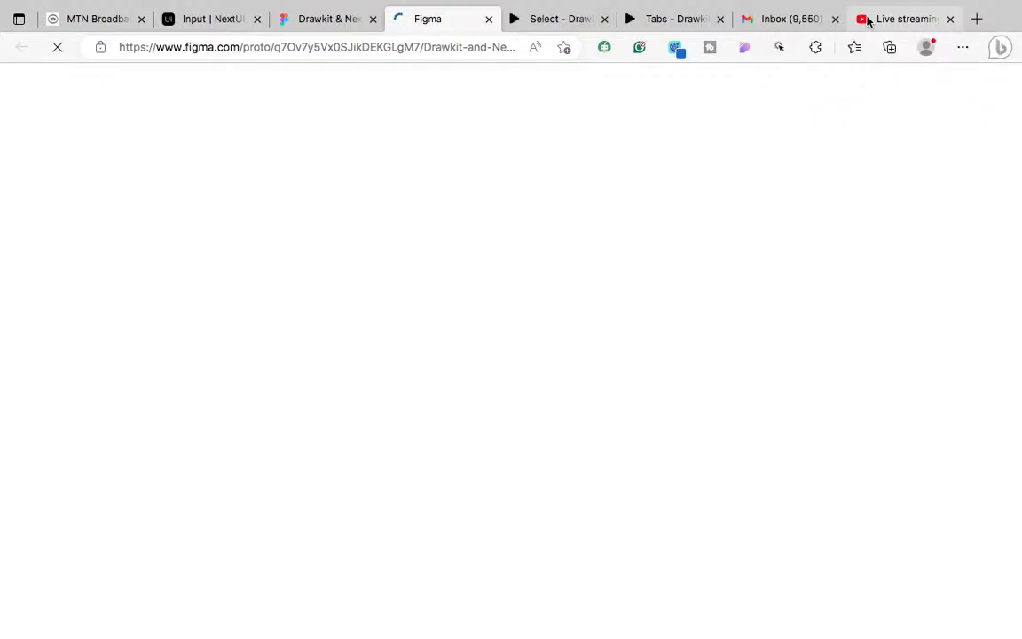
Step: Check the YouTube Studio live stream, then return to the Input – Drawkit prototype tab
click(901, 18)
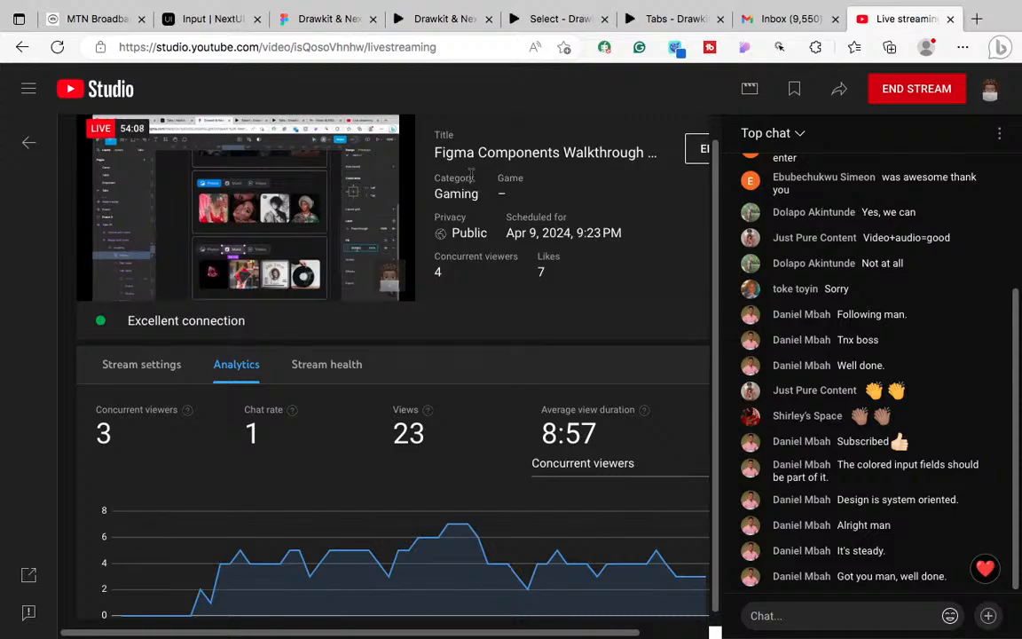
click(451, 20)
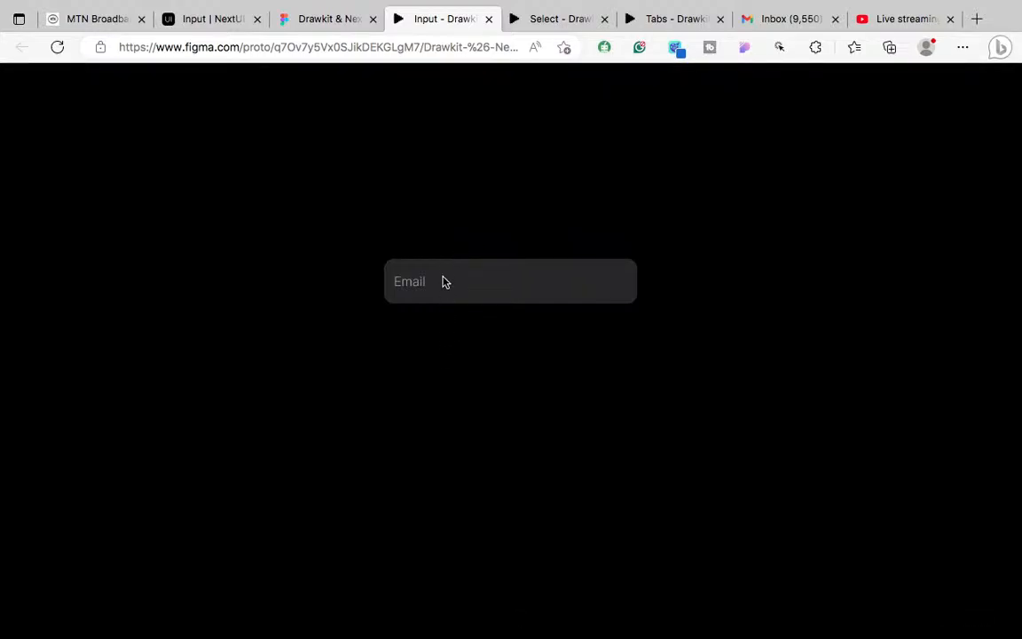
Step: Reset the interactions on the Email instance inside Frame 1
click(321, 21)
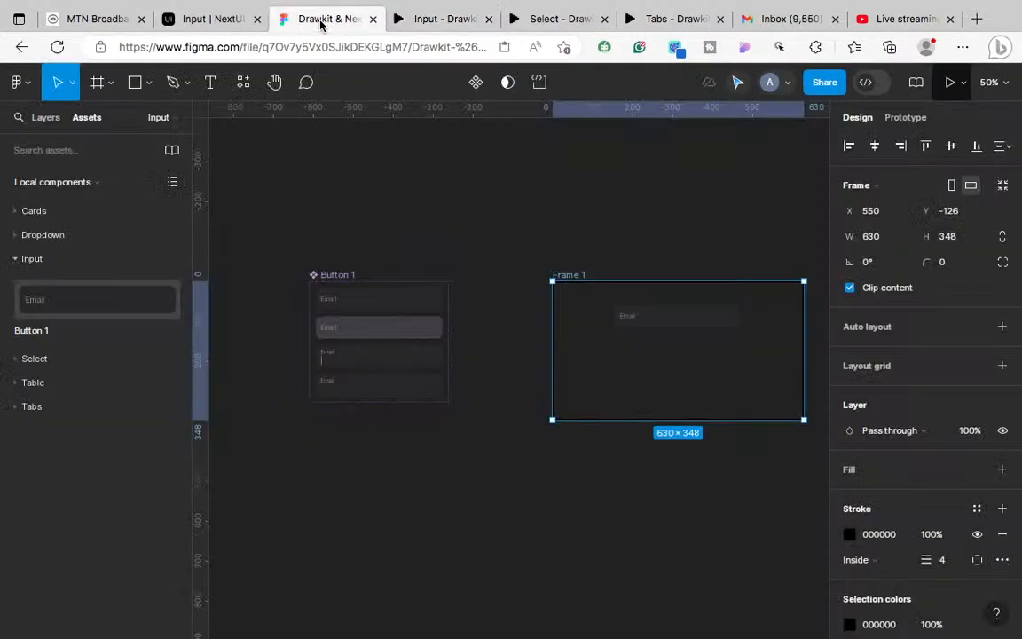
click(693, 323)
click(1003, 352)
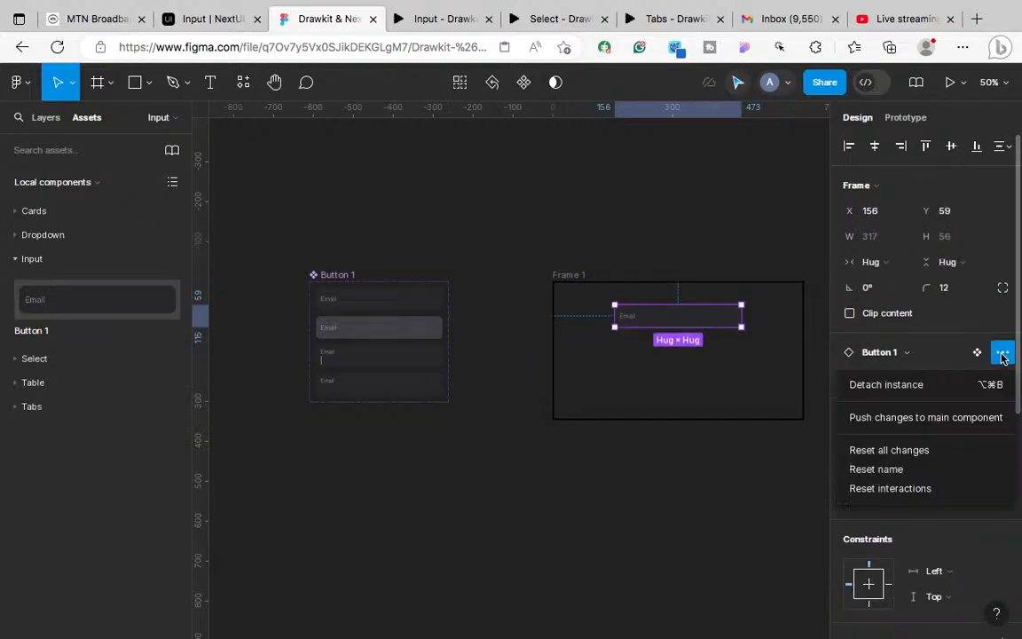
click(918, 488)
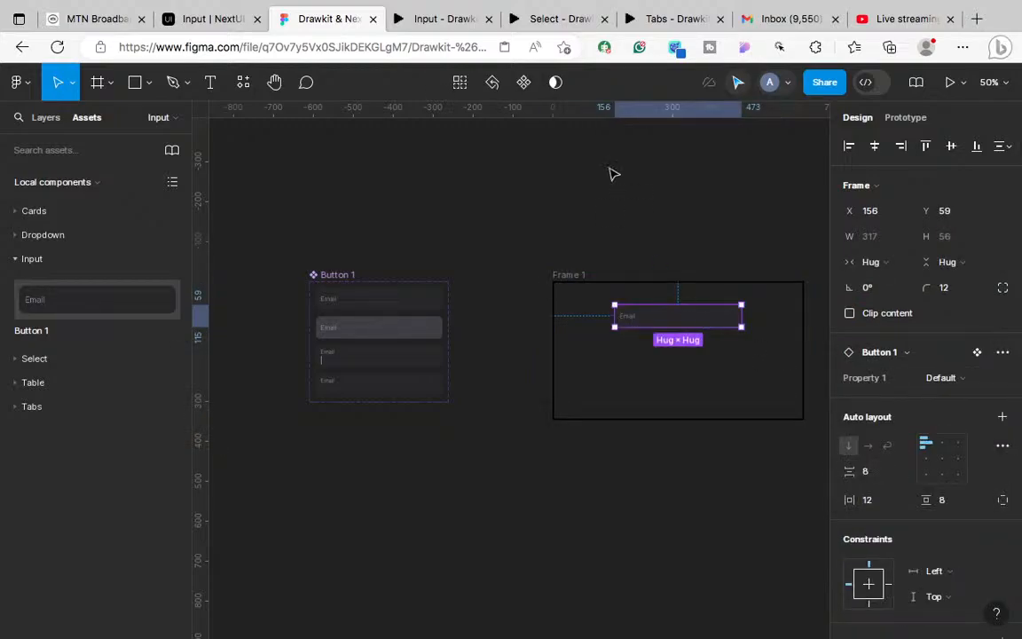
Step: Click the prototype's Email field to see its caret state, then return to the editor
click(444, 21)
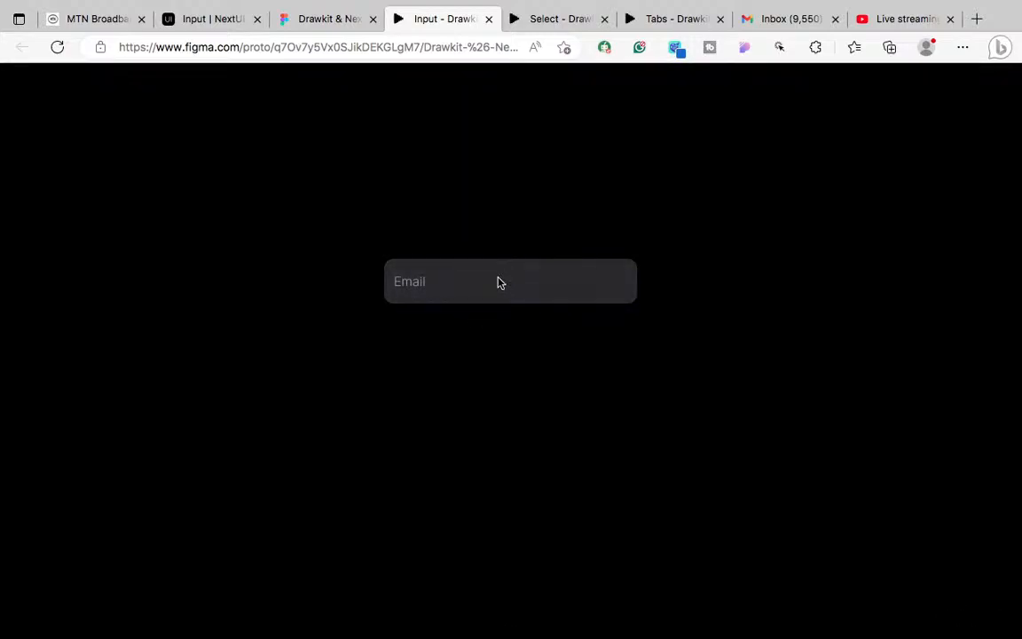
click(473, 290)
click(307, 26)
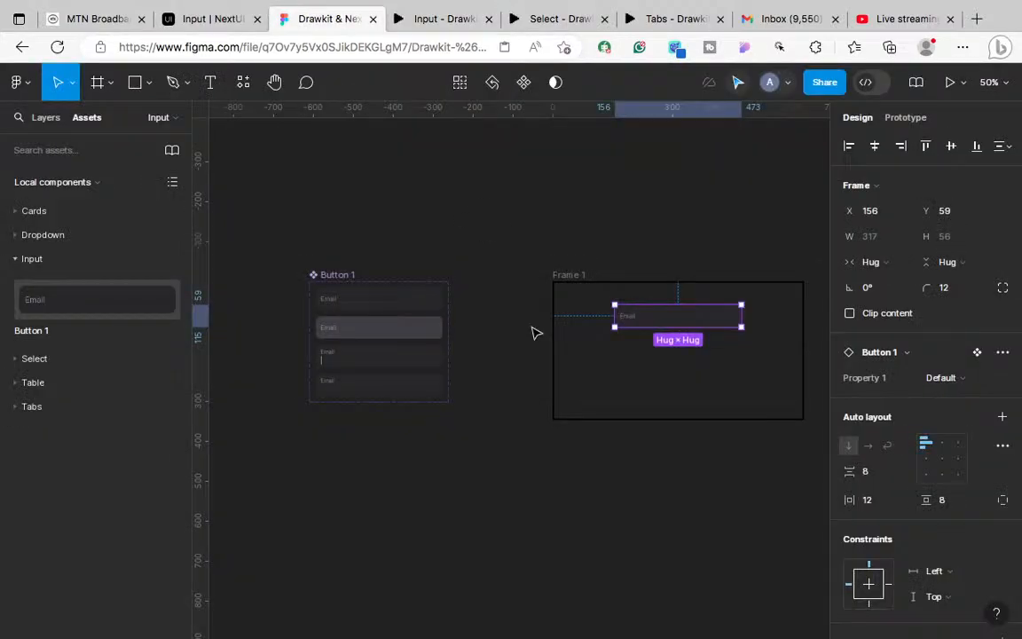
key(ctrl+plus)
scroll(533, 333, left, 4)
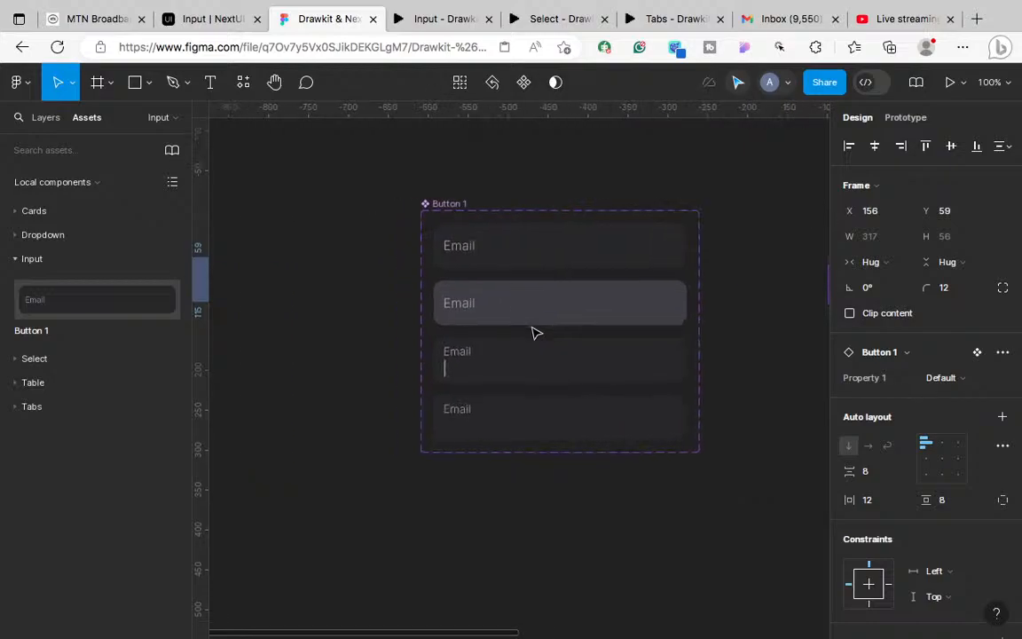
Step: Change the middle variant's After delay transition easing from Ease out to Linear
click(904, 119)
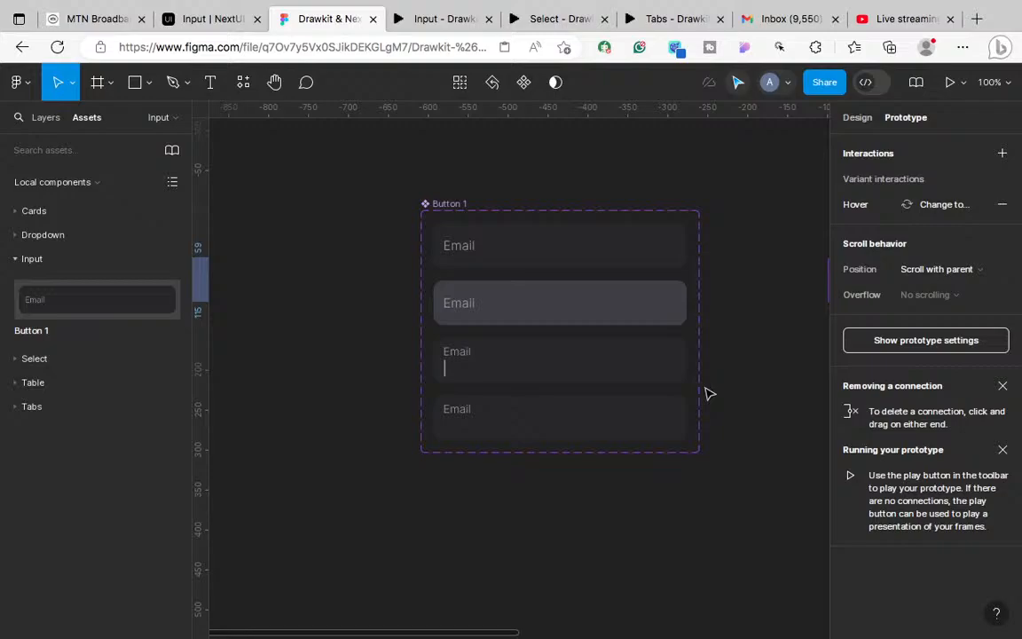
key(ctrl+plus)
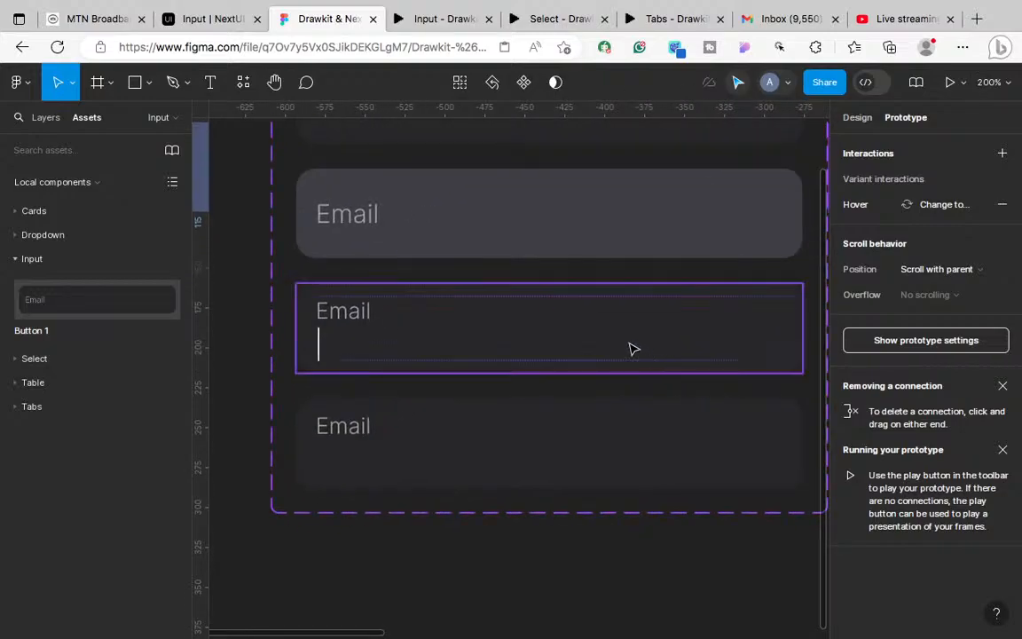
click(624, 344)
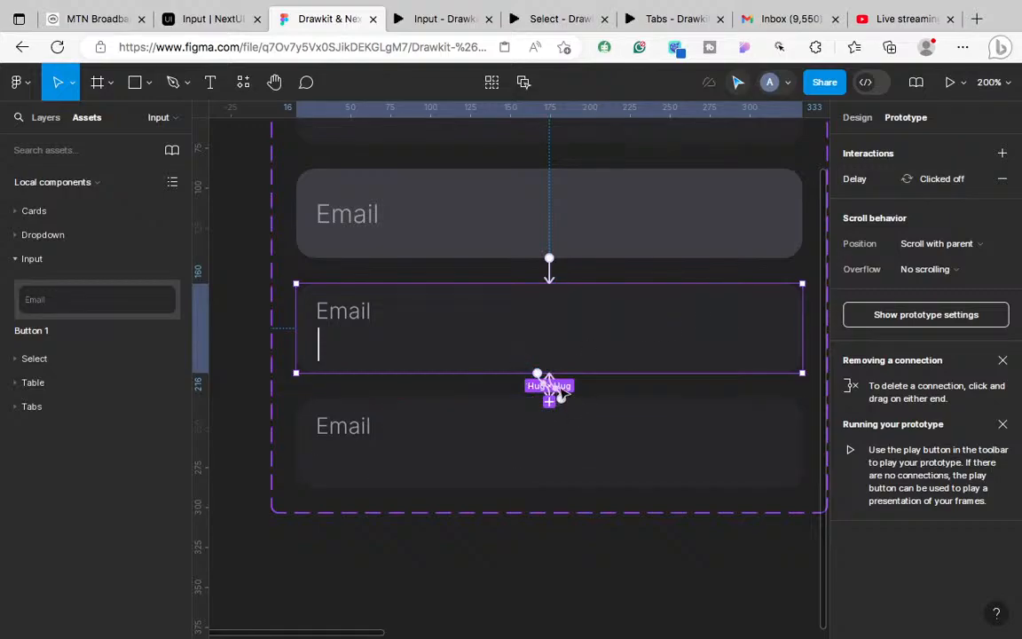
click(926, 190)
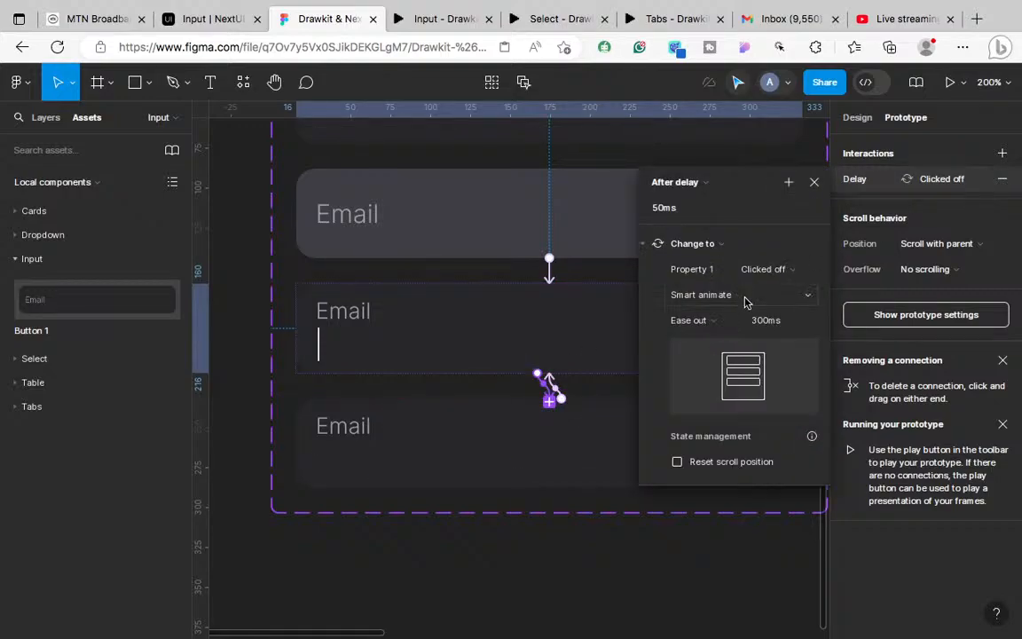
click(725, 323)
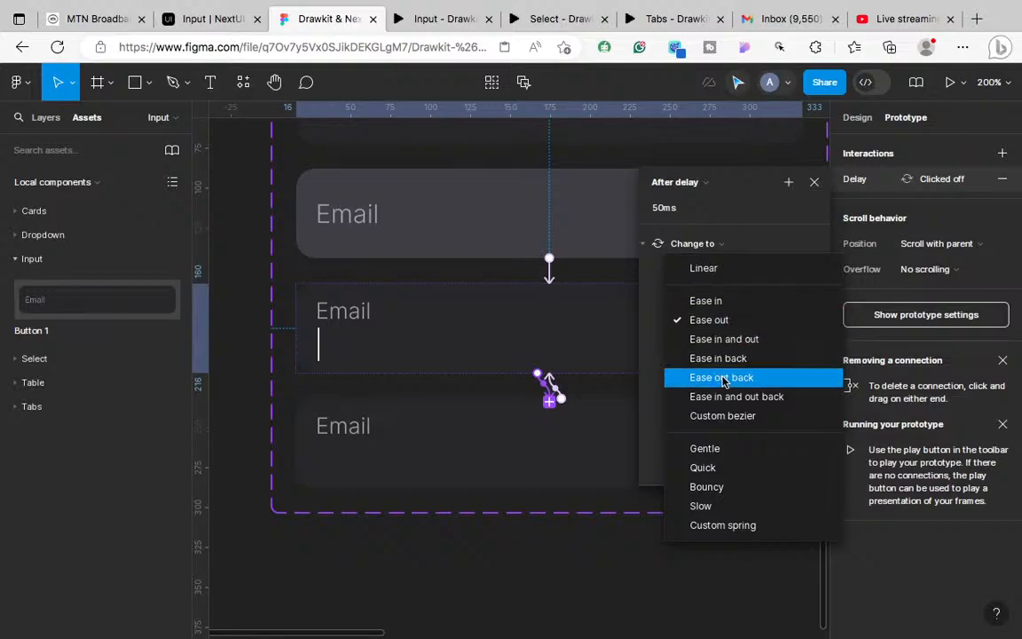
click(702, 269)
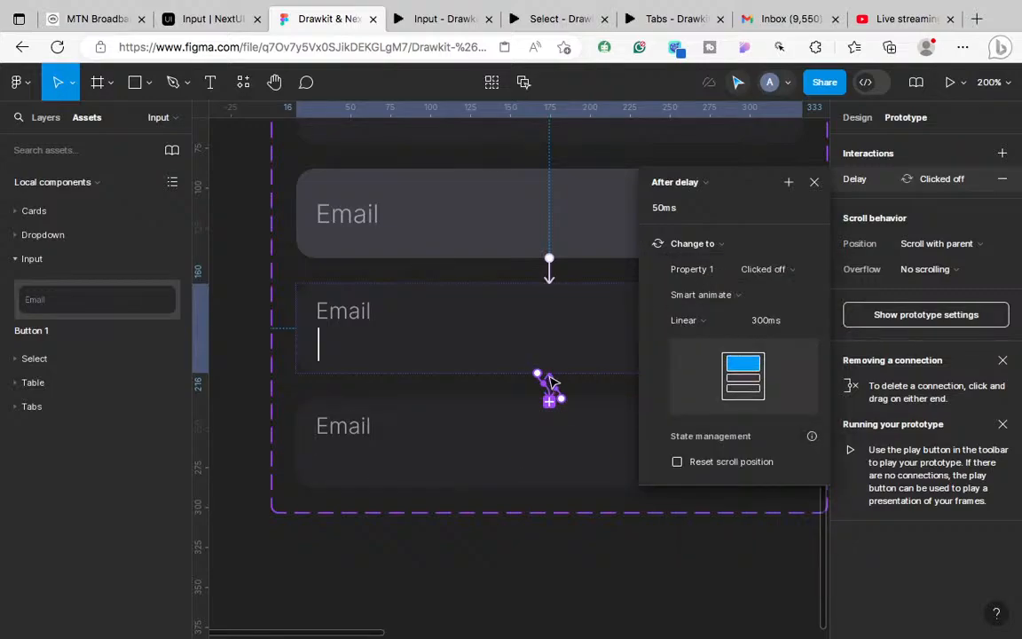
Step: Make the other variant's delayed transition Linear too, then view the prototype preview
click(550, 382)
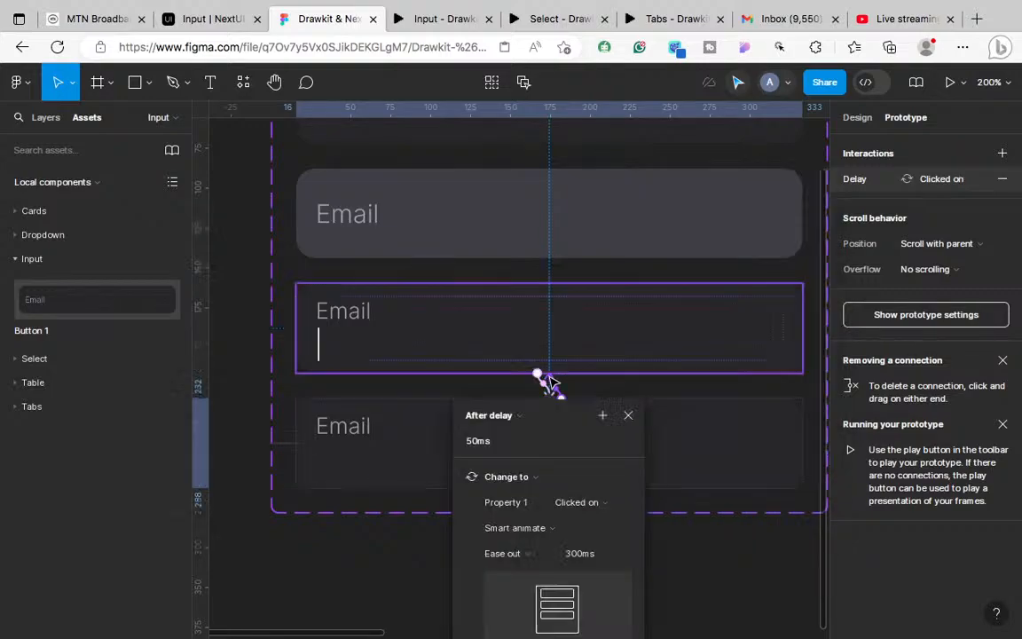
click(527, 548)
click(520, 503)
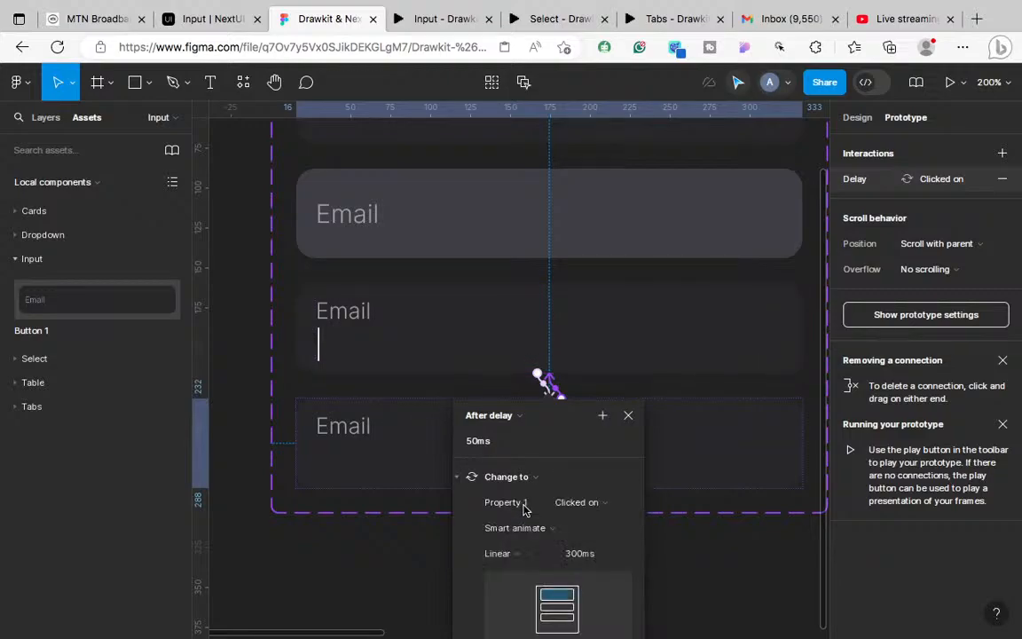
click(437, 17)
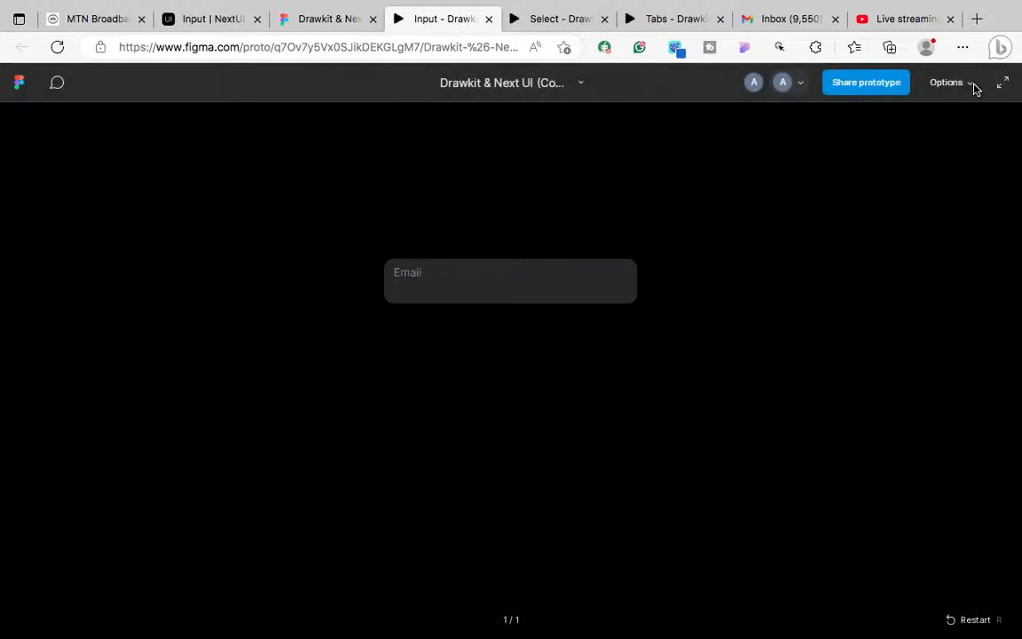
Step: Toggle full screen off, return to the editor, and show Design properties for the Email variants
click(1003, 84)
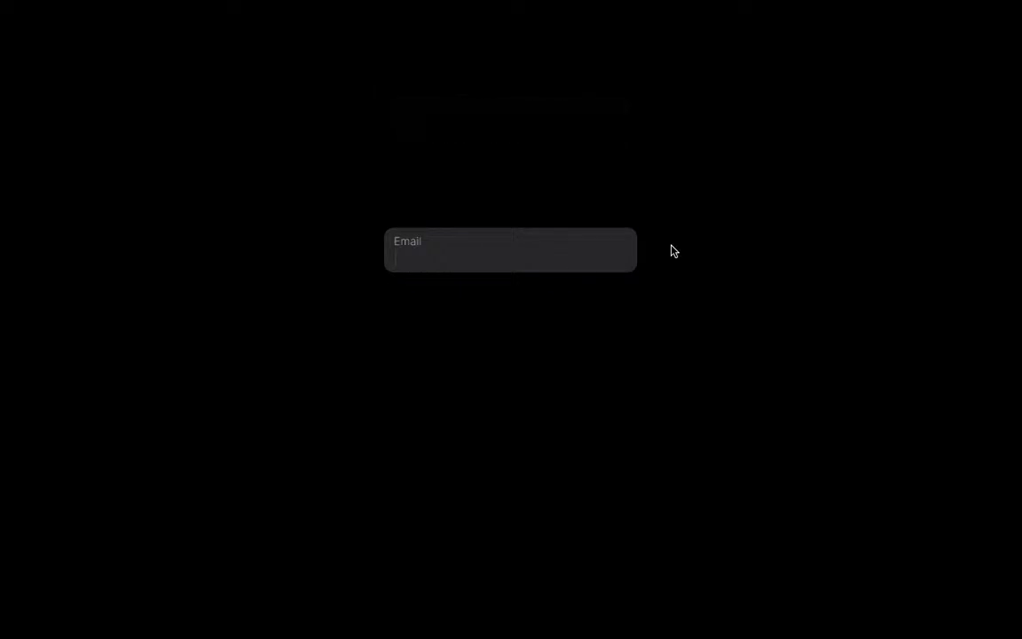
key(Escape)
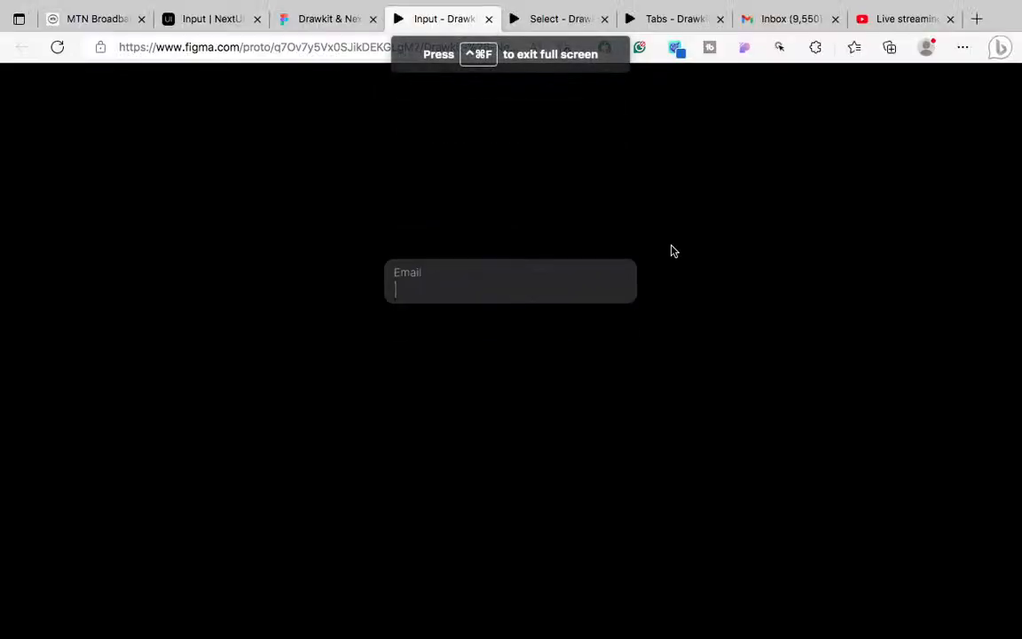
click(312, 20)
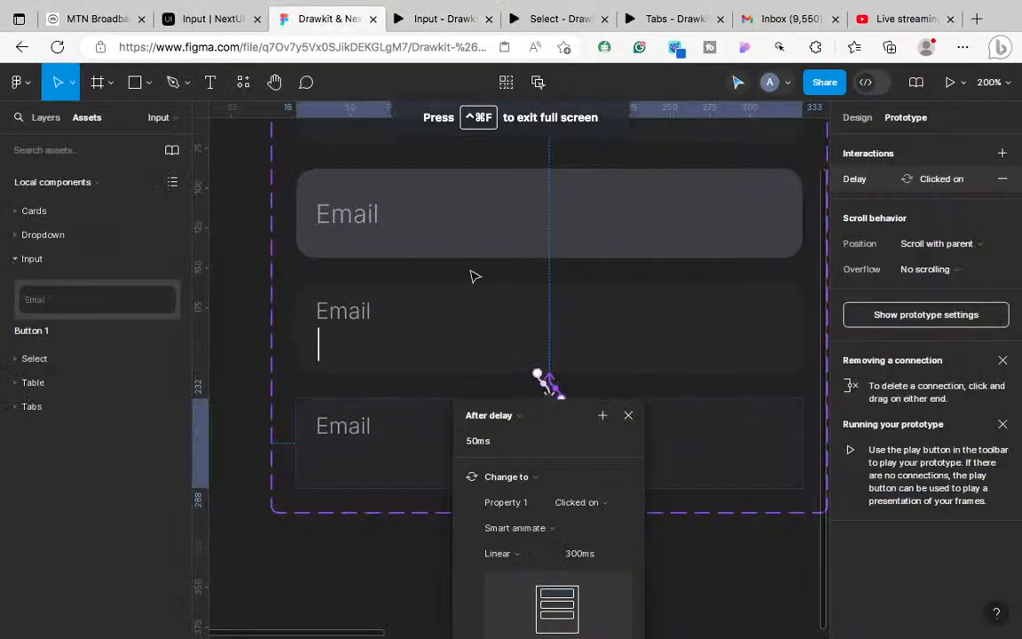
click(320, 348)
click(317, 346)
click(857, 122)
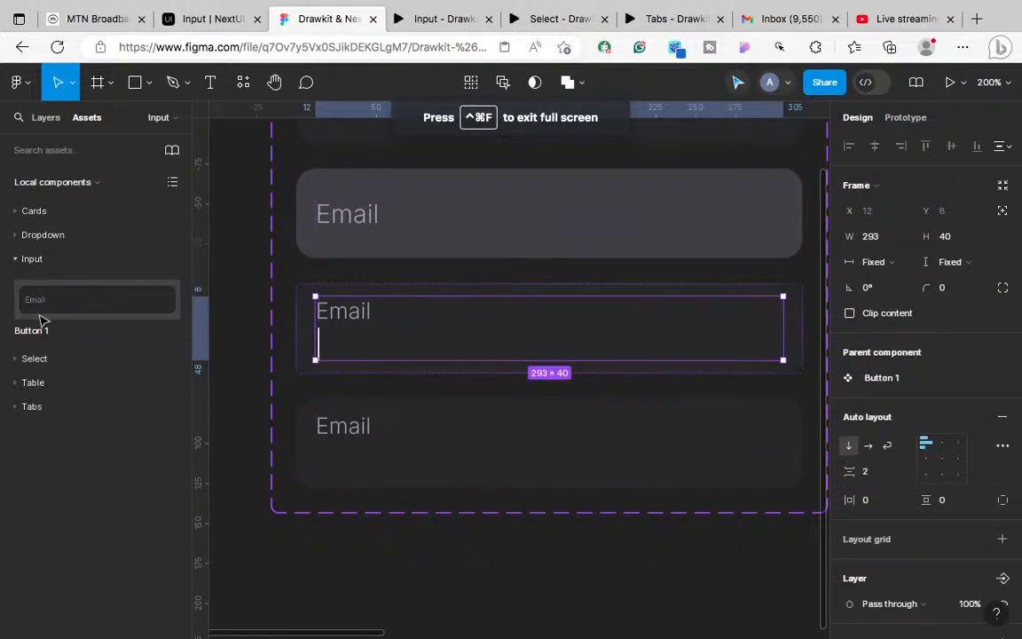
click(390, 433)
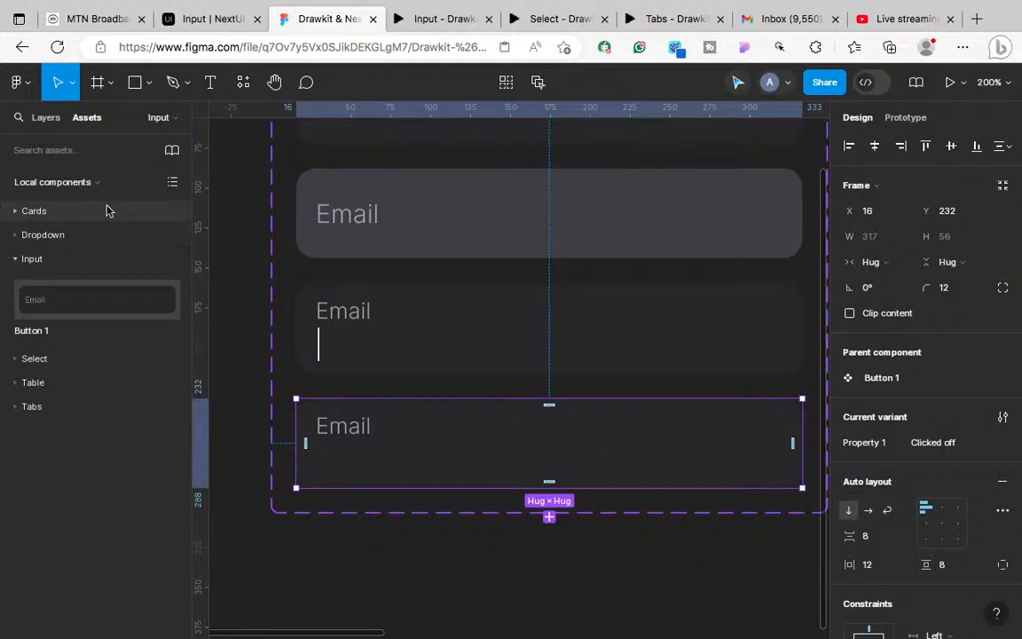
Step: Set the stroke position of Clicked on's Vector 1 caret line to Outside
click(45, 118)
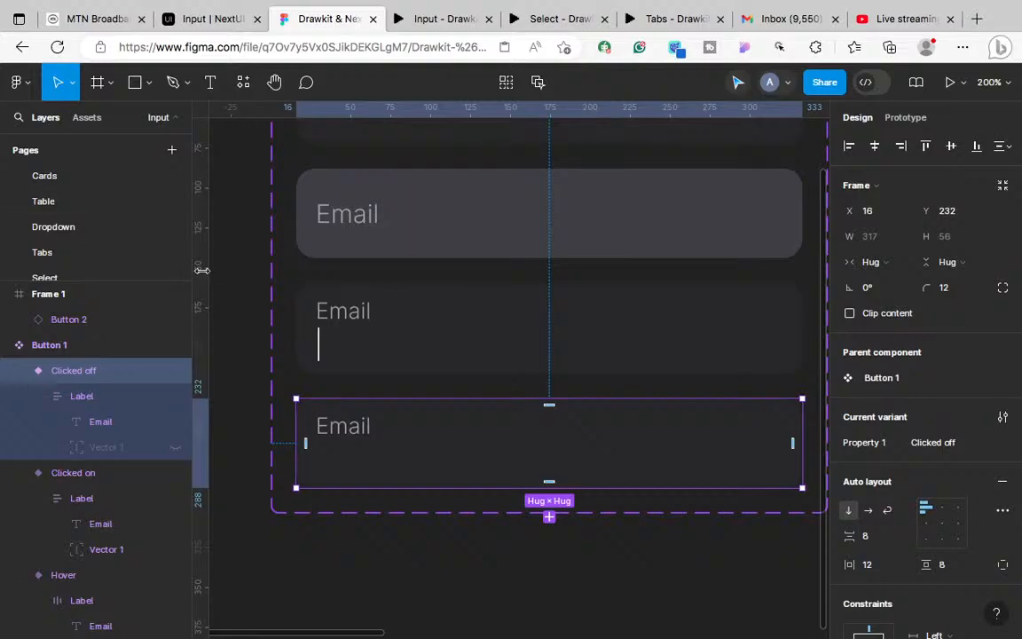
click(343, 347)
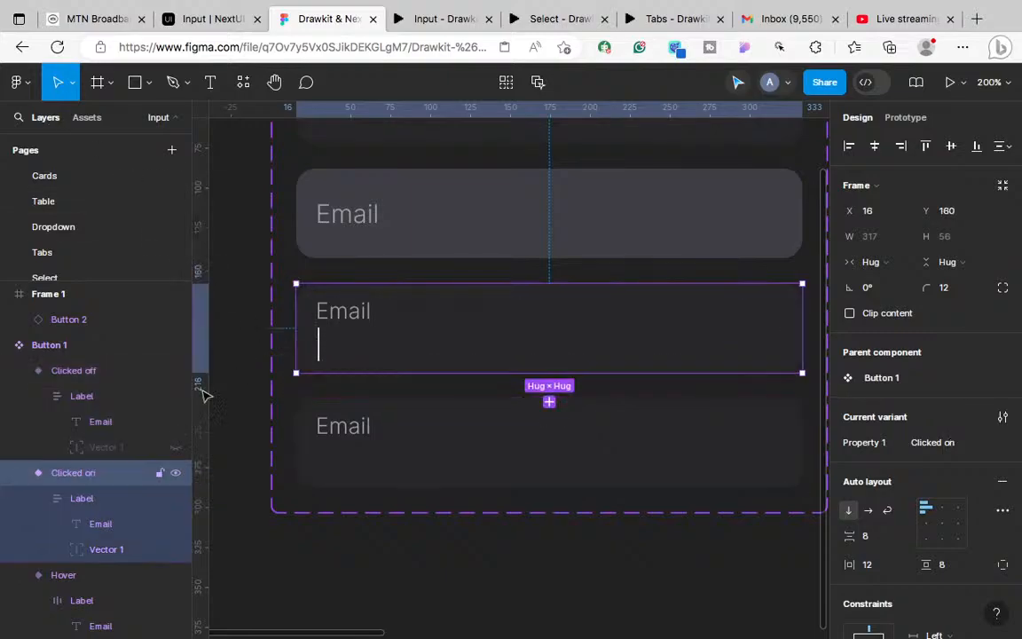
click(114, 547)
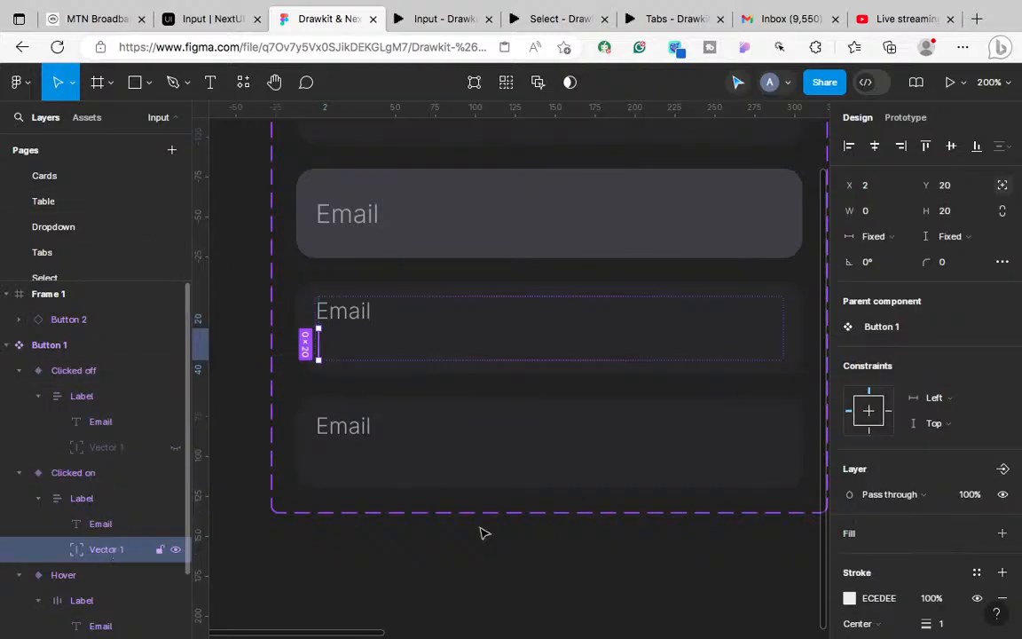
scroll(931, 515, down, 3)
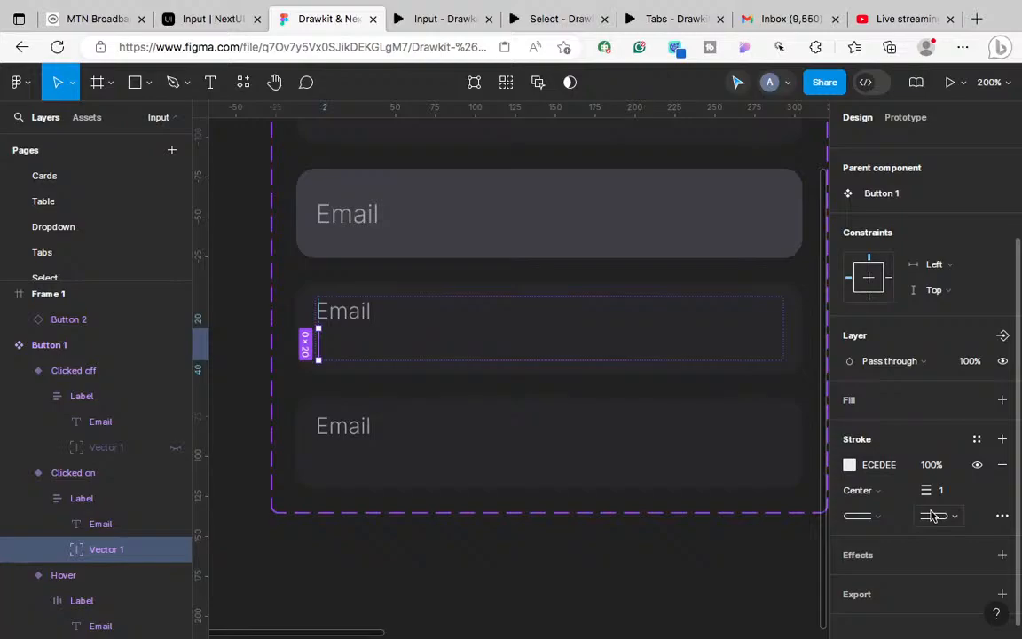
click(874, 491)
click(883, 528)
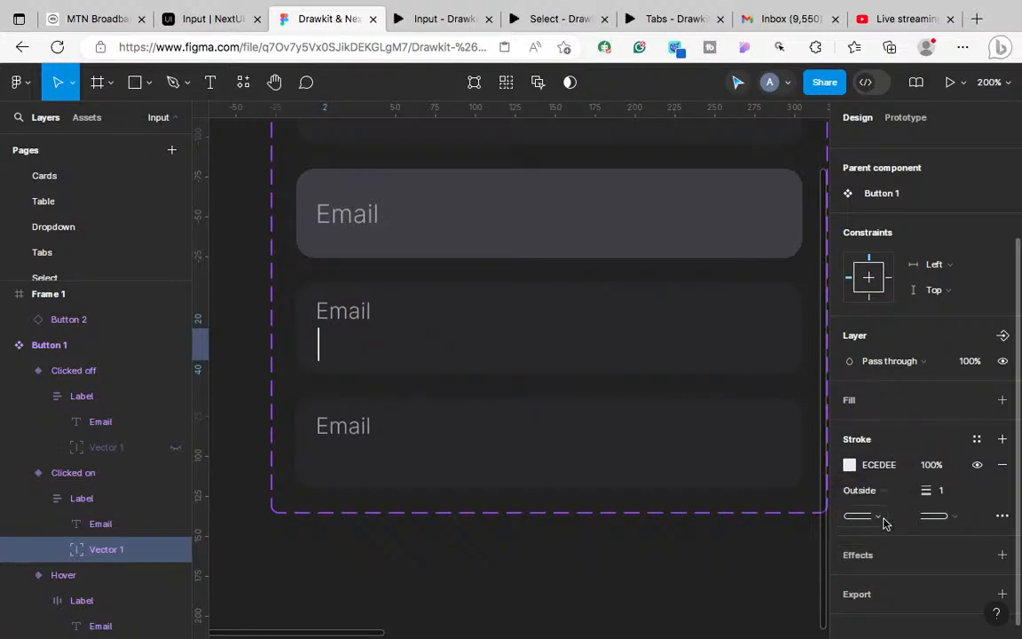
Step: Set Clicked off's Vector 1 stroke to Outside, then test the Email field in the prototype
click(342, 439)
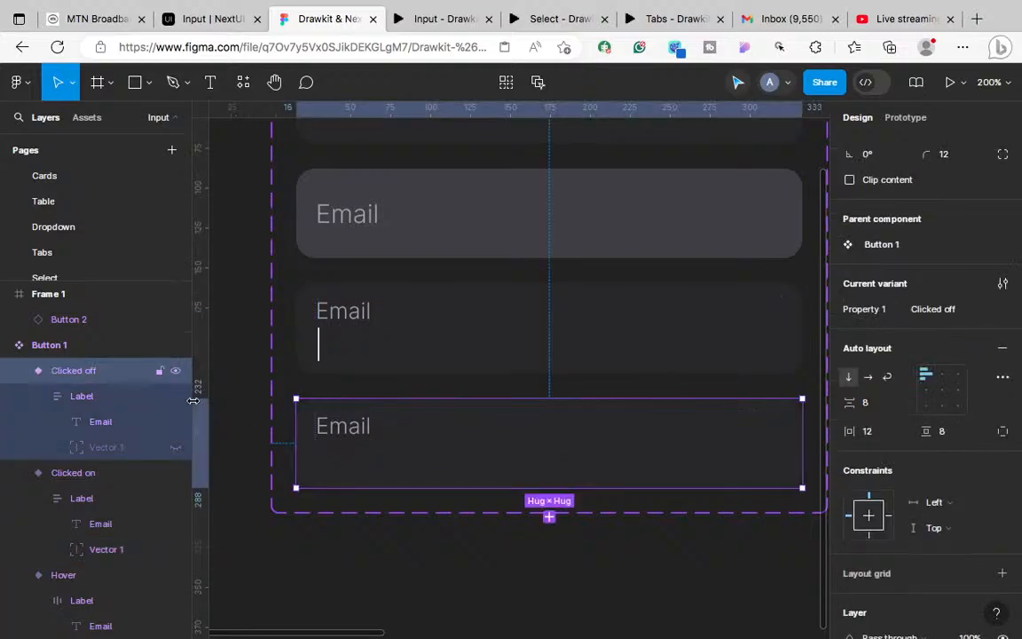
click(104, 450)
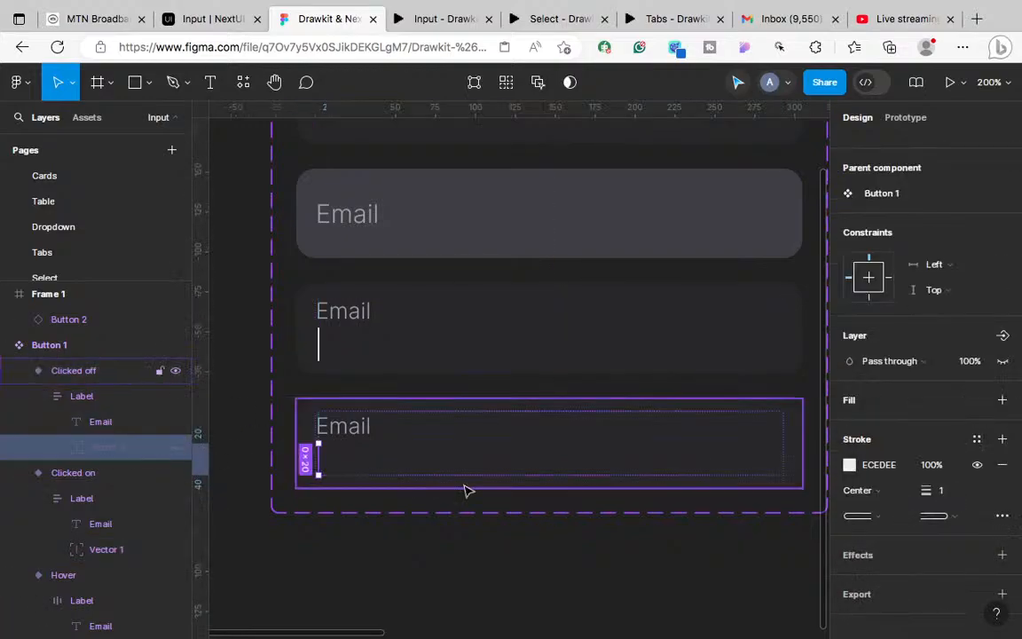
click(876, 499)
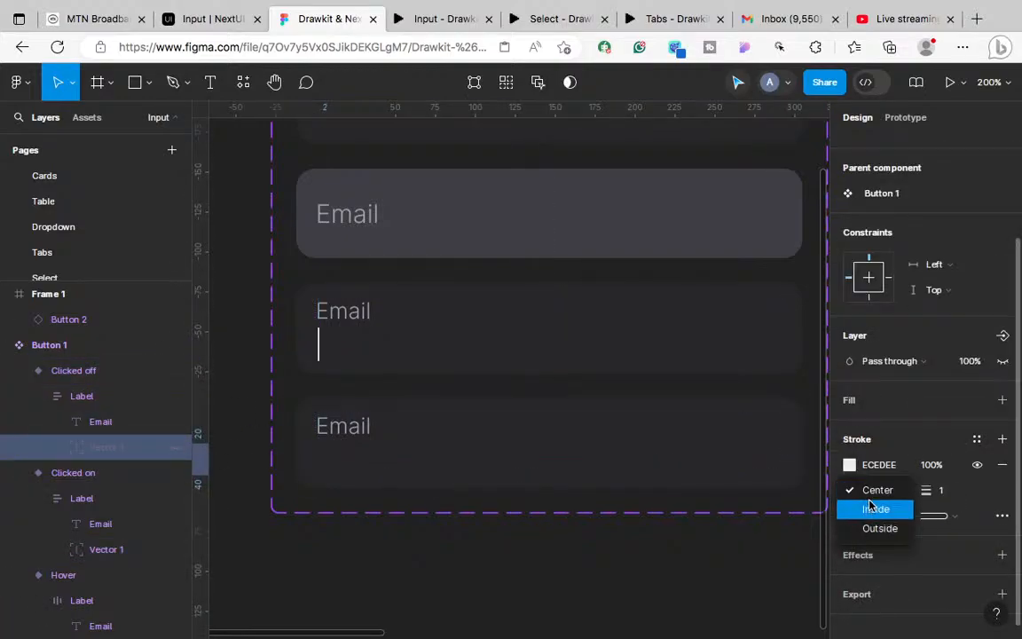
click(874, 529)
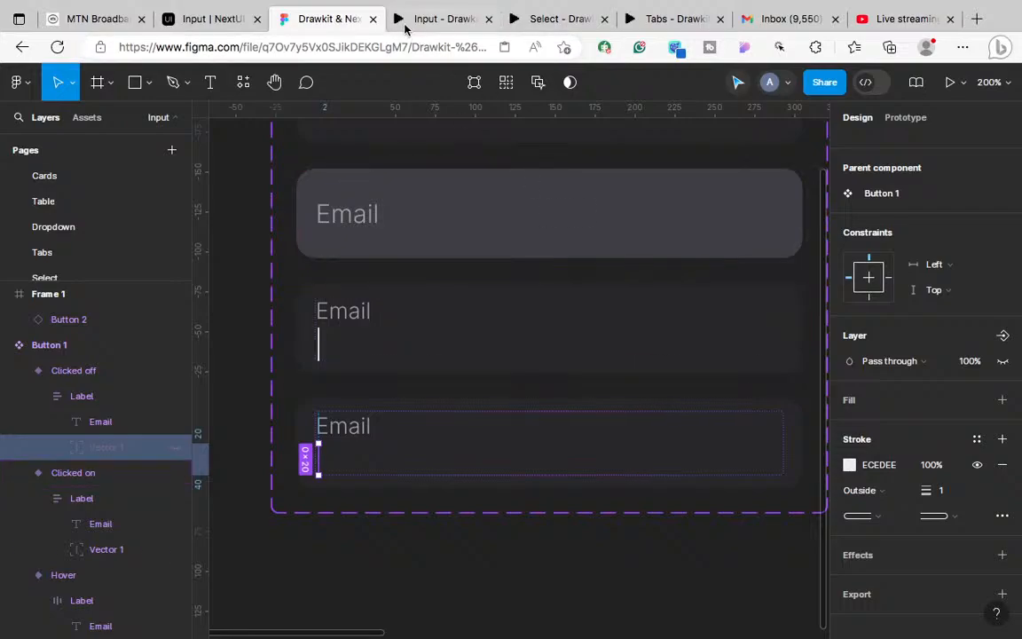
click(417, 20)
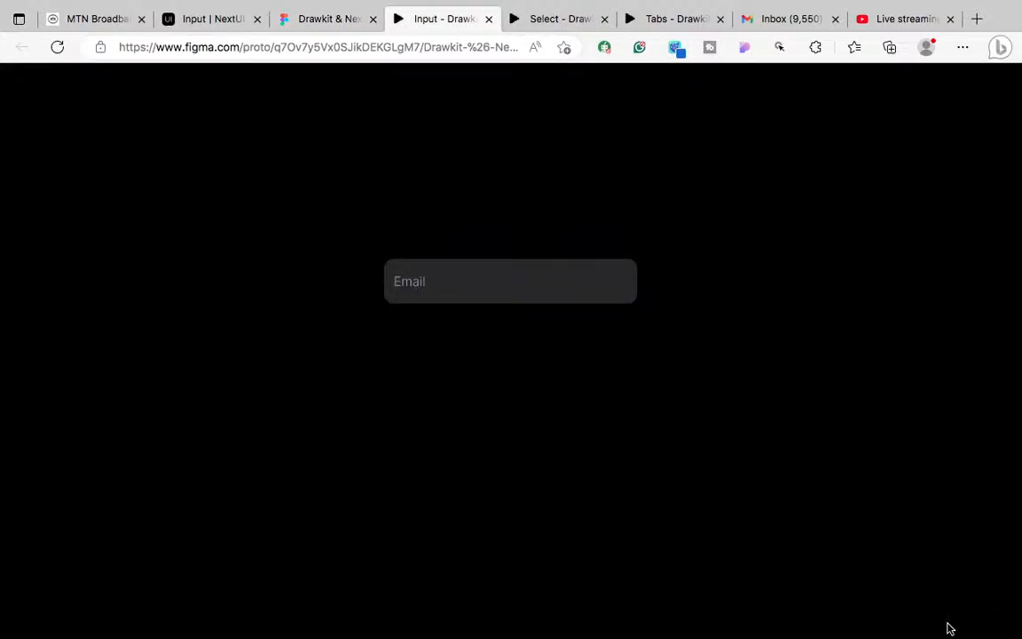
click(508, 287)
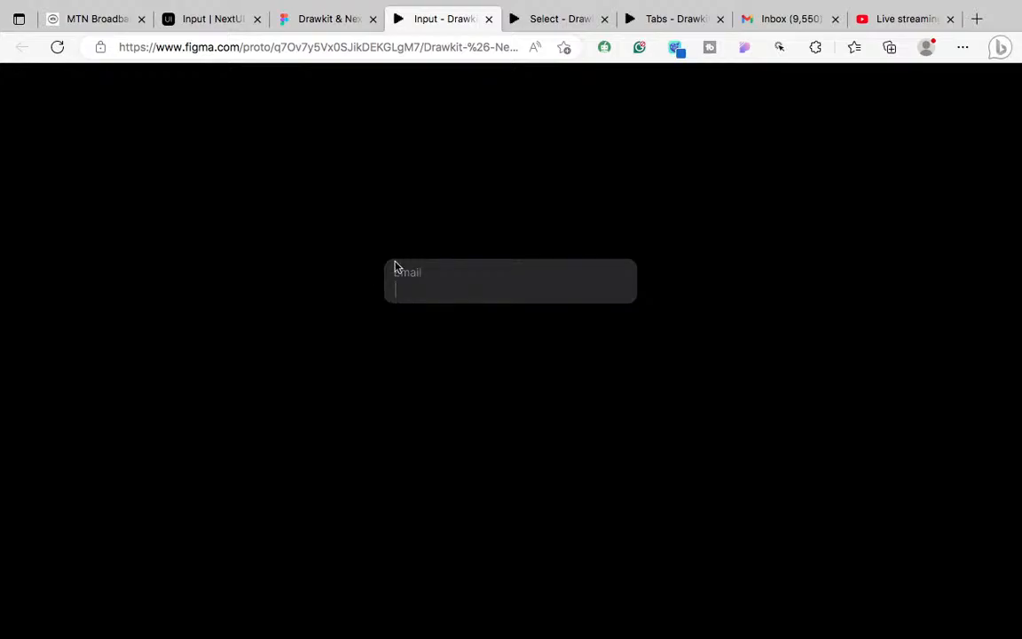
Step: Return to the Figma editor, react to the latest stream chat message, and clear the selection
click(334, 28)
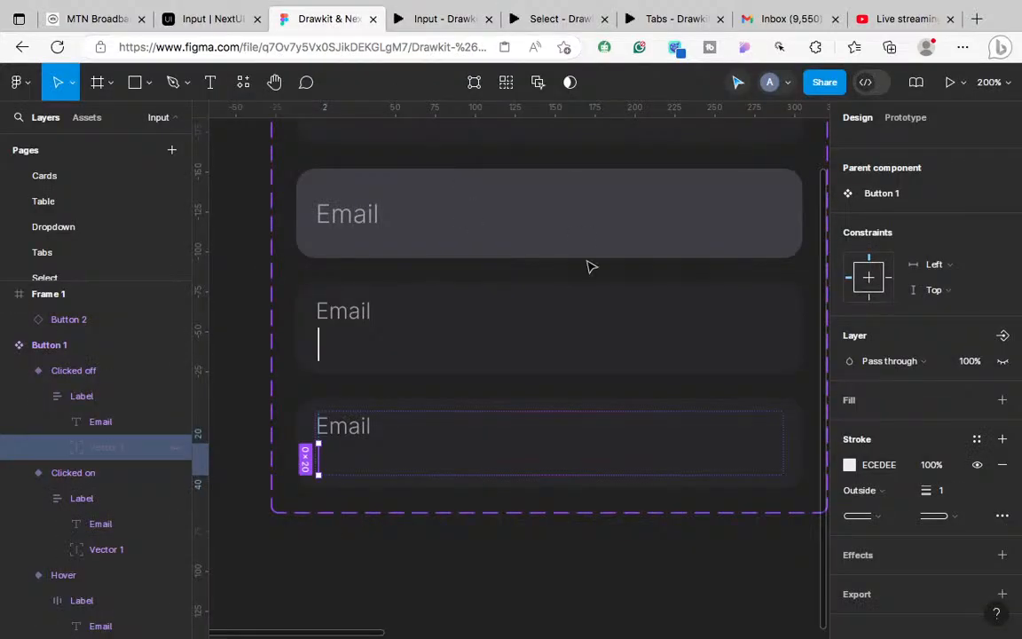
key(ctrl+Left)
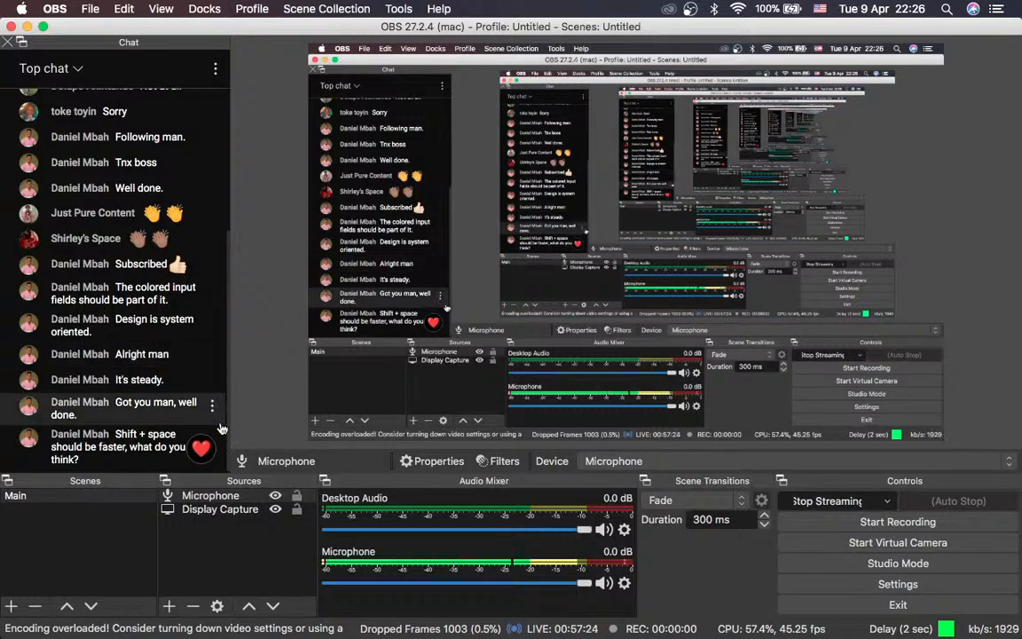
click(200, 448)
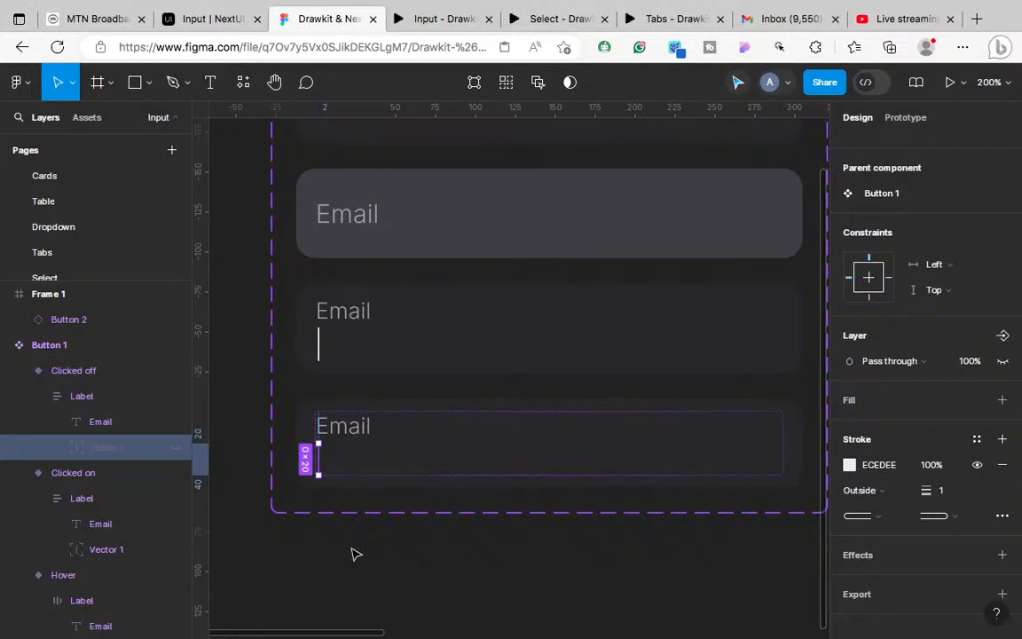
key(Escape)
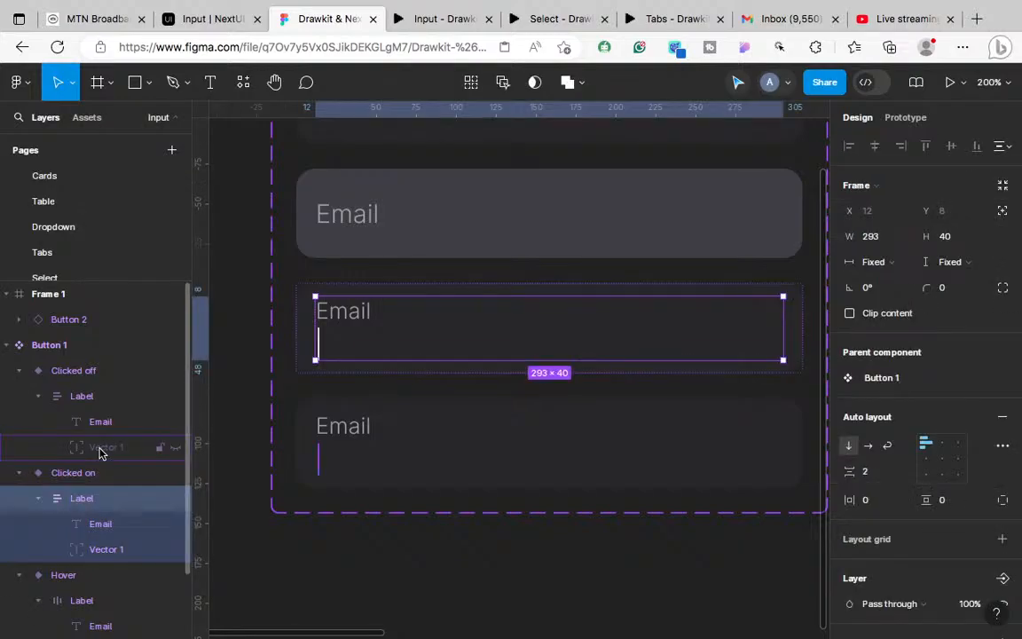
Step: Select the Vector 1 caret lines in Clicked off and Clicked on in the Layers panel
click(99, 450)
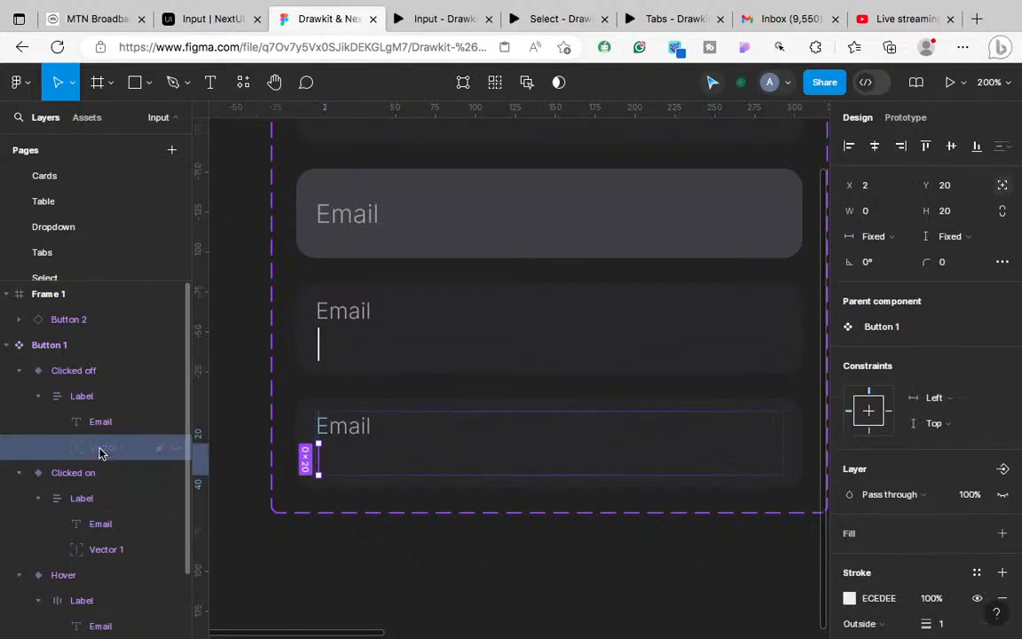
click(107, 551)
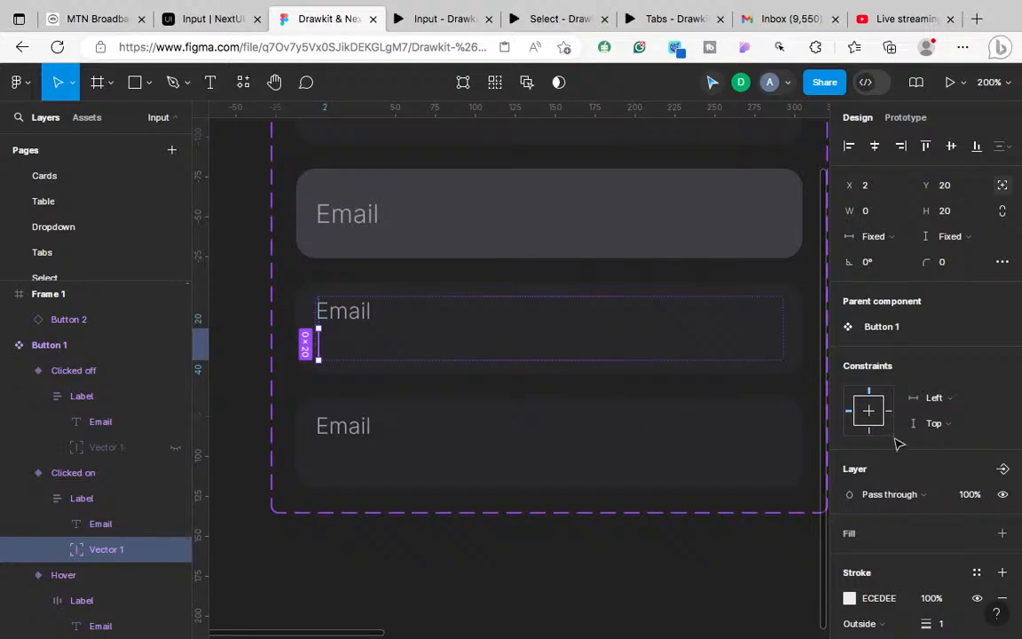
scroll(940, 543, down, 2)
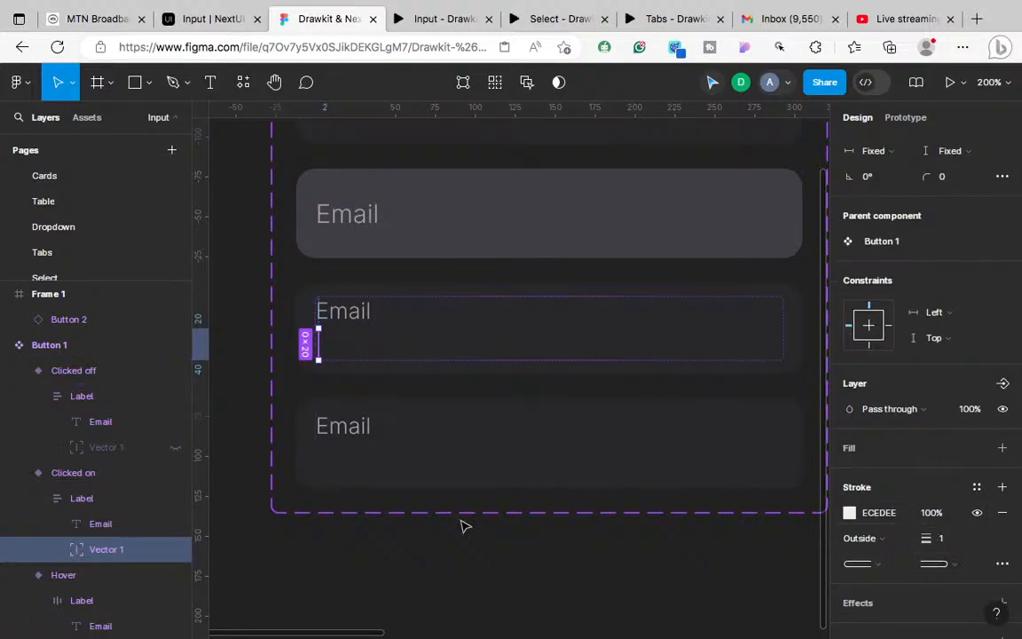
click(104, 448)
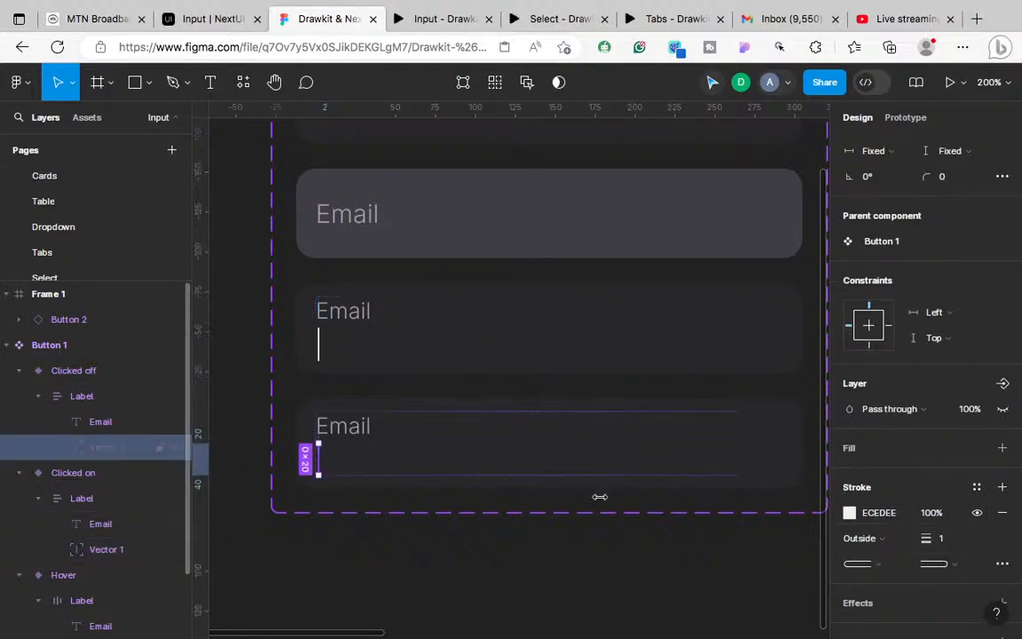
Step: Unhide Clicked off's Vector 1 caret line and eyedrop its stroke to the field colour 27272A
click(1003, 410)
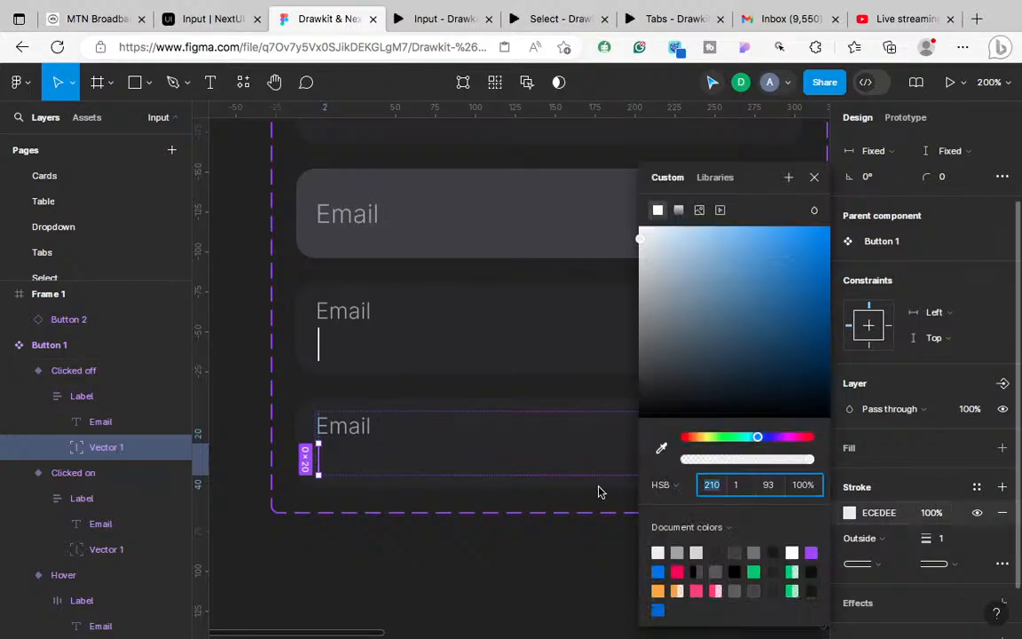
click(660, 451)
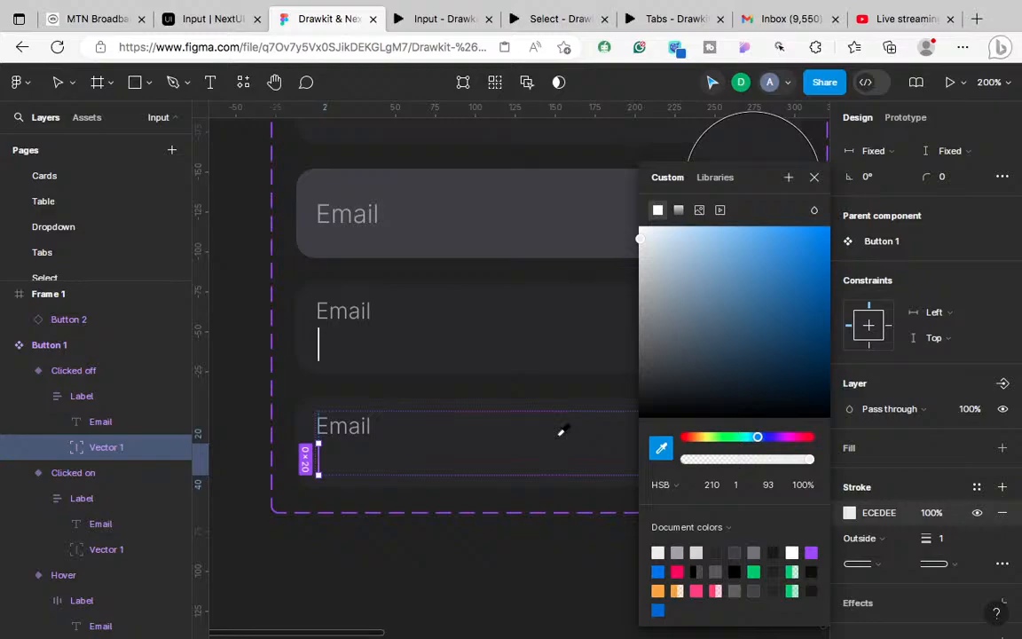
click(561, 433)
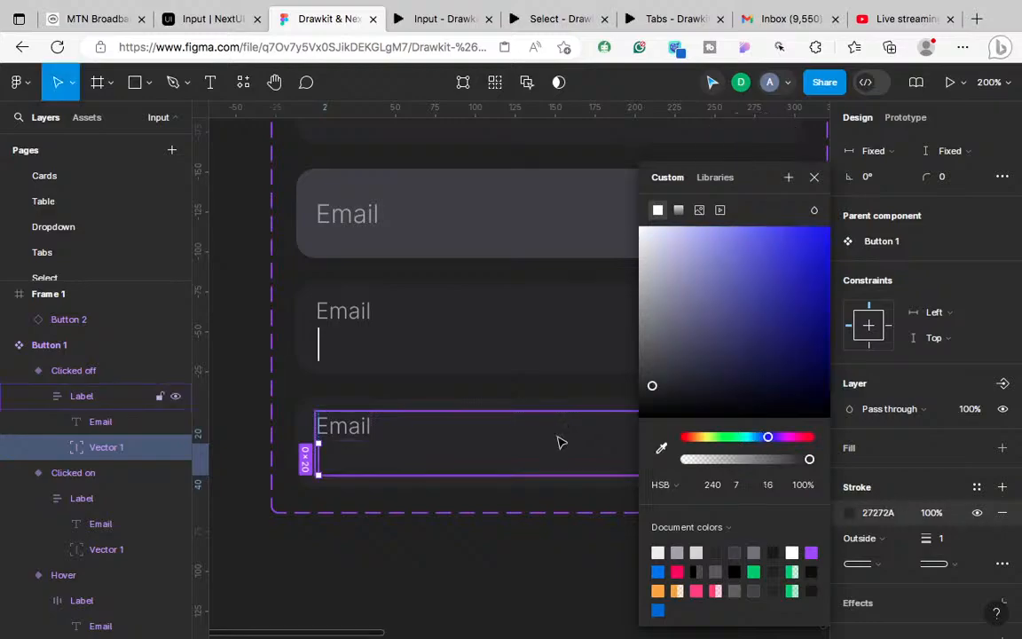
click(498, 540)
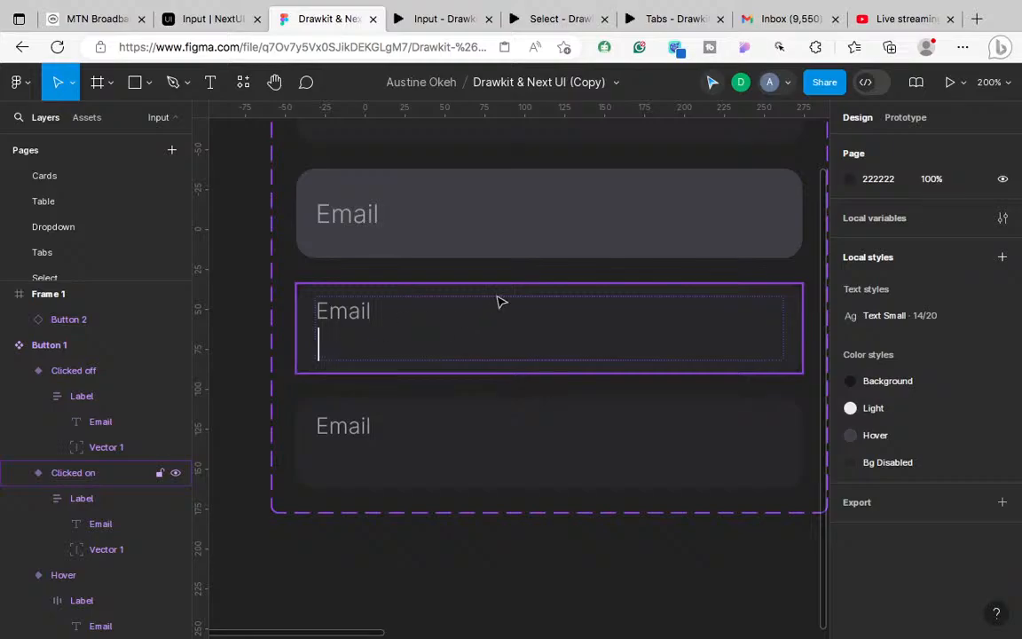
click(741, 88)
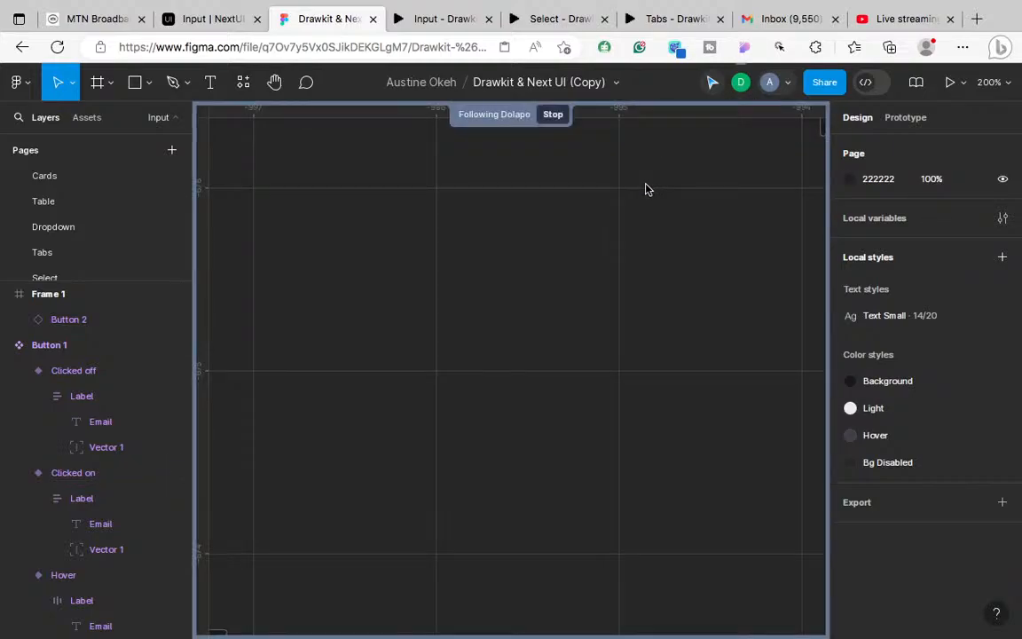
key(shift+0)
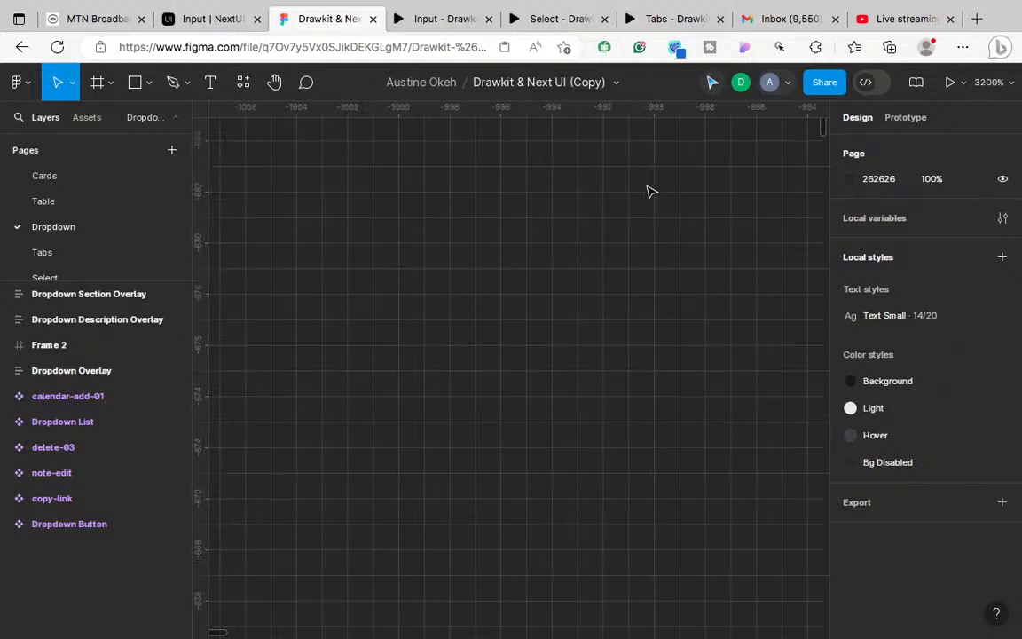
key(shift+1)
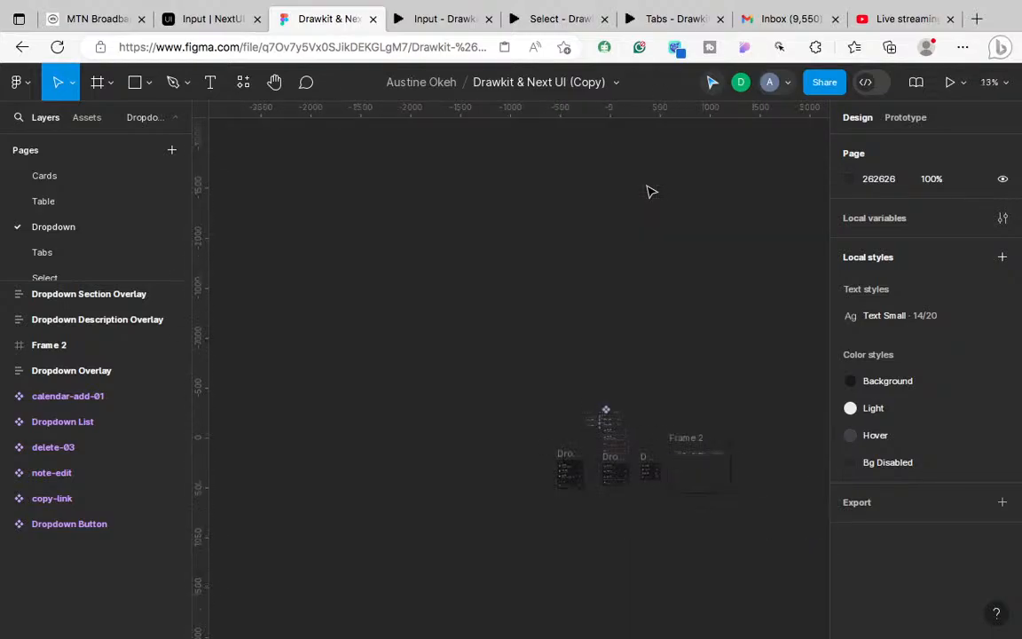
scroll(651, 192, right, 1)
scroll(651, 192, down, 1)
key(super+plus)
key(super+plus)
scroll(650, 192, down, 5)
scroll(651, 192, left, 1)
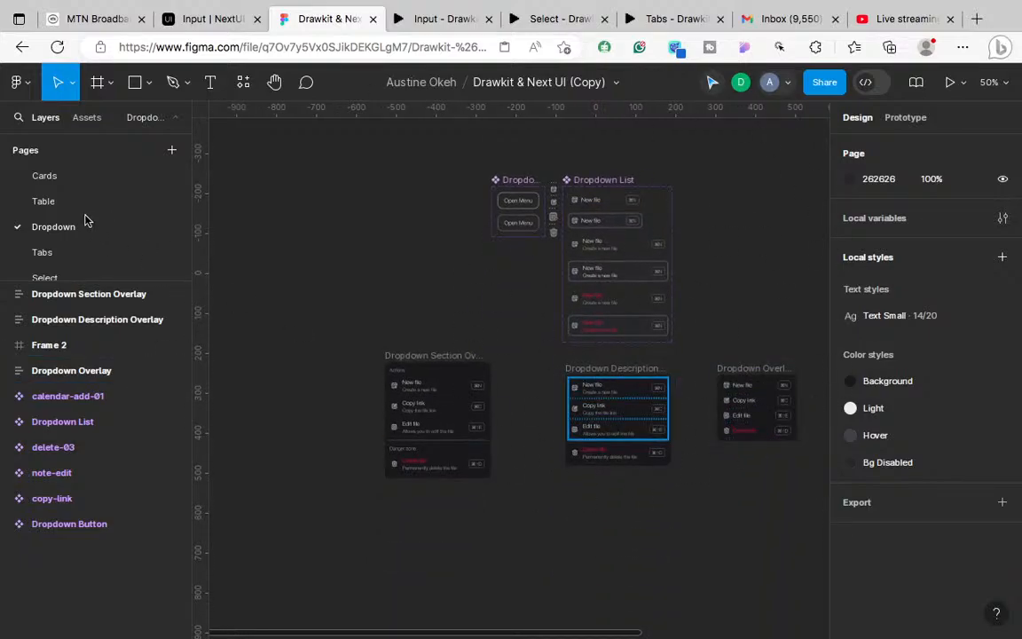
scroll(86, 220, down, 1)
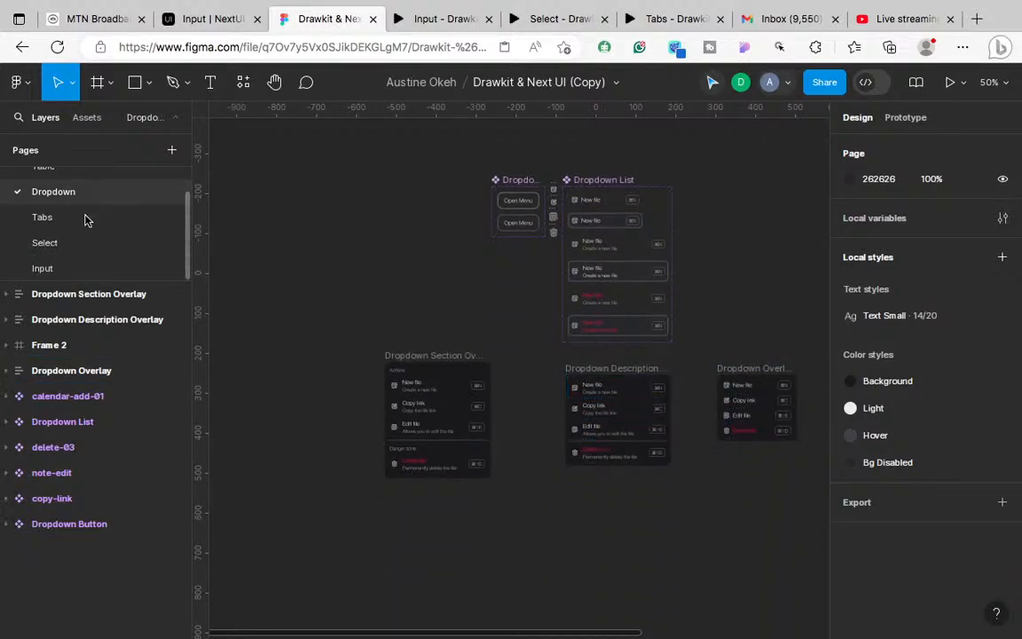
click(39, 271)
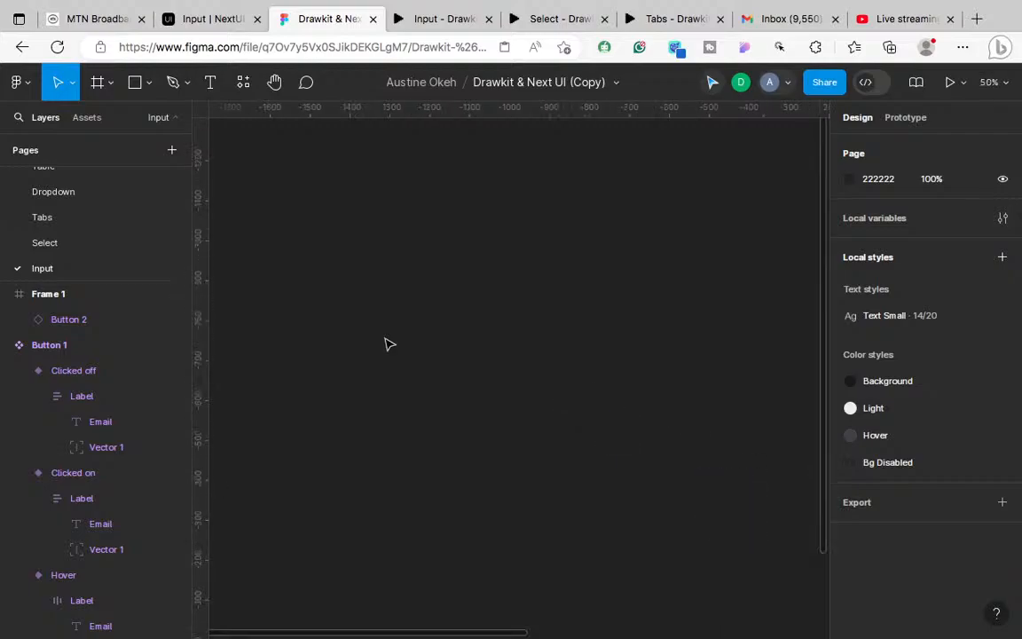
scroll(391, 344, right, 1)
key(ctrl+plus)
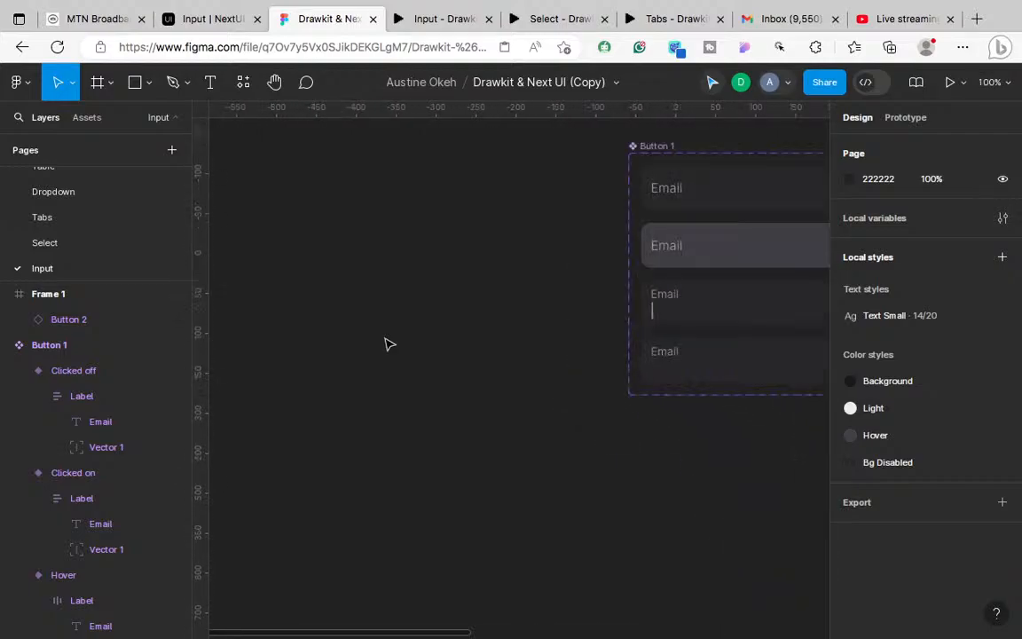
scroll(391, 345, right, 2)
key(ctrl+plus)
scroll(390, 344, right, 1)
scroll(391, 344, up, 1)
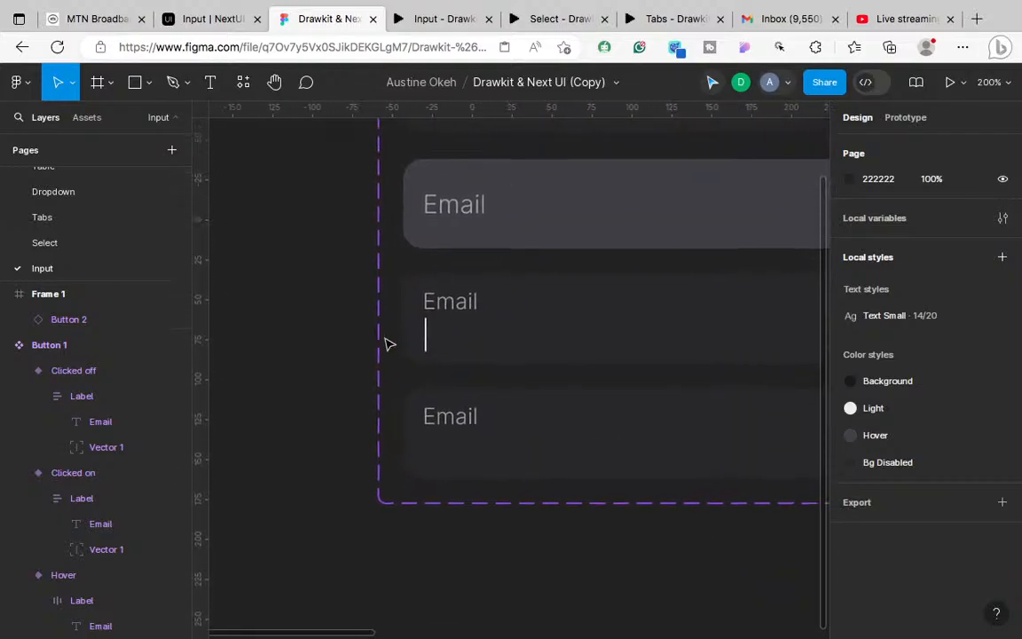
Step: Try removing the Clicked off caret's stroke and adding a fill, then undo both to keep 27272A
click(102, 369)
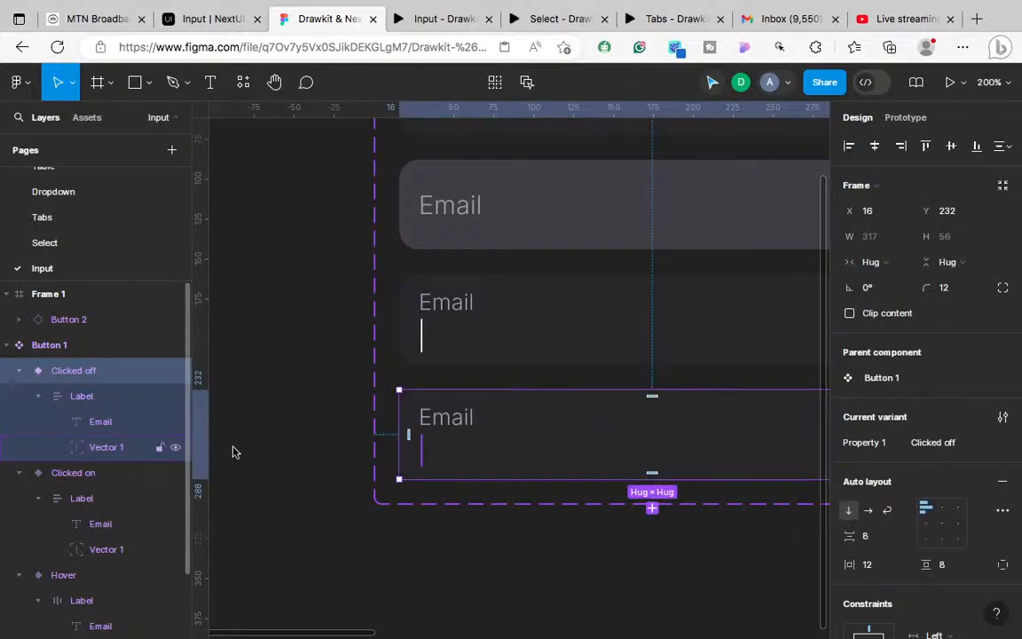
click(197, 448)
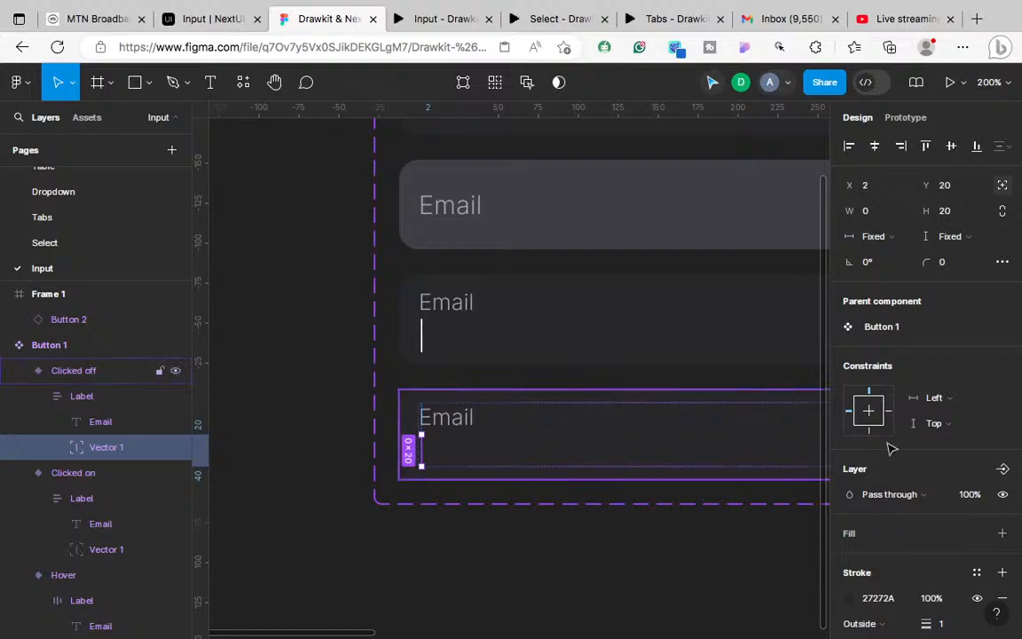
scroll(927, 511, down, 2)
click(1001, 513)
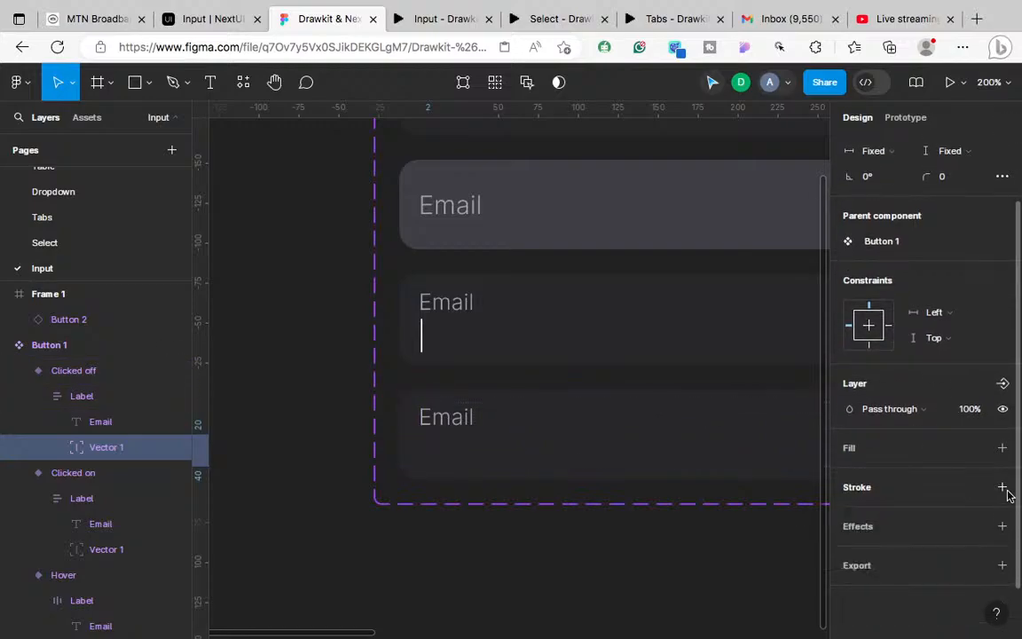
click(1003, 449)
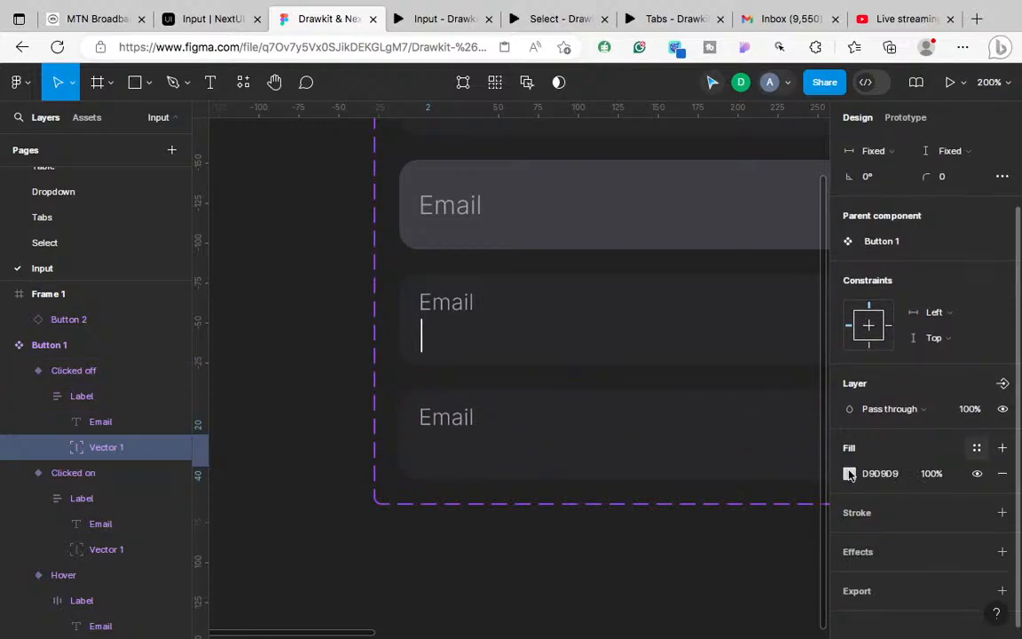
key(ctrl+z)
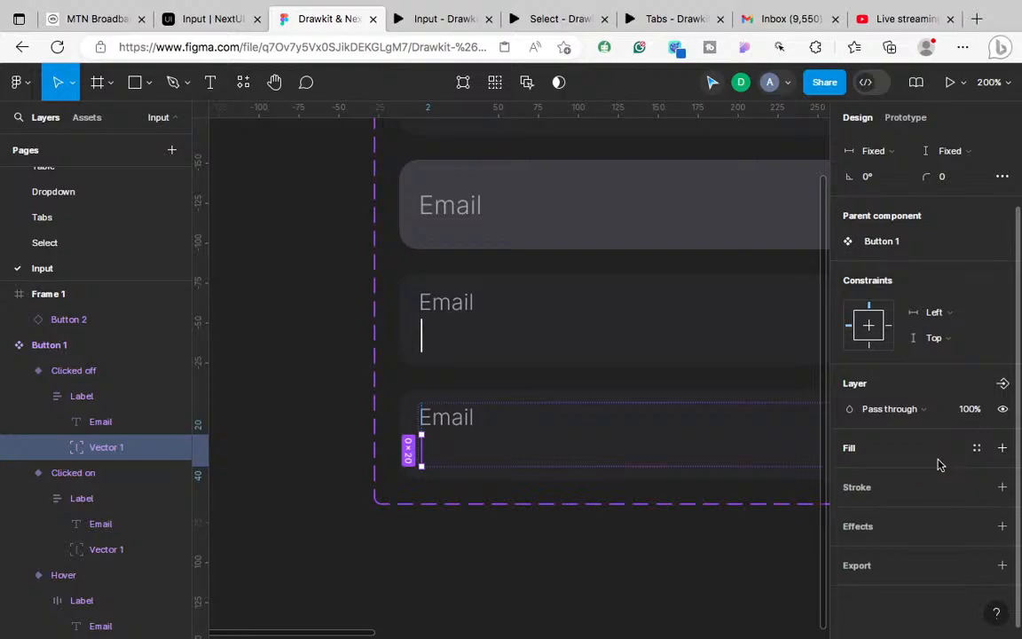
key(ctrl+z)
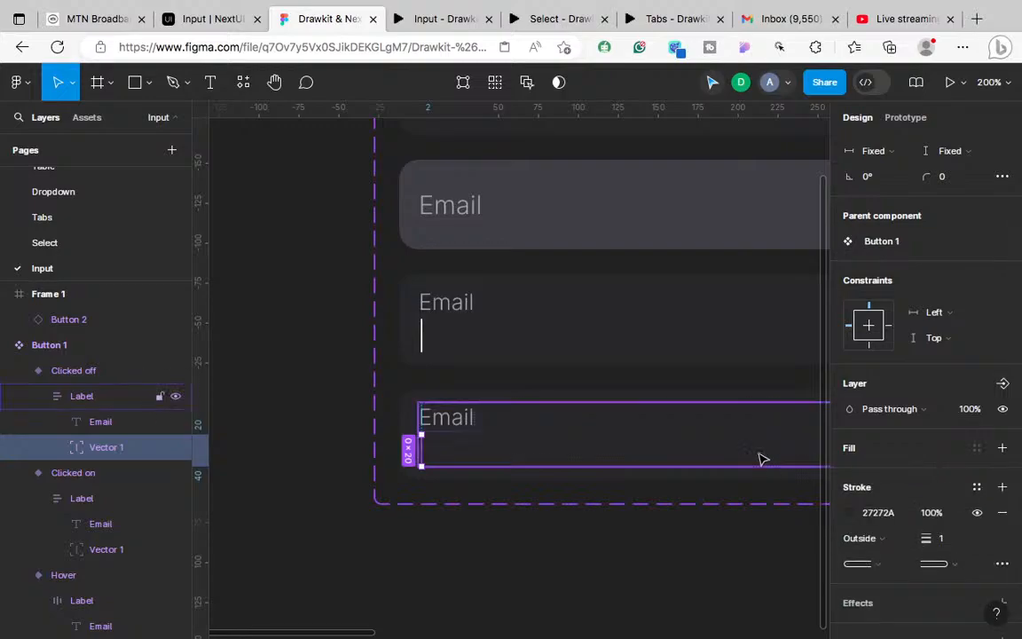
Step: Select Clicked on's caret line, then bring up the Input prototype preview
click(452, 316)
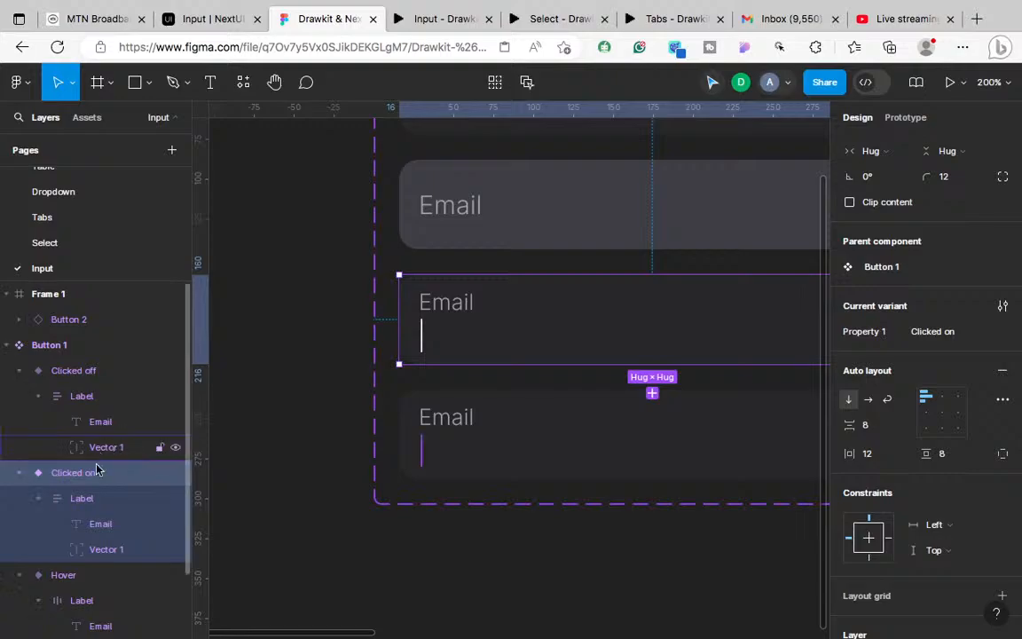
click(103, 548)
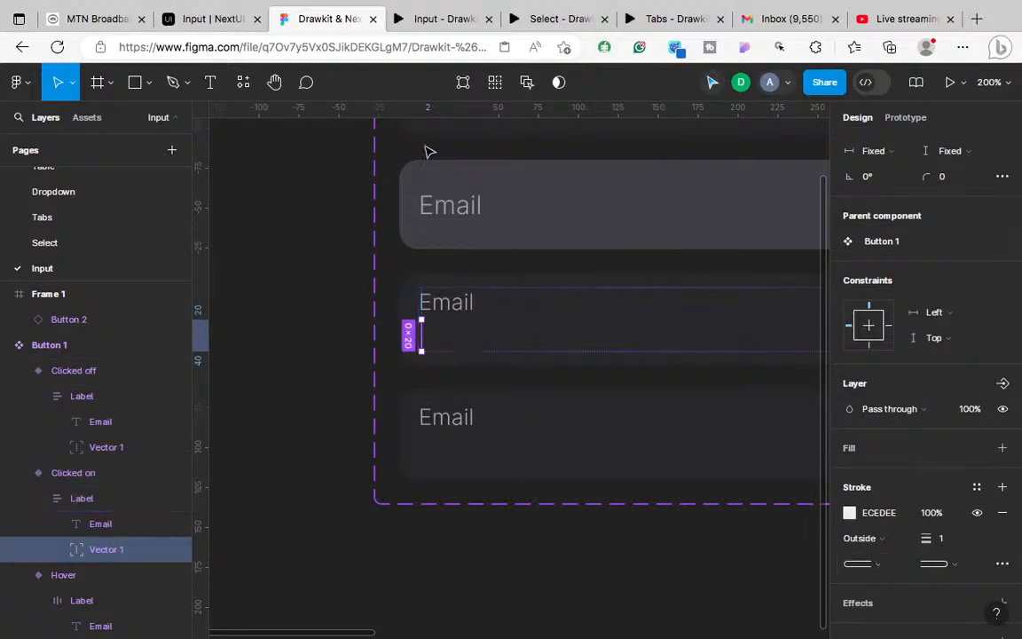
click(429, 27)
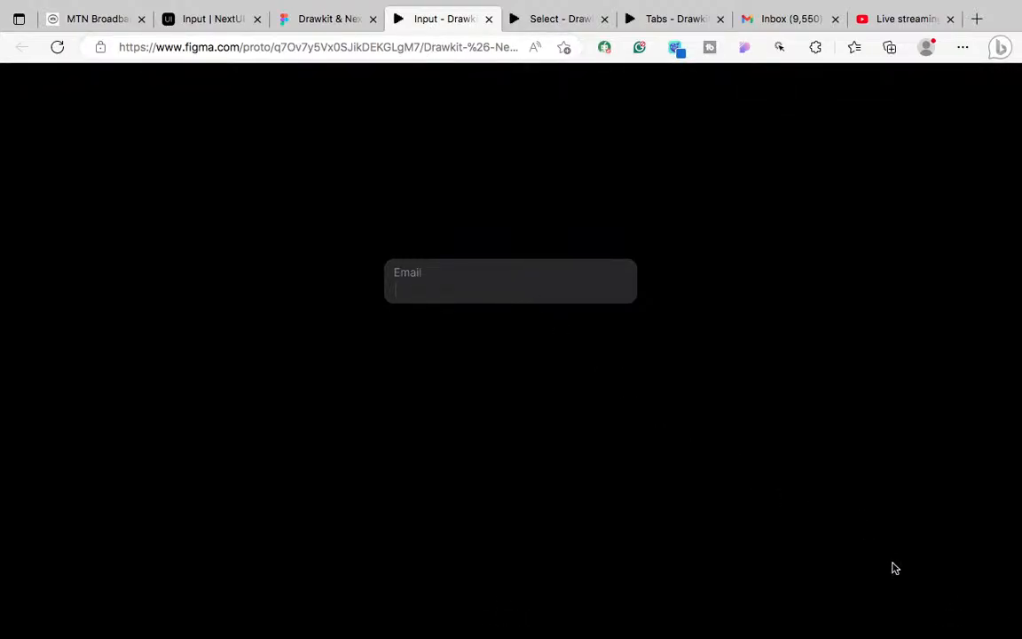
click(951, 619)
click(495, 294)
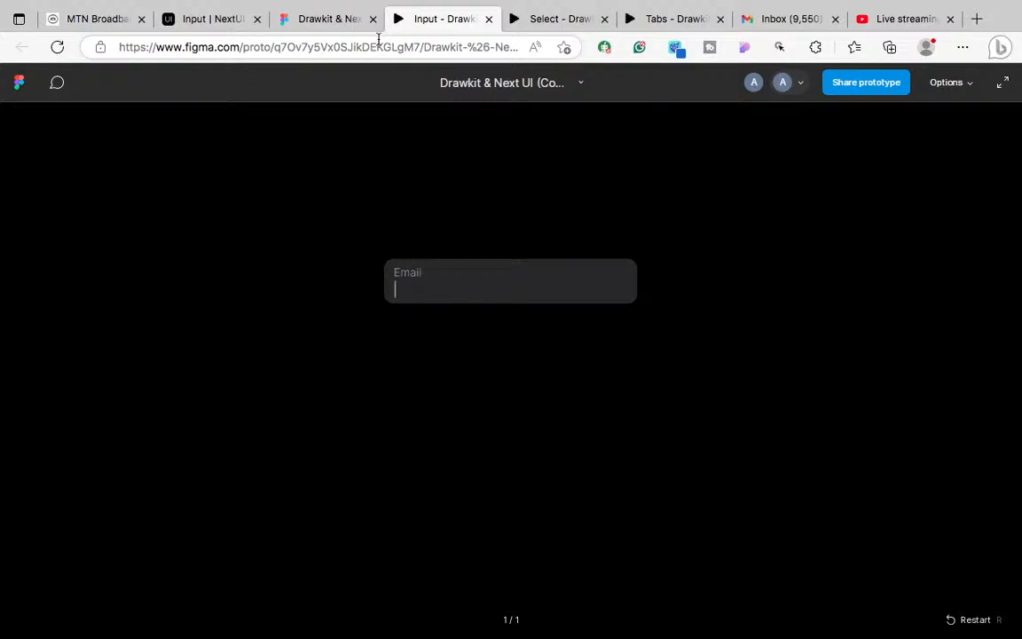
click(330, 18)
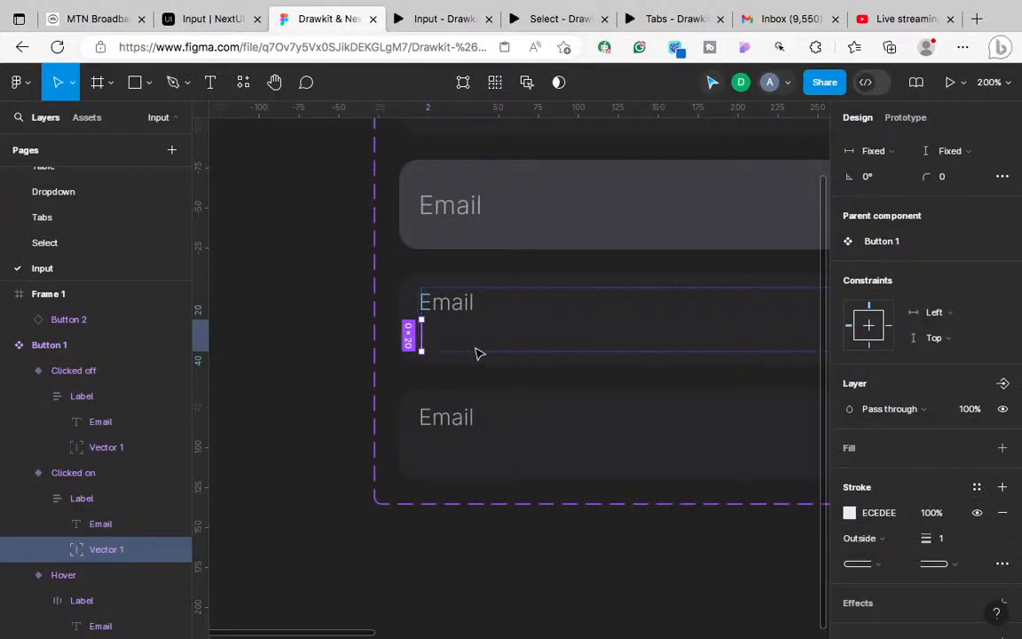
Step: In the Prototype panel, set the Clicked on variant's after-delay interaction to 80ms
click(902, 123)
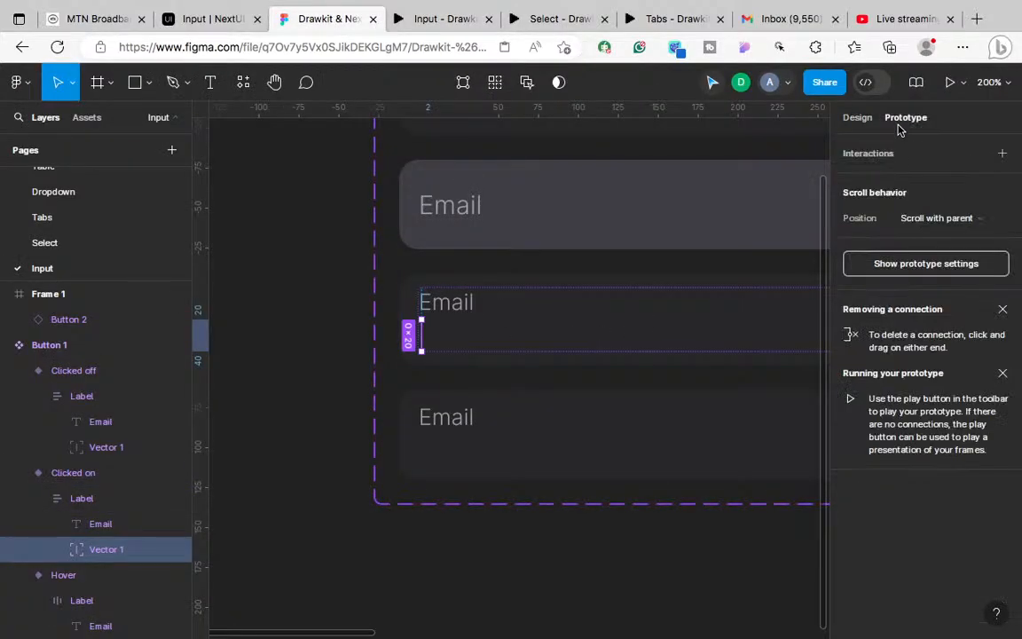
scroll(585, 419, up, 5)
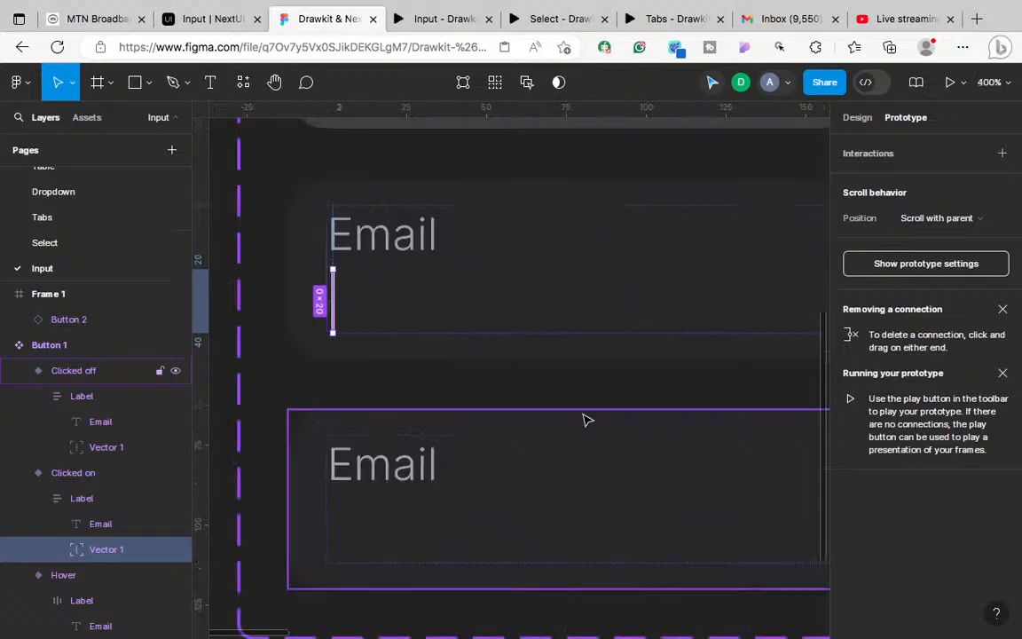
click(414, 324)
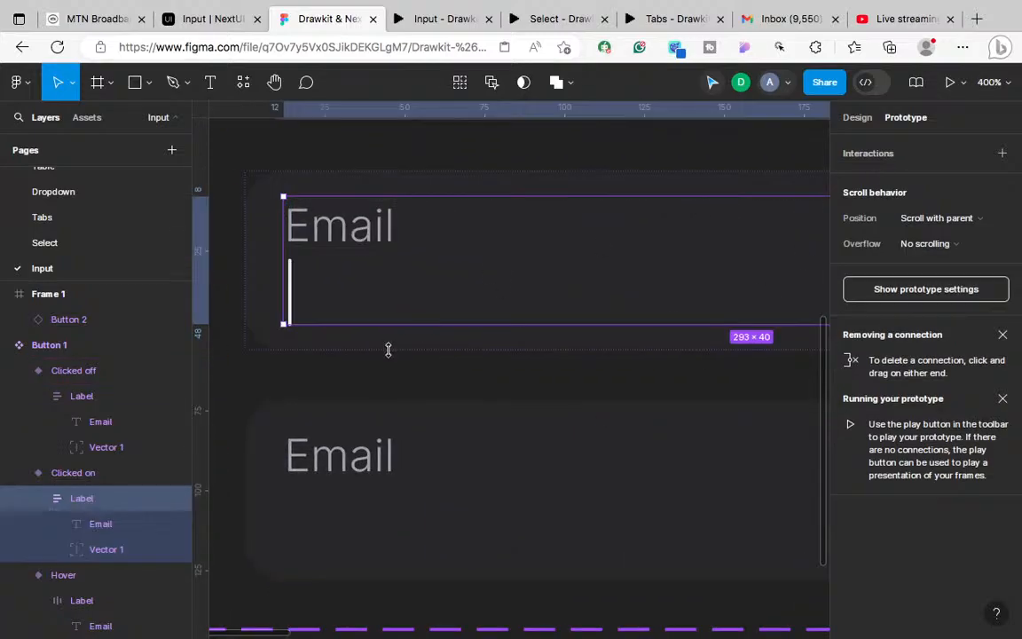
click(392, 358)
scroll(581, 406, down, 10)
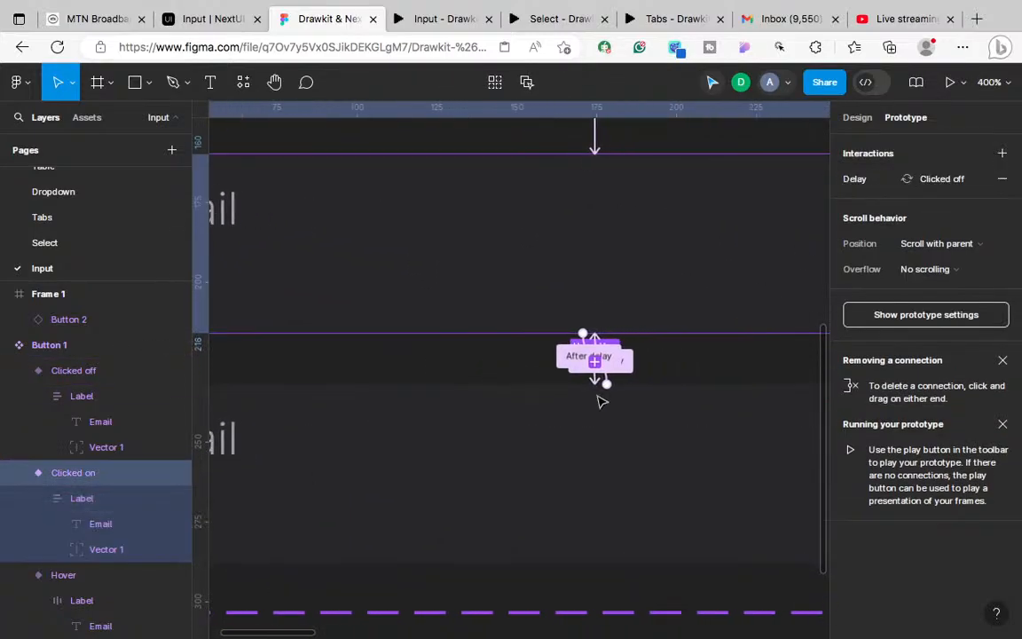
click(946, 182)
click(659, 210)
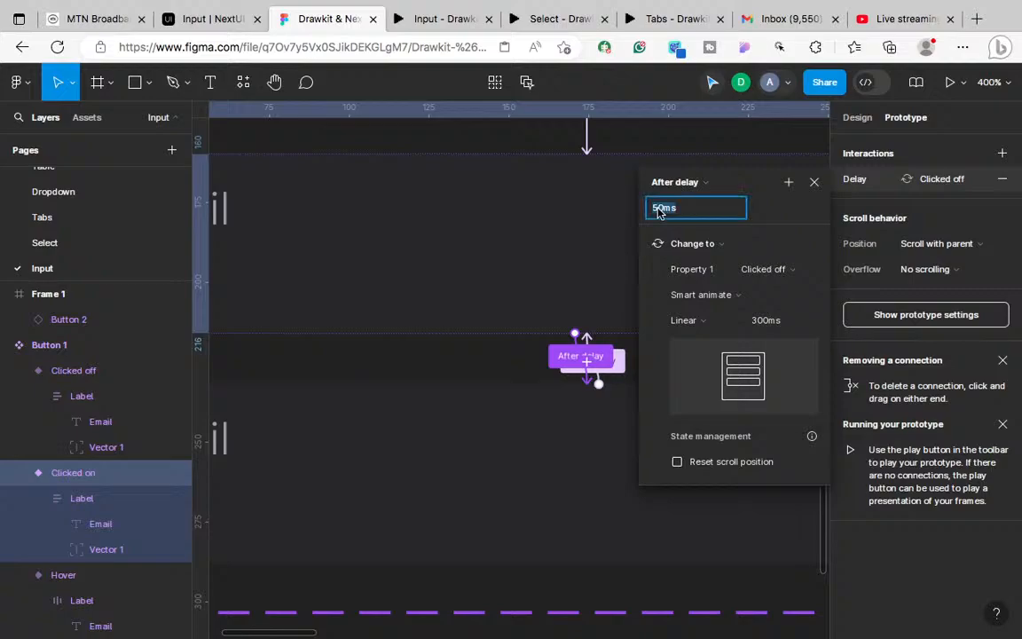
click(659, 209)
key(BackSpace)
text(1)
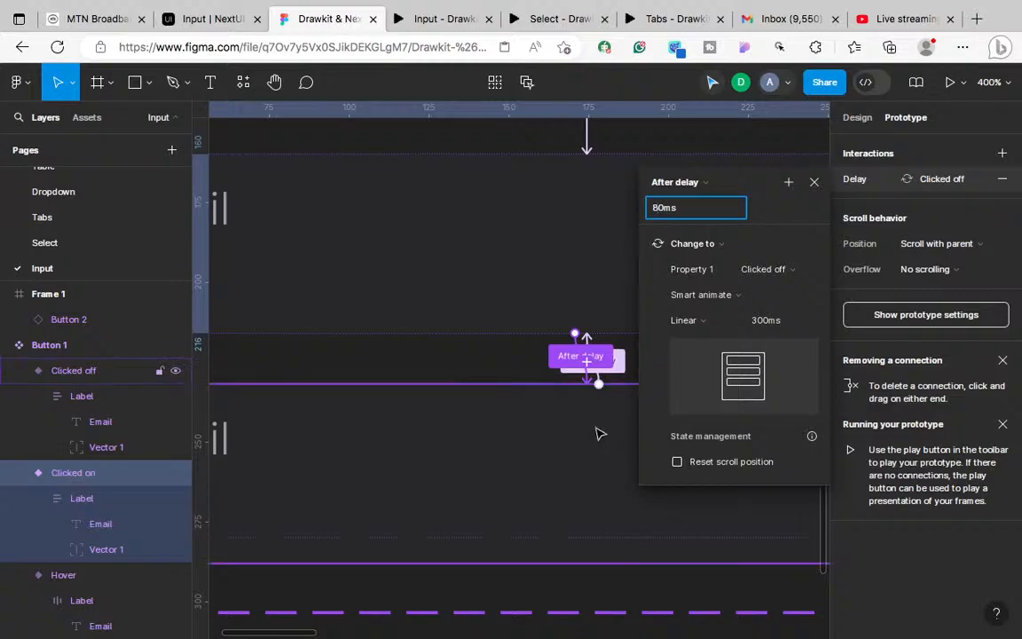
Step: Set the Clicked off variant's after-delay duration to 80ms as well
click(939, 180)
click(939, 181)
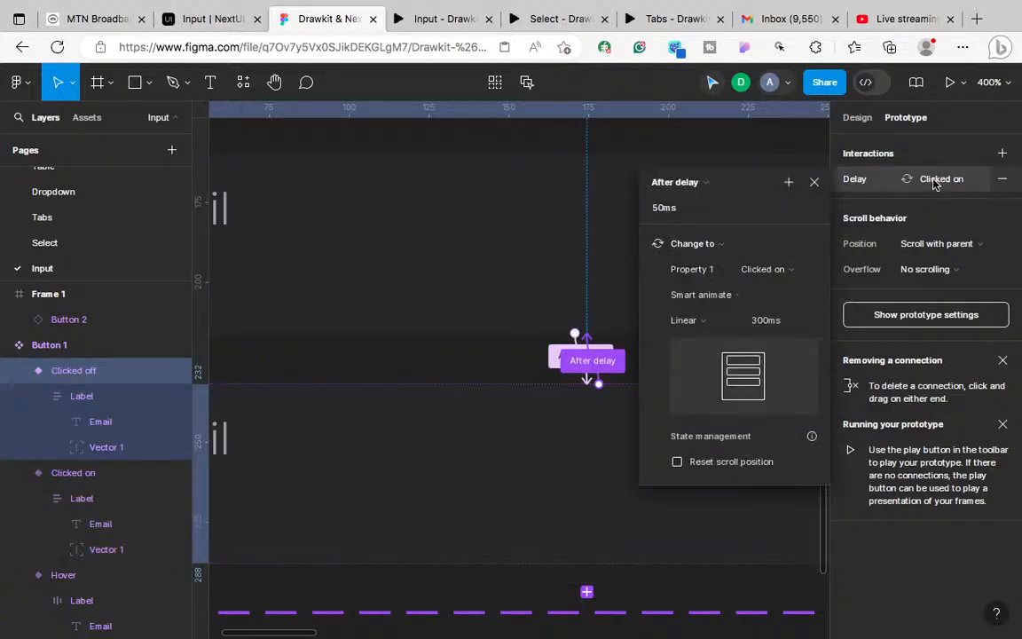
click(660, 209)
text(8)
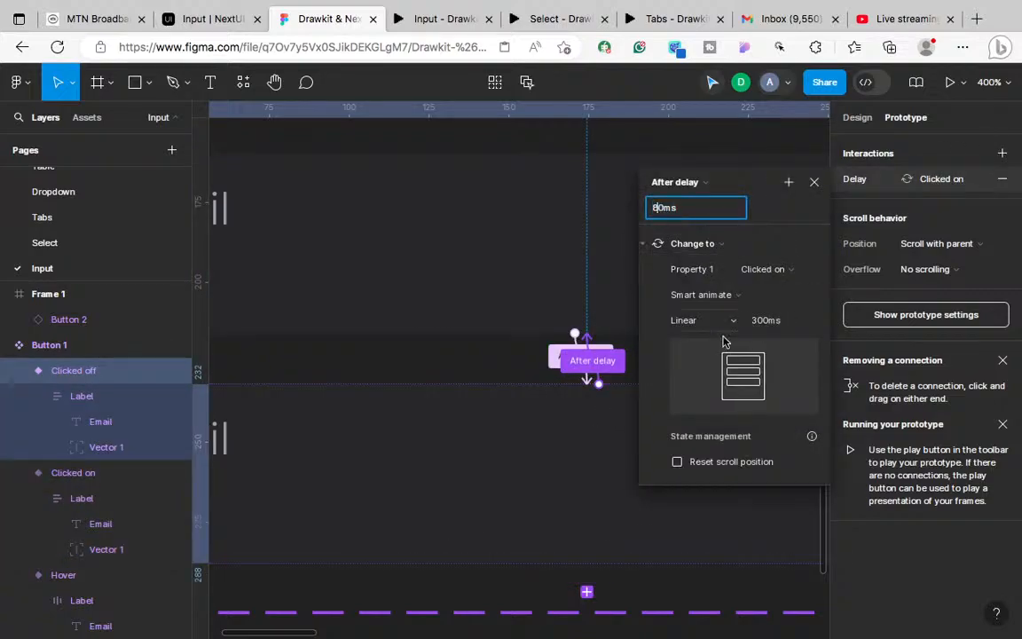
click(532, 491)
Step: Restart the prototype and click the Email field to test the 80ms delays
click(438, 23)
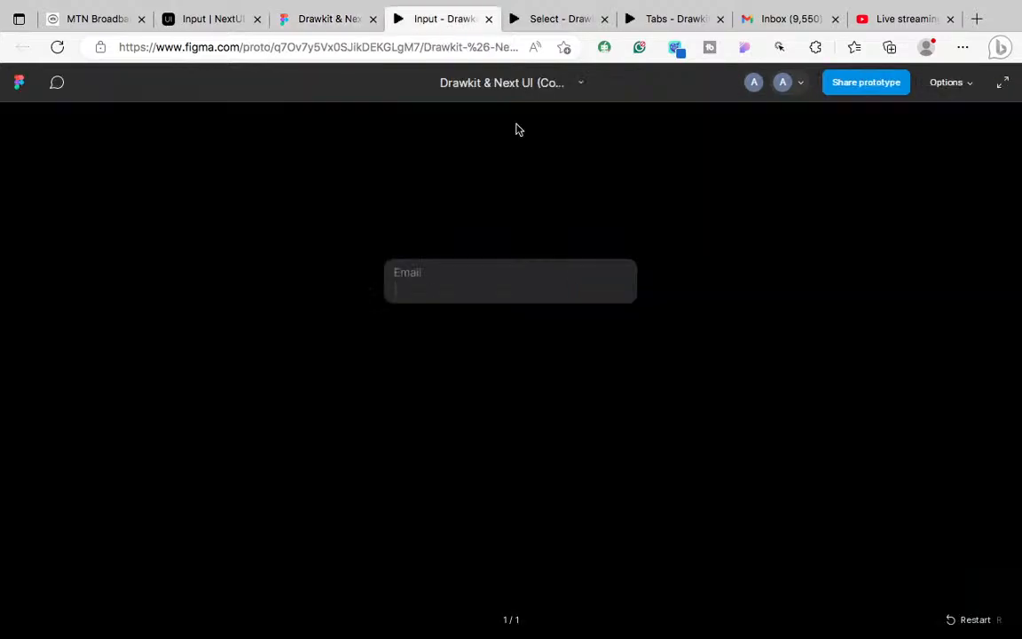
click(951, 623)
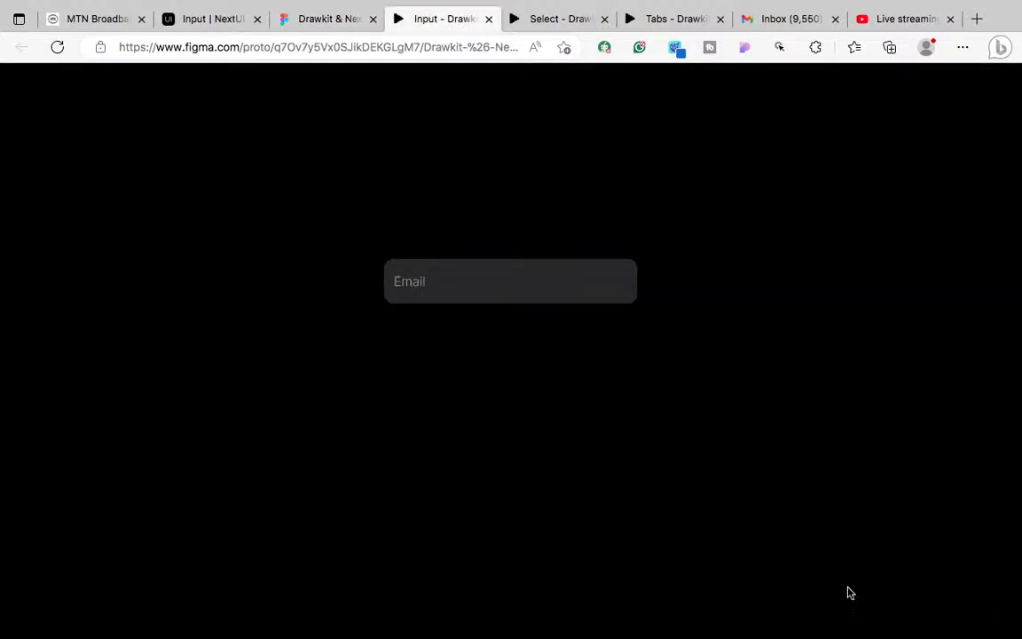
click(510, 288)
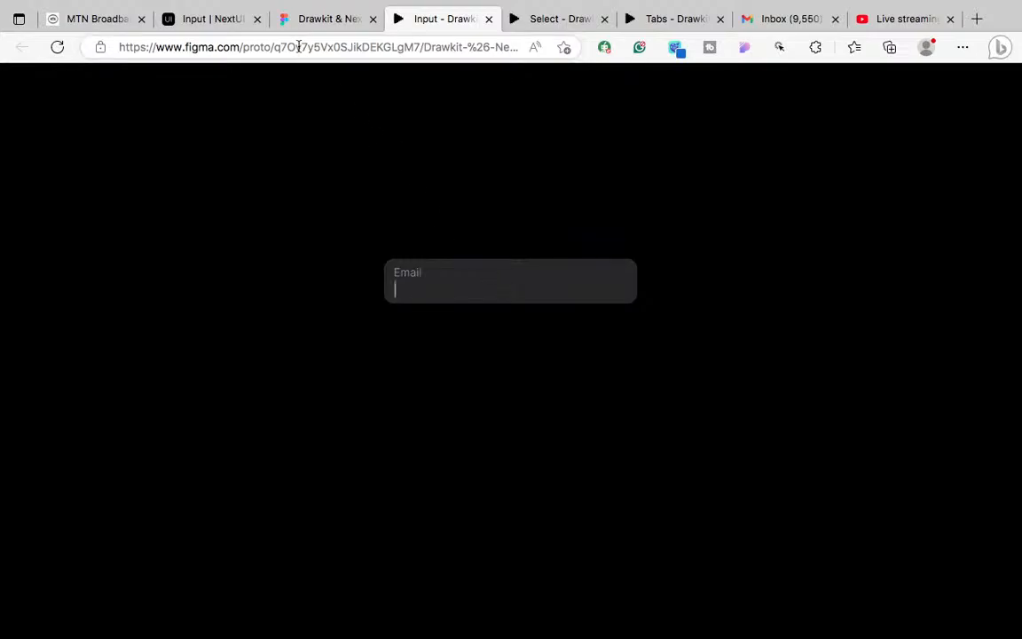
click(315, 19)
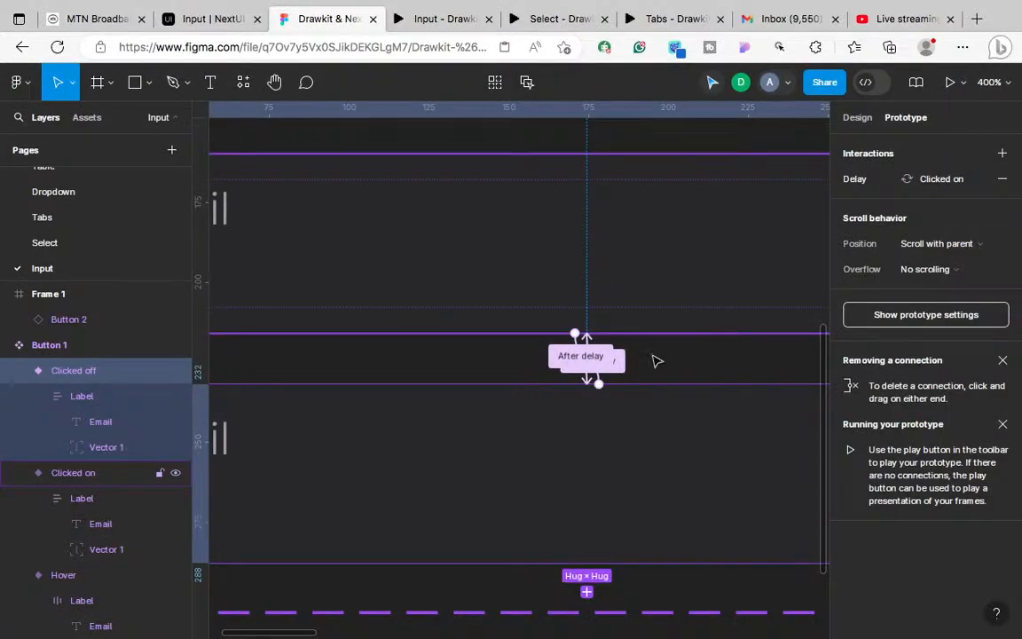
Step: Change Clicked off's after-delay transition animation from Smart animate to Instant
click(592, 369)
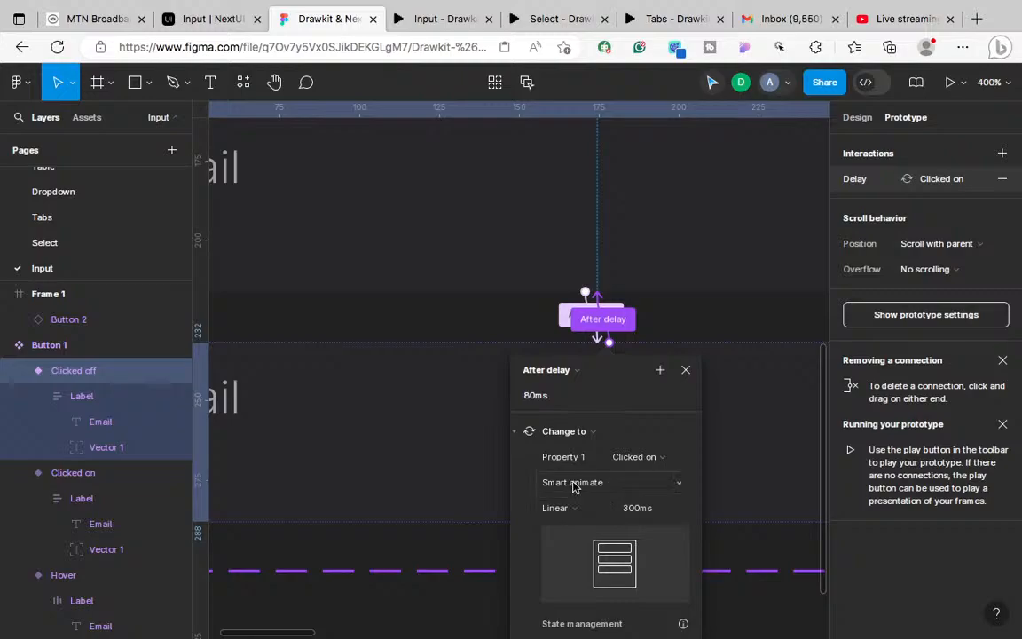
click(581, 482)
click(581, 462)
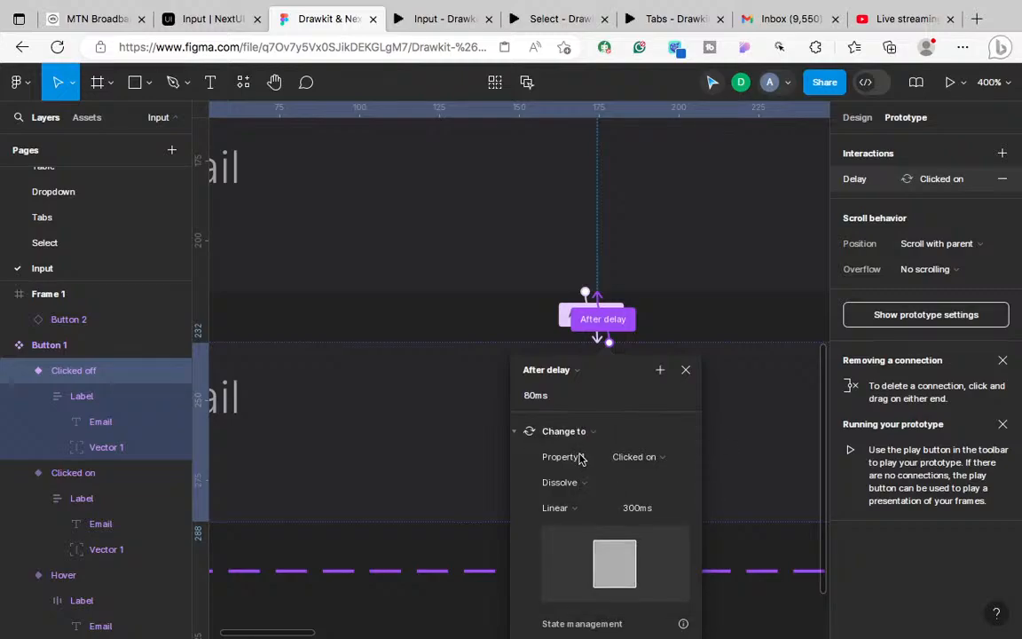
click(573, 483)
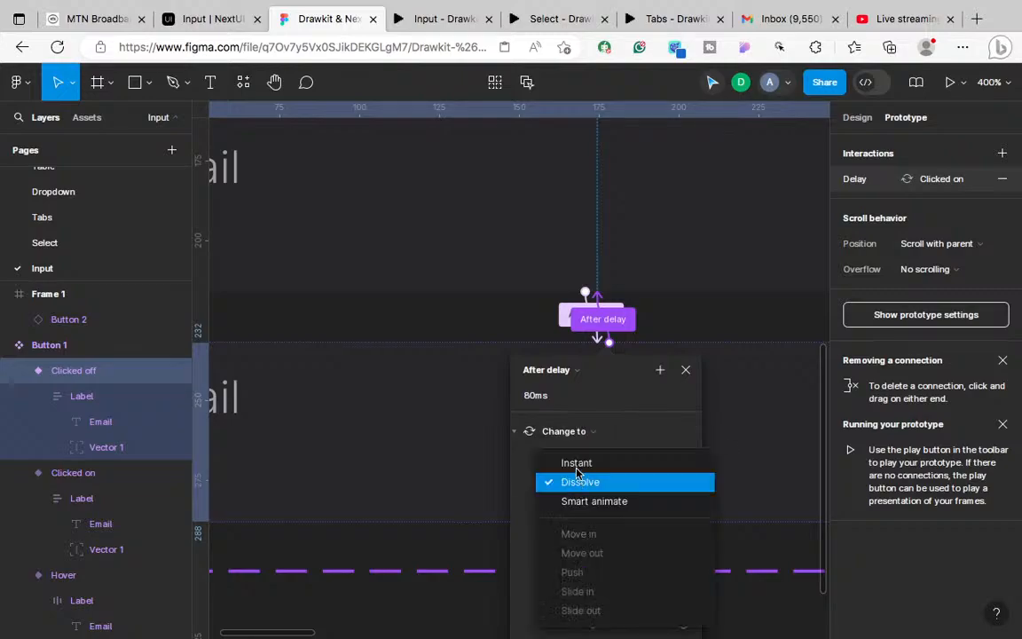
click(575, 464)
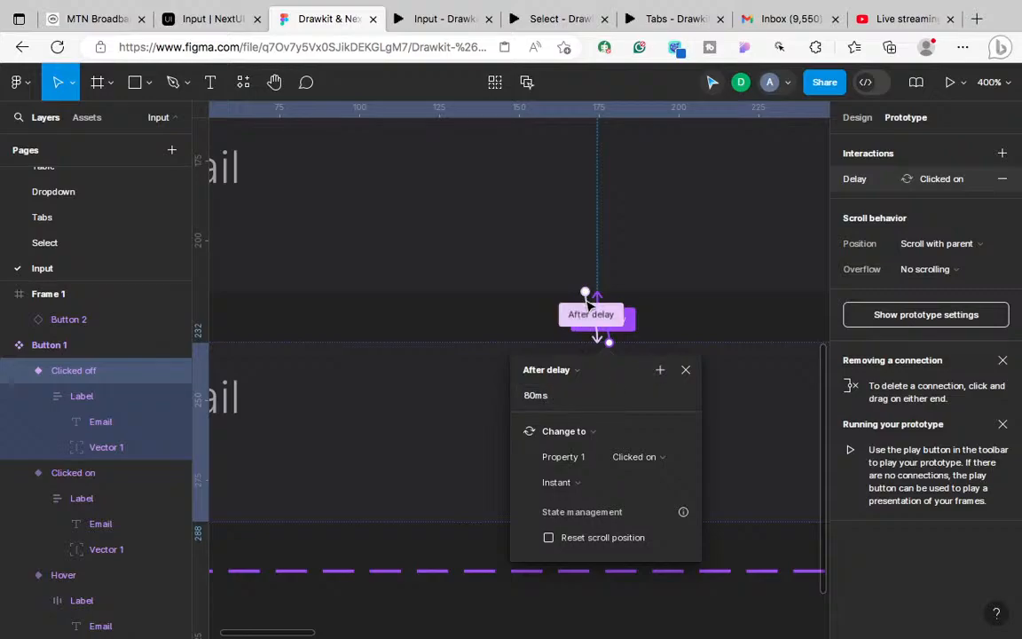
Step: Make Clicked on's after-delay transition Instant, leaving the easing as Linear
click(599, 330)
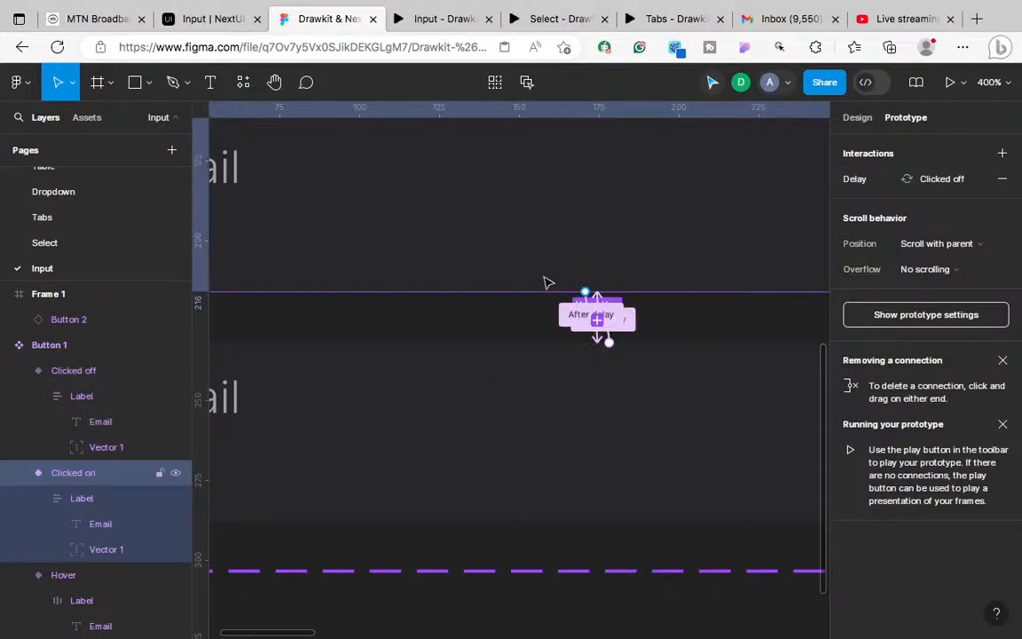
click(582, 318)
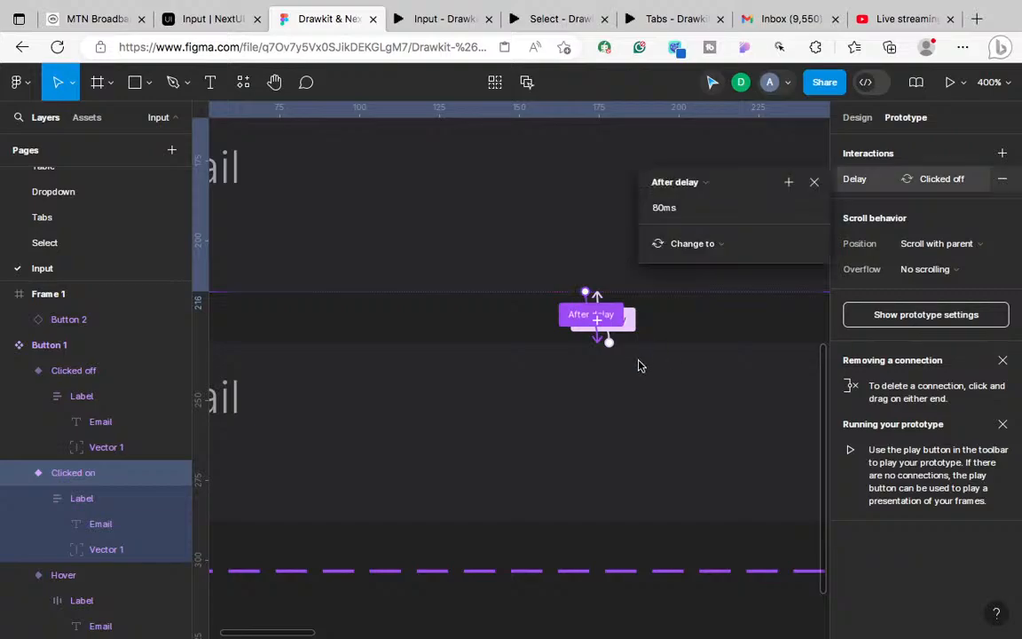
click(698, 326)
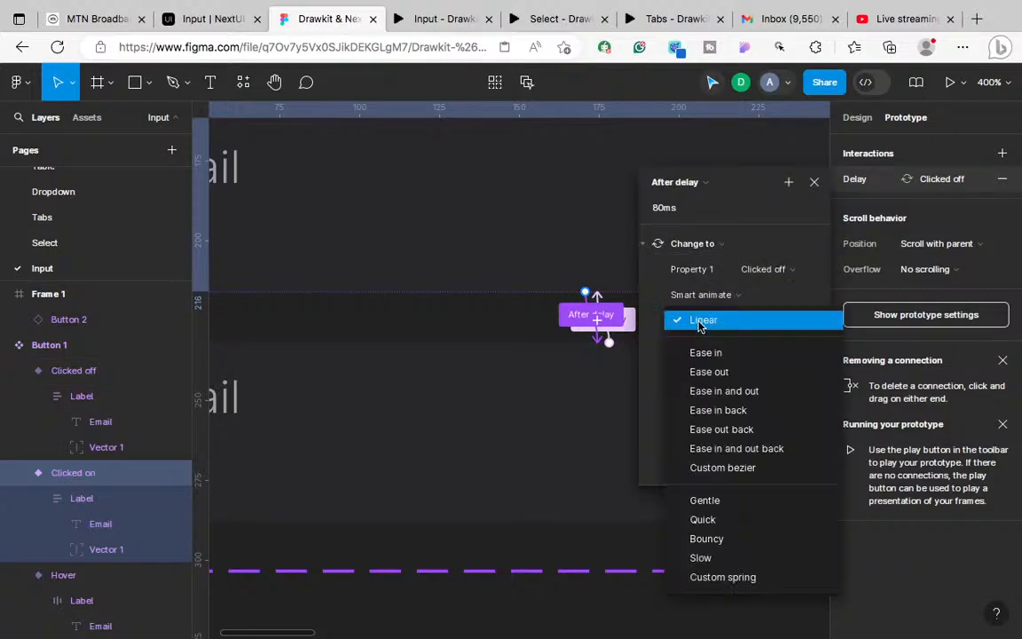
click(696, 320)
click(698, 294)
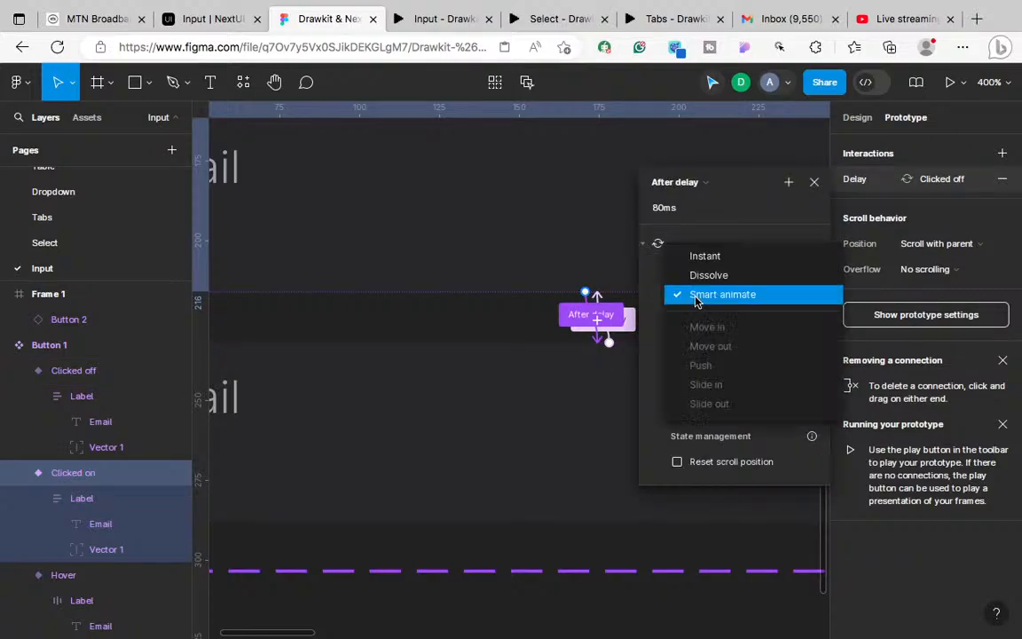
click(701, 258)
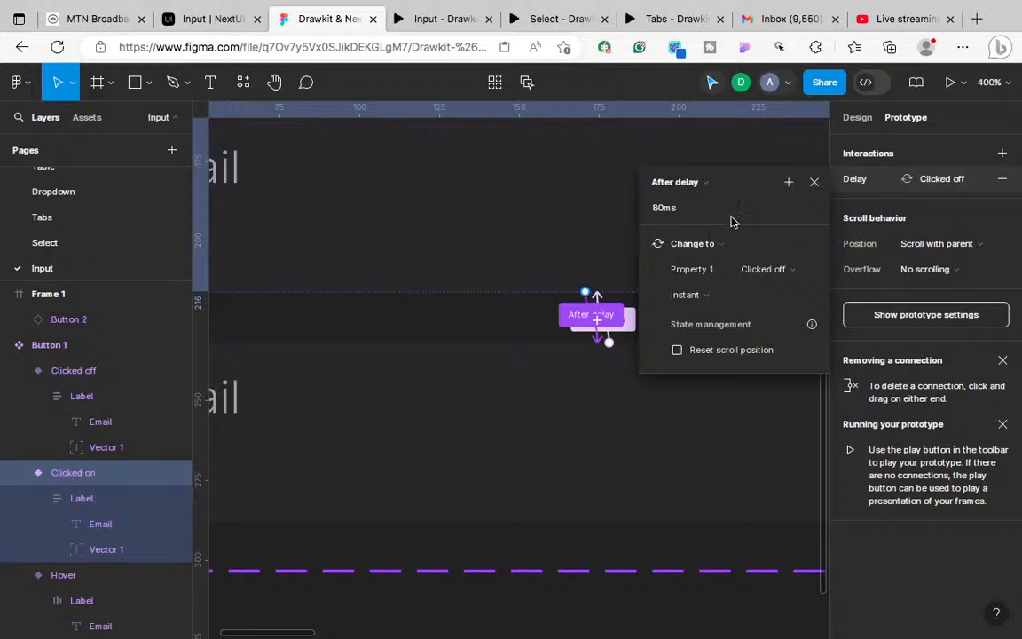
click(815, 182)
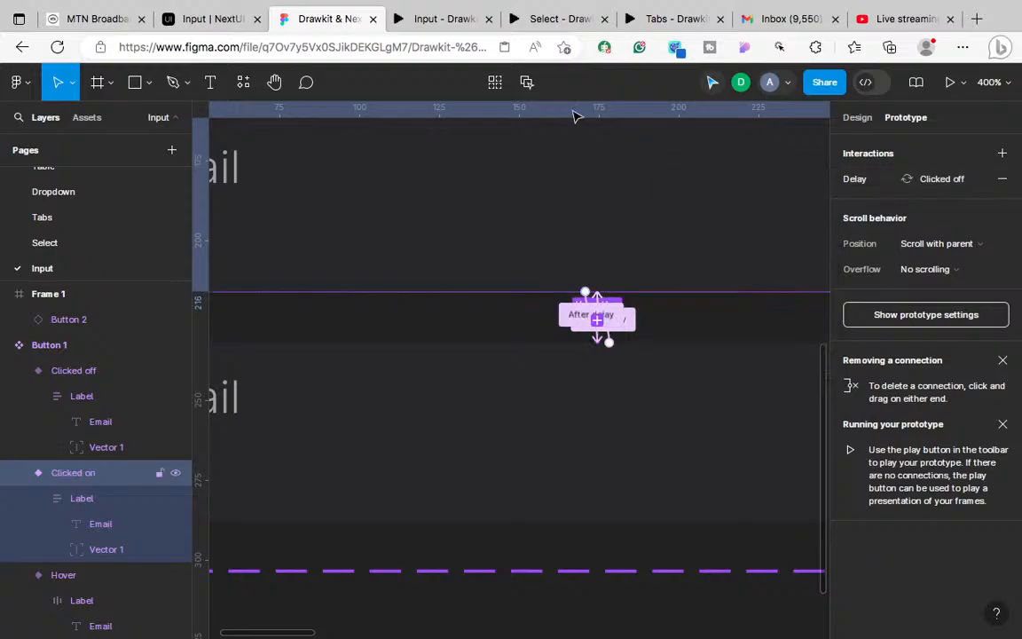
Step: Restart the prototype preview to check the instant transitions, then return to the editor
click(428, 20)
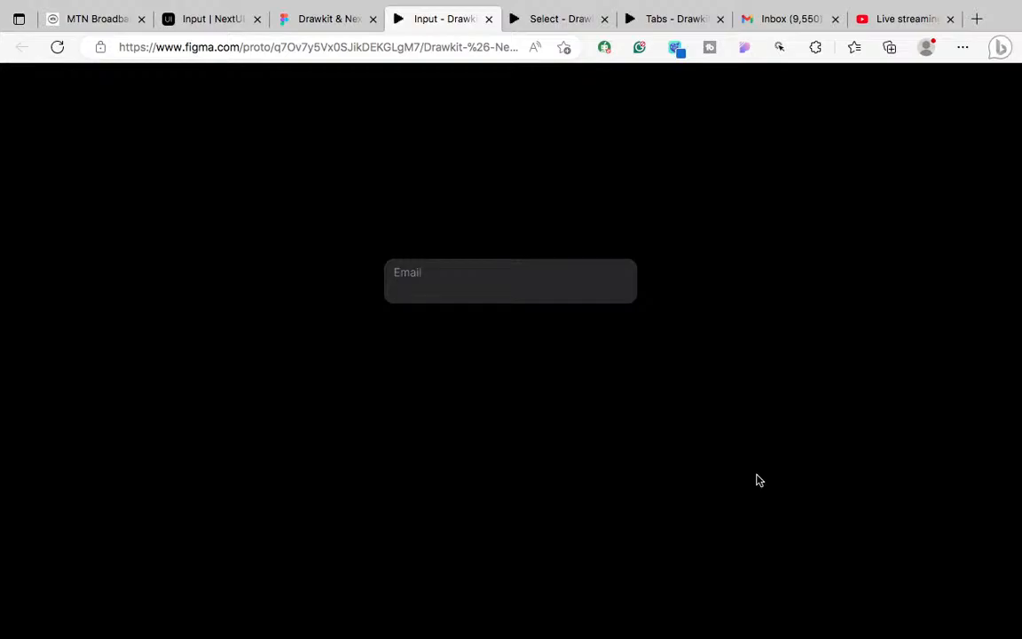
mouse_move(941, 634)
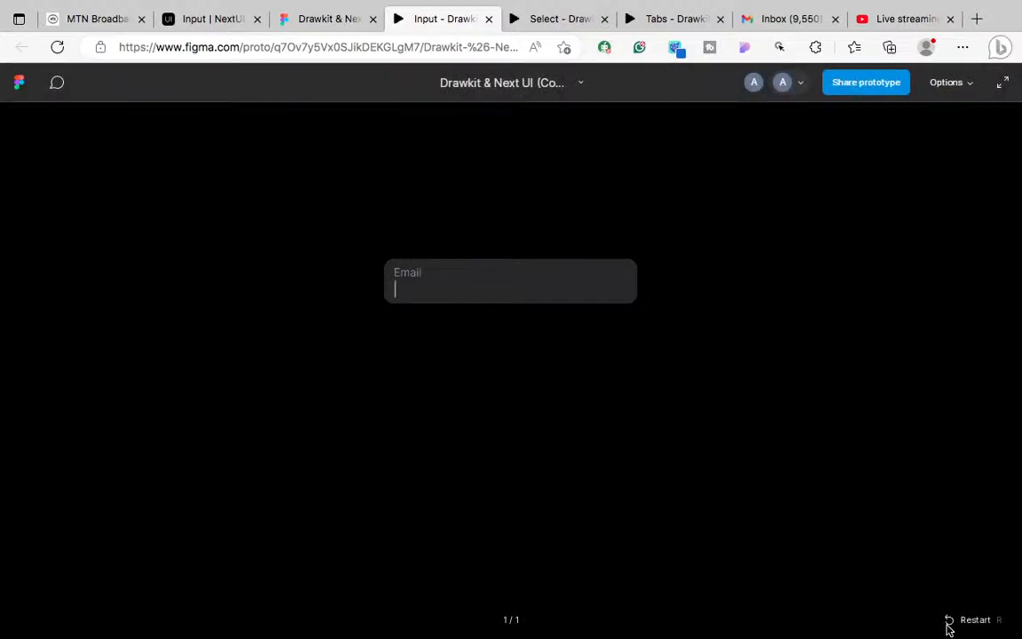
click(969, 620)
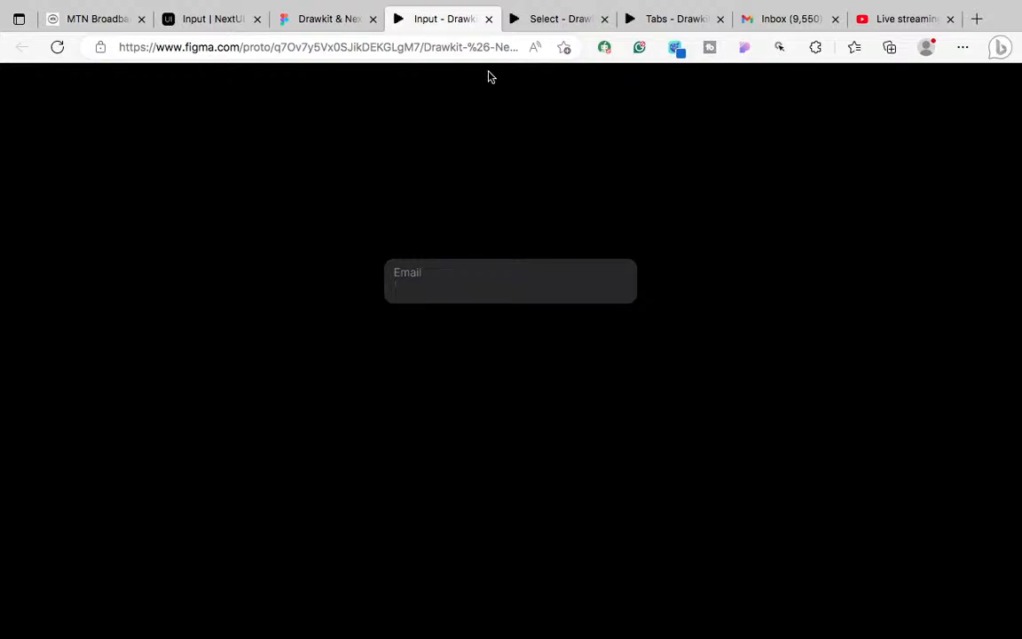
click(337, 25)
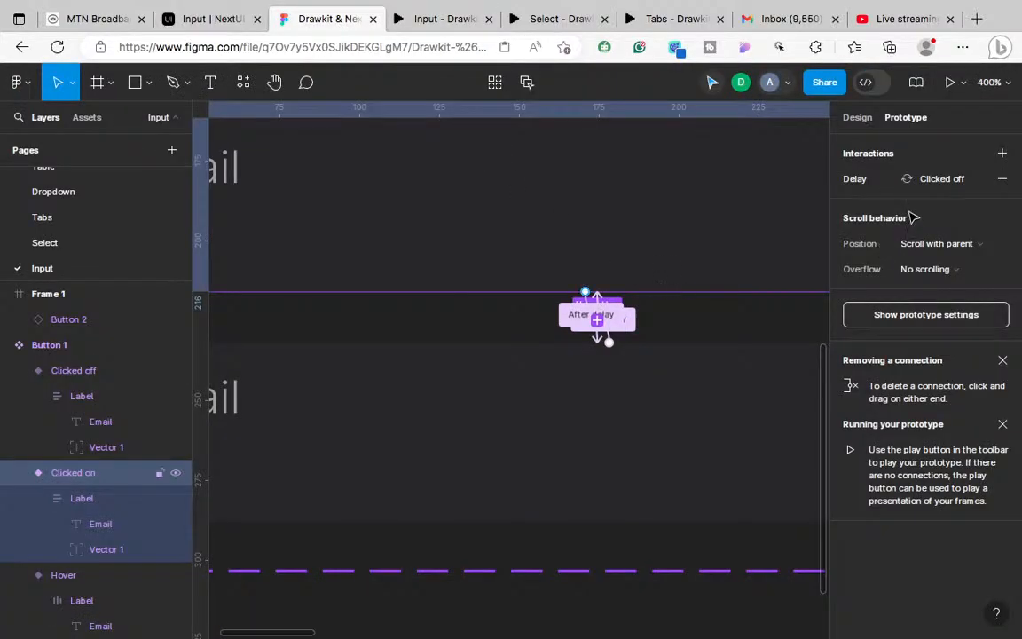
Step: Edit the Clicked on variant's after-delay duration toward 100ms
click(903, 185)
click(658, 211)
click(659, 212)
key(BackSpace)
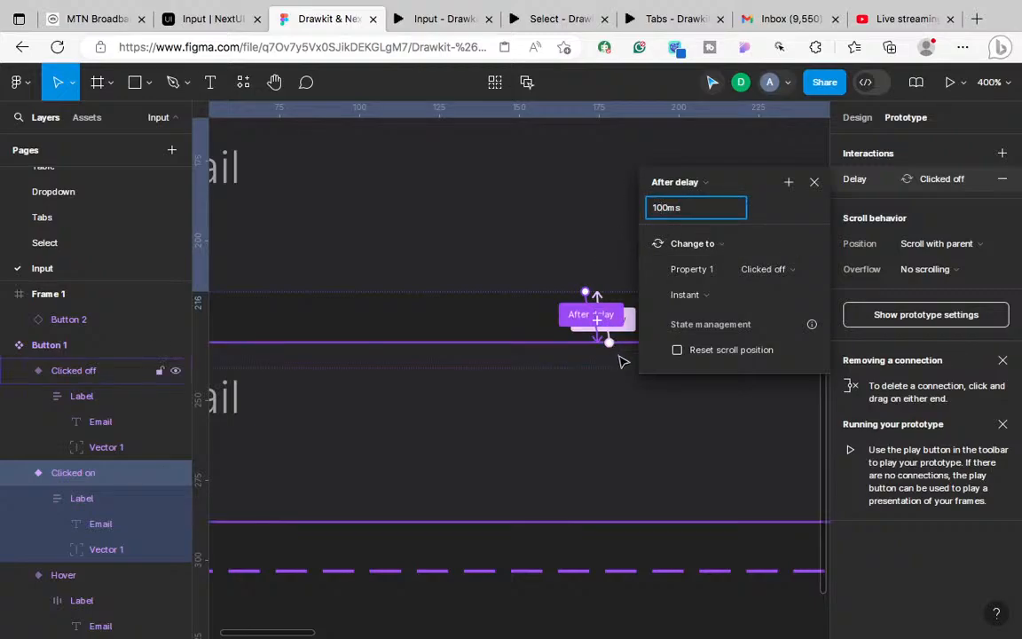
Step: Set Clicked off's after-delay duration to 100ms and test it in the prototype
click(623, 358)
click(916, 184)
click(661, 212)
click(661, 211)
key(BackSpace)
text(10)
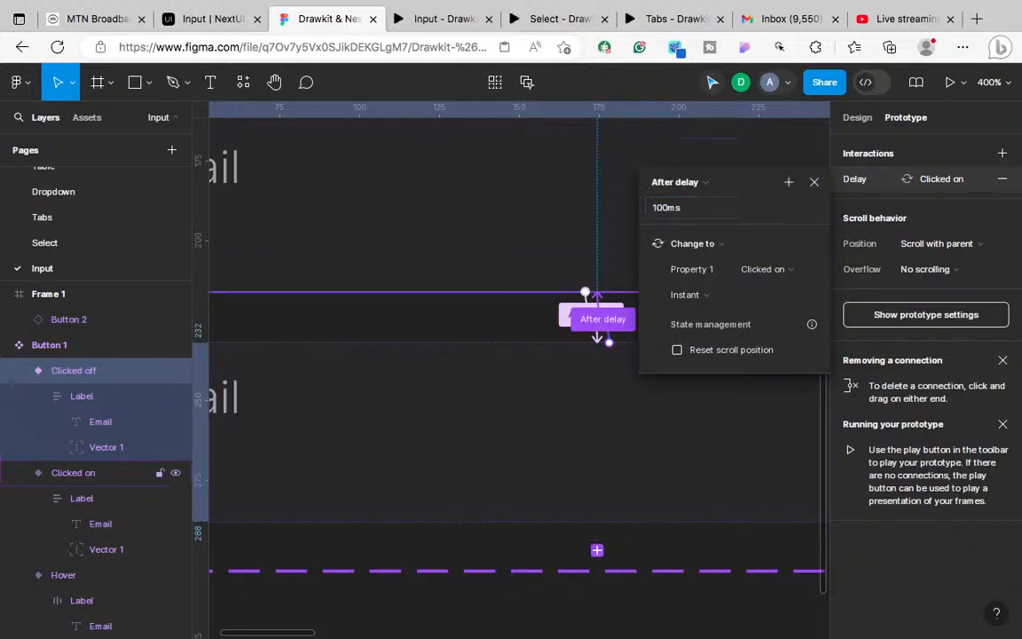
click(440, 18)
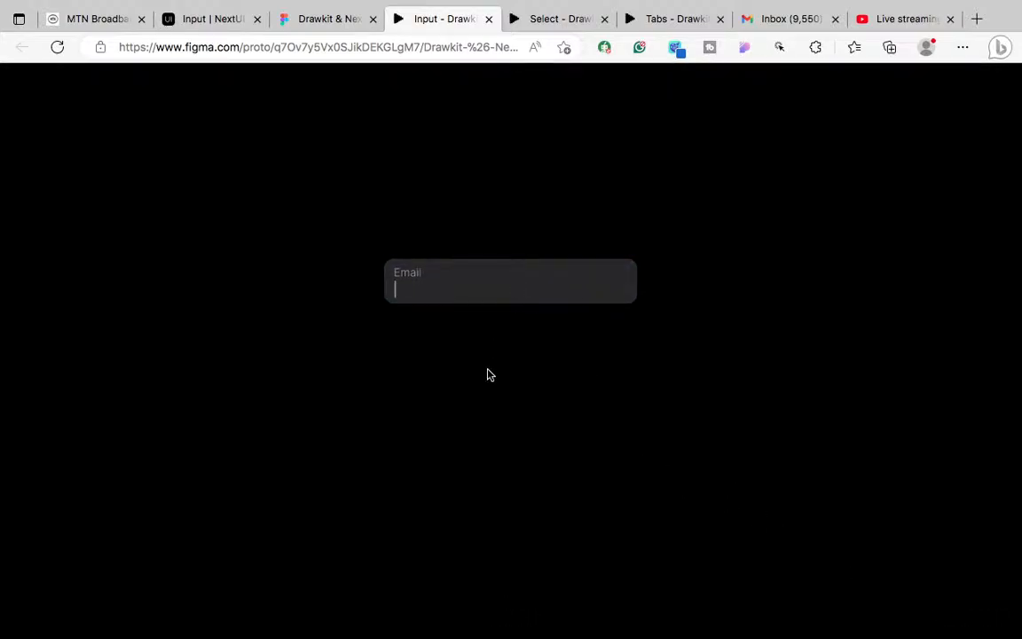
click(317, 19)
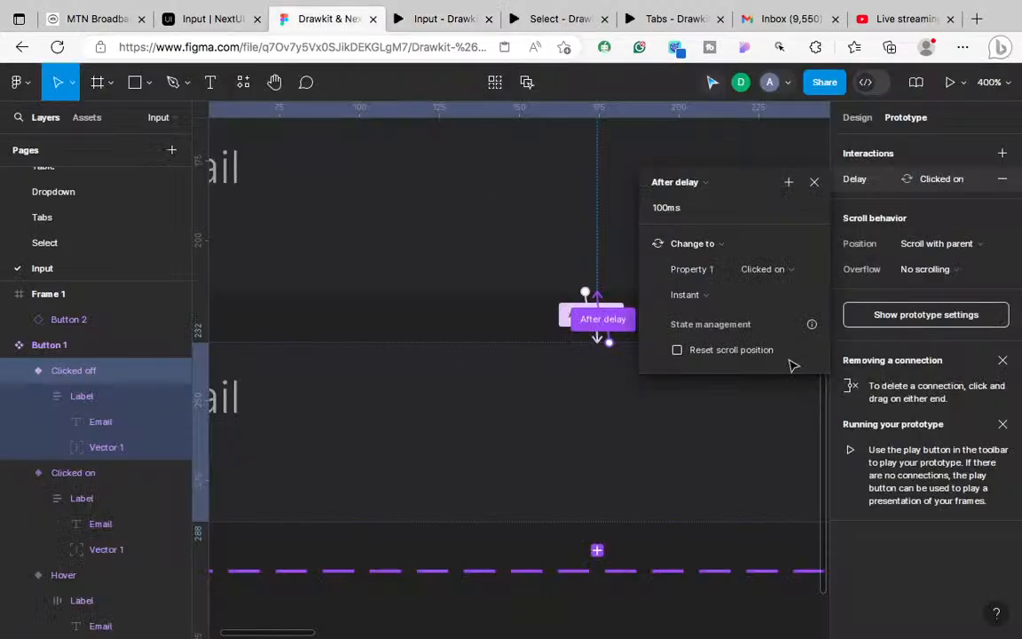
Step: Change both Clicked off and Clicked on after-delay durations from 100ms to 200ms
click(659, 209)
click(659, 211)
key(BackSpace)
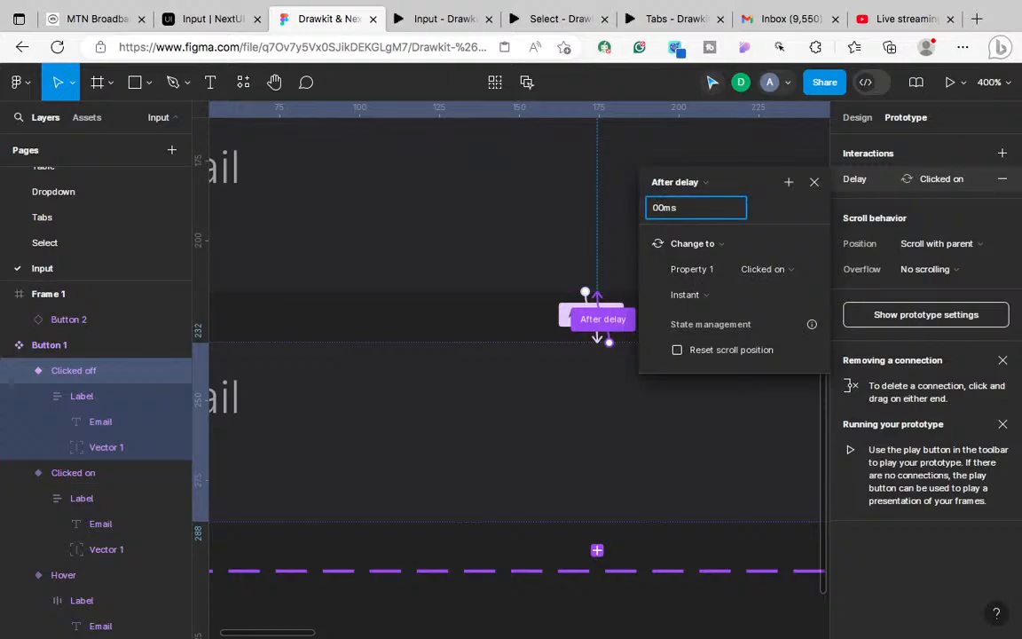
text(2)
click(582, 239)
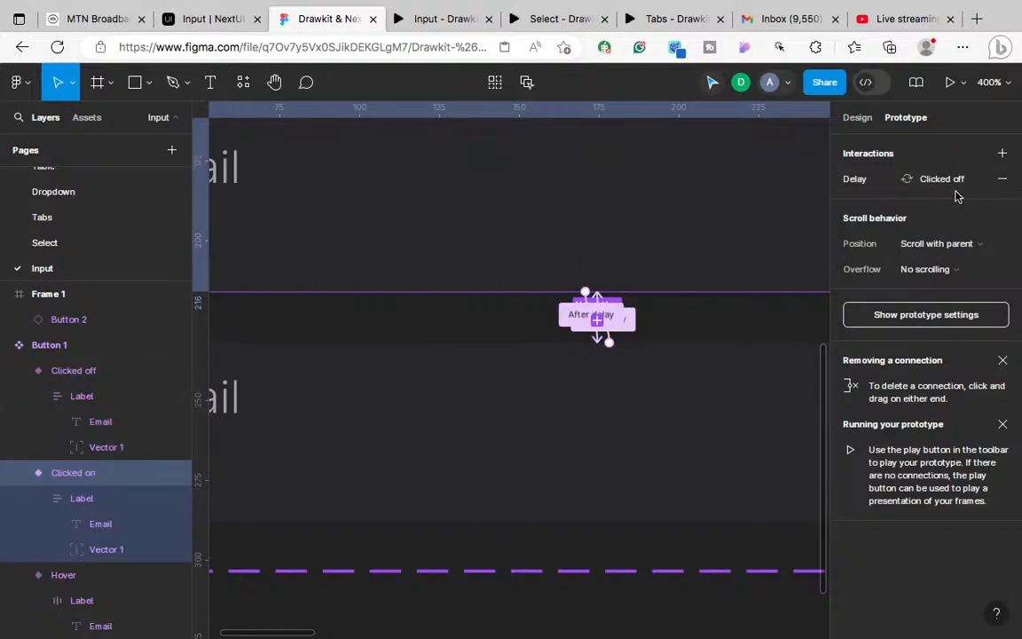
click(932, 185)
click(659, 211)
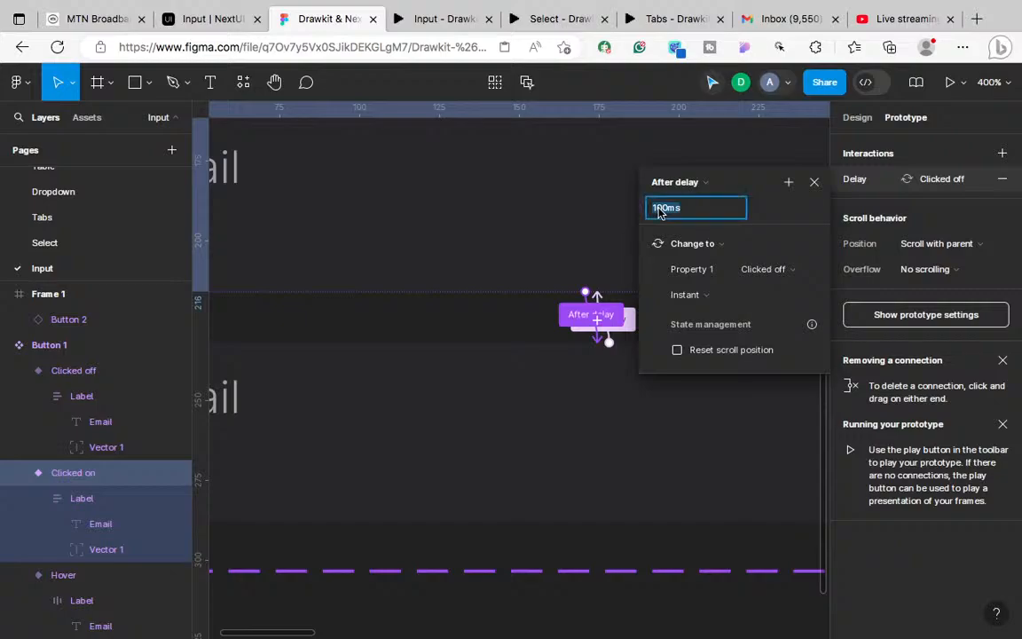
click(659, 211)
key(BackSpace)
text(2)
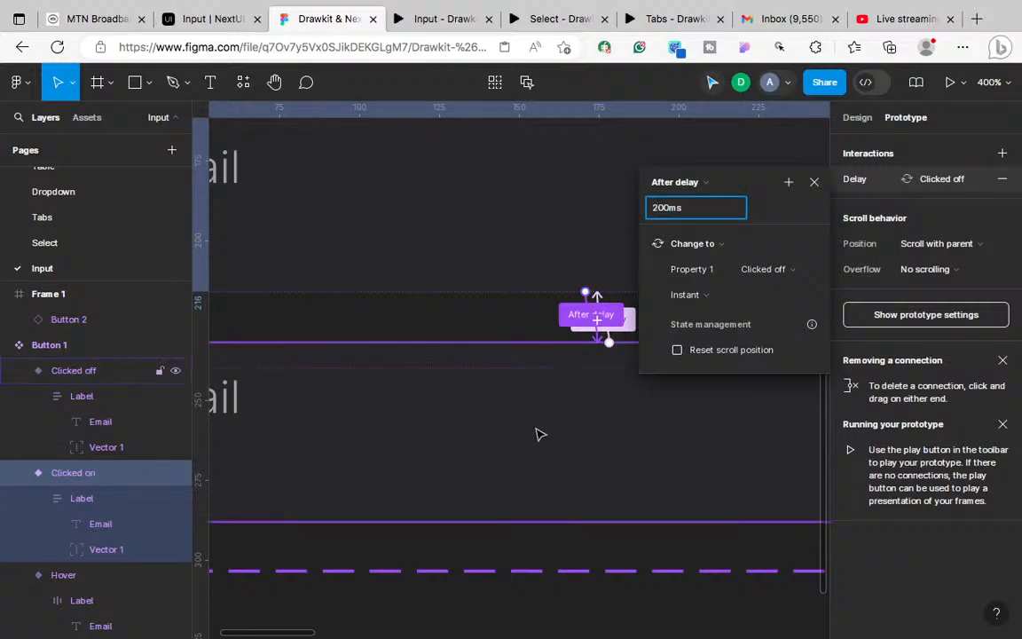
click(541, 434)
Step: Restart the prototype and click the Email field to test the 200ms transitions
key(ctrl+Left)
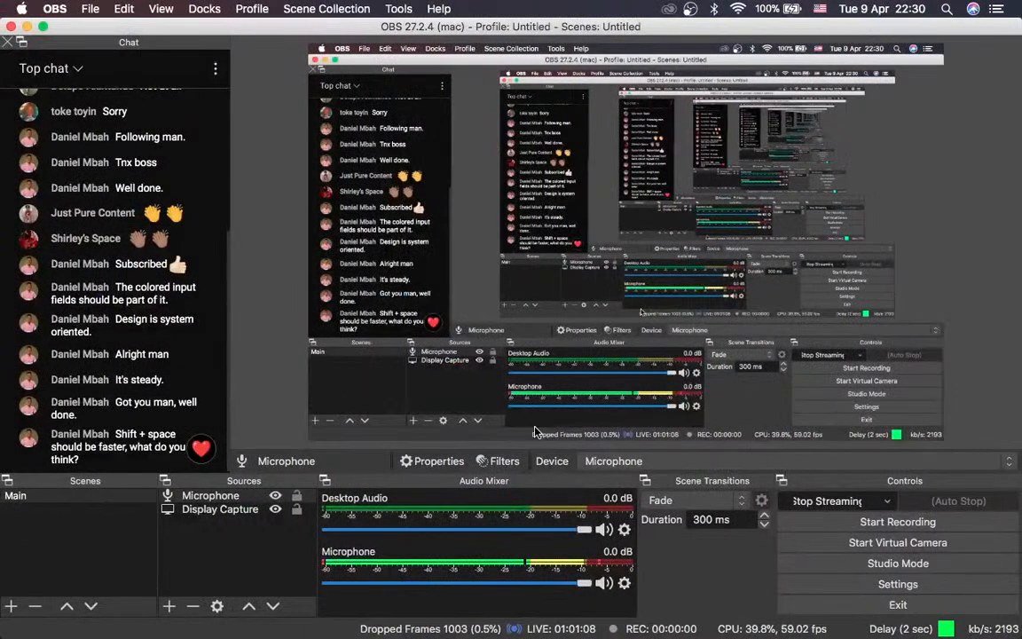
key(ctrl+Right)
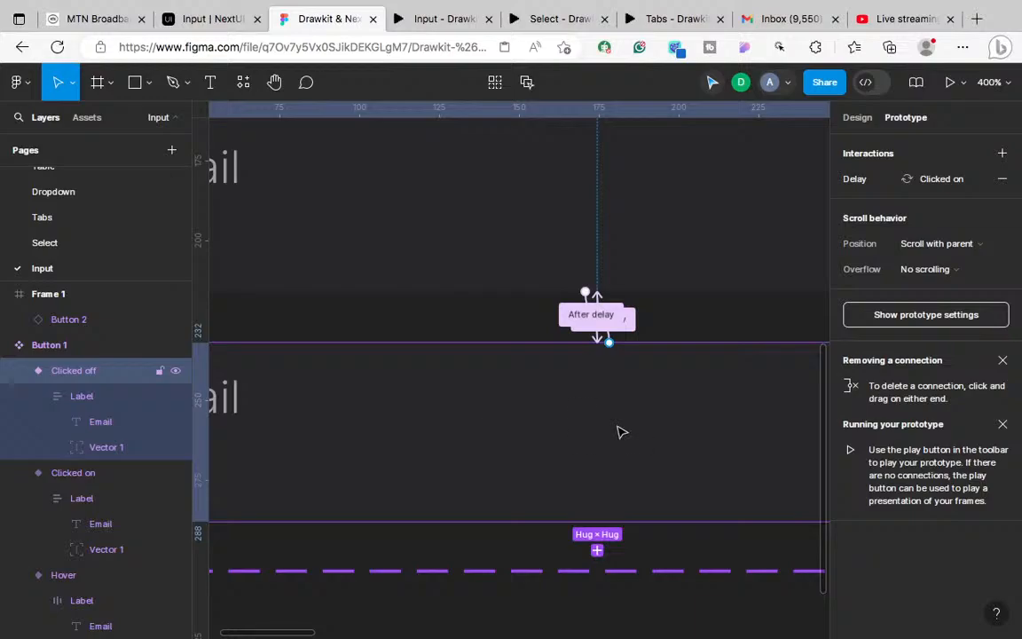
scroll(619, 432, up, 5)
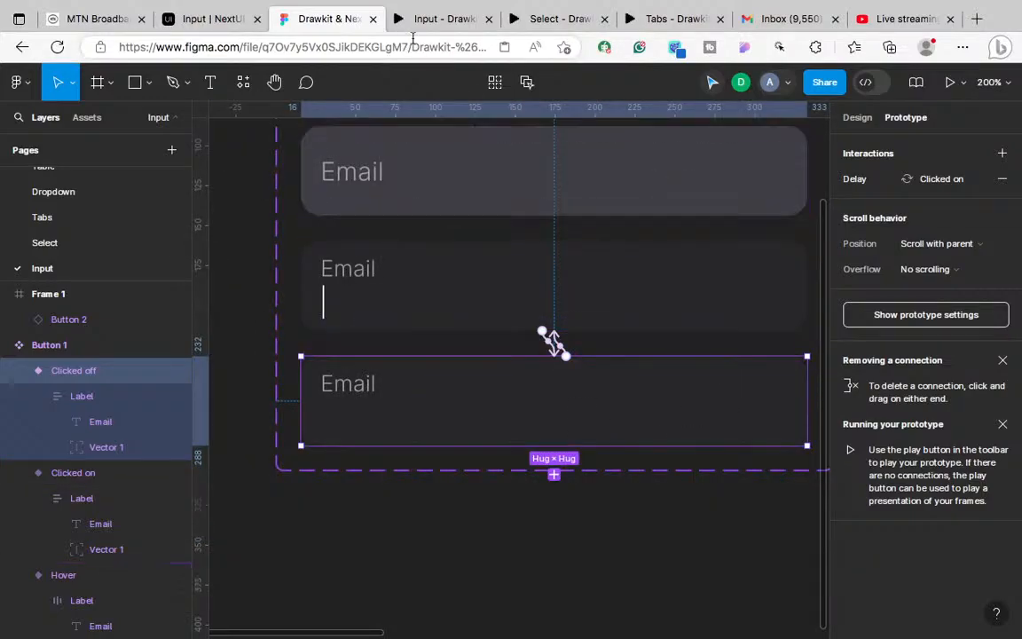
click(439, 26)
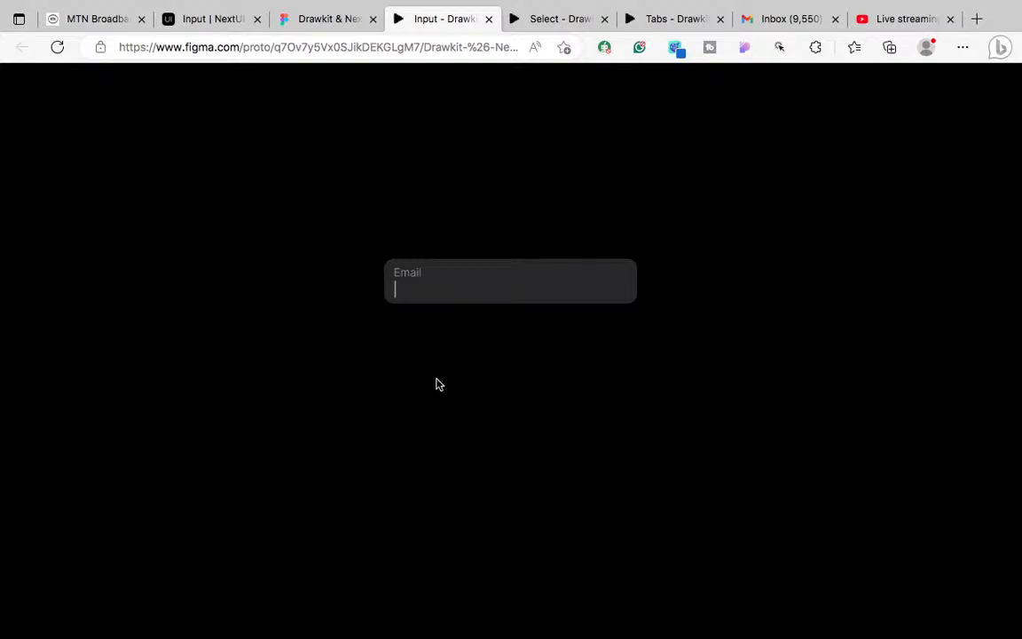
click(952, 623)
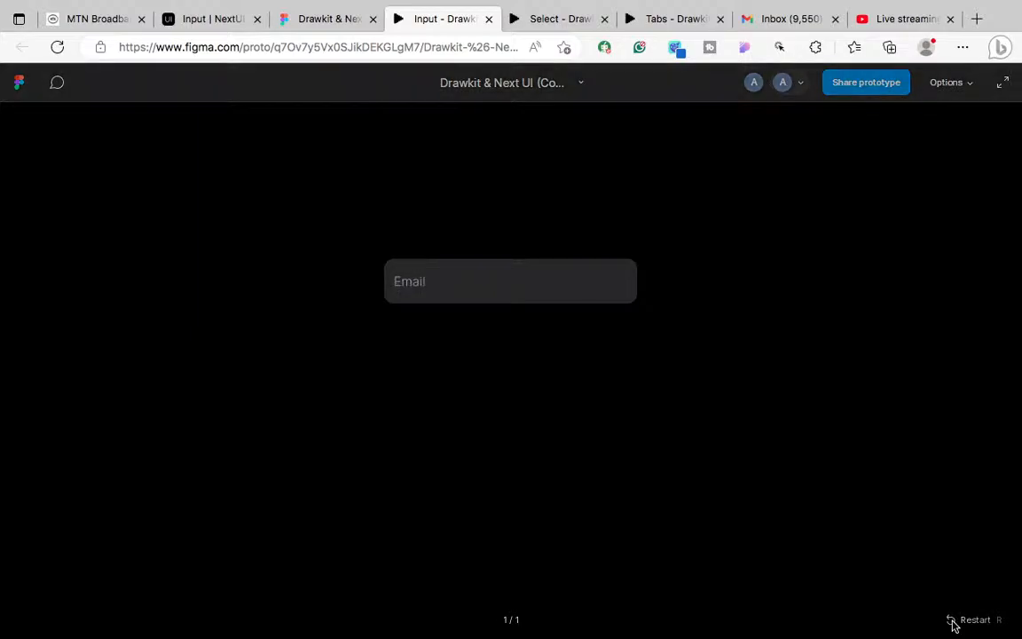
click(559, 285)
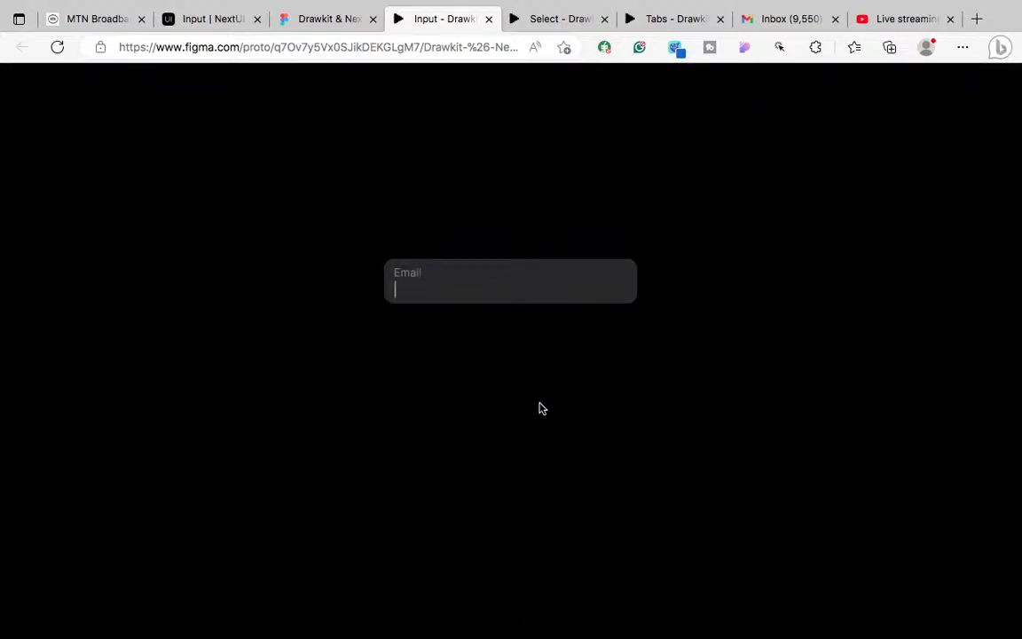
click(304, 20)
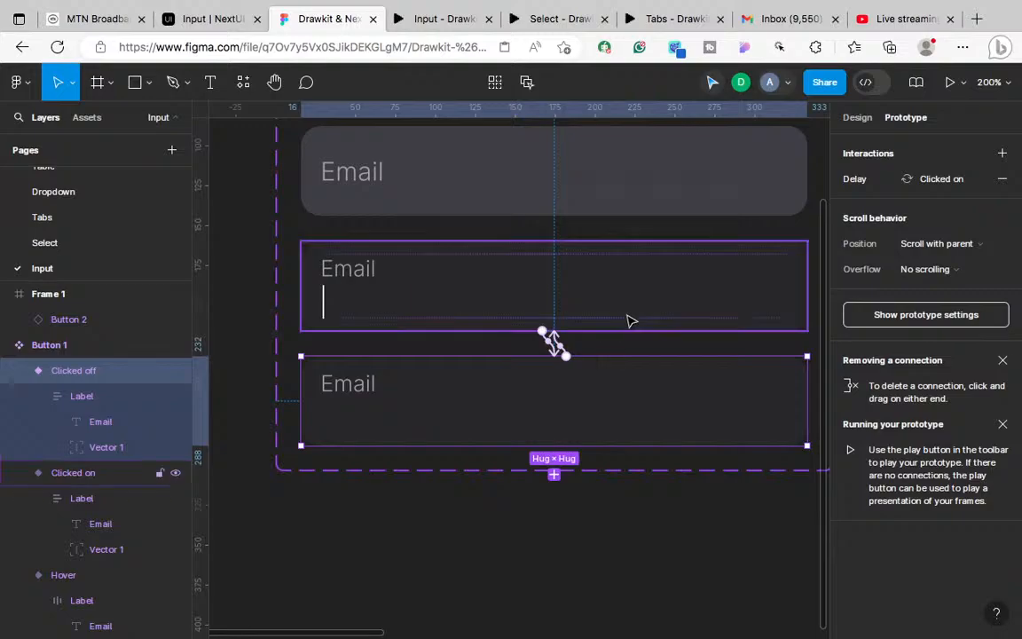
Step: Change the Clicked on and Clicked off after-delay durations to 250ms
click(628, 318)
click(917, 180)
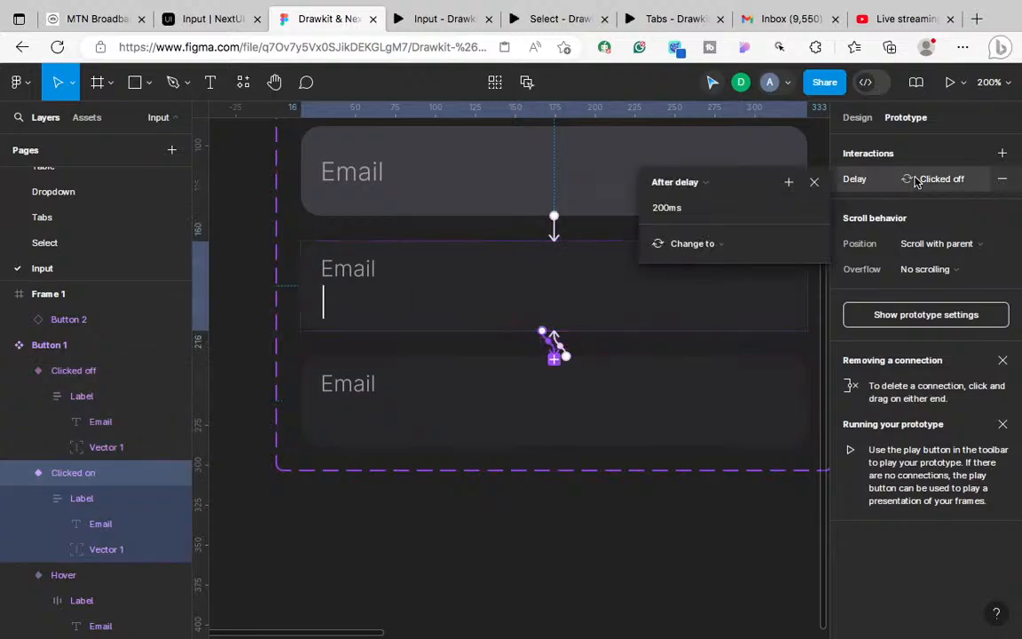
click(658, 209)
text(20ms)
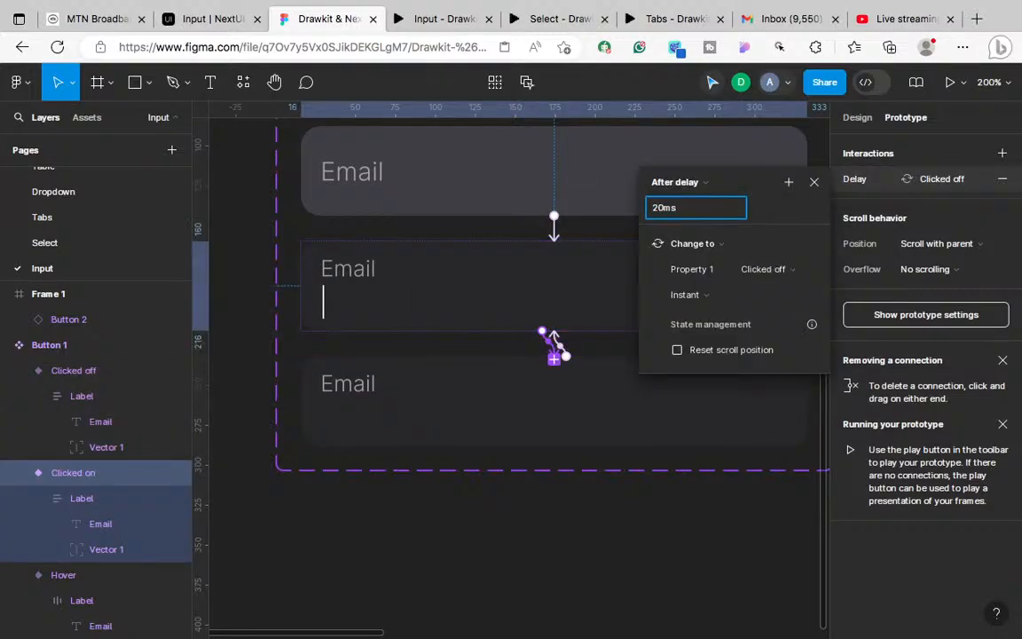
click(582, 411)
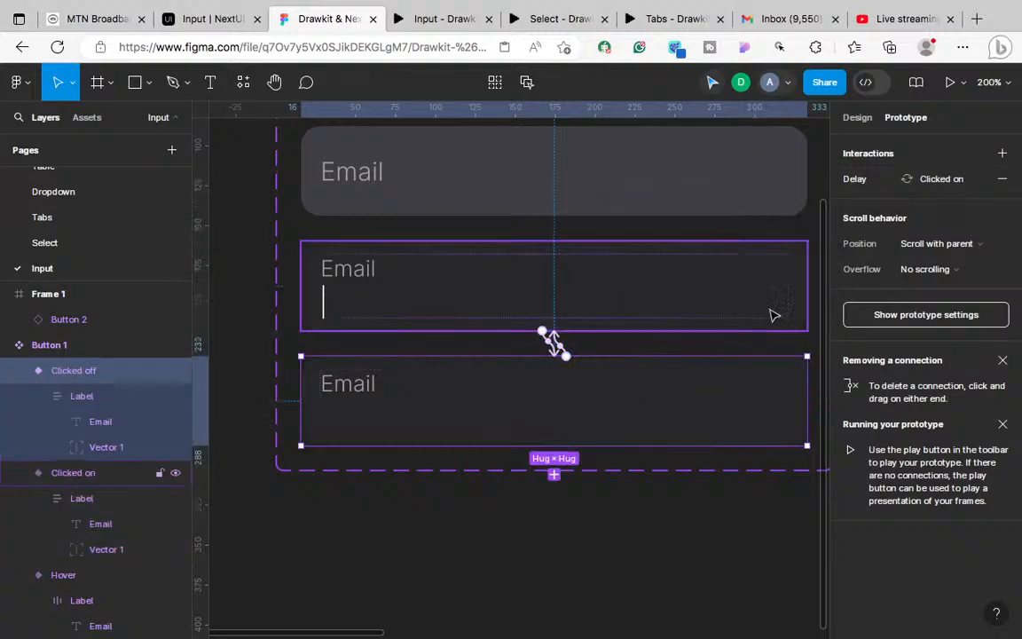
click(931, 182)
click(665, 212)
click(665, 212)
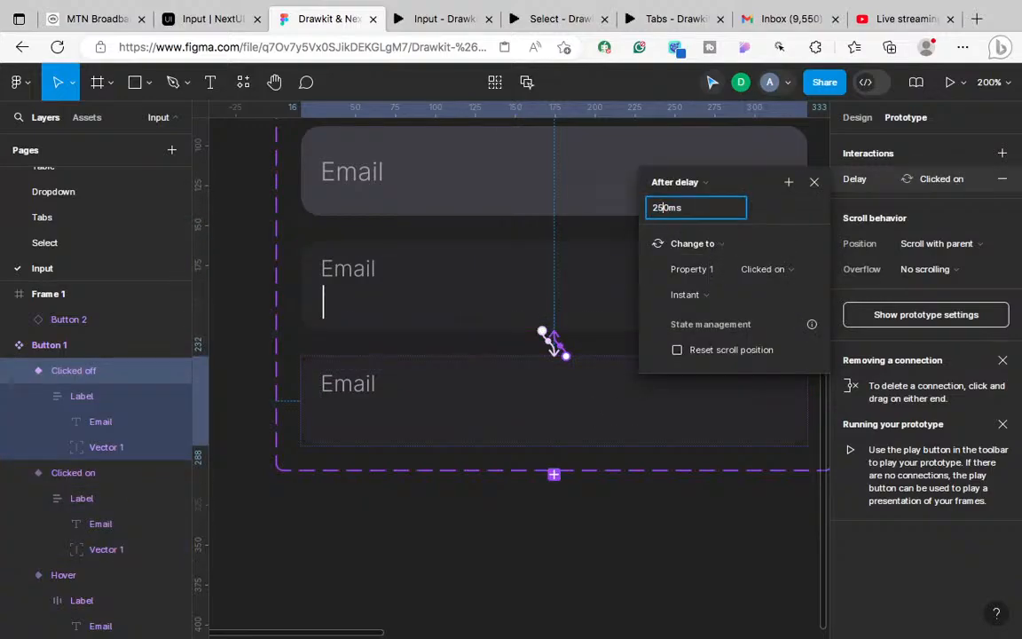
click(607, 390)
Step: Recheck Clicked on's interaction, then restart the prototype and click the Email field to test 250ms
click(589, 321)
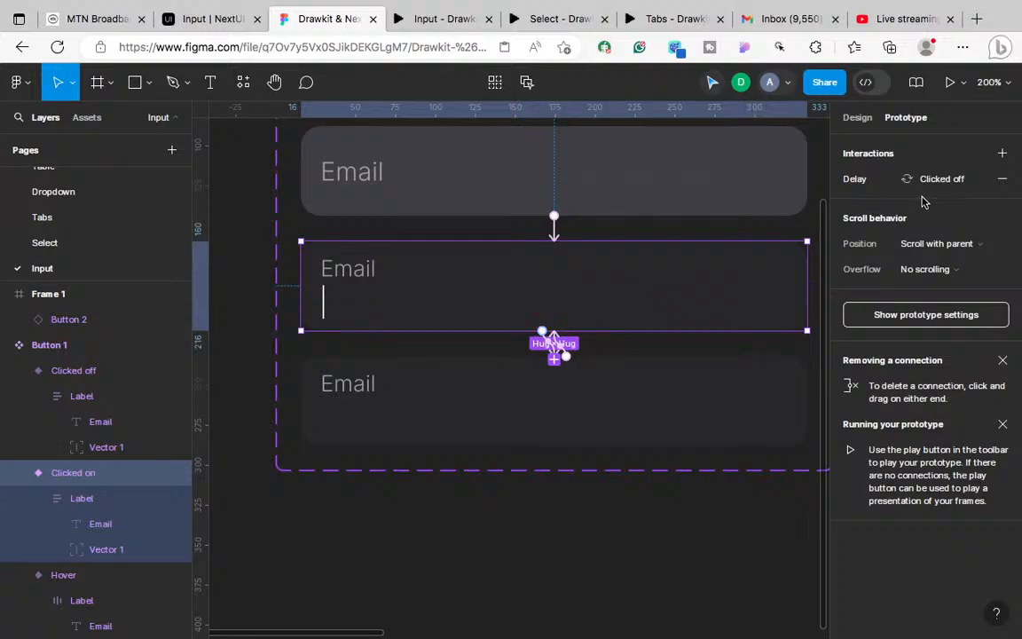
click(843, 178)
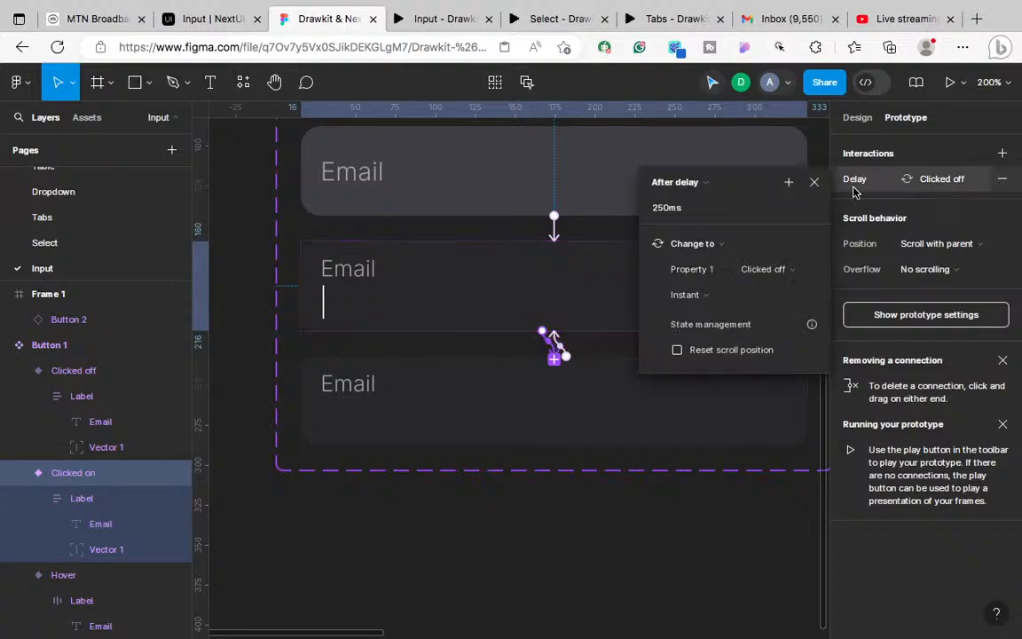
click(443, 22)
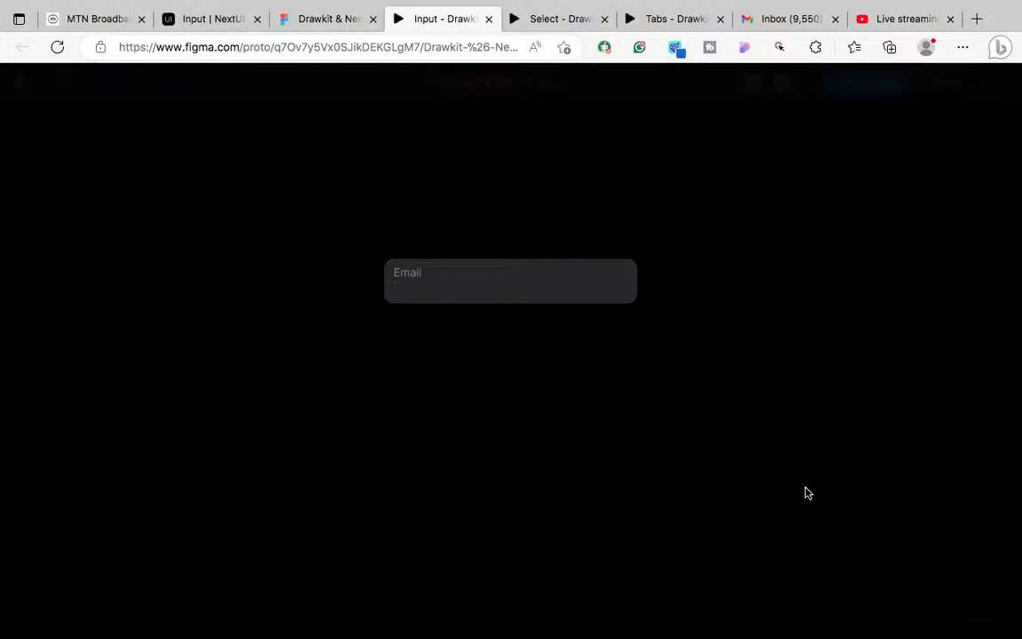
click(948, 617)
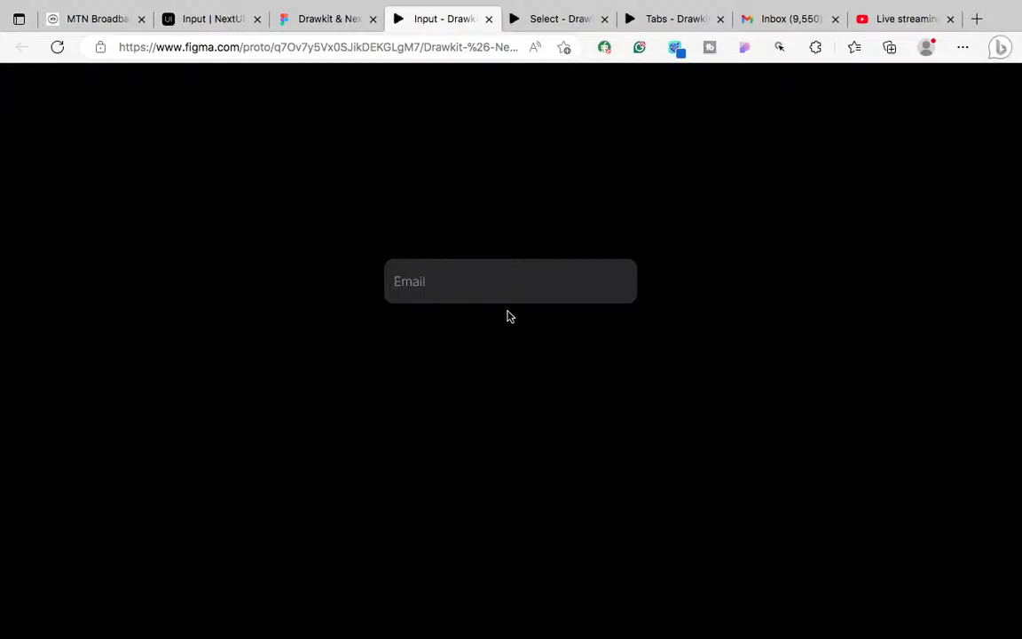
click(492, 285)
key(ctrl+Left)
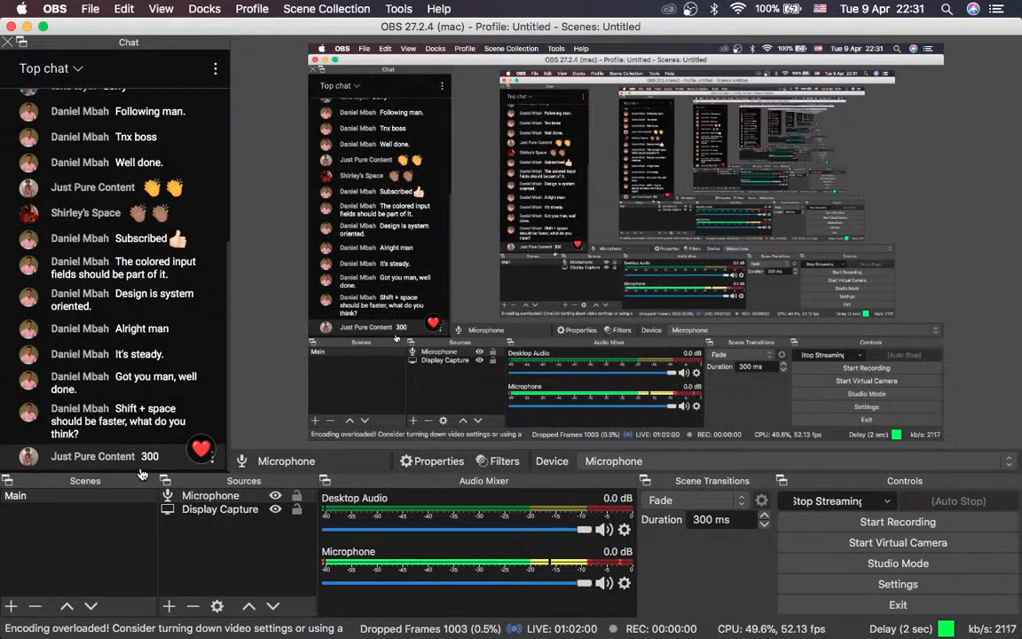
key(ctrl+Right)
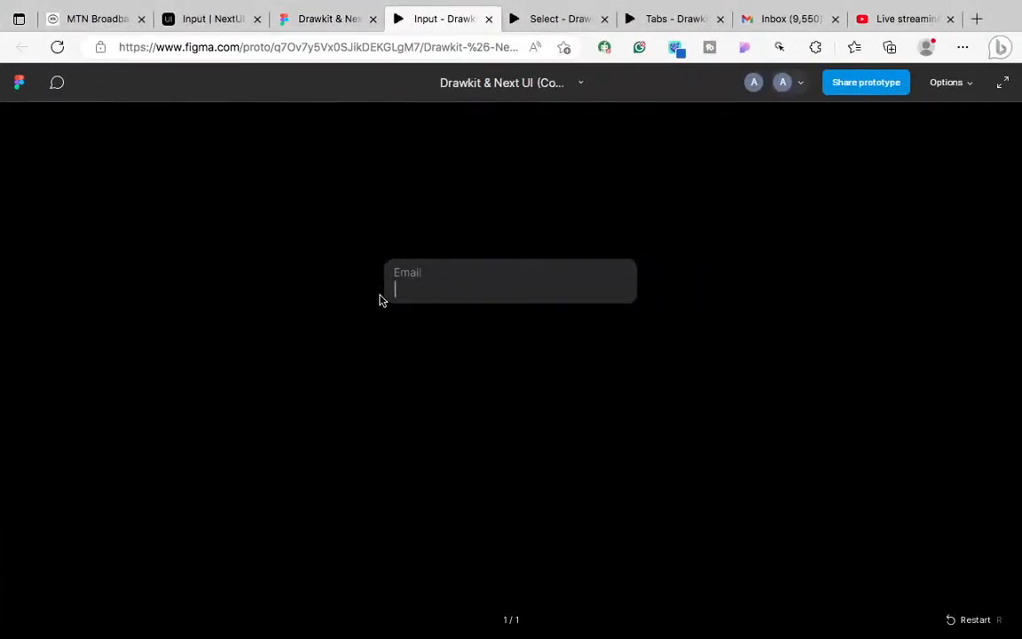
click(318, 24)
Step: Edit the delay values, setting Clicked off's after-delay to Clicked on to 300ms
click(661, 204)
click(665, 207)
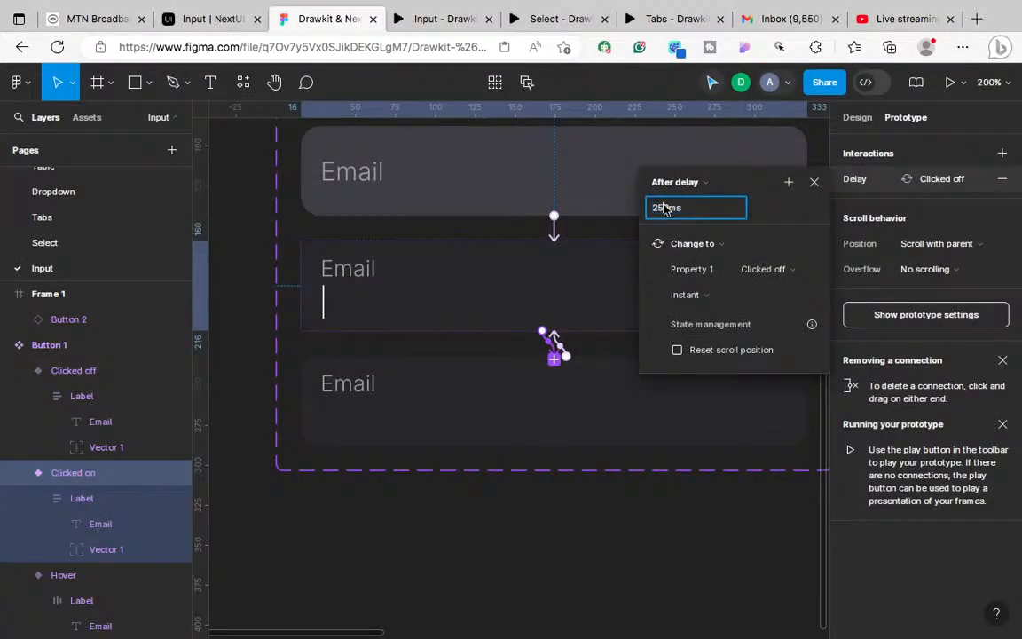
key(BackSpace)
click(564, 424)
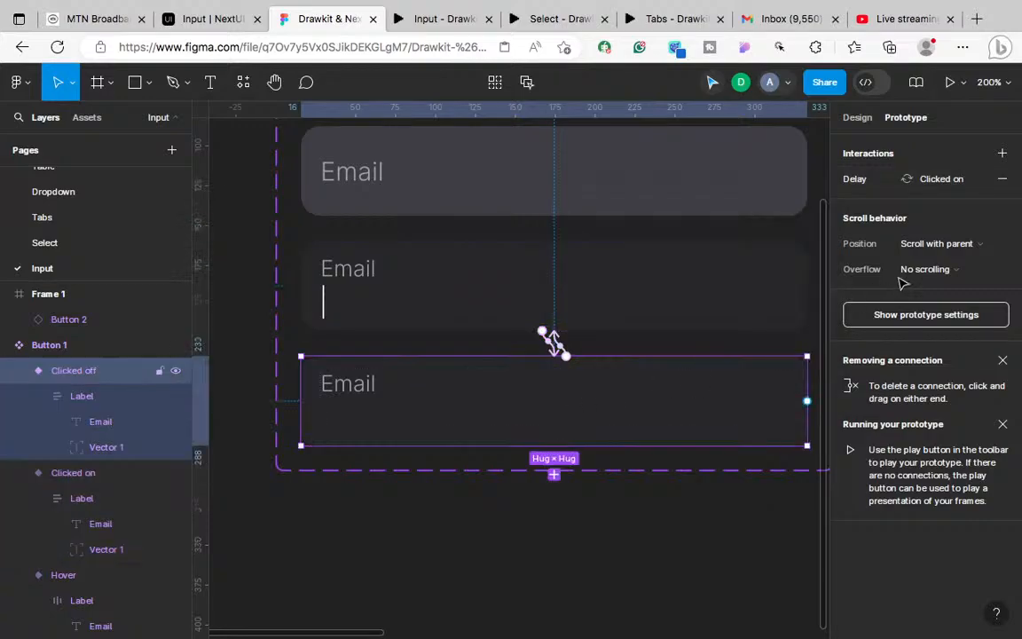
click(923, 178)
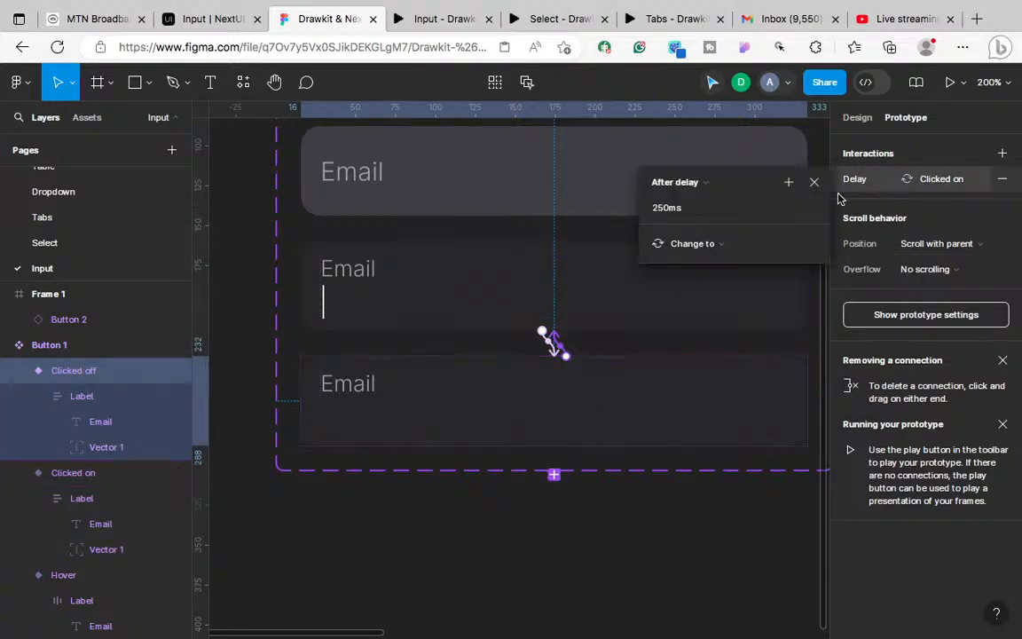
click(666, 210)
click(666, 211)
key(BackSpace)
key(BackSpace)
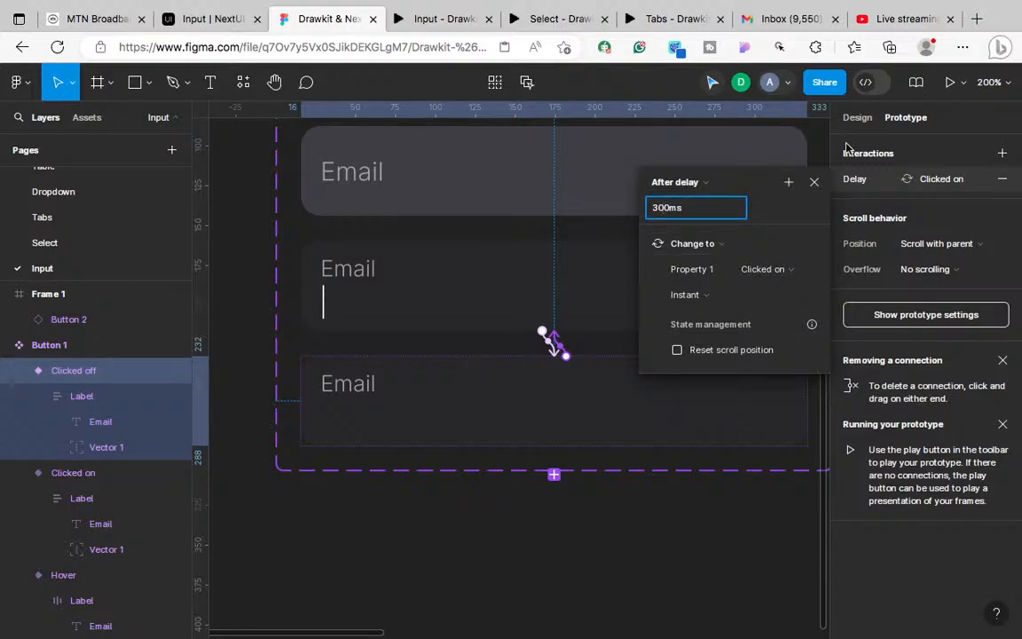
click(814, 182)
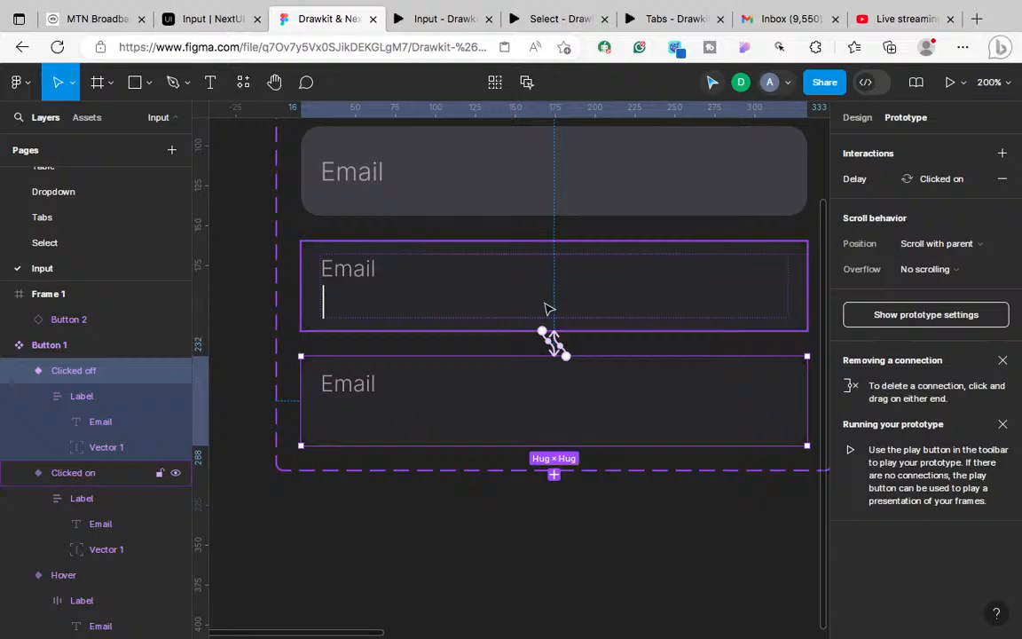
Step: Restart the prototype and click the Email field to test the 300ms delay
click(438, 19)
click(954, 623)
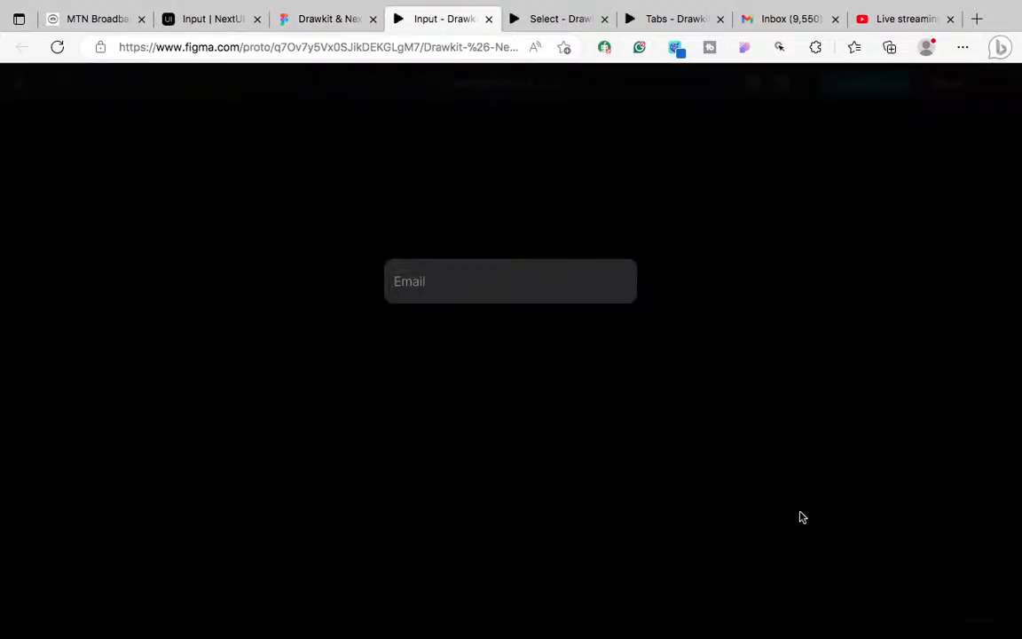
click(558, 306)
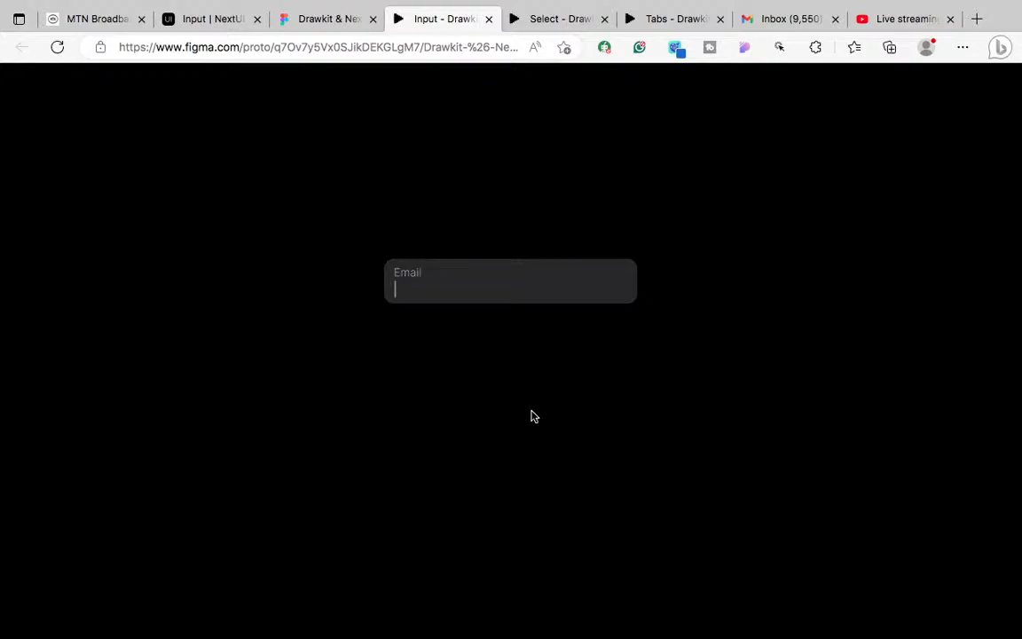
click(302, 21)
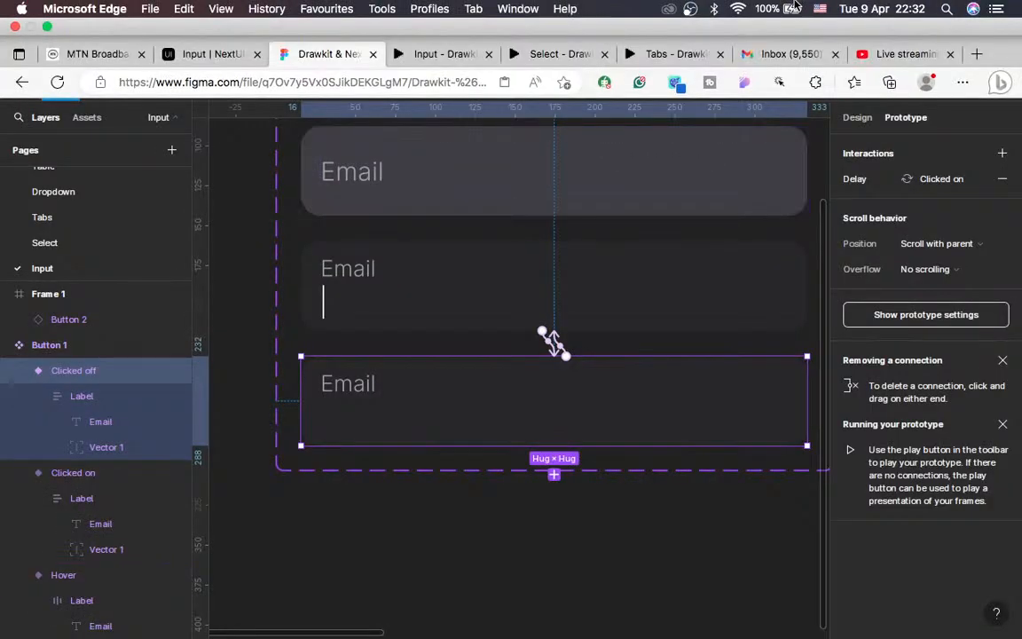
Step: Scroll the NextUI Input documentation page to the Usage example
click(213, 22)
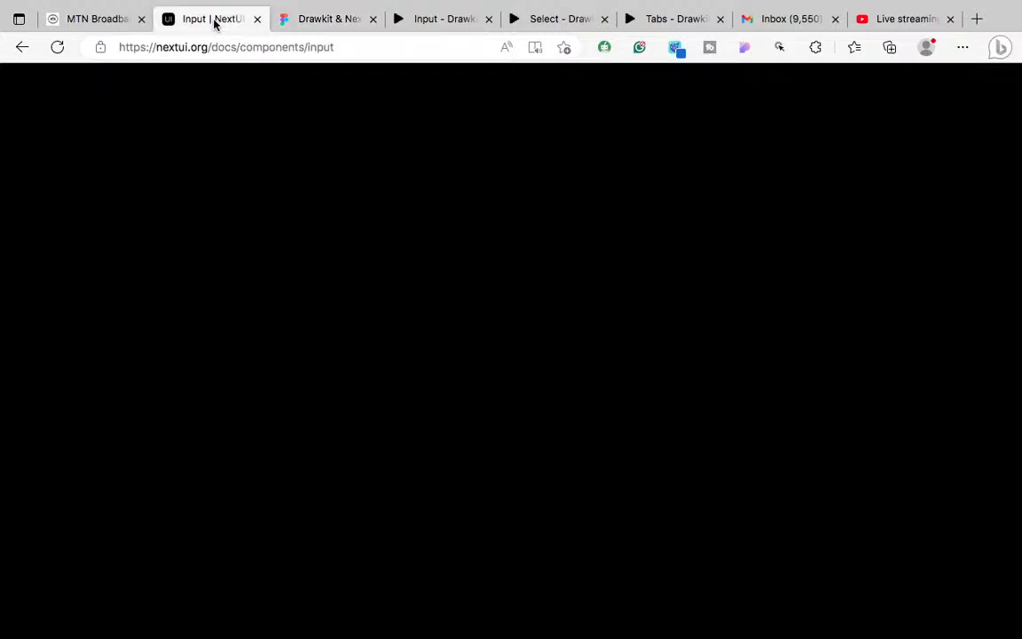
scroll(461, 451, up, 4)
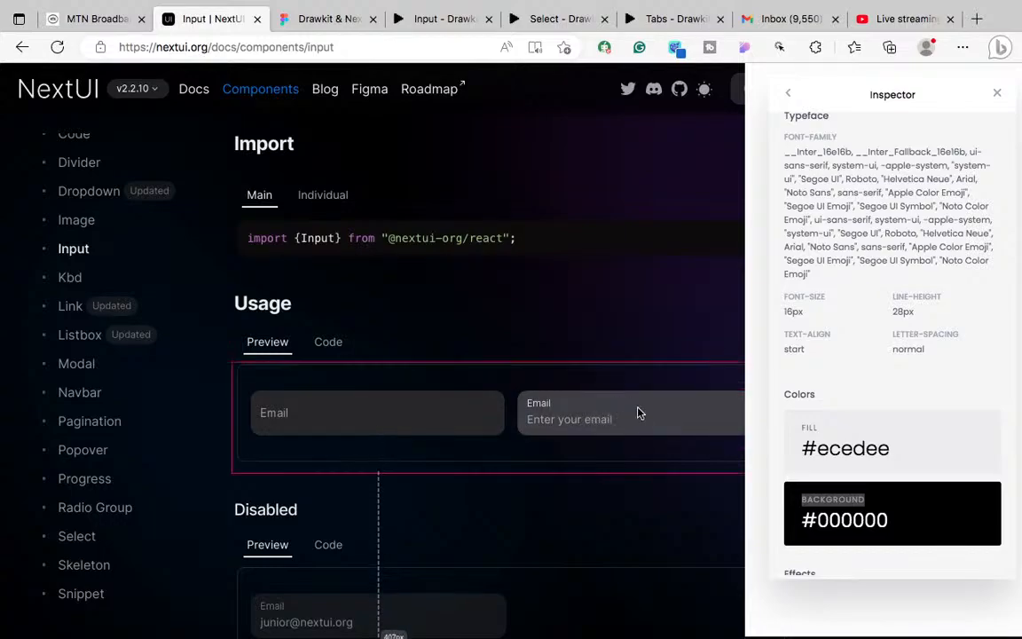
scroll(595, 478, down, 5)
scroll(595, 479, down, 10)
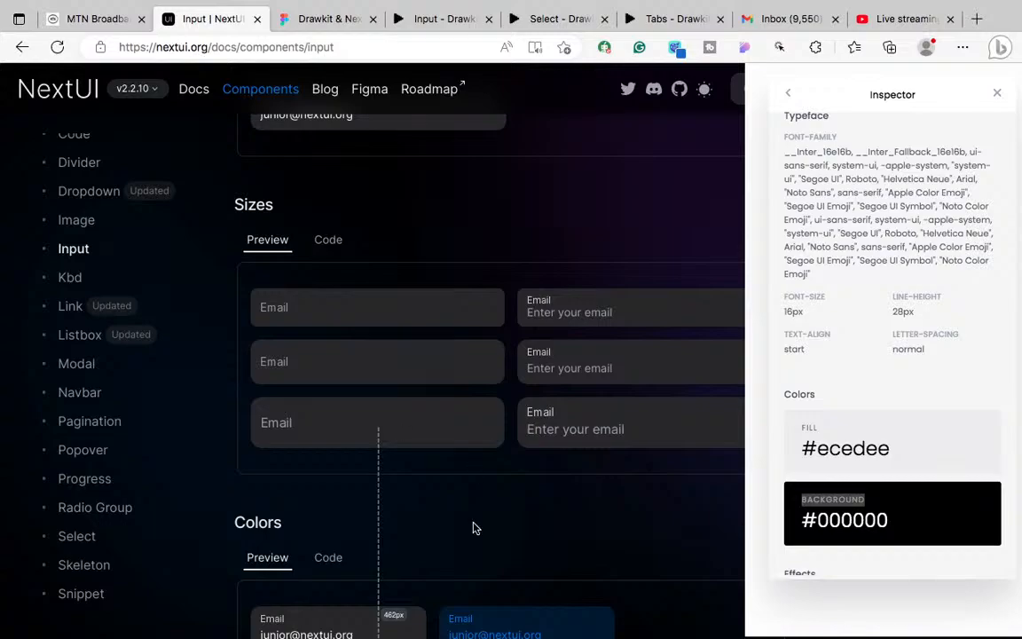
scroll(355, 355, down, 10)
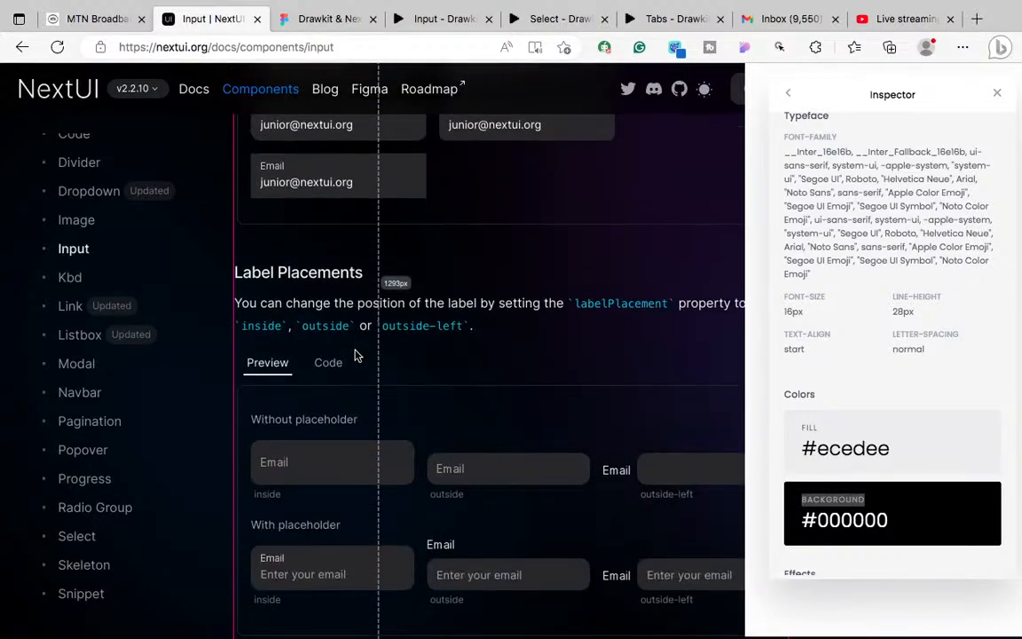
scroll(355, 355, down, 8)
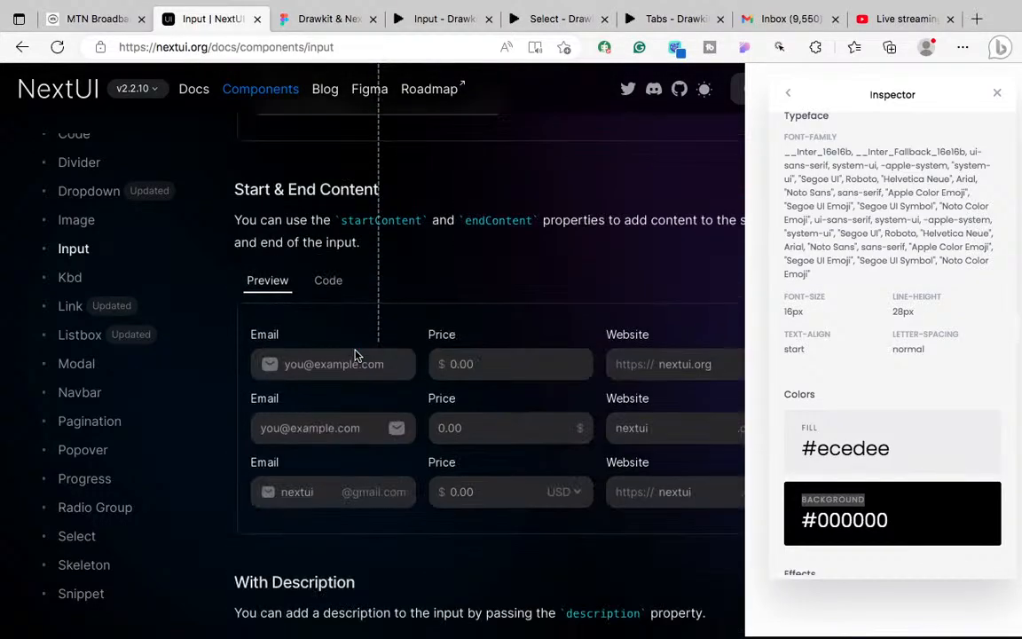
scroll(421, 332, up, 15)
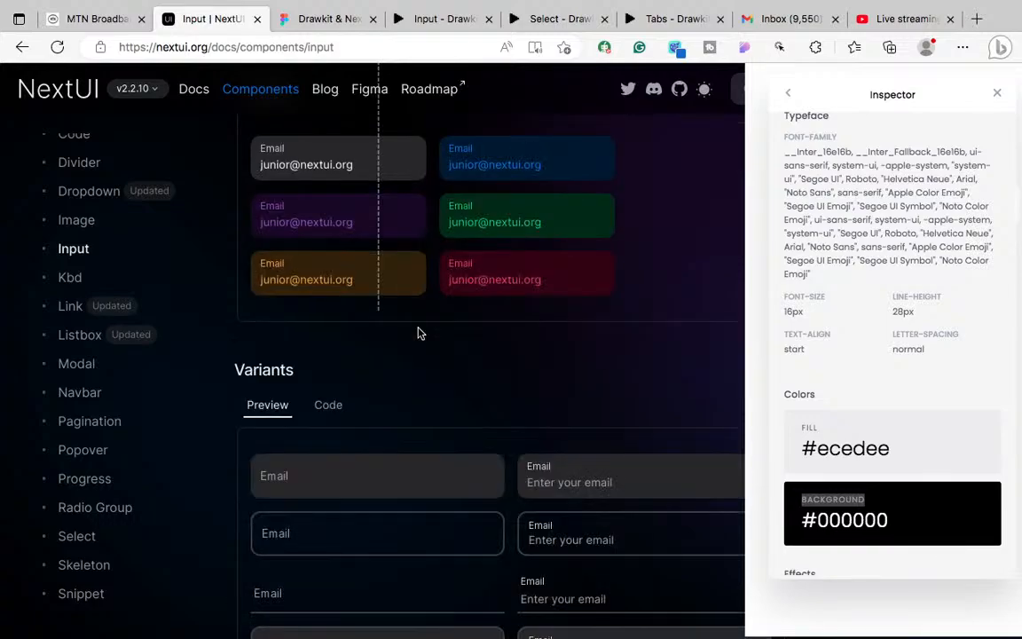
scroll(420, 333, up, 8)
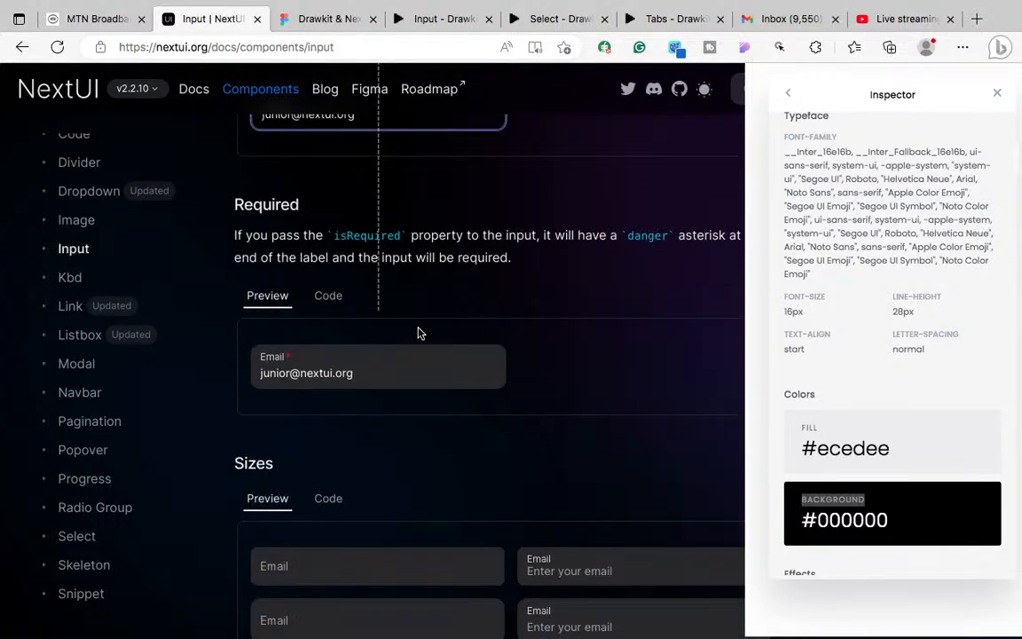
scroll(421, 332, up, 8)
scroll(421, 332, up, 1)
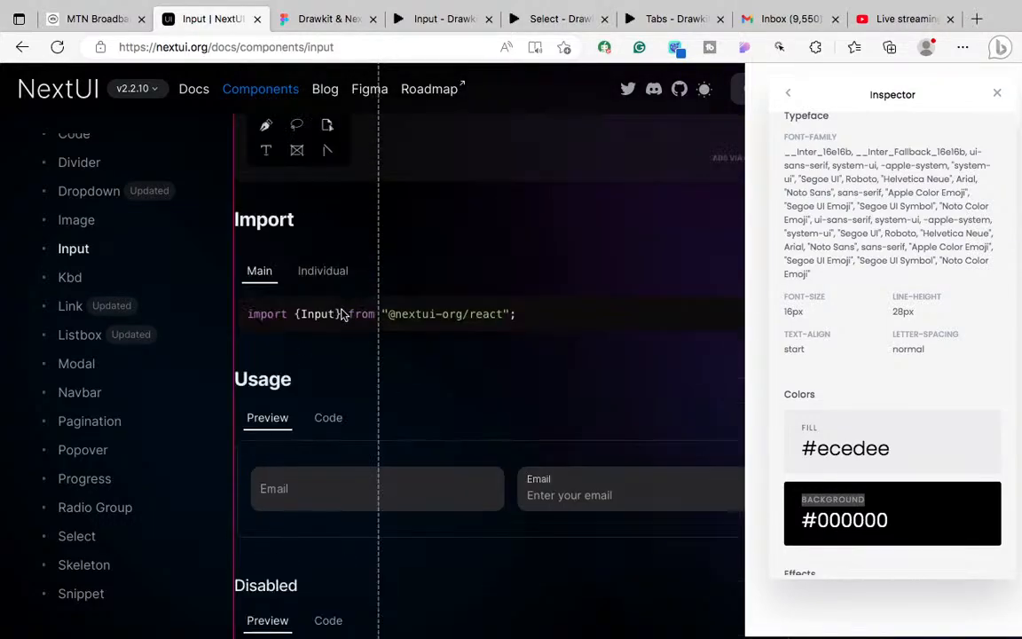
Step: Focus the Usage Email input to inspect its focused colours and floated label, then compare with the Figma prototype
click(388, 489)
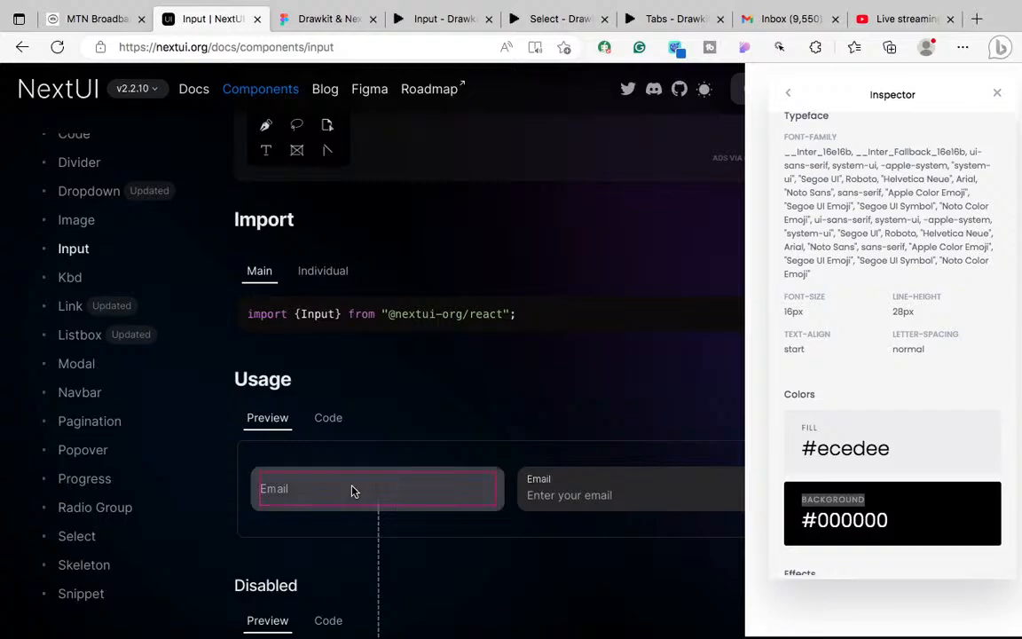
click(352, 489)
click(287, 522)
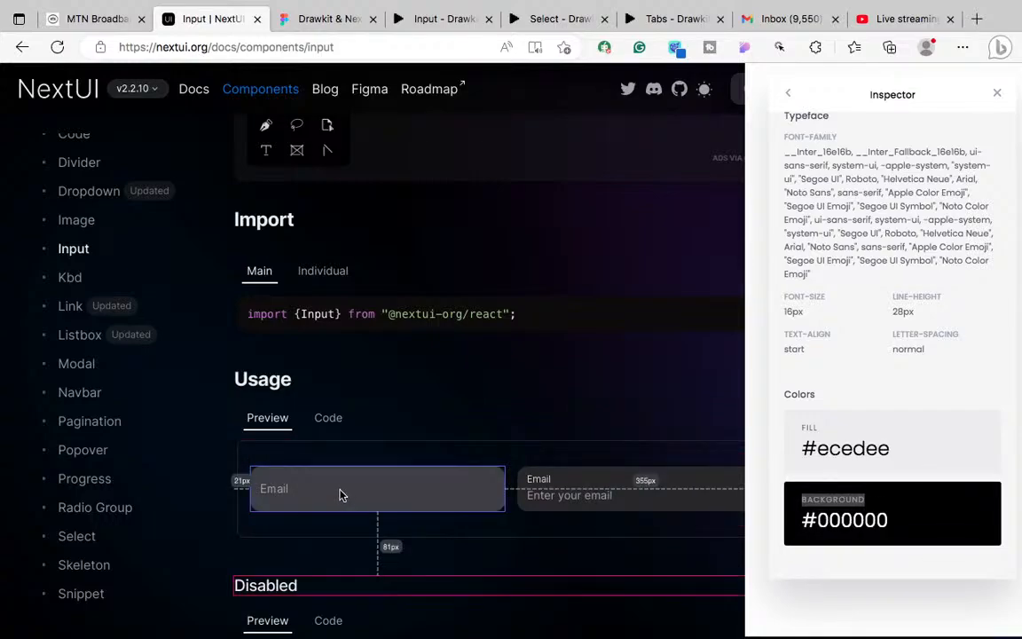
click(434, 506)
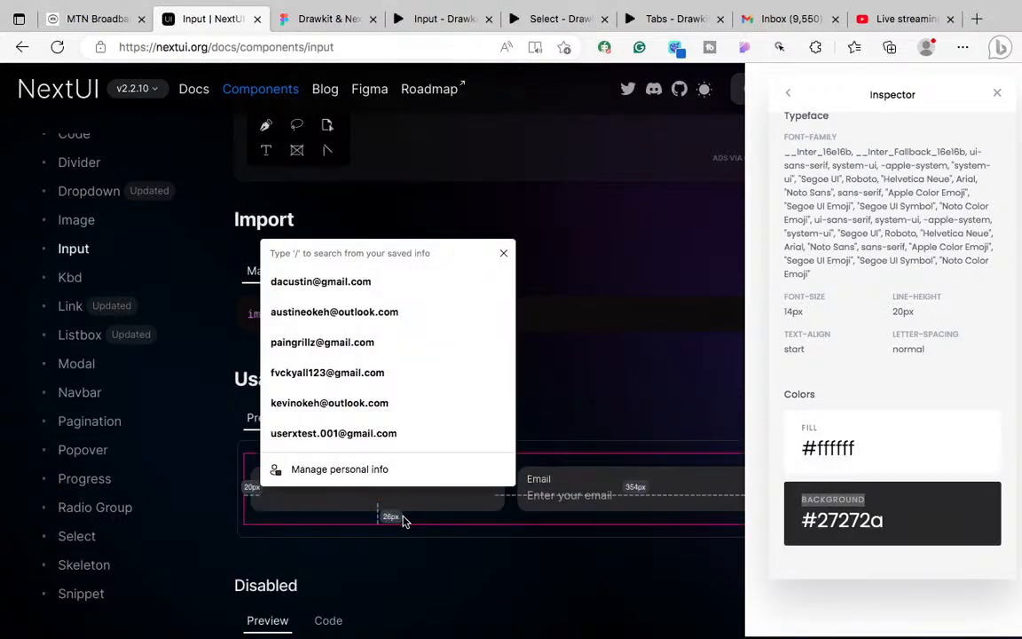
click(403, 518)
click(387, 501)
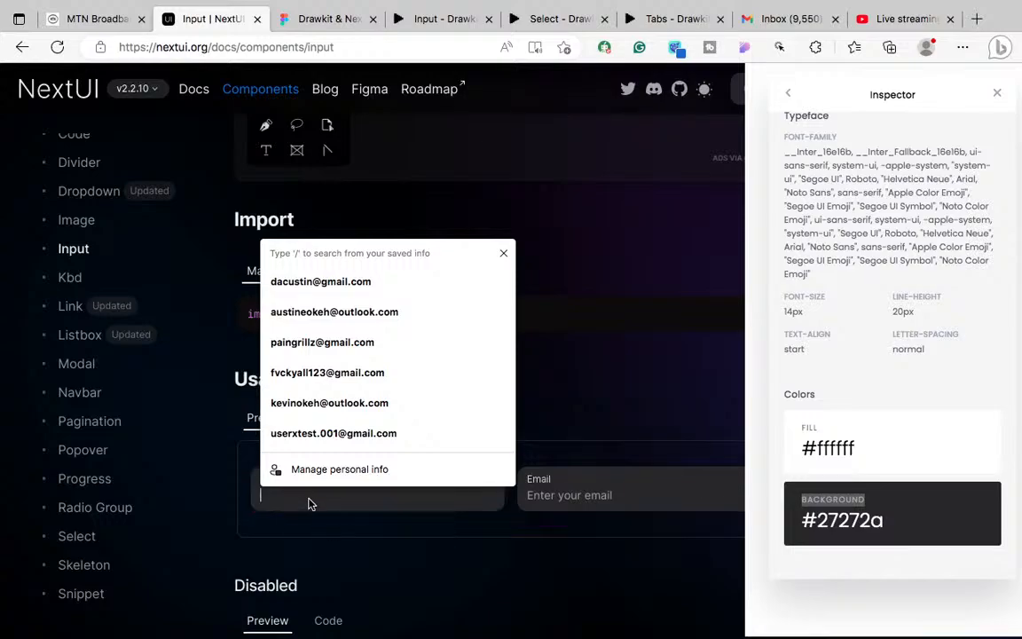
scroll(347, 518, up, 1)
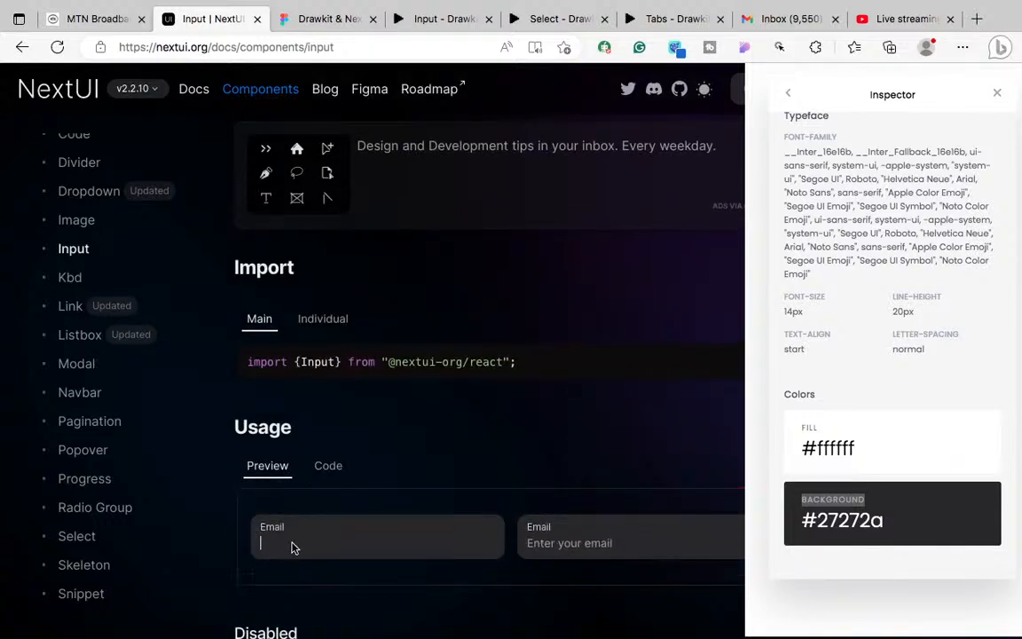
click(333, 544)
click(284, 555)
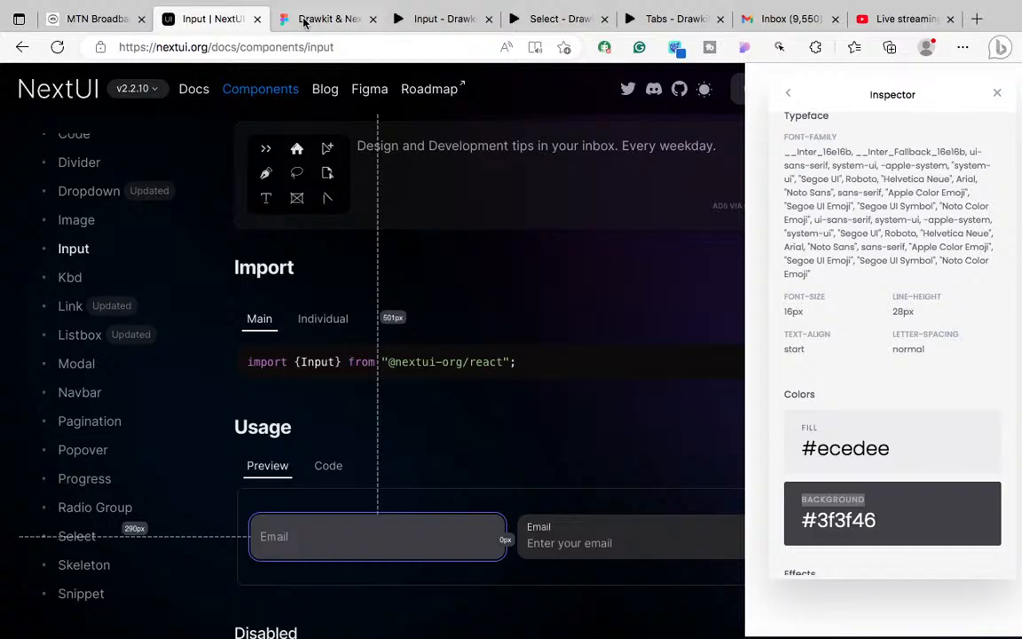
click(303, 22)
click(424, 22)
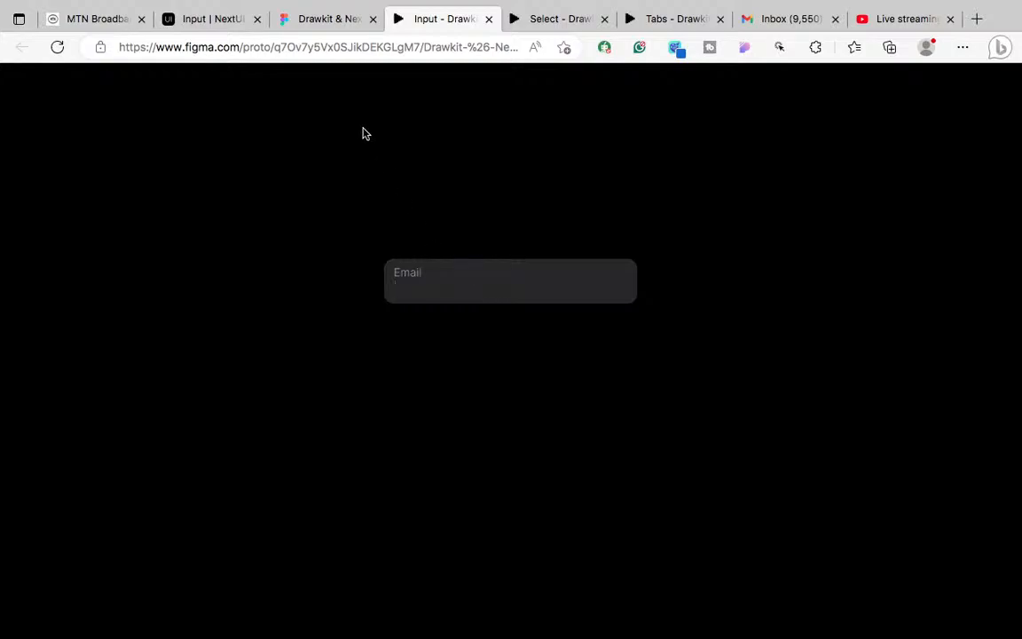
Step: Back in the editor, drill into the Clicked on variant's caret line vector and inspect it
click(307, 22)
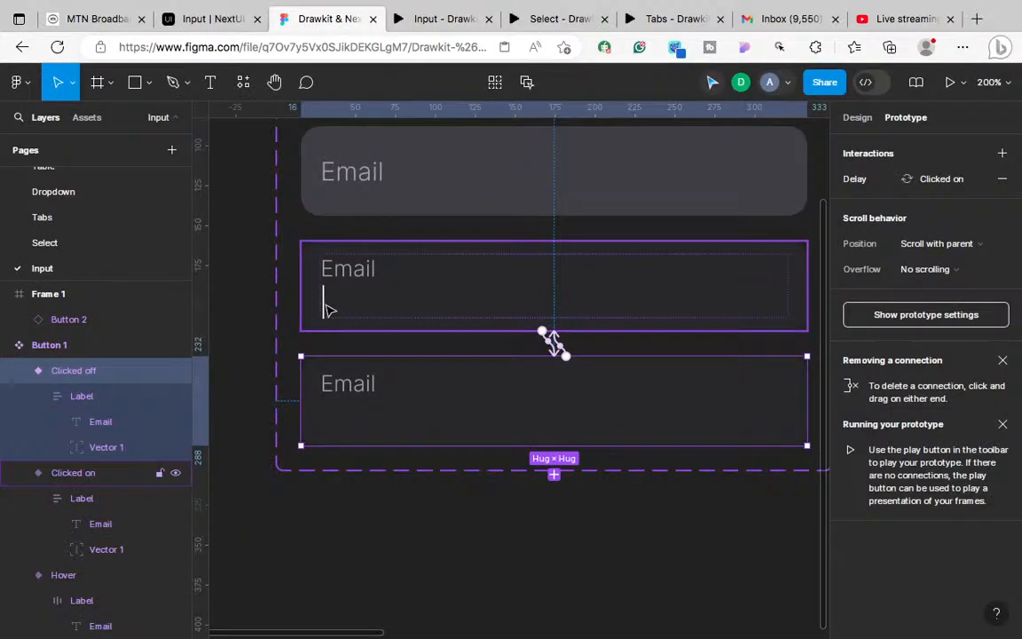
click(856, 119)
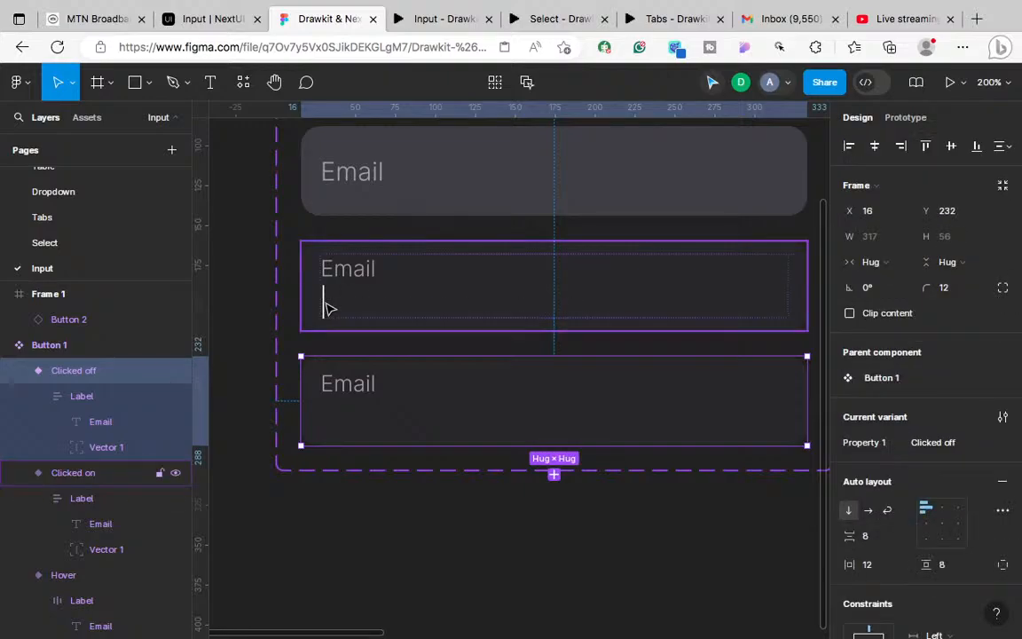
click(325, 307)
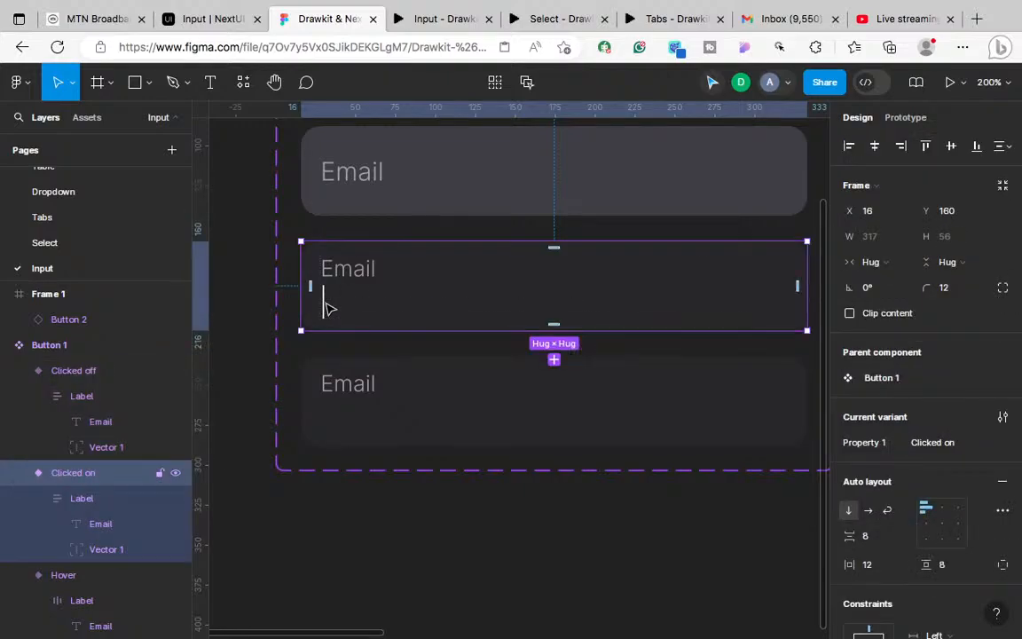
double_click(325, 307)
double_click(324, 307)
double_click(325, 307)
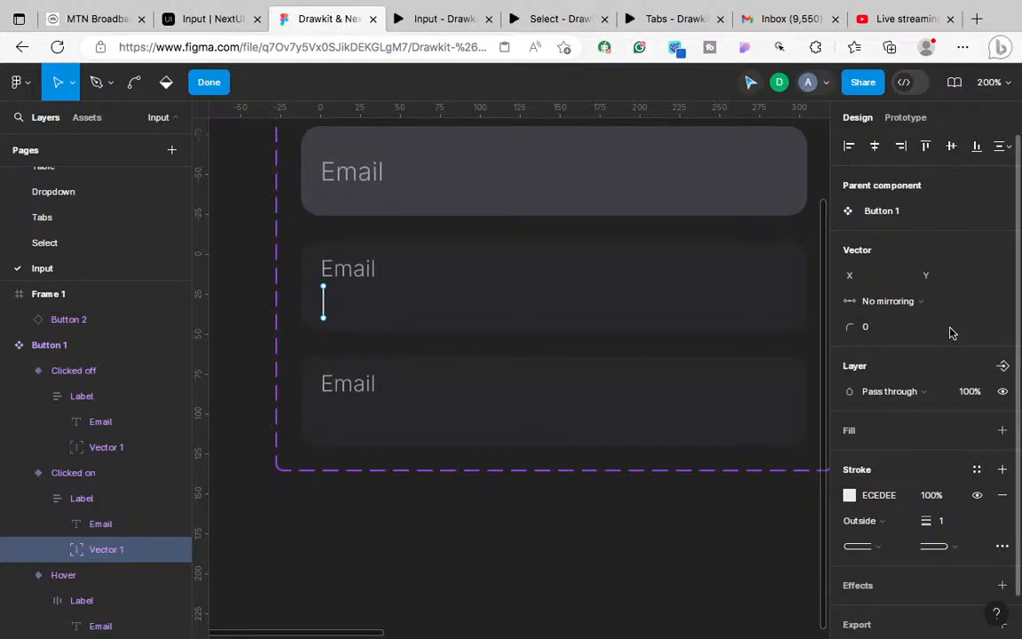
click(205, 88)
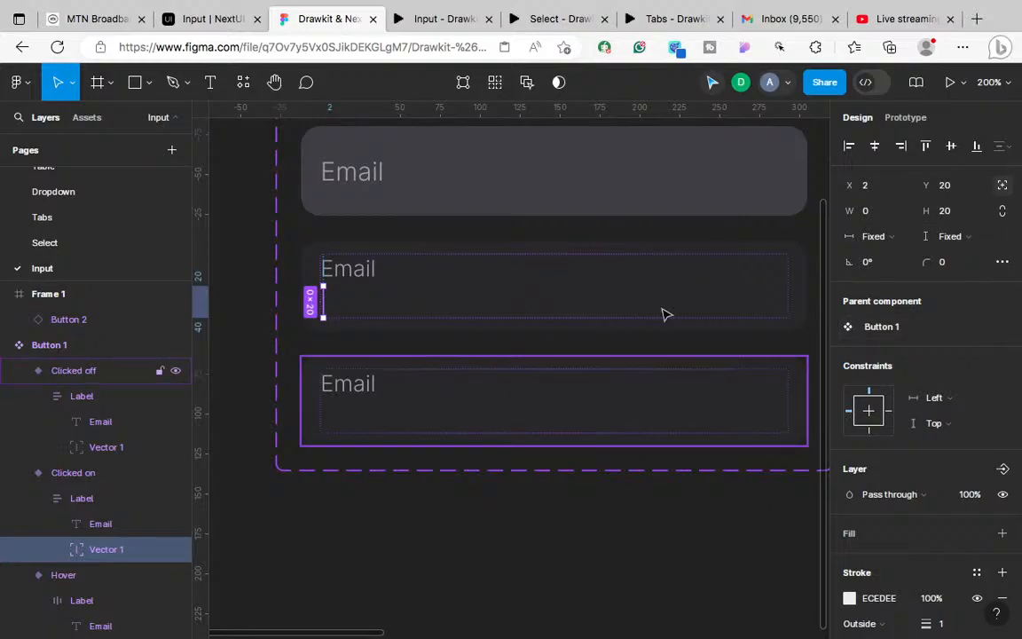
Step: Review the Clicked off variant's prototype interactions
click(666, 364)
click(906, 117)
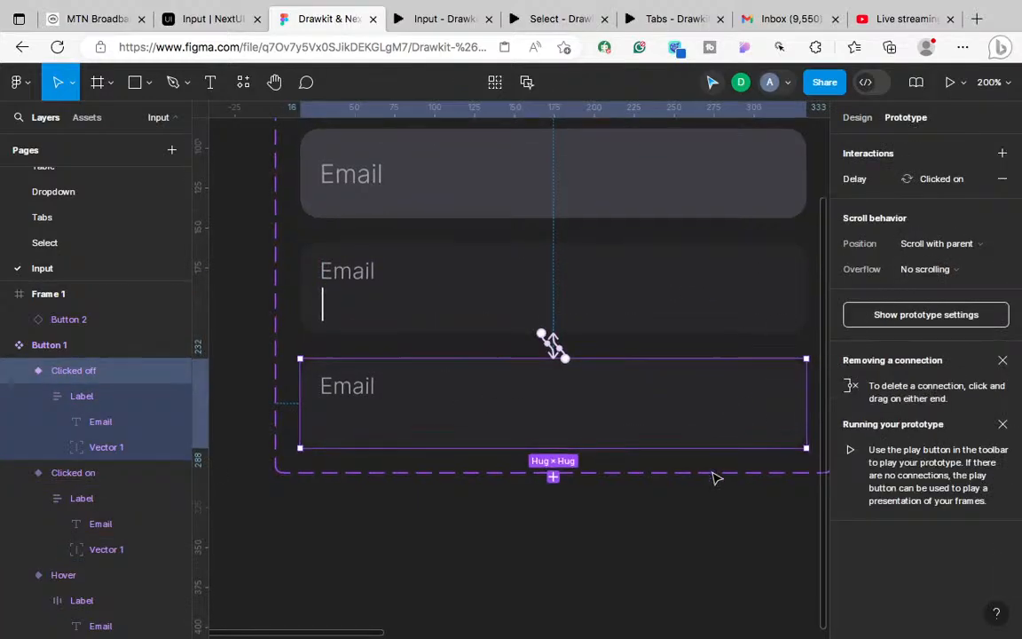
scroll(716, 478, down, 2)
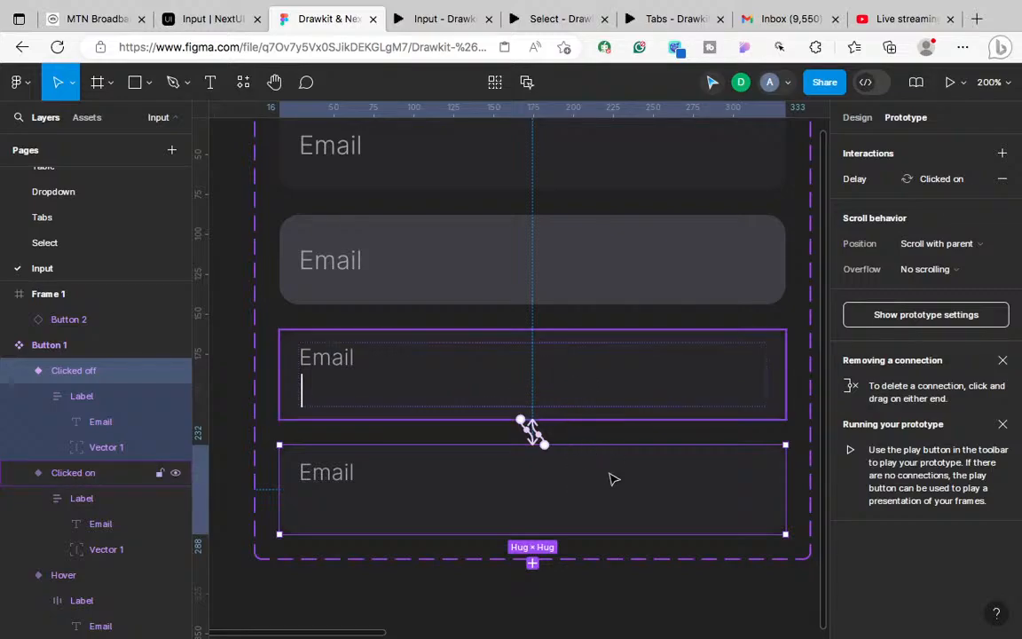
Step: Link Clicked off on click to Default using Smart animate with Ease out easing
drag(544, 445, 639, 191)
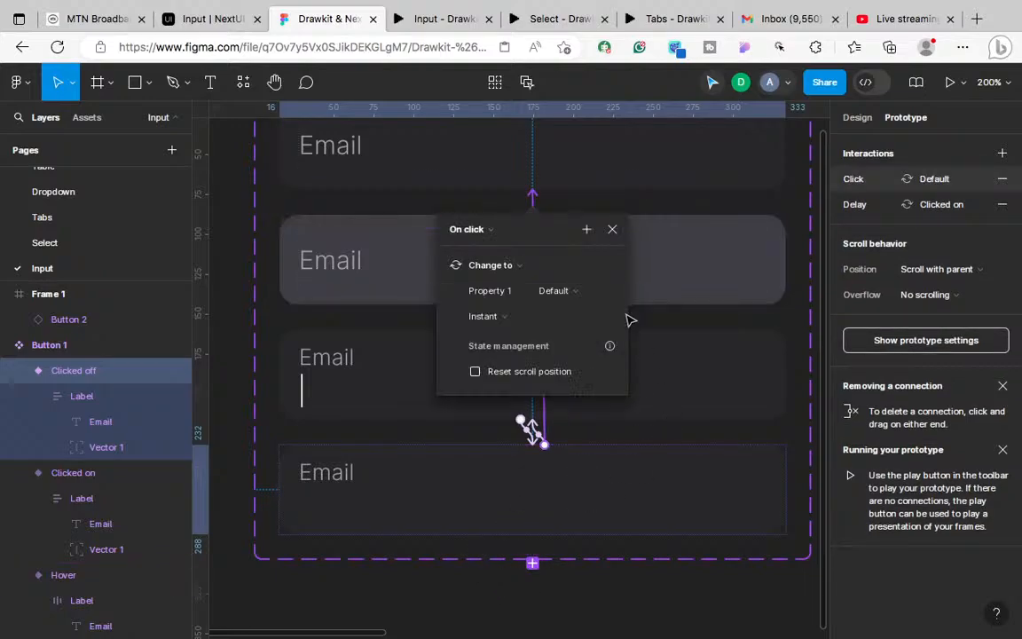
click(497, 321)
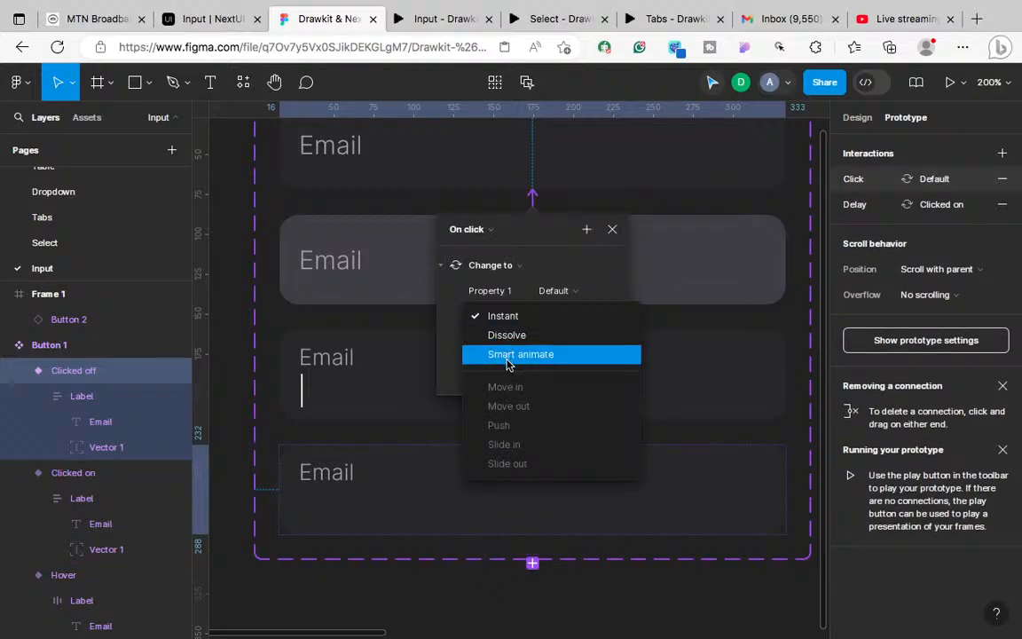
click(508, 357)
click(525, 343)
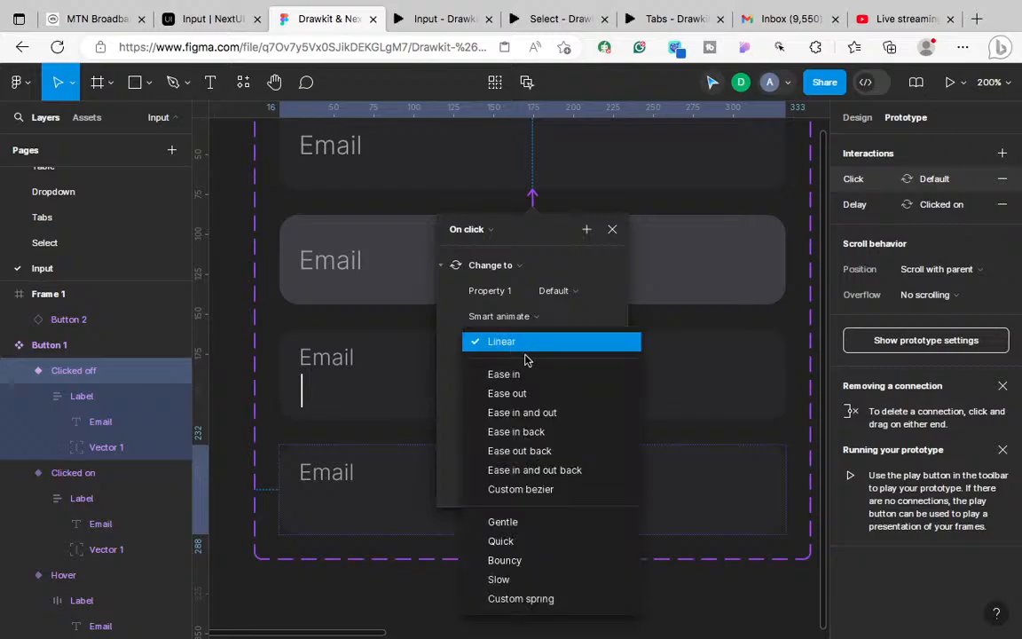
click(527, 393)
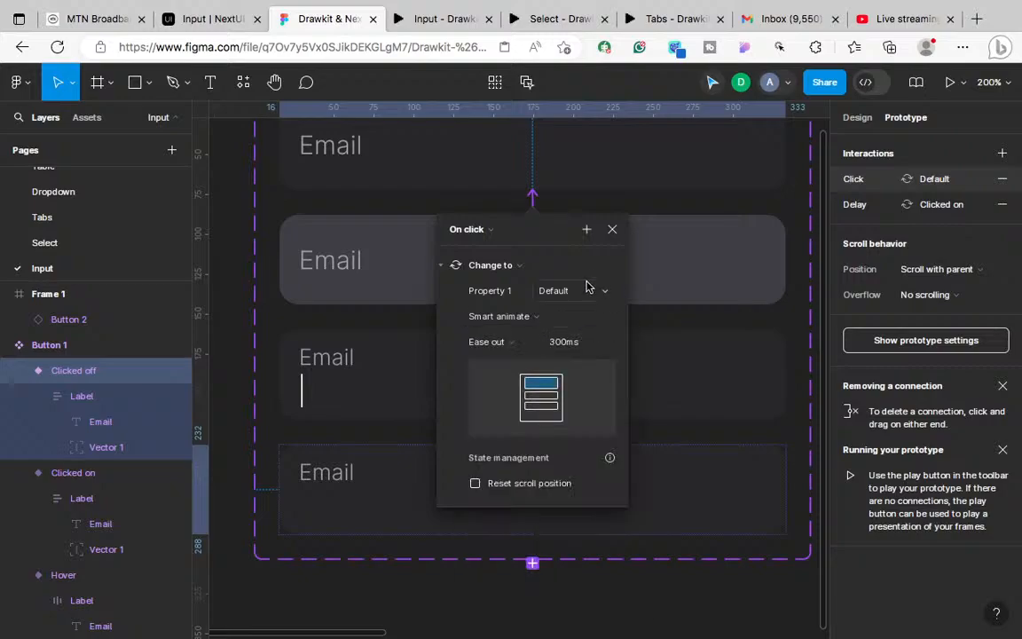
click(613, 231)
click(616, 374)
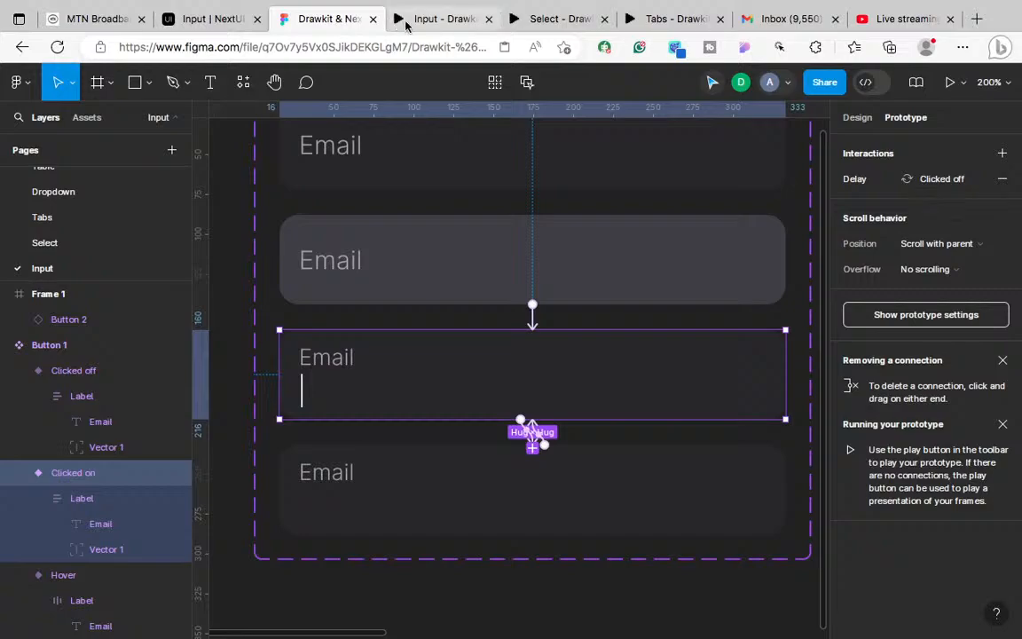
click(410, 20)
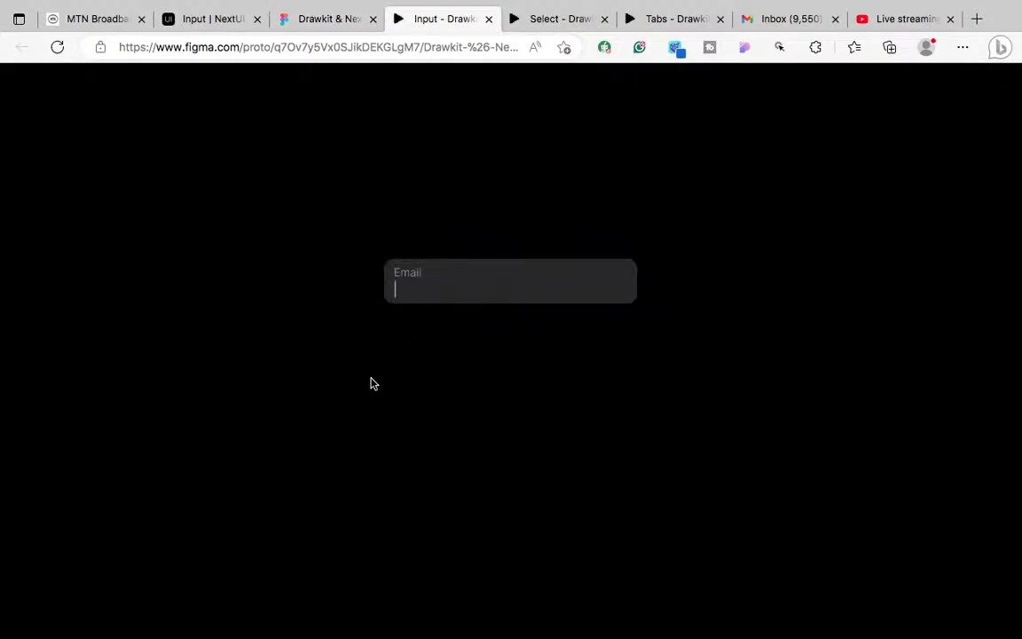
Step: Toggle the prototype's Email field between focused and unfocused several times
click(463, 291)
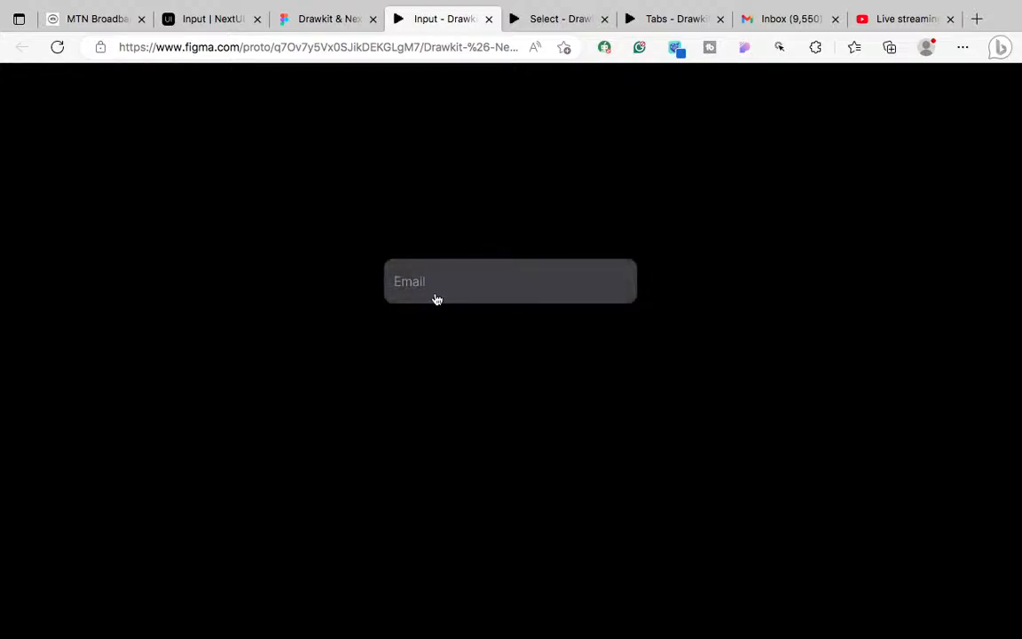
click(463, 292)
click(435, 293)
click(436, 293)
click(482, 289)
click(310, 27)
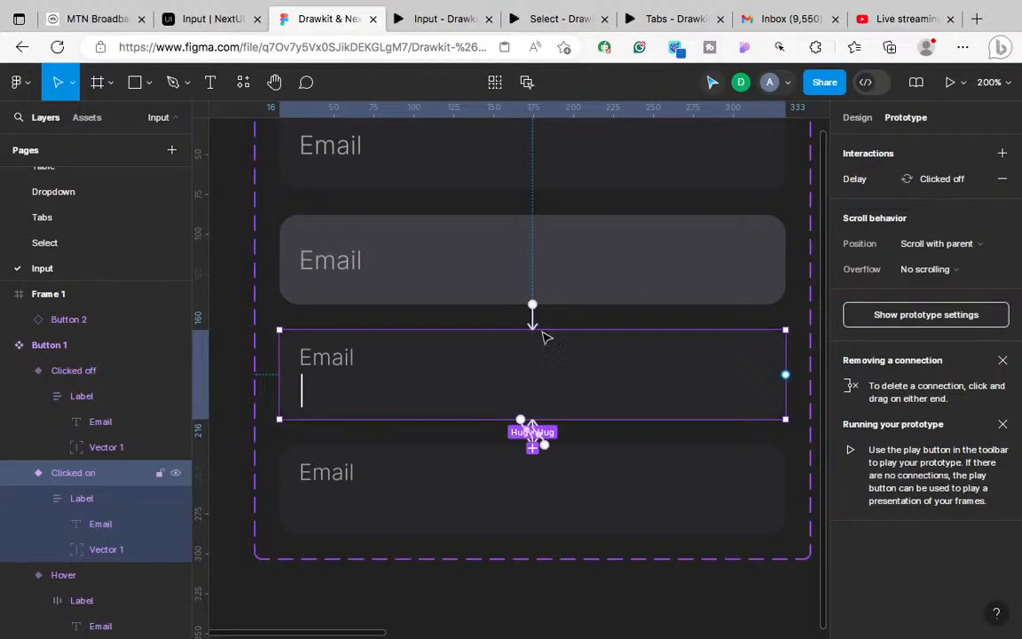
Step: Connect the Clicked on variant to the Default variant with a new interaction
drag(545, 331, 607, 184)
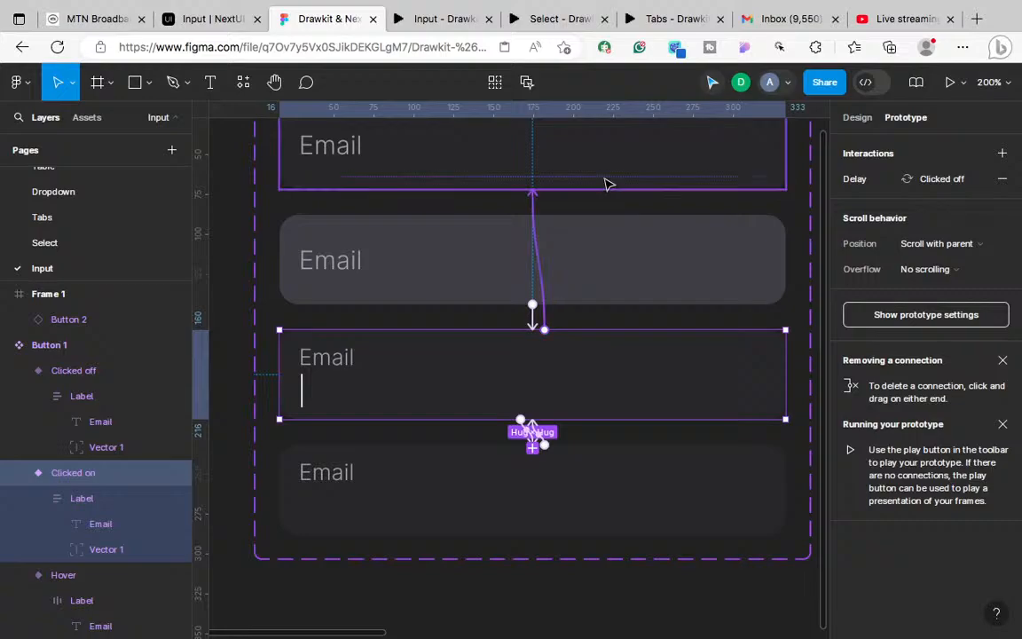
drag(552, 305, 543, 326)
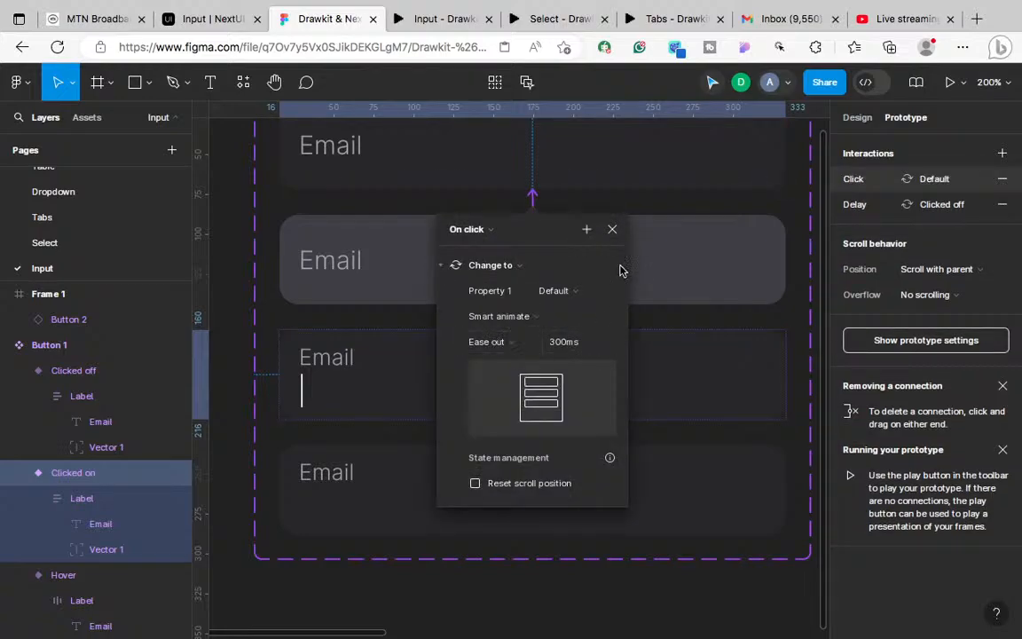
click(611, 230)
Step: Test the Email field prototype, toggling it between clicked-on and clicked-off repeatedly
click(443, 18)
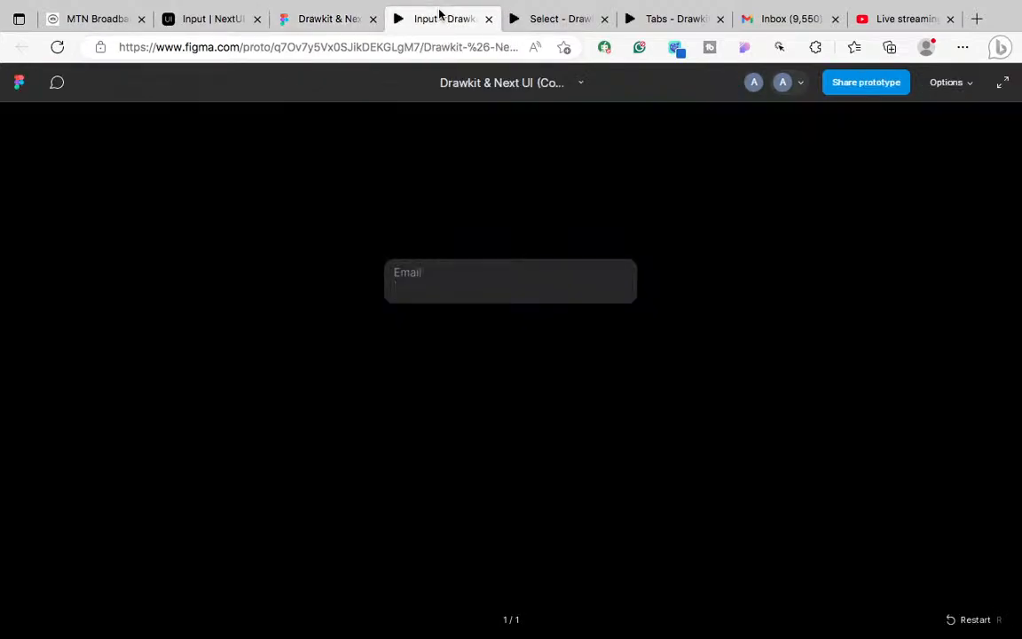
click(511, 285)
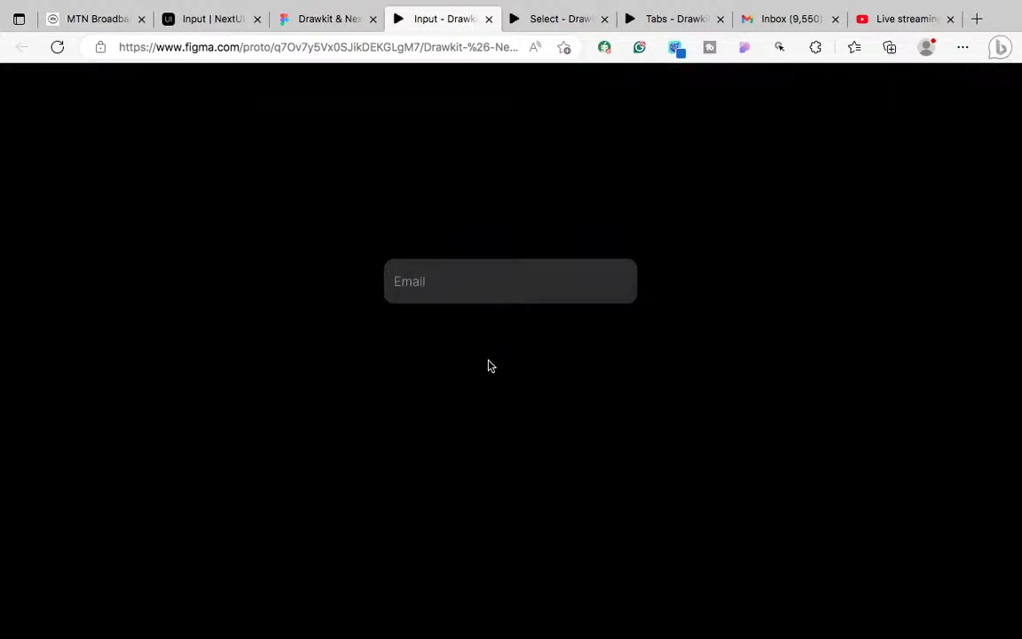
click(468, 290)
click(451, 293)
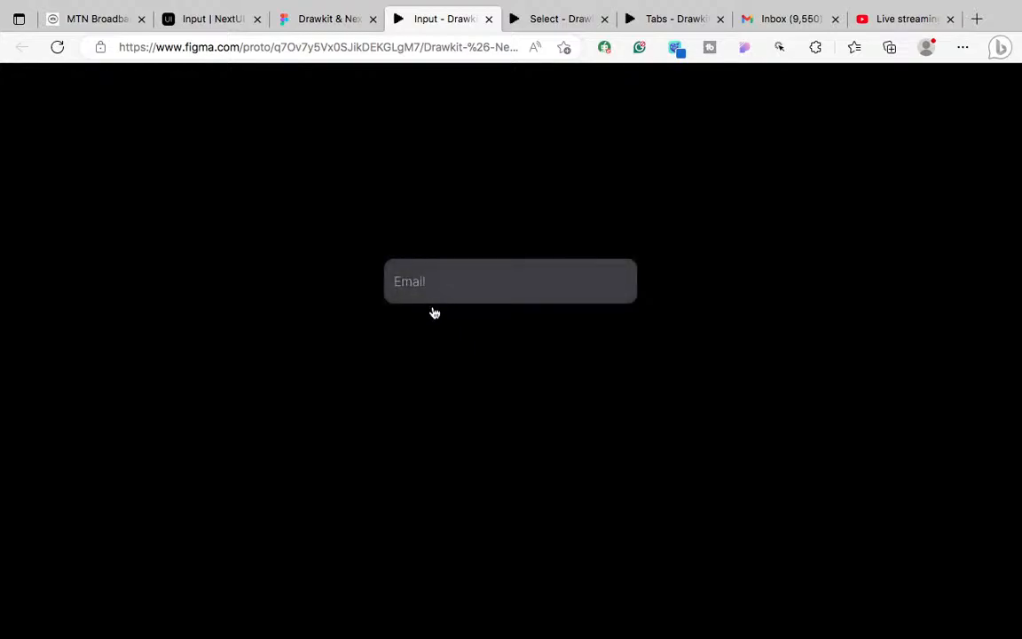
click(471, 297)
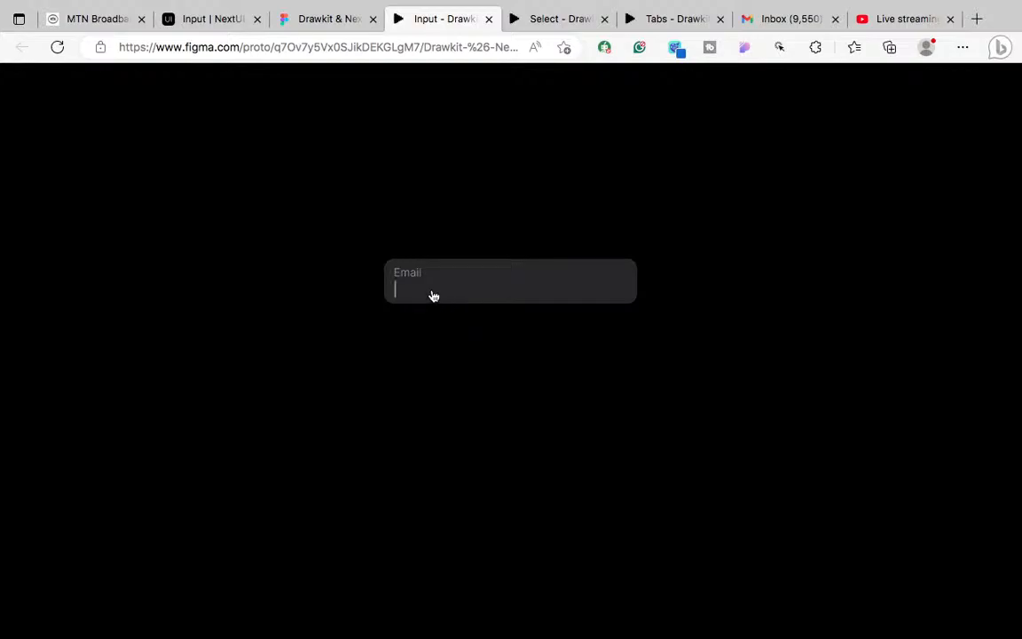
click(482, 296)
Step: Zoom and pan the canvas over to Frame 1 beside Button 1, clearing the selection
click(302, 18)
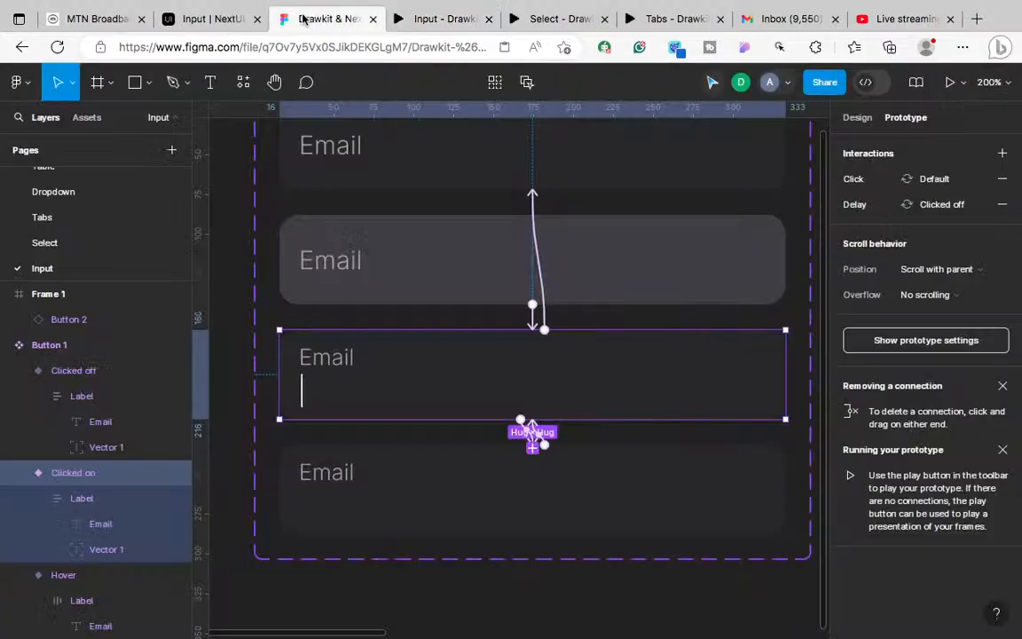
scroll(395, 392, up, 5)
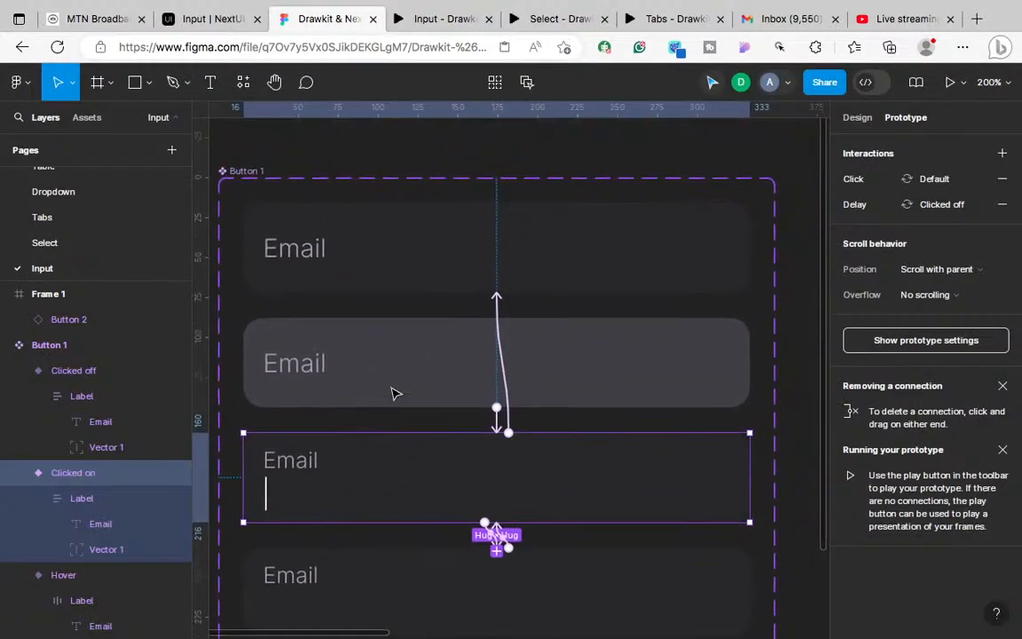
scroll(393, 392, up, 2)
scroll(393, 392, down, 5)
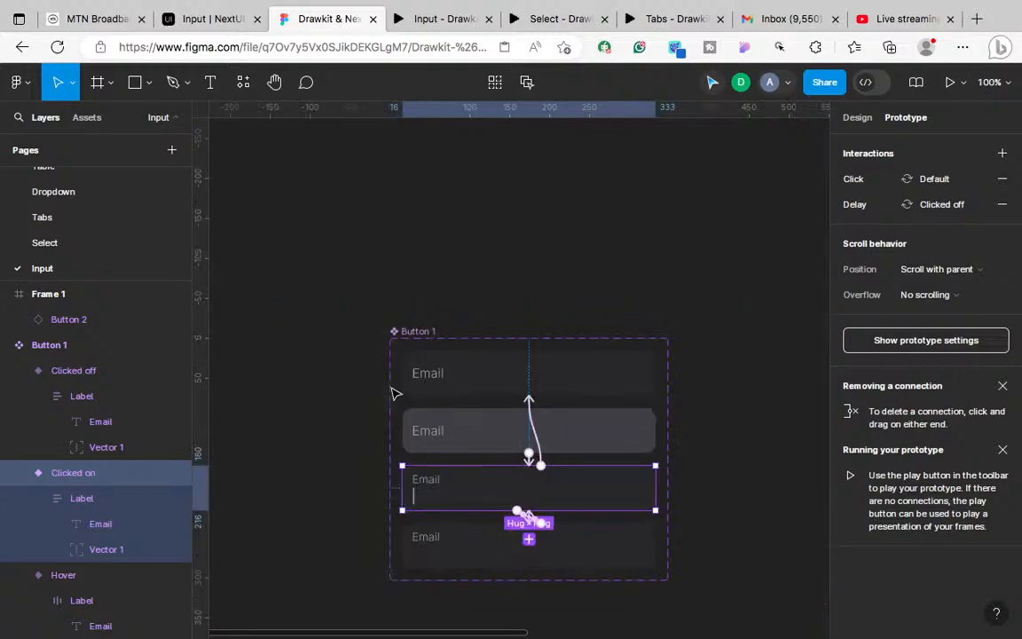
click(728, 244)
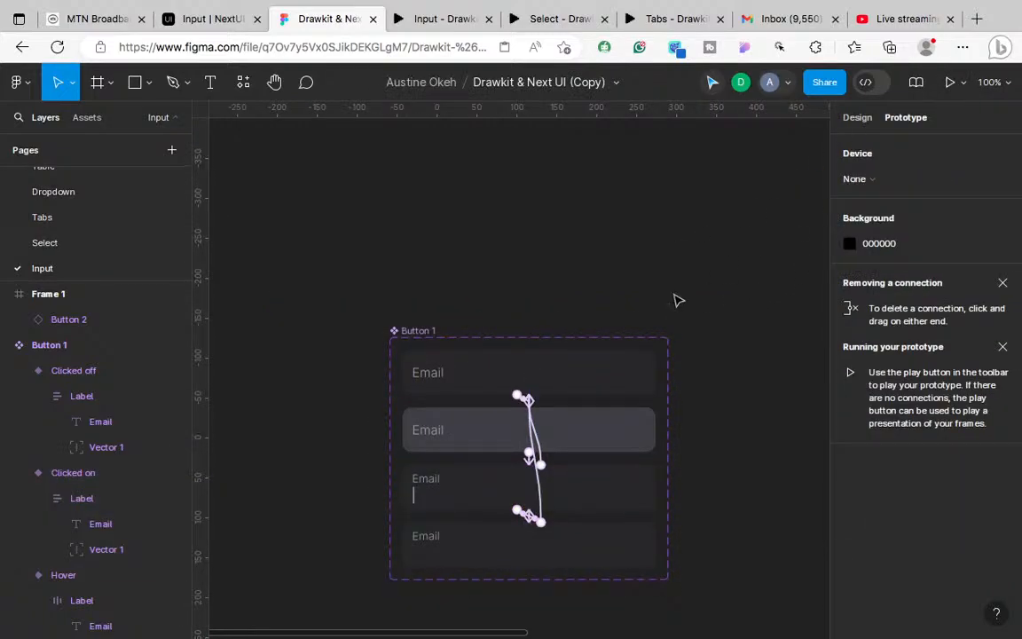
scroll(678, 297, down, 3)
scroll(678, 297, right, 2)
scroll(539, 321, right, 6)
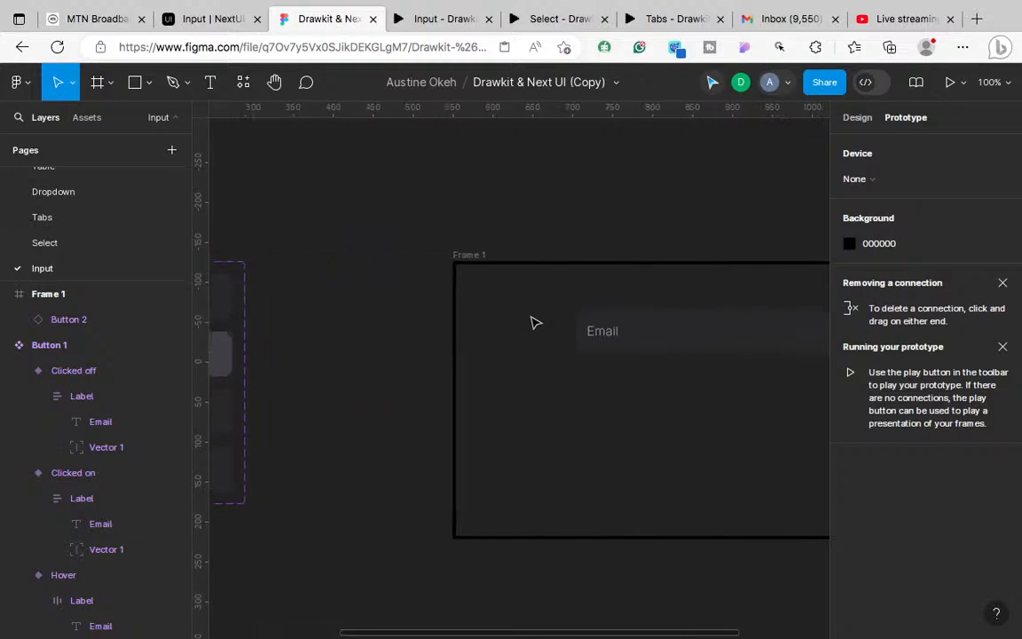
Step: Inspect the NextUI Email input's background colours, #27272a and #3f3f46, focused and unfocused
click(213, 20)
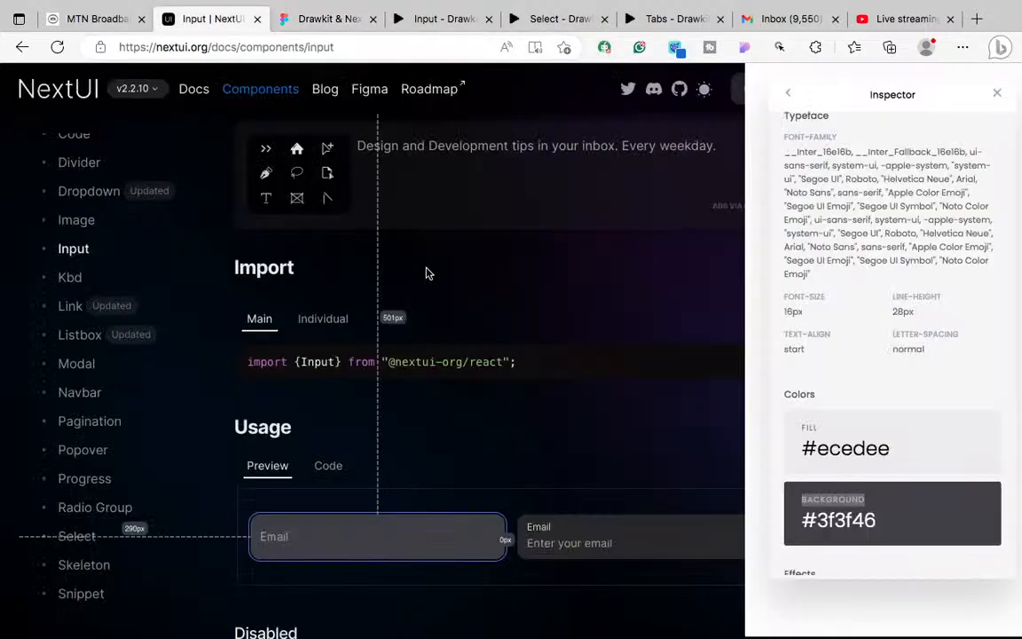
scroll(492, 376, down, 1)
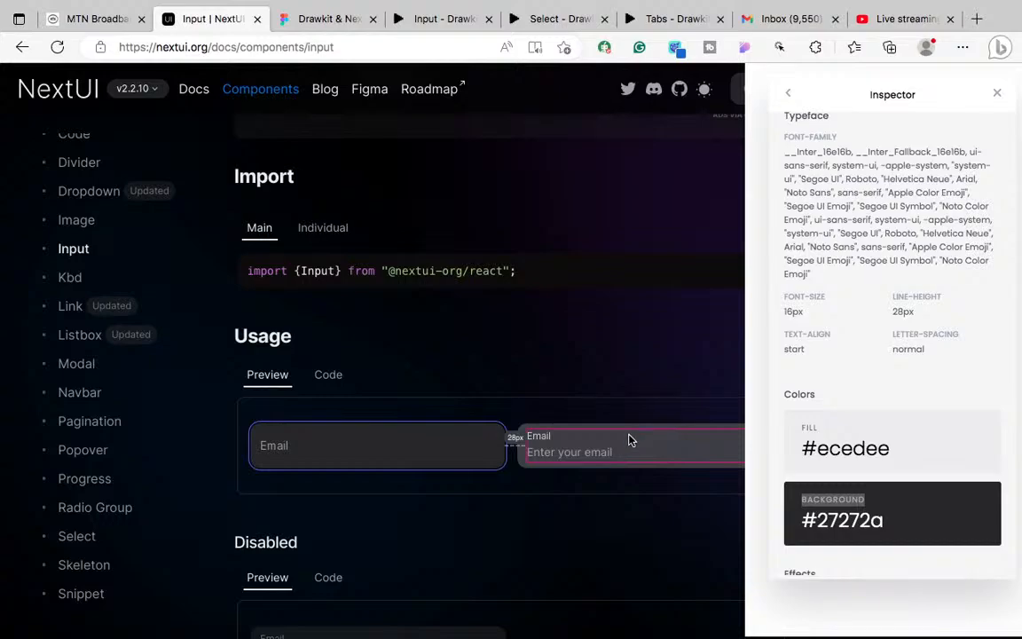
click(670, 456)
click(598, 474)
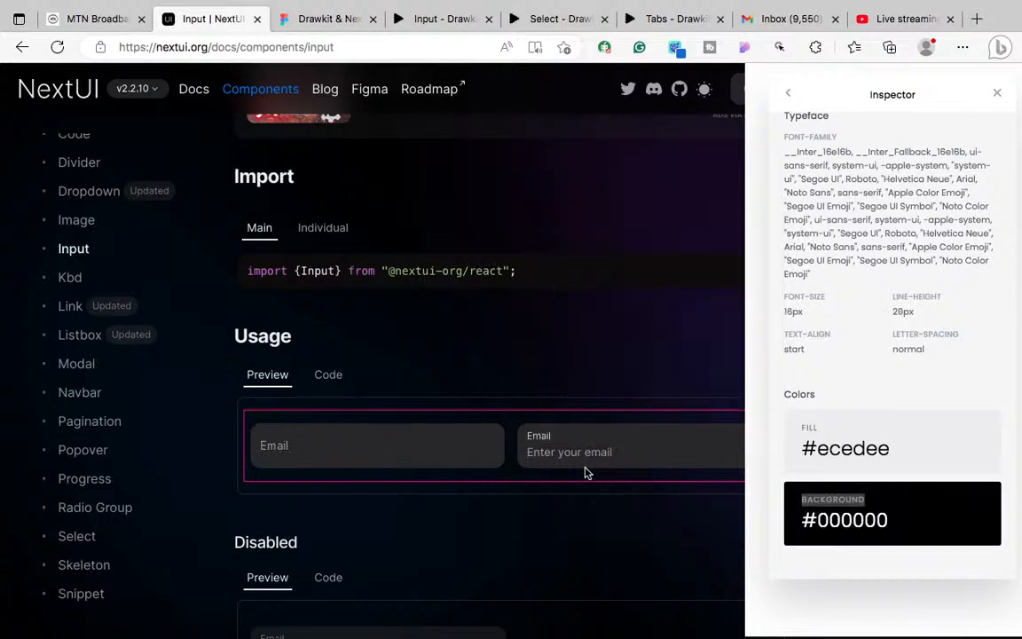
click(648, 462)
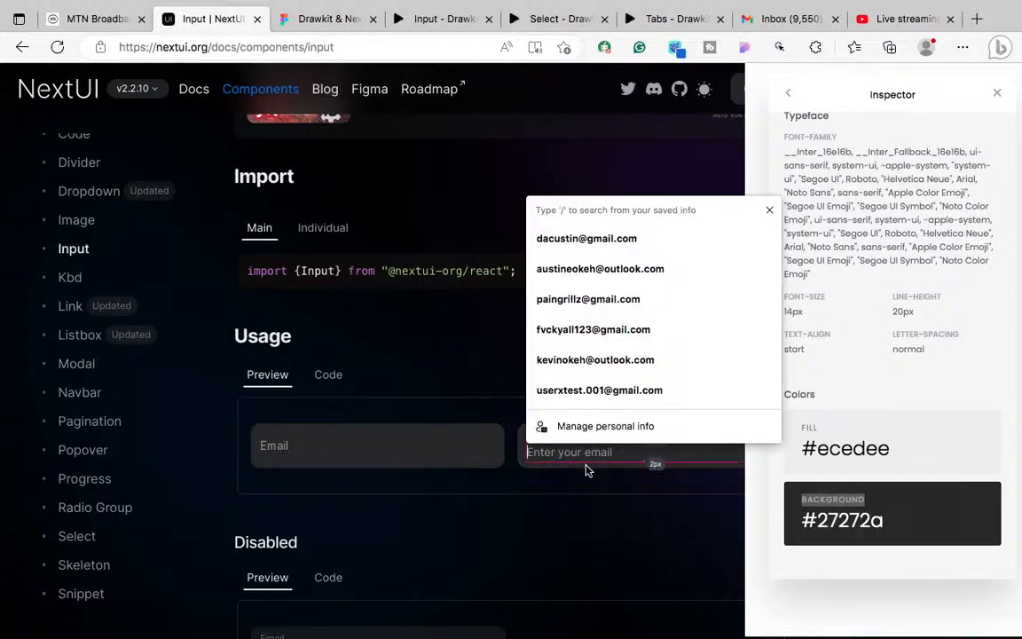
click(524, 465)
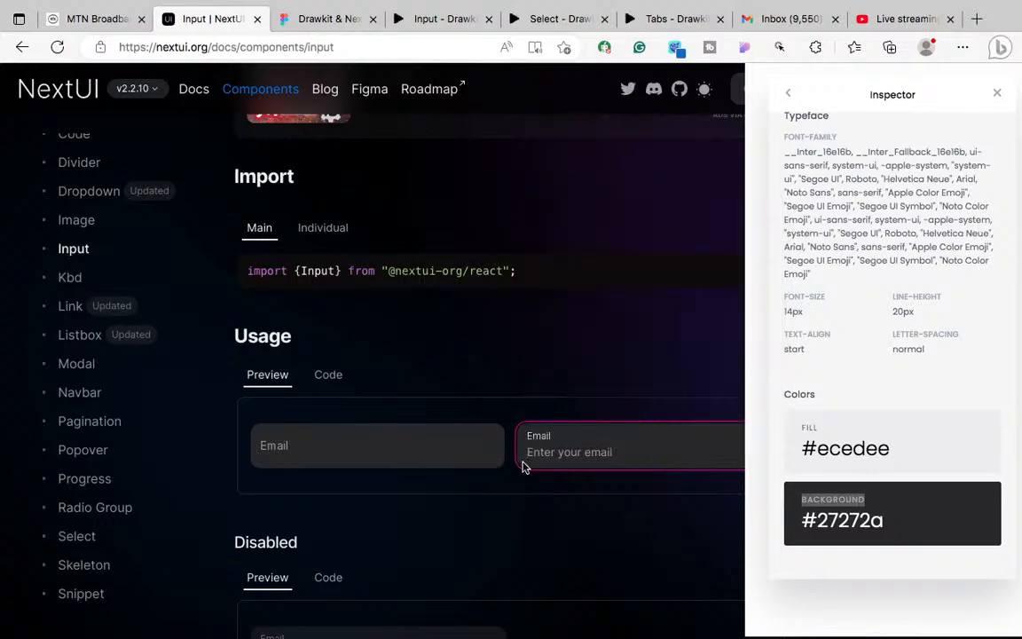
Step: Return to Figma and zoom out to see Button 1 and Frame 1
click(284, 20)
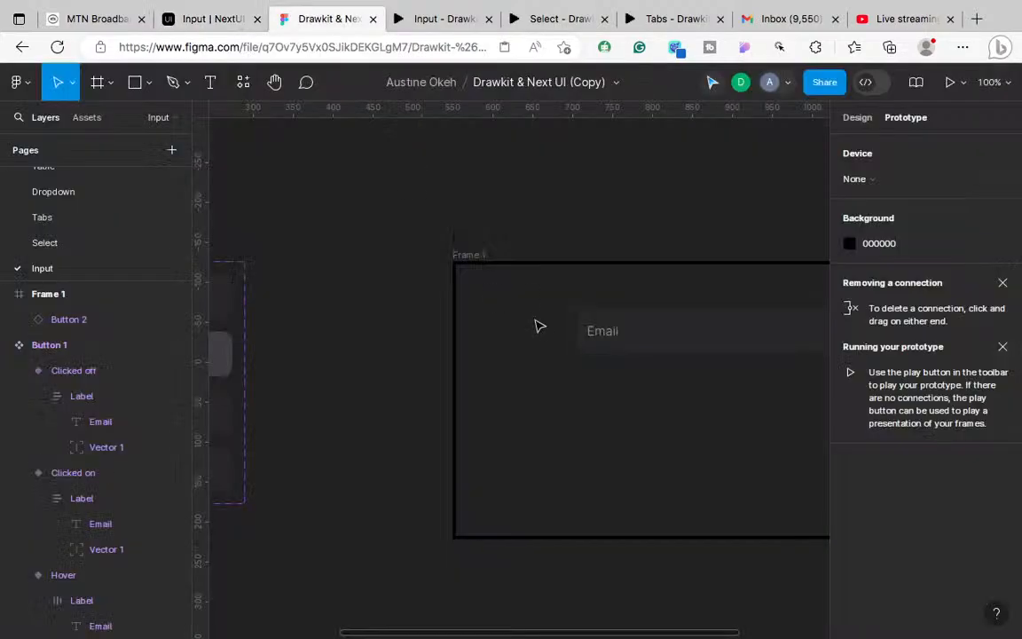
scroll(456, 434, left, 3)
key(minus)
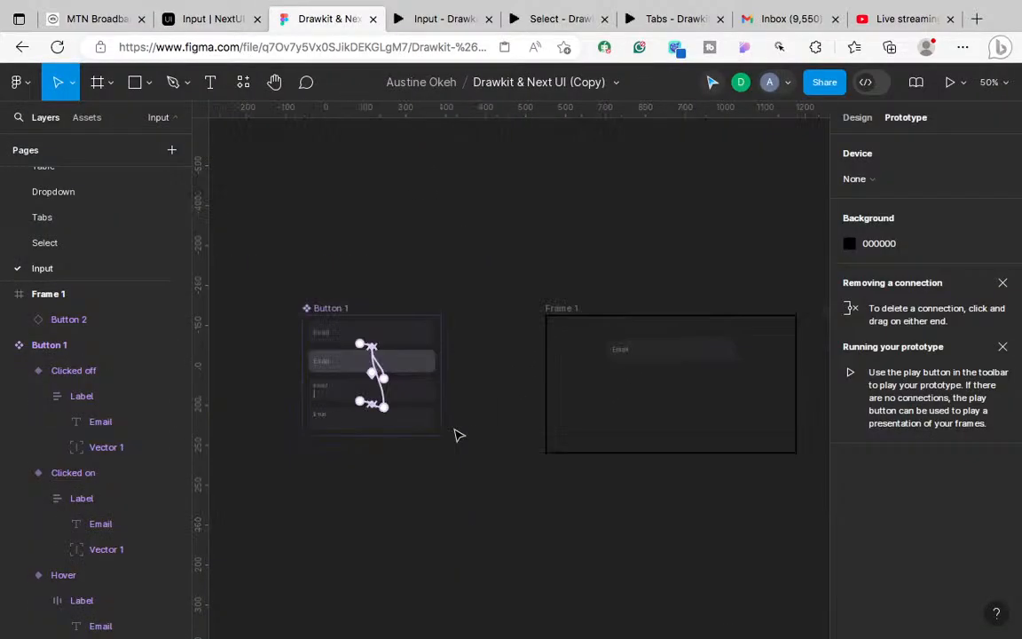
Step: Move Frame 1 further to the right on the canvas
click(564, 309)
drag(566, 312, 750, 297)
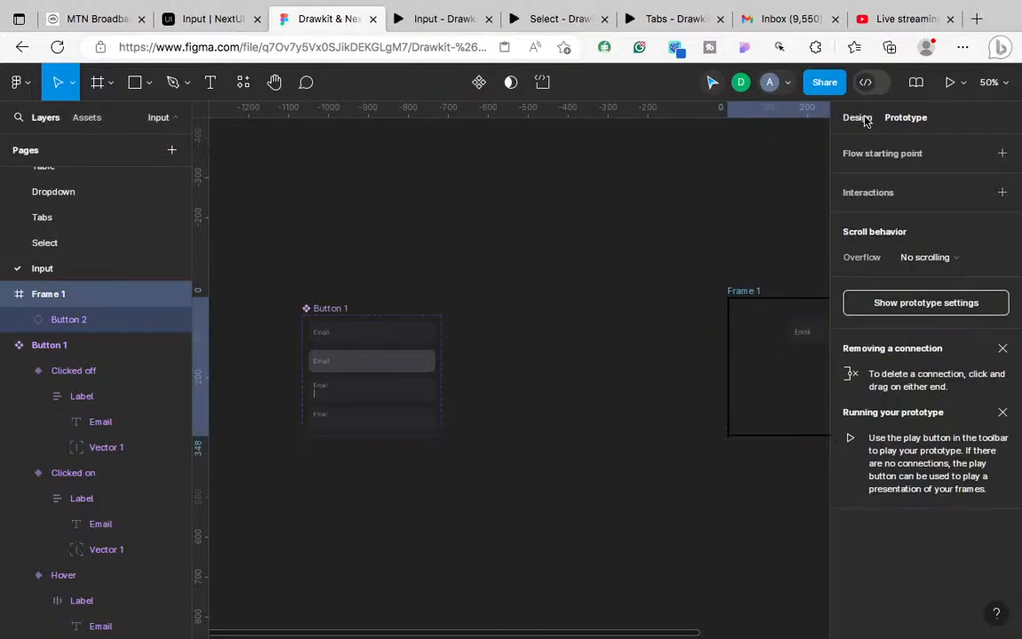
click(867, 119)
key(ctrl+Left)
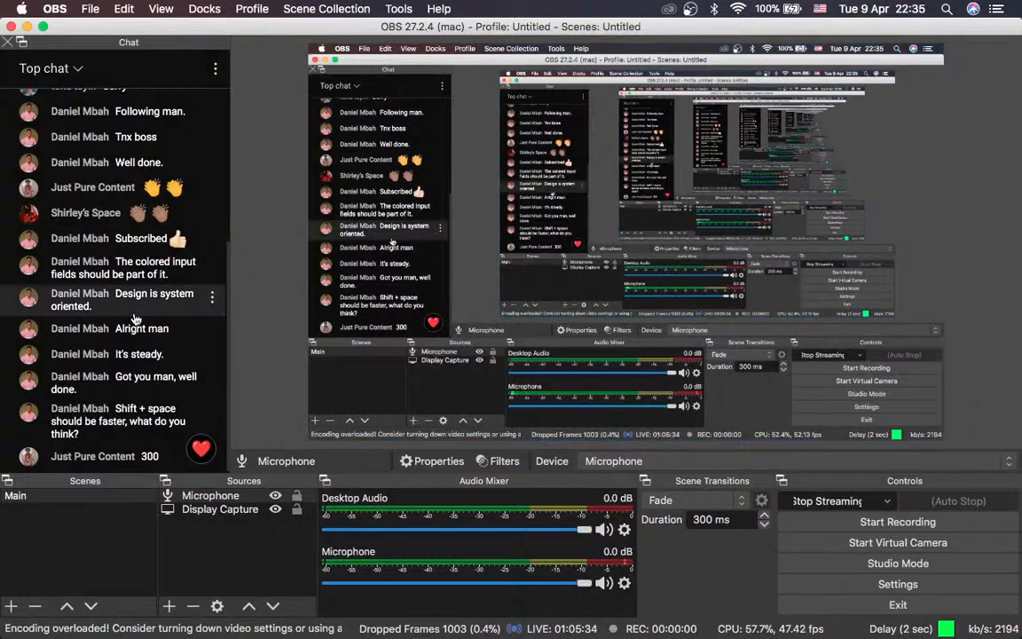
key(ctrl+Right)
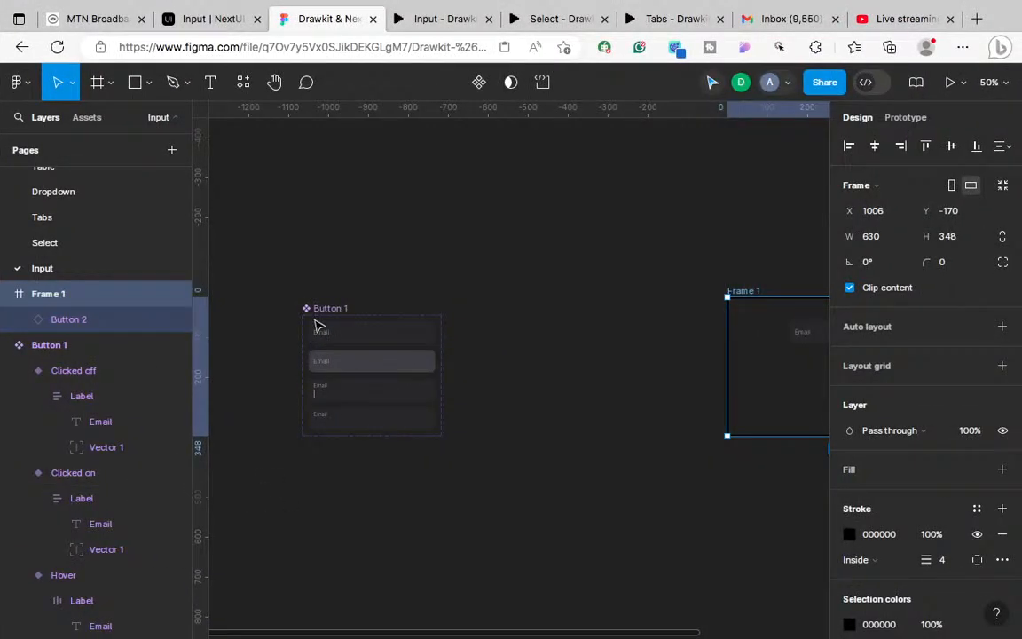
scroll(319, 326, up, 5)
scroll(552, 422, left, 5)
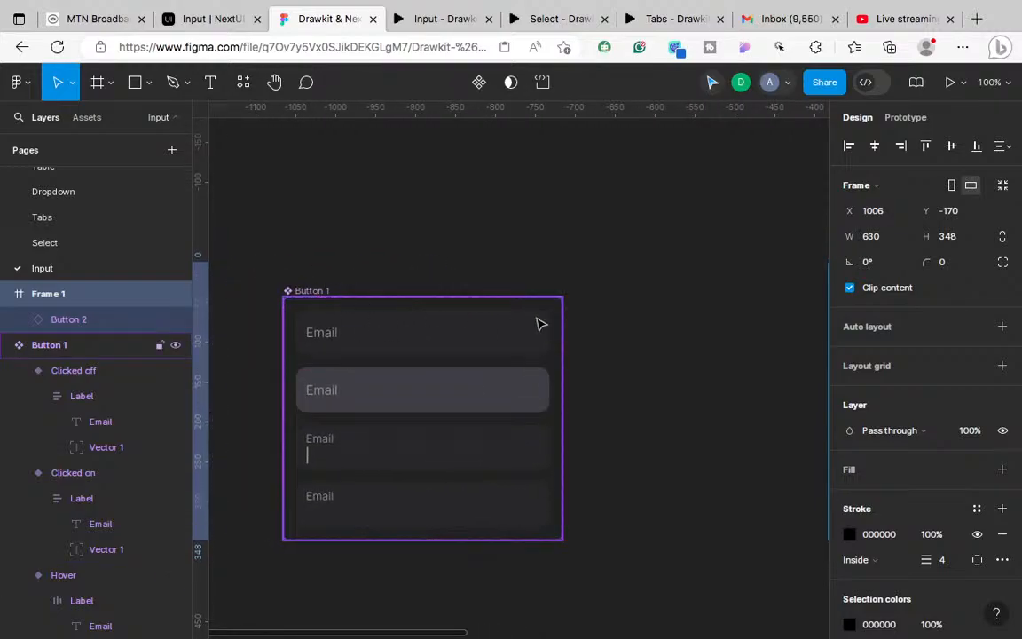
Step: Alt-drag the Button 1 component set to create a Button 2 duplicate at X 333
click(554, 364)
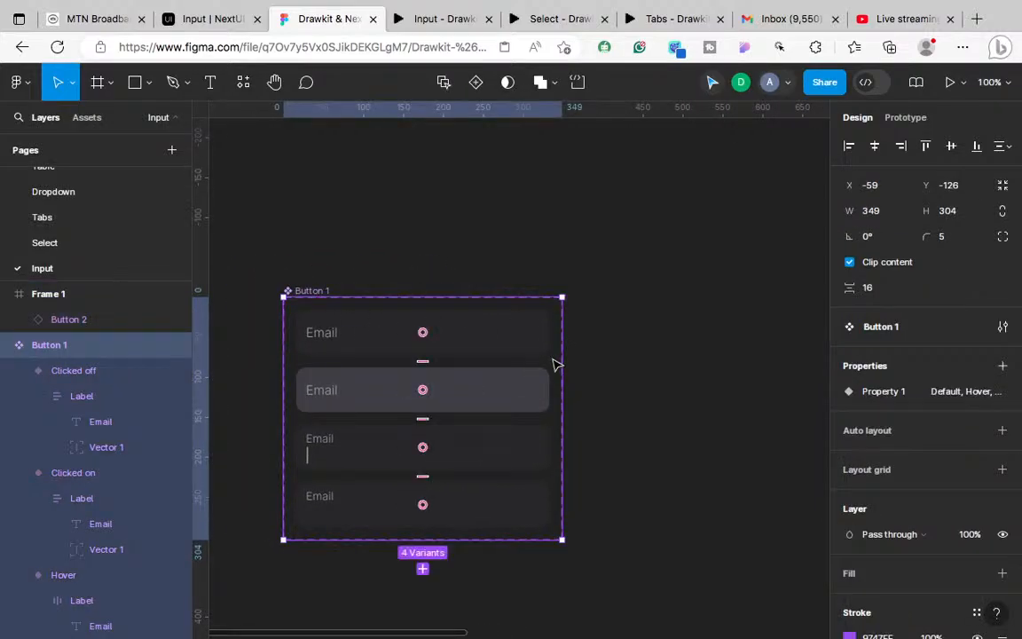
mouse_move(552, 359)
mouse_down()
mouse_move(834, 363)
mouse_move(753, 352)
mouse_move(627, 354)
mouse_up()
scroll(714, 418, left, 3)
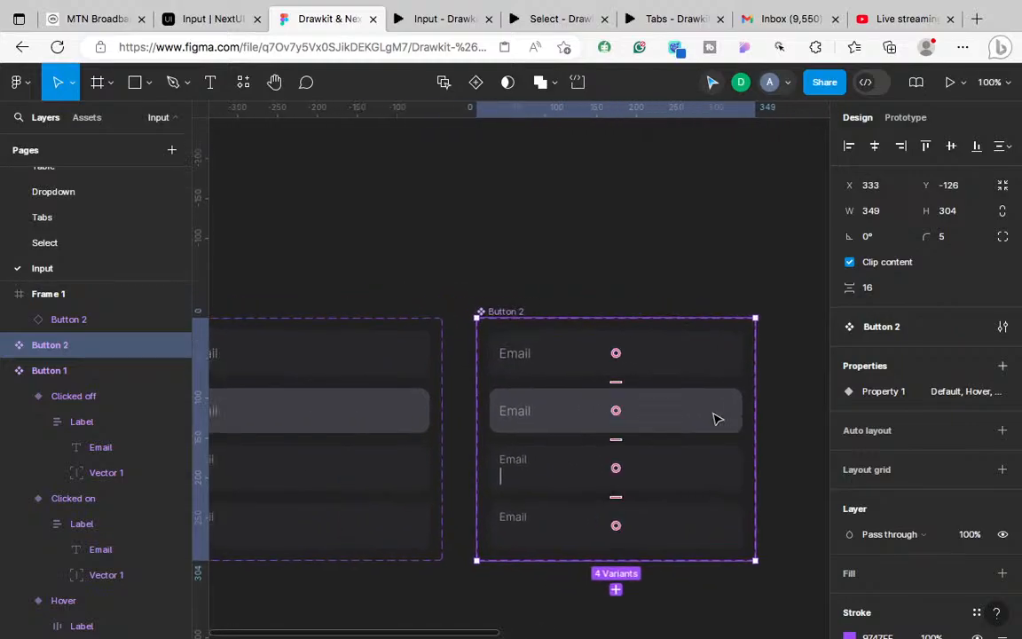
scroll(714, 418, left, 5)
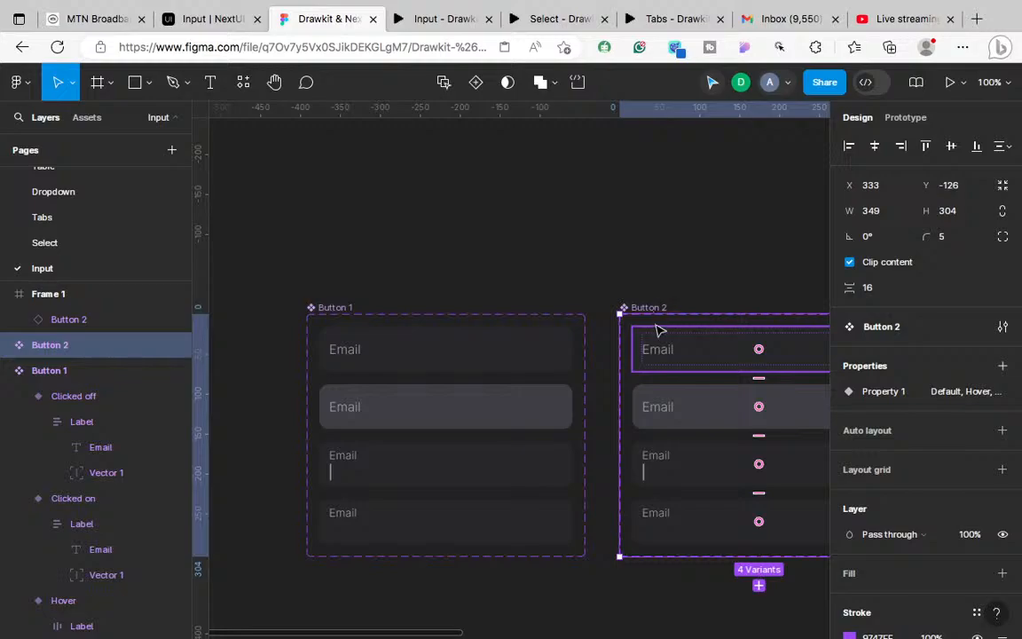
scroll(600, 358, right, 3)
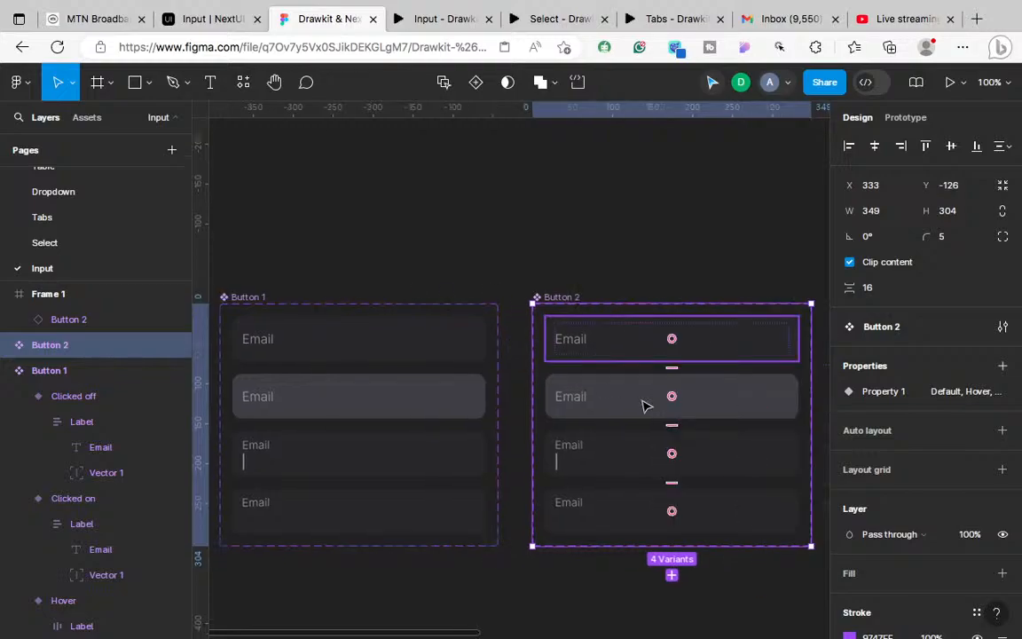
click(621, 463)
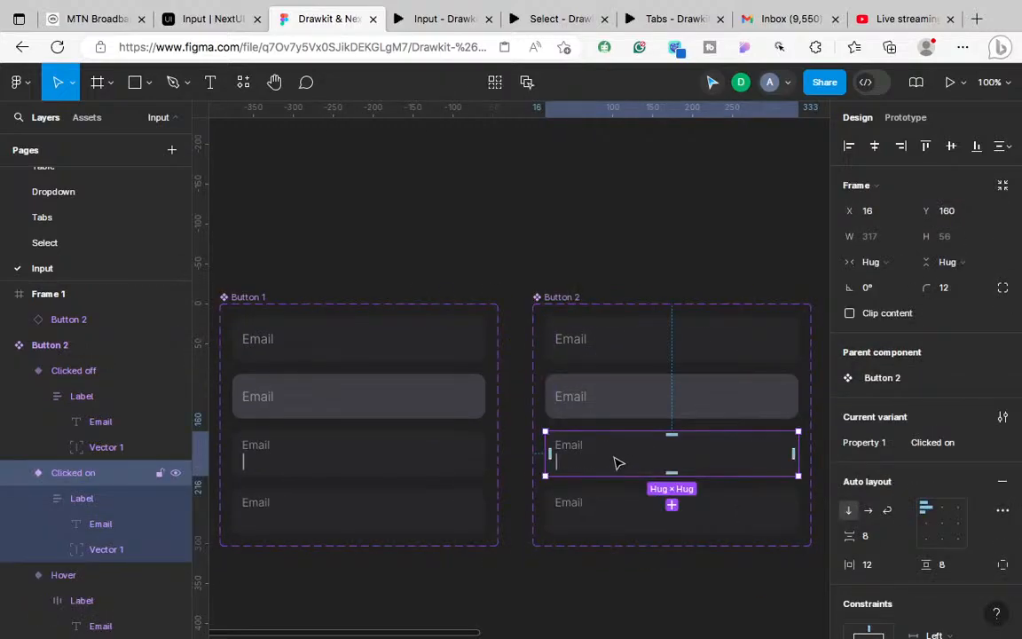
click(603, 354)
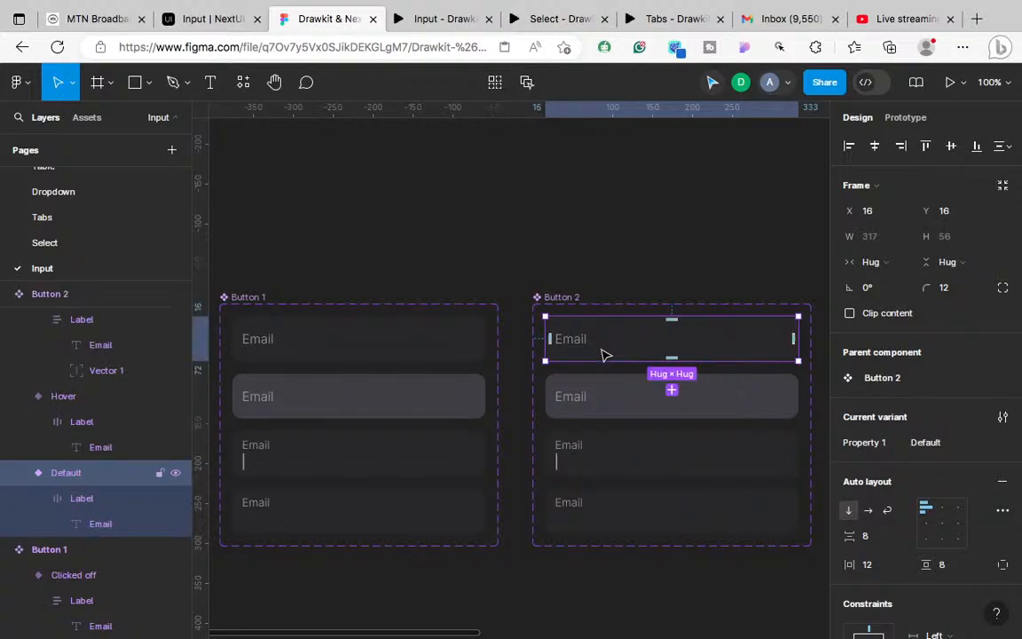
right_click(600, 354)
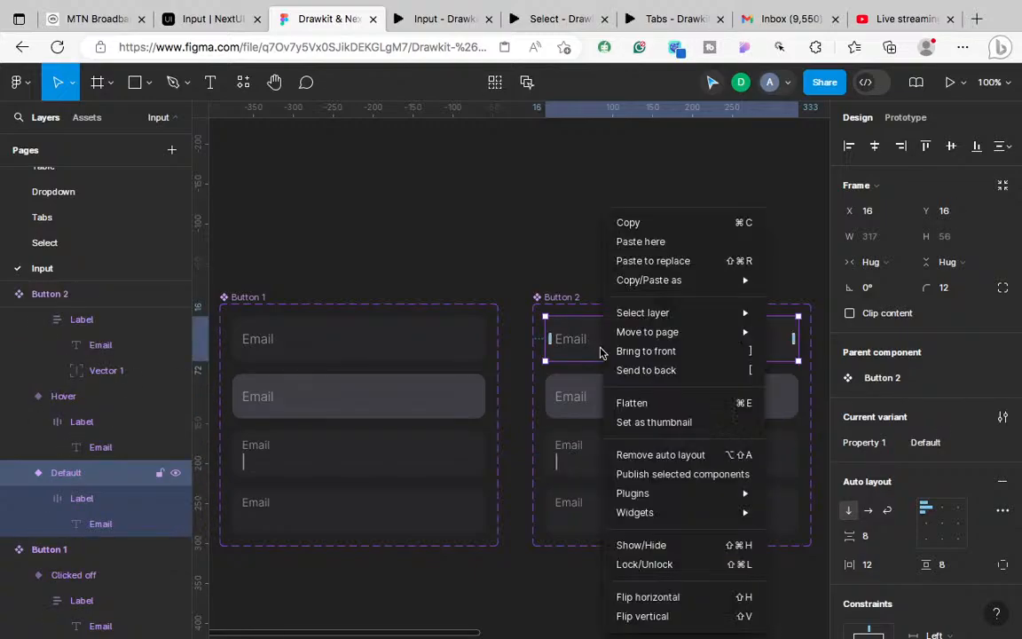
click(653, 260)
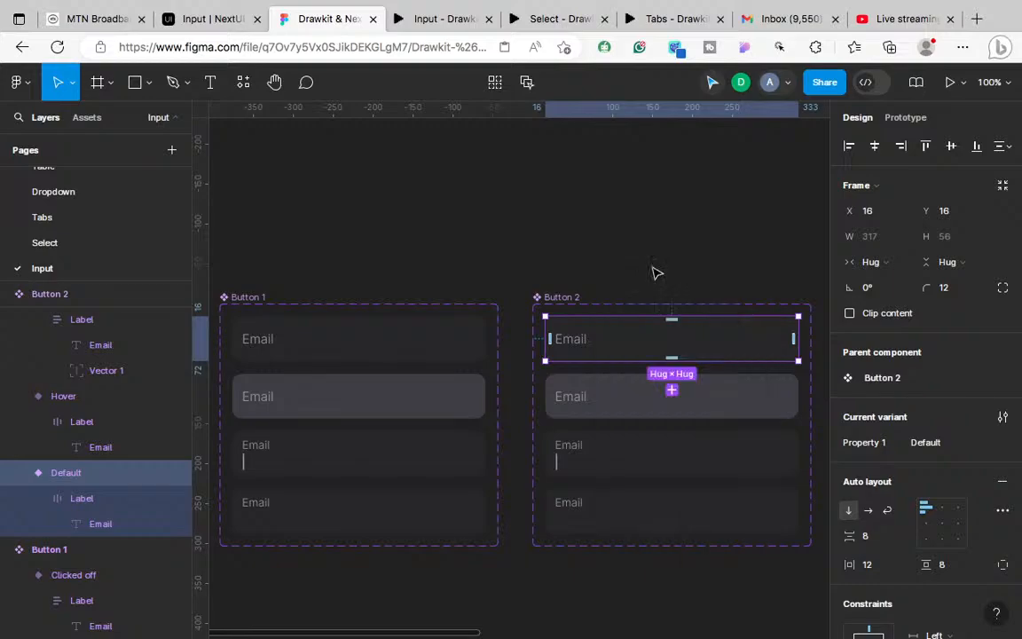
click(586, 336)
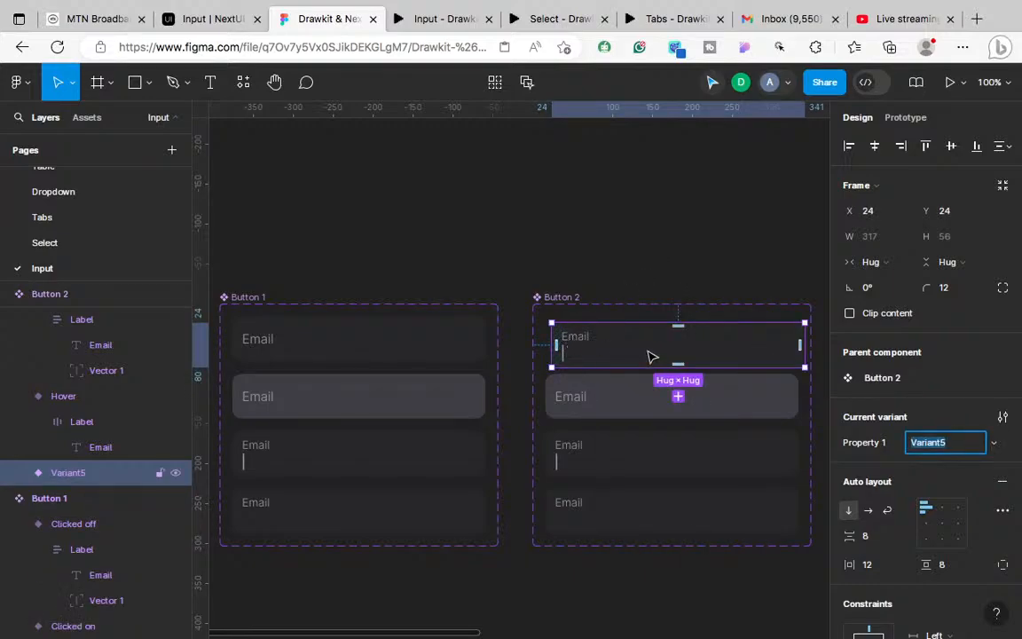
drag(647, 349, 639, 348)
drag(529, 339, 468, 344)
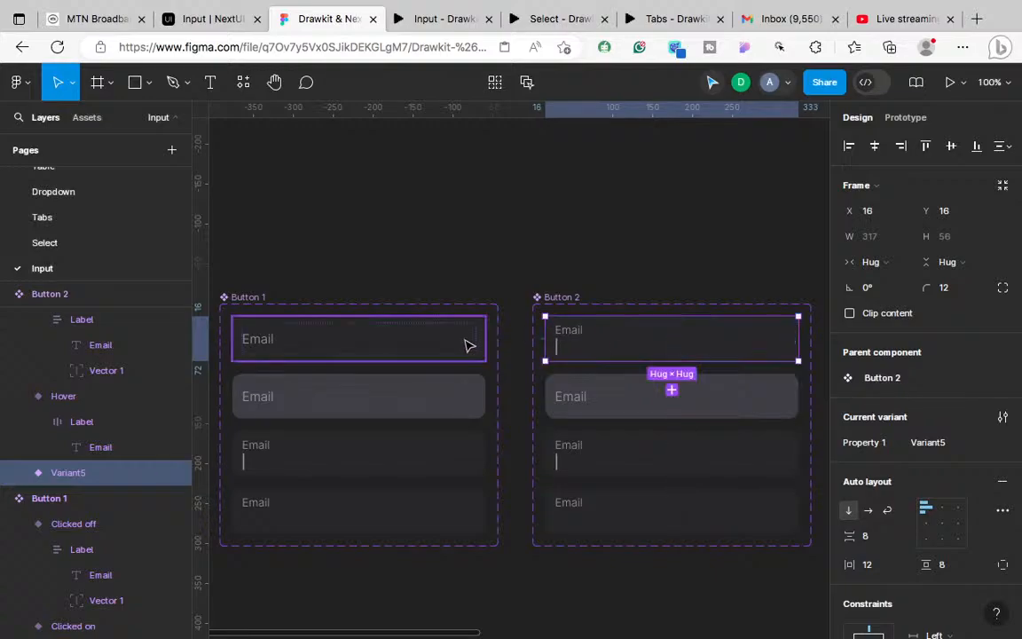
click(467, 344)
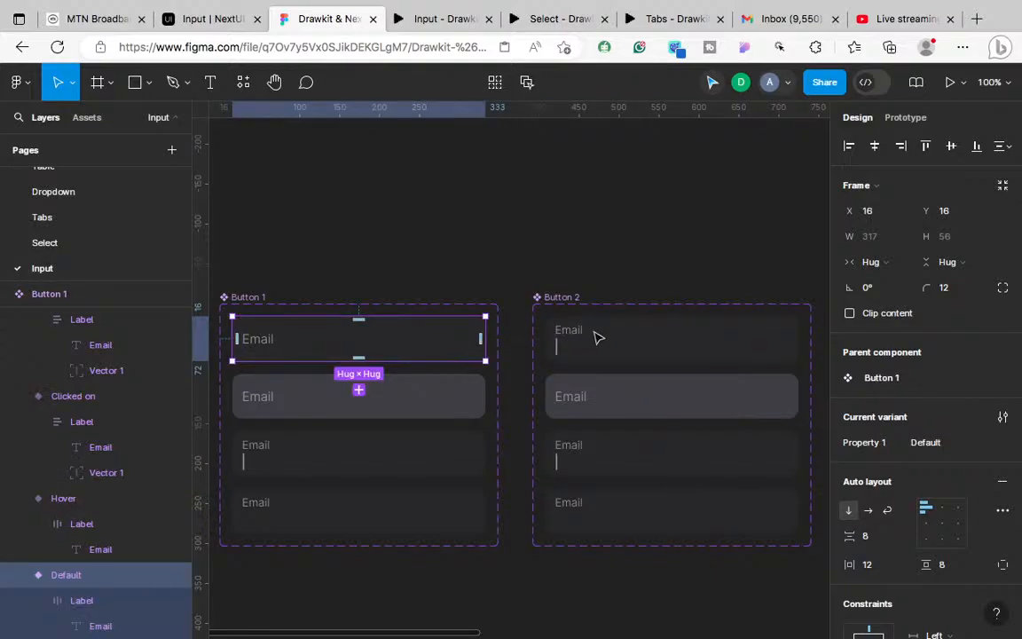
click(925, 443)
text(de)
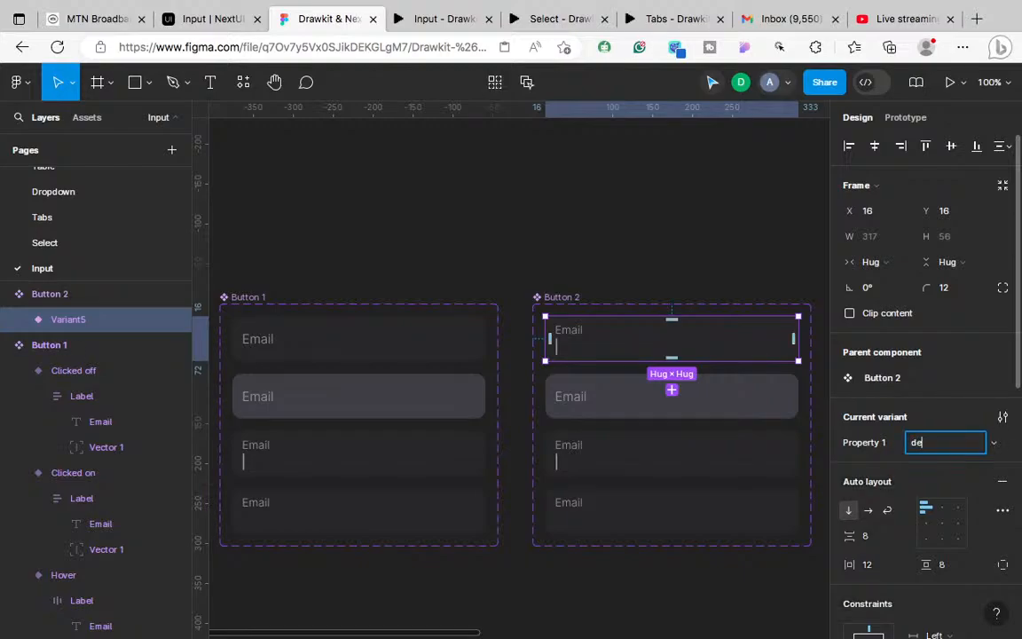
text(fault)
key(Return)
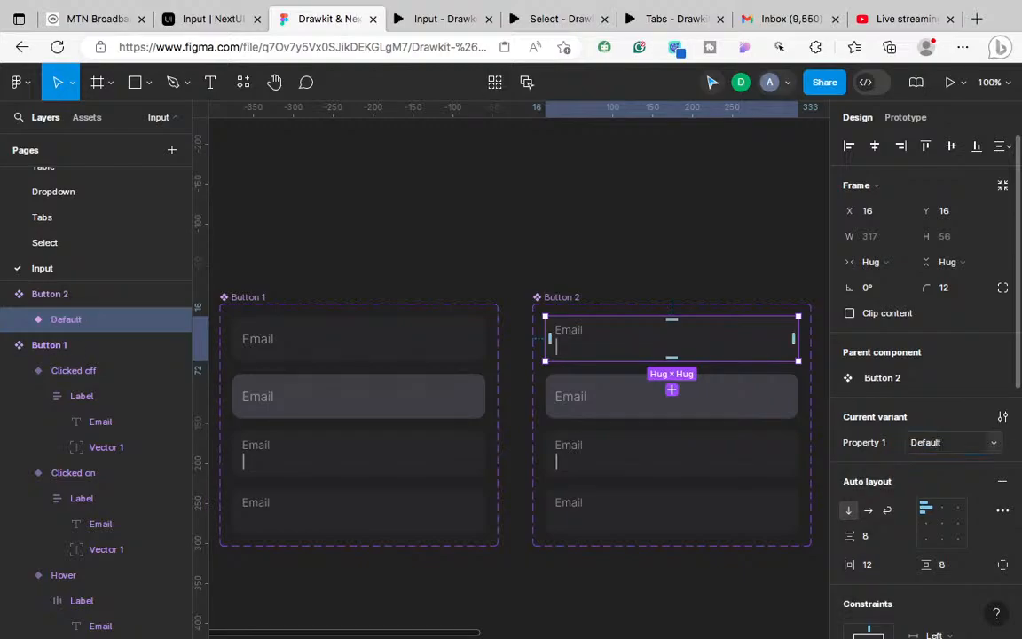
click(572, 298)
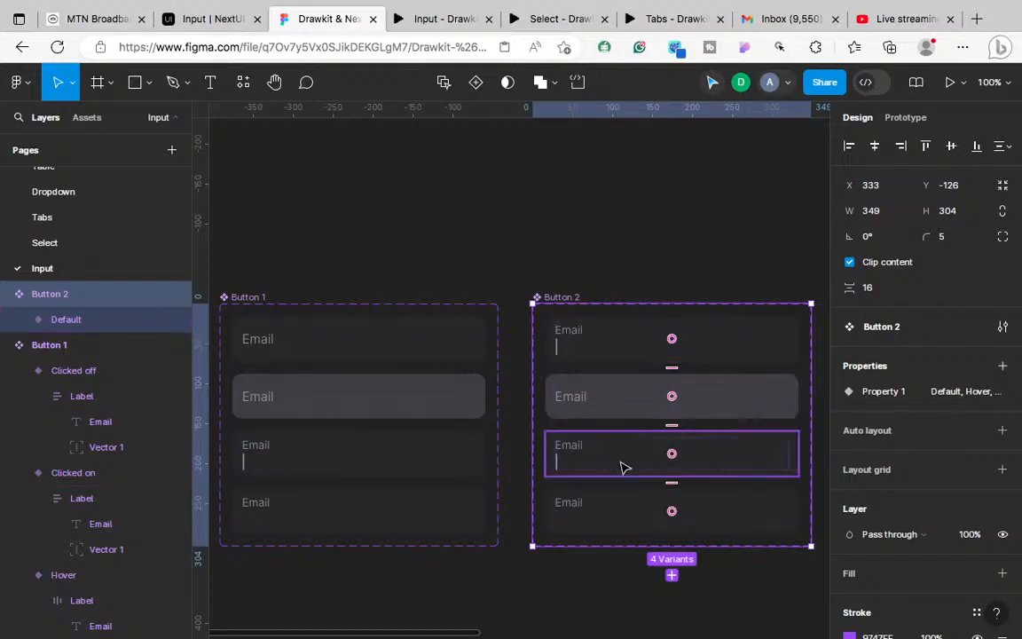
scroll(521, 354, left, 3)
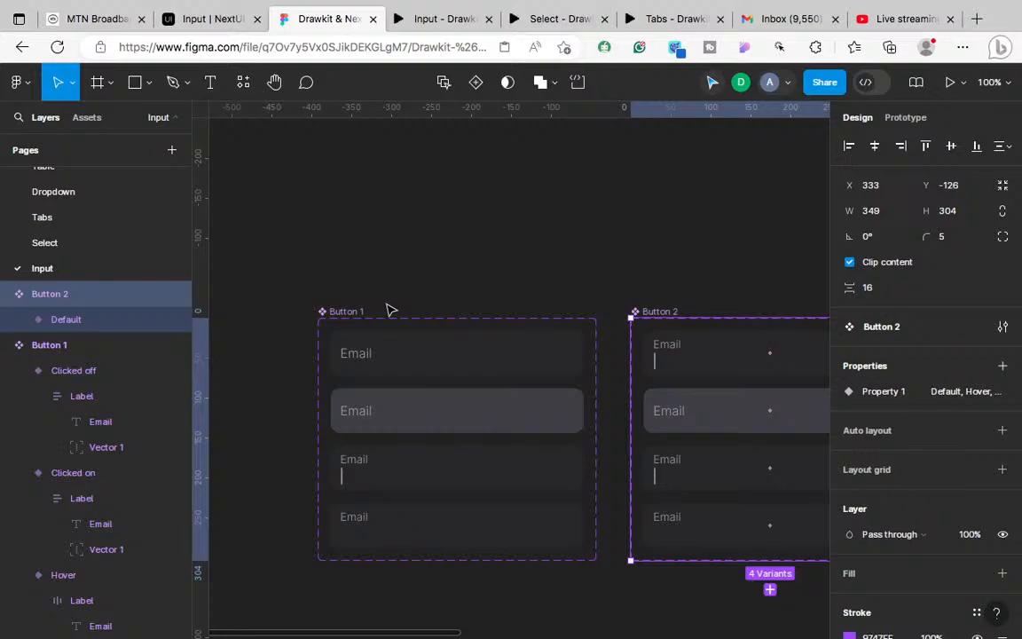
scroll(590, 402, right, 4)
scroll(590, 402, down, 2)
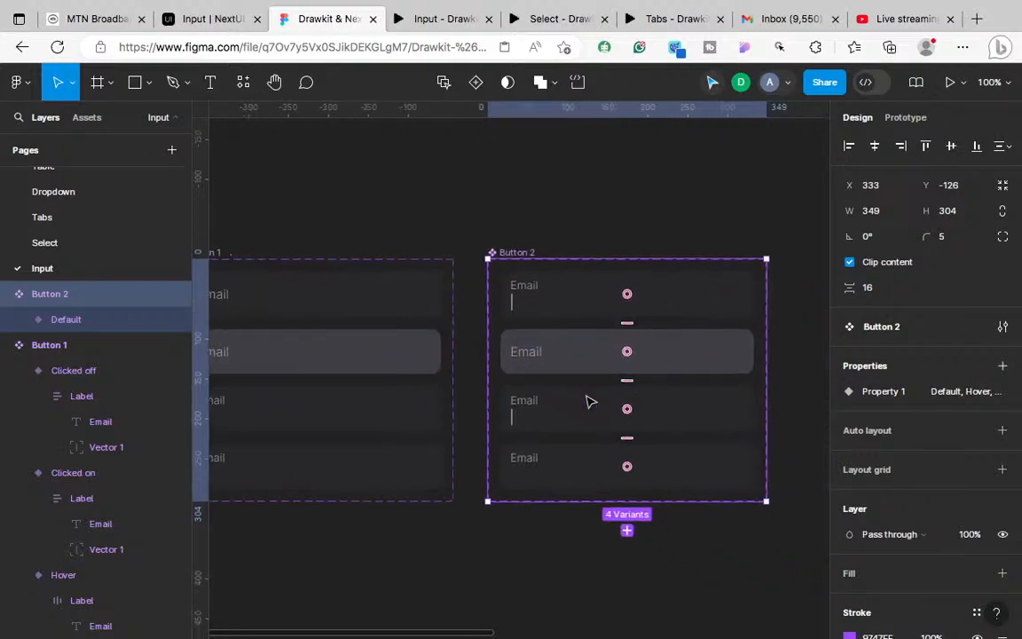
Step: Paste the copied field over Button 2's Hover variant and line it up in the stack
click(578, 300)
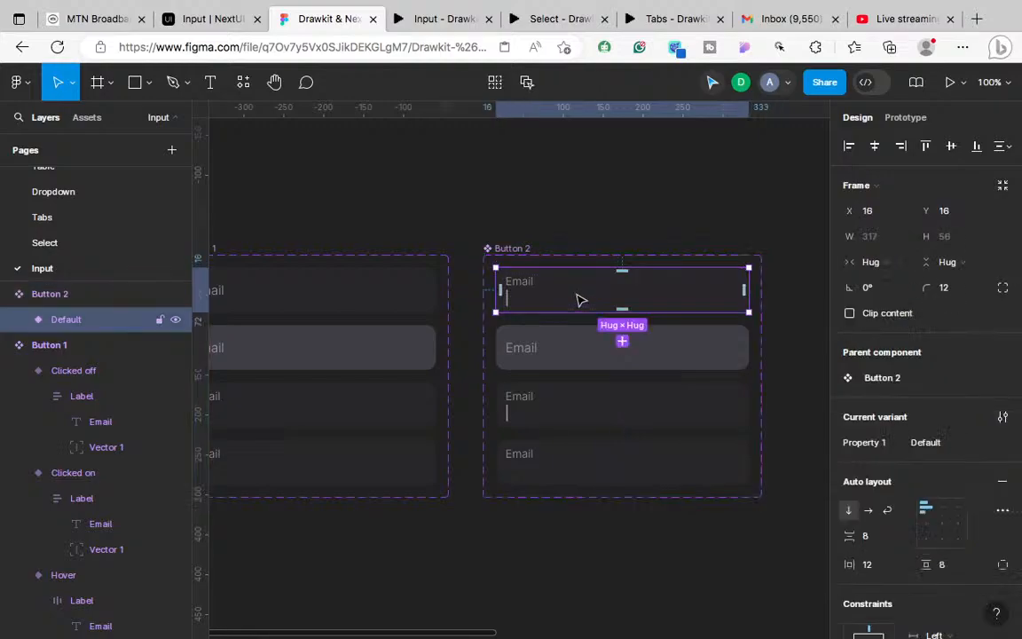
click(564, 349)
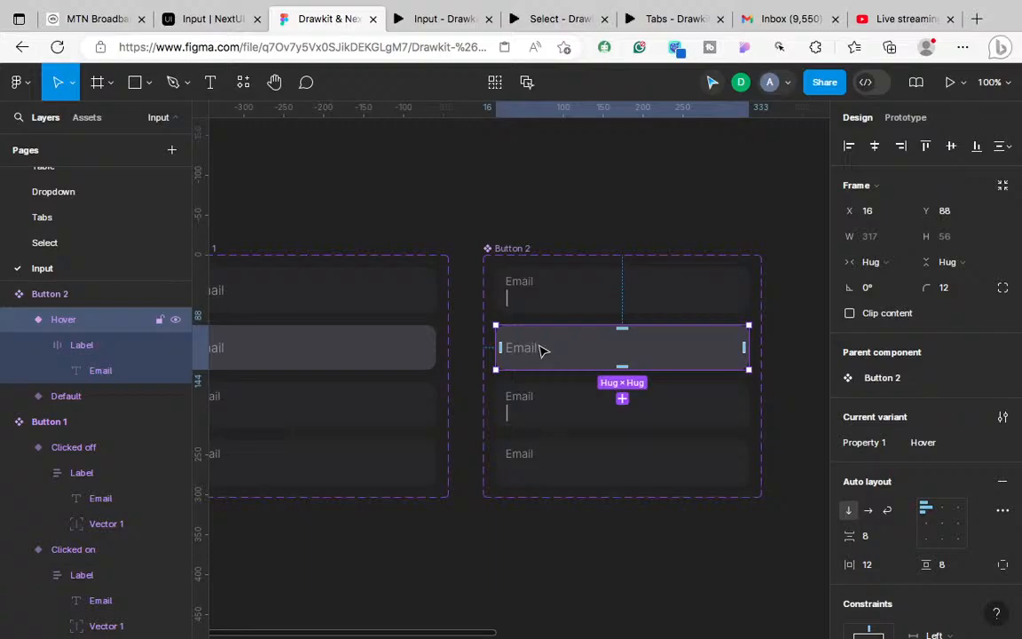
right_click(548, 348)
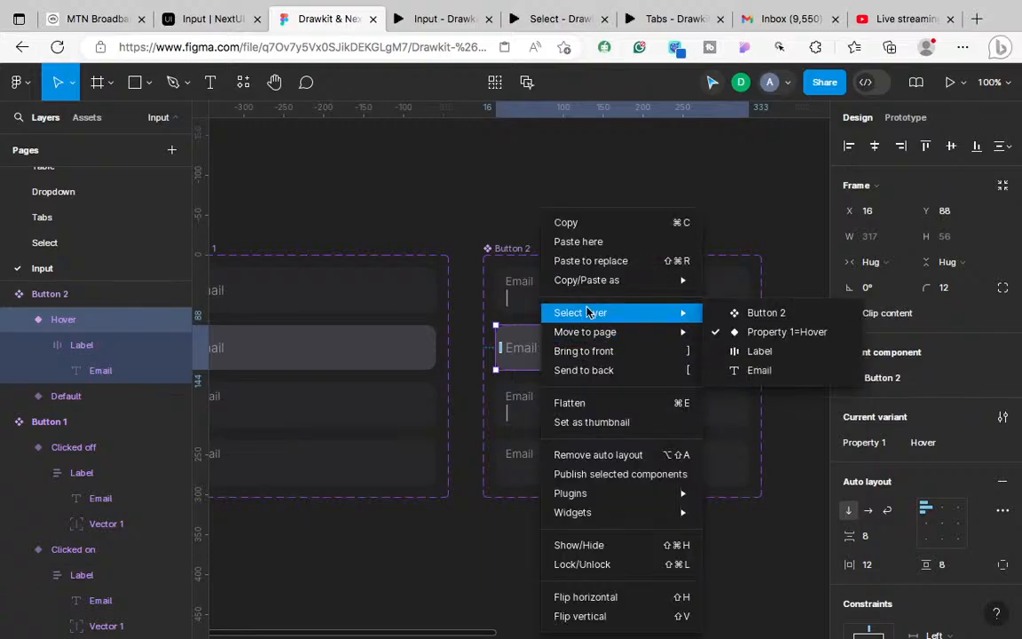
click(587, 260)
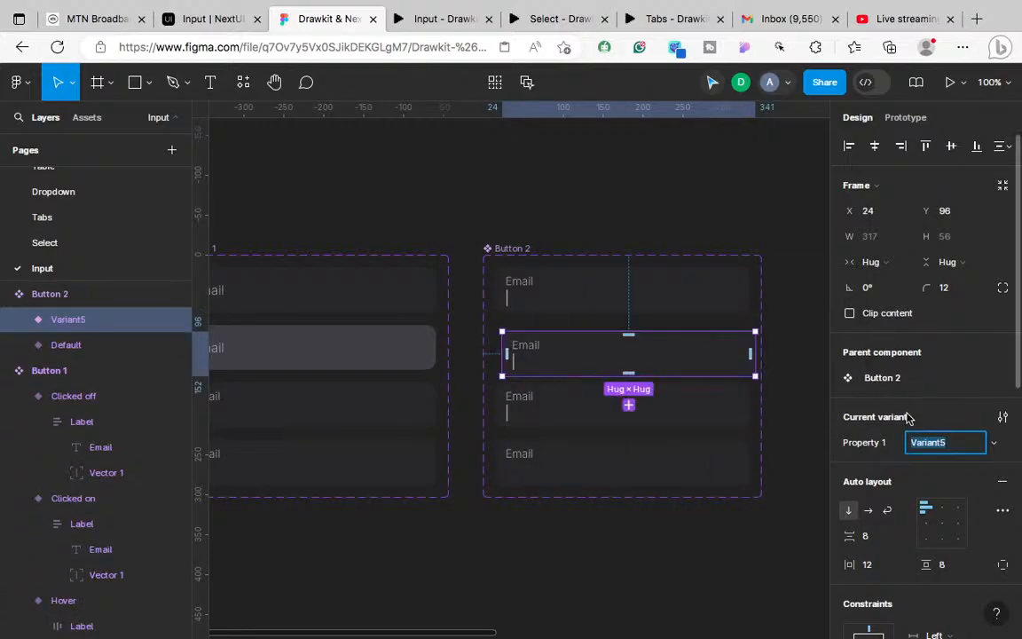
scroll(909, 416, down, 1)
drag(671, 359, 664, 351)
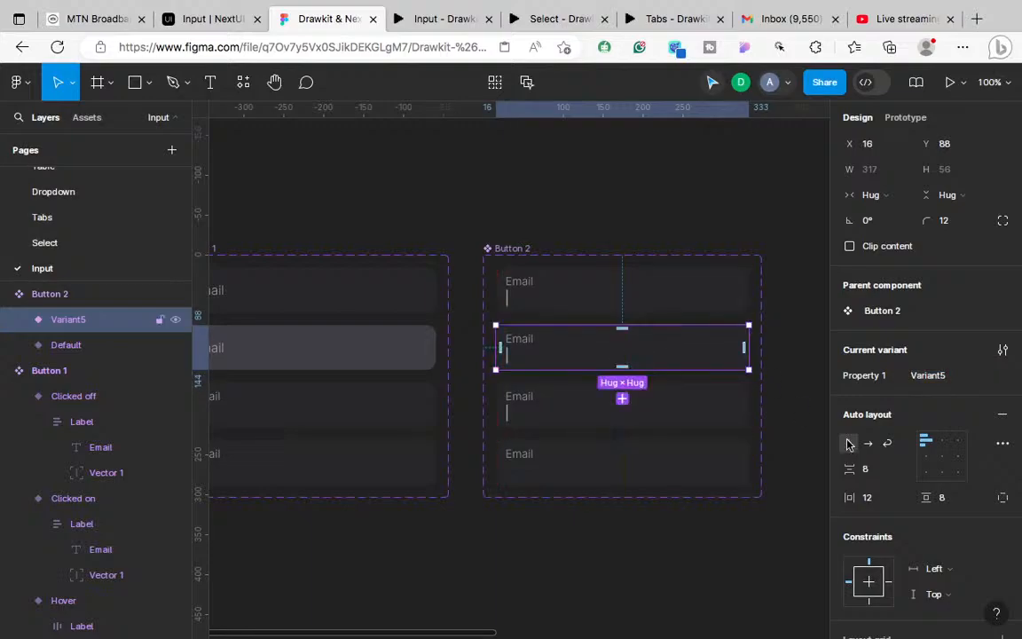
scroll(887, 506, down, 5)
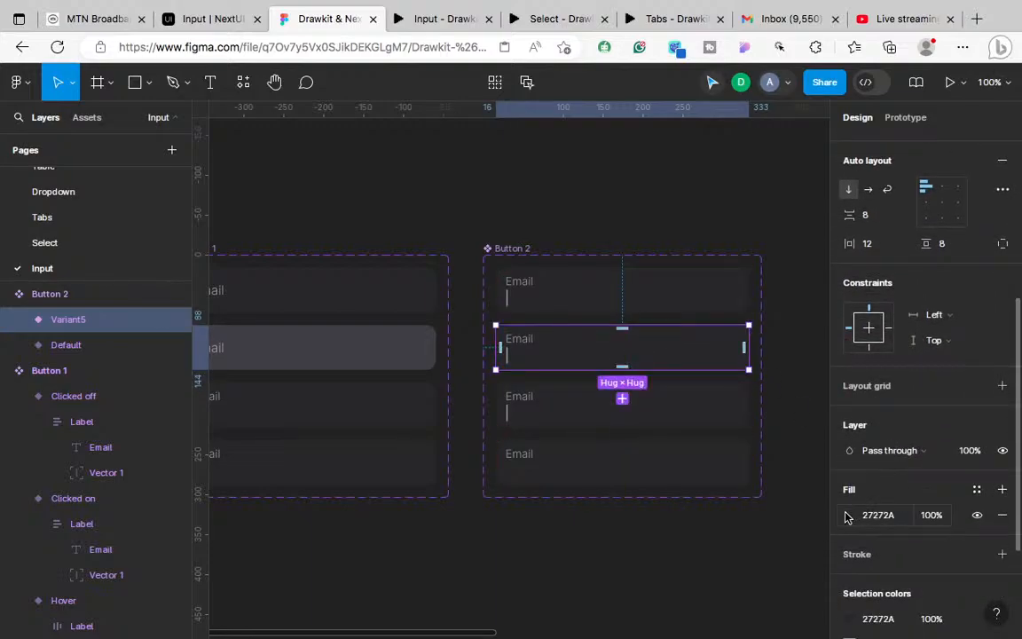
Step: Eyedrop Button 1's hover grey 3F3F46 as the new variant's fill
click(849, 514)
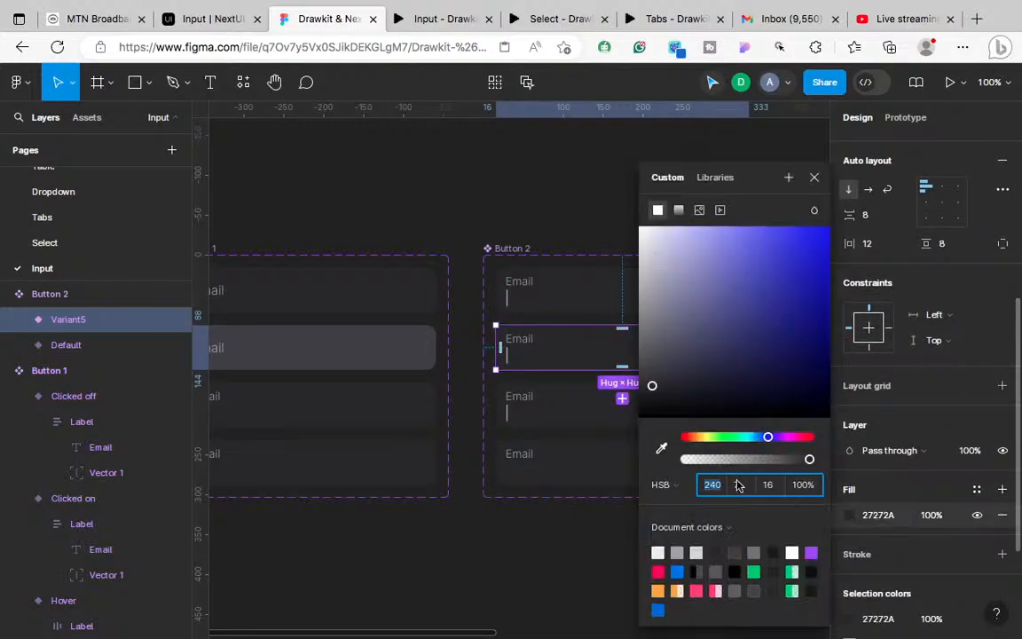
key(i)
click(386, 341)
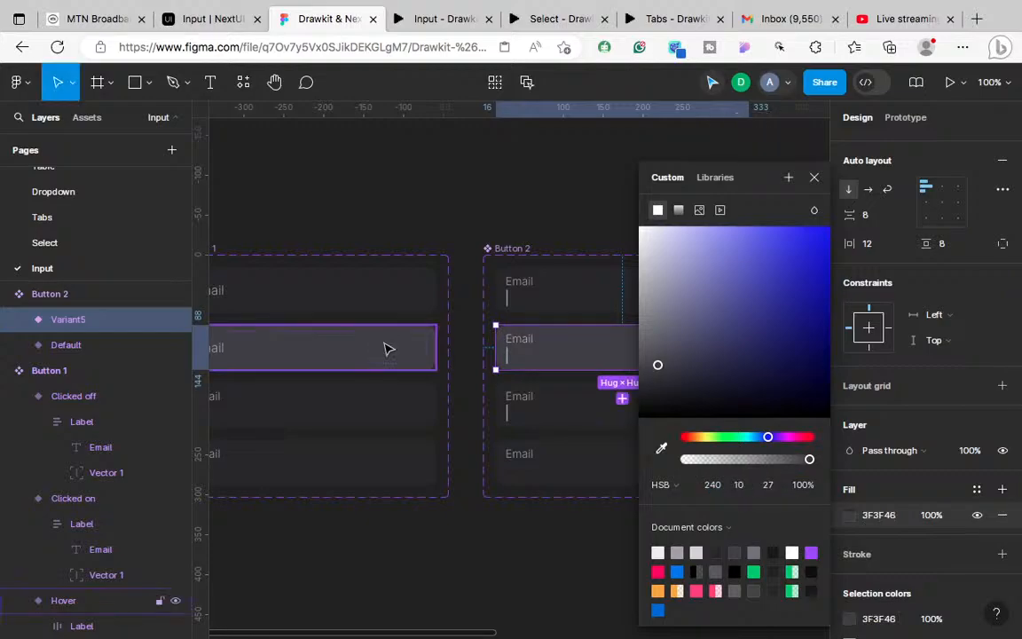
click(502, 594)
scroll(502, 593, right, 1)
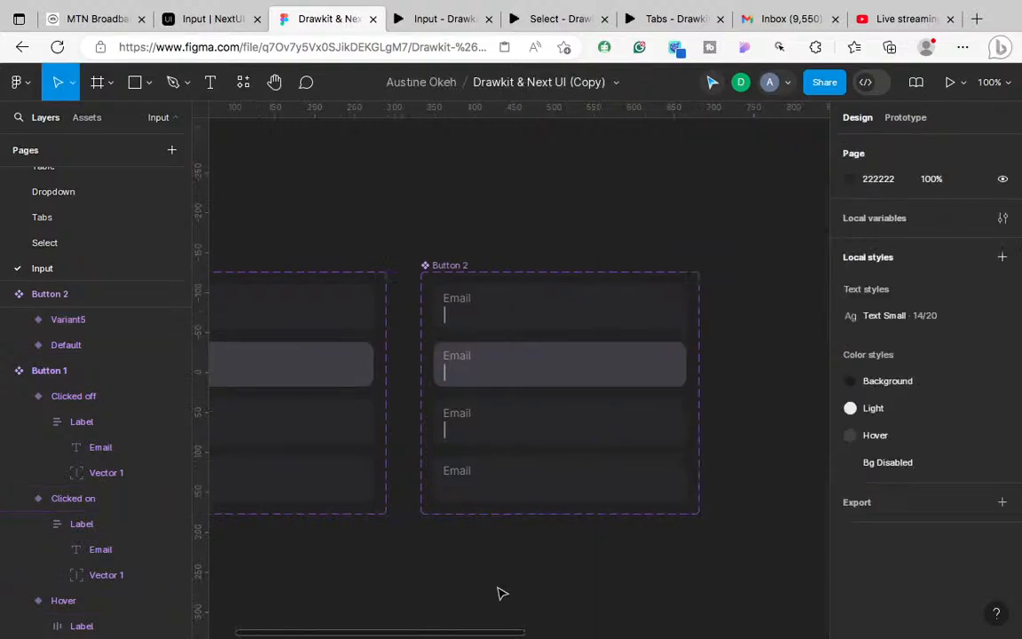
Step: Rename the new variant's Property 1 value from Variant5 to Hover
click(559, 371)
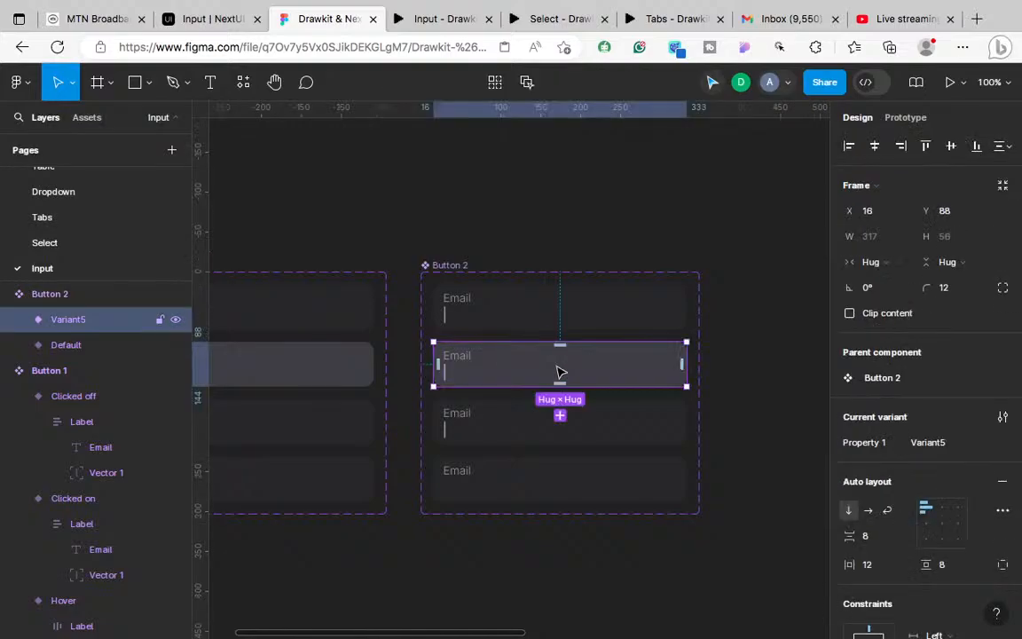
click(336, 364)
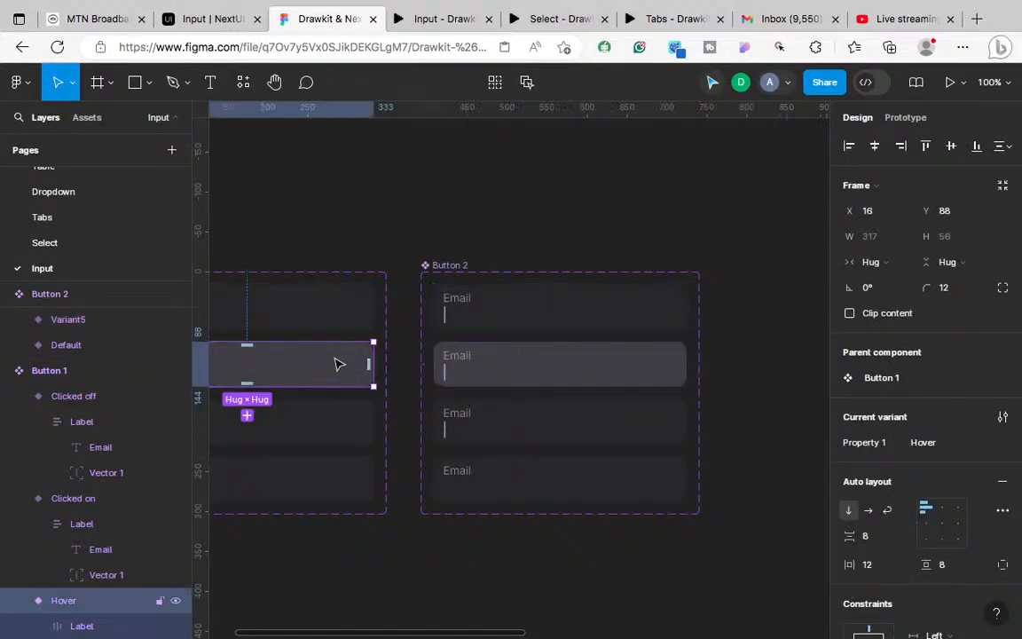
click(582, 369)
click(931, 451)
text(H)
key(Return)
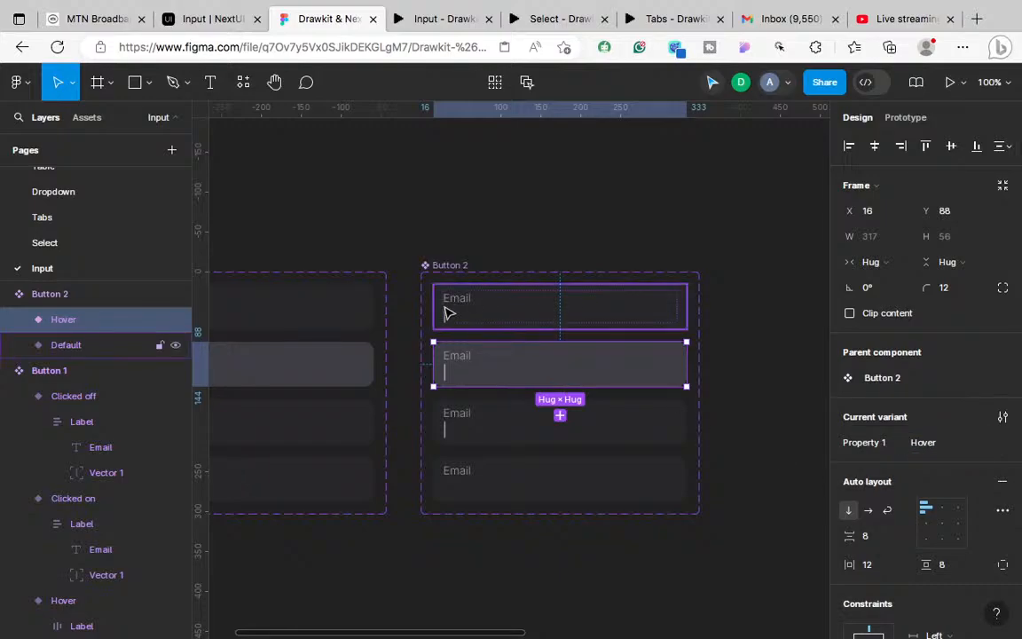
Step: Delete the vertical line (Vector 1) from Button 2 Default's label group
click(452, 314)
double_click(452, 318)
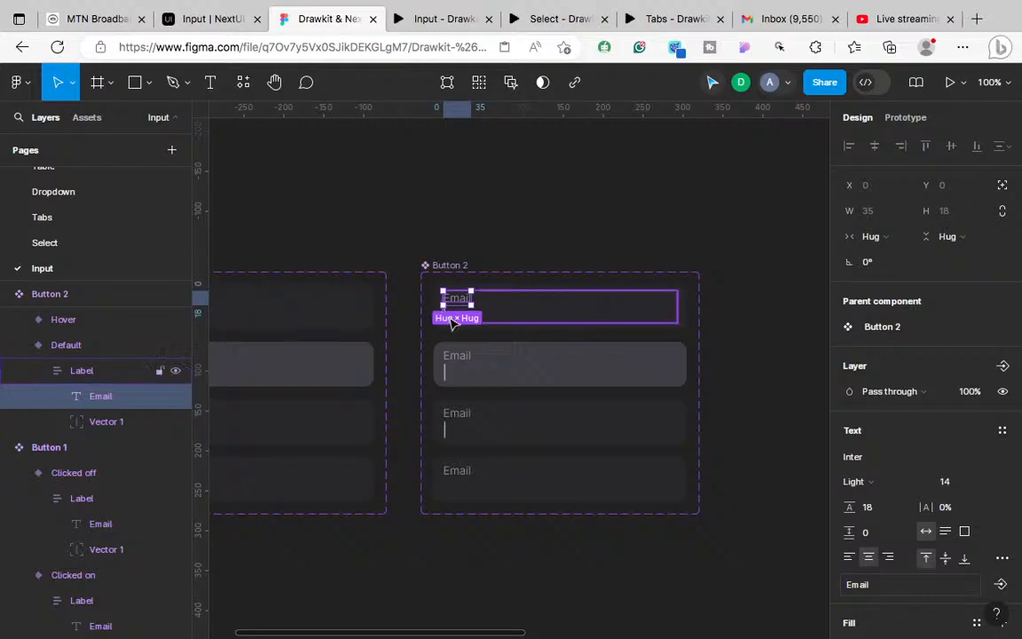
scroll(453, 321, up, 10)
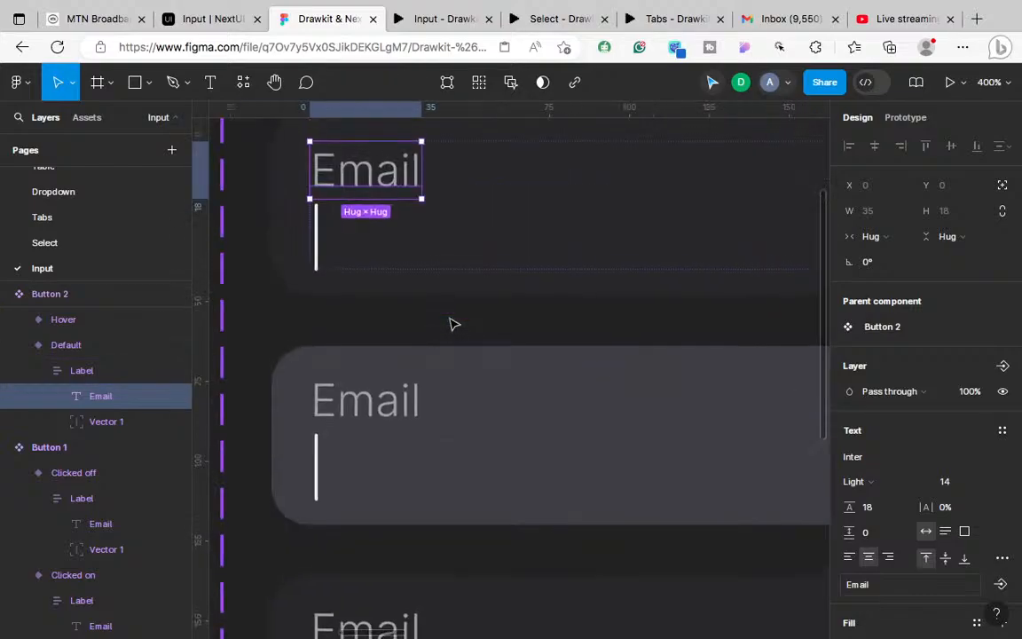
click(518, 296)
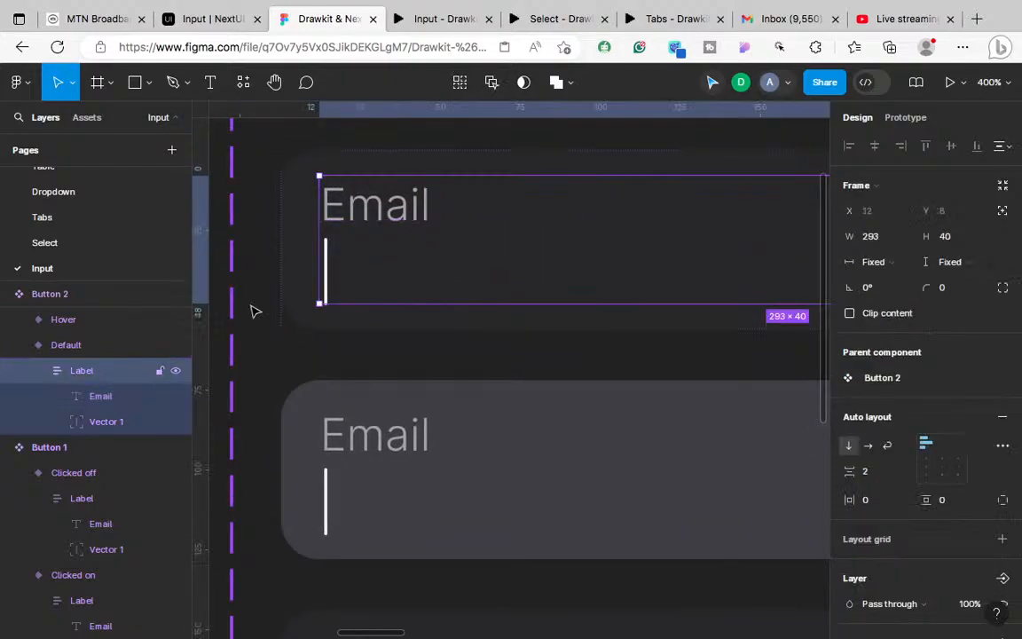
click(95, 427)
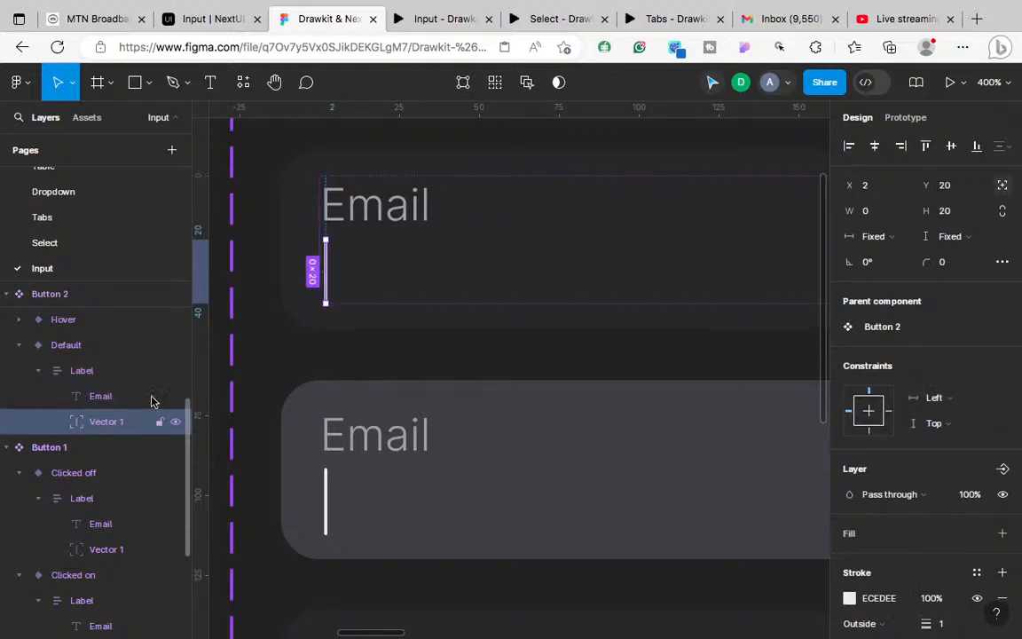
key(Delete)
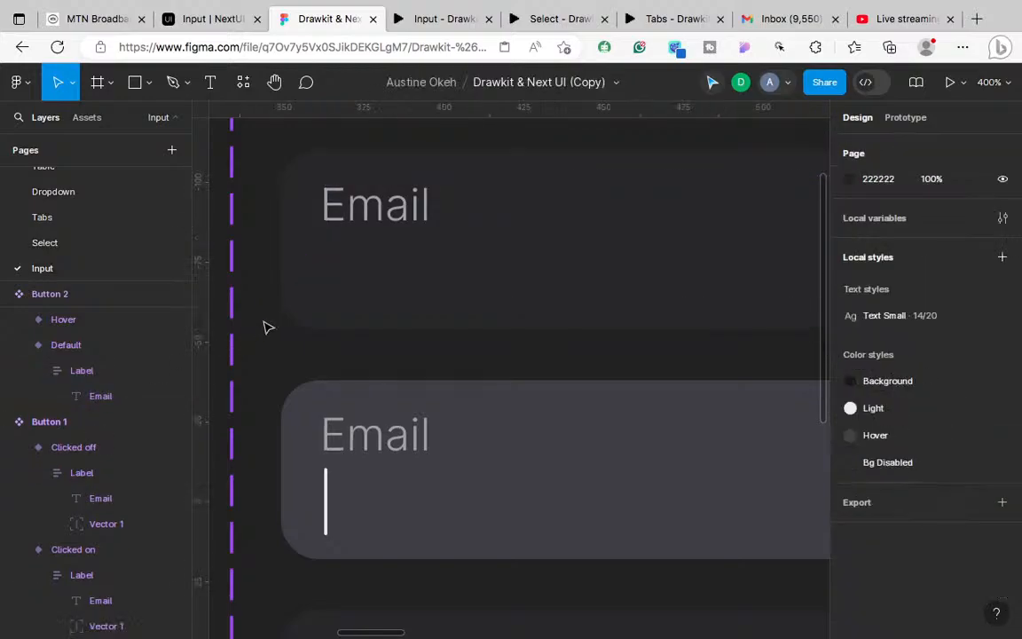
Step: Duplicate the Email label text with Ctrl+D, checking NextUI's input for reference
click(95, 373)
click(95, 396)
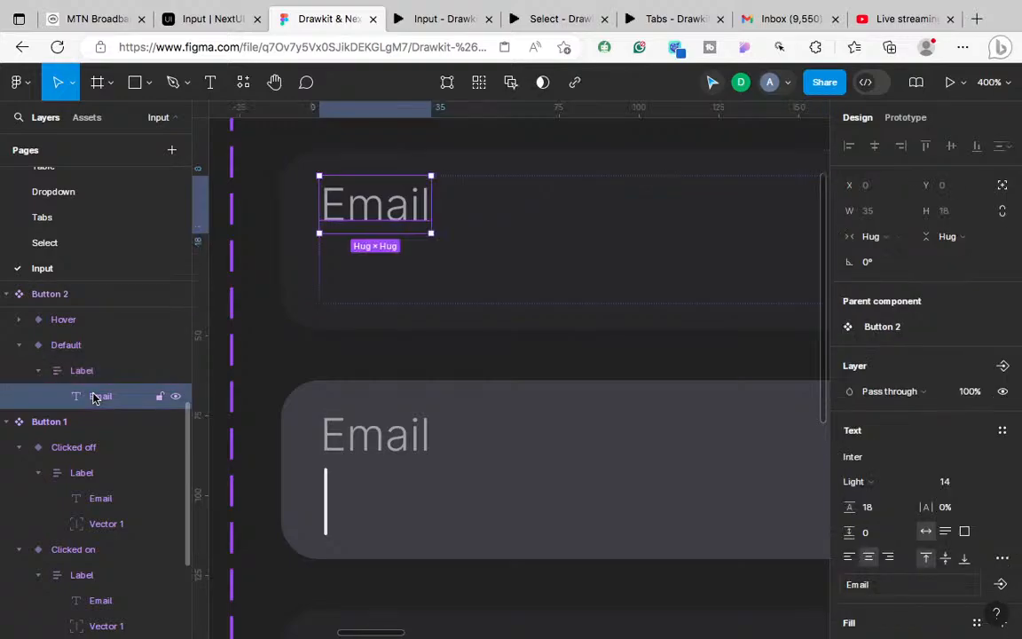
key(ctrl+d)
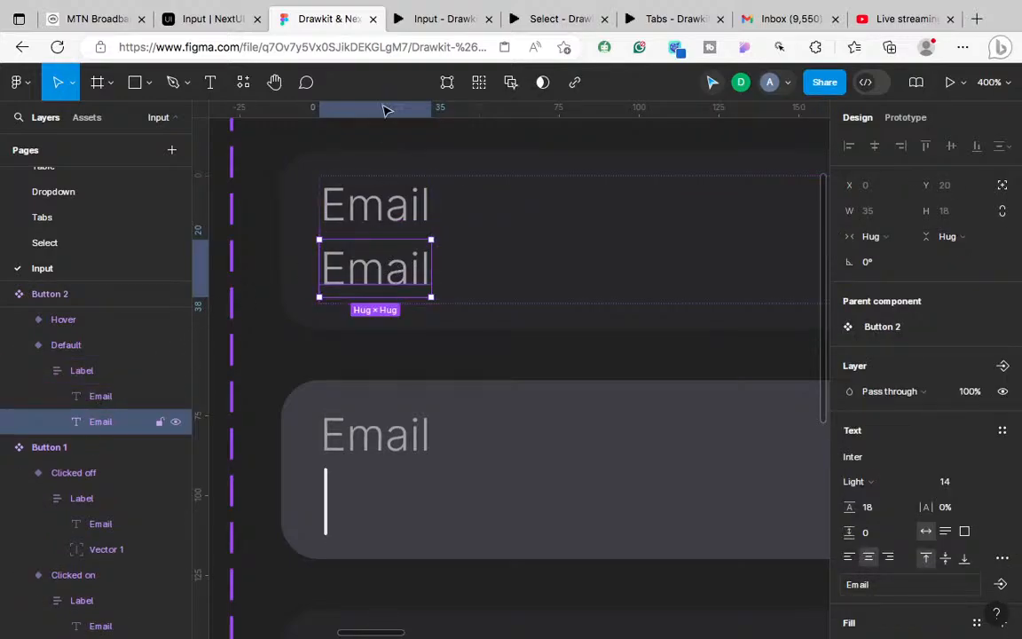
click(199, 18)
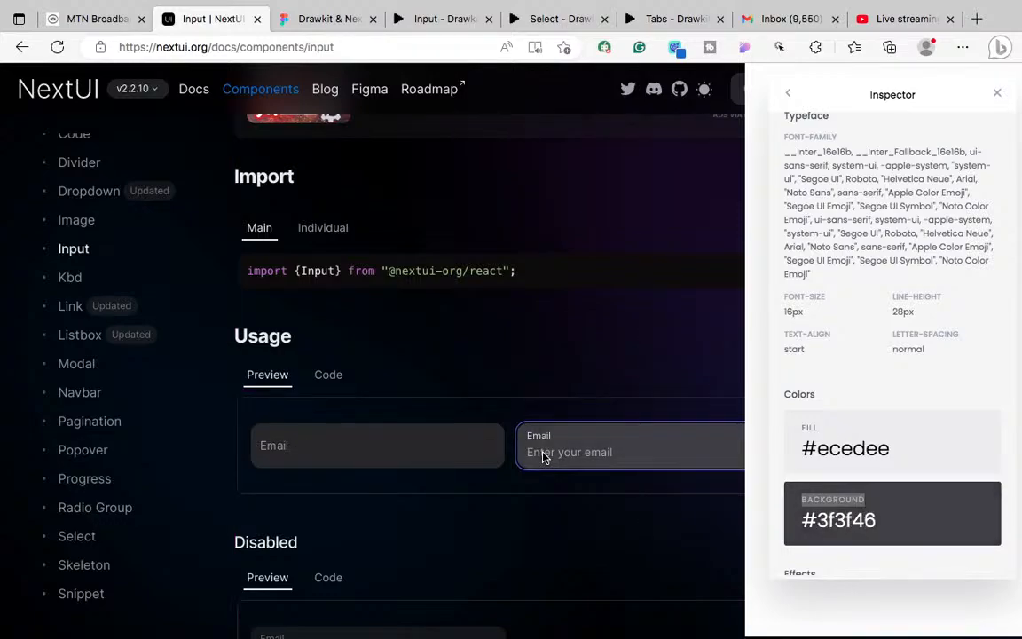
click(299, 21)
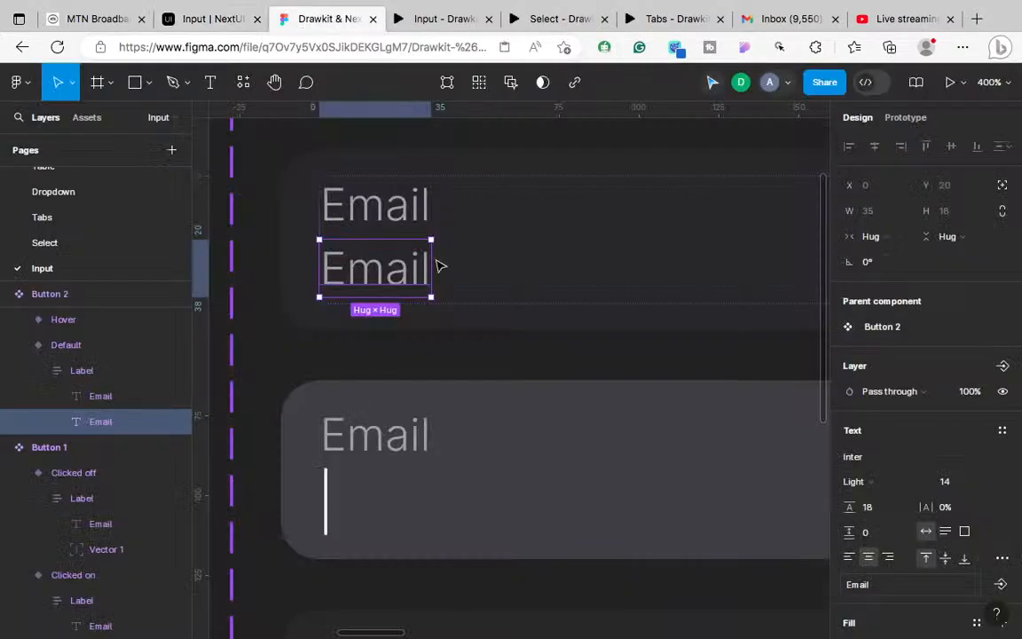
click(377, 224)
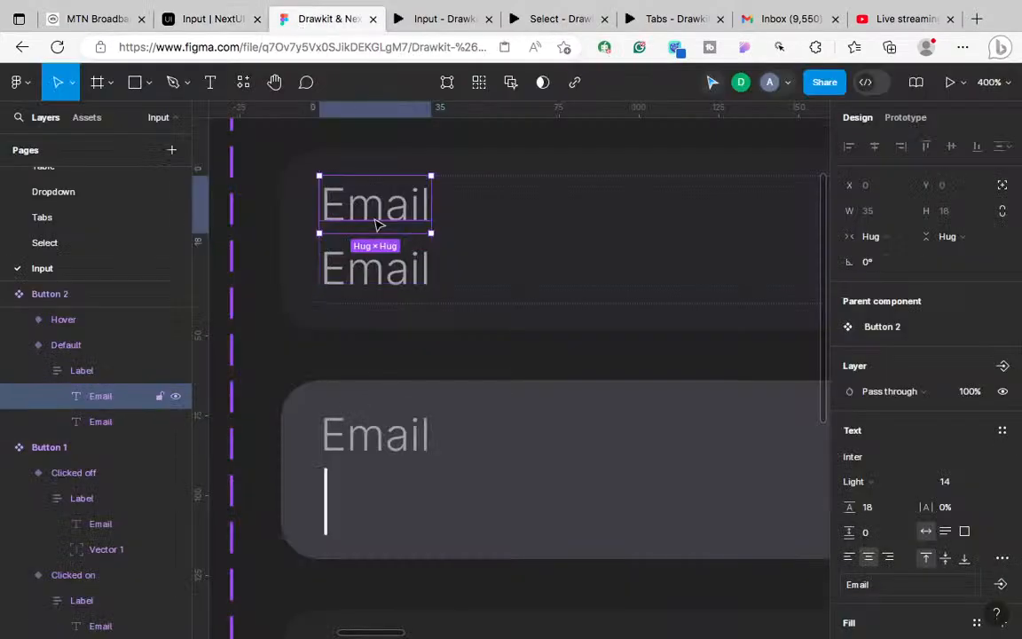
click(399, 289)
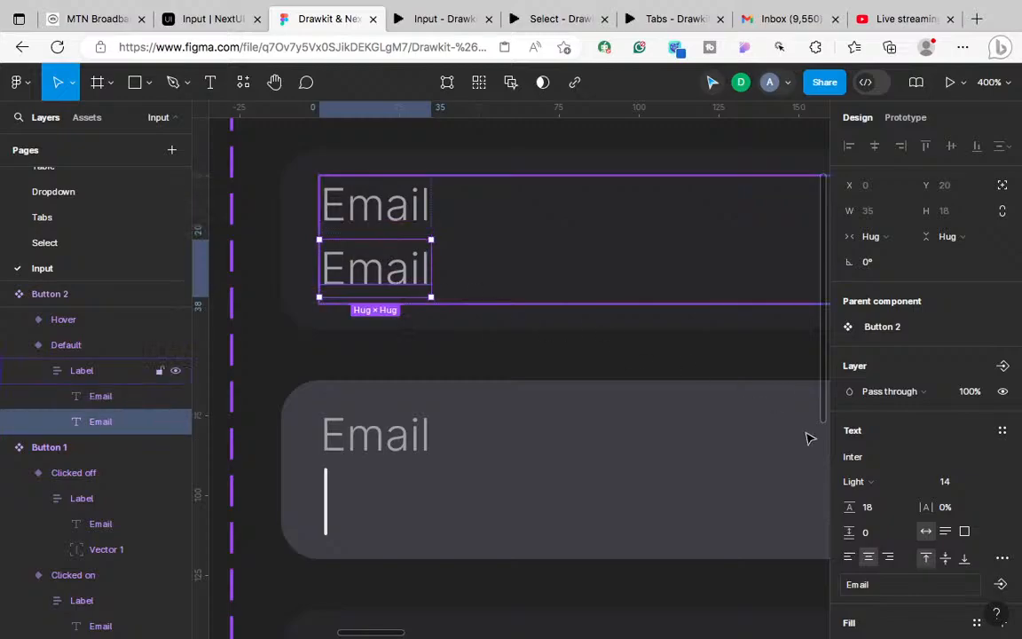
Step: Set the duplicated Email text to font size 16 and line height 20
click(955, 487)
text(16)
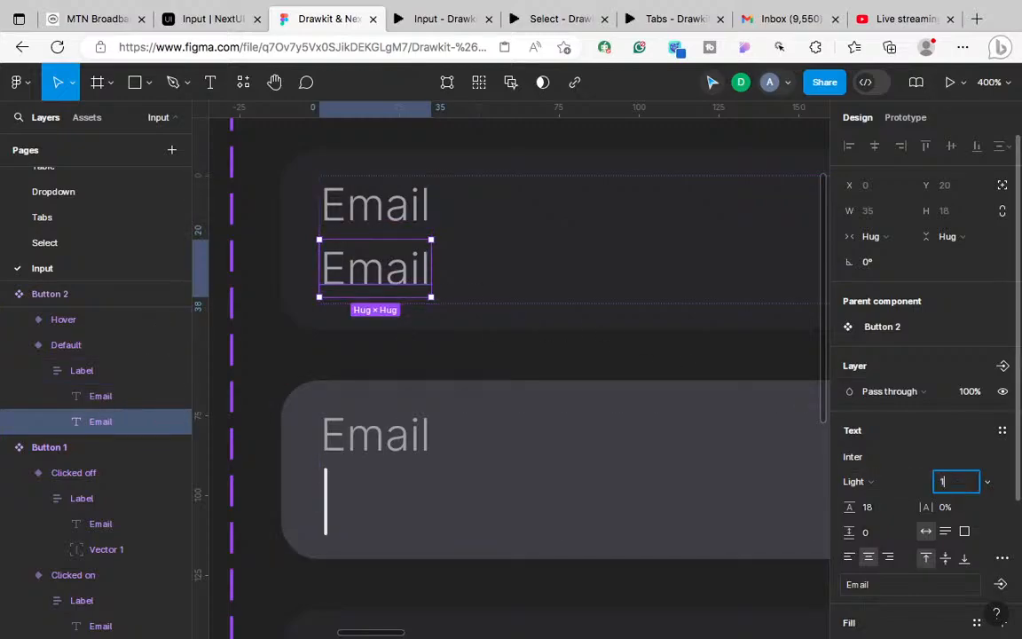
key(Return)
click(867, 511)
text(20)
key(Return)
key(alt)
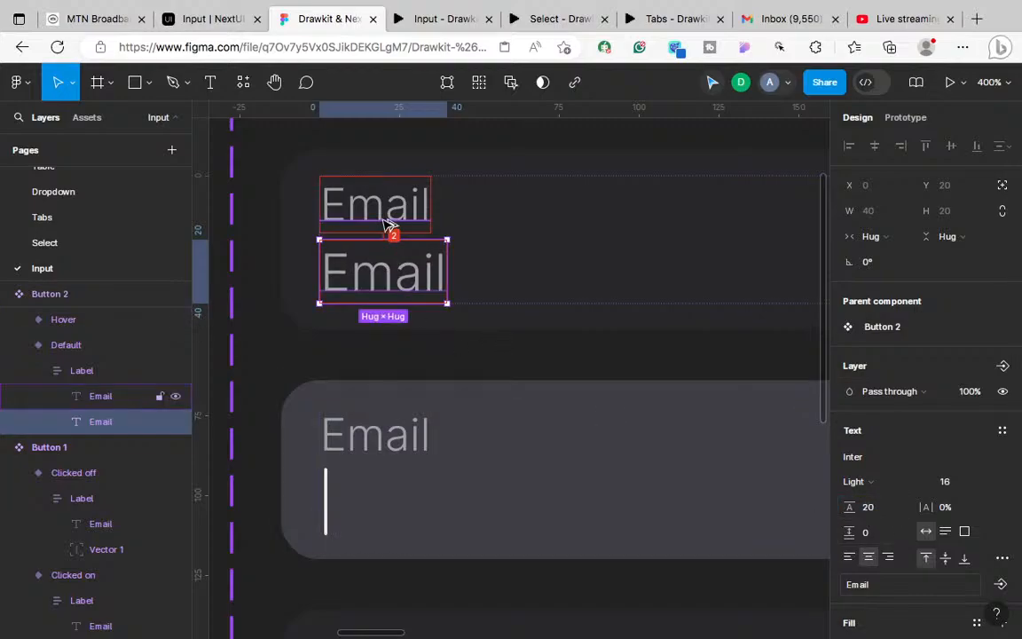
double_click(359, 278)
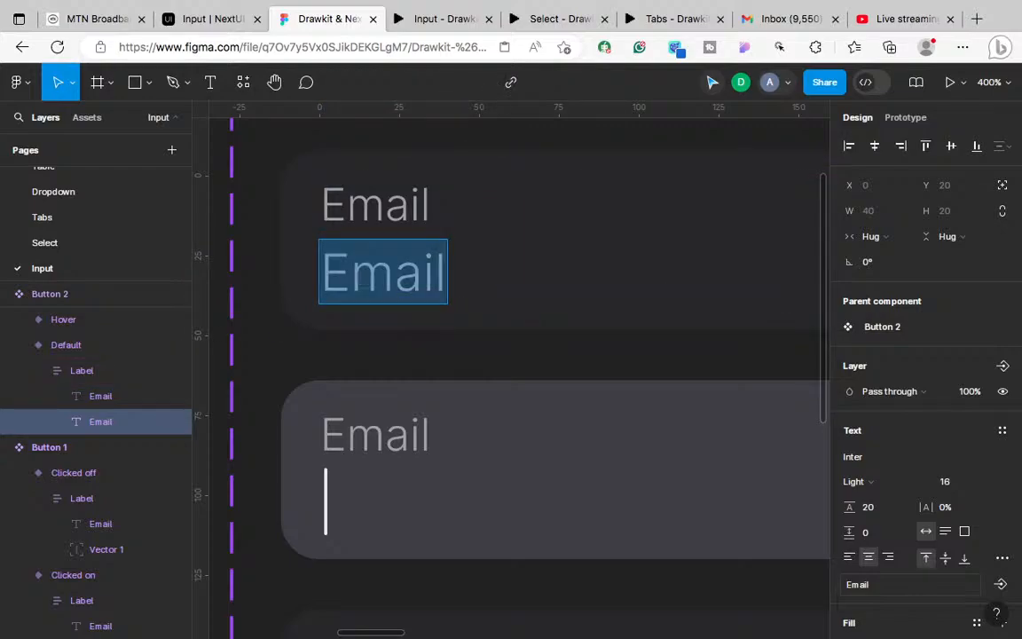
Step: Change the lower text to 'Enter your email' and inspect NextUI's label colour
text(Enter your email)
scroll(675, 390, down, 3)
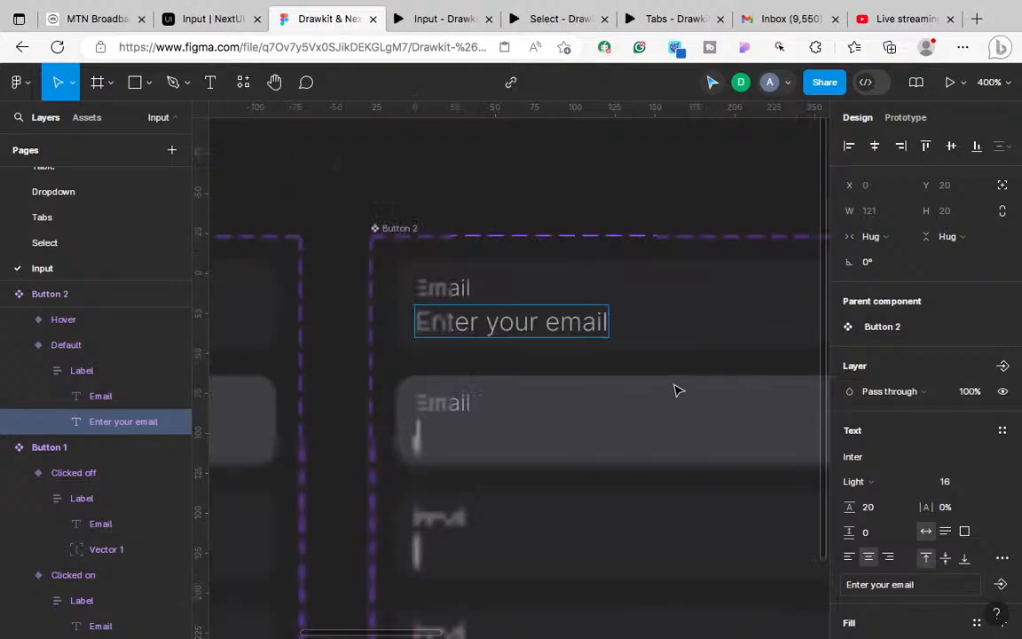
click(204, 27)
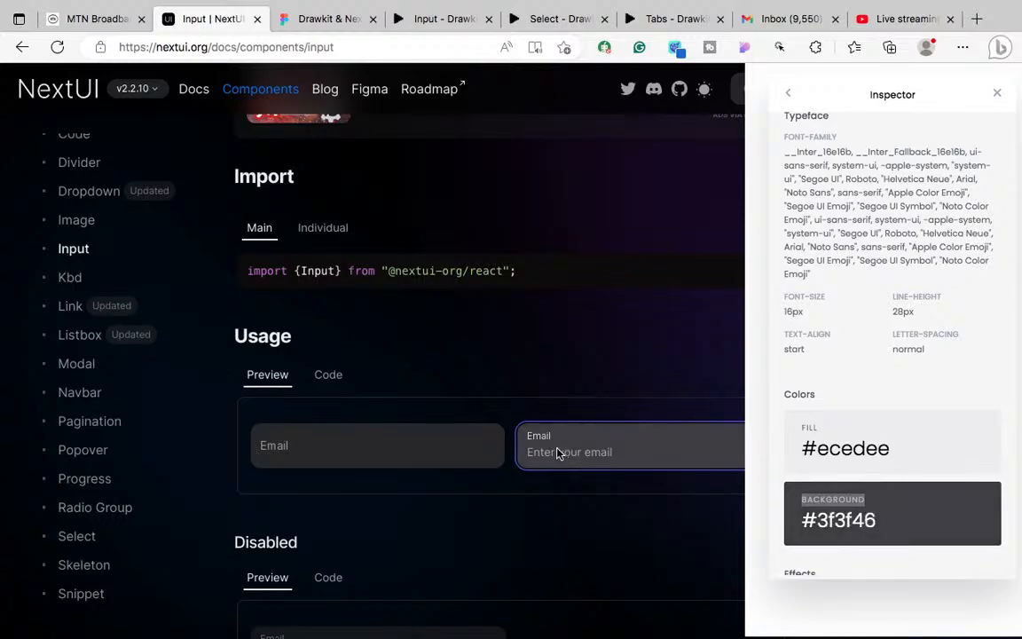
right_click(541, 437)
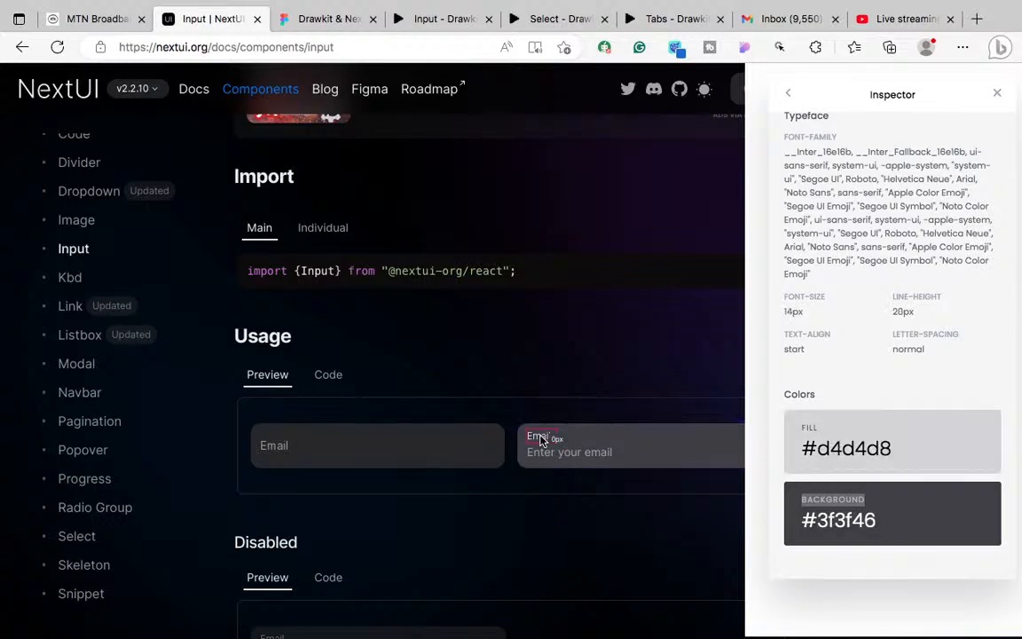
click(971, 451)
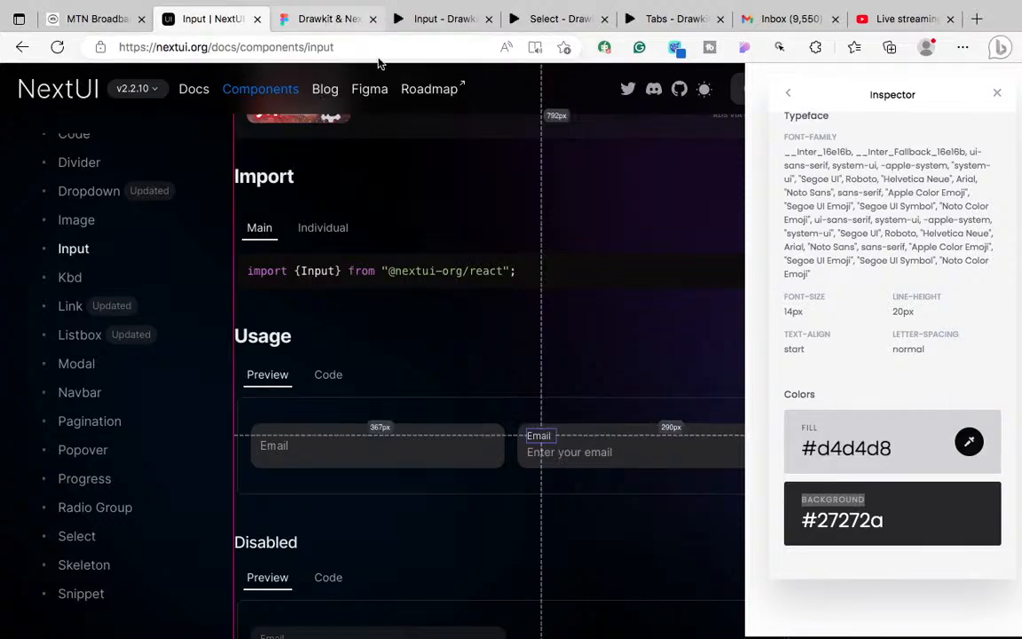
click(312, 16)
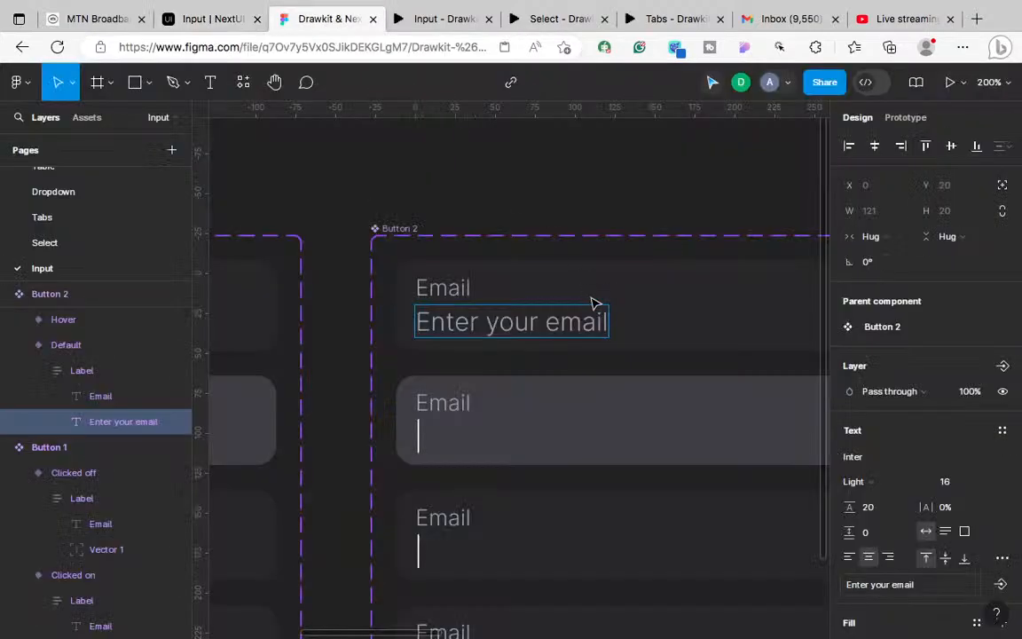
Step: Set the Default variant's Email label fill to D4D4D8
click(460, 282)
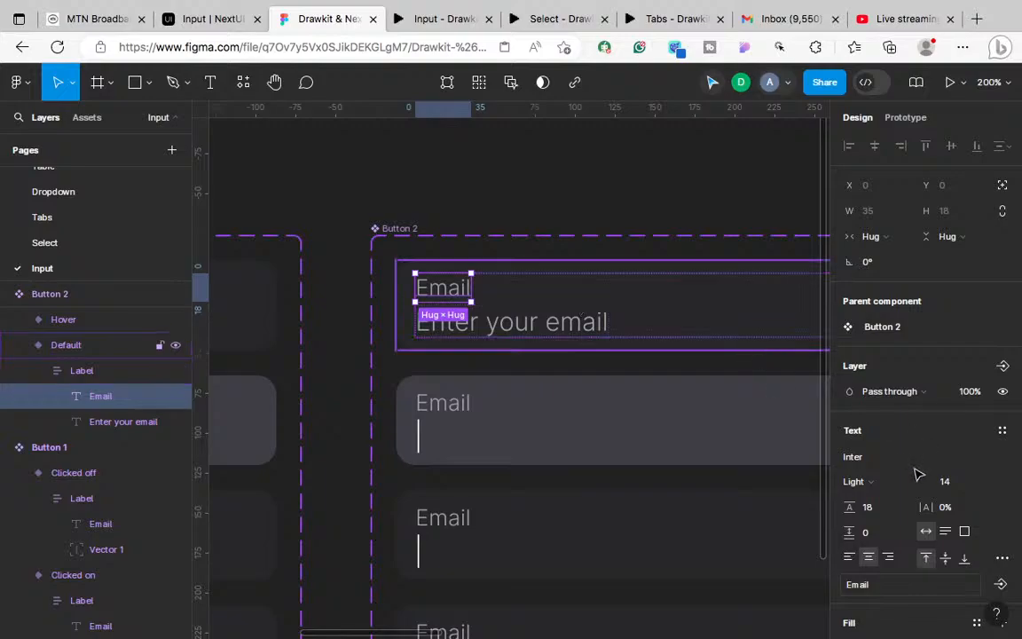
scroll(927, 522, down, 3)
click(881, 466)
text(D4D4D8)
key(Return)
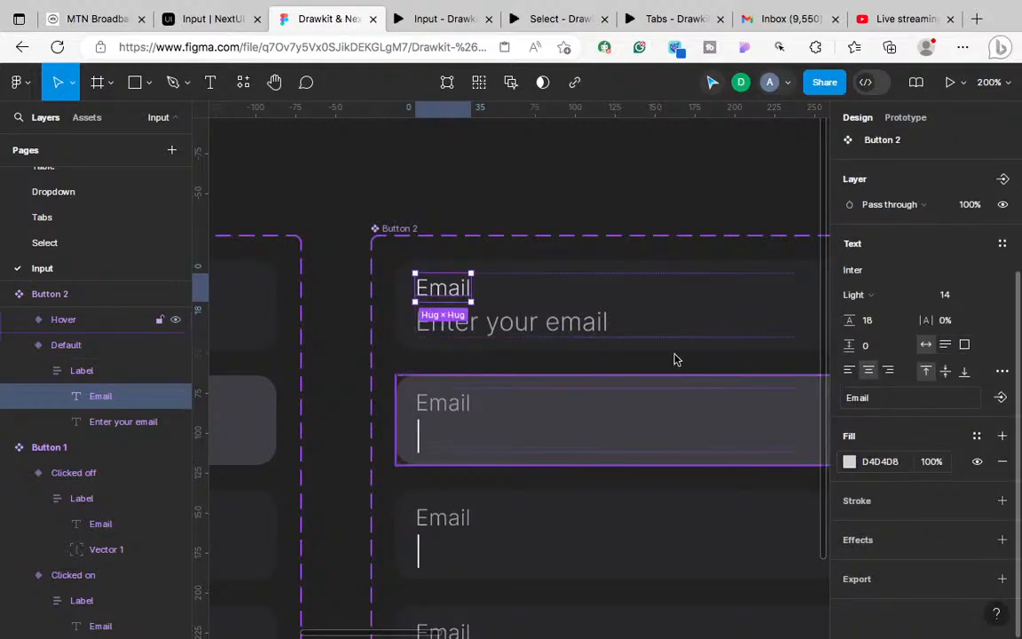
Step: Zoom out over Button 2 and compare it against the NextUI input docs
key(shift+0)
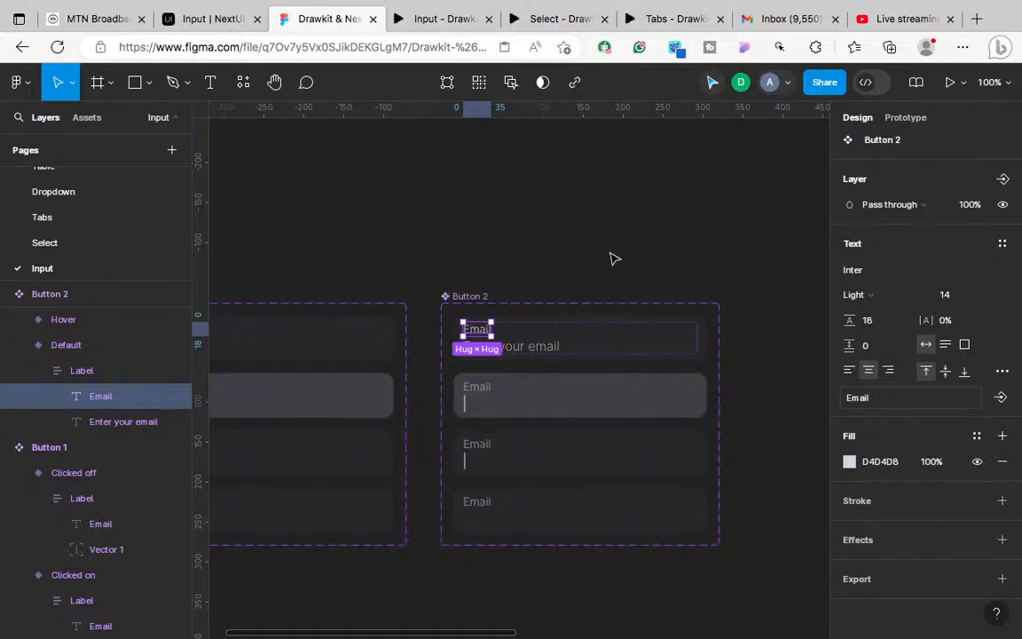
key(Escape)
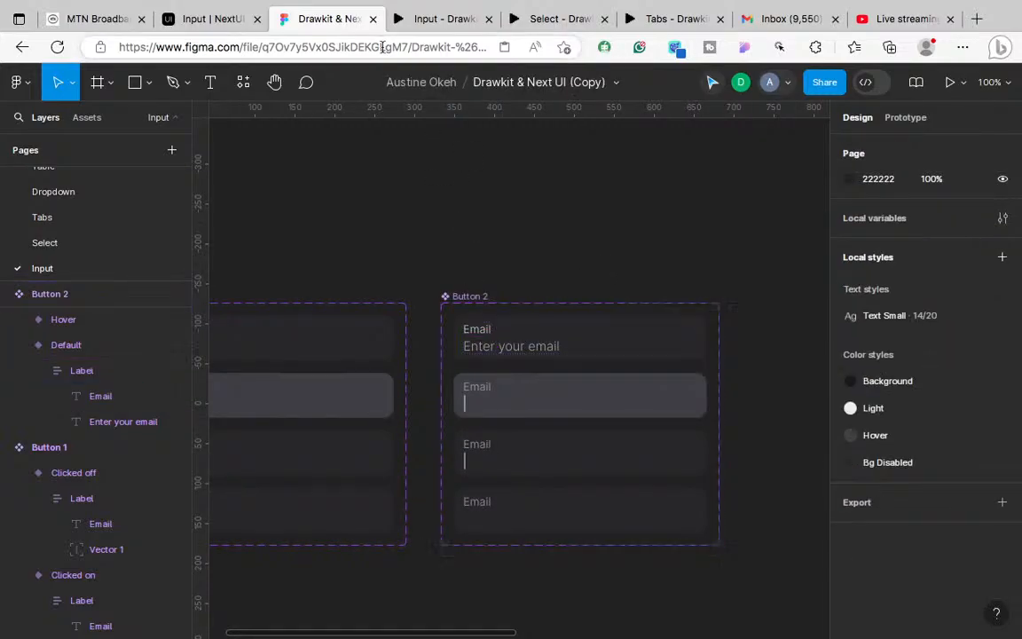
click(438, 55)
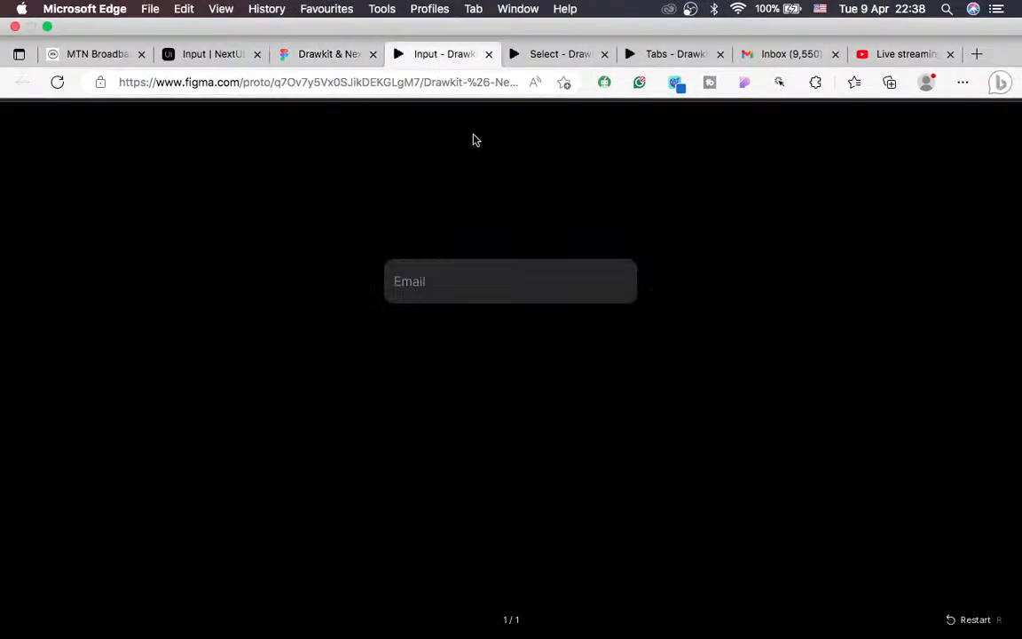
click(235, 23)
click(563, 469)
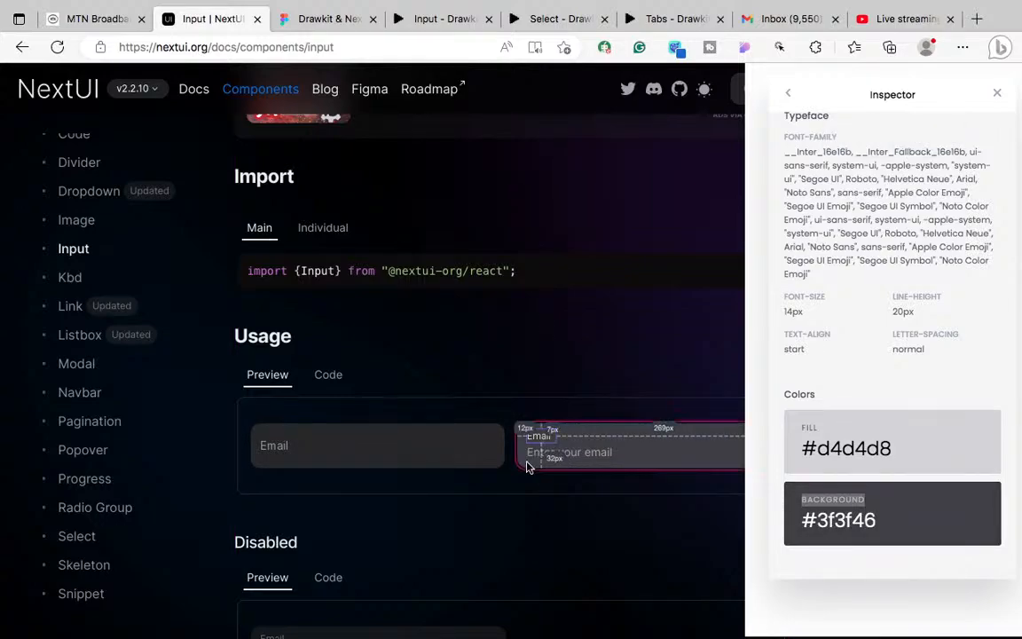
click(315, 24)
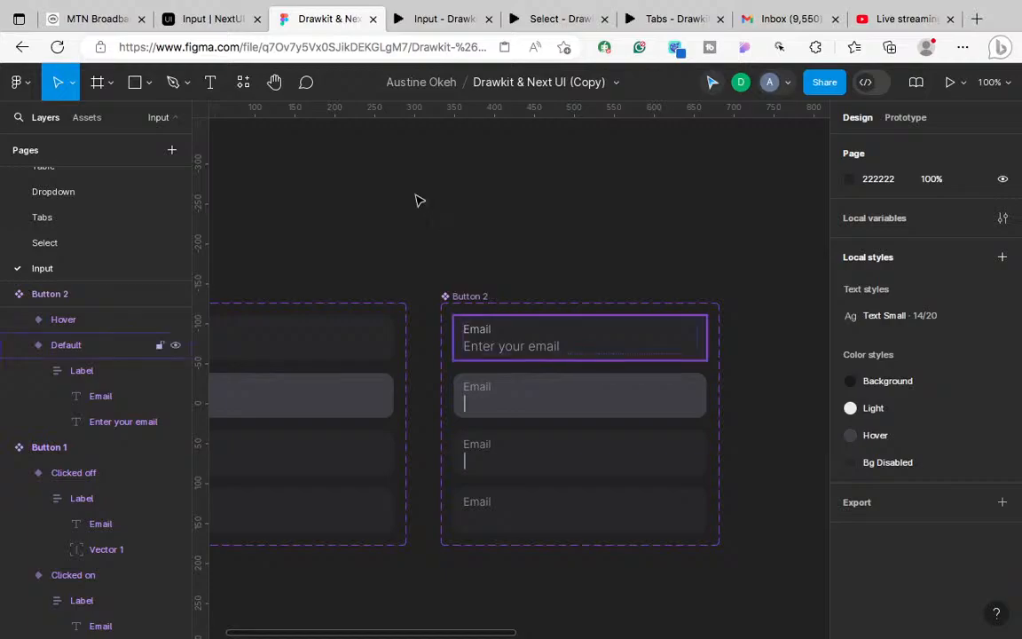
click(225, 28)
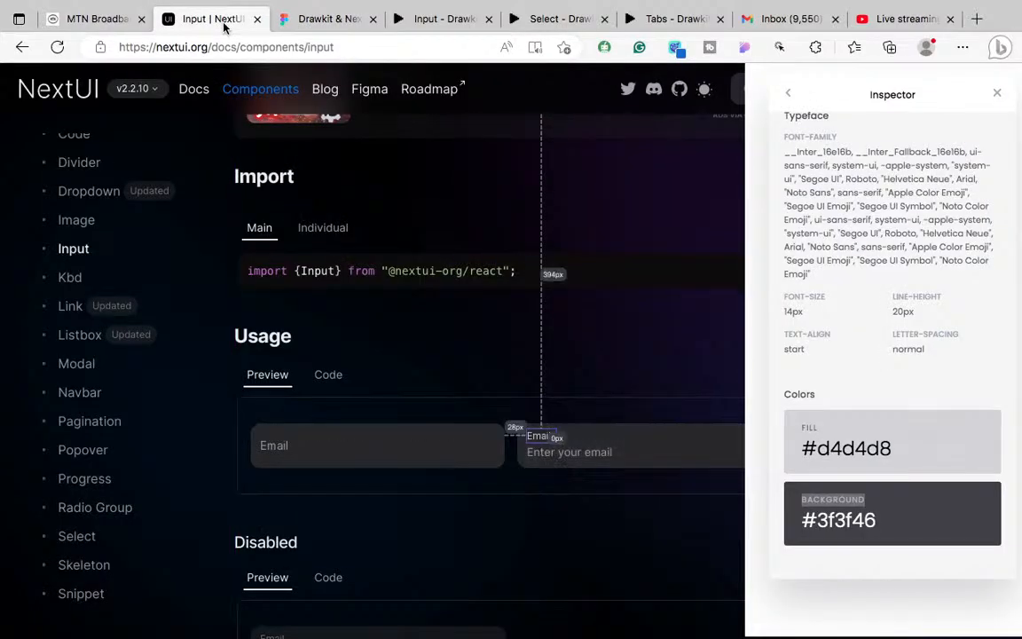
click(308, 18)
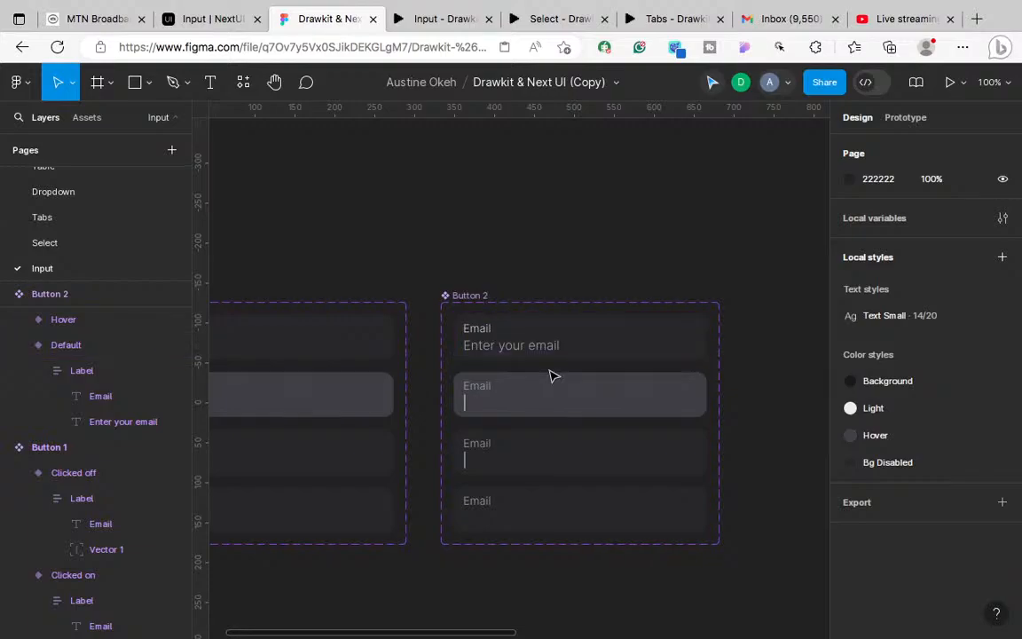
scroll(550, 374, down, 1)
scroll(550, 373, up, 3)
scroll(550, 374, right, 2)
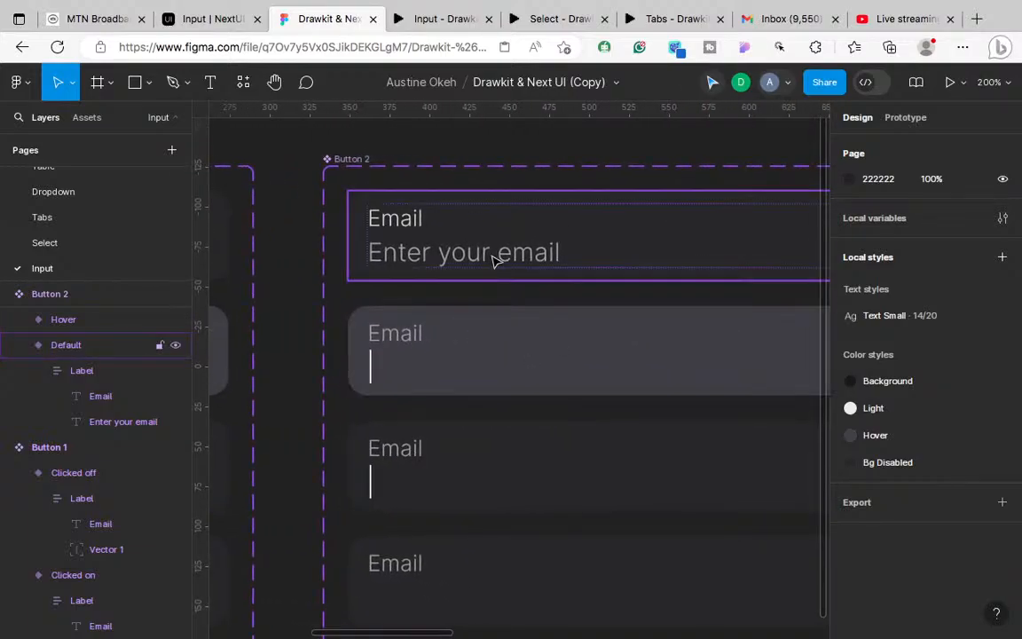
Step: Replace Button 2's Hover variant with the copied Default input and rename its property to Hover
click(495, 366)
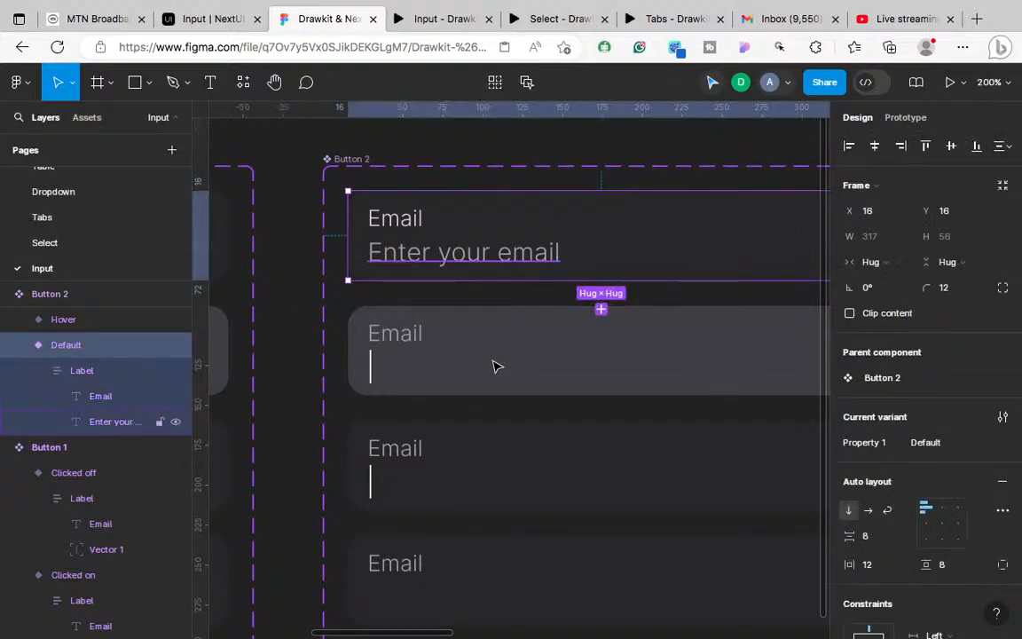
scroll(495, 367, right, 2)
scroll(495, 366, down, 1)
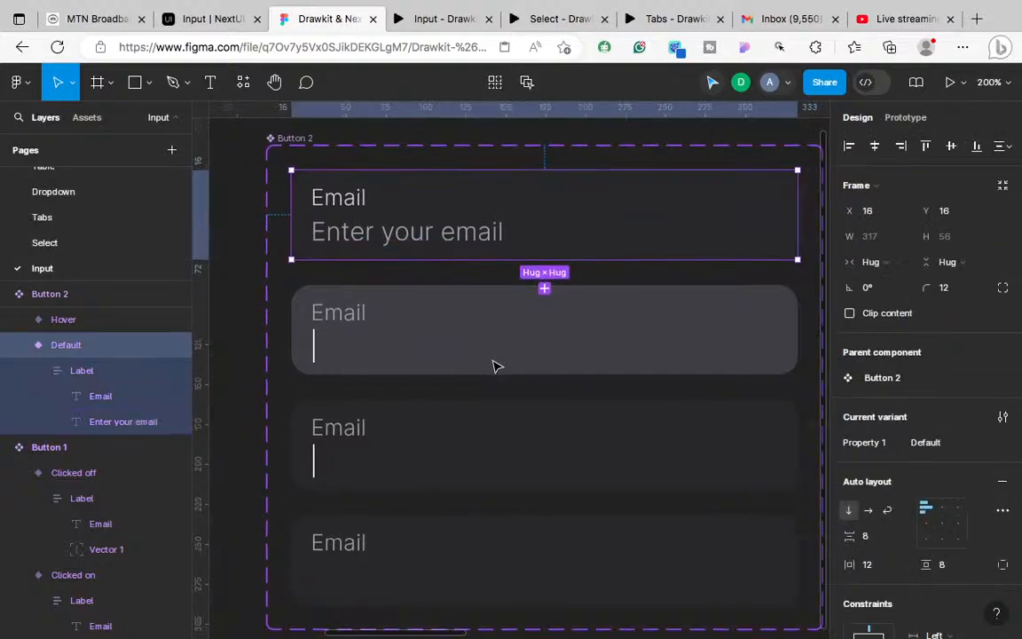
click(581, 348)
right_click(581, 348)
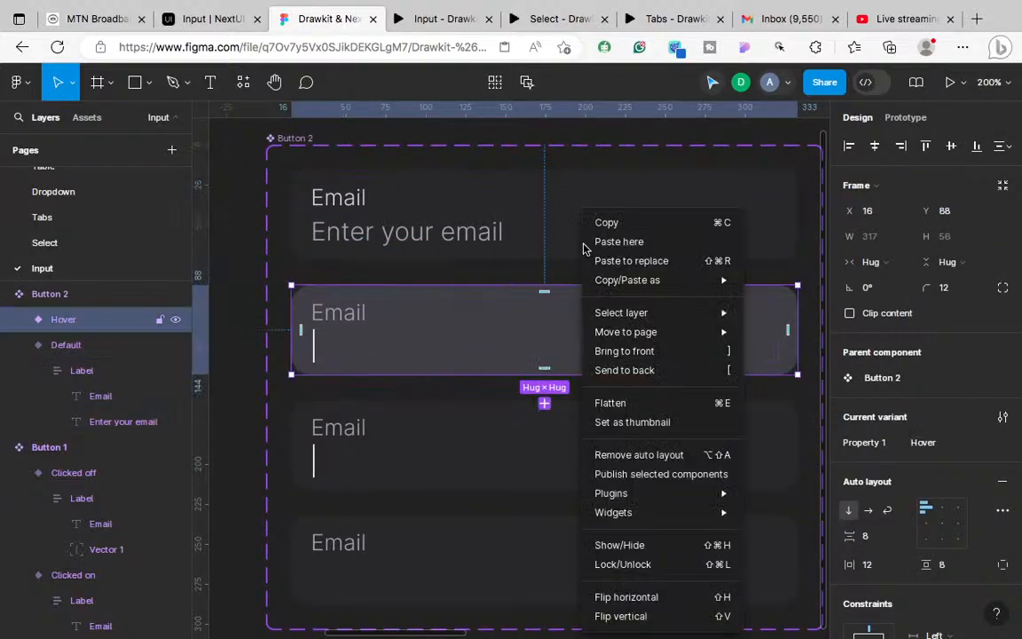
click(626, 262)
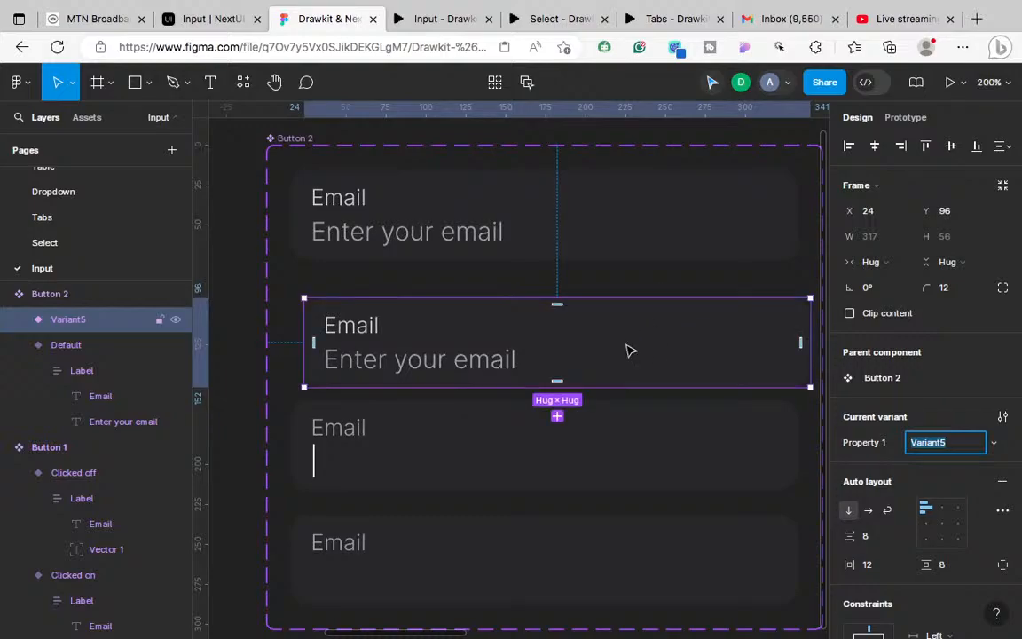
click(616, 336)
mouse_move(616, 335)
mouse_down()
mouse_move(613, 328)
mouse_move(616, 335)
mouse_up()
scroll(616, 335, down, 5)
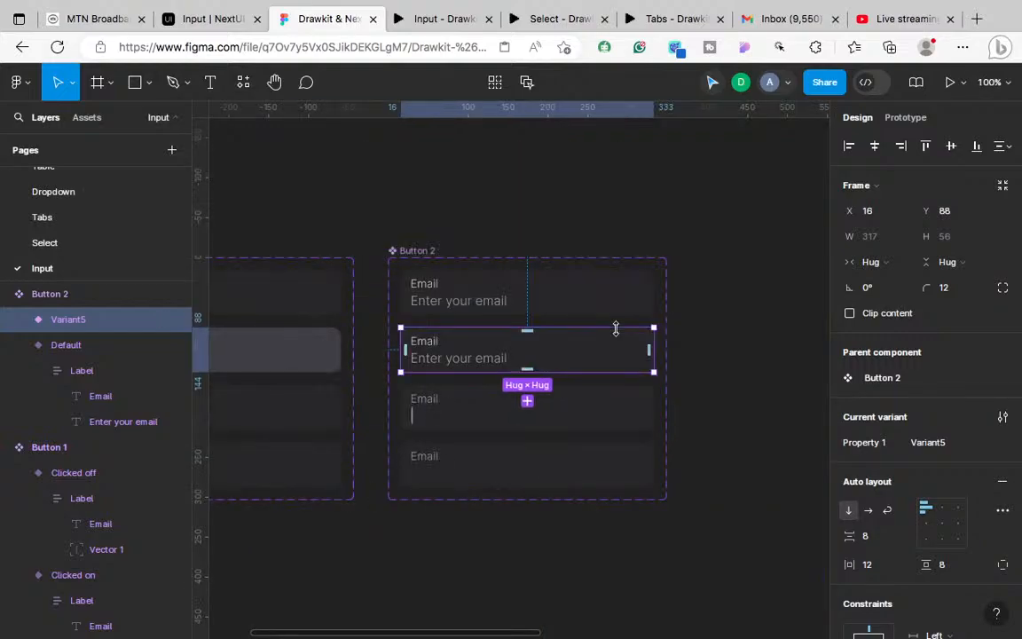
scroll(615, 335, left, 3)
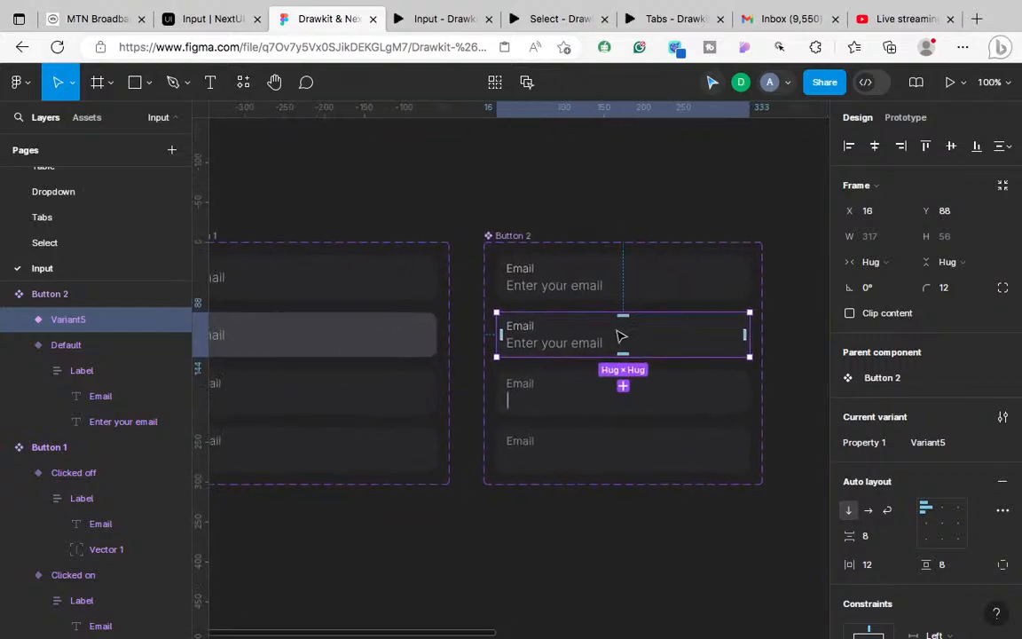
click(941, 449)
text(Hover)
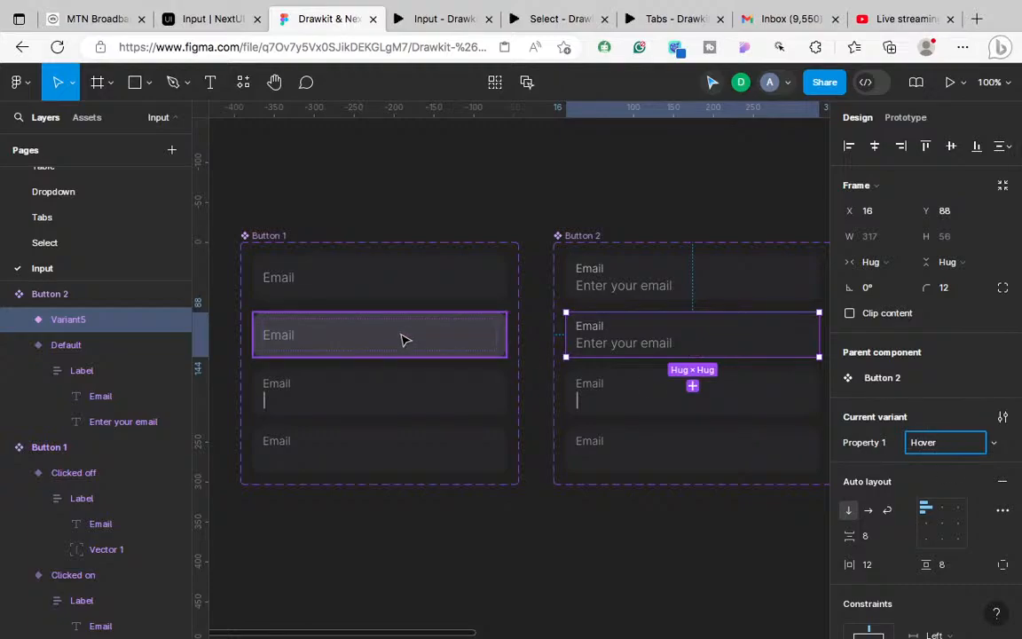
Step: Fill the new Hover variant with 3F3F46 sampled from Button 1's hover variant
click(694, 350)
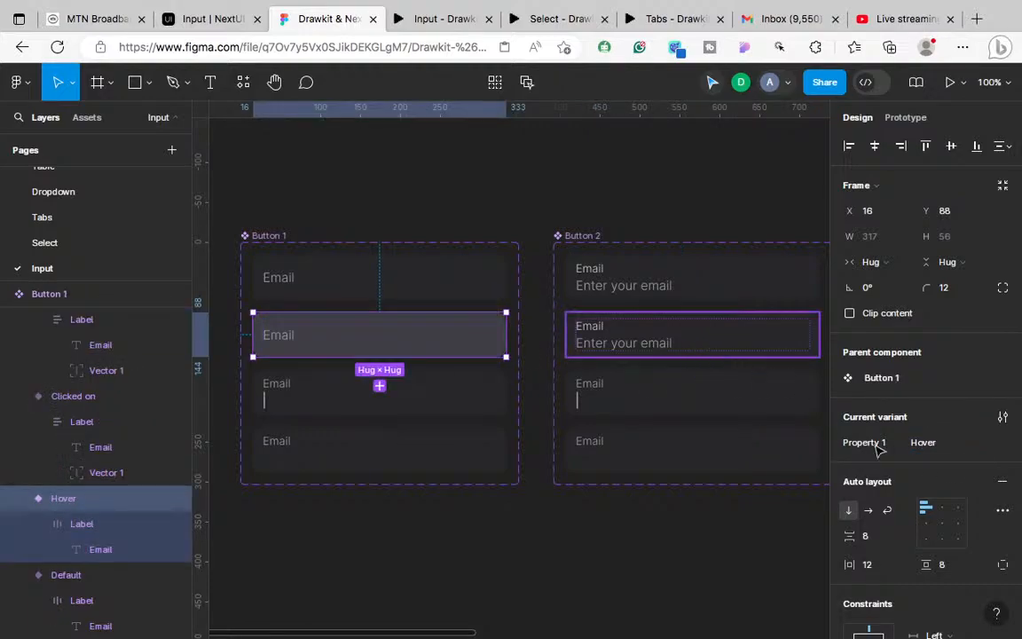
scroll(892, 517, down, 6)
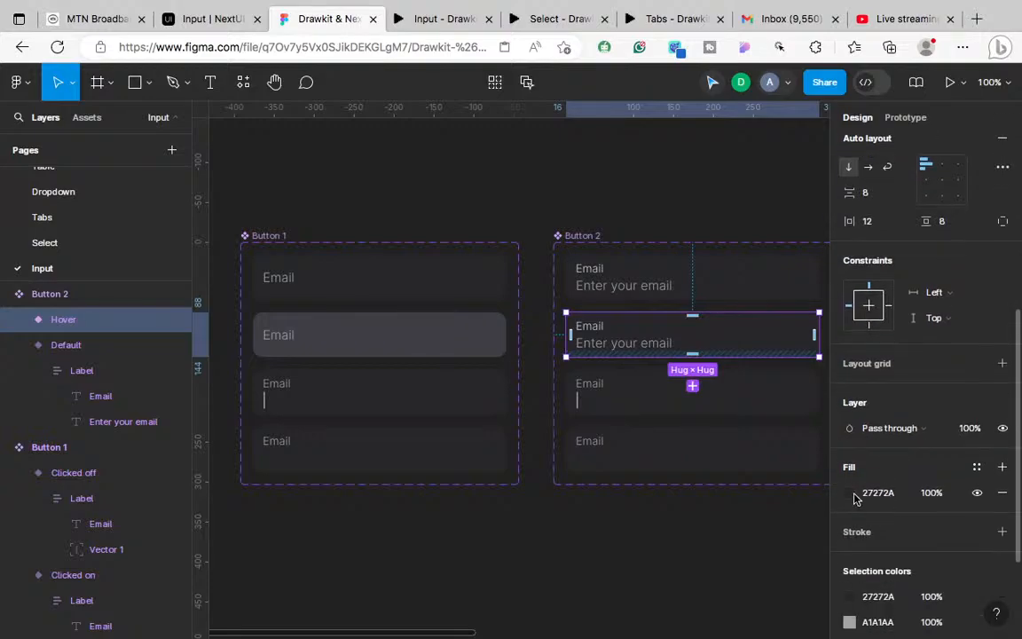
click(849, 492)
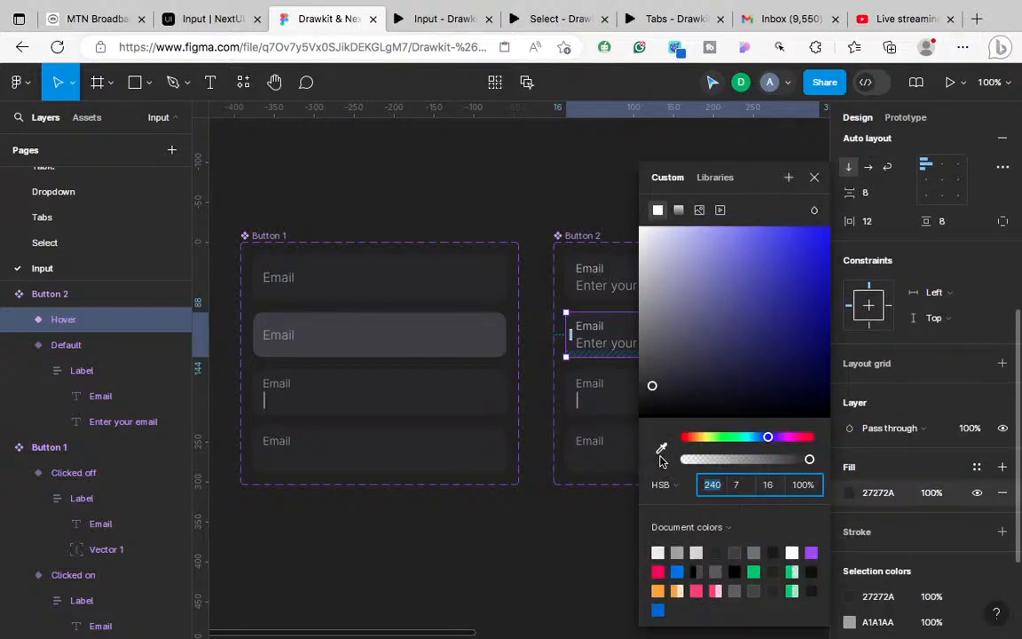
key(i)
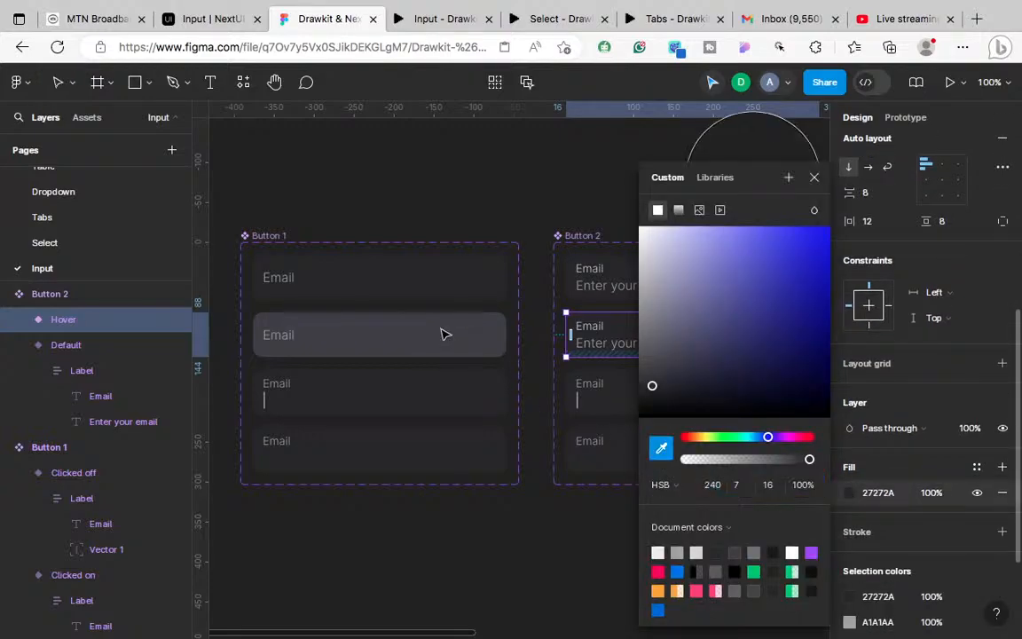
click(444, 333)
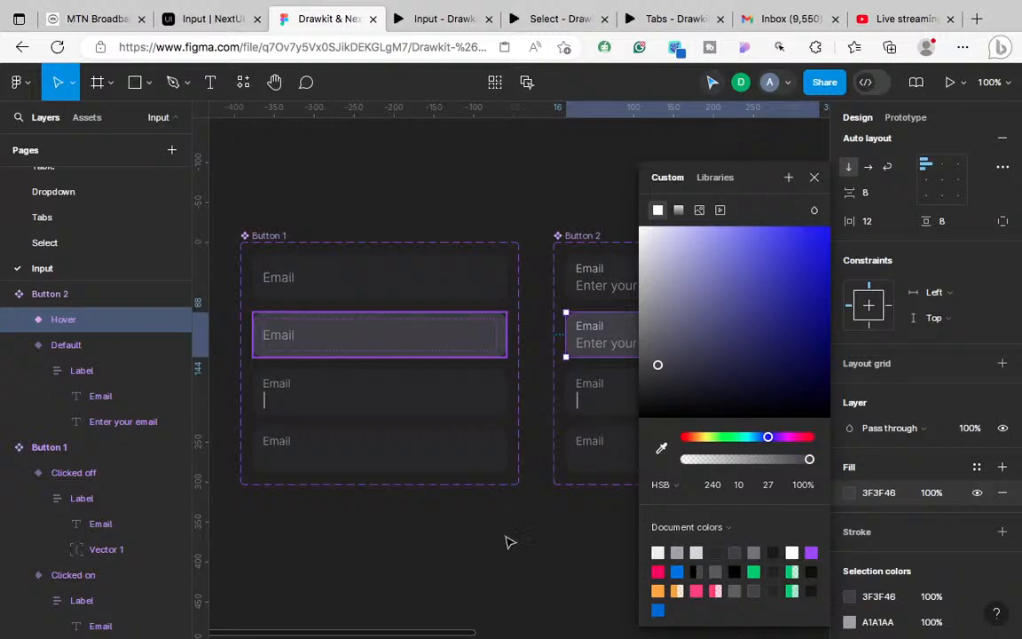
click(586, 543)
scroll(586, 543, right, 2)
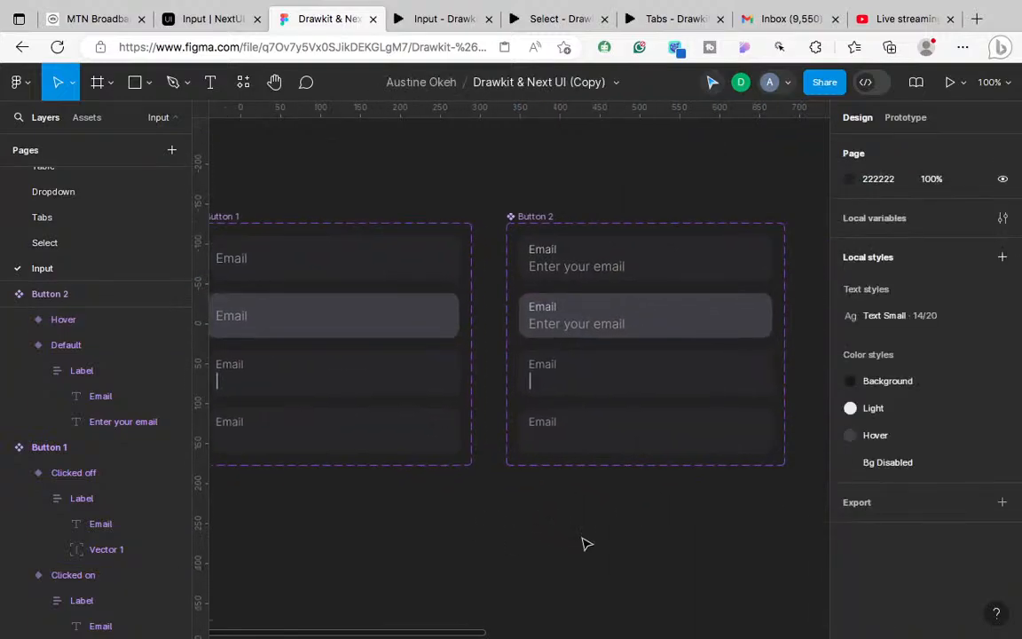
click(626, 327)
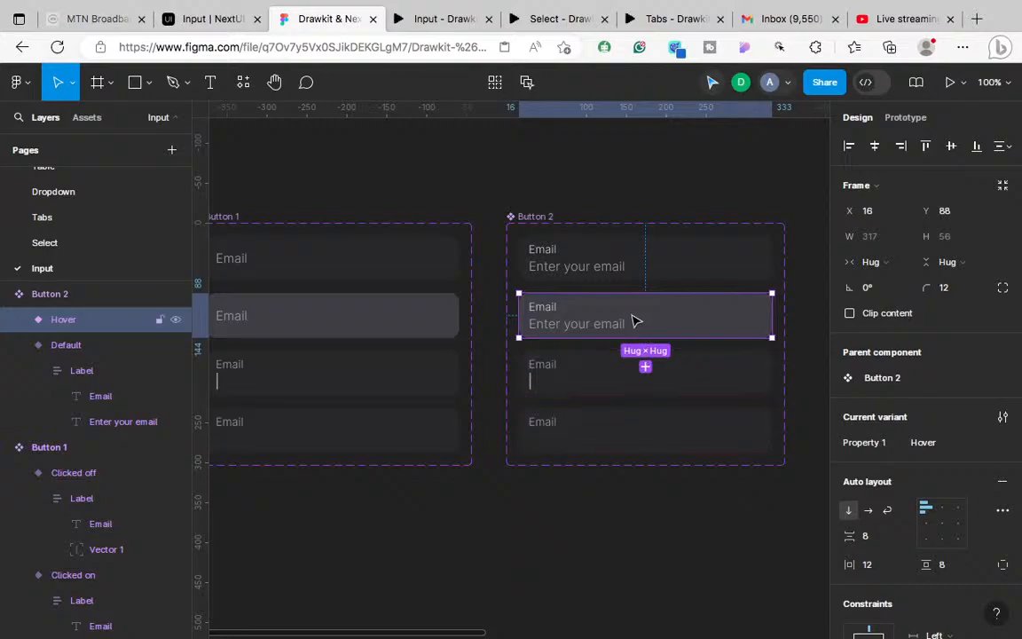
Step: Replace the Clicked on variant with the copied Default input and fill it 27272A
click(593, 379)
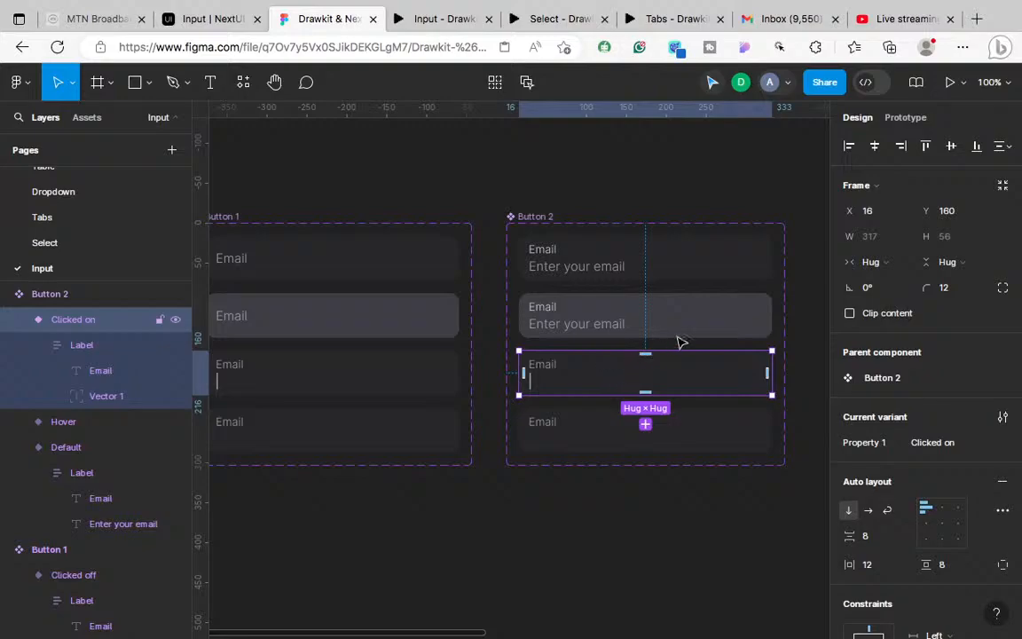
right_click(612, 368)
click(650, 261)
drag(674, 376, 668, 372)
scroll(898, 489, down, 5)
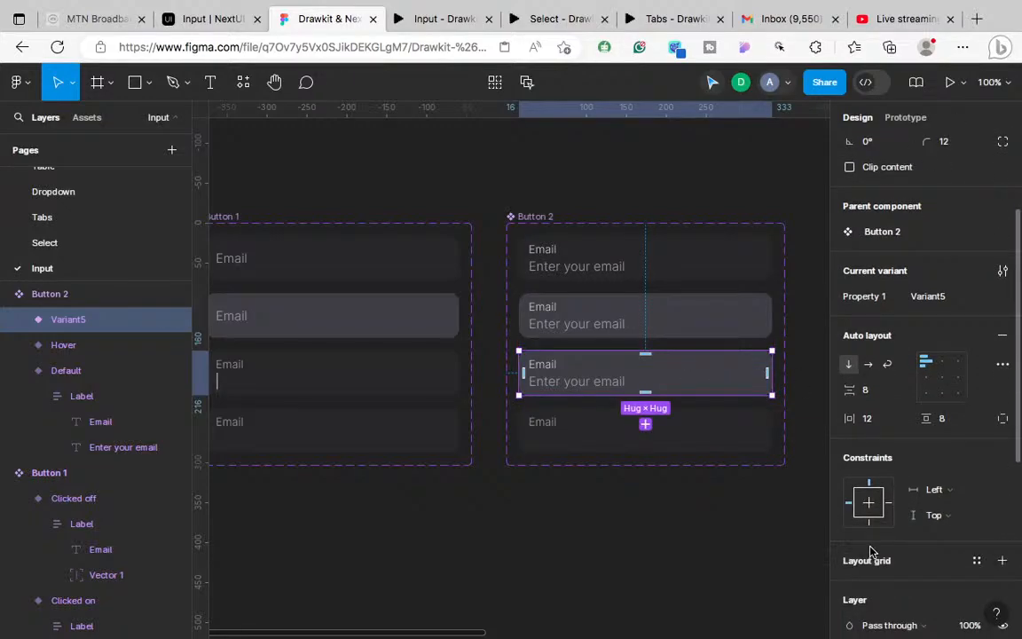
click(849, 476)
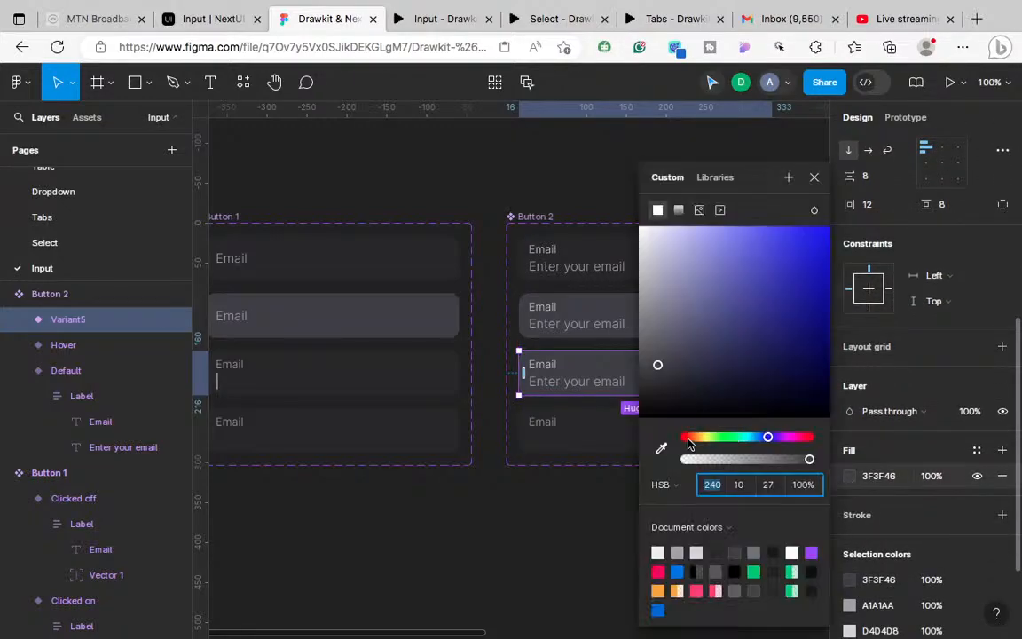
click(661, 448)
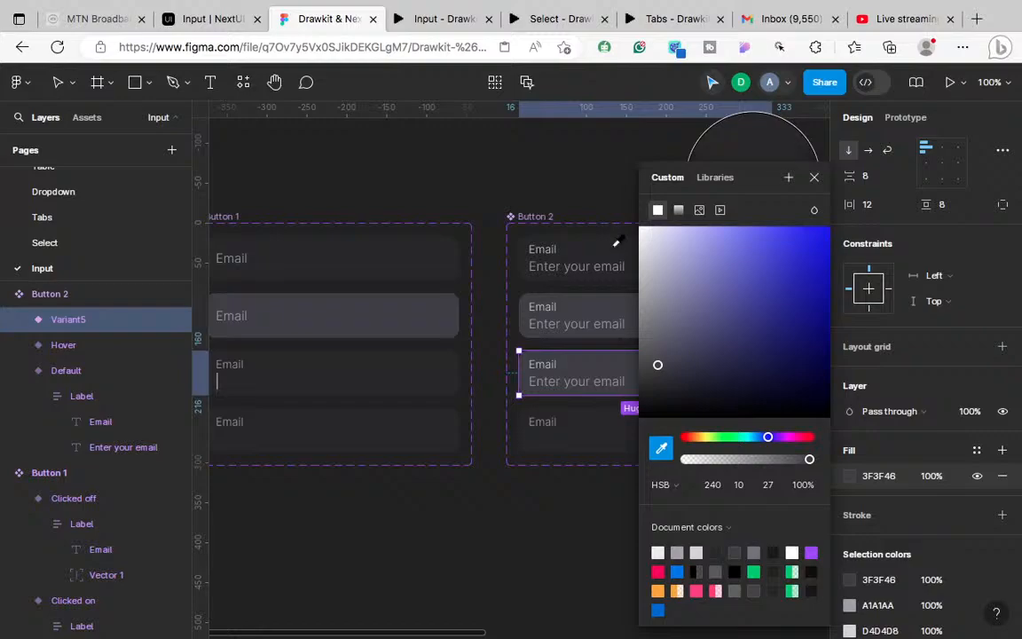
click(612, 266)
scroll(583, 415, up, 5)
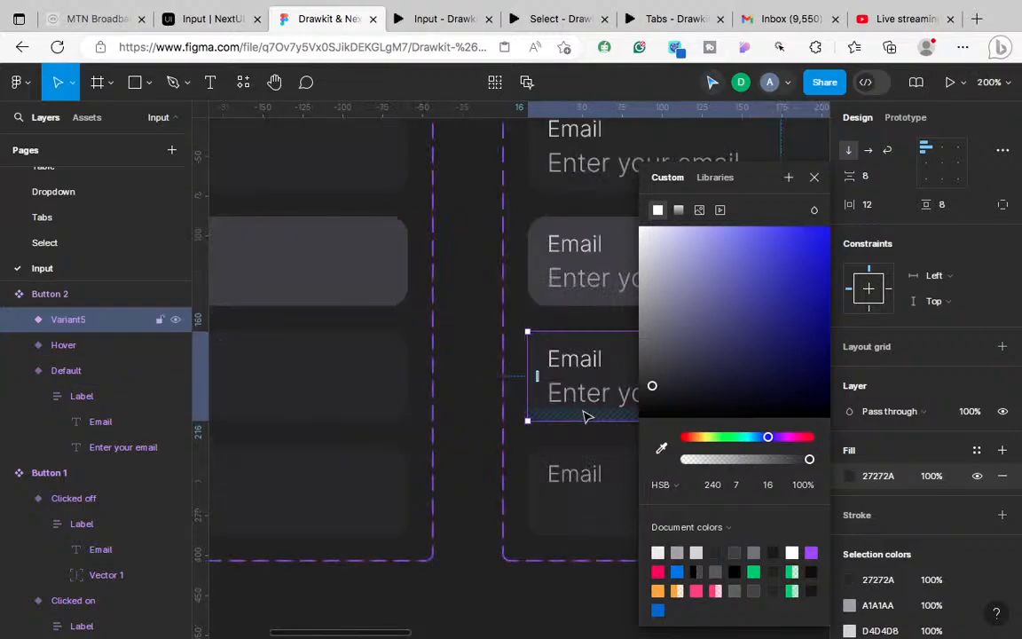
scroll(584, 416, left, 5)
scroll(583, 415, left, 5)
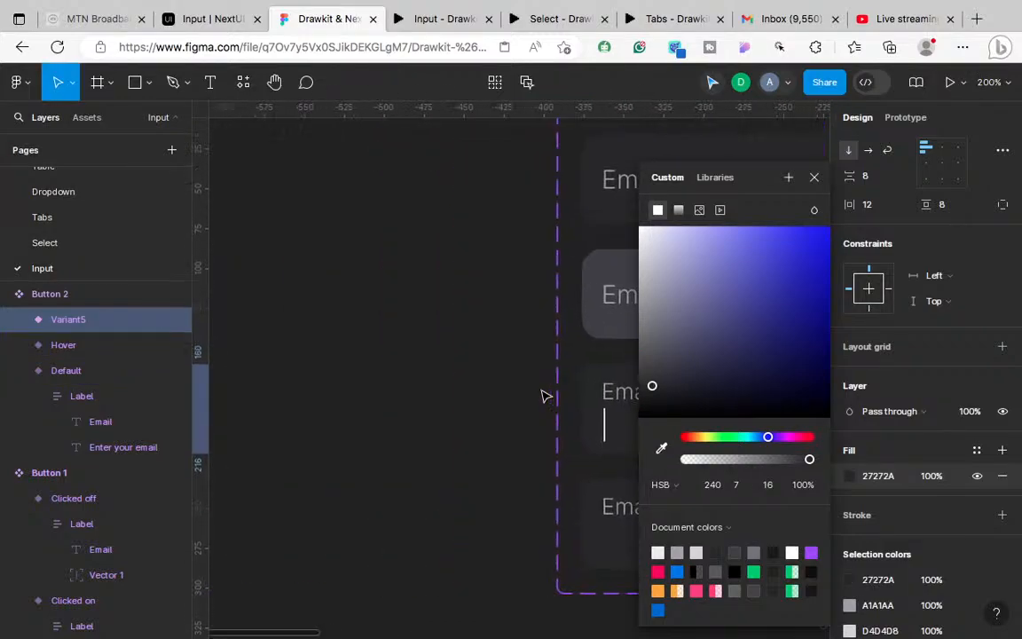
click(814, 178)
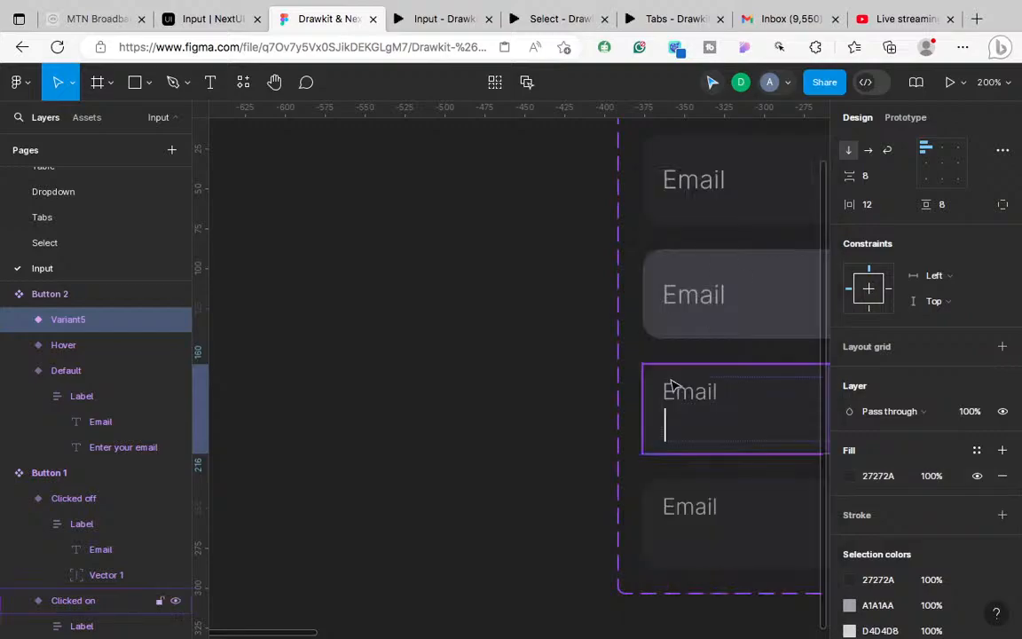
Step: Copy the Vector 1 caret line from Button 1's Clicked on and remove a misplaced paste
scroll(674, 386, right, 3)
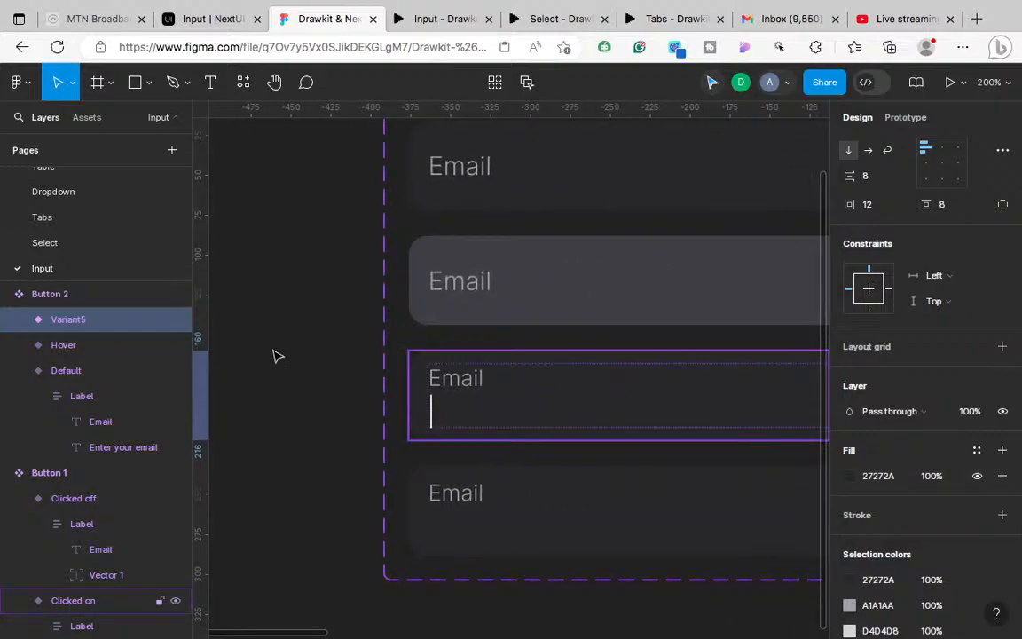
scroll(63, 569, down, 3)
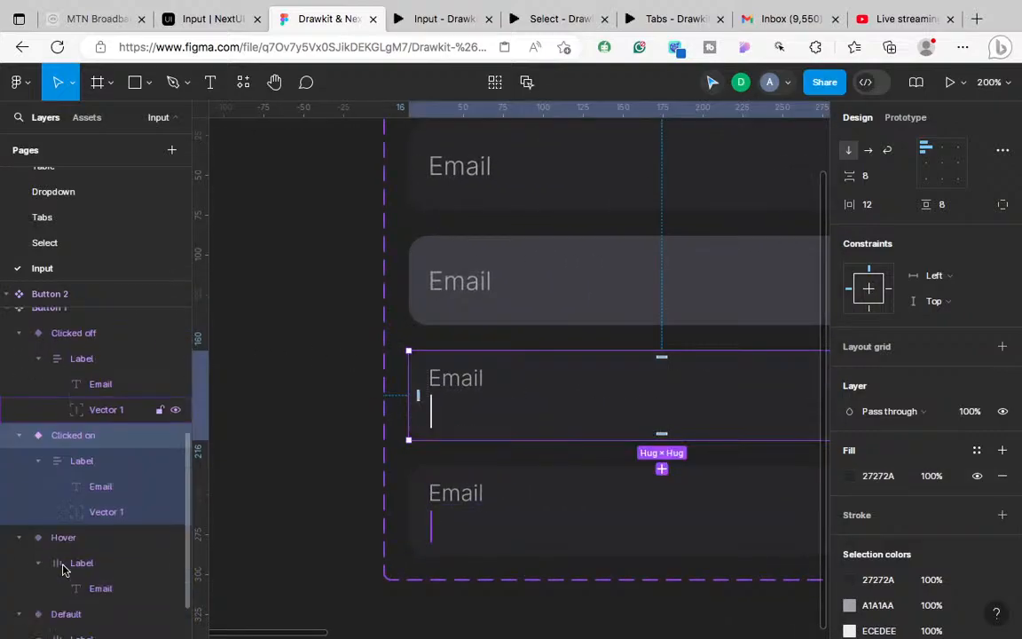
scroll(112, 506, down, 1)
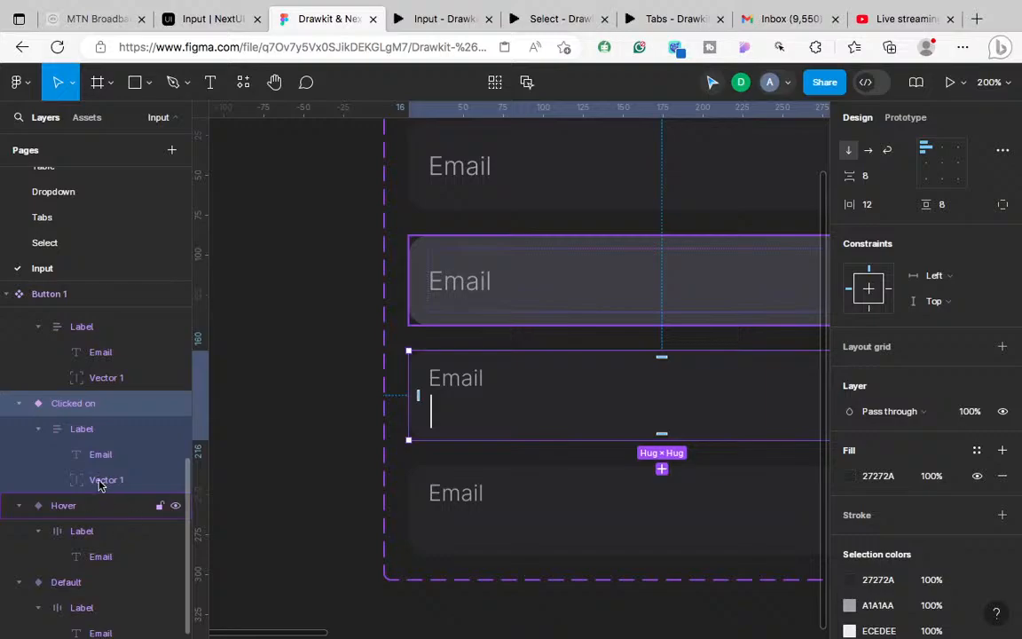
click(101, 480)
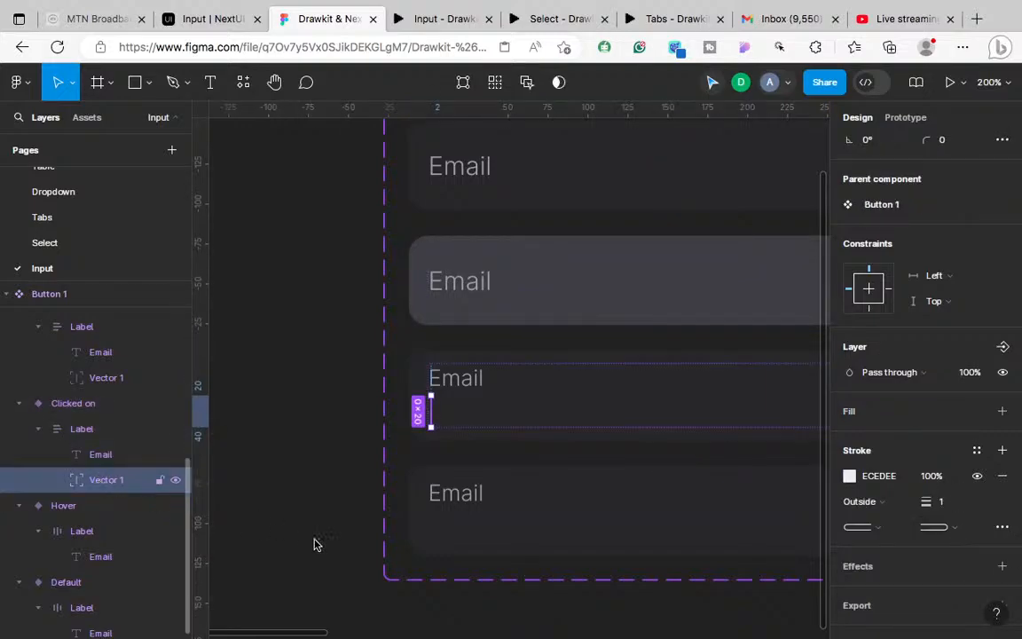
scroll(276, 531, right, 10)
scroll(339, 556, right, 3)
scroll(340, 555, down, 1)
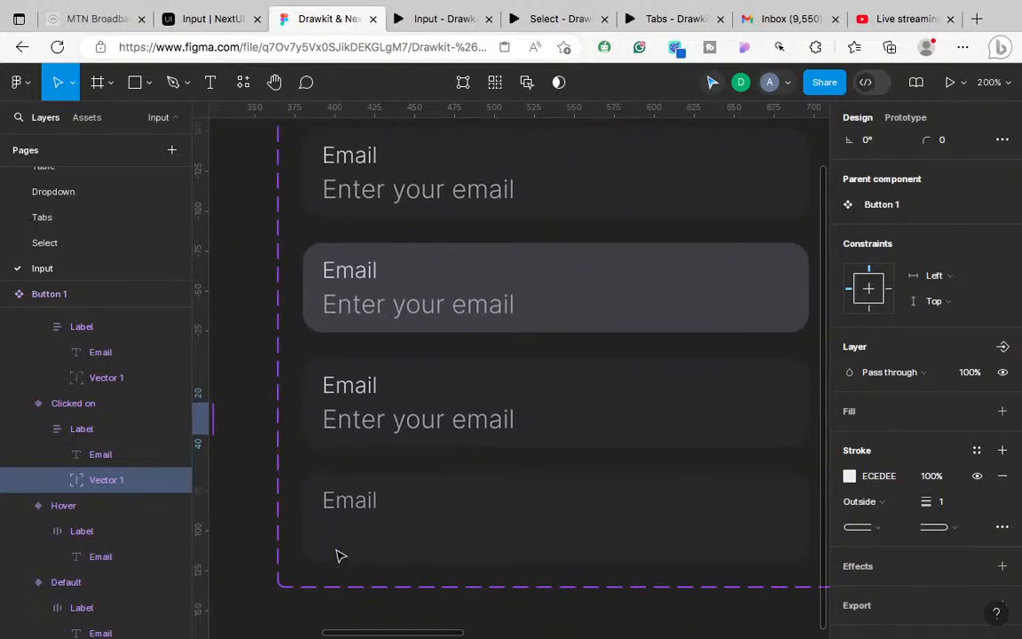
click(627, 401)
right_click(628, 214)
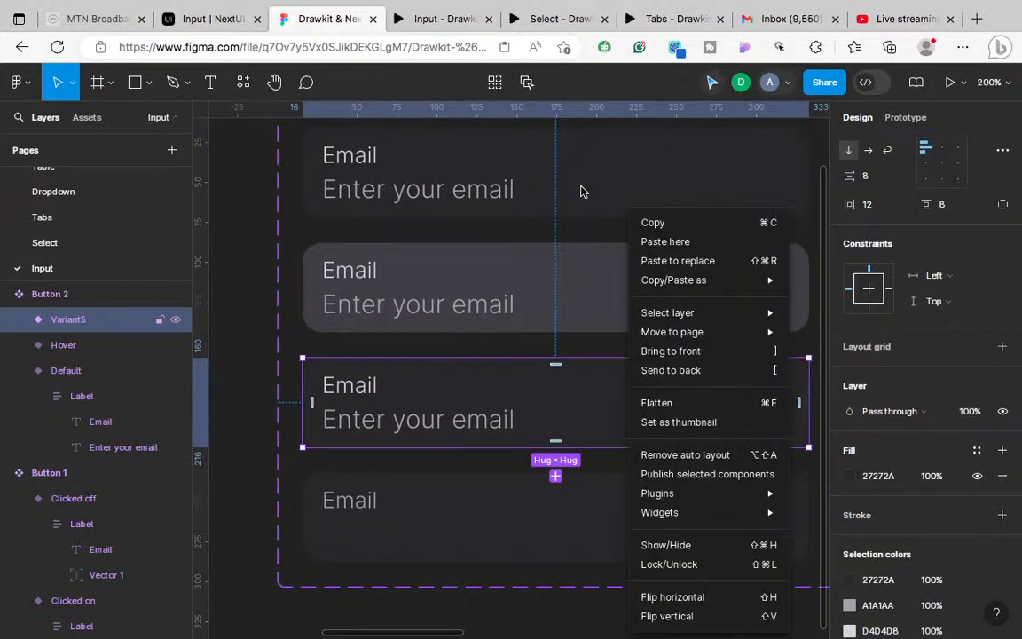
click(664, 242)
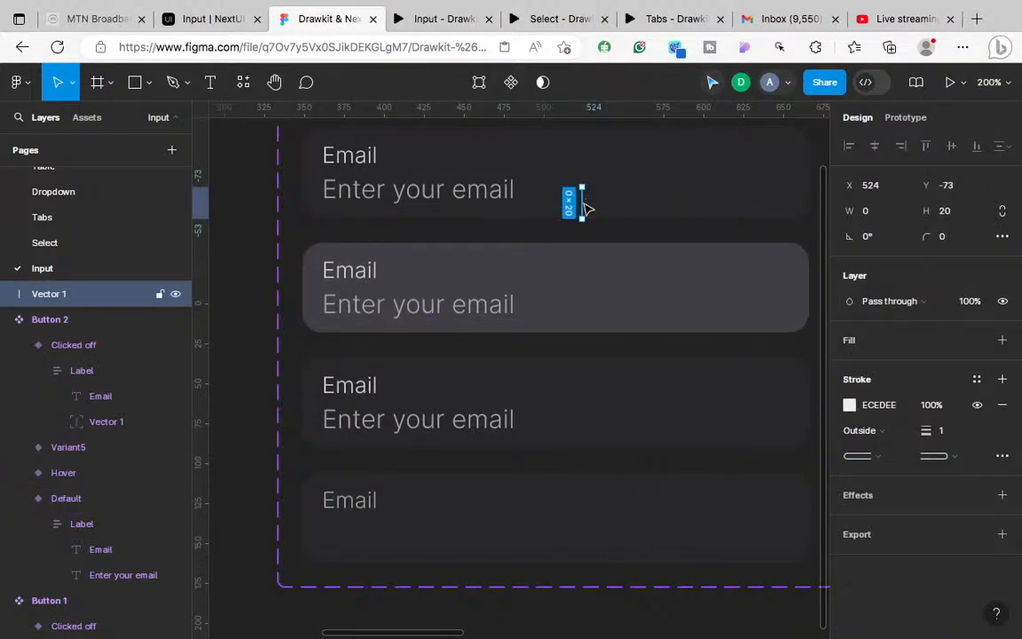
key(Delete)
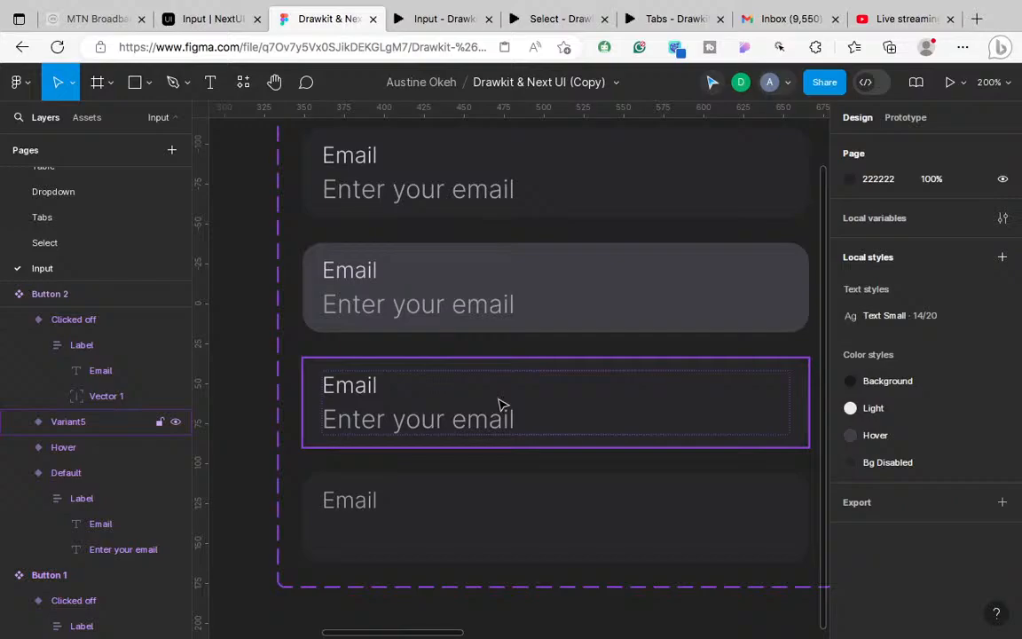
Step: Paste the caret line into Variant5 with absolute position, nudged to X 13, Y 28
click(459, 420)
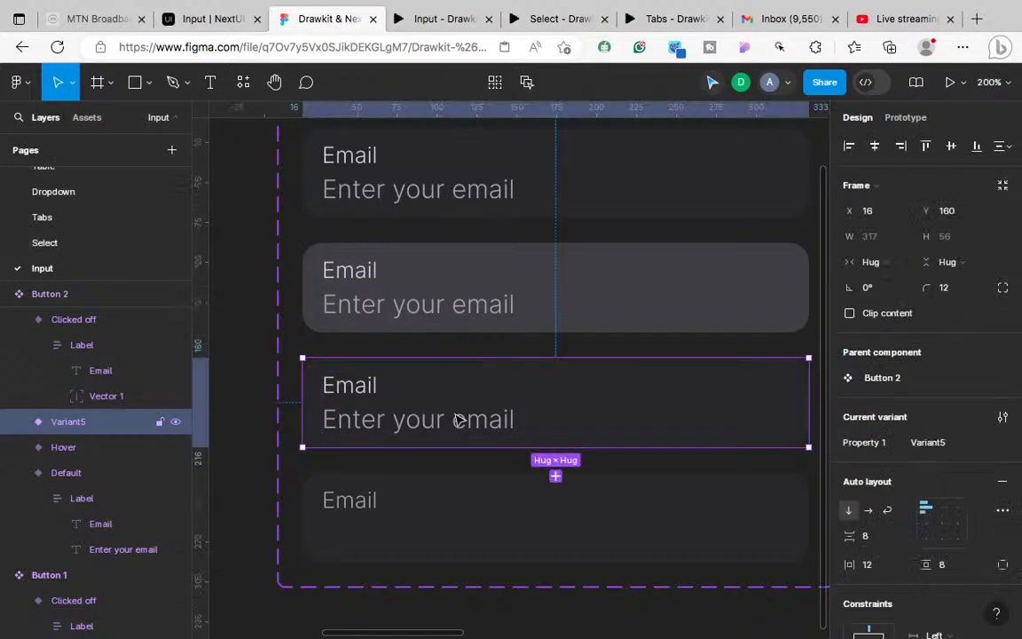
key(ctrl+v)
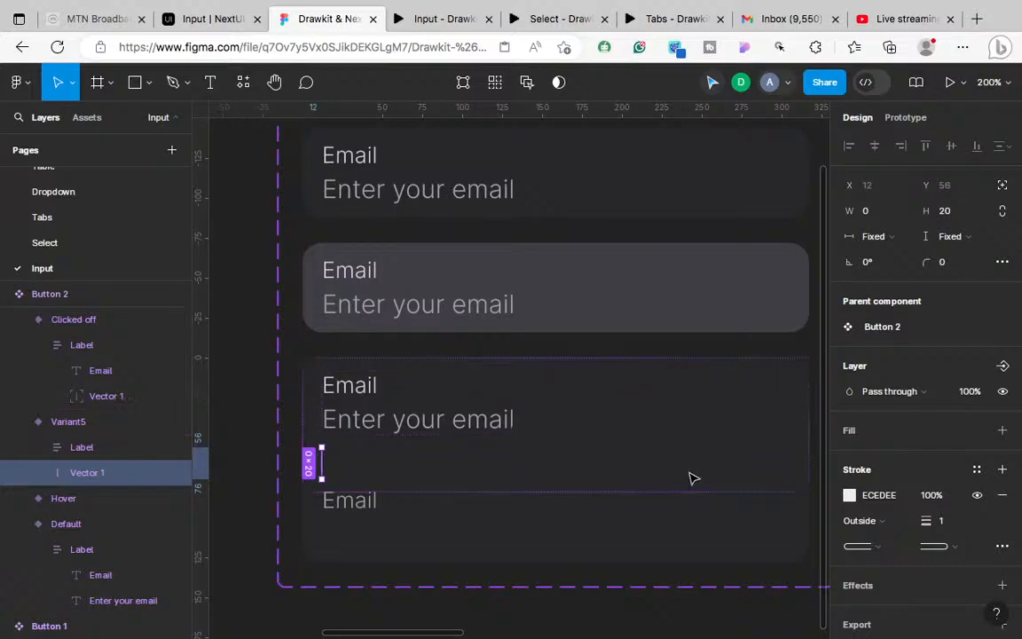
click(1004, 187)
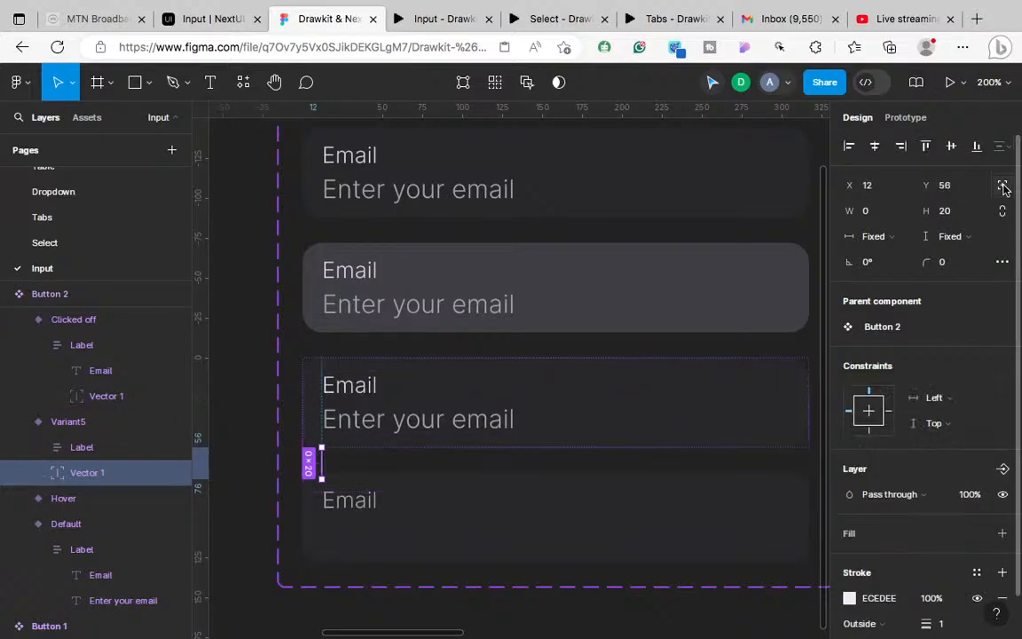
key(Up)
key(Up)
key(Up)
key(Up)
key(Up)
key(Up)
key(Up)
key(Up)
key(Up)
key(Up)
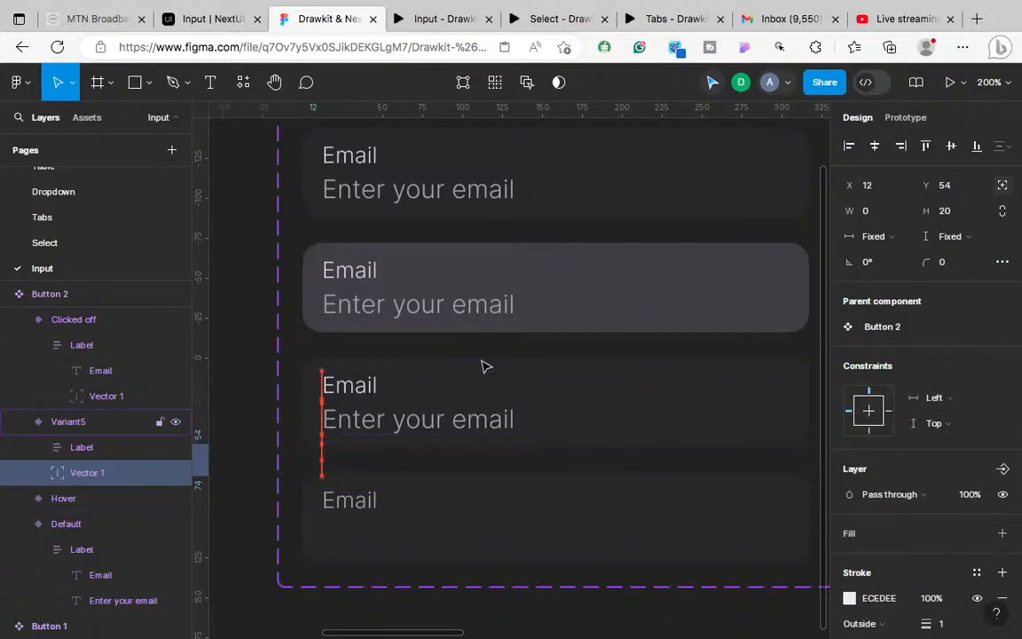
key(Up)
key(Up)
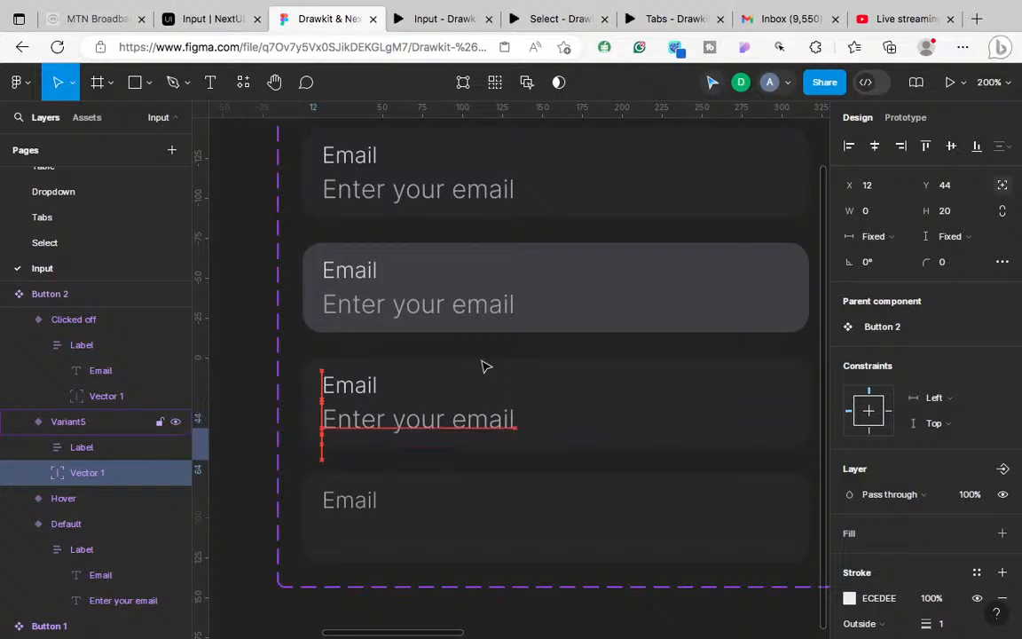
key(Up)
key(Up)
key(Up)
key(Up)
key(Up)
key(Up)
key(Up)
key(Up)
key(Up)
key(Up)
key(Up)
key(Up)
key(Up)
key(Up)
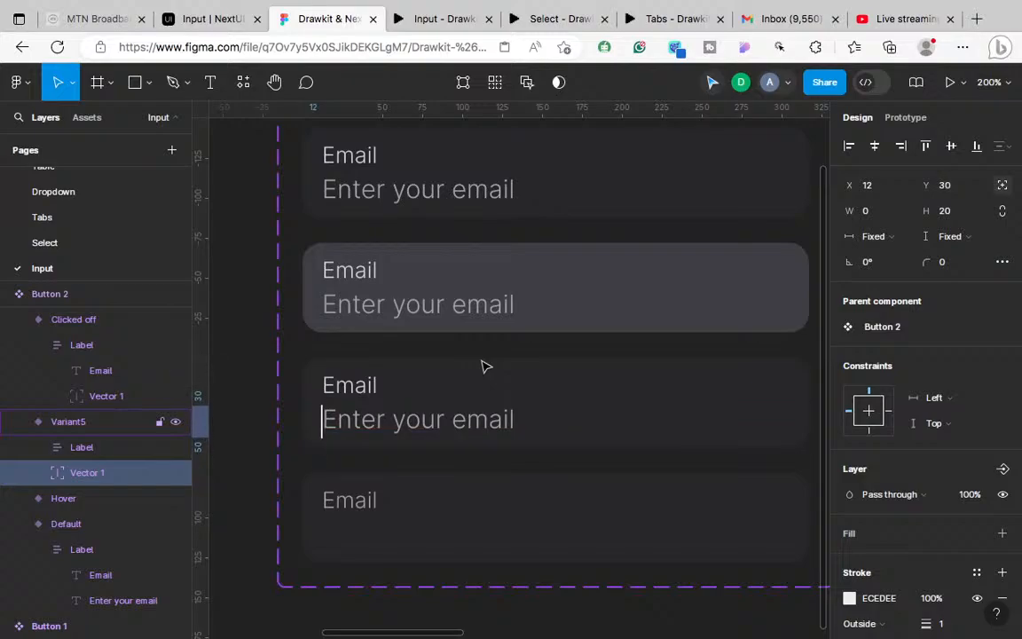
key(Up)
key(Up)
key(Right)
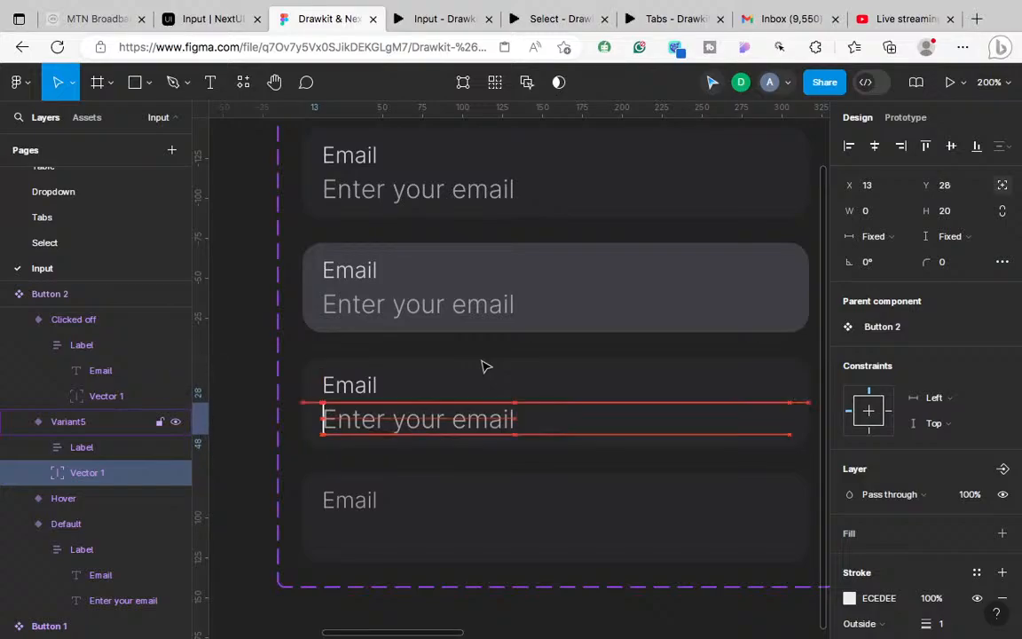
Step: Inspect the reference Email input's styles on the NextUI Input docs page
click(208, 19)
click(612, 451)
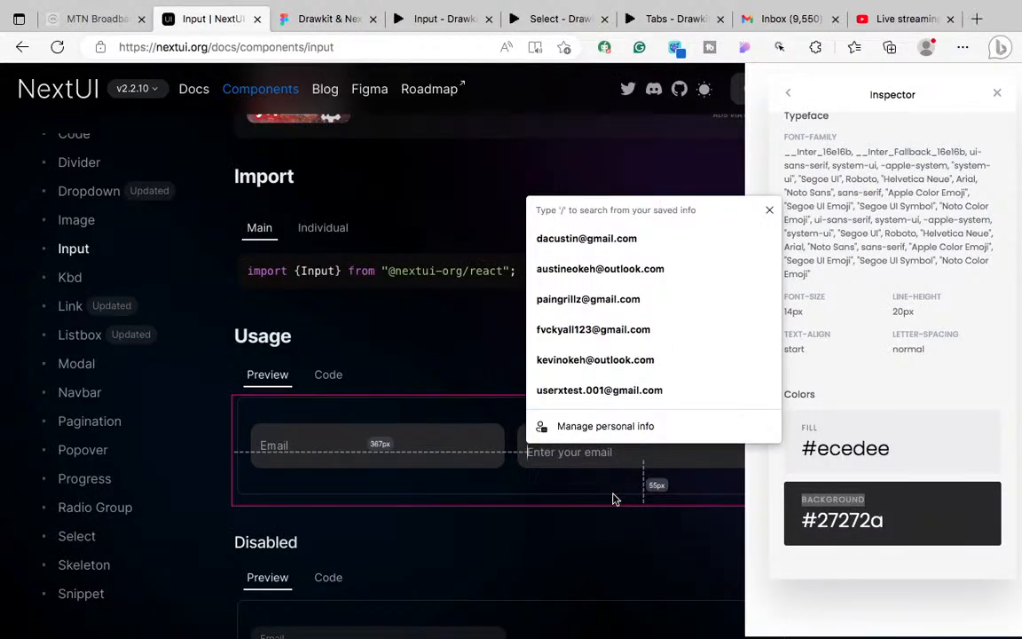
click(499, 462)
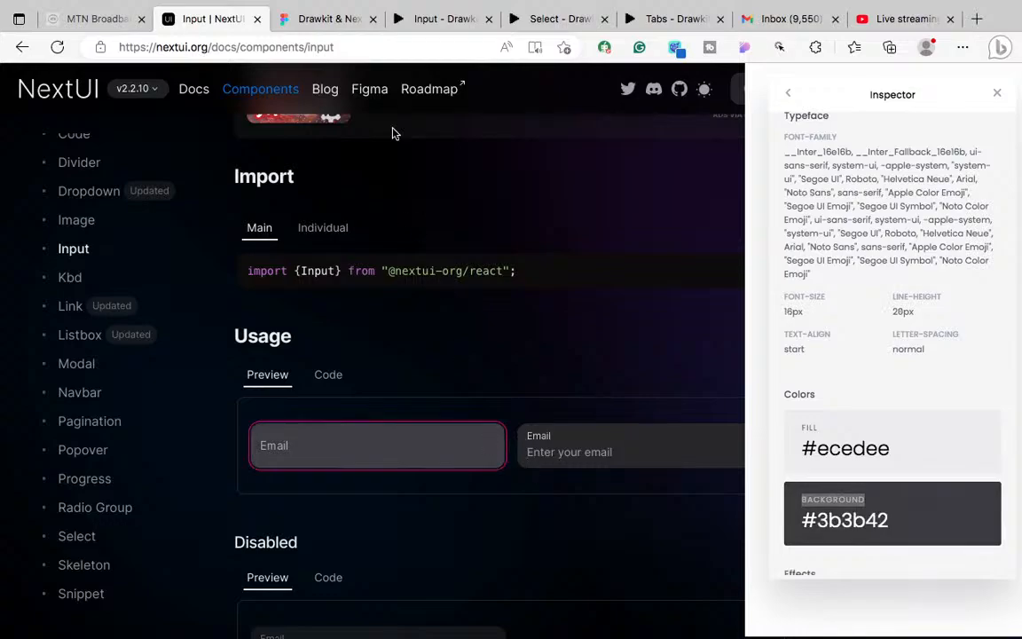
click(313, 22)
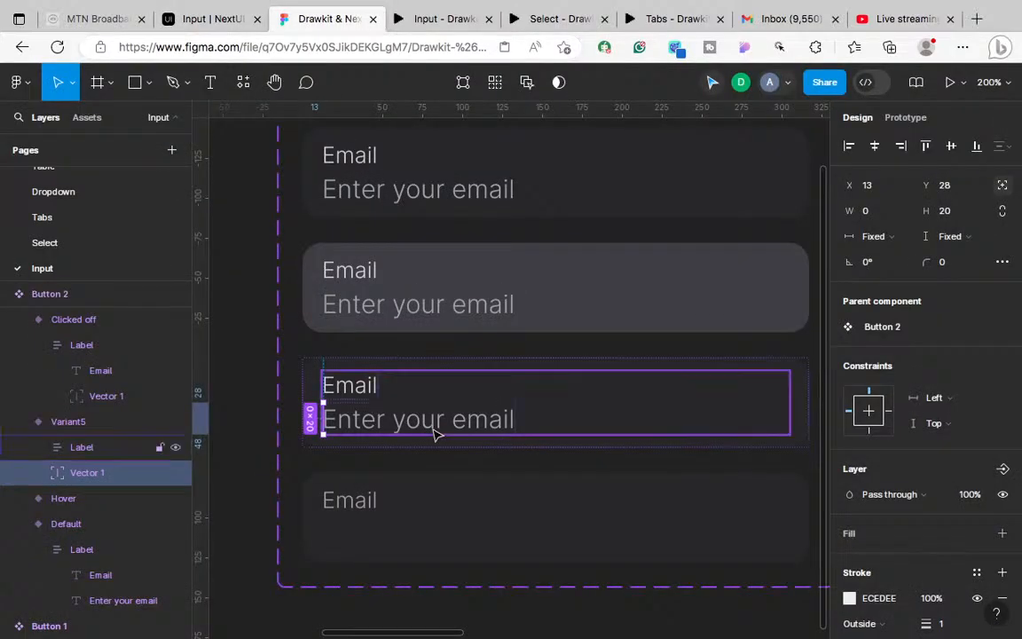
scroll(433, 430, up, 3)
scroll(437, 435, left, 2)
scroll(437, 435, down, 1)
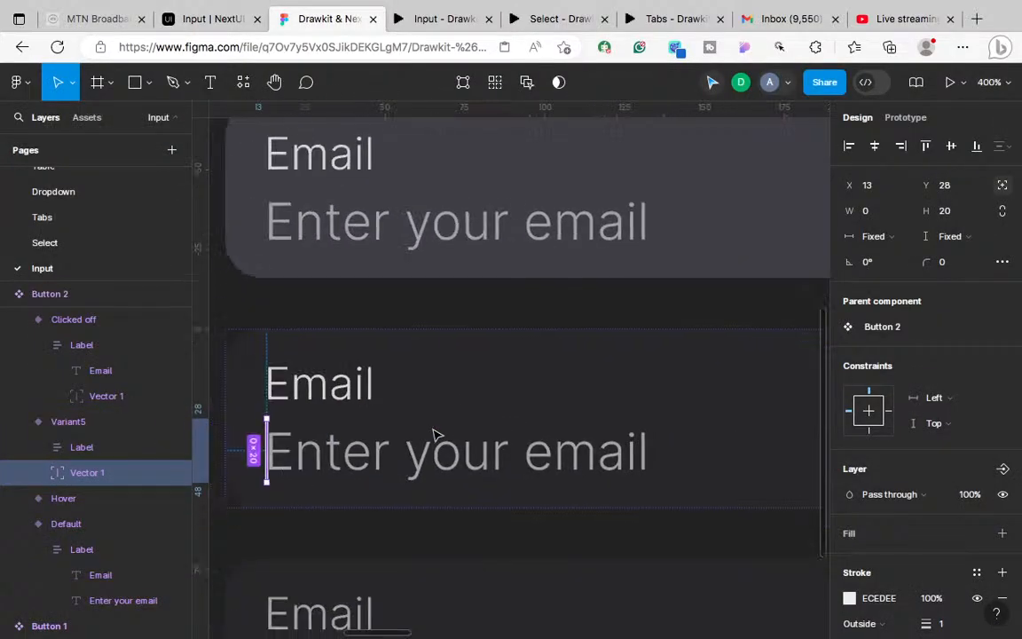
scroll(434, 432, left, 1)
scroll(435, 432, down, 1)
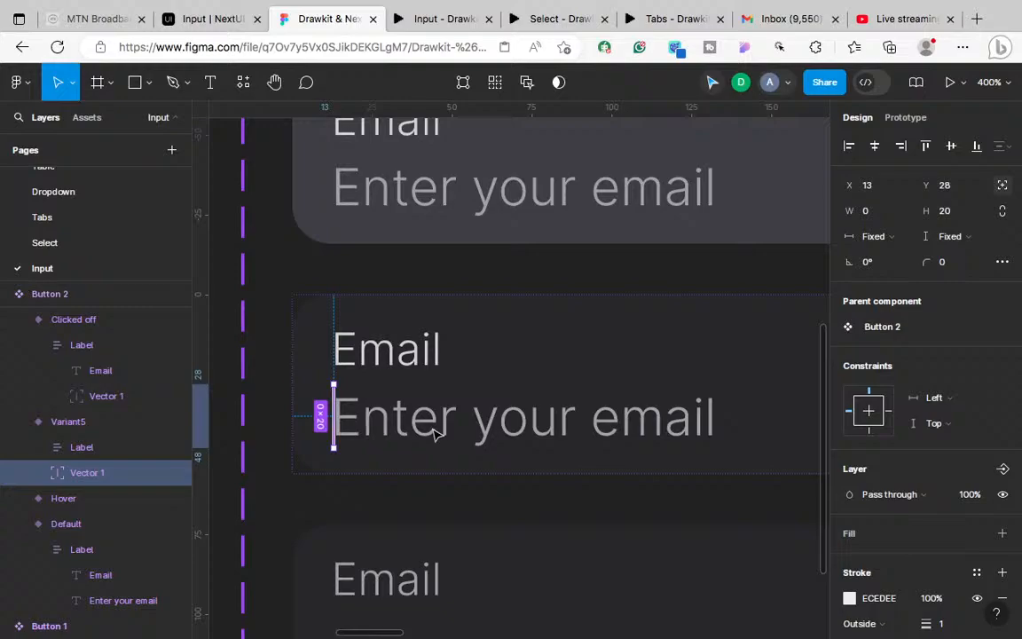
key(Left)
key(Right)
key(shift+0)
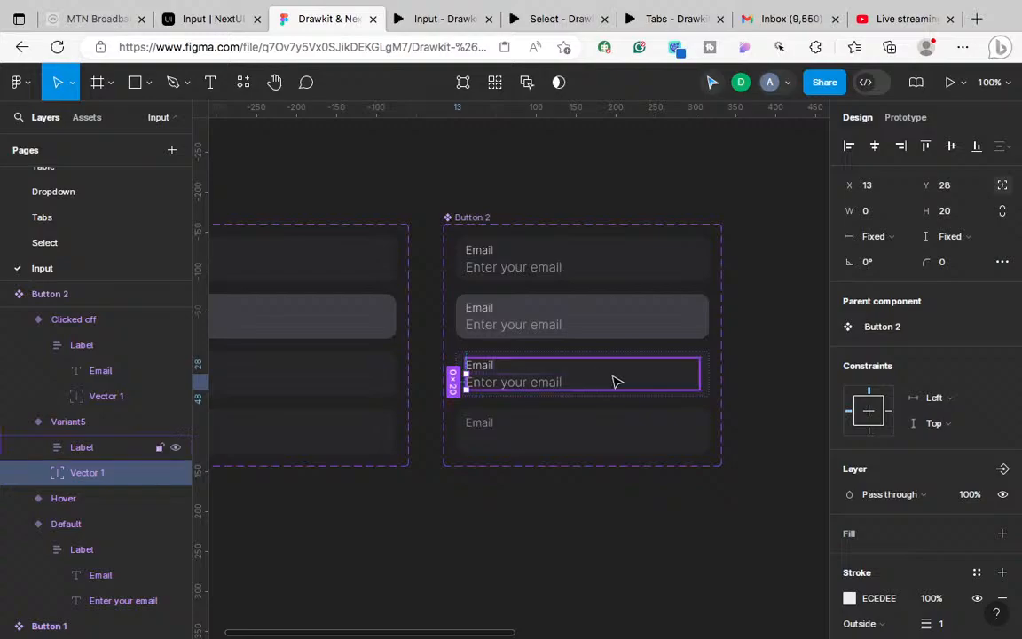
key(Escape)
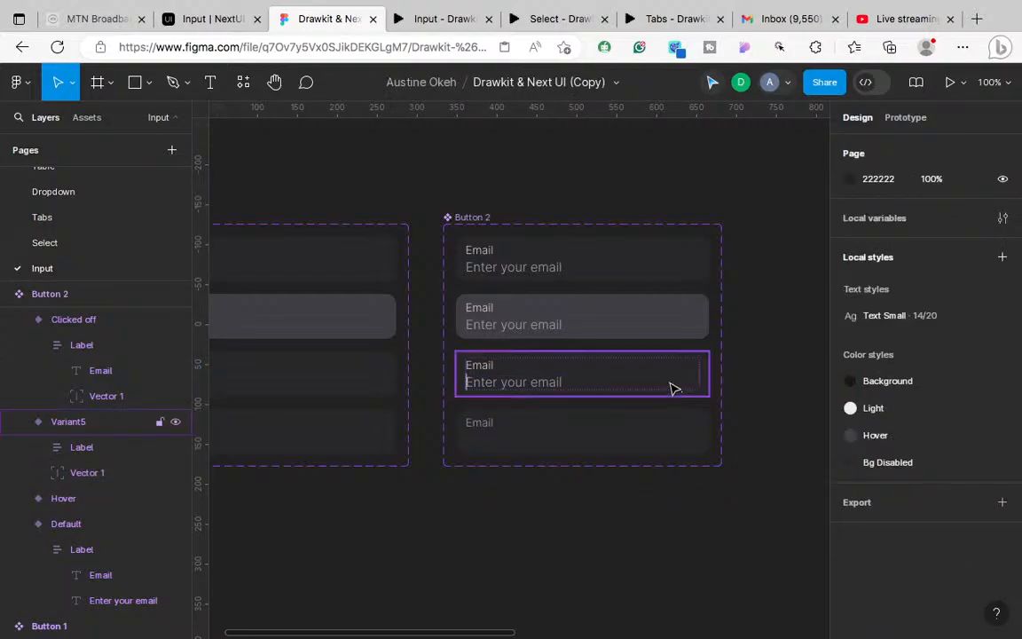
click(672, 388)
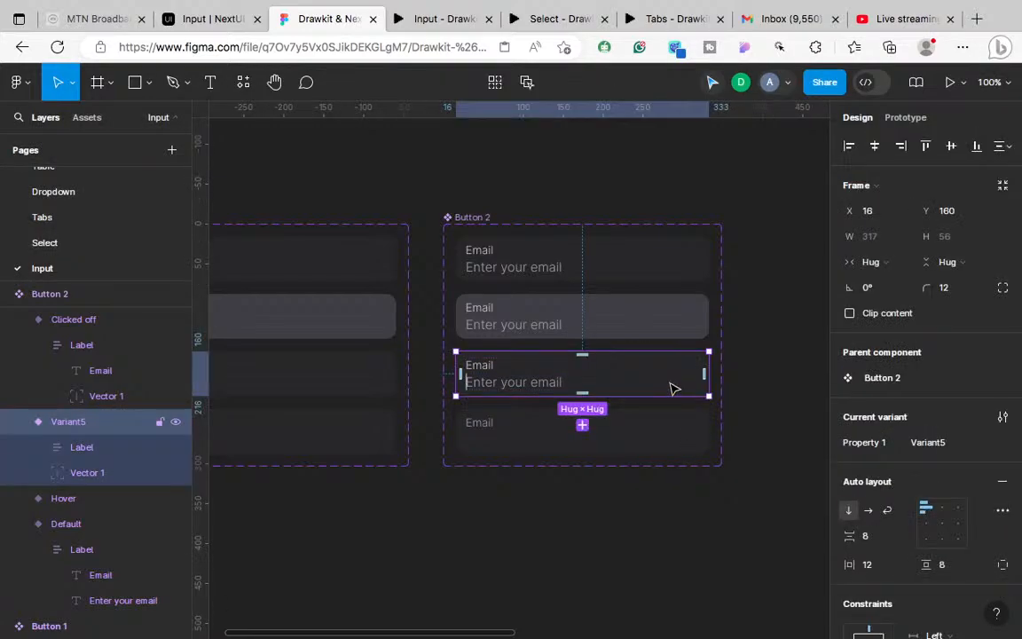
Step: Replace the fourth Button 2 field with the copied Variant5 caret field at X 16, Y 232
click(662, 435)
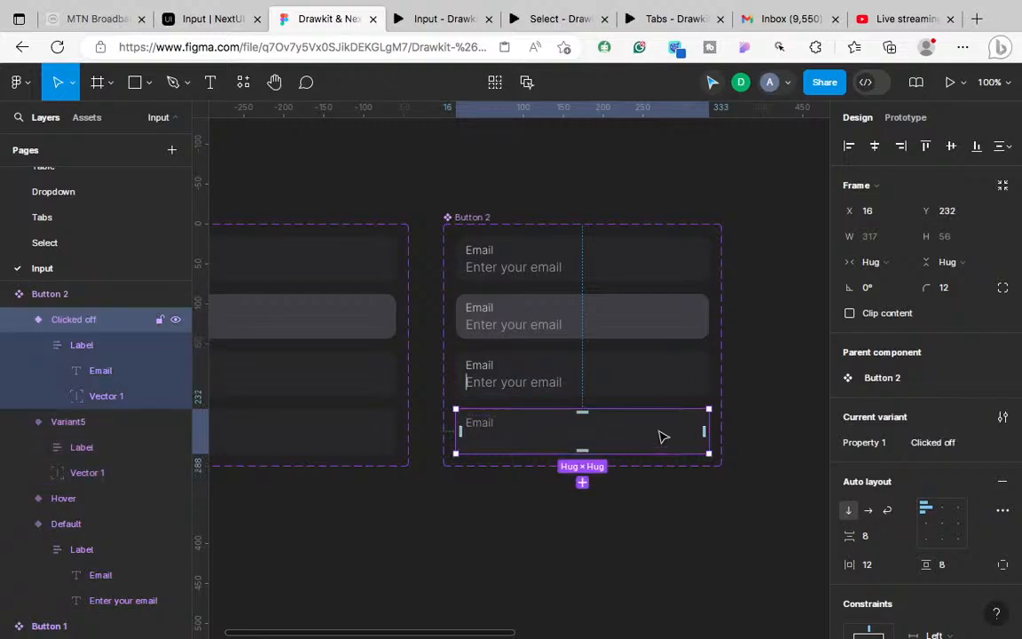
right_click(660, 432)
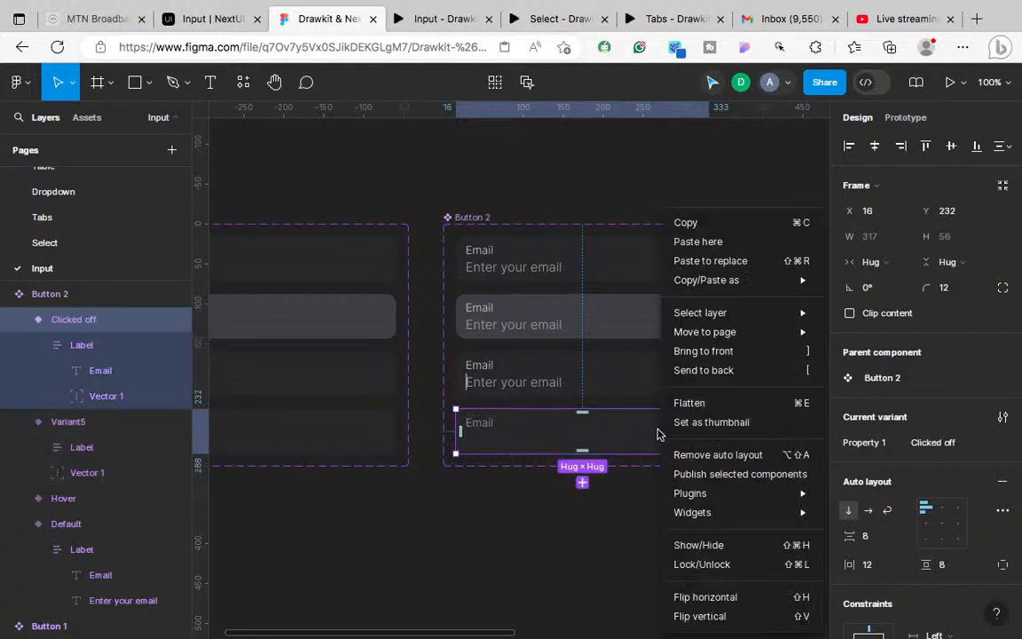
click(717, 265)
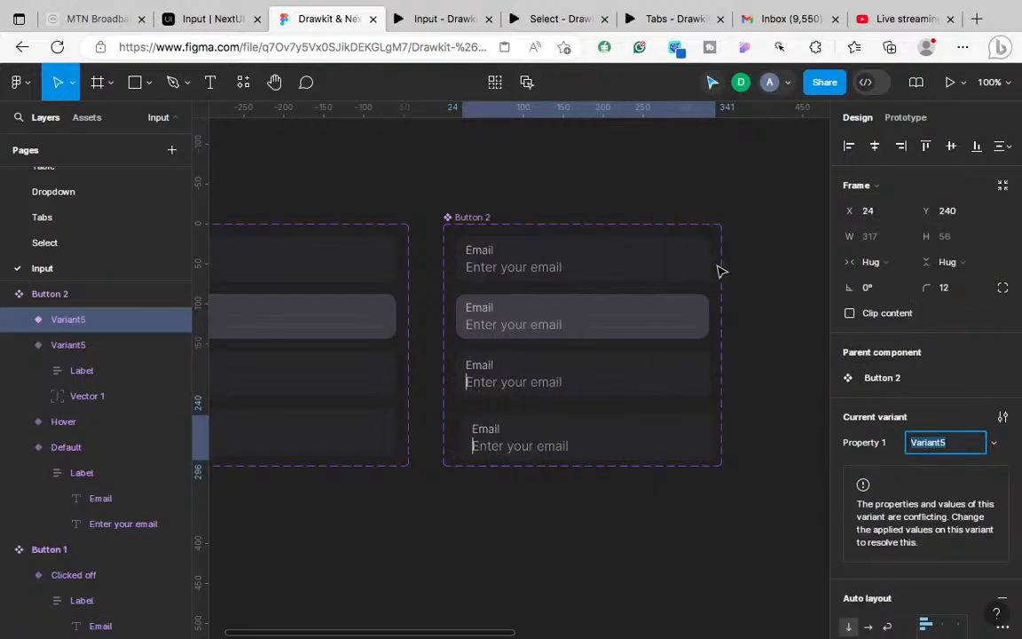
drag(646, 447, 640, 439)
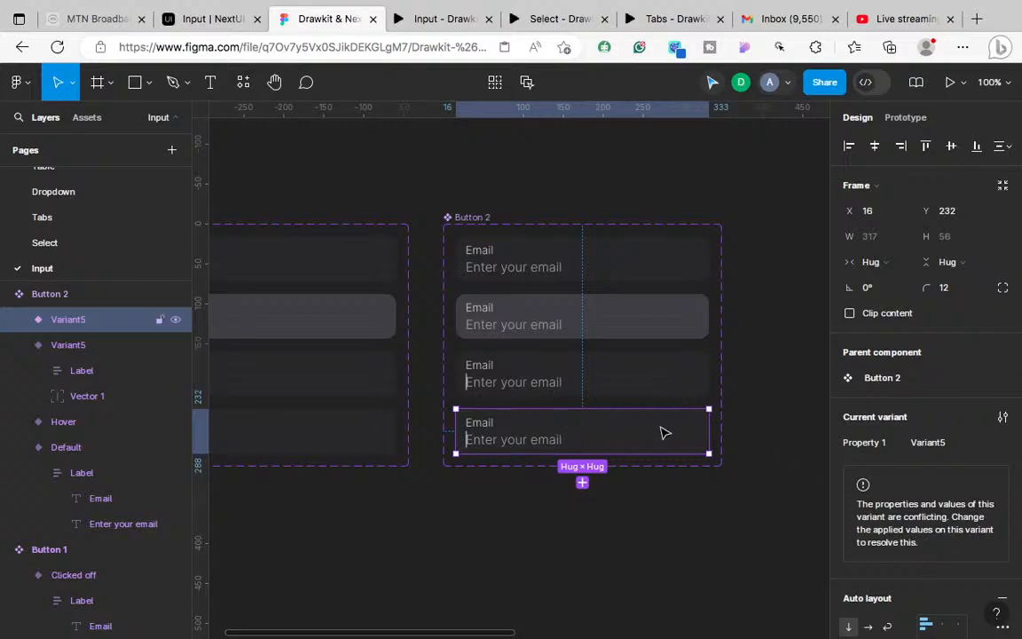
Step: Zoom in and select the Vector 1 caret line inside the first Variant5
key(ctrl+plus)
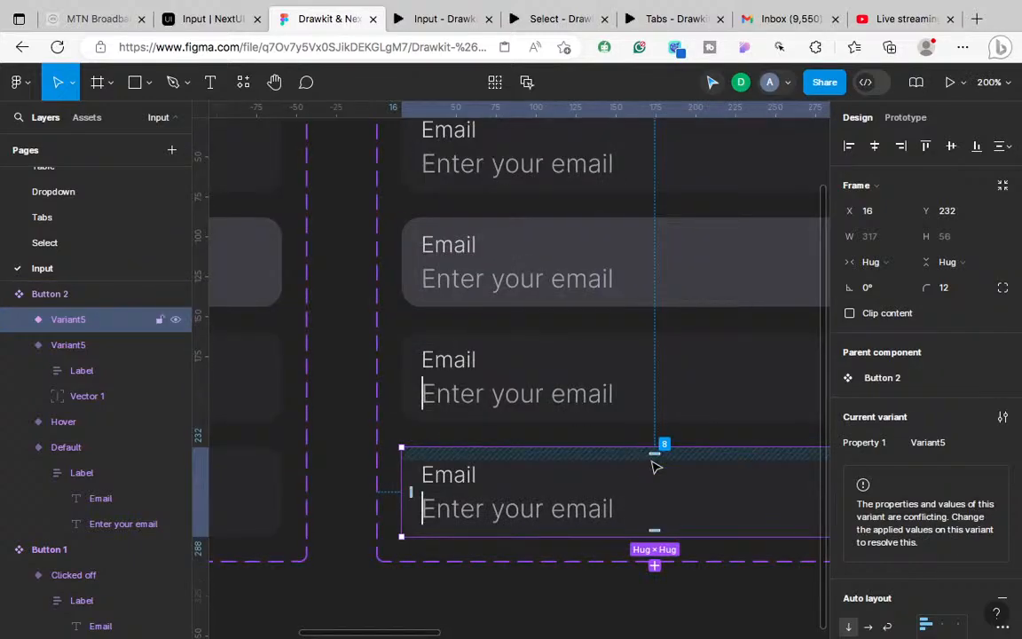
scroll(655, 465, right, 1)
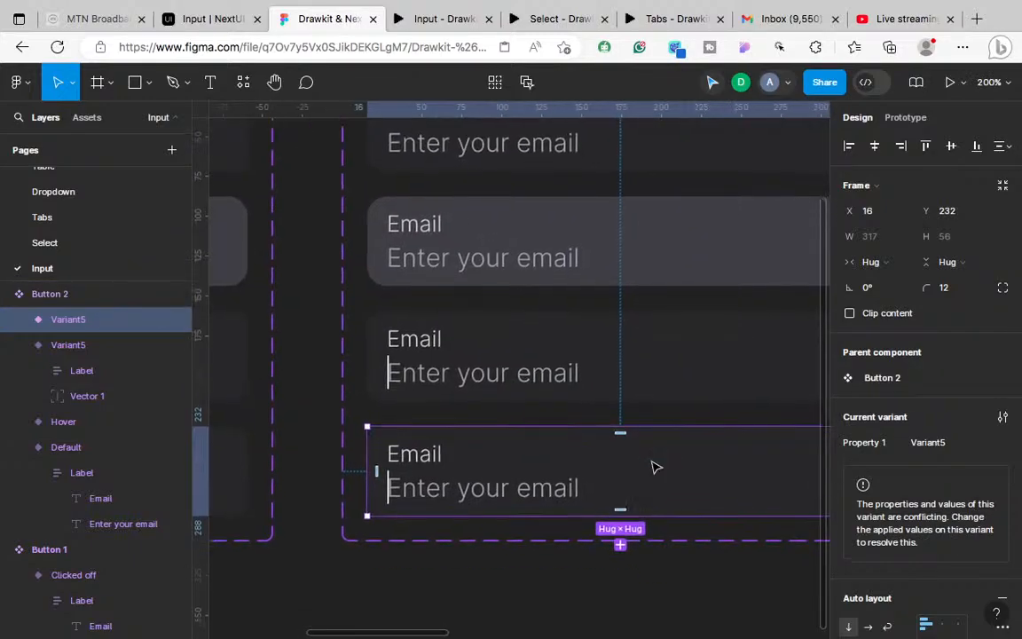
click(15, 320)
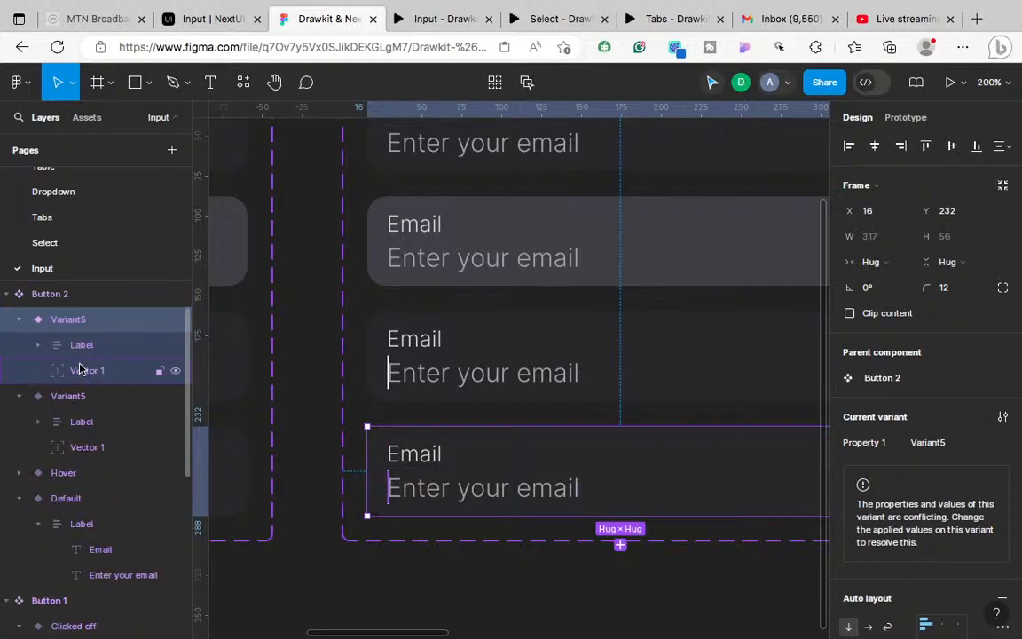
click(79, 369)
Step: Change the Vector 1 caret stroke from ECEDEE to the sampled dark 27272A
scroll(920, 506, down, 3)
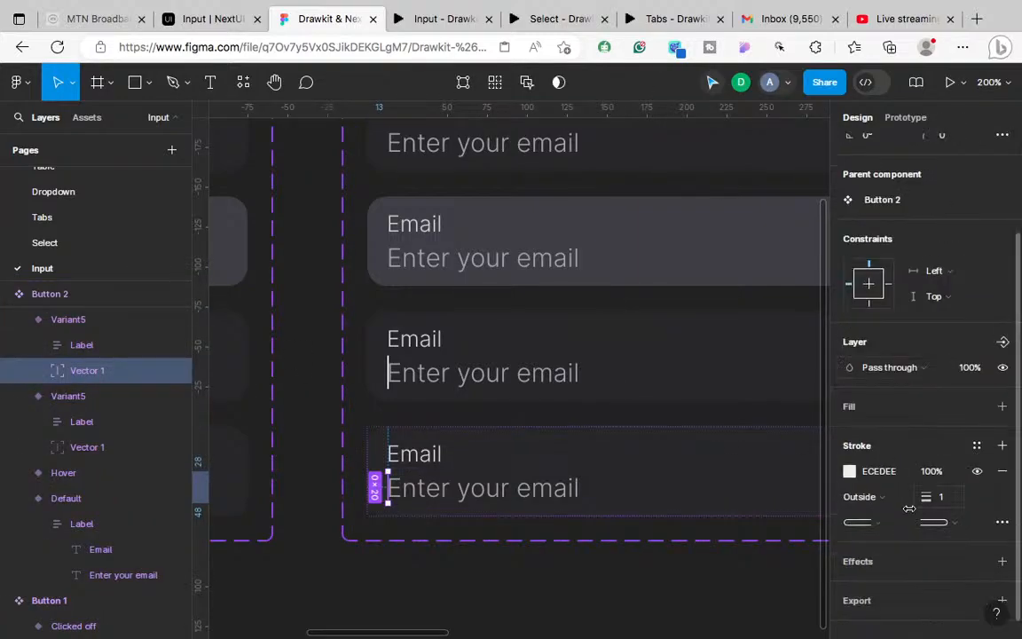
click(850, 473)
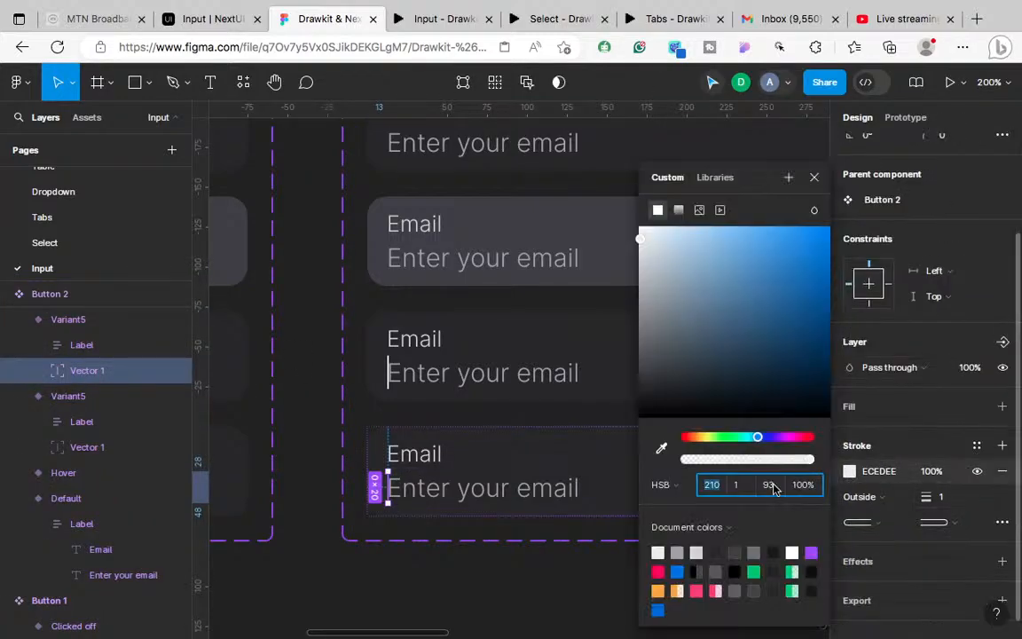
click(661, 449)
click(607, 450)
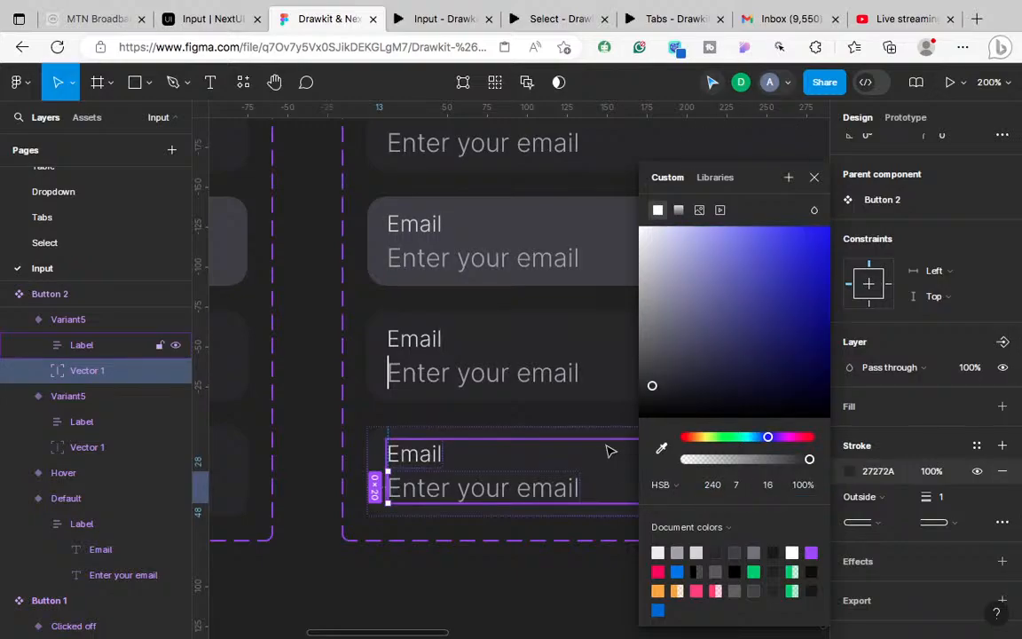
click(560, 570)
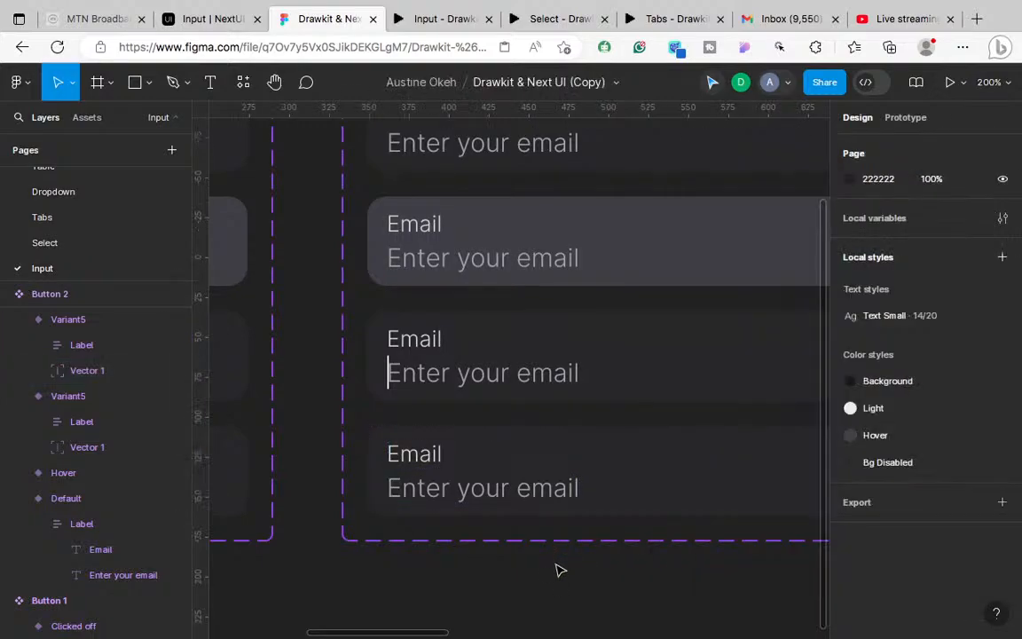
key(shift+0)
scroll(559, 570, up, 3)
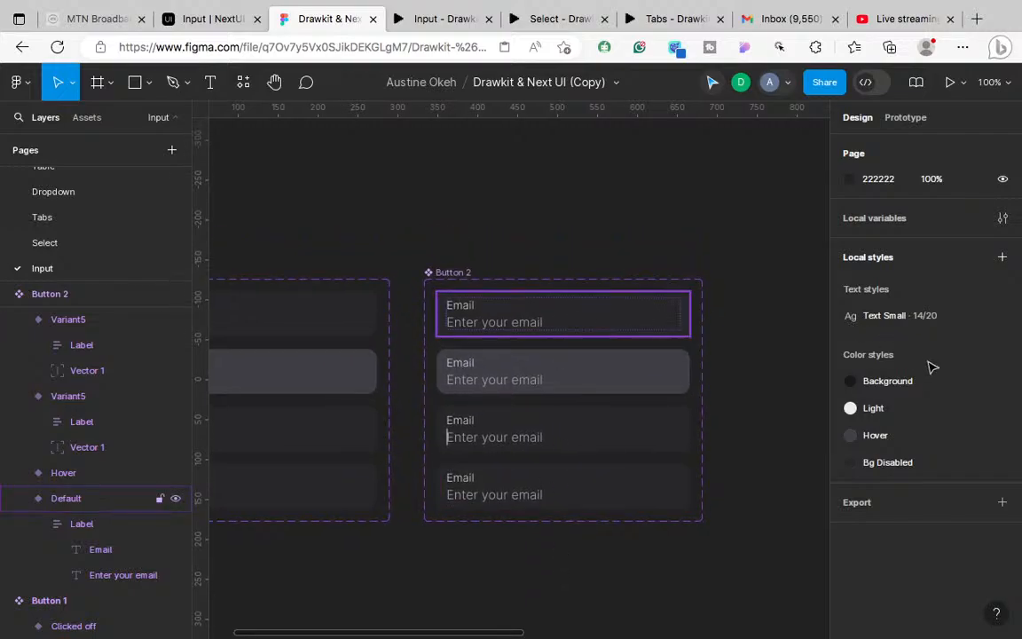
Step: Rename the third and fourth Variant5 variants to 'Clicked on' and 'Clicked off'
click(621, 373)
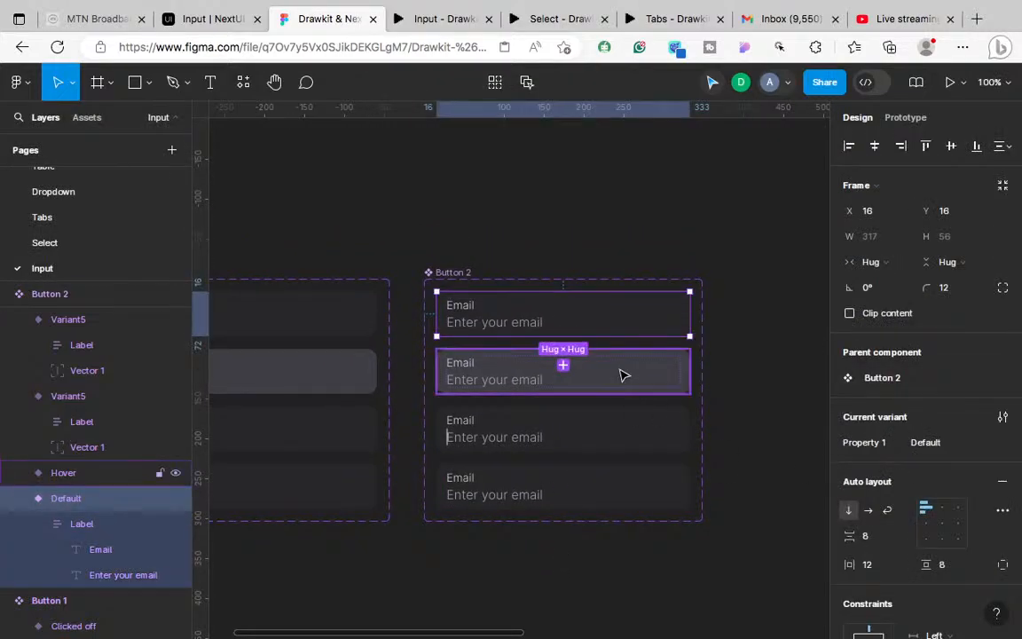
click(528, 433)
click(934, 450)
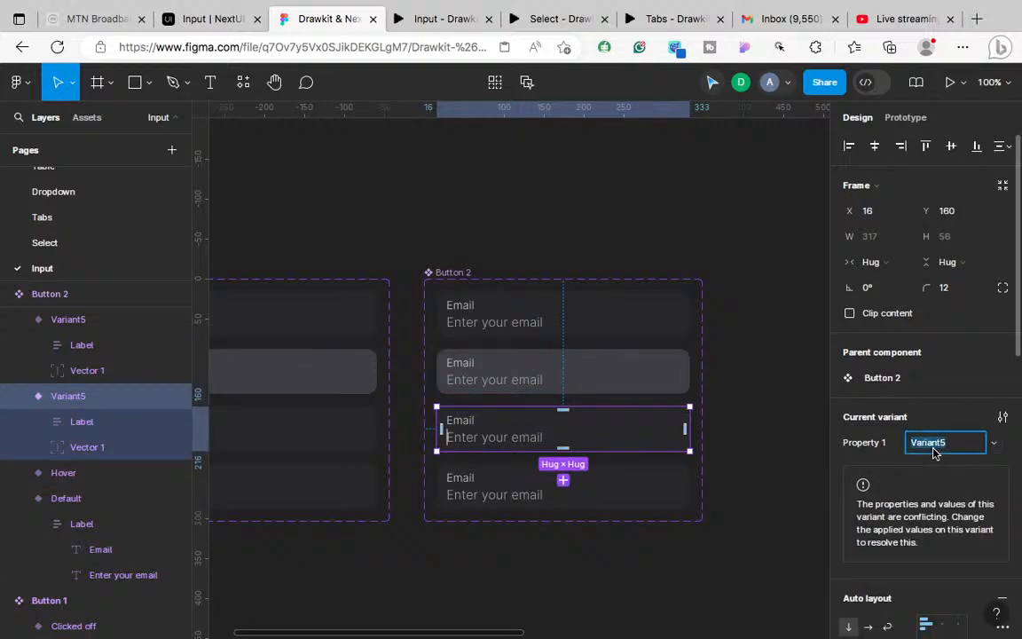
text(cked on)
click(664, 497)
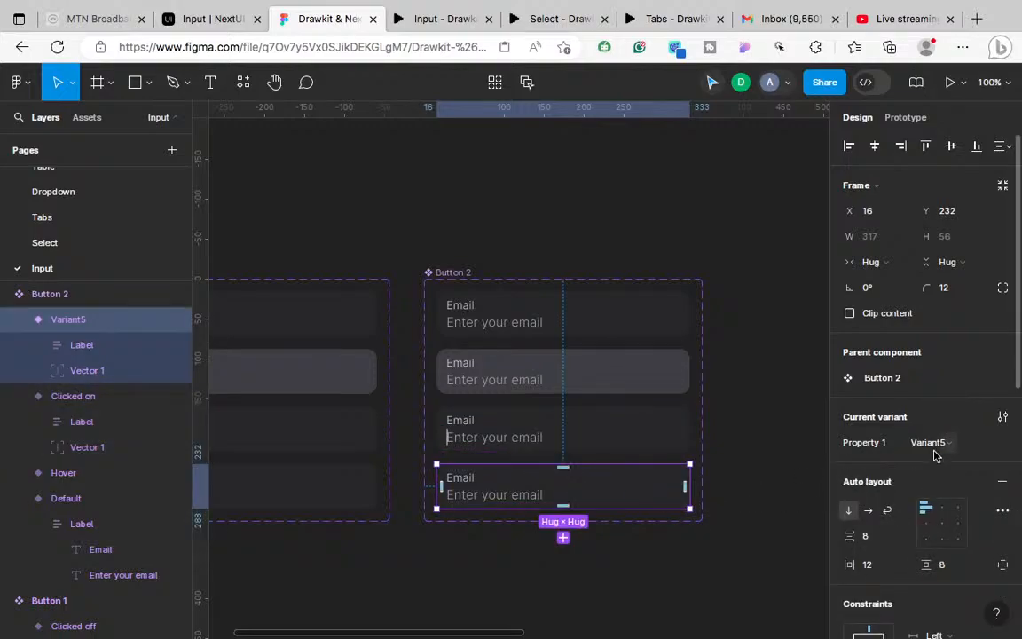
click(923, 449)
text(Clicked off)
key(Return)
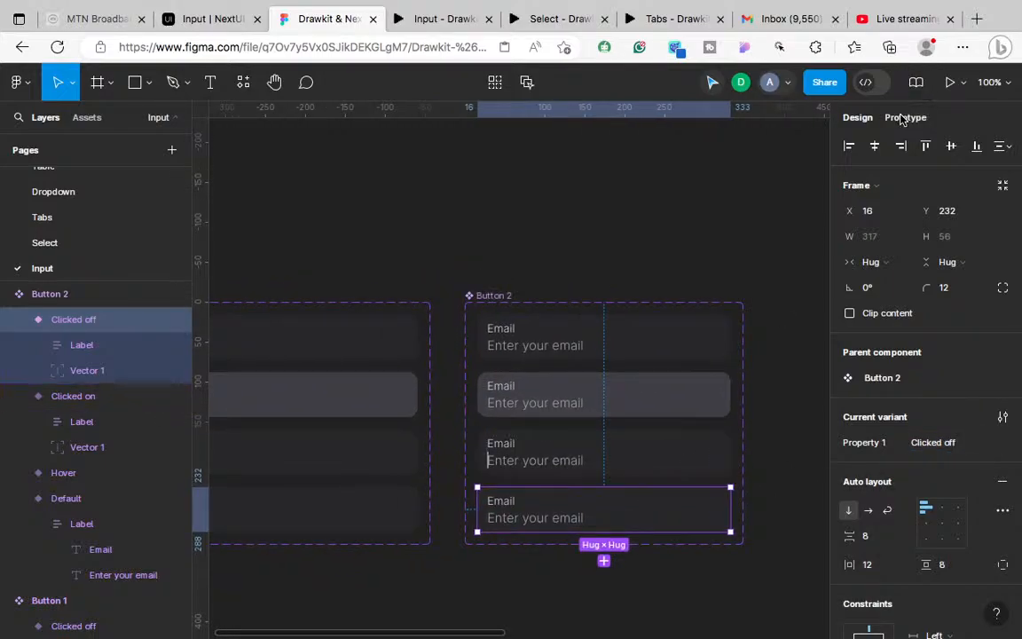
Step: Delete the click and delay interactions from the Default and Hover variants
click(901, 120)
scroll(756, 247, down, 1)
scroll(756, 248, right, 1)
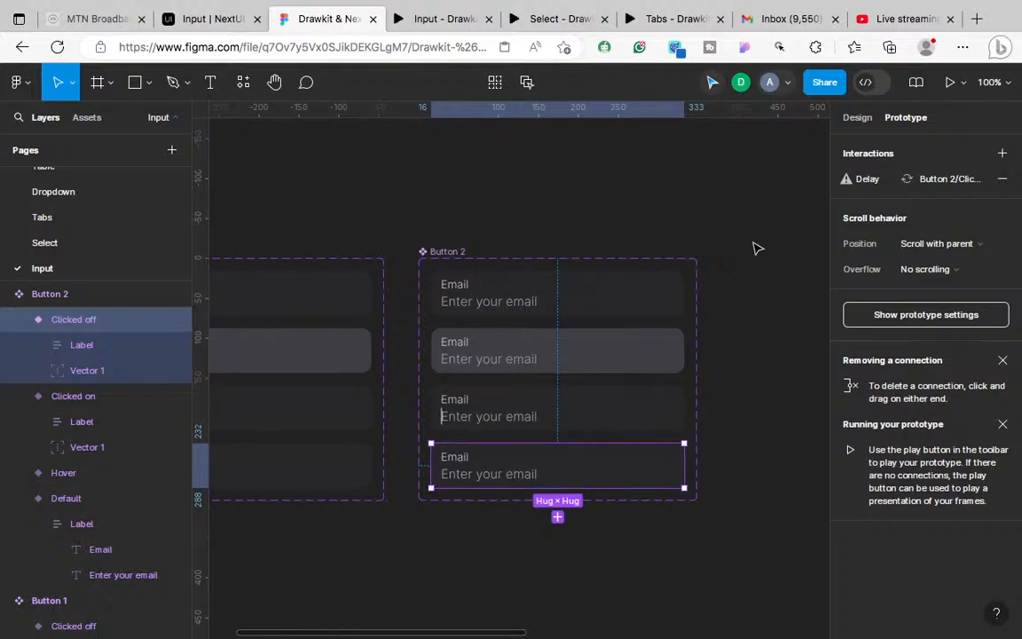
key(ctrl+plus)
scroll(756, 248, up, 2)
scroll(756, 247, right, 2)
click(679, 255)
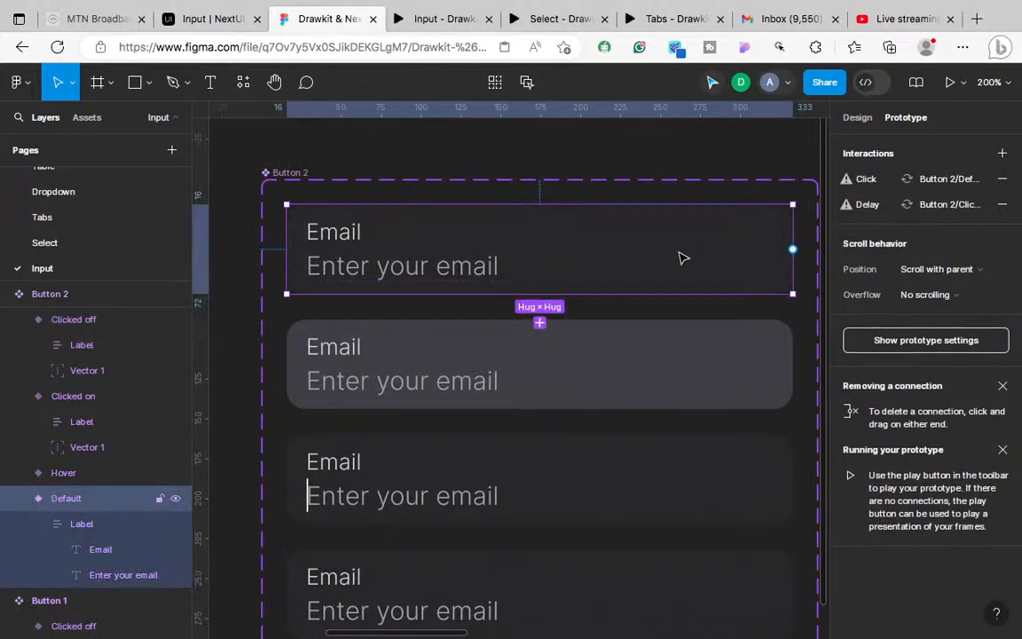
click(1003, 180)
click(1003, 179)
click(646, 340)
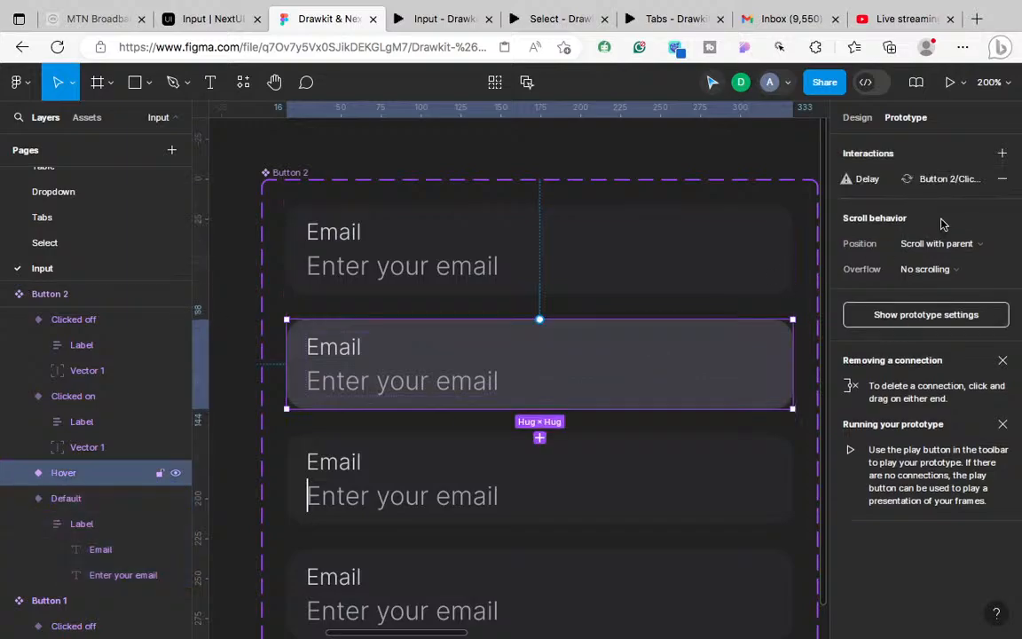
click(1003, 179)
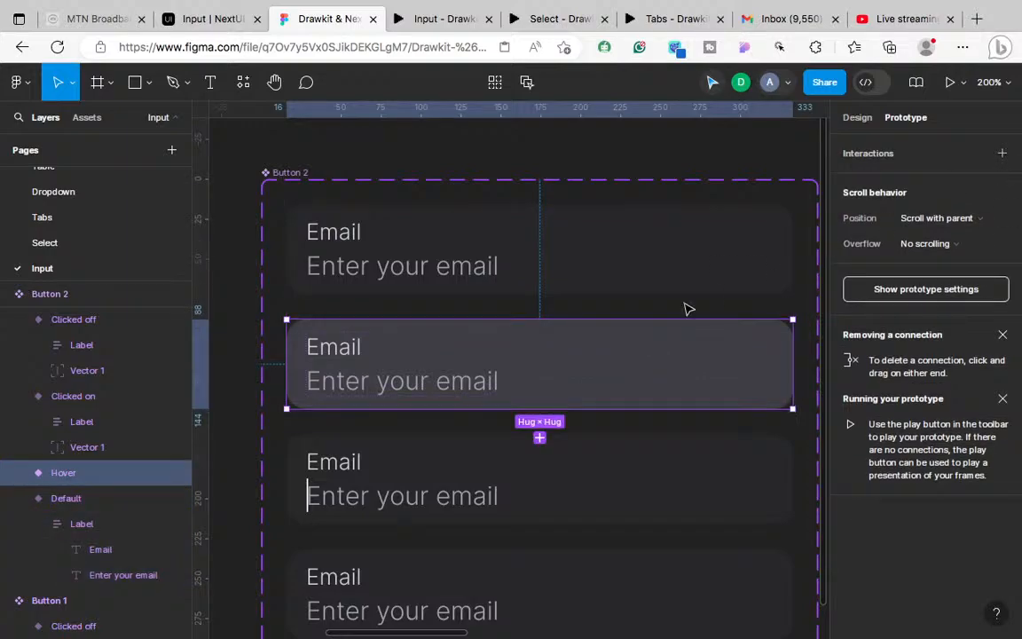
Step: Delete the delay interactions from the Clicked on and Clicked off variants
scroll(664, 367, down, 2)
click(664, 366)
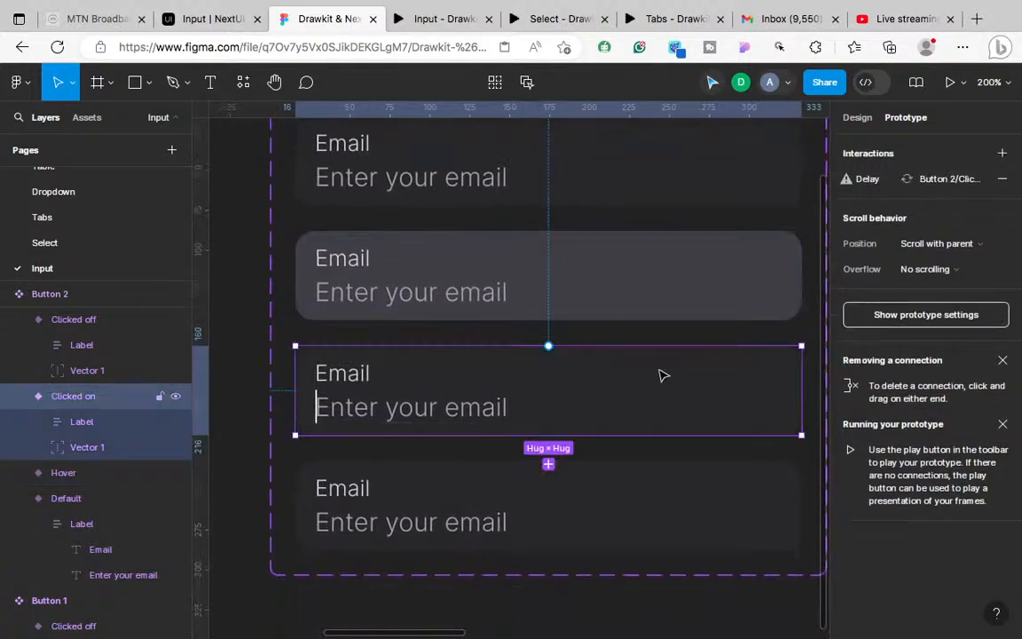
click(1003, 179)
click(714, 498)
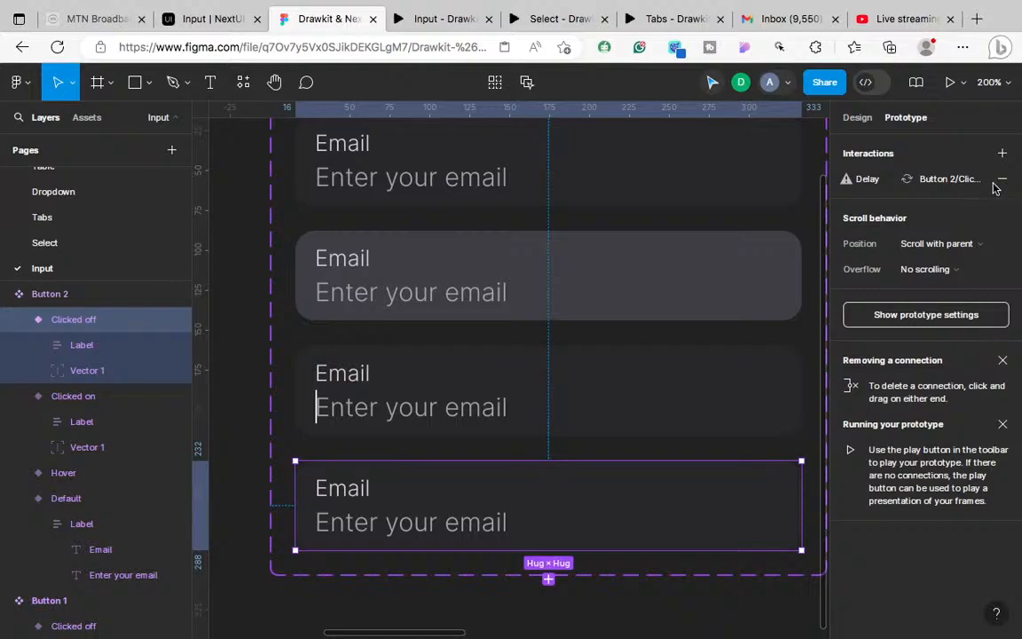
click(1002, 180)
scroll(684, 367, up, 2)
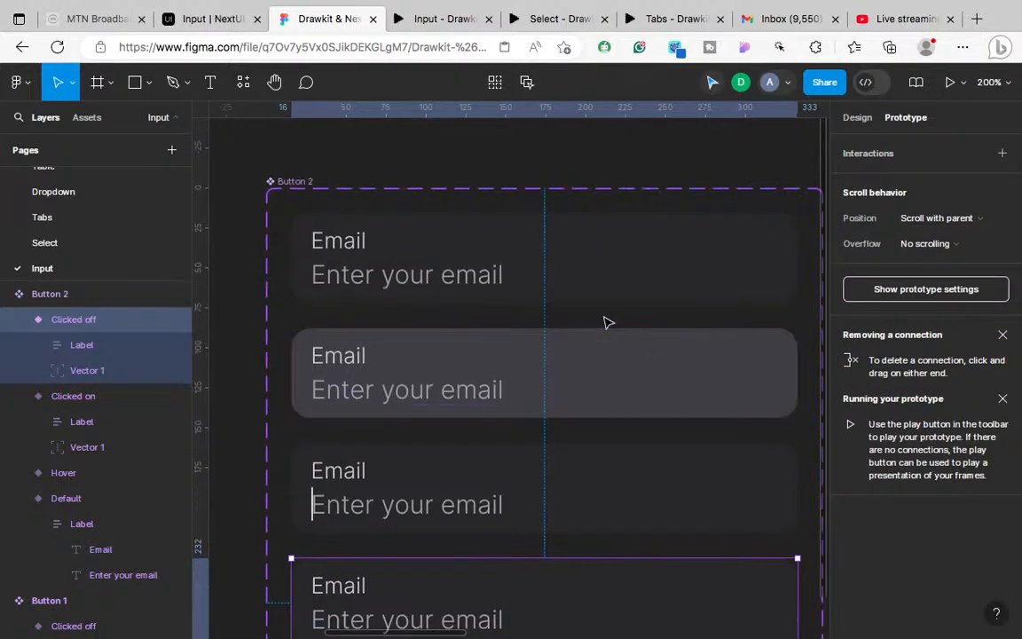
click(551, 274)
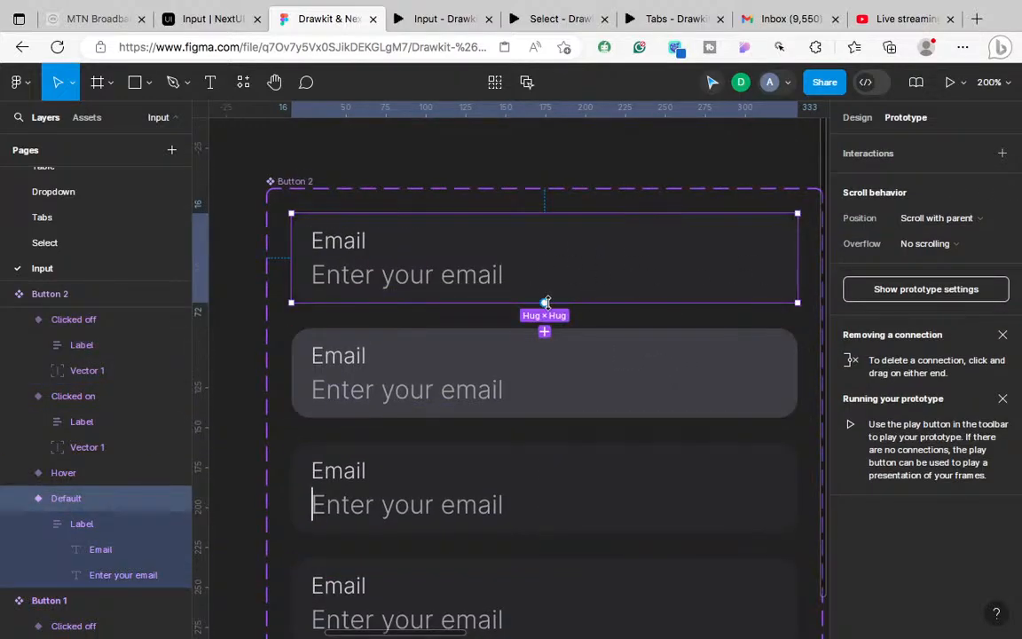
Step: Connect Default to Hover with a While hovering trigger, Smart animate, Ease out, 300ms
drag(545, 303, 540, 357)
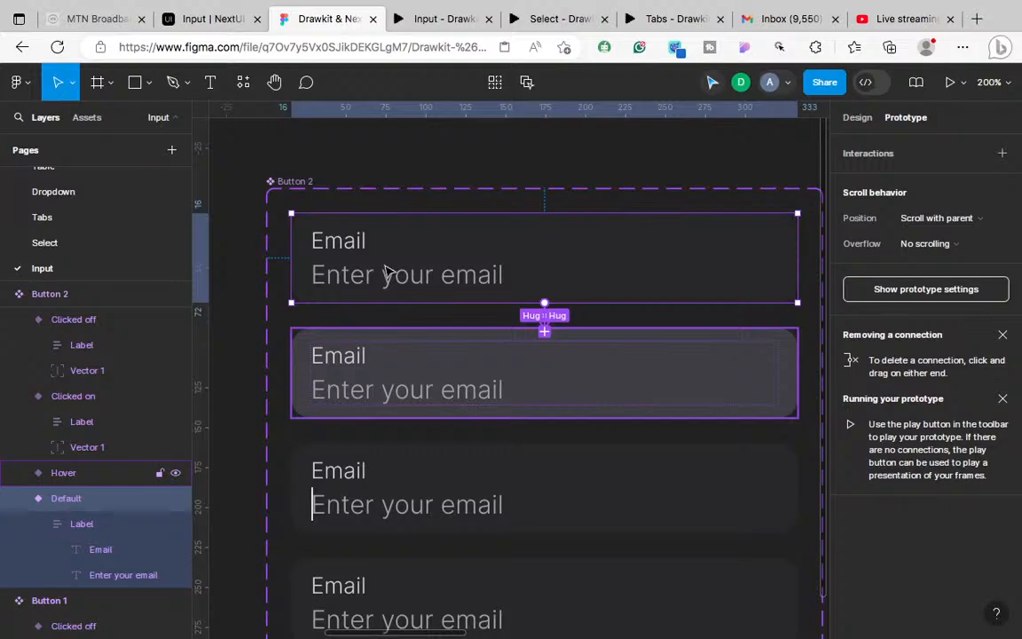
click(487, 371)
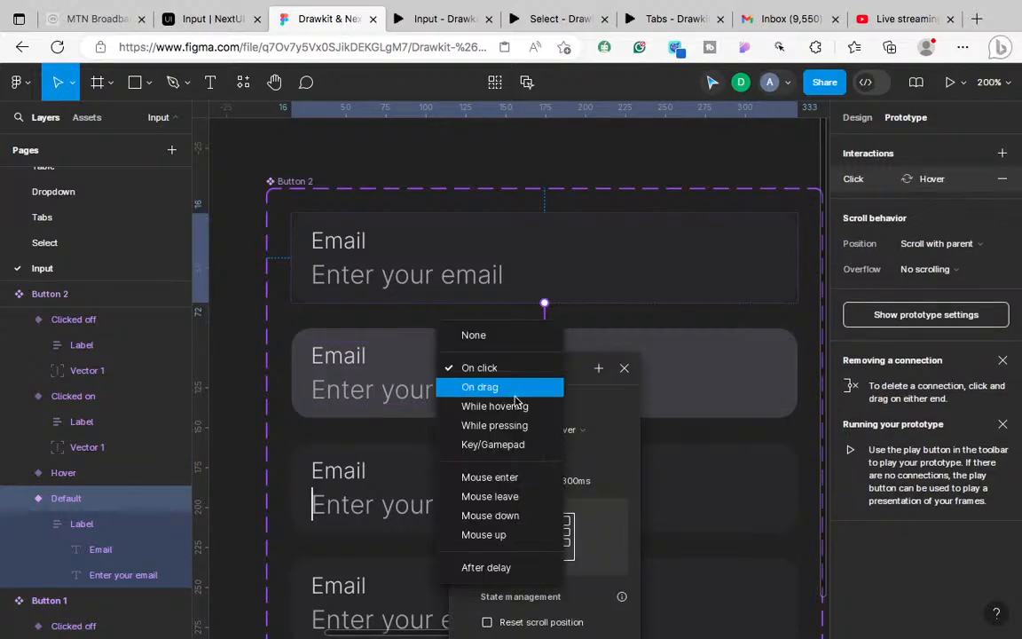
click(499, 406)
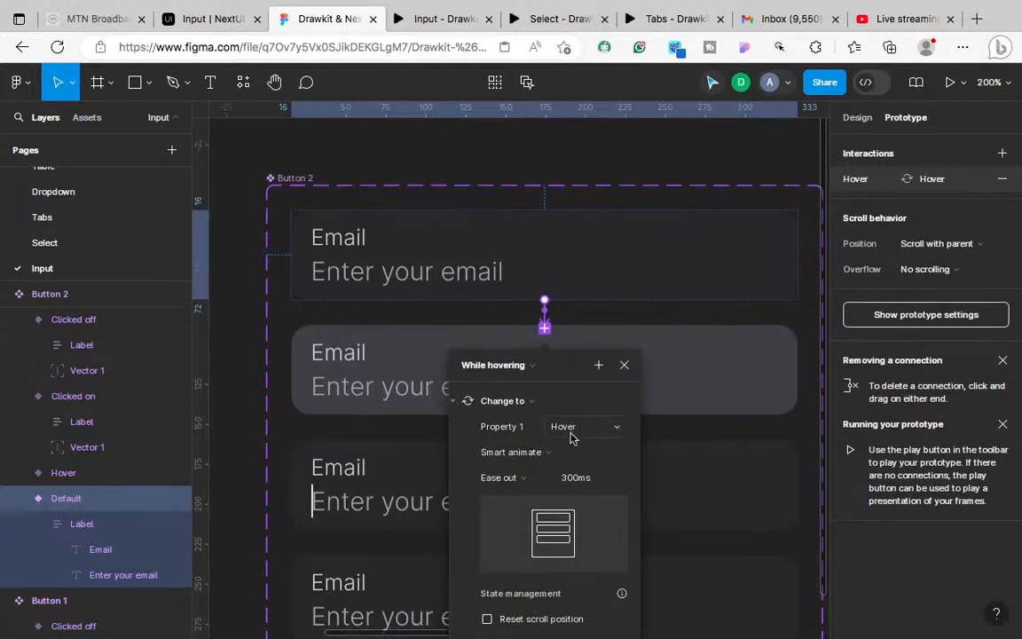
scroll(570, 434, down, 2)
click(631, 307)
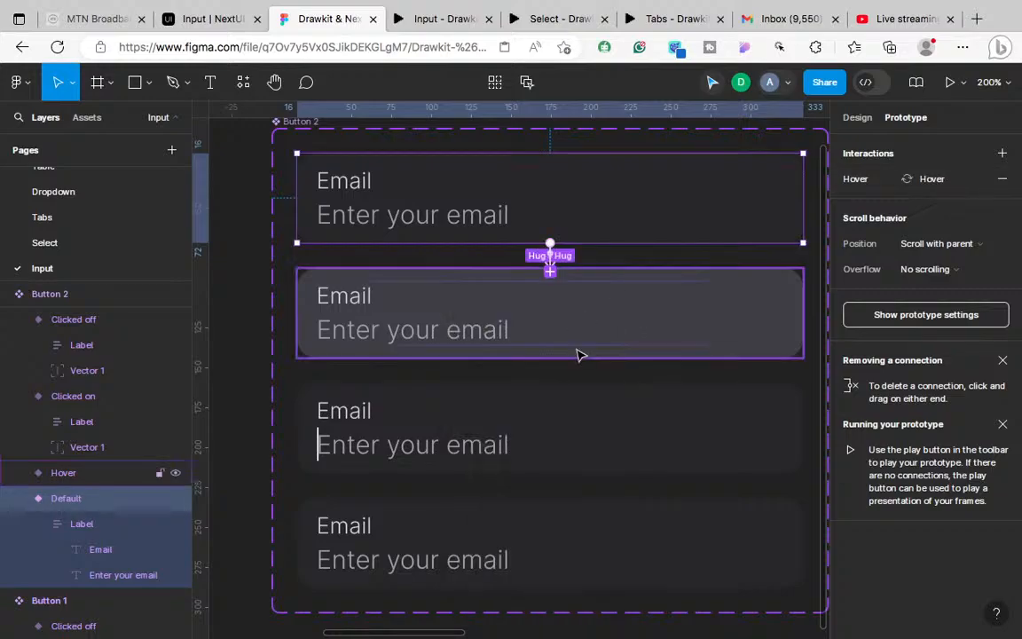
scroll(580, 353, down, 3)
click(645, 234)
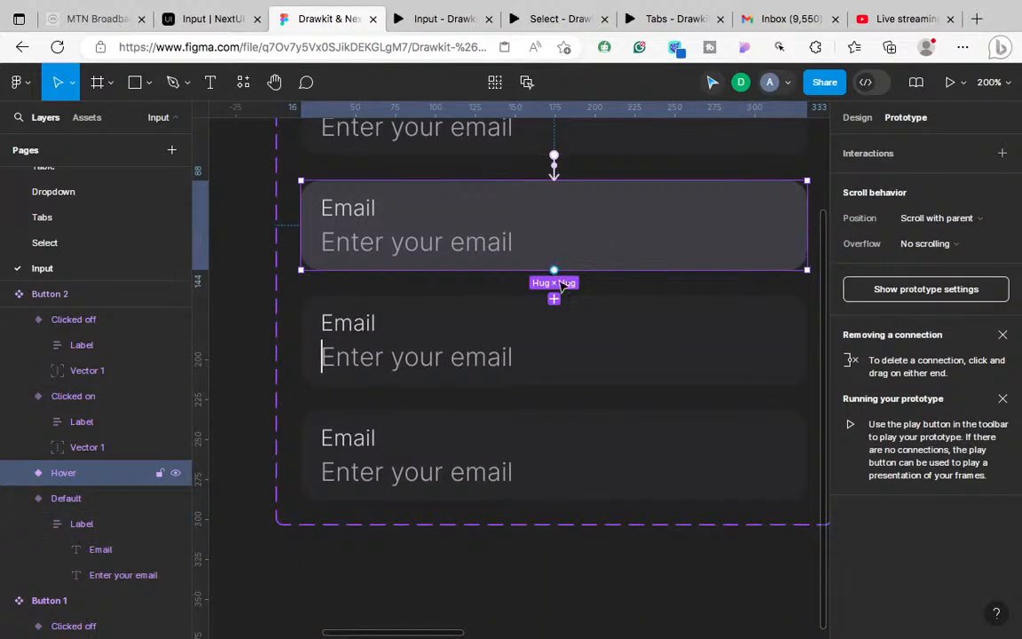
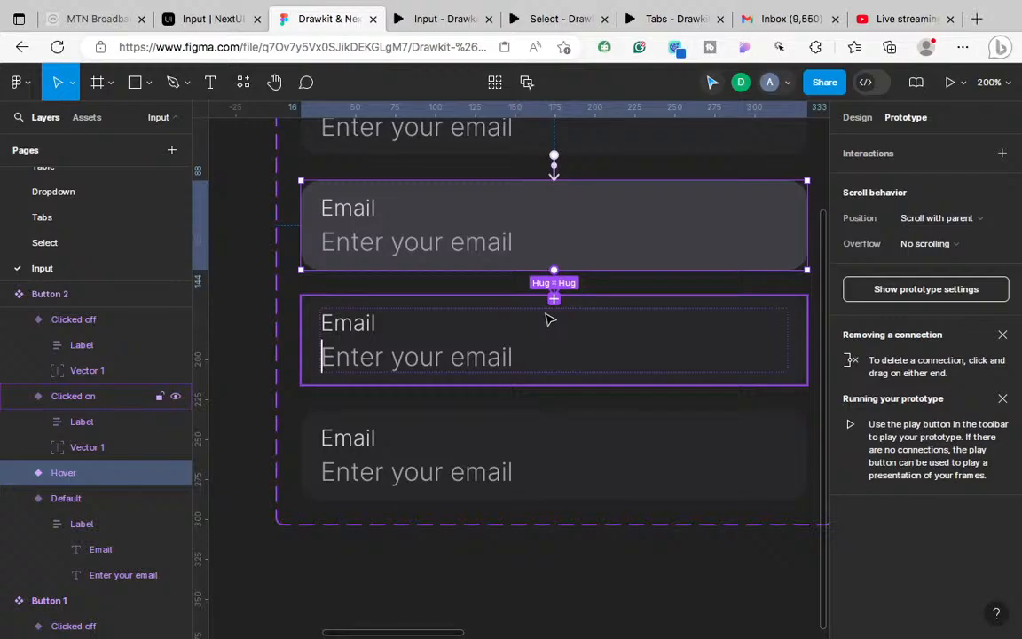
Step: Link the Hover variant to Clicked on with an on-click interaction
drag(597, 265, 566, 285)
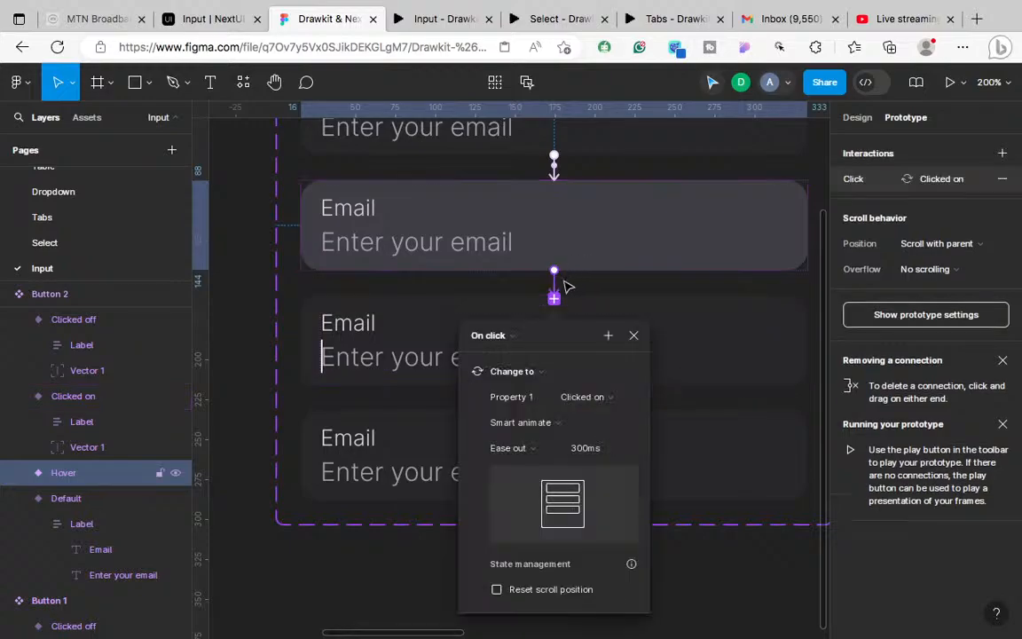
click(635, 335)
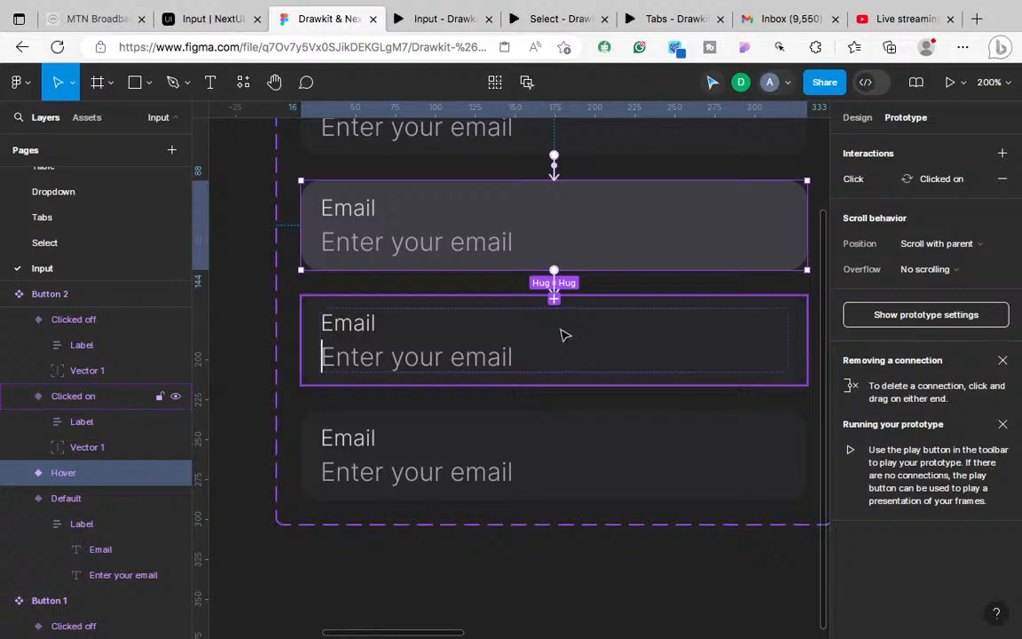
click(565, 334)
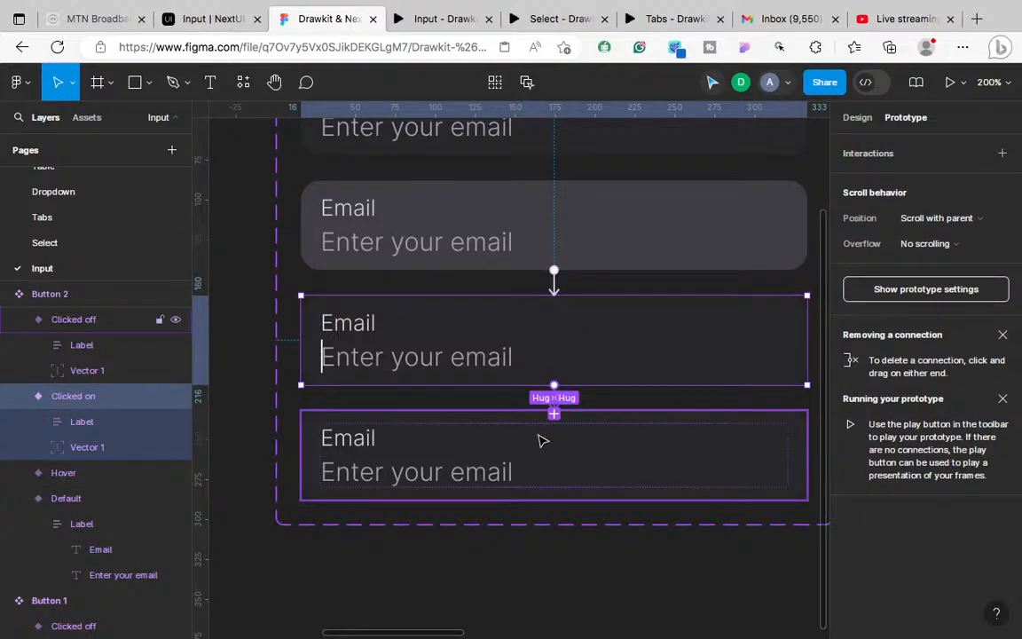
Step: Make Clicked on switch to Clicked off after a 300ms delay with an Instant transition
drag(524, 377, 513, 397)
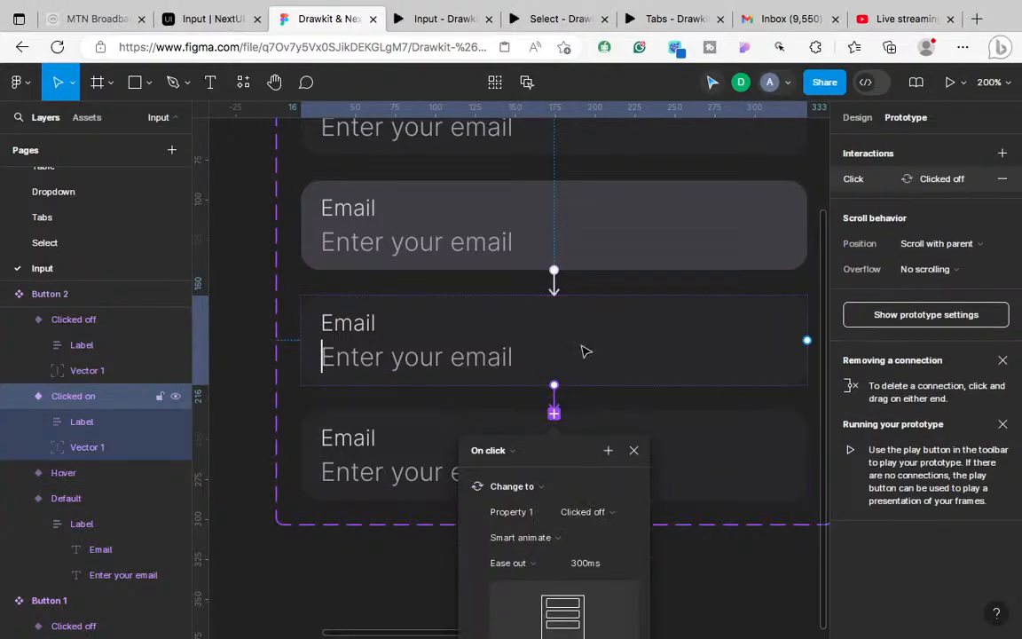
scroll(586, 350, down, 5)
scroll(523, 267, down, 1)
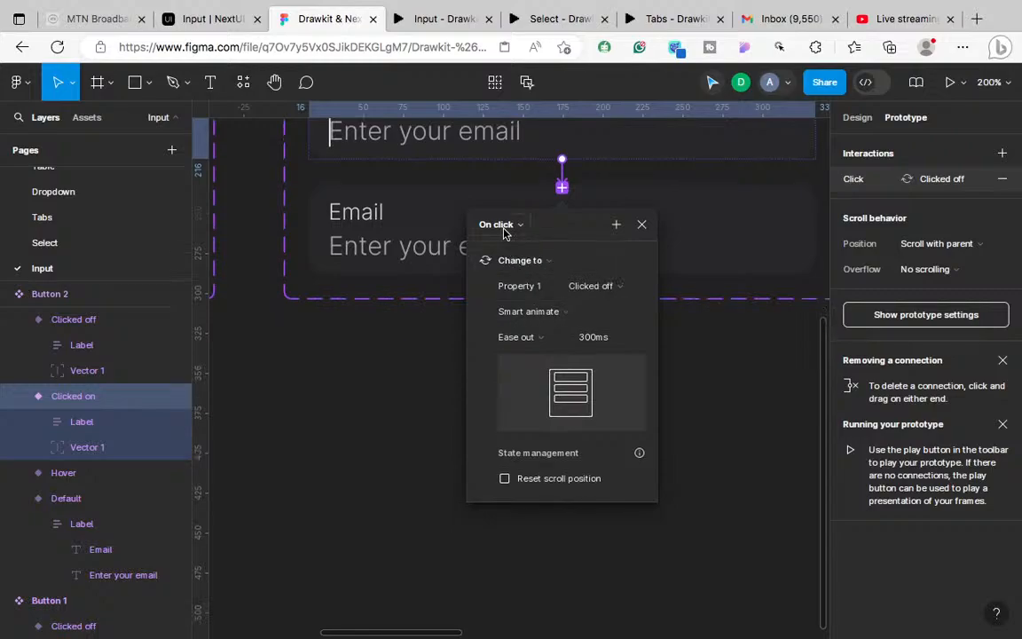
click(503, 226)
click(516, 425)
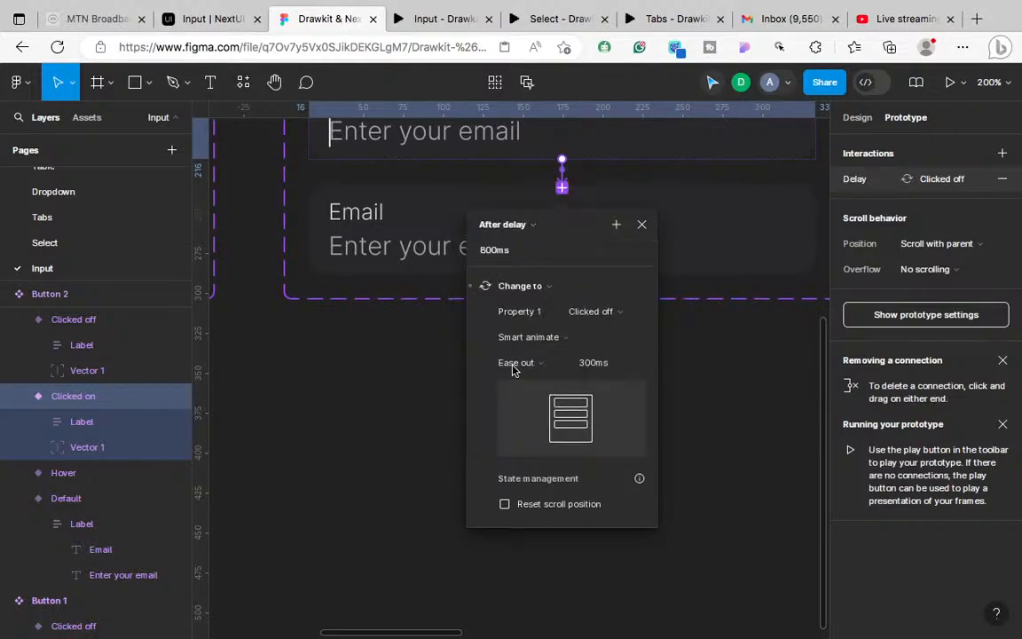
click(490, 251)
key(BackSpace)
text(3)
click(529, 338)
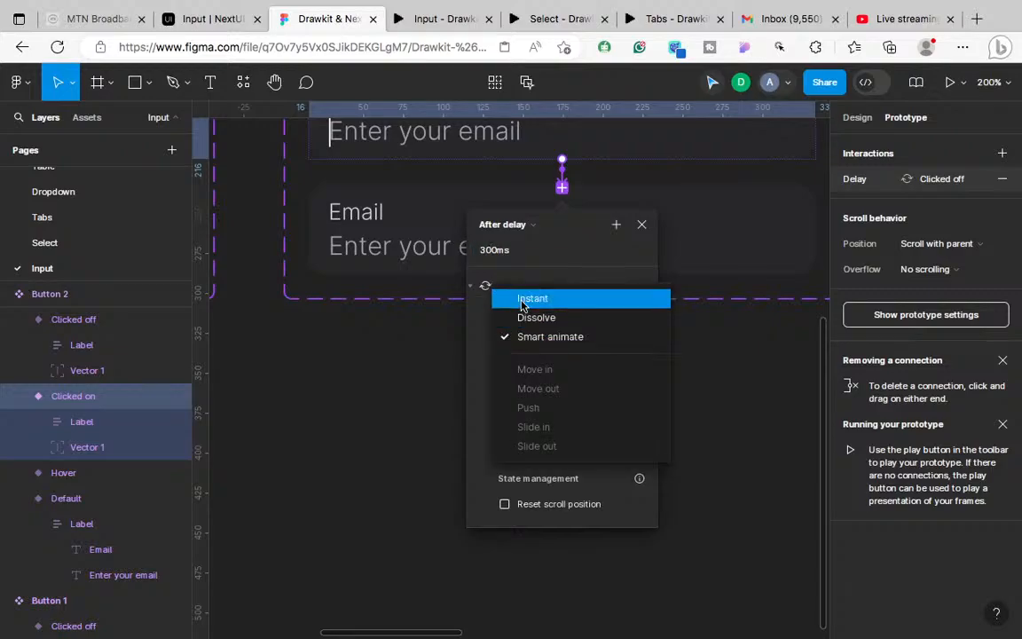
click(523, 299)
click(642, 223)
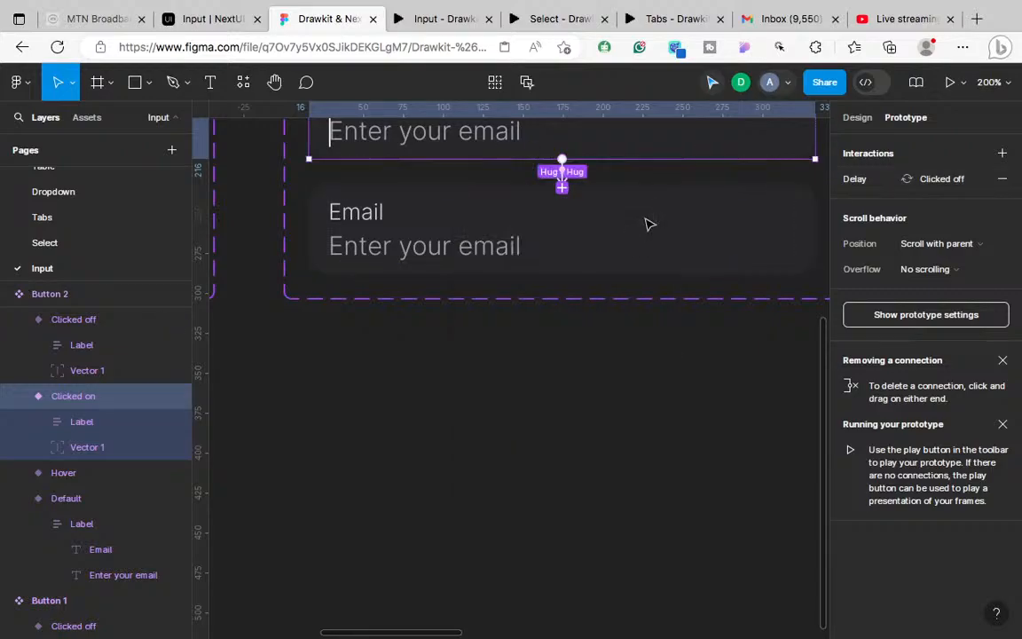
Step: Make Clicked off switch back to Clicked on after a 300ms delay
key(ctrl+d)
click(645, 361)
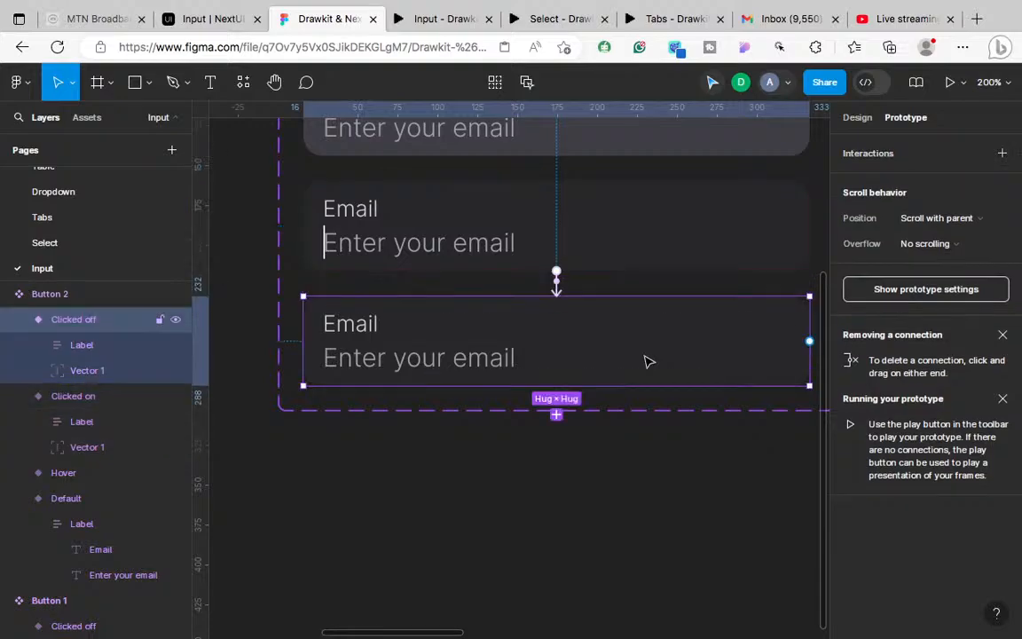
drag(569, 299, 533, 247)
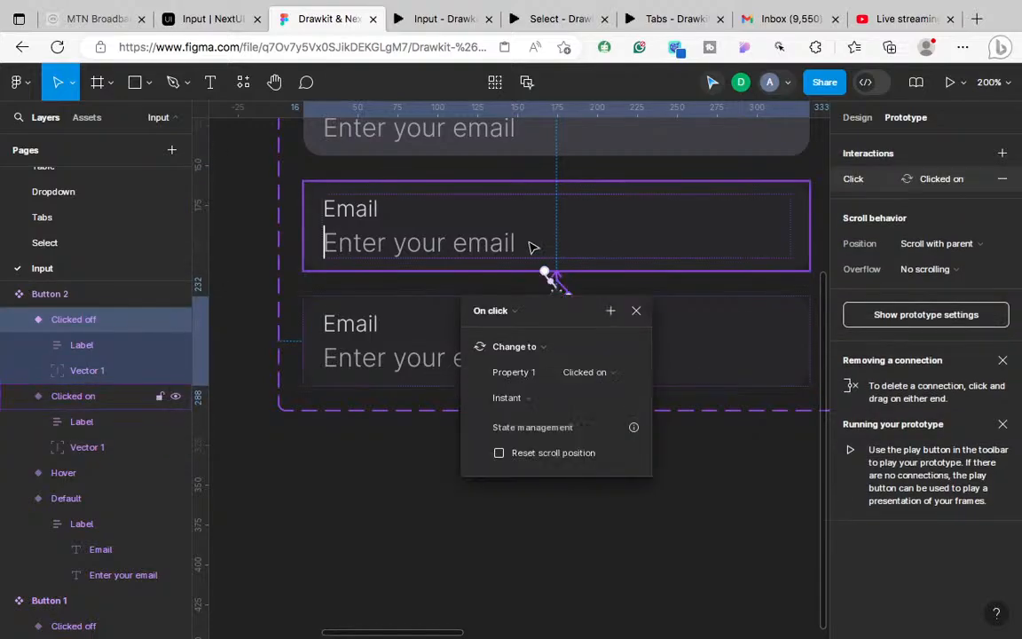
click(499, 310)
click(507, 511)
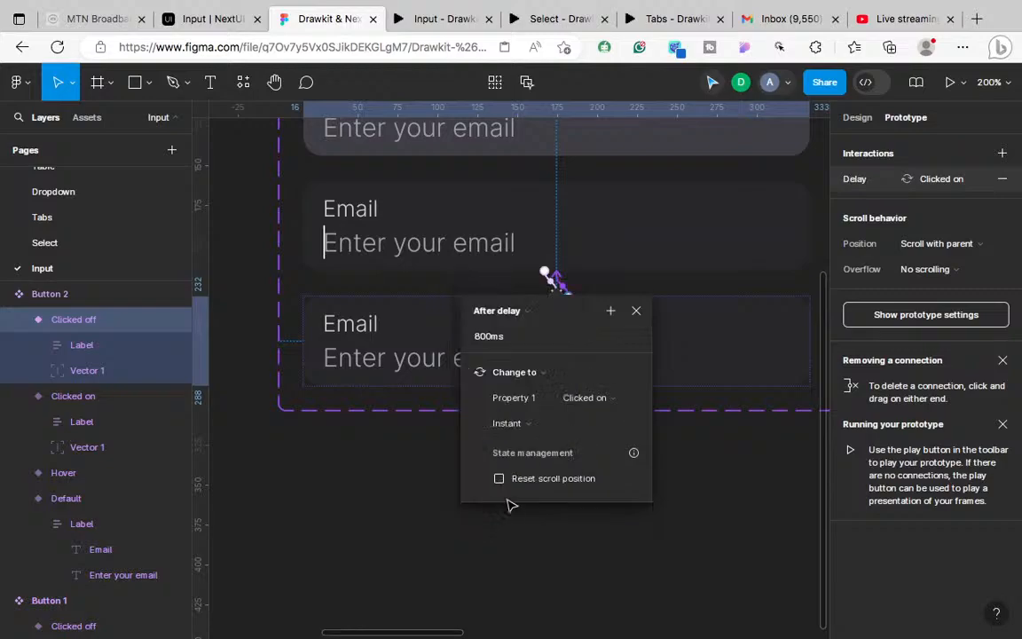
click(486, 338)
text(30)
click(720, 365)
Step: Link Clicked off to Default on click using a Smart animate transition
key(shift+0)
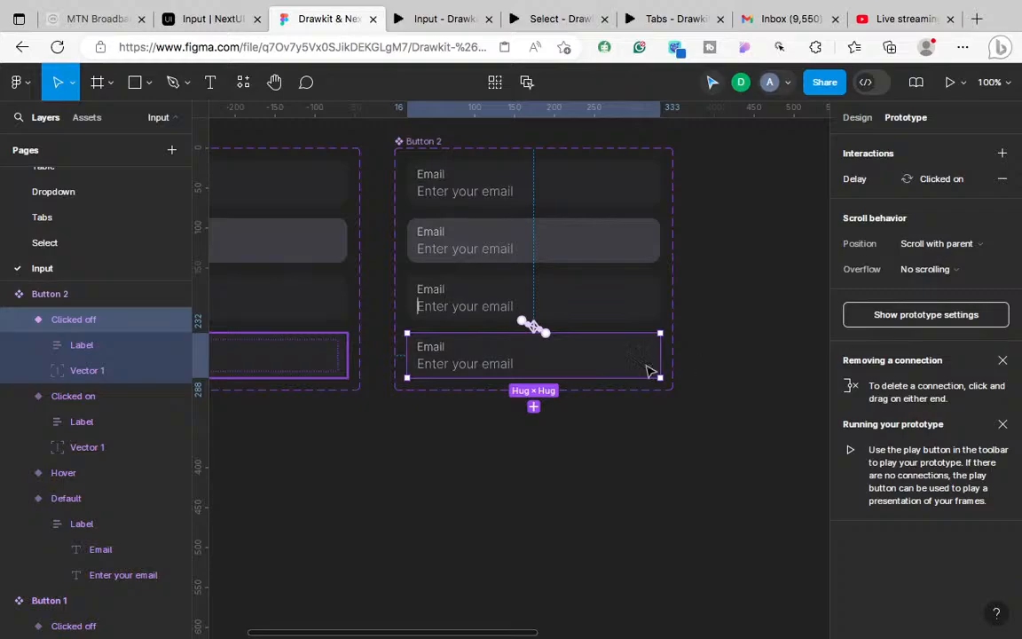
drag(545, 334, 579, 193)
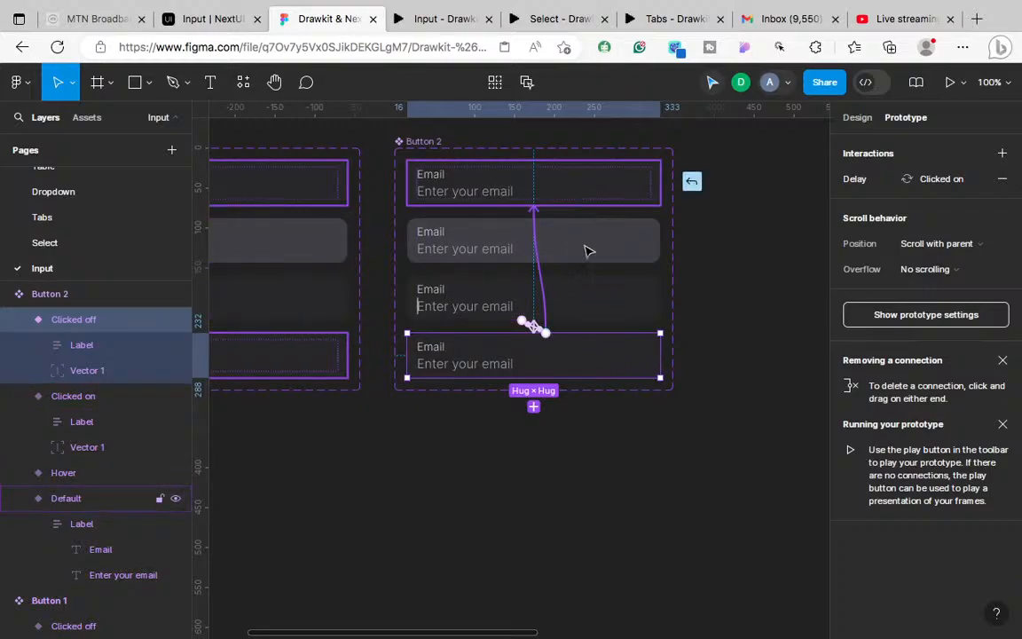
click(502, 332)
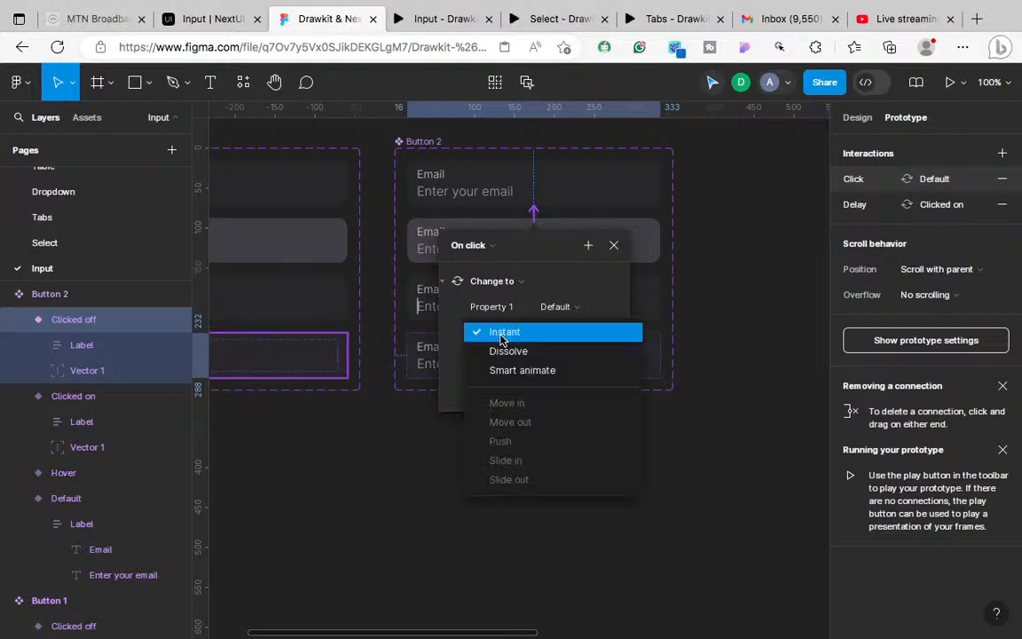
click(520, 370)
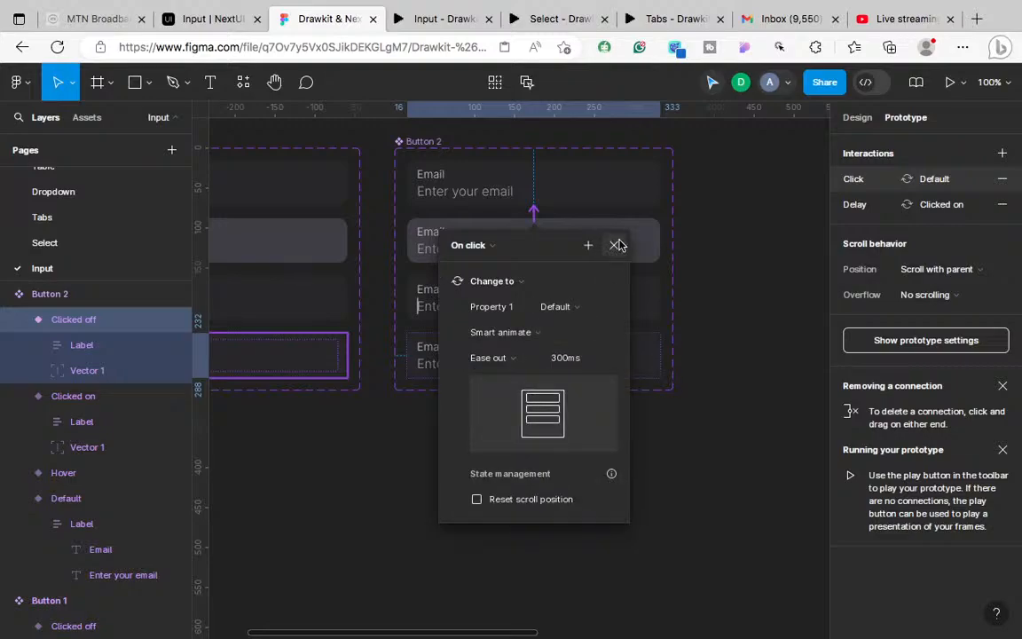
click(615, 245)
Step: Link Clicked on to Default on click and check its Smart animate, 300ms settings
click(596, 299)
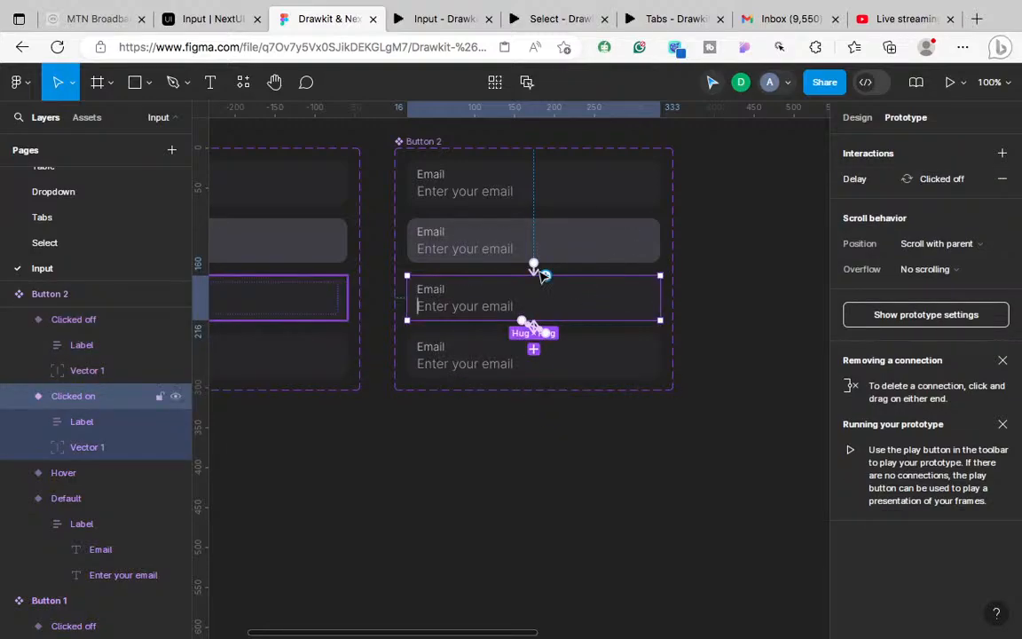
drag(547, 275, 587, 205)
click(488, 280)
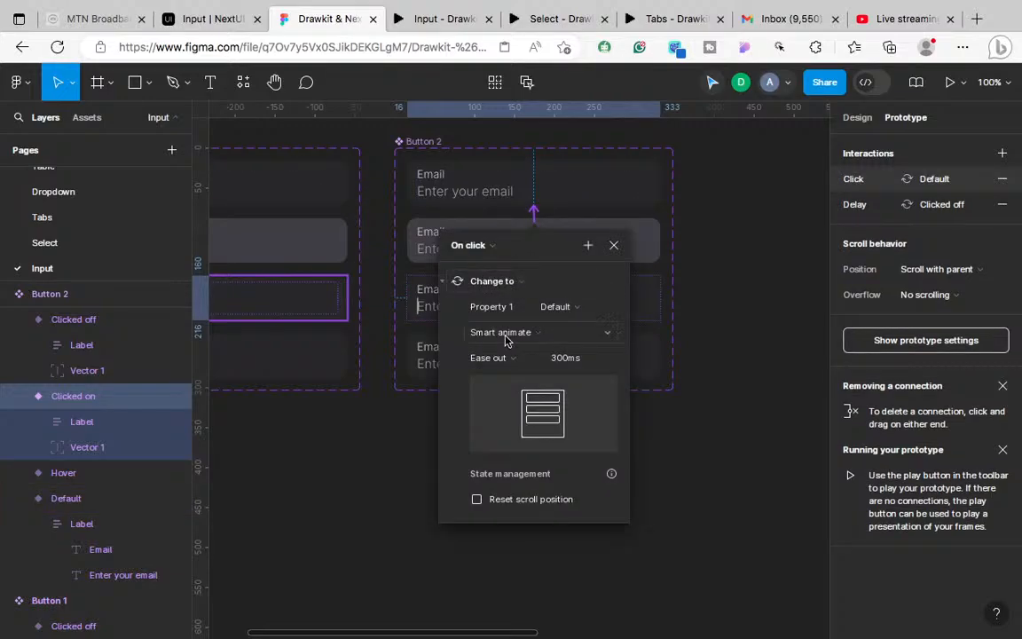
click(615, 245)
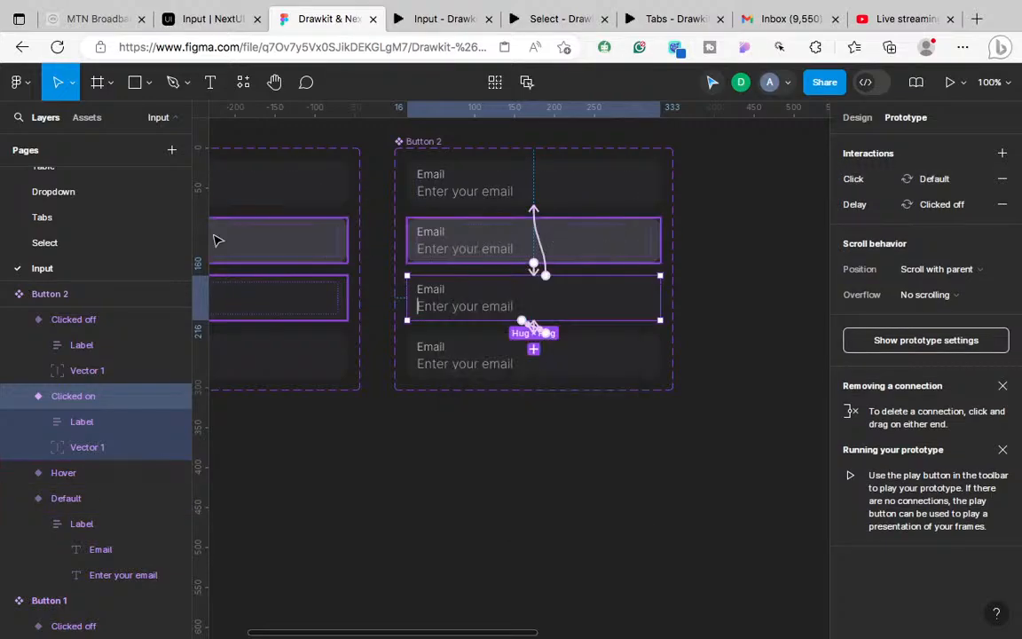
Step: Insert a Button 2 instance from local components and drop it into Frame 1 below the Email field
click(87, 118)
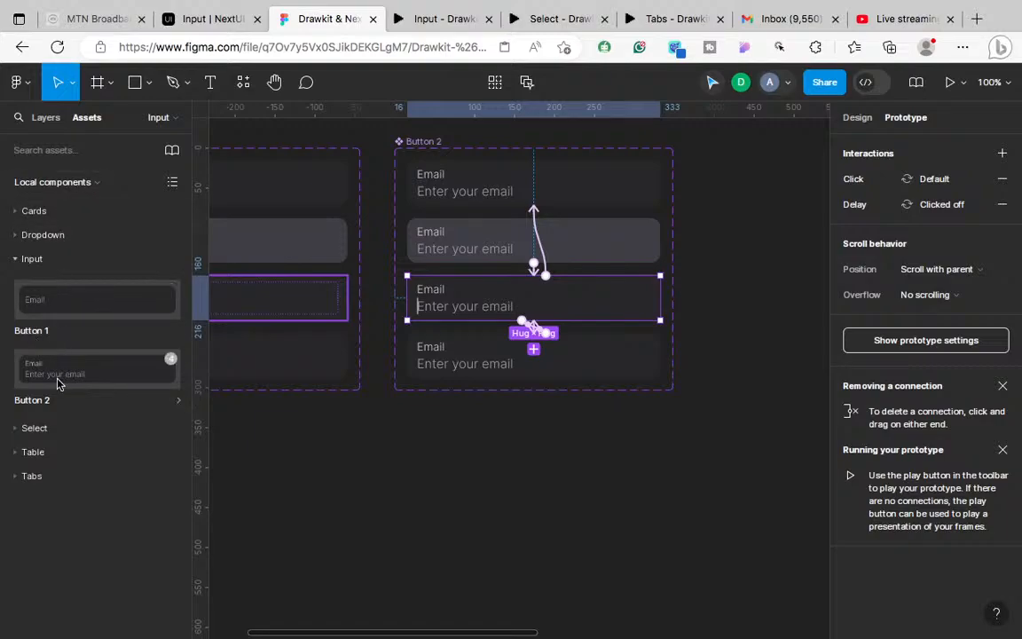
click(37, 406)
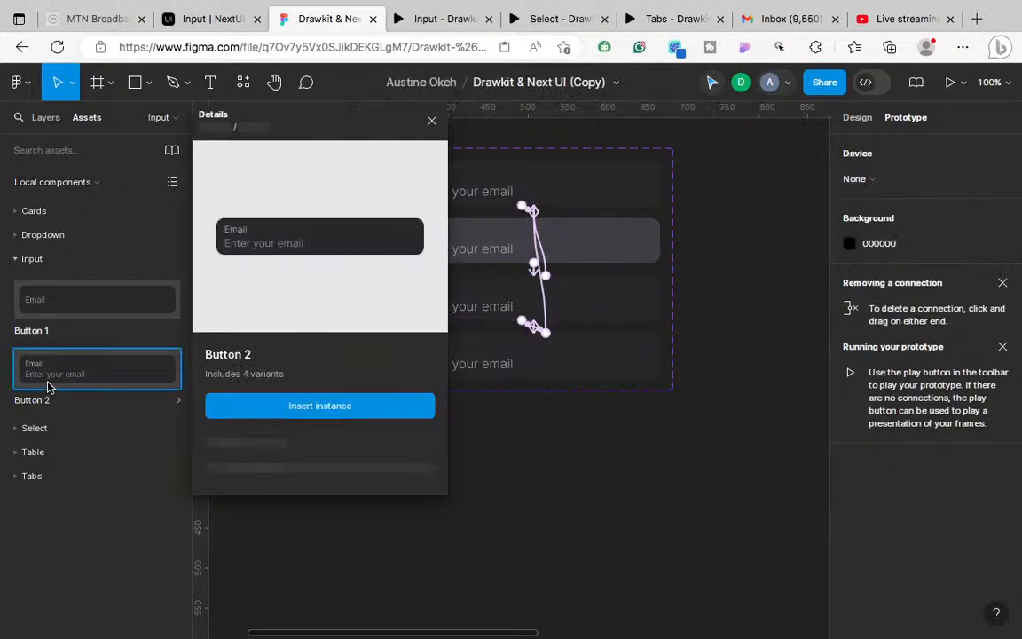
click(352, 409)
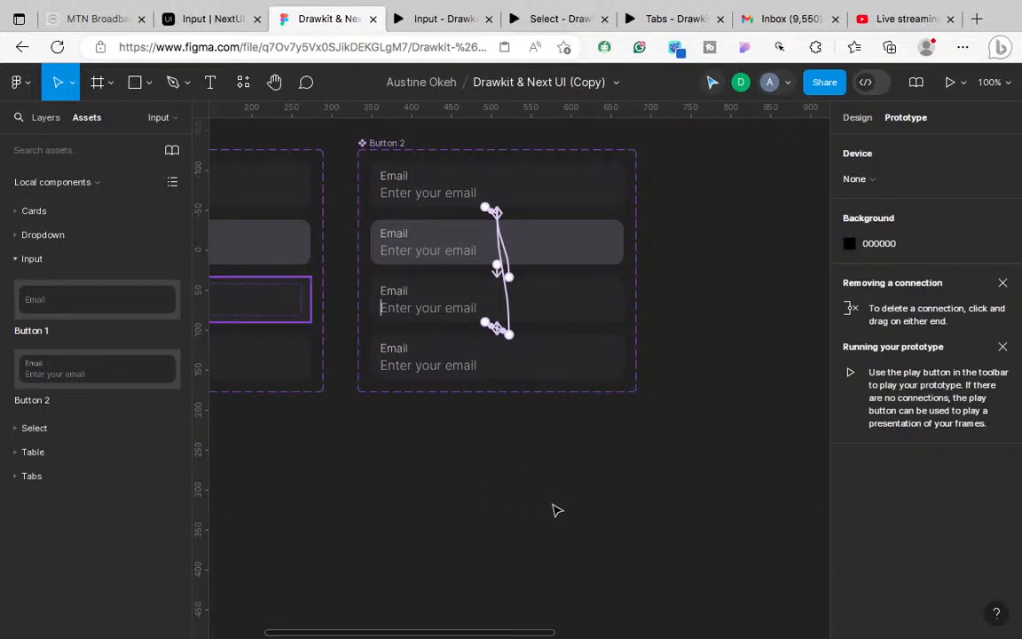
key(ctrl+minus)
scroll(553, 505, right, 2)
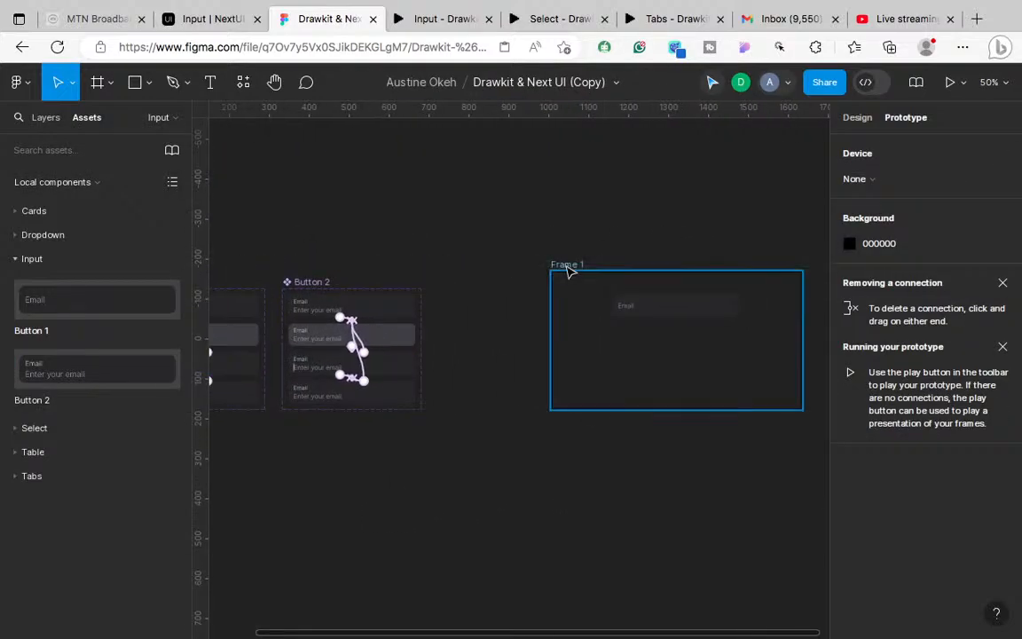
click(586, 367)
right_click(586, 368)
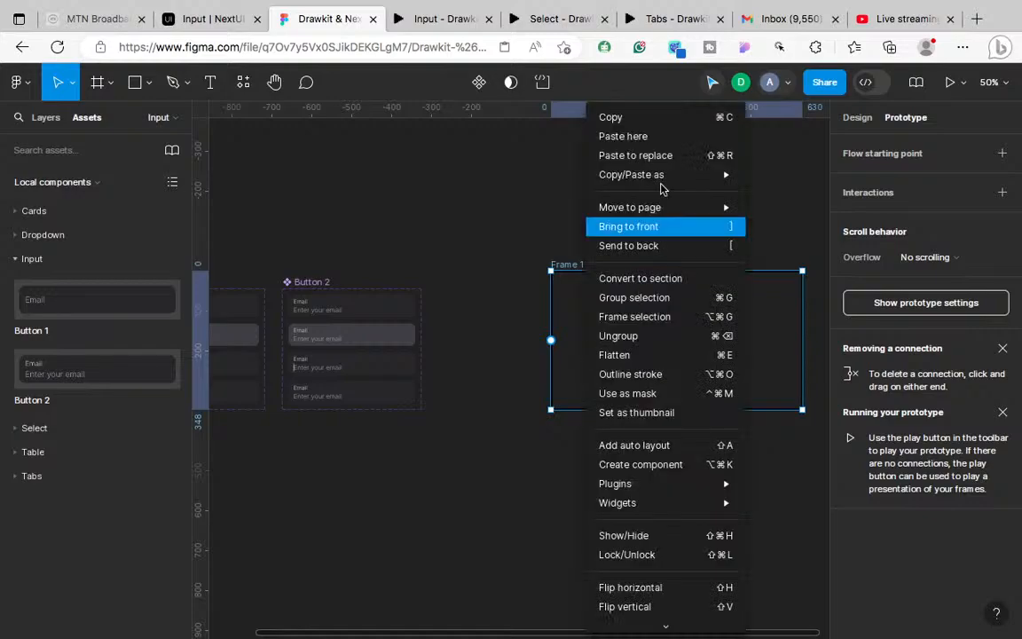
click(632, 150)
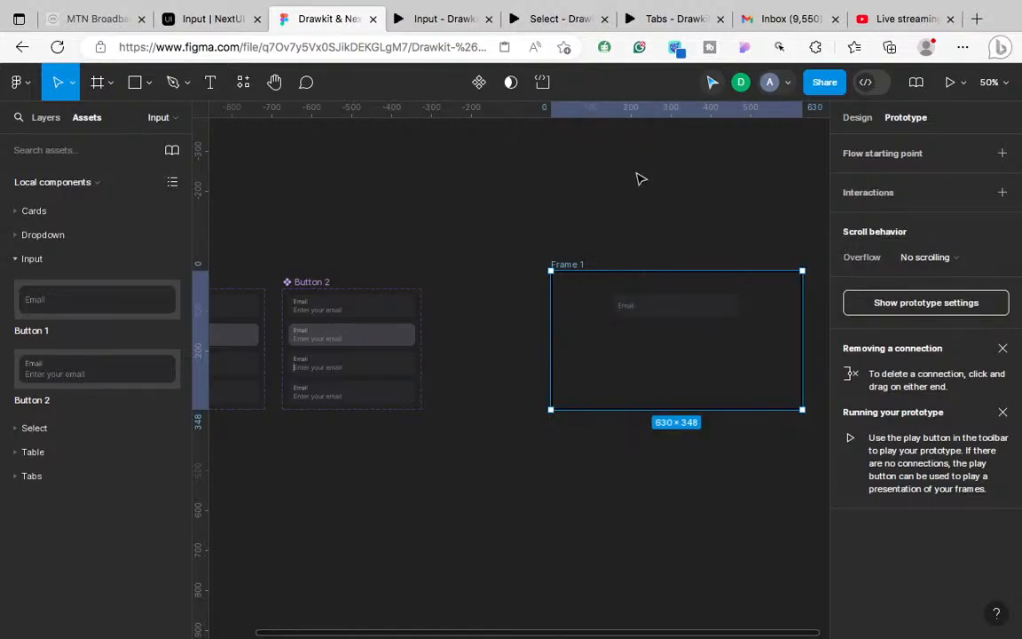
click(857, 123)
drag(718, 173, 705, 359)
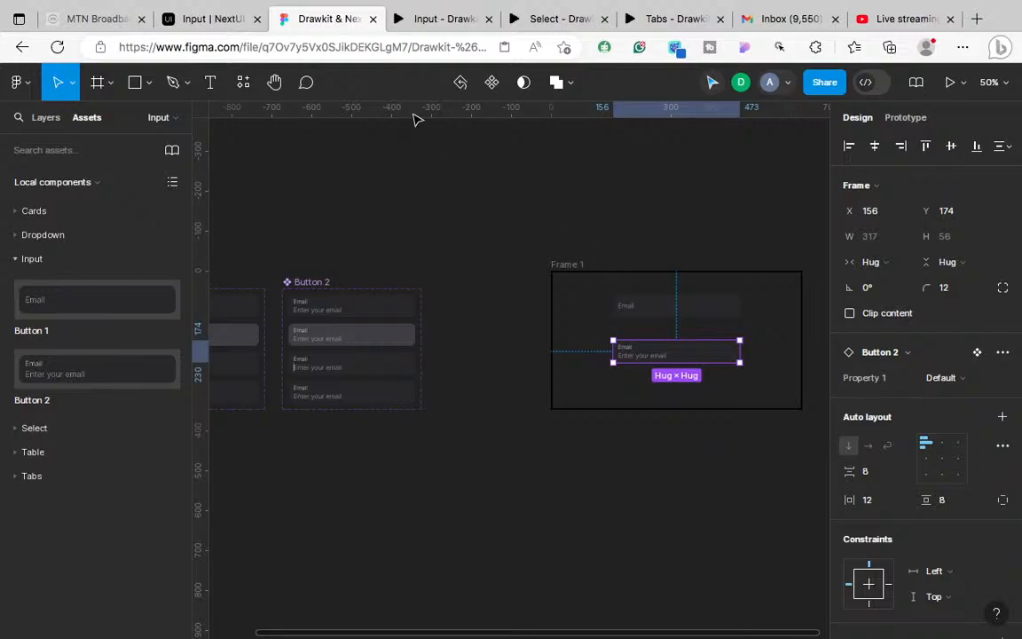
click(440, 18)
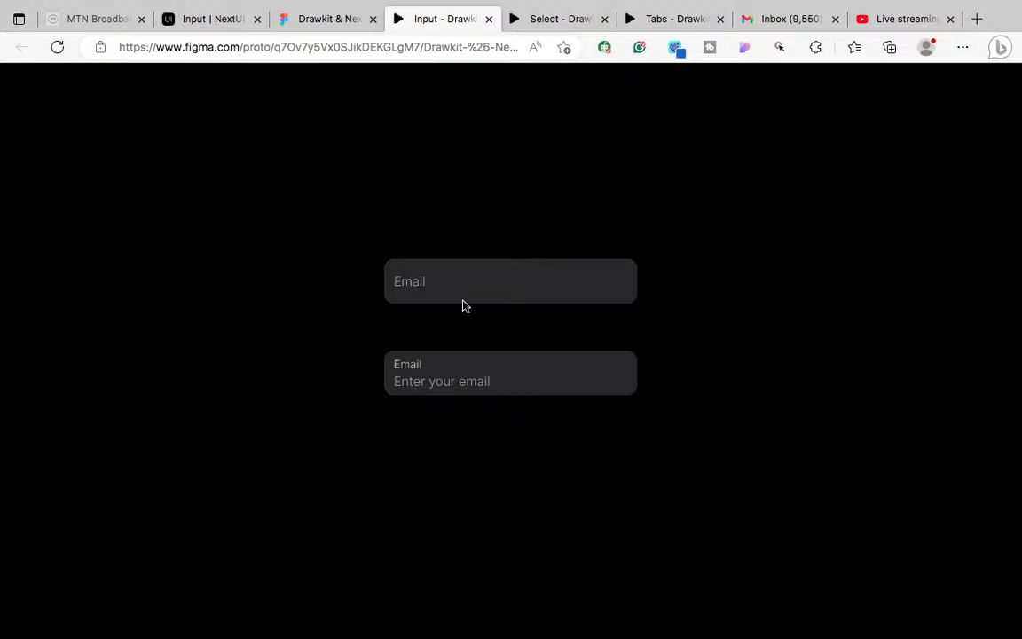
Step: Reset the prototype interactions on the Button 2 instance in Frame 1
click(337, 20)
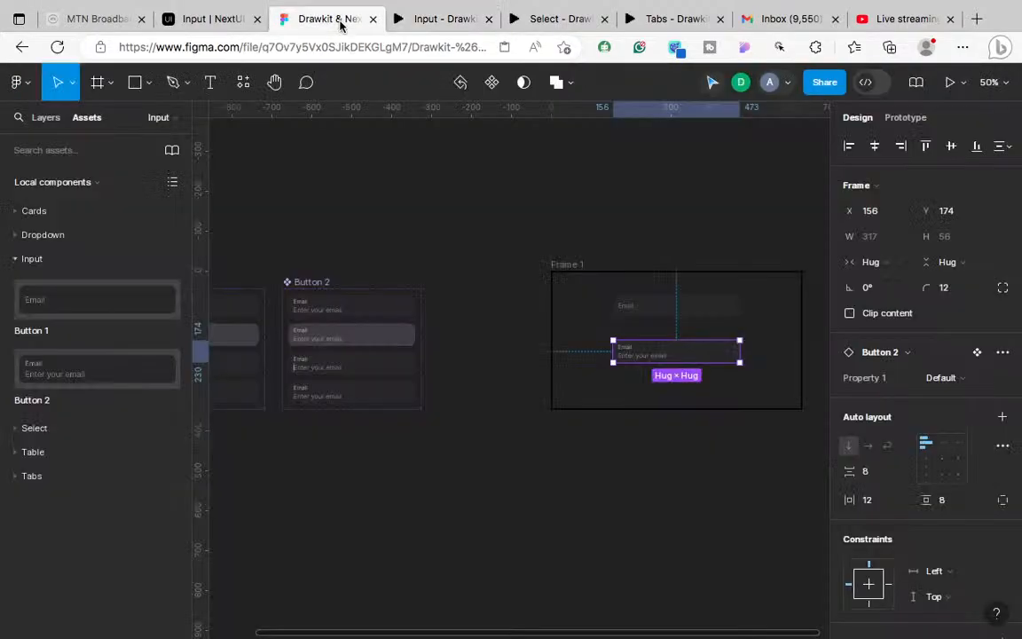
click(1003, 352)
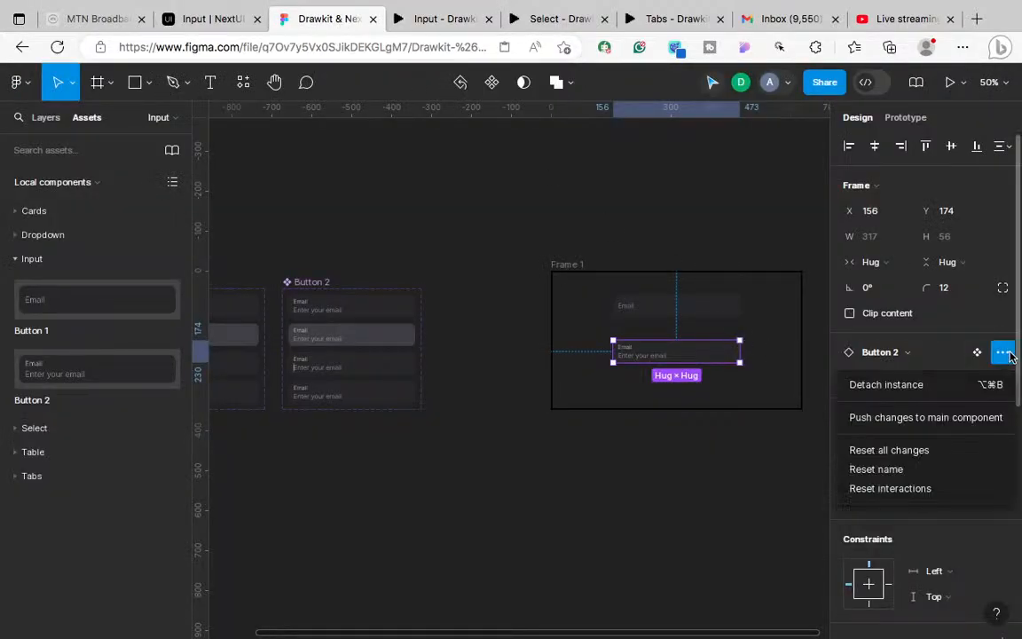
click(914, 487)
Step: Test focusing and unfocusing the first Email field in the running prototype
click(439, 20)
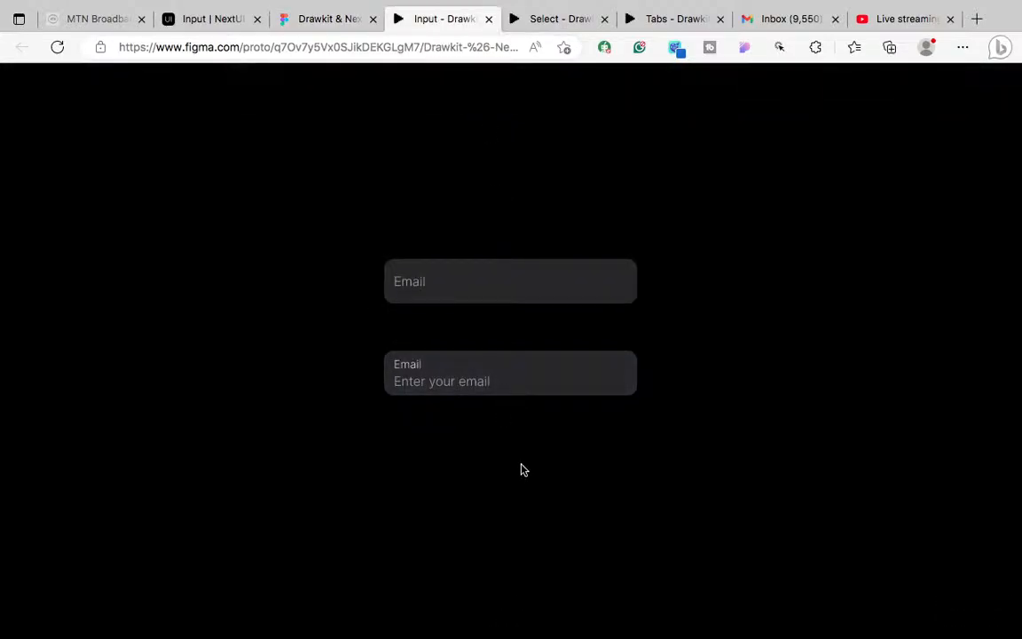
click(547, 285)
click(593, 296)
click(498, 278)
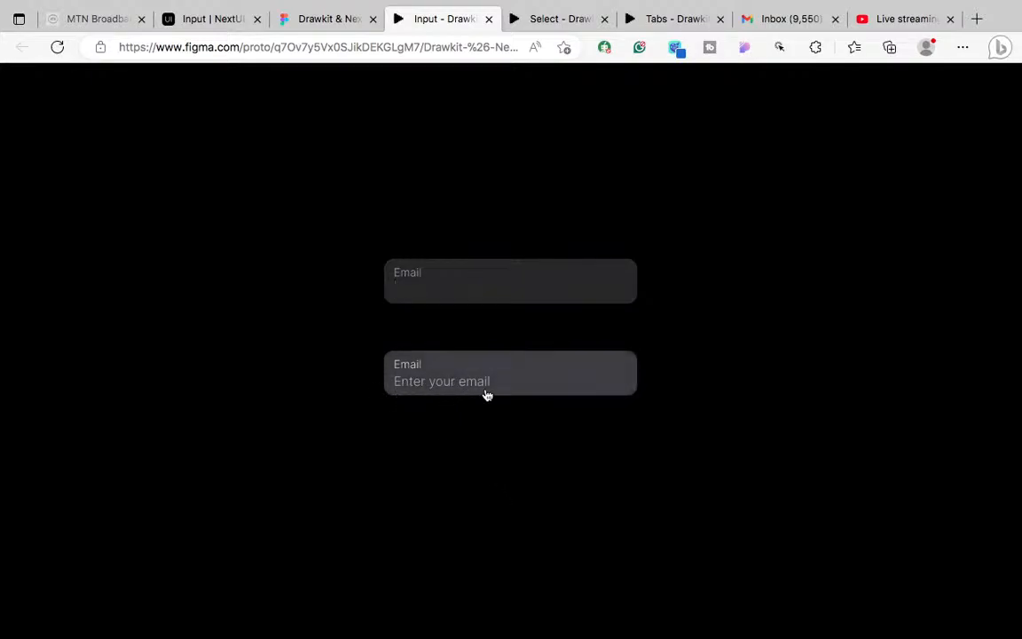
click(323, 23)
Step: Zoom to 100% and inspect Button 1's Email input, checking its A1A1AA text colour
scroll(538, 413, left, 5)
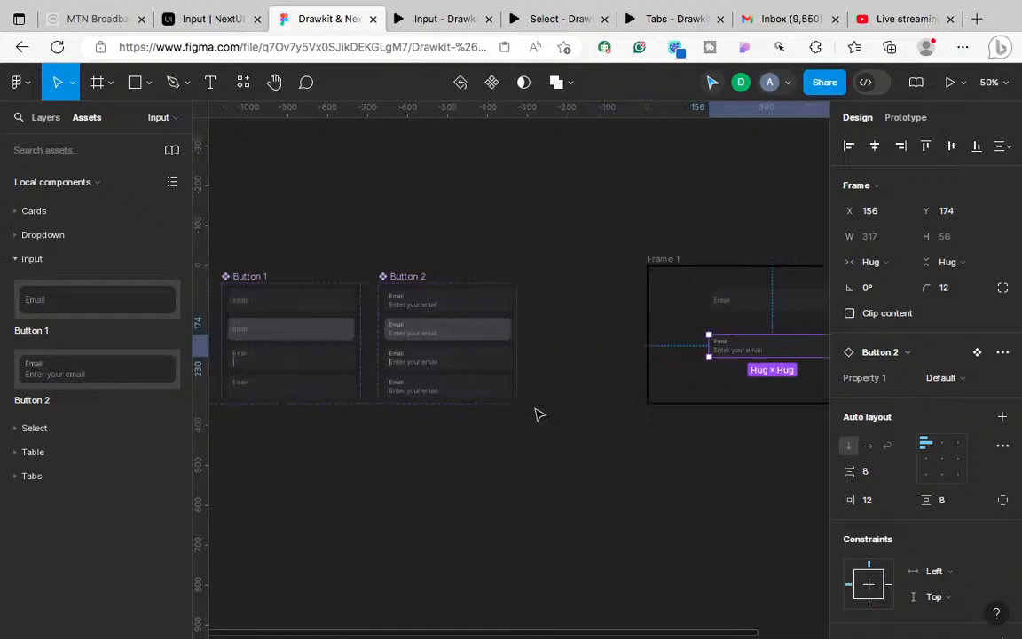
key(shift+0)
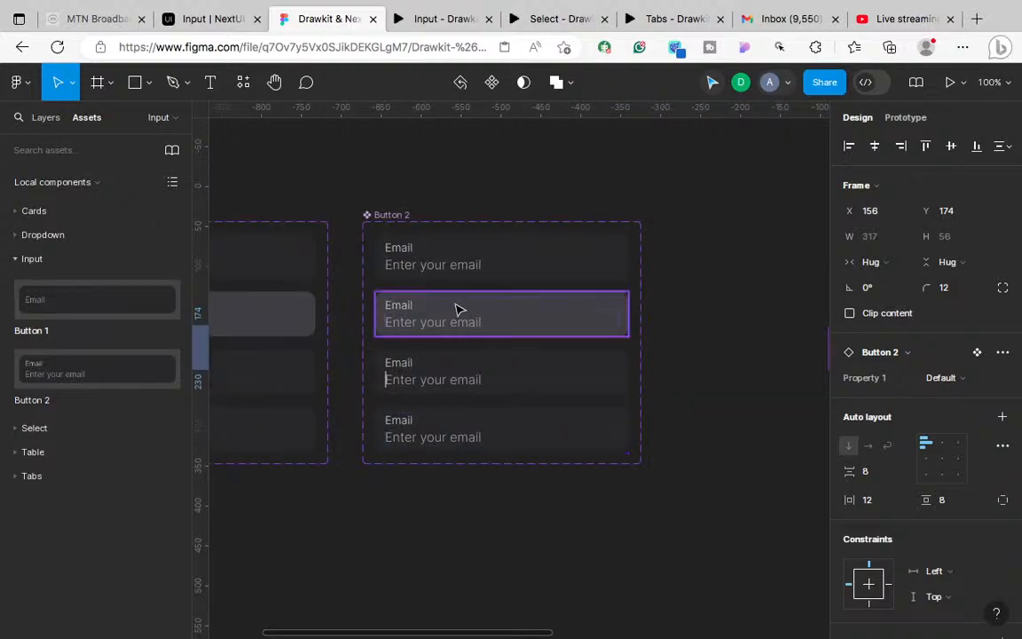
scroll(439, 271, left, 3)
scroll(439, 270, left, 2)
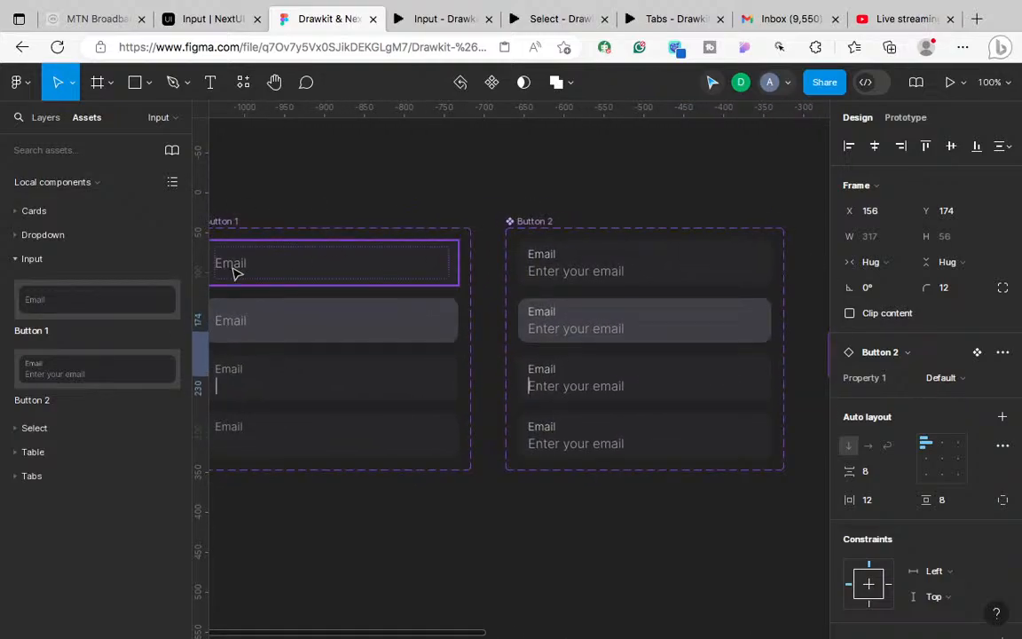
click(236, 272)
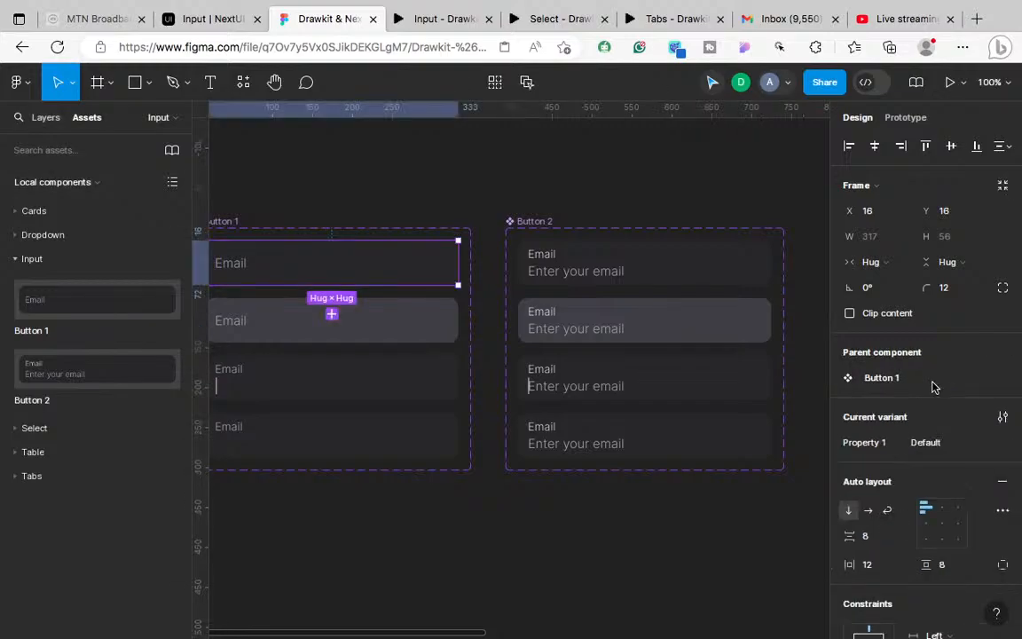
scroll(933, 387, down, 5)
click(874, 503)
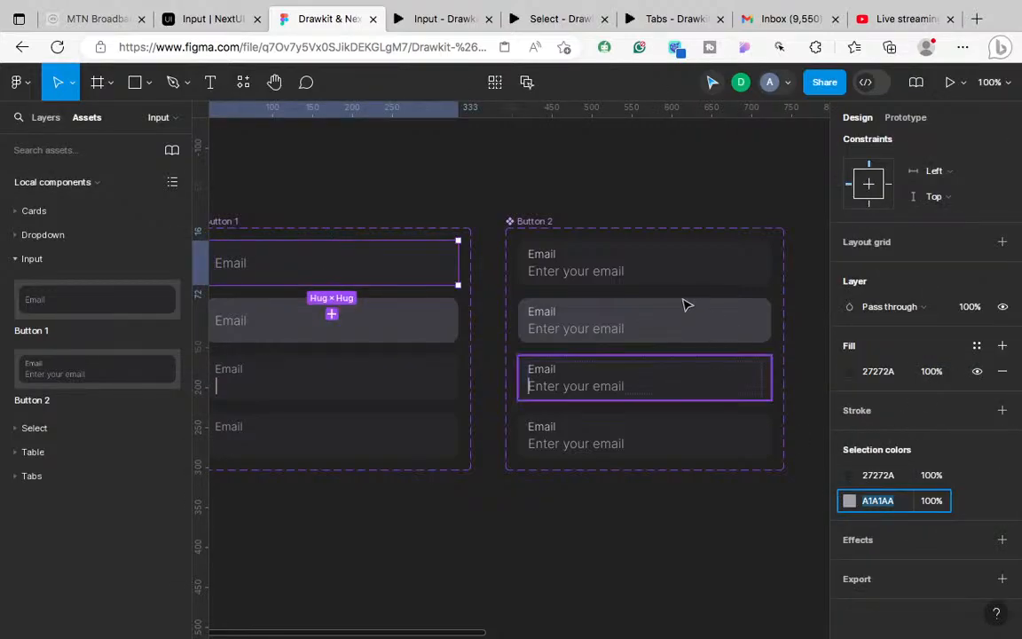
Step: Inspect the three Button 2 inputs and their 'Enter your email' placeholder text layers
click(598, 274)
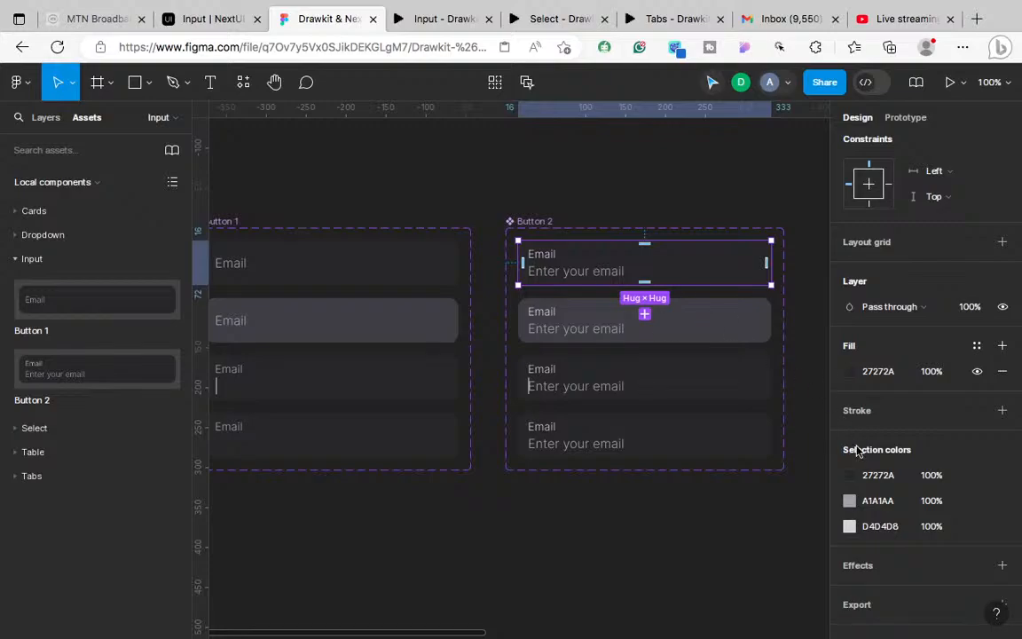
double_click(582, 275)
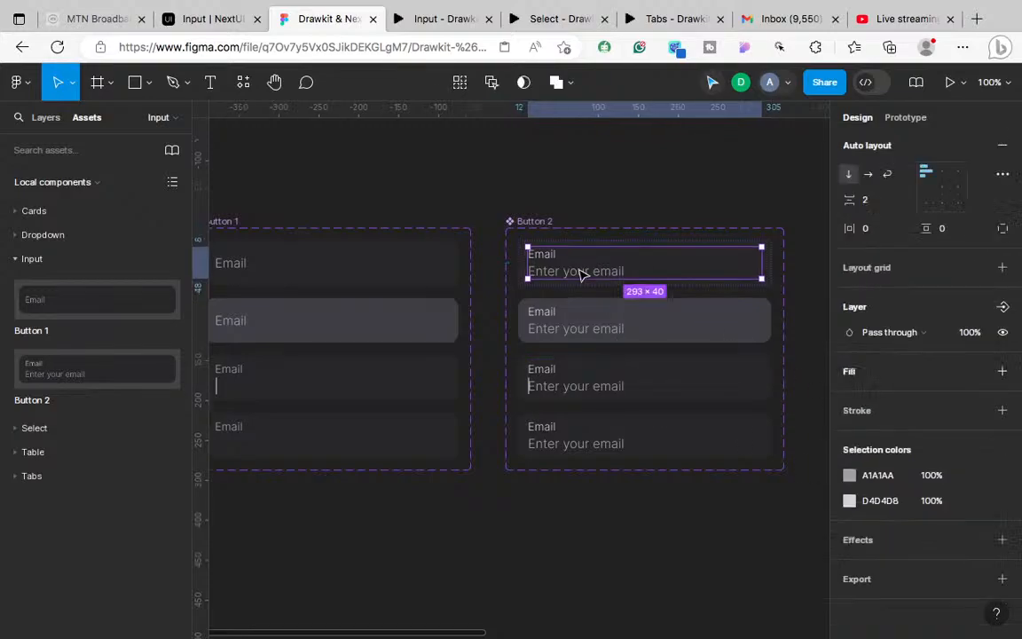
click(583, 273)
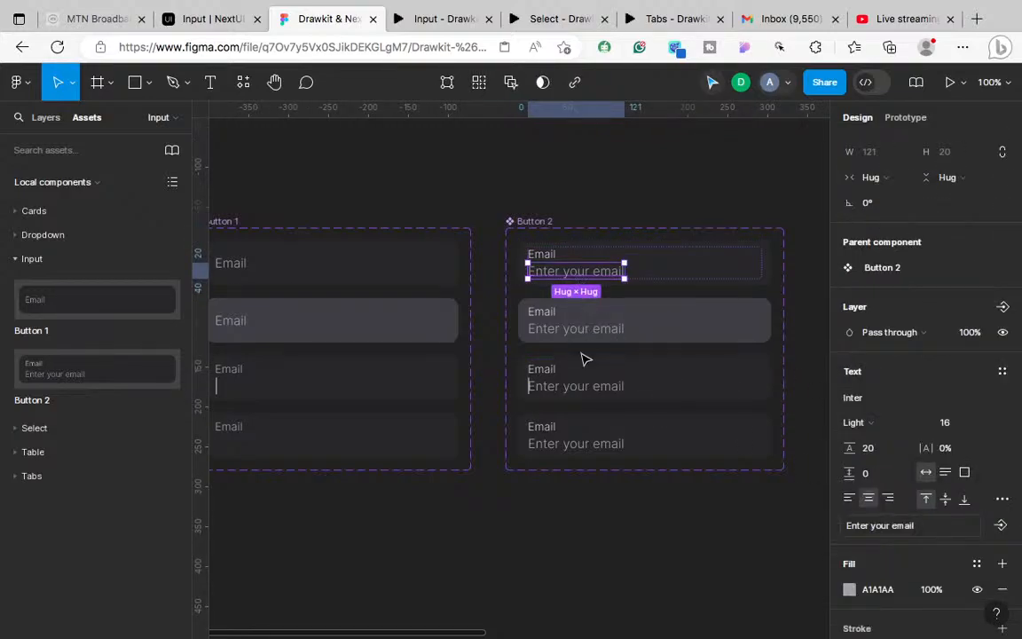
click(557, 334)
click(557, 335)
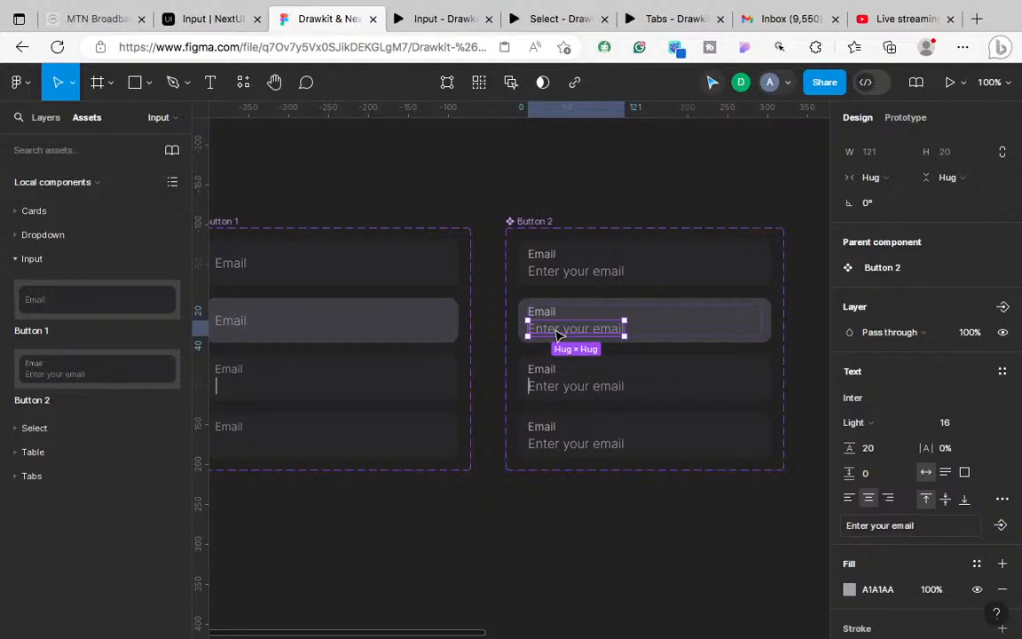
click(559, 395)
click(559, 395)
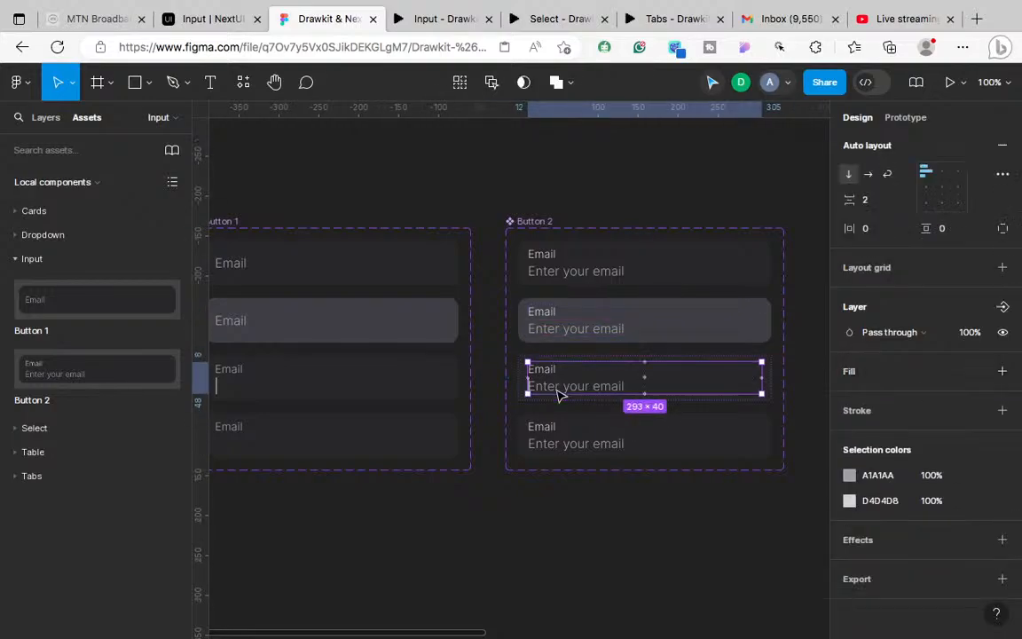
click(559, 395)
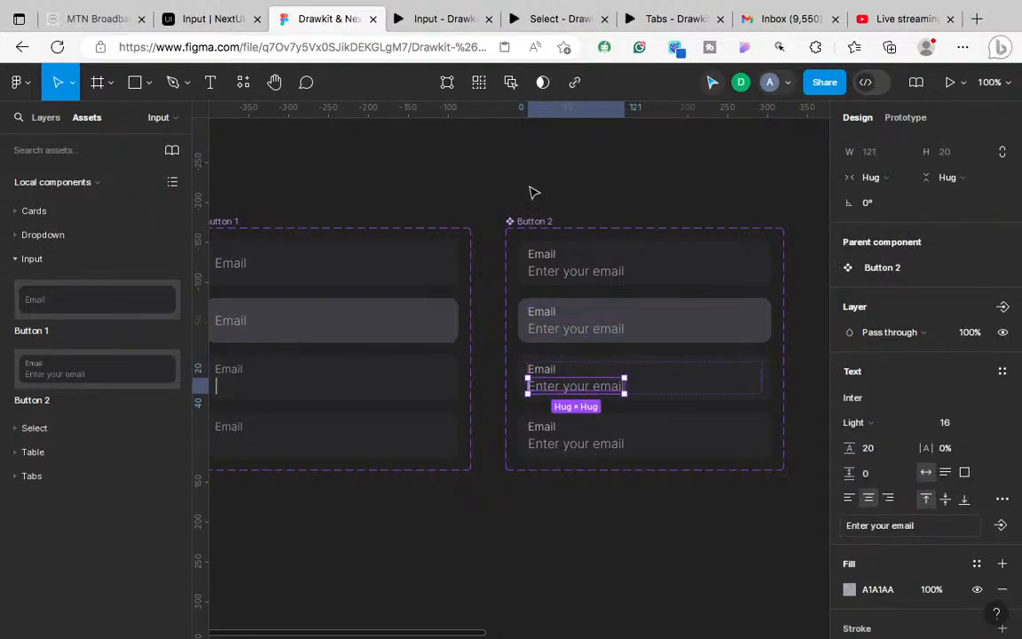
click(432, 19)
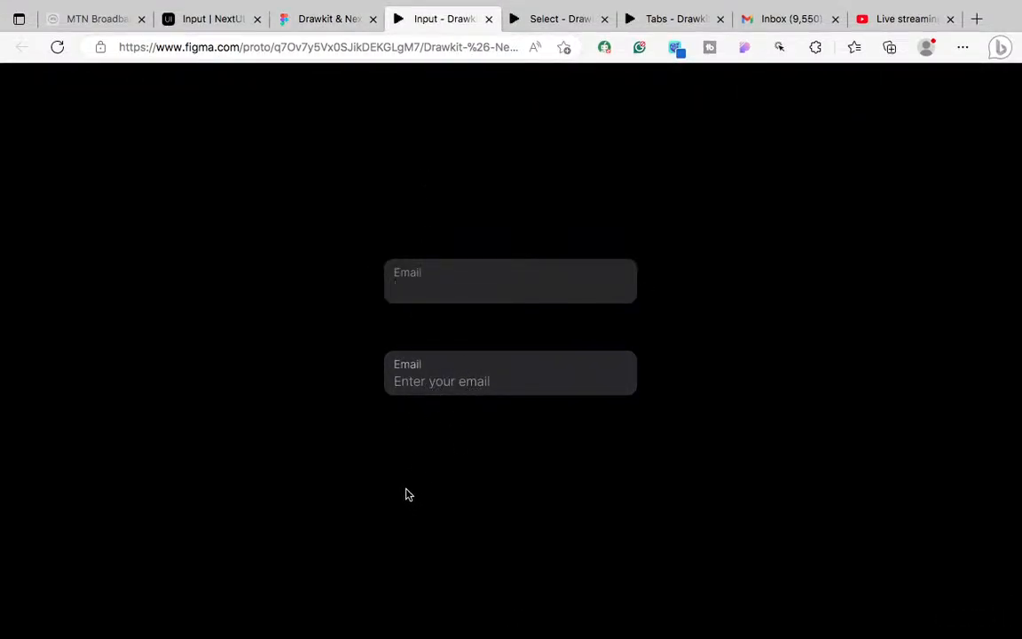
Step: Check the OBS desktop, then show the YouTube Studio live-streaming dashboard
key(ctrl+Left)
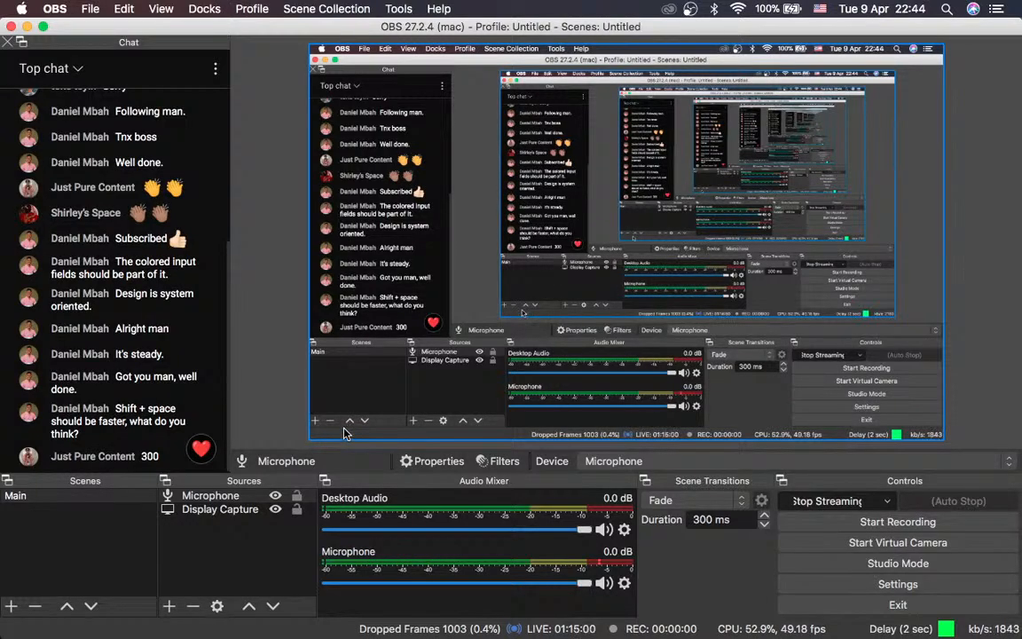
key(ctrl+Right)
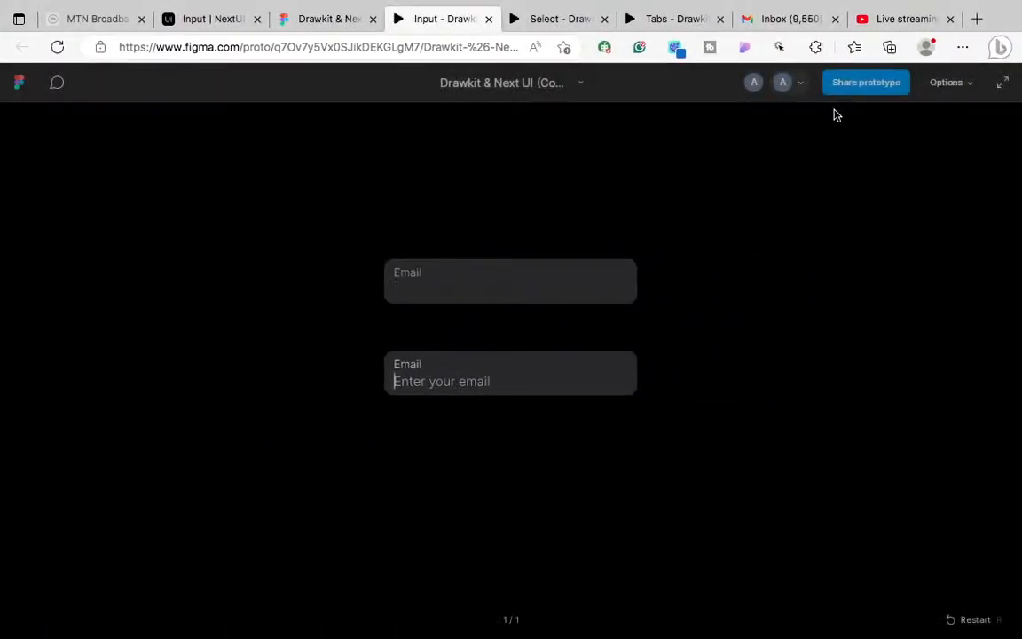
click(897, 20)
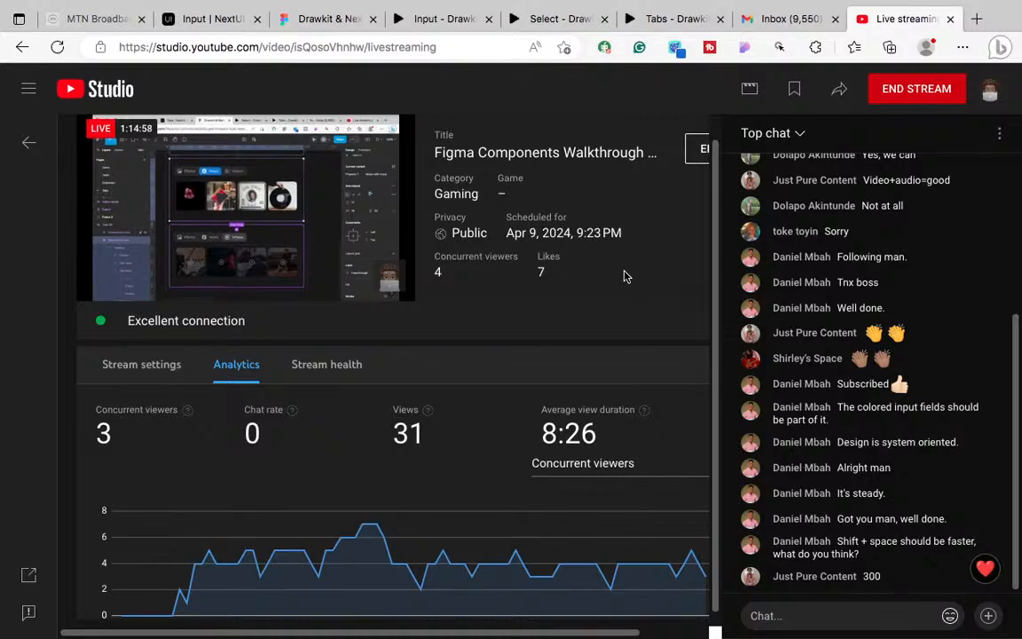
key(super+Tab)
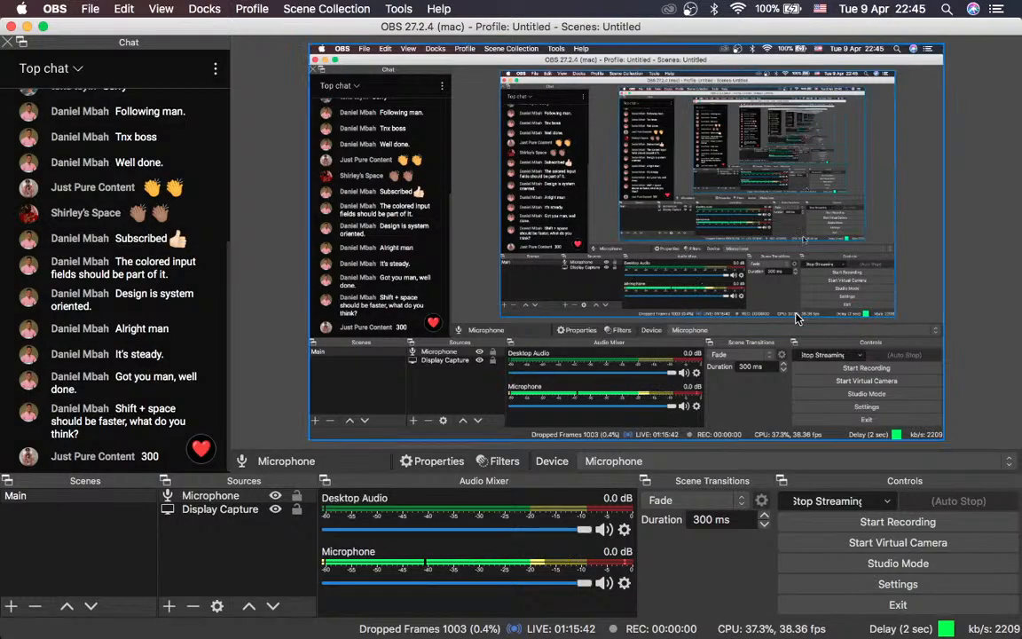
key(ctrl+Right)
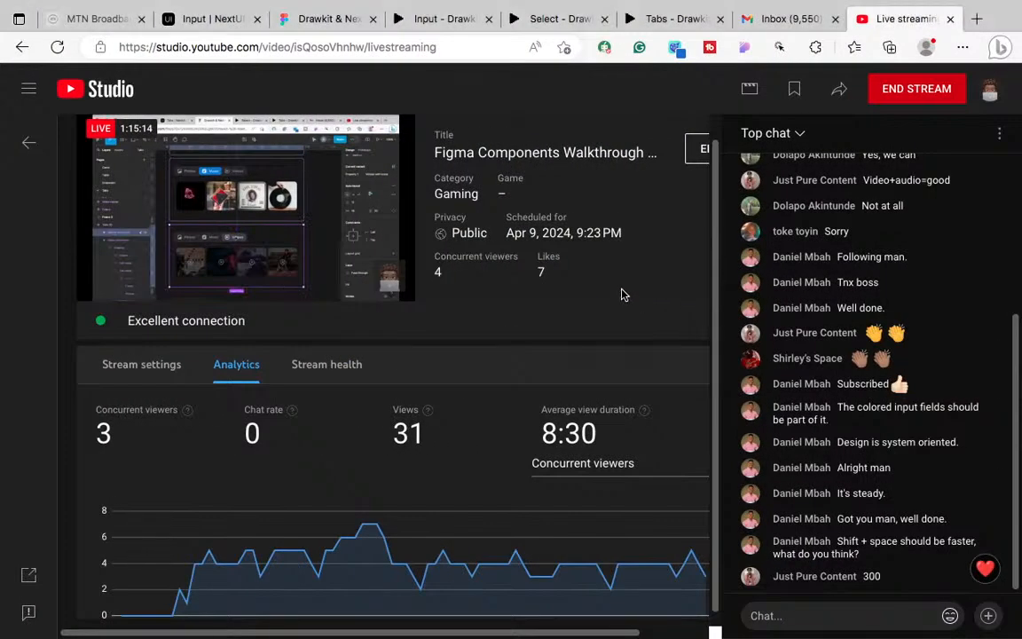